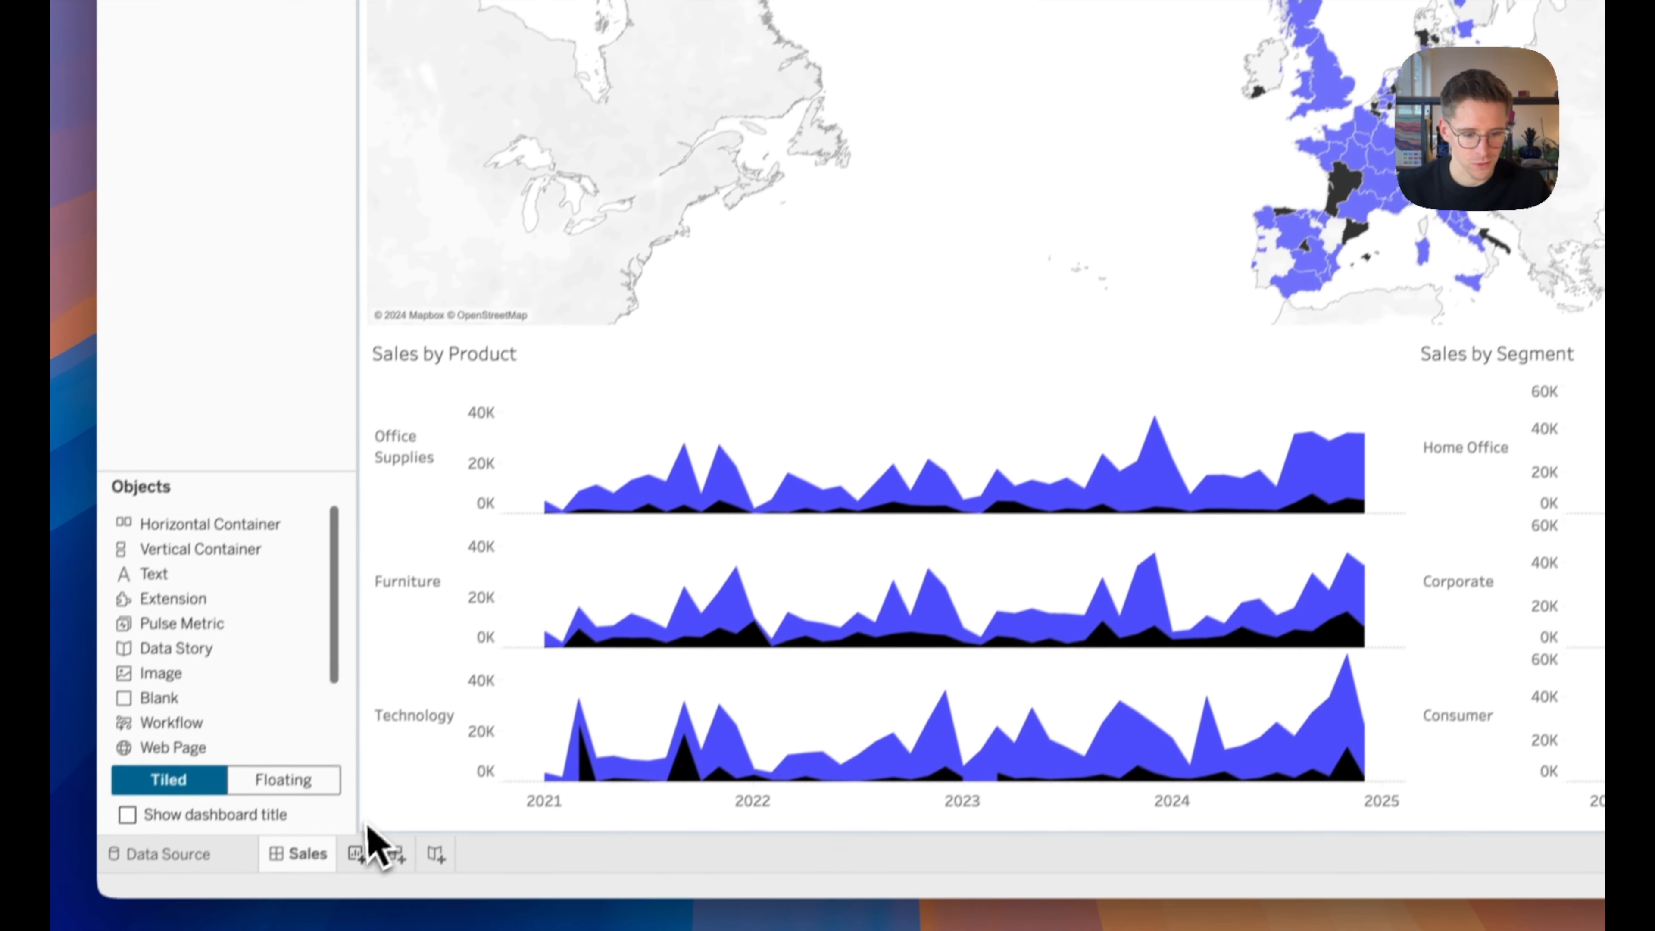
- Create a new worksheet and open the gallery for adding a viz extension as its mark type
{"action": "left_click", "coordinate": [373, 839]}
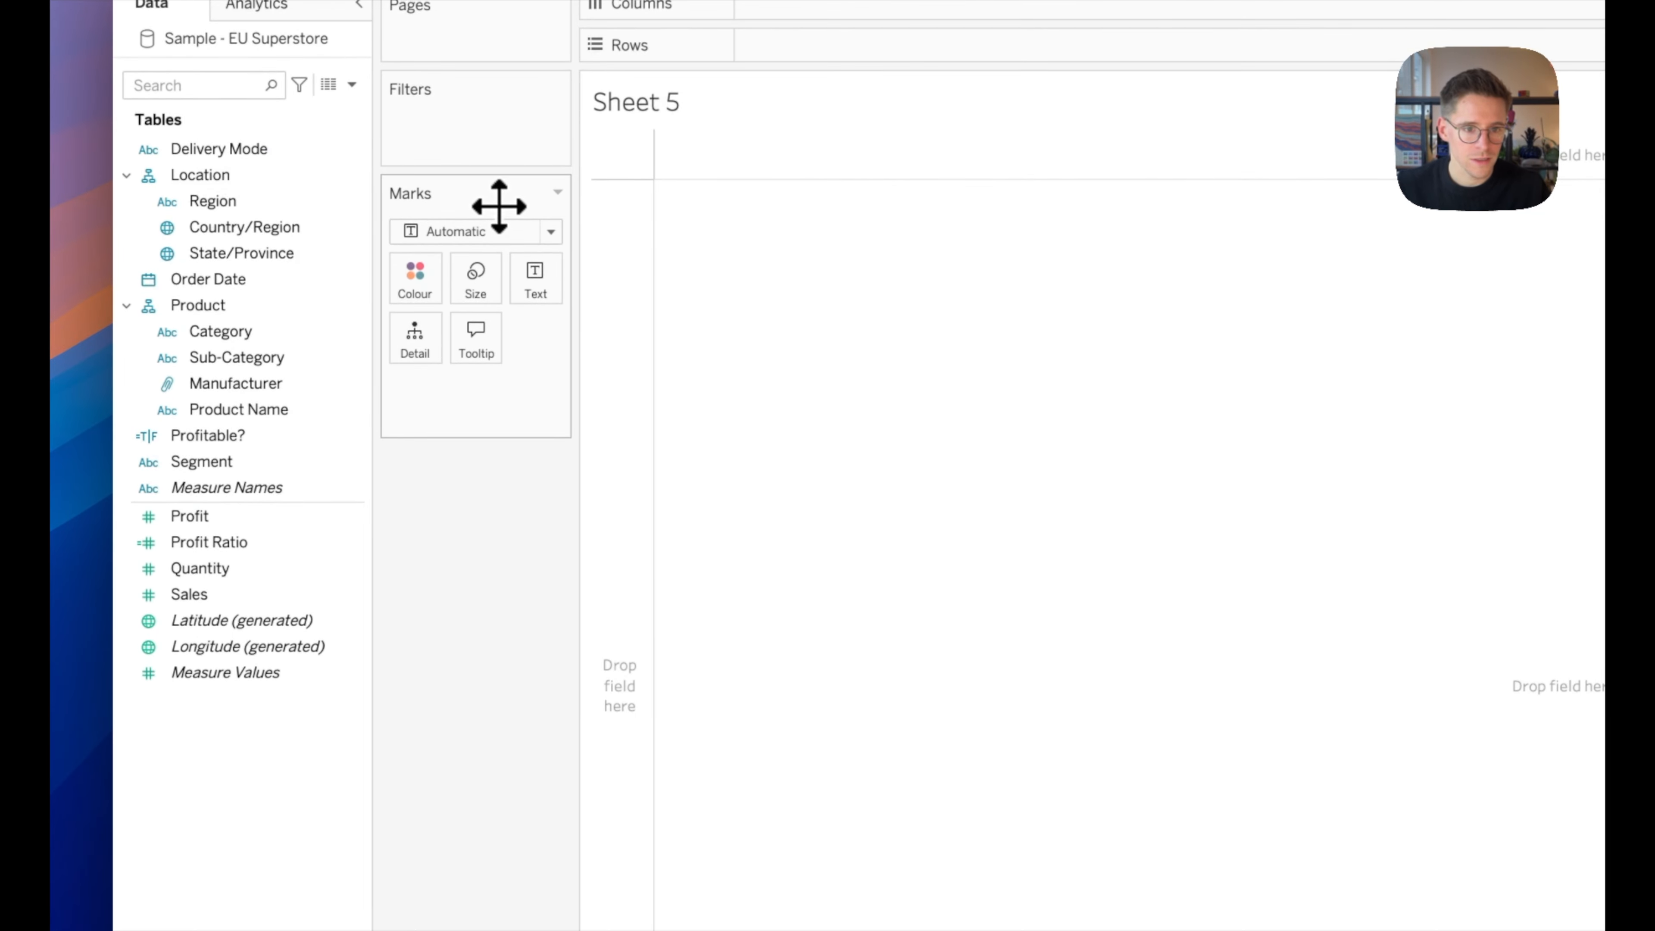
{"action": "left_click", "coordinate": [503, 232]}
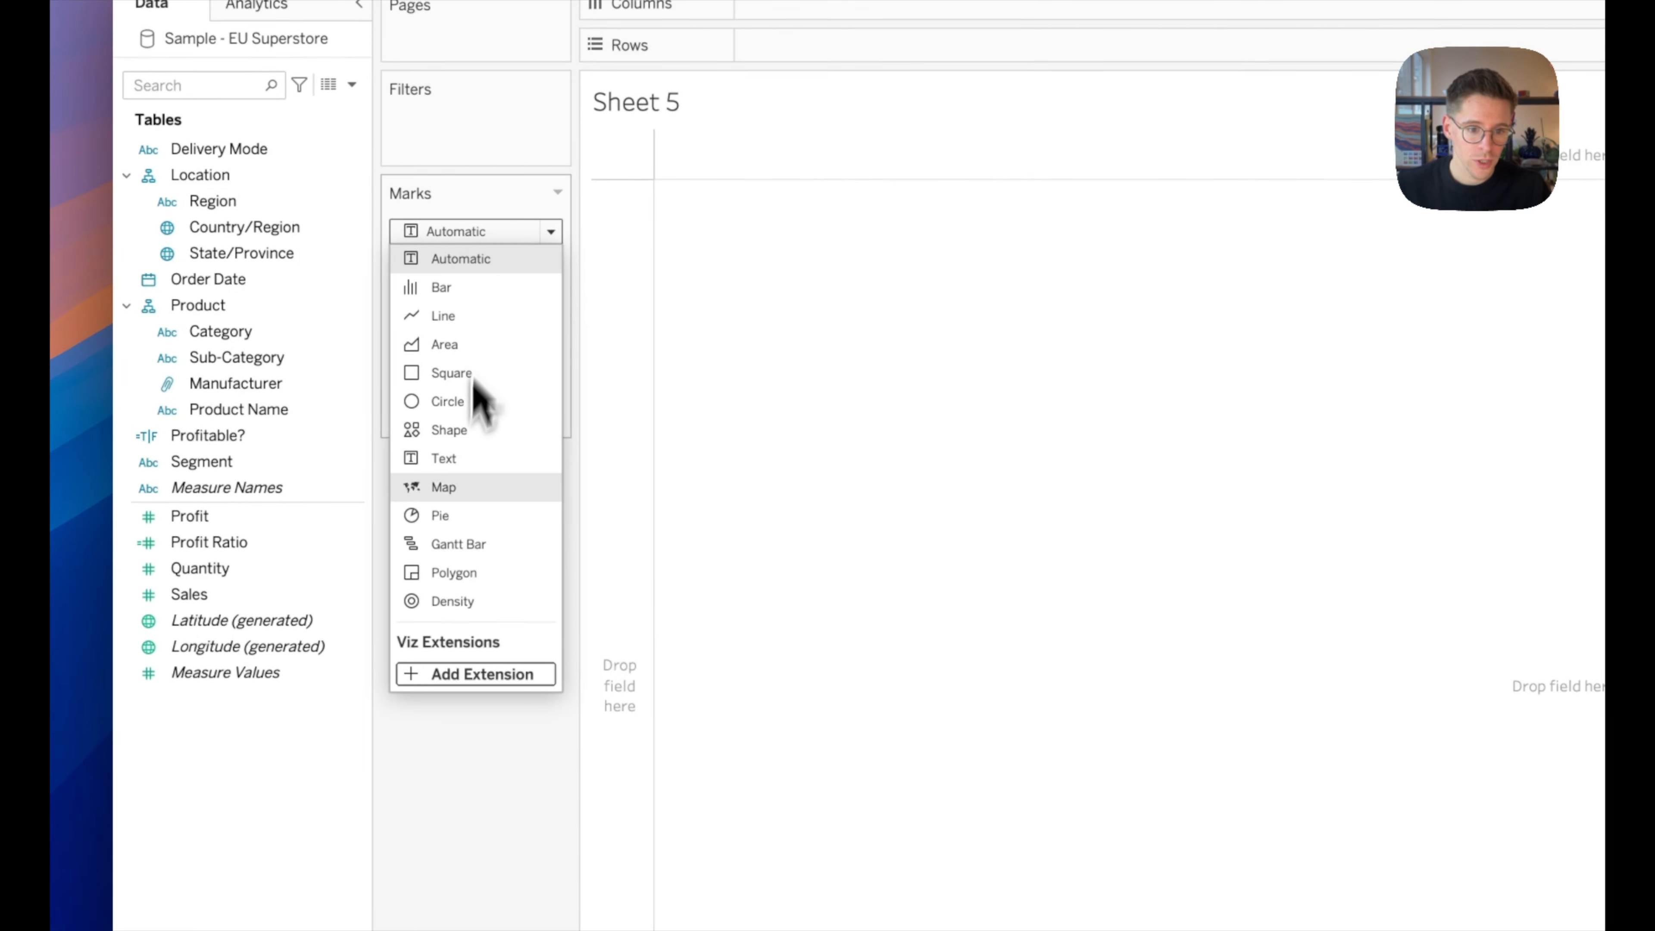
{"action": "left_click", "coordinate": [479, 678]}
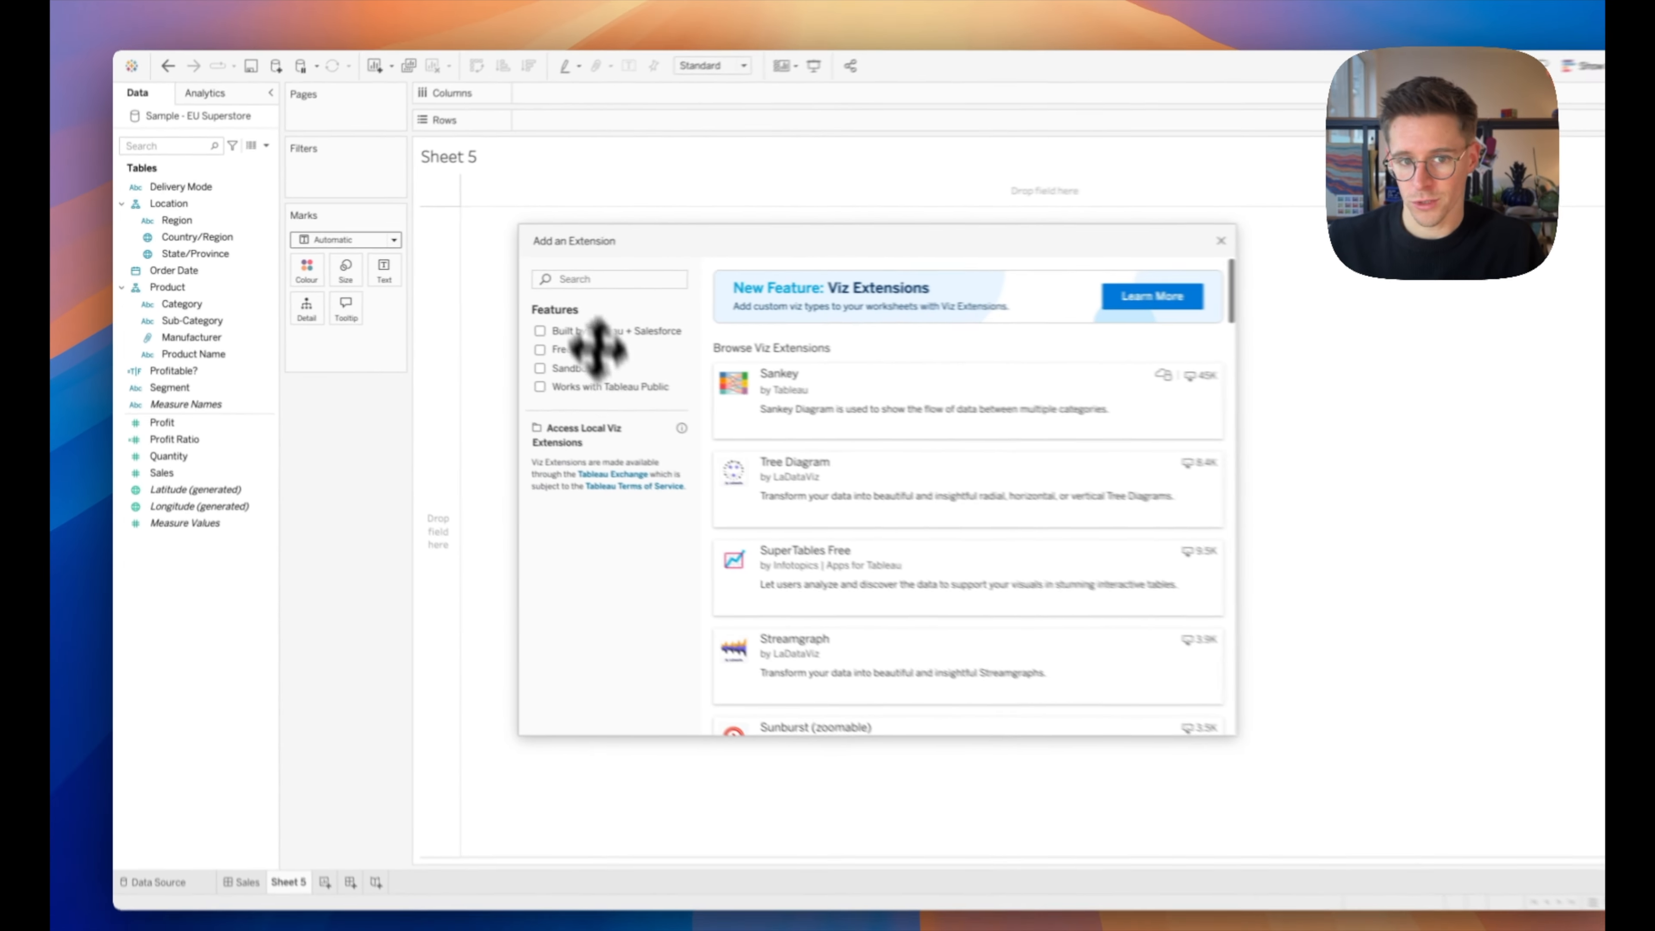
- Search the extension gallery for "network", add the Network extension by LaDataViz and allow it to run
{"action": "left_click", "coordinate": [564, 275]}
{"action": "type", "text": "ne"}
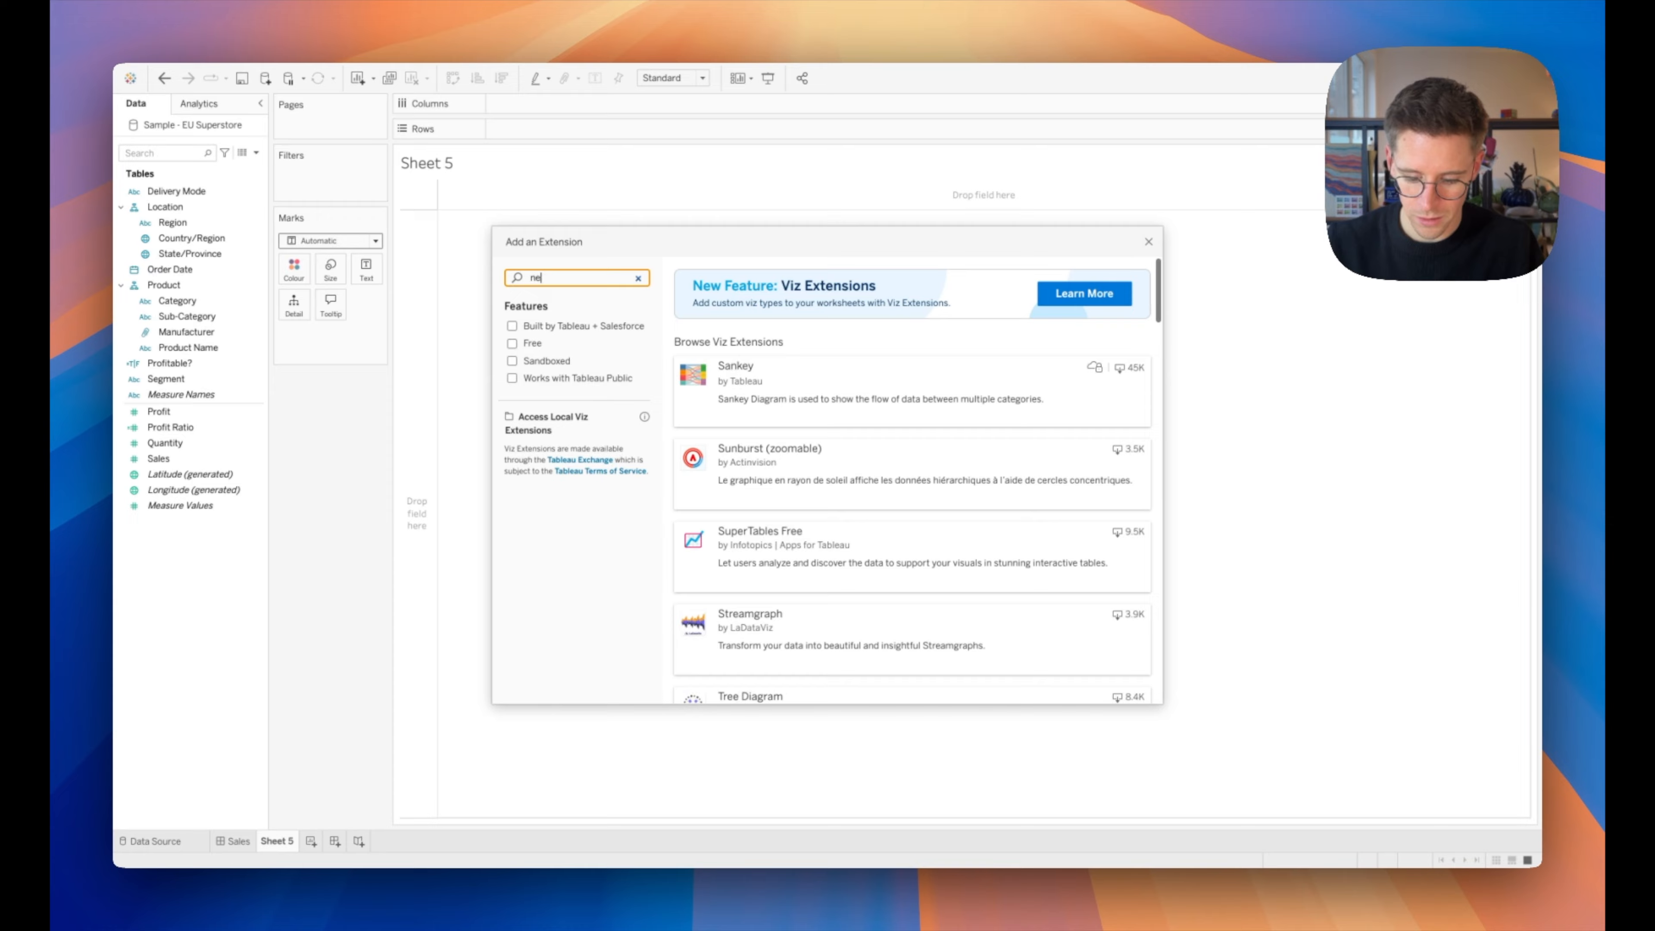
{"action": "type", "text": "twork"}
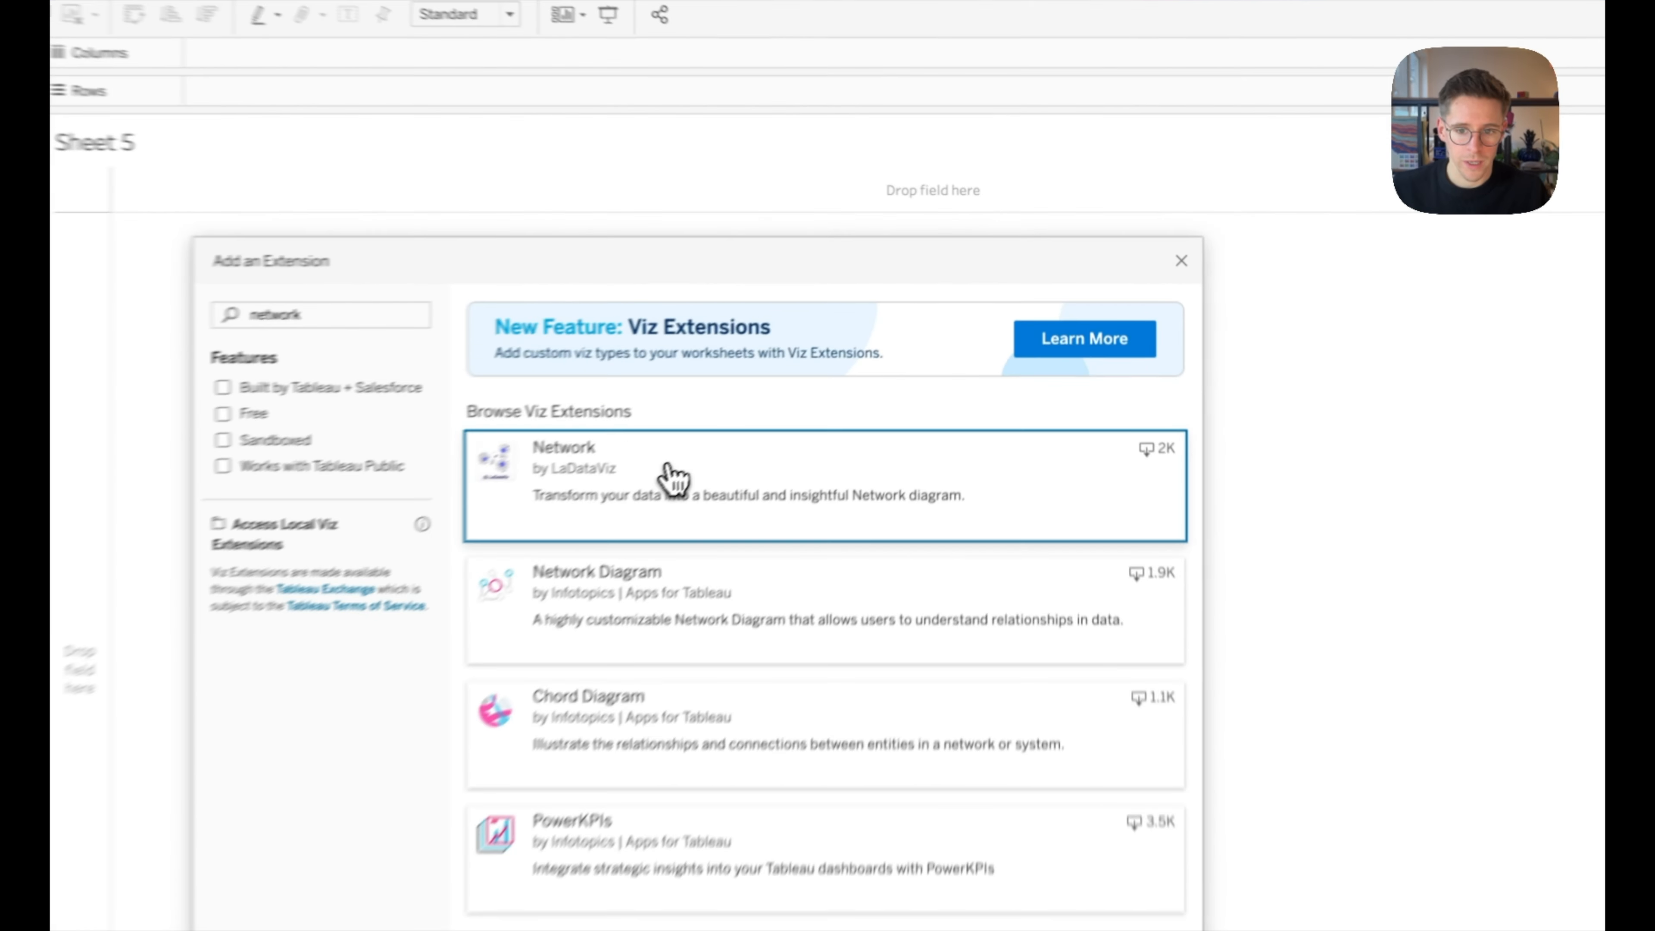
{"action": "left_click", "coordinate": [809, 388]}
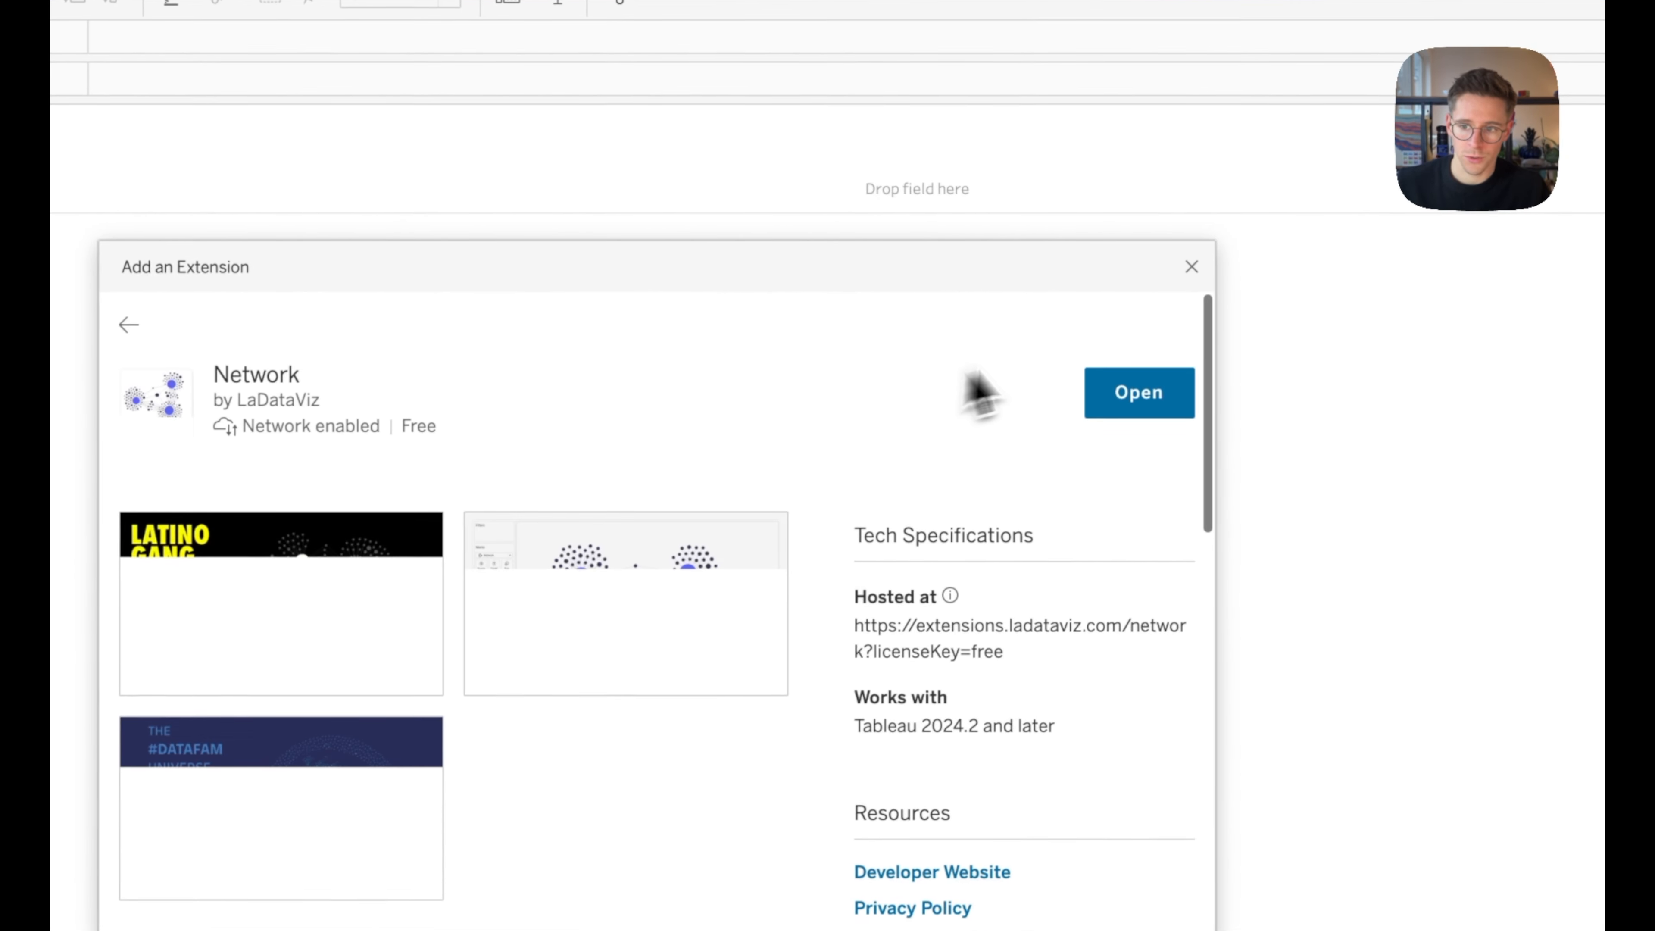
{"action": "left_click", "coordinate": [1145, 407]}
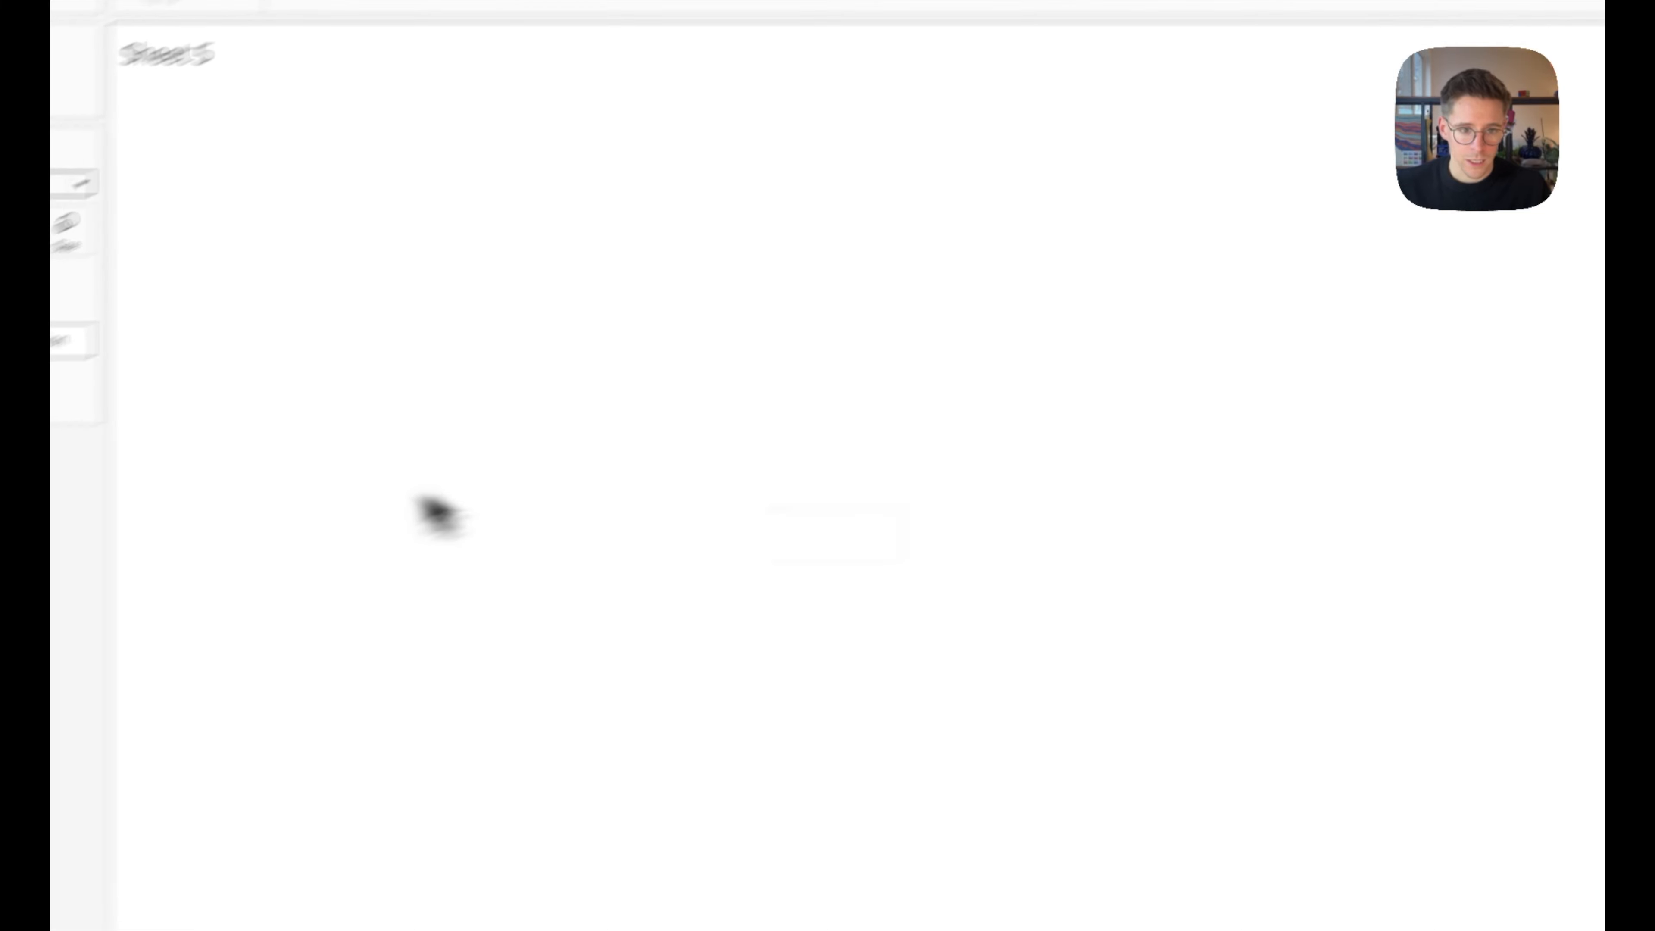
{"action": "left_click", "coordinate": [1267, 603]}
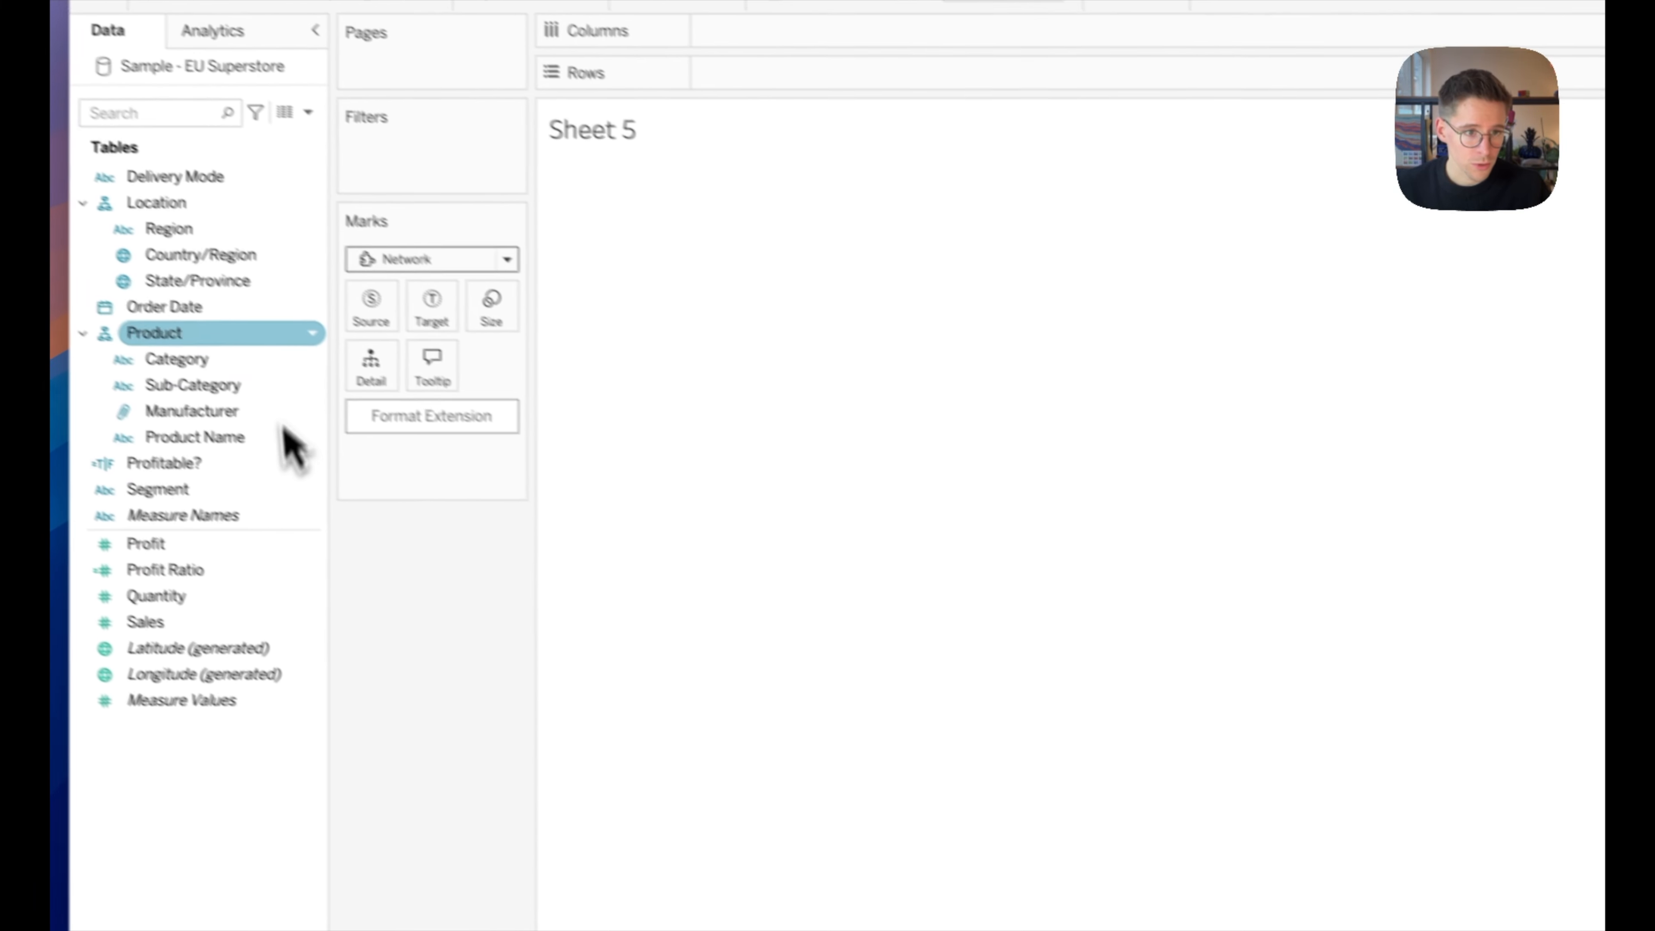
- Assign Category to Source and Manufacturer to Target in the Network extension
{"action": "key", "text": "Up"}
{"action": "key", "text": "Up"}
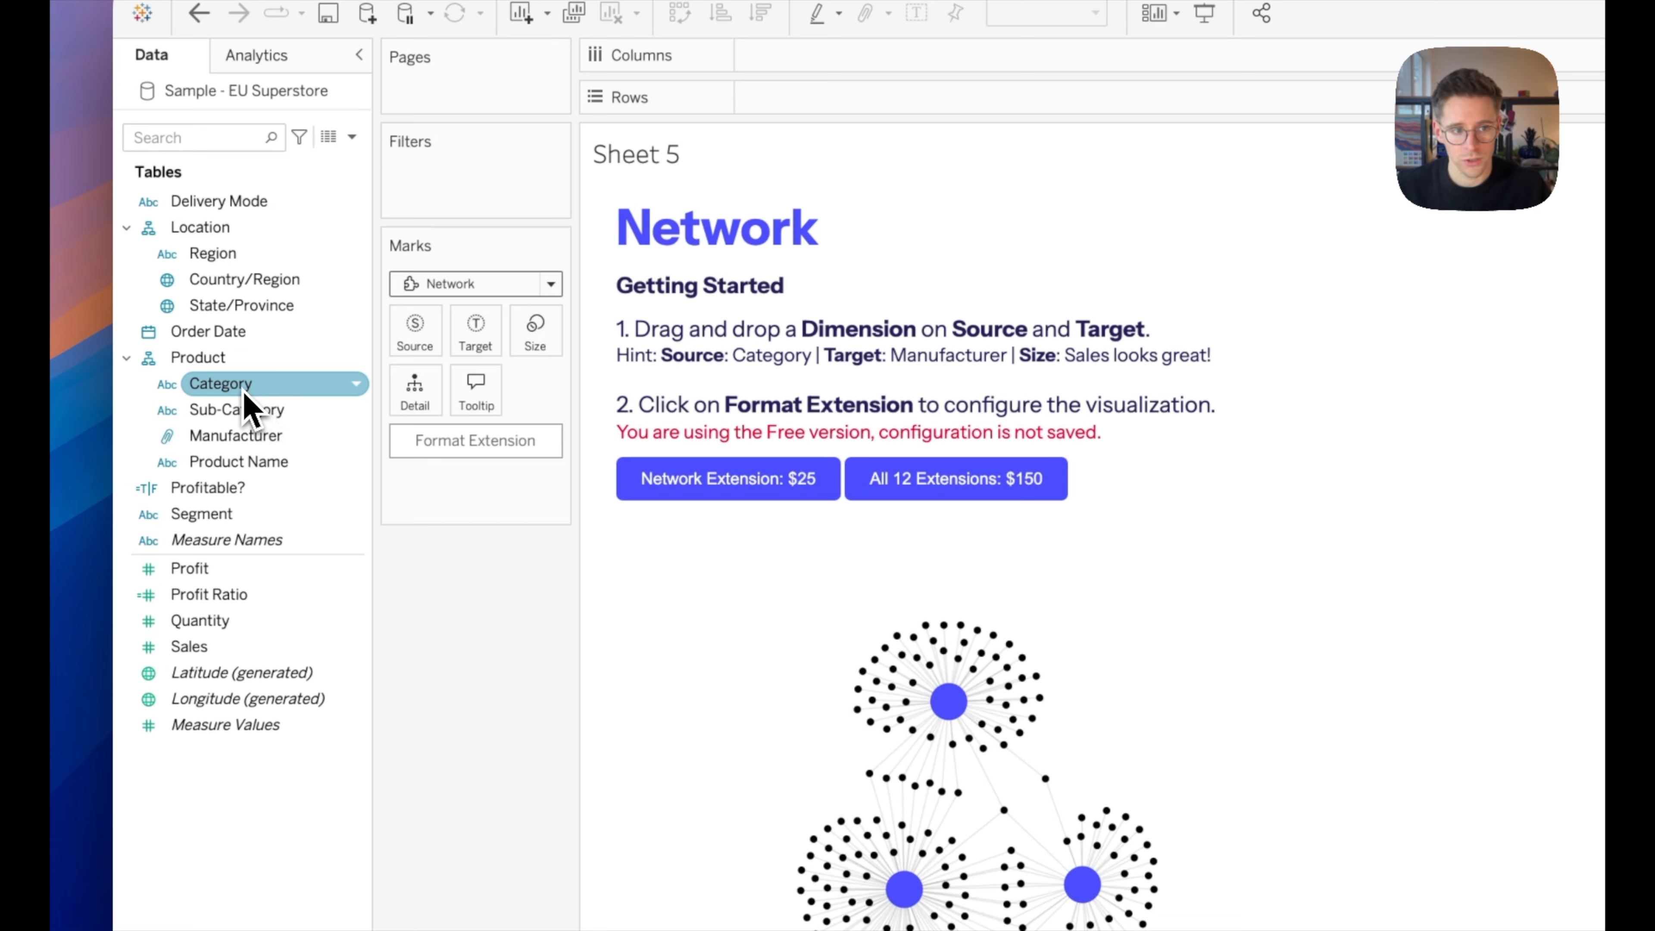
{"action": "left_click_drag", "start_coordinate": [247, 407], "coordinate": [415, 333]}
{"action": "left_click_drag", "start_coordinate": [273, 436], "coordinate": [474, 490]}
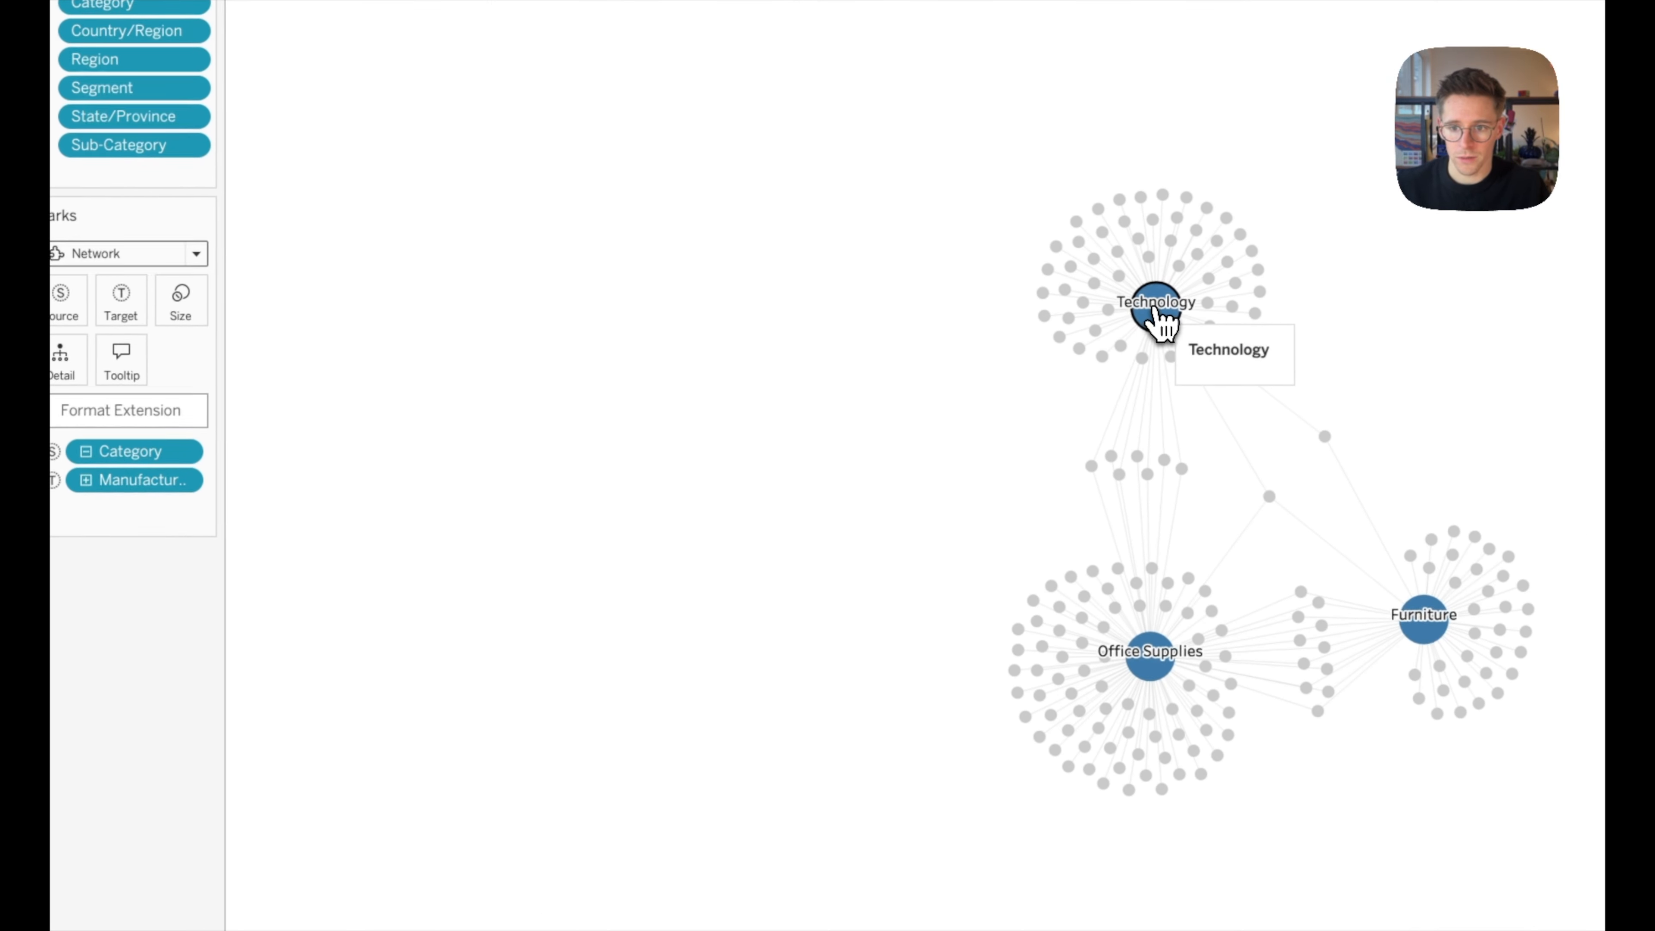
- Highlight the Technology node's connections in the network and inspect them up close, then clear the highlight
{"action": "left_click", "coordinate": [1155, 313]}
{"action": "scroll", "coordinate": [1155, 313], "scroll_direction": "up", "scroll_amount": 5}
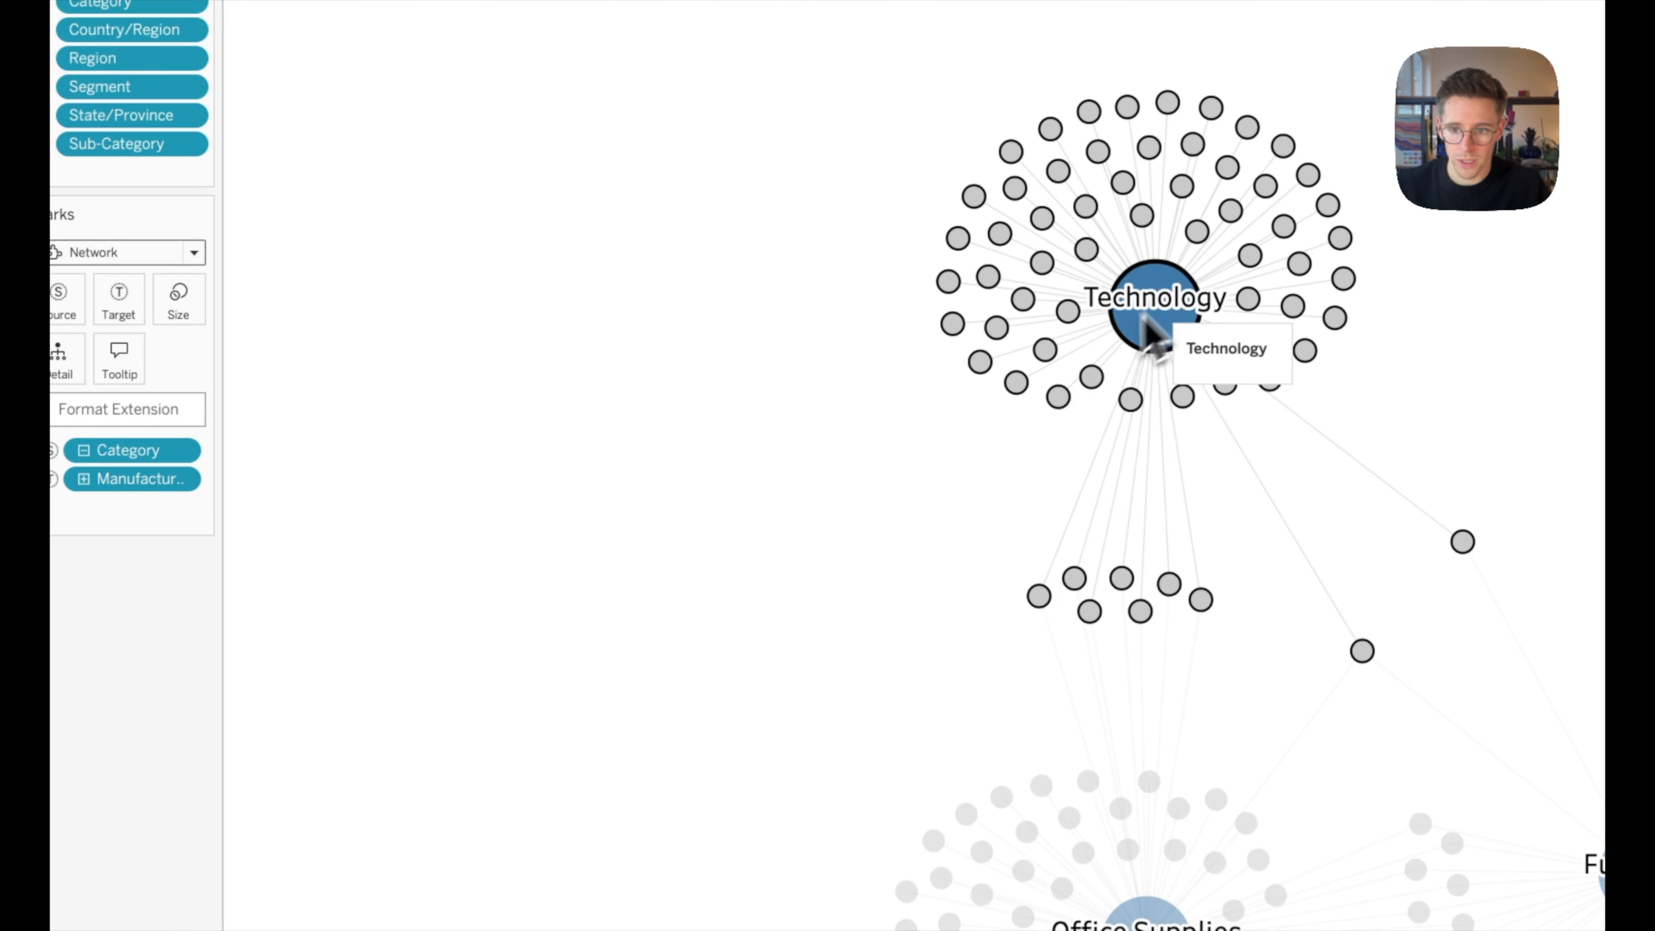
{"action": "scroll", "coordinate": [921, 555], "scroll_direction": "down", "scroll_amount": 5}
{"action": "left_click", "coordinate": [925, 561]}
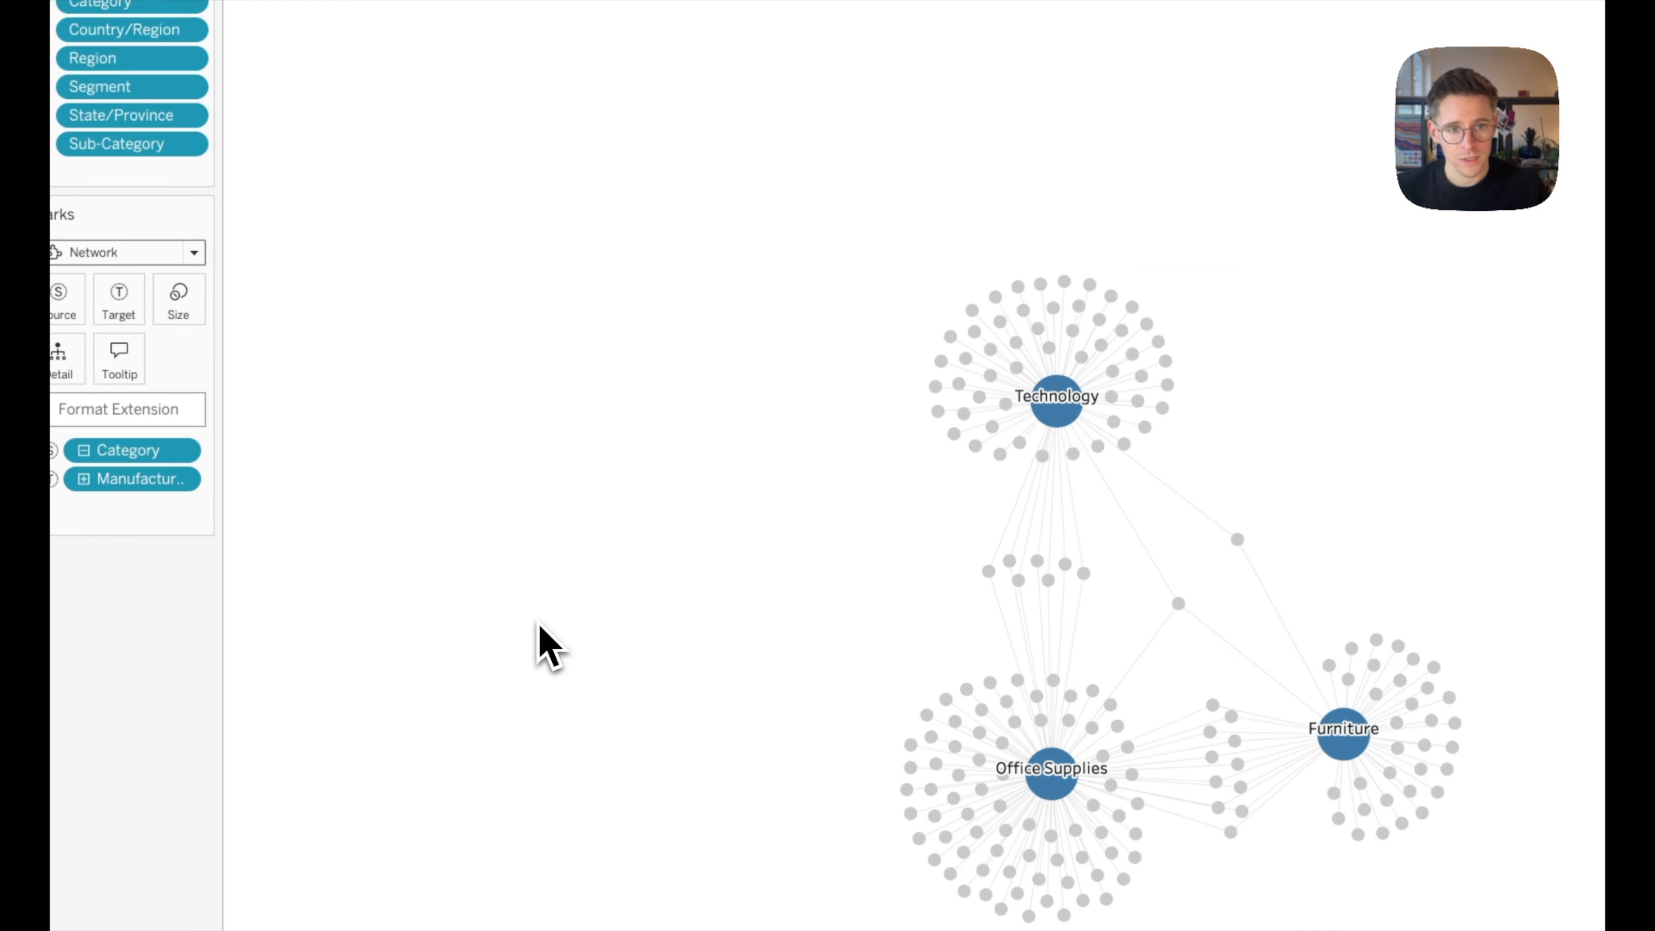
- Clear the worksheet and reopen the gallery for adding a viz extension
{"action": "left_click", "coordinate": [614, 95]}
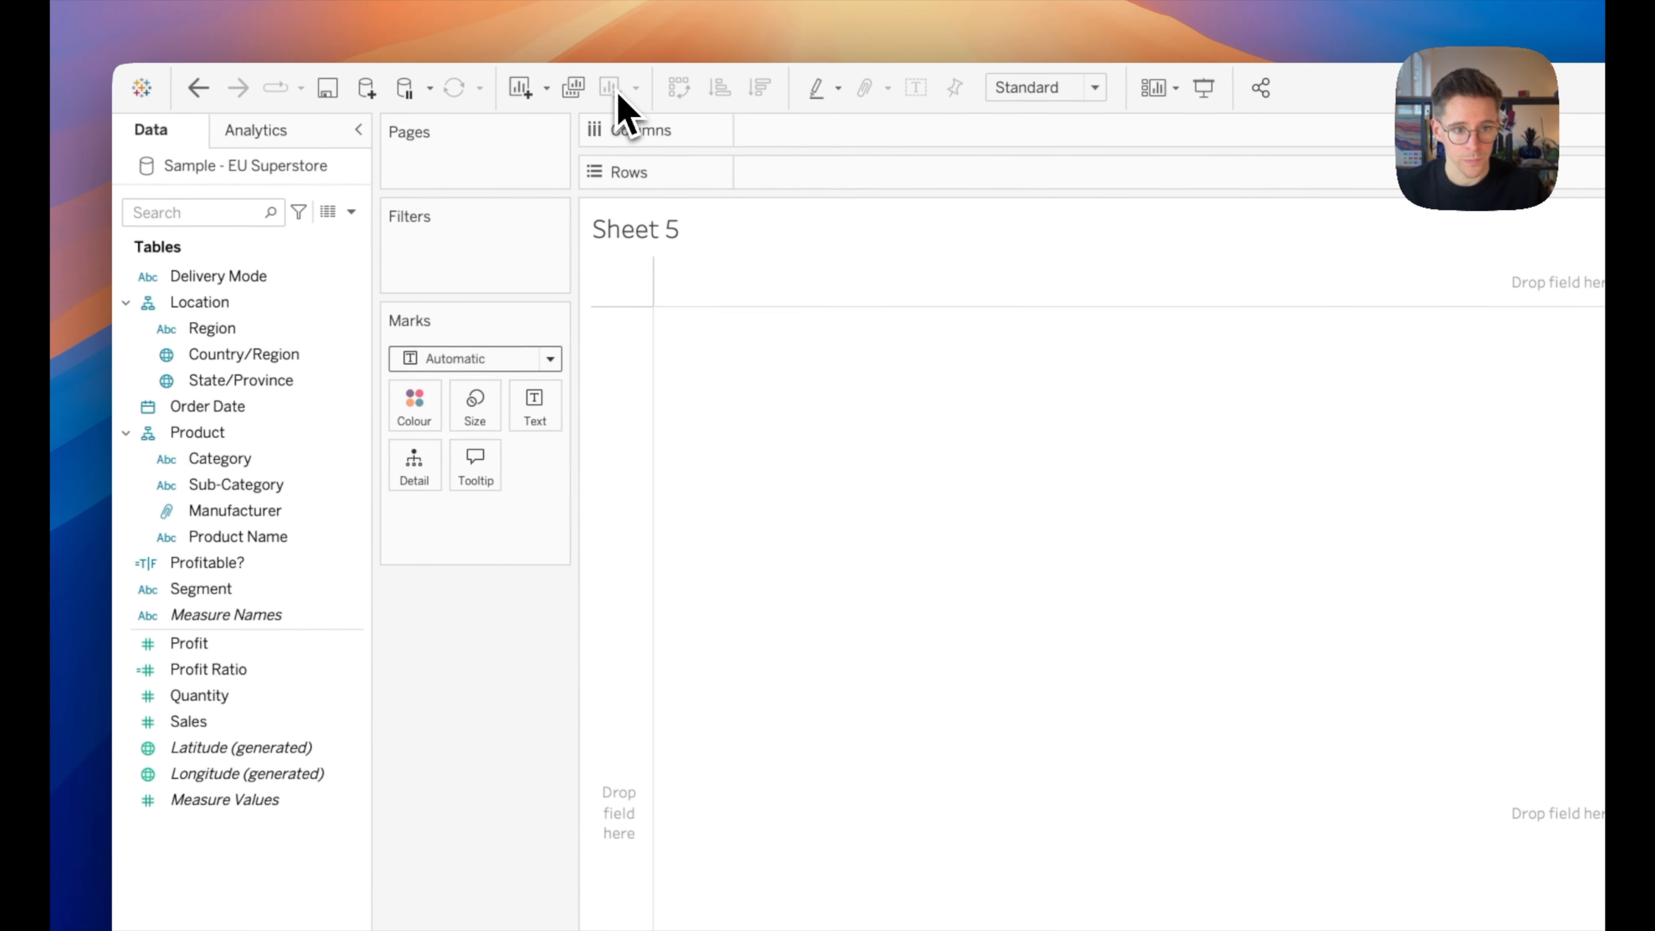
{"action": "left_click", "coordinate": [460, 360]}
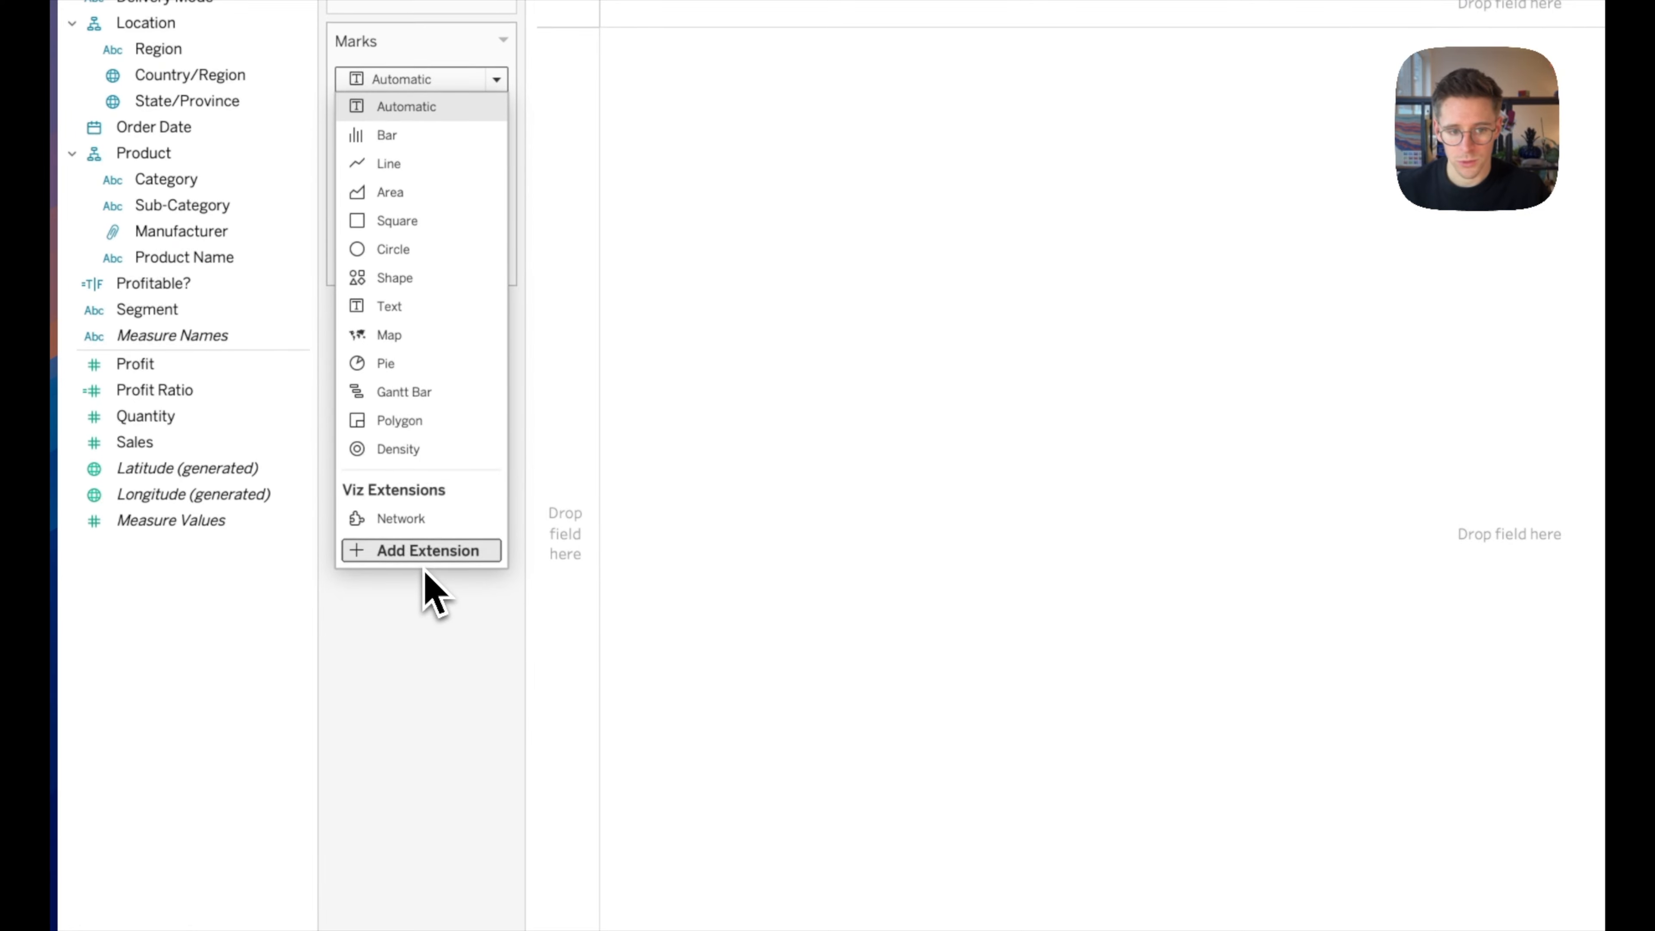
{"action": "left_click", "coordinate": [412, 554]}
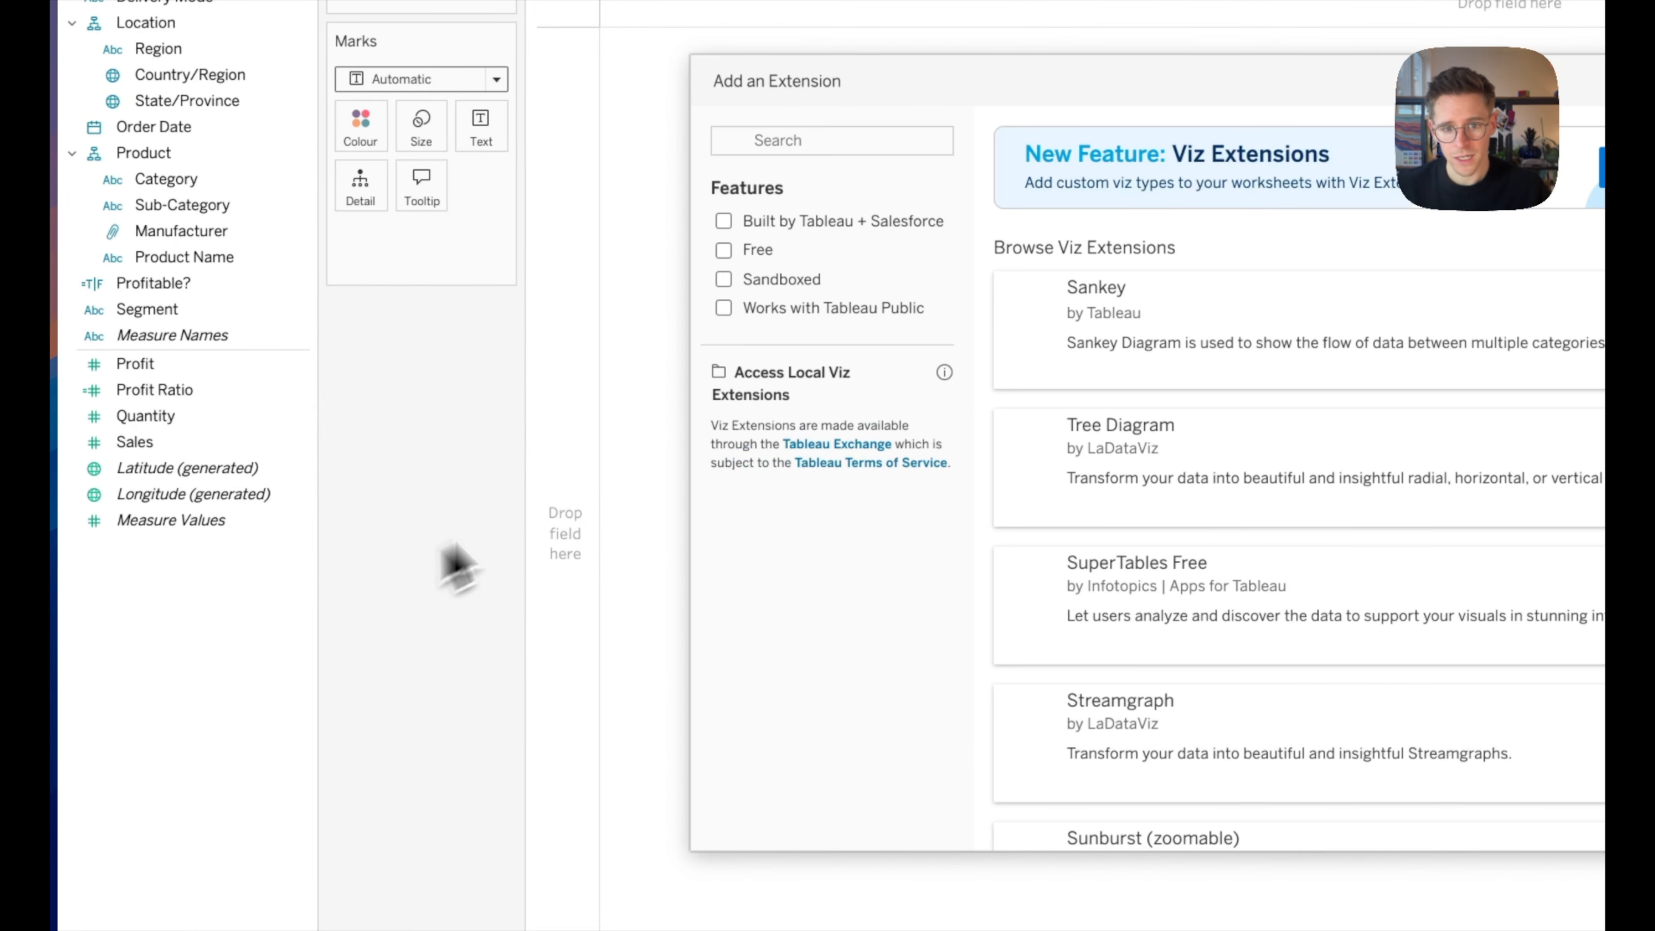
{"action": "scroll", "coordinate": [1297, 534], "scroll_direction": "down", "scroll_amount": 5}
{"action": "scroll", "coordinate": [1060, 642], "scroll_direction": "down", "scroll_amount": 5}
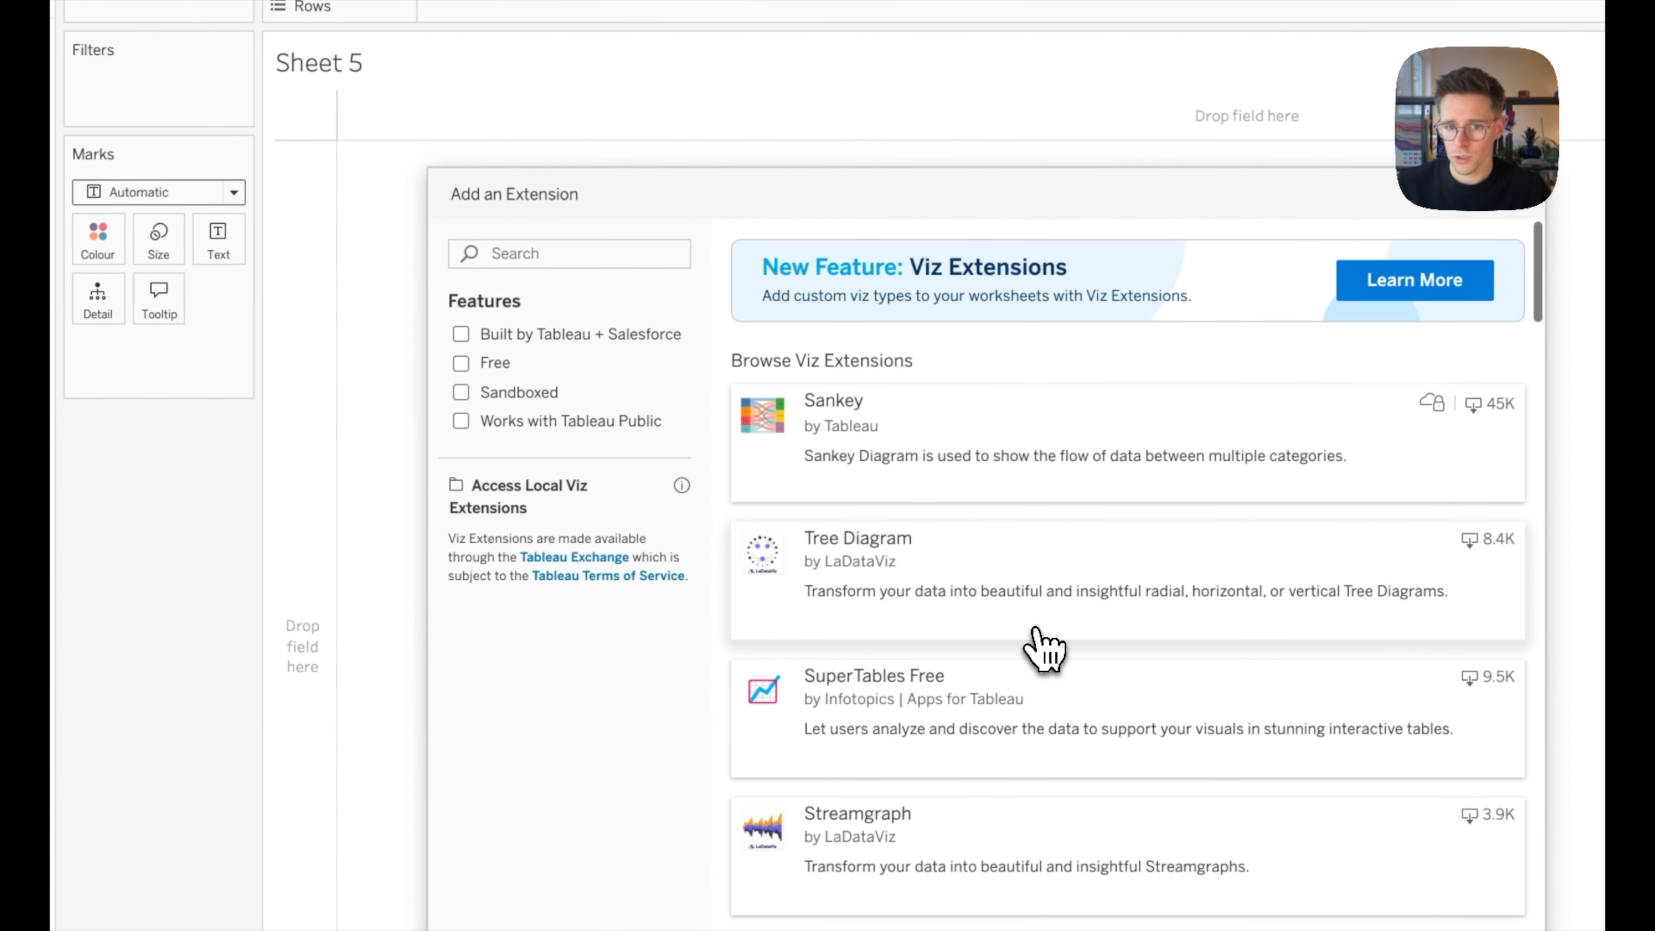
- Search the extension gallery for "ladataviz" and look through the listed extensions
{"action": "left_click", "coordinate": [560, 247]}
{"action": "type", "text": "ladatvi"}
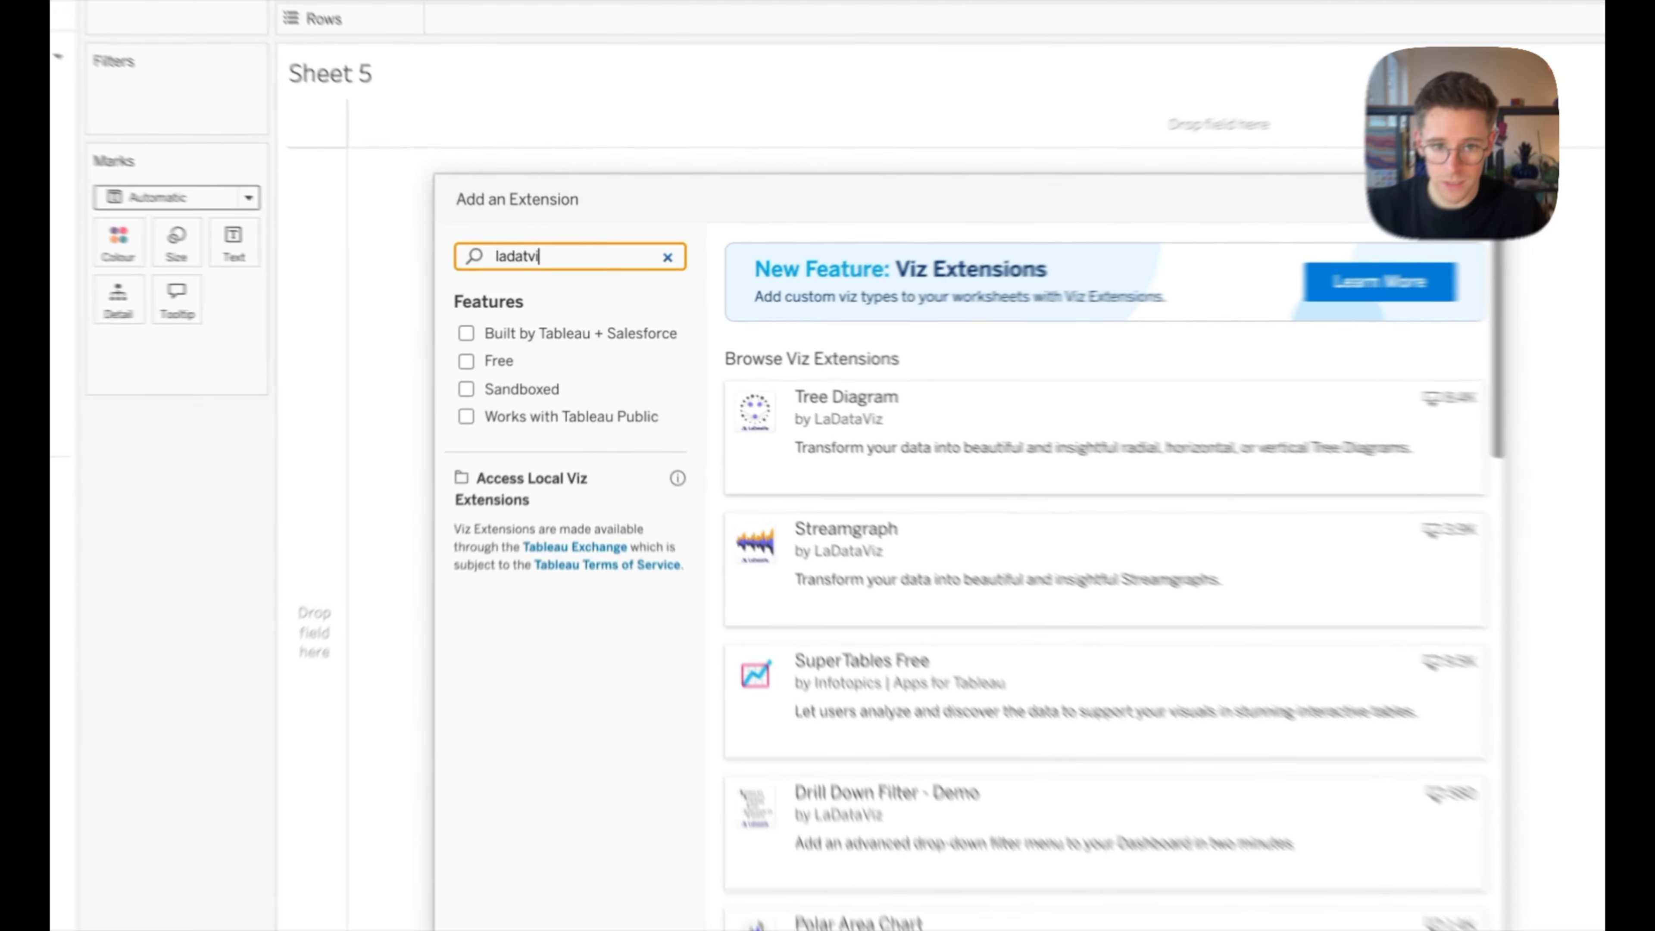
{"action": "key", "text": "BackSpace"}
{"action": "key", "text": "BackSpace"}
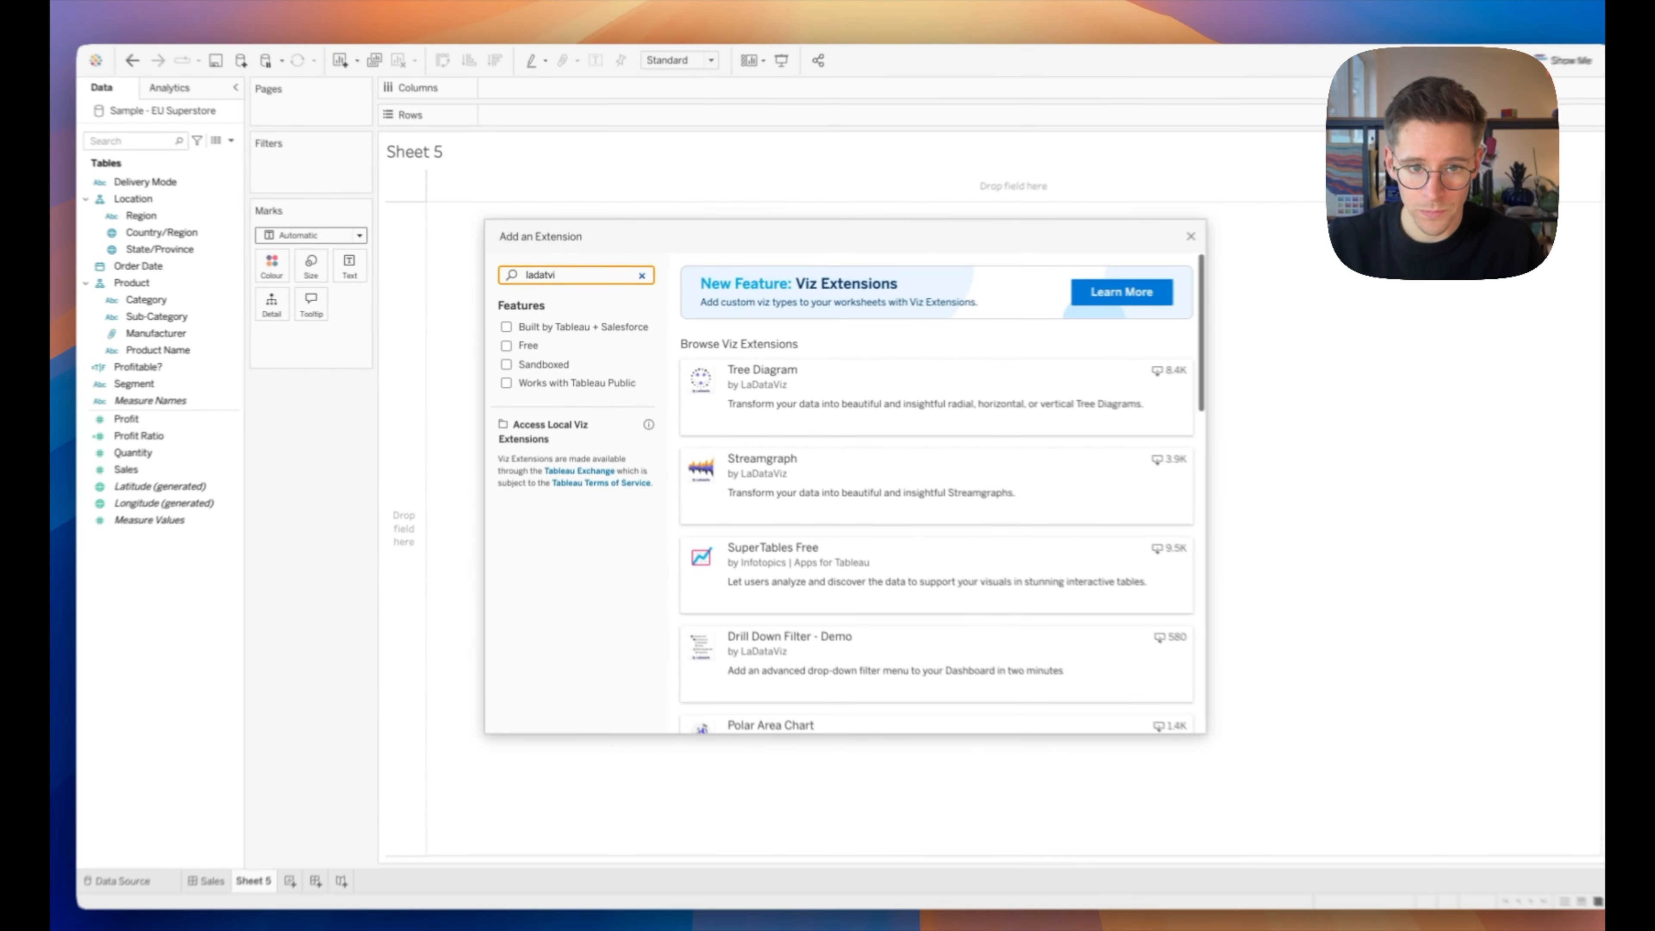
{"action": "type", "text": "aviz"}
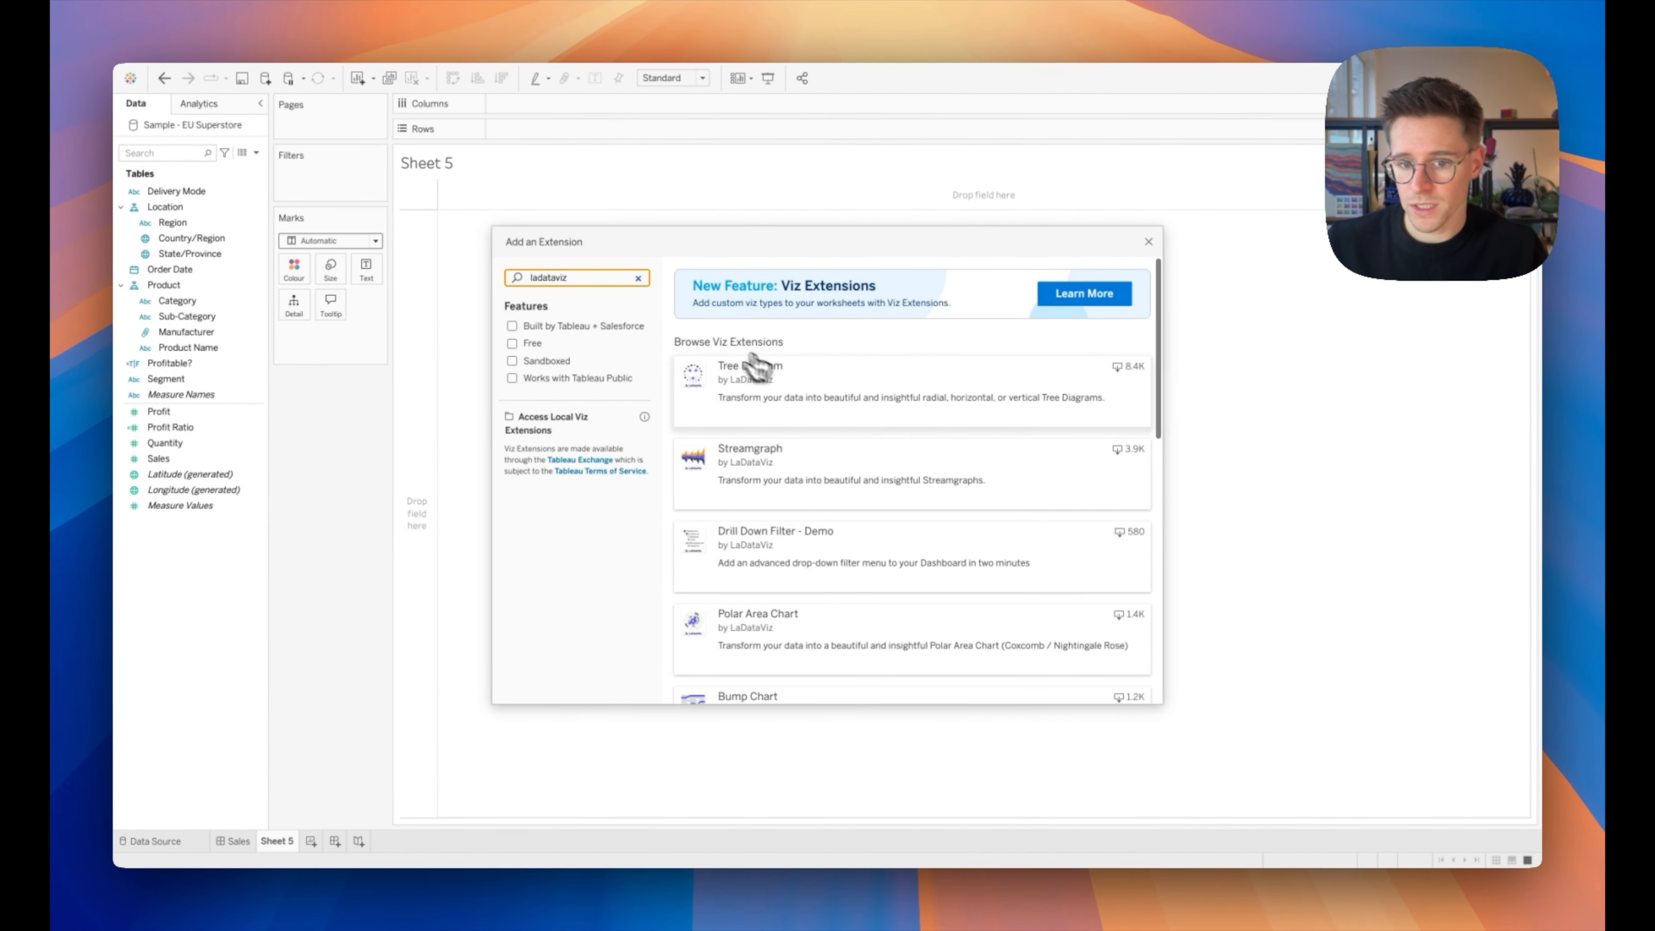
{"action": "scroll", "coordinate": [783, 375], "scroll_direction": "down", "scroll_amount": 15}
{"action": "scroll", "coordinate": [785, 368], "scroll_direction": "up", "scroll_amount": 15}
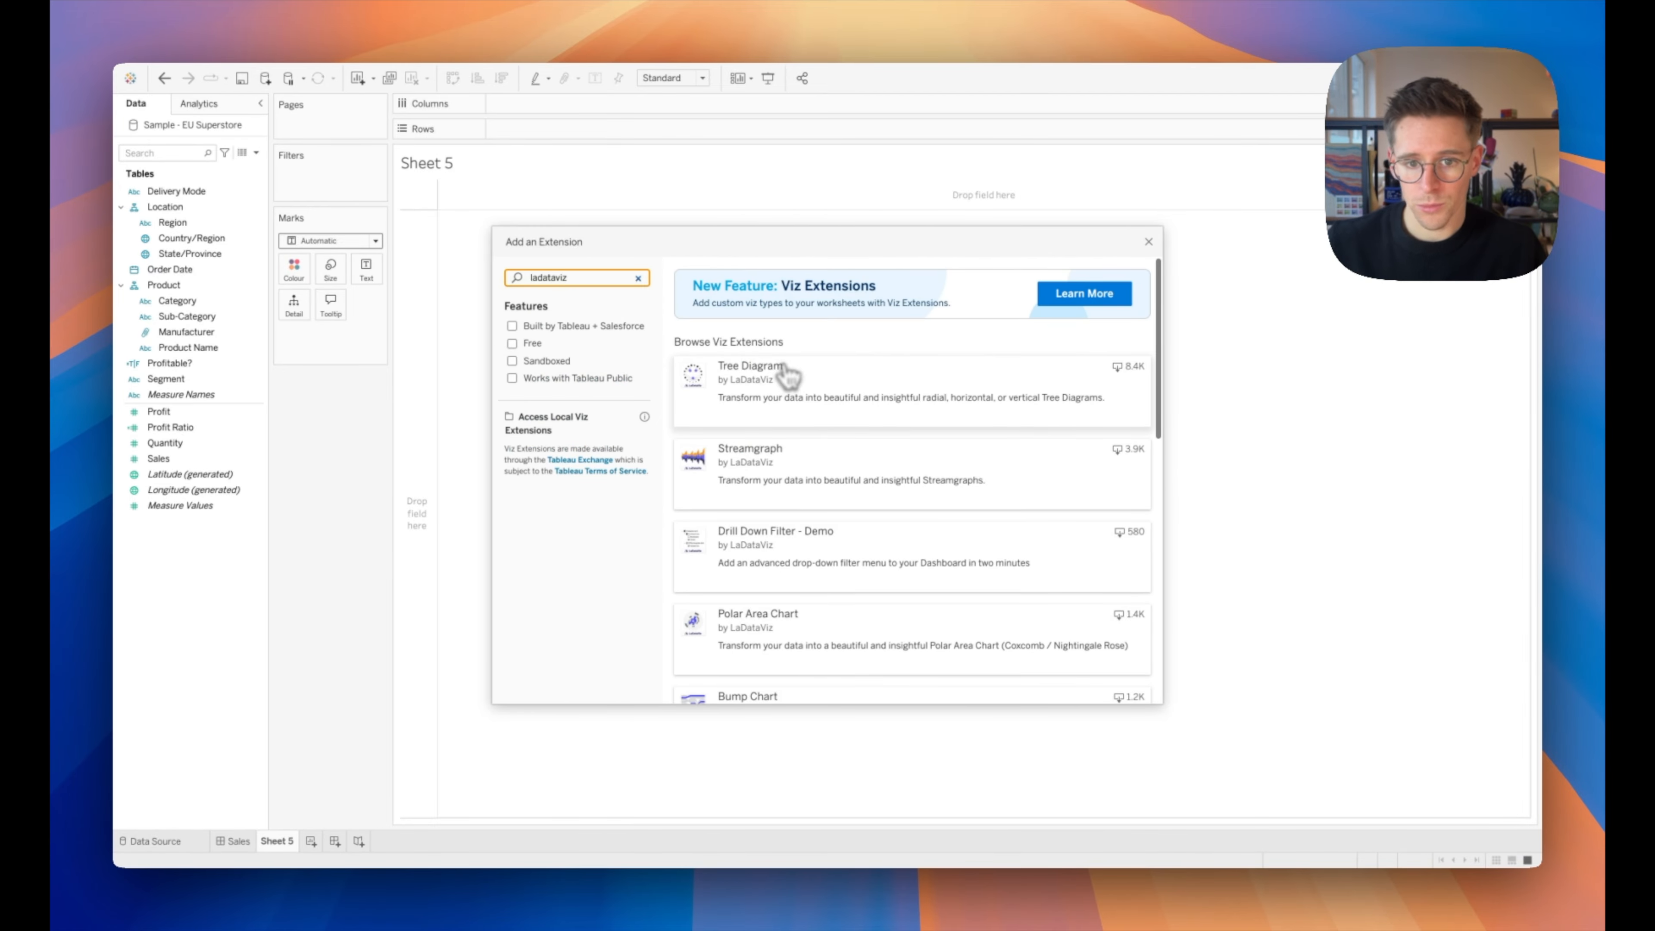
- Load the local viz extension file tree_v2-dev.trex from the trex-dev folder and allow it to run
{"action": "left_click", "coordinate": [546, 425]}
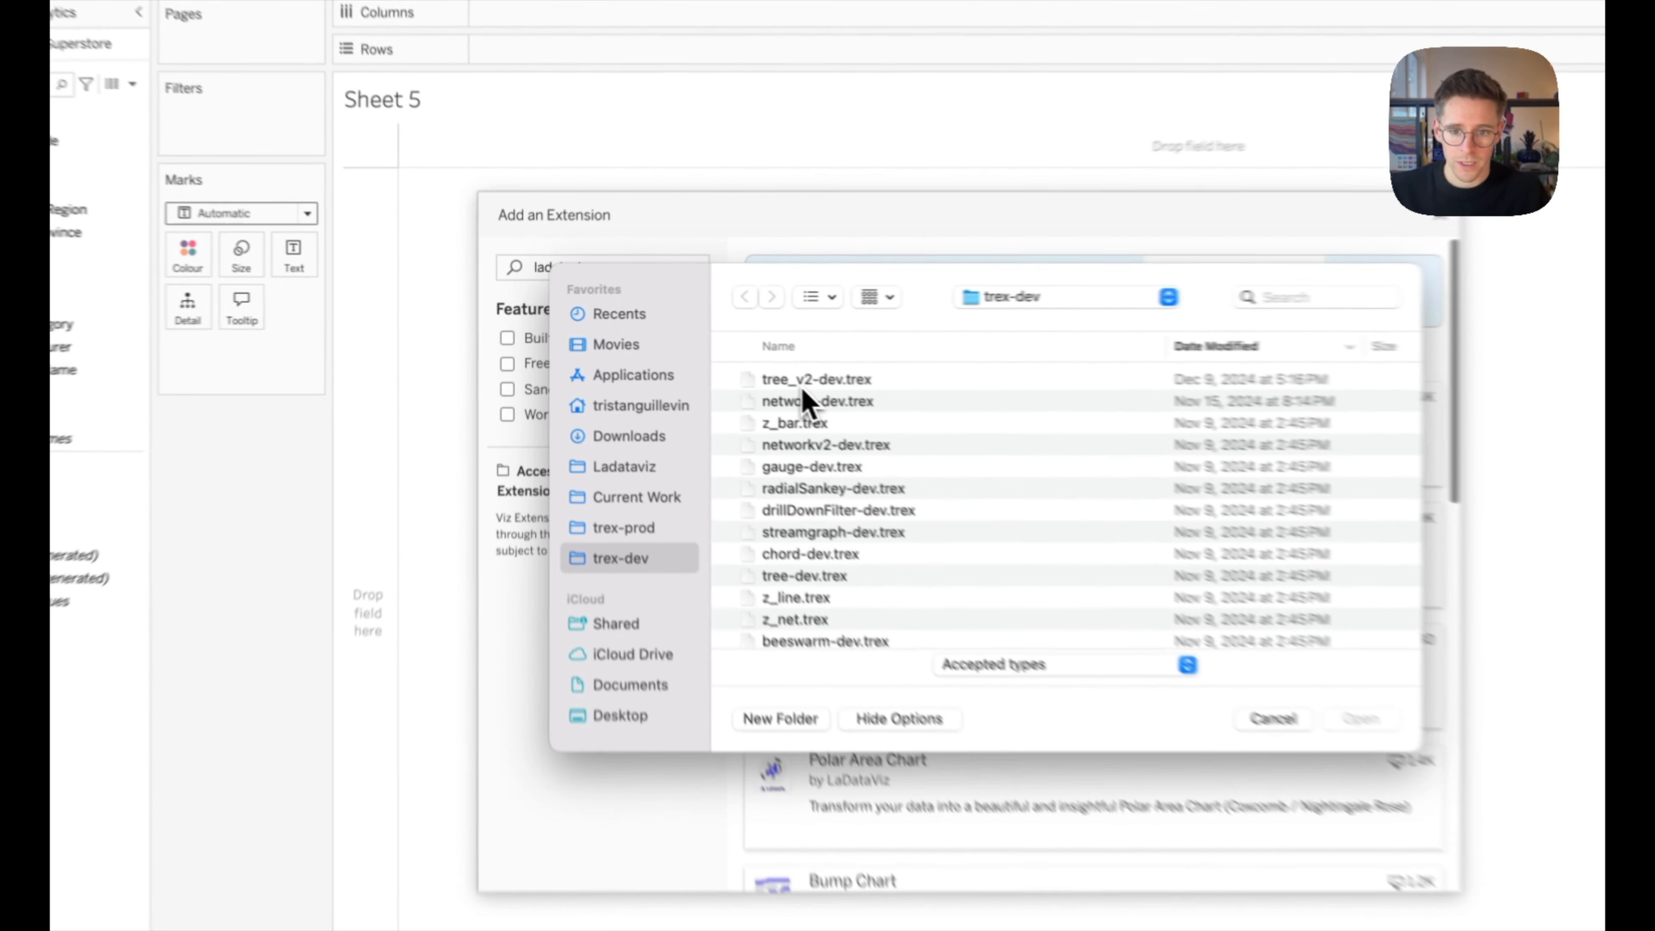
{"action": "double_click", "coordinate": [717, 354]}
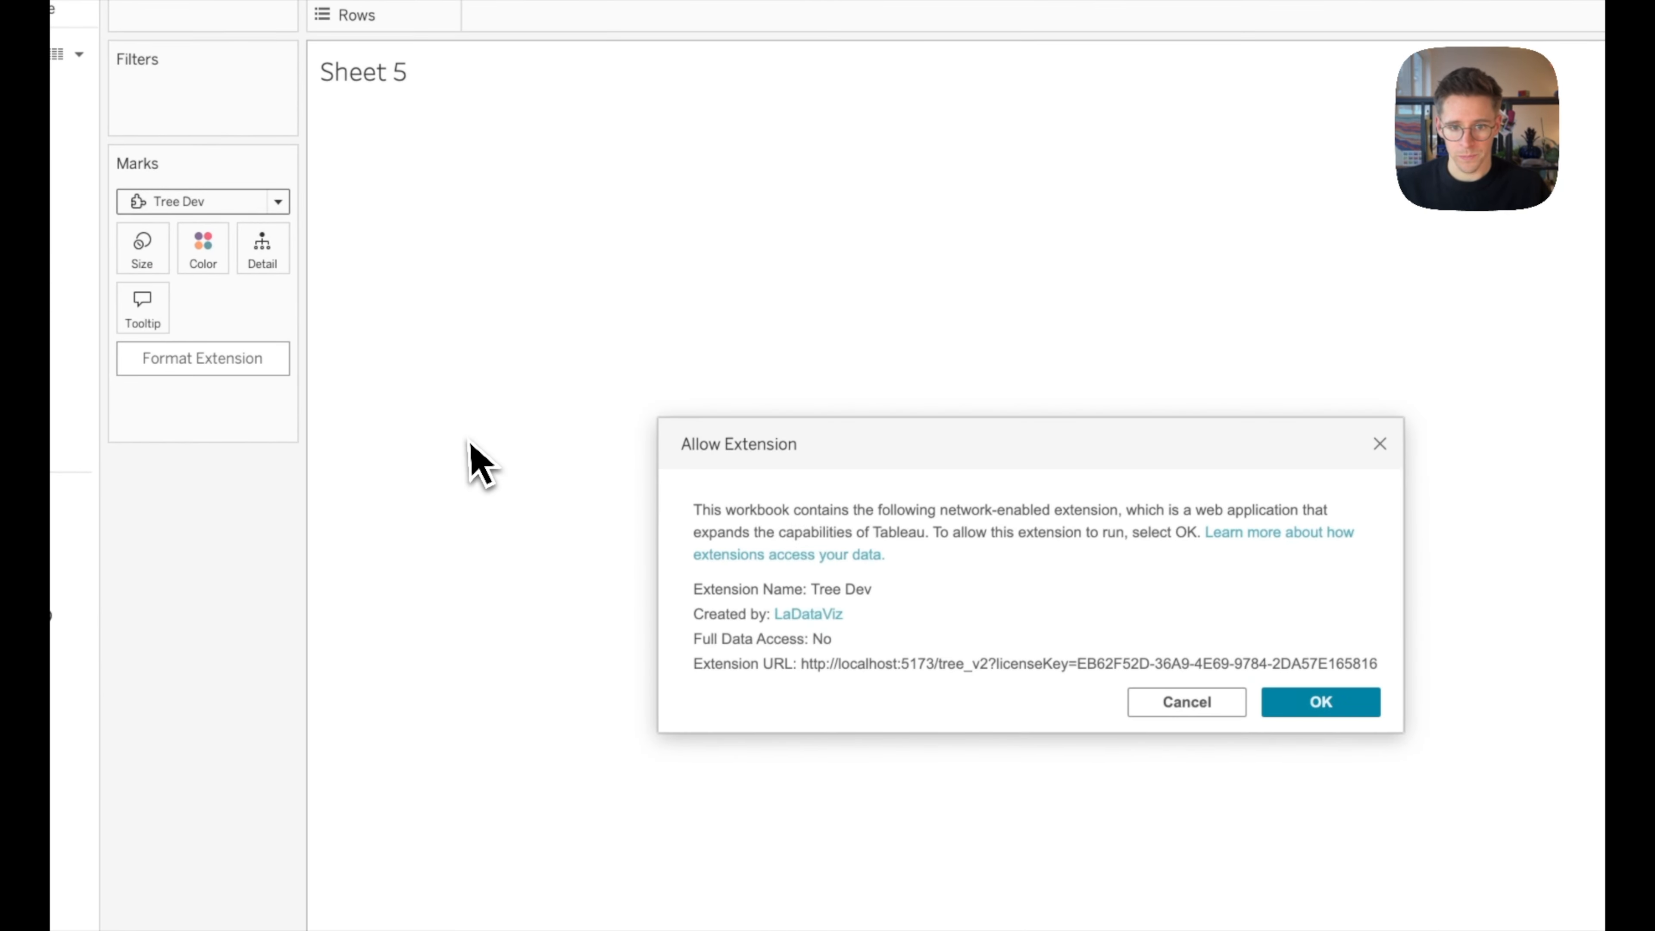
{"action": "left_click", "coordinate": [1369, 705]}
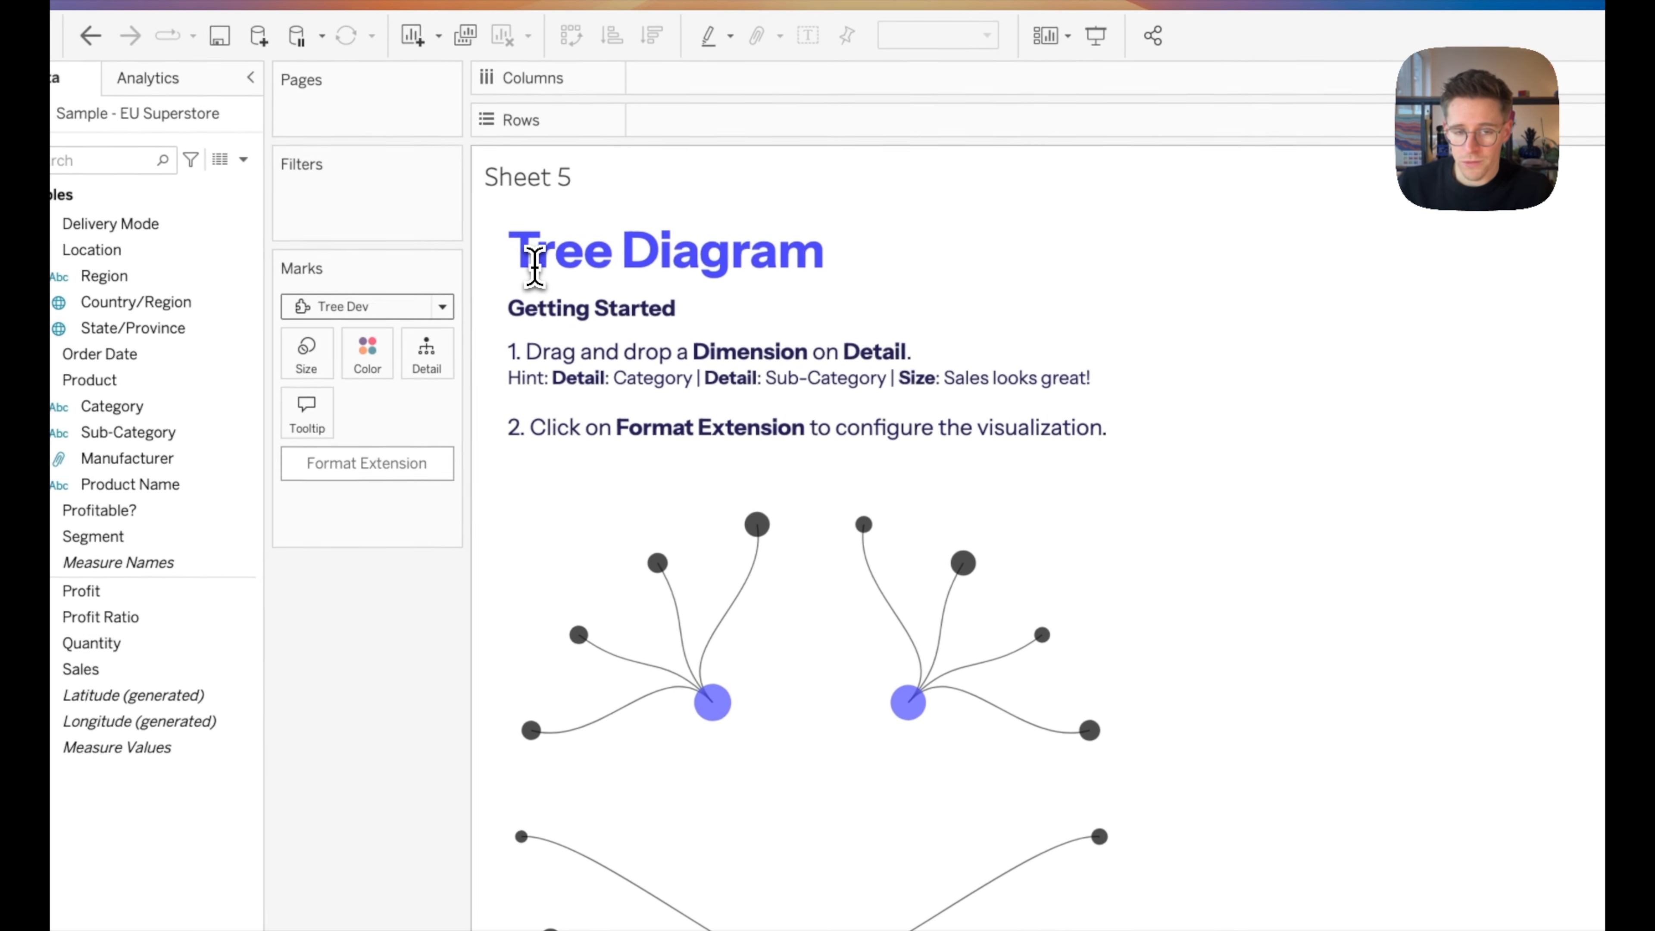
{"action": "left_click_drag", "start_coordinate": [534, 267], "coordinate": [602, 394]}
{"action": "left_click", "coordinate": [602, 394]}
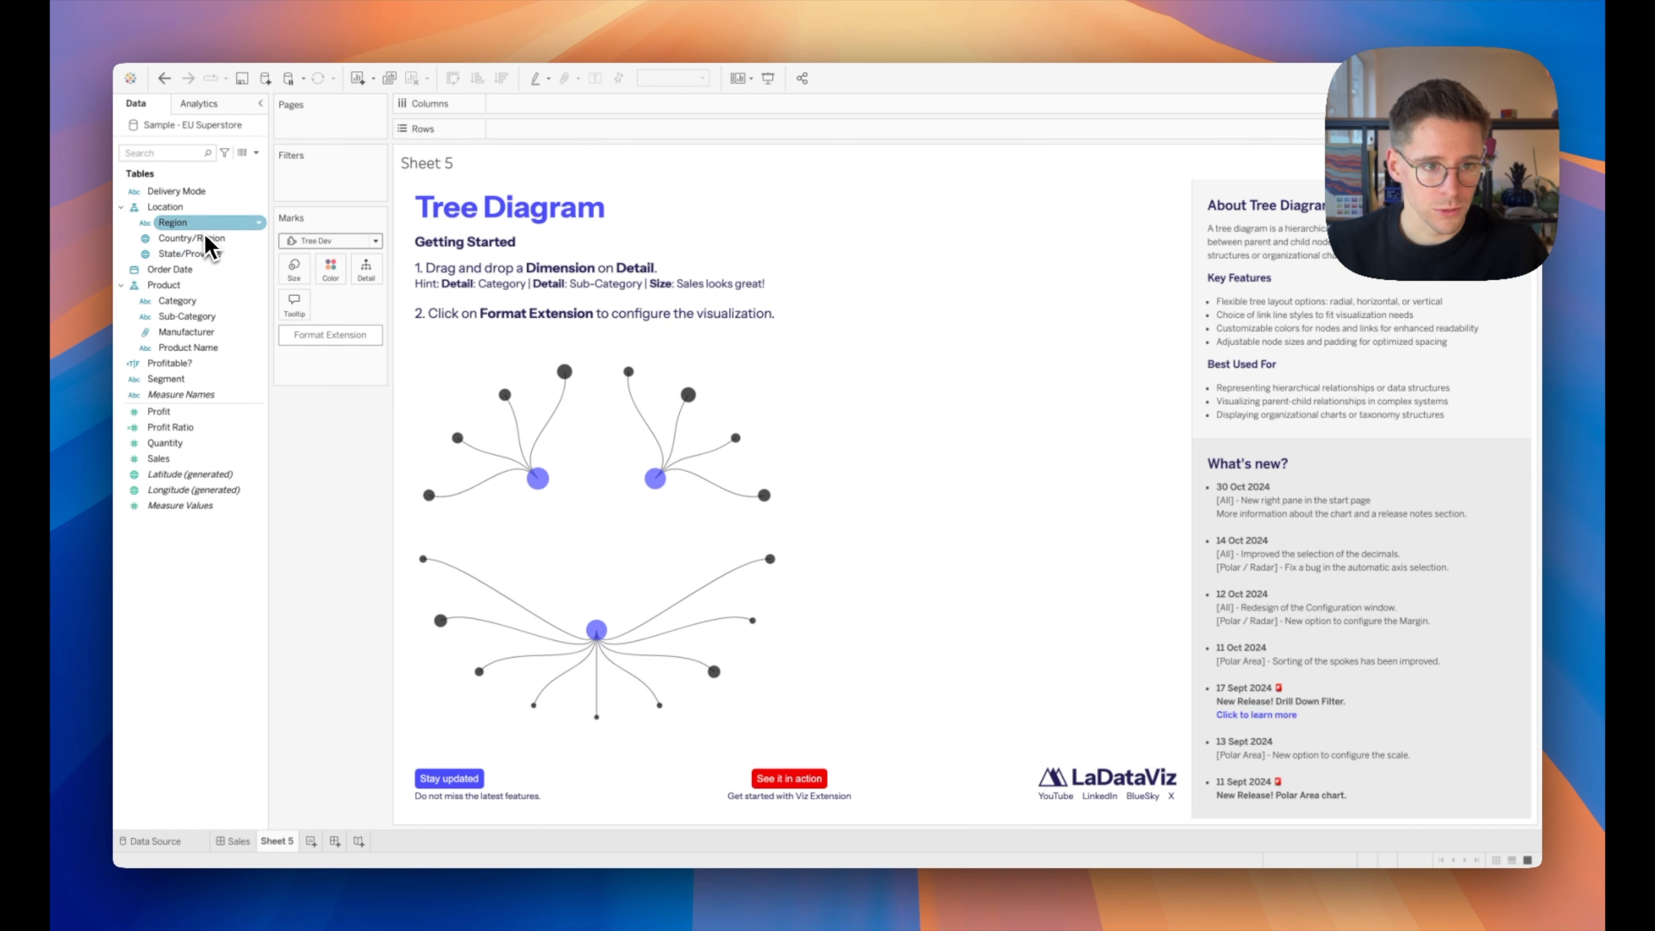
- Add Region and Country/Region to the tree's Detail, and try expanding Country/Region to State/Province before collapsing it again
{"action": "left_click_drag", "start_coordinate": [173, 222], "coordinate": [376, 273]}
{"action": "left_click_drag", "start_coordinate": [231, 243], "coordinate": [373, 377]}
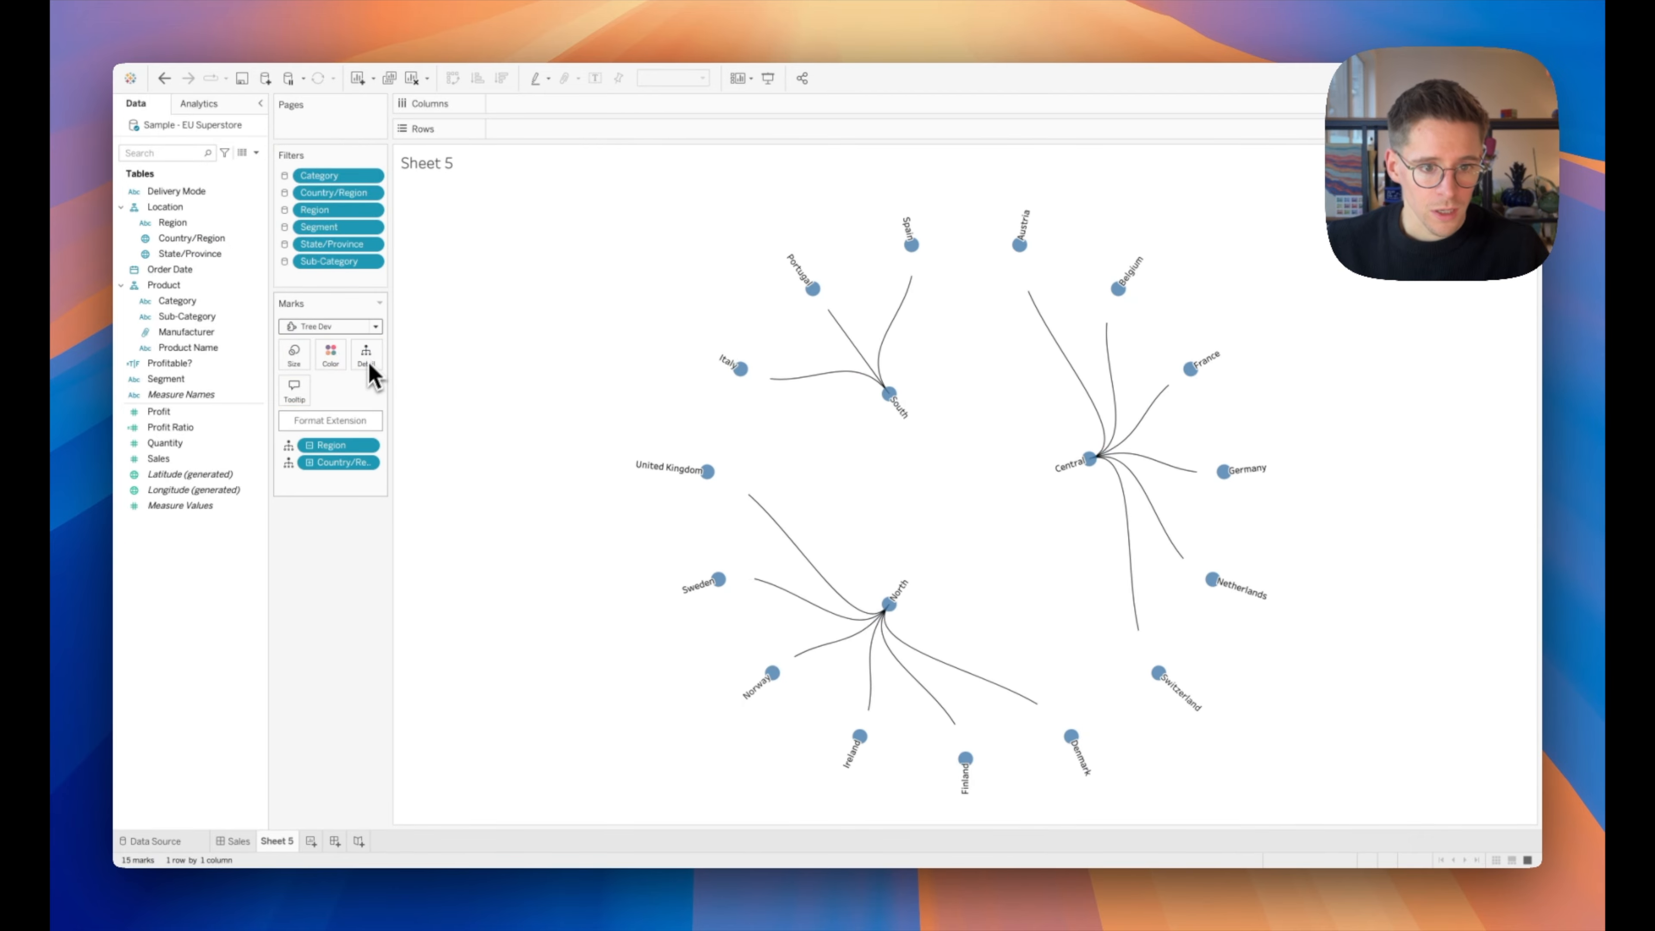
{"action": "left_click", "coordinate": [311, 463]}
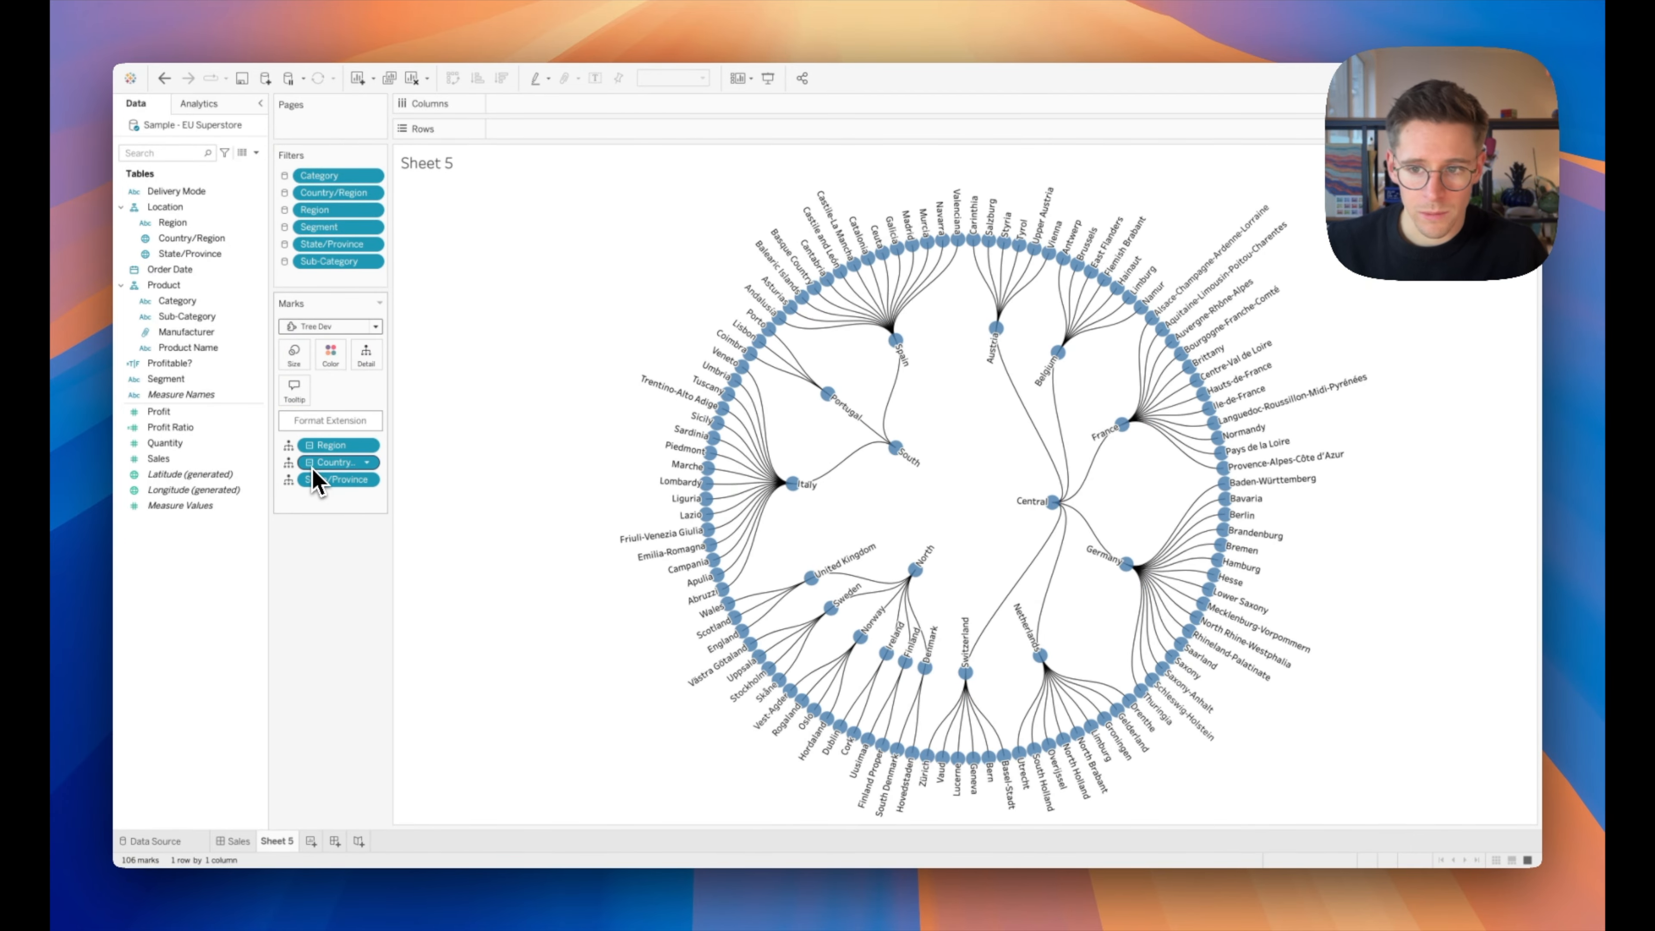
{"action": "left_click", "coordinate": [311, 462]}
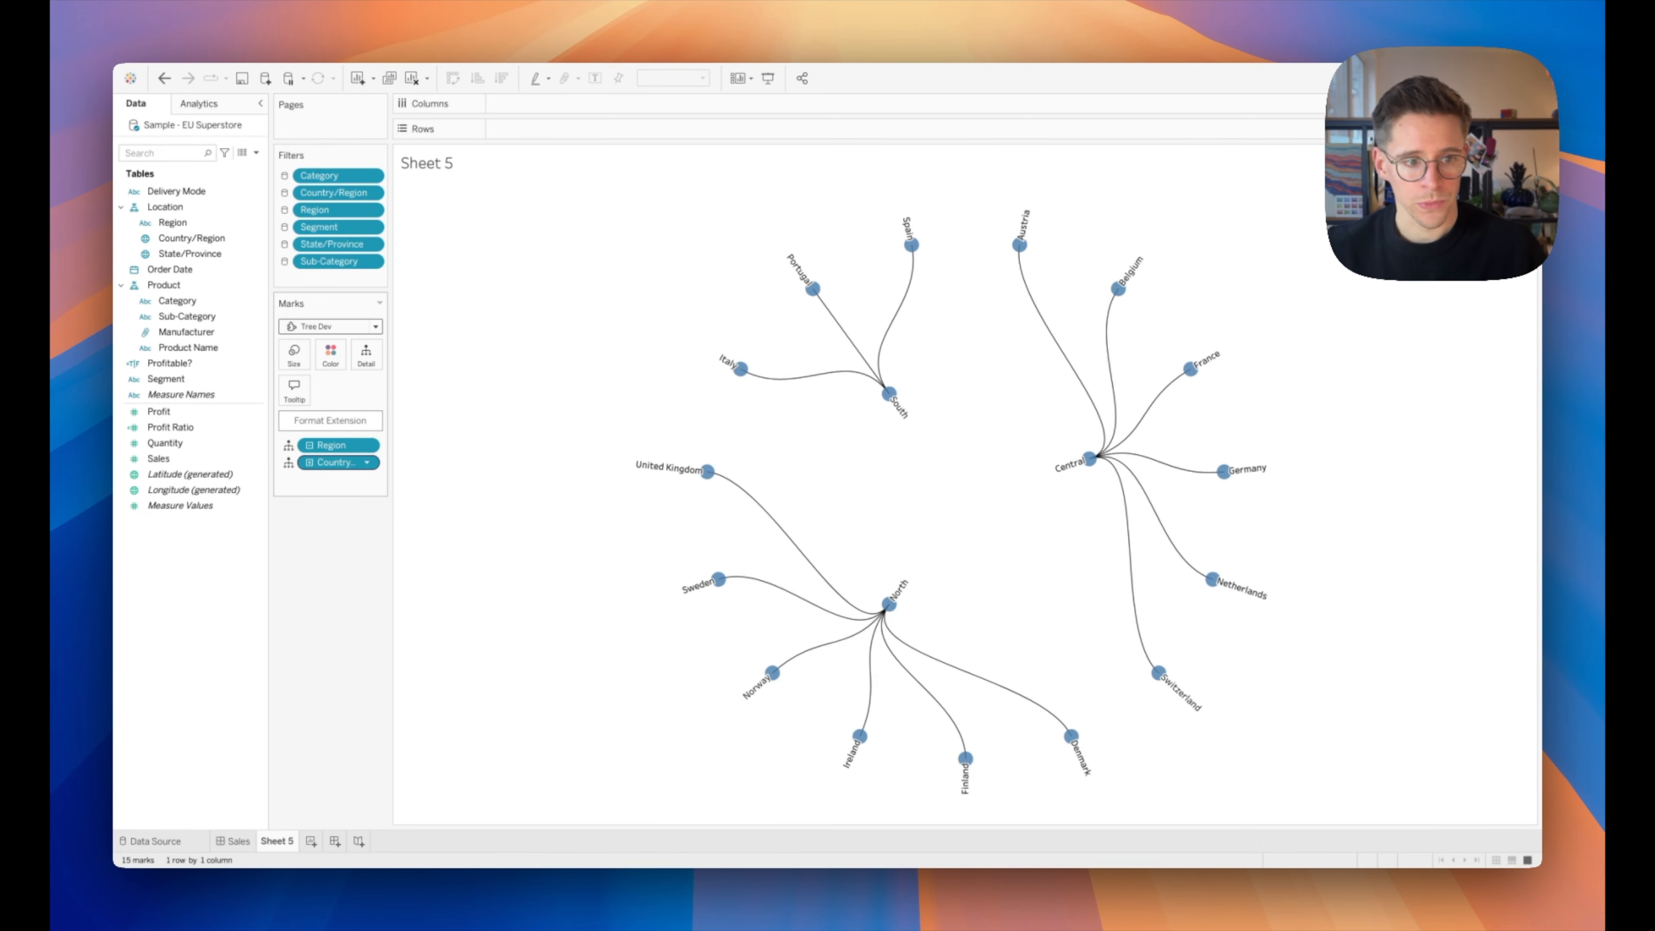
- Size the tree nodes by Sales and color them by Region
{"action": "left_click", "coordinate": [238, 462]}
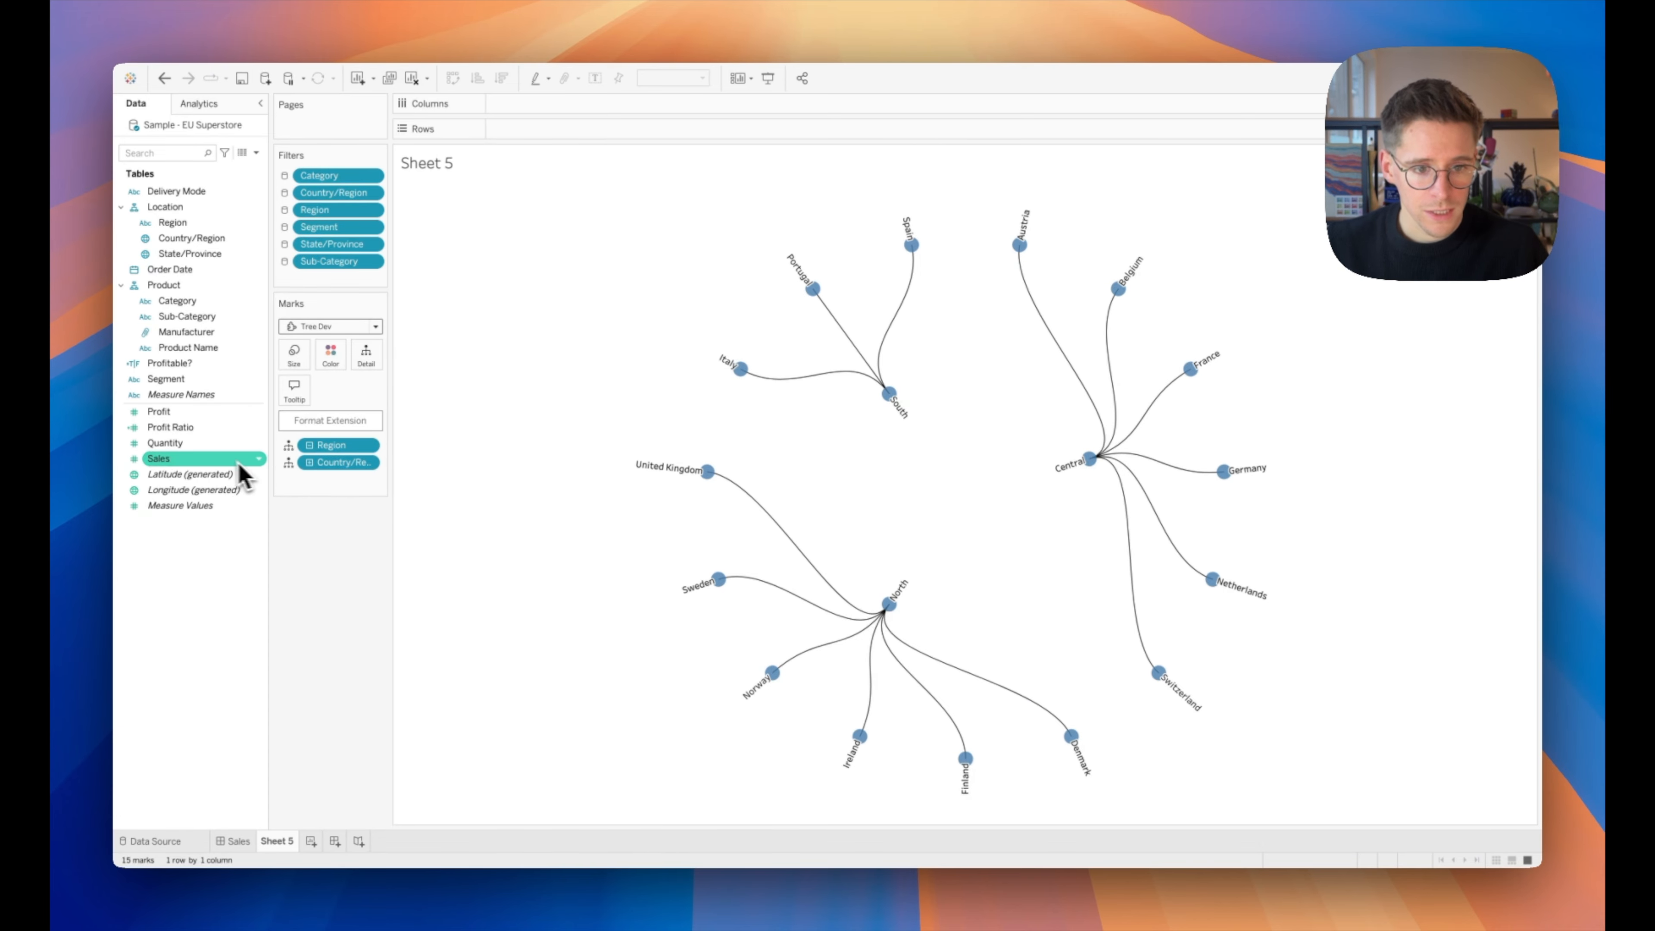
{"action": "left_click_drag", "start_coordinate": [197, 465], "coordinate": [298, 371]}
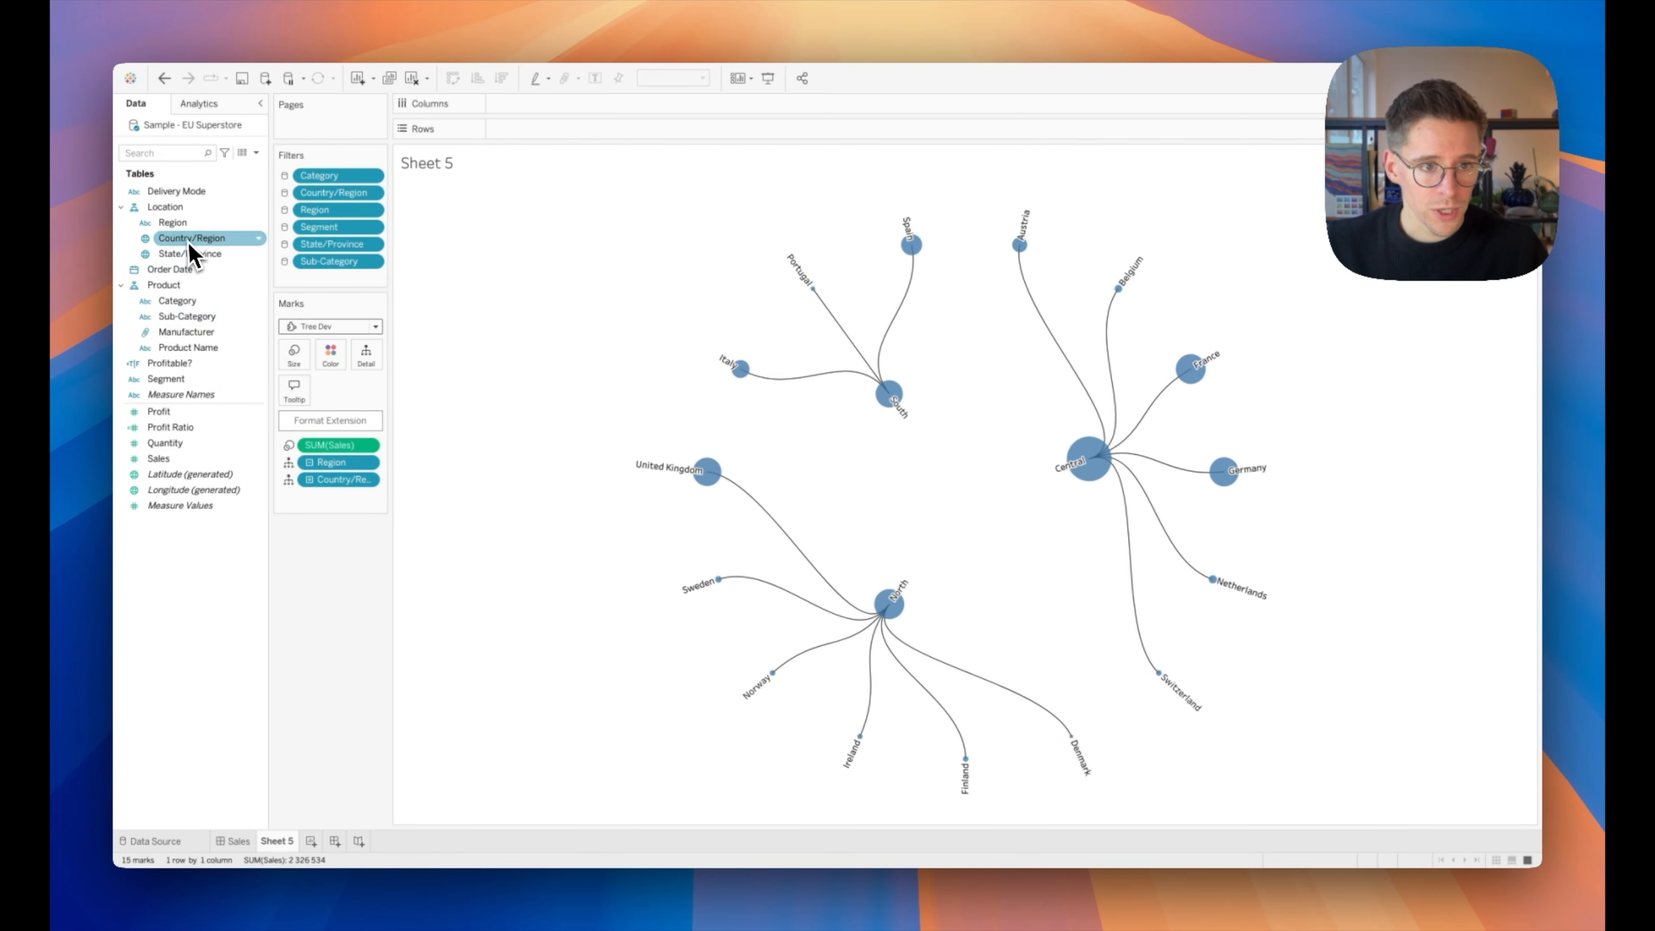
{"action": "left_click_drag", "start_coordinate": [177, 224], "coordinate": [333, 360]}
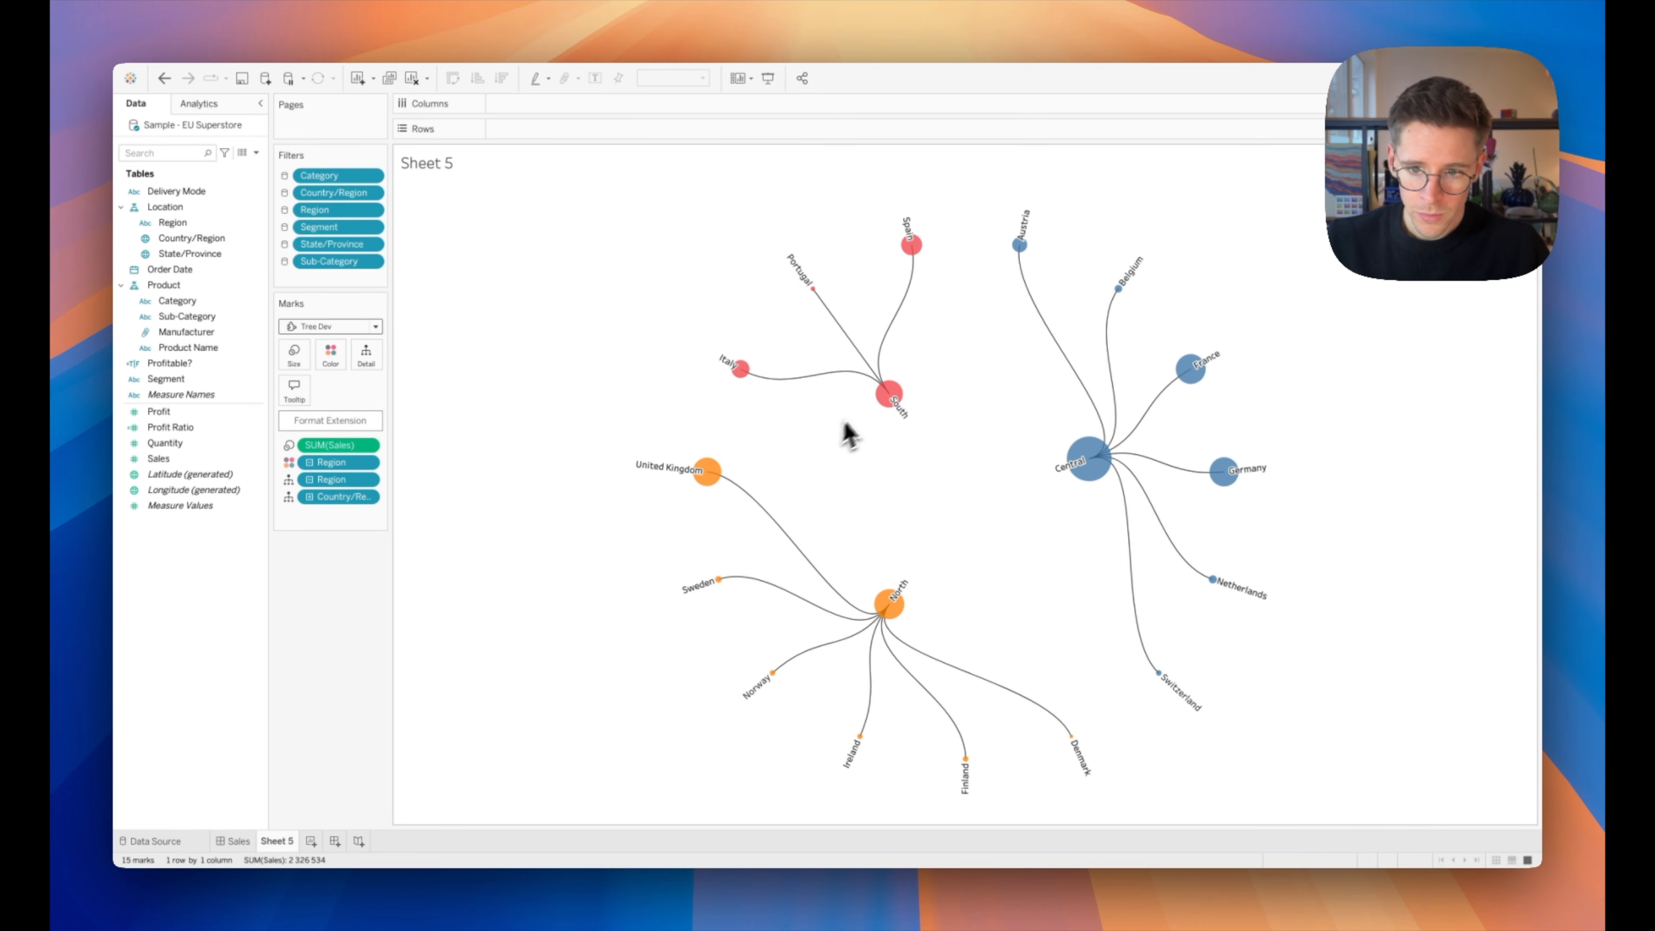
{"action": "mouse_move", "coordinate": [886, 392]}
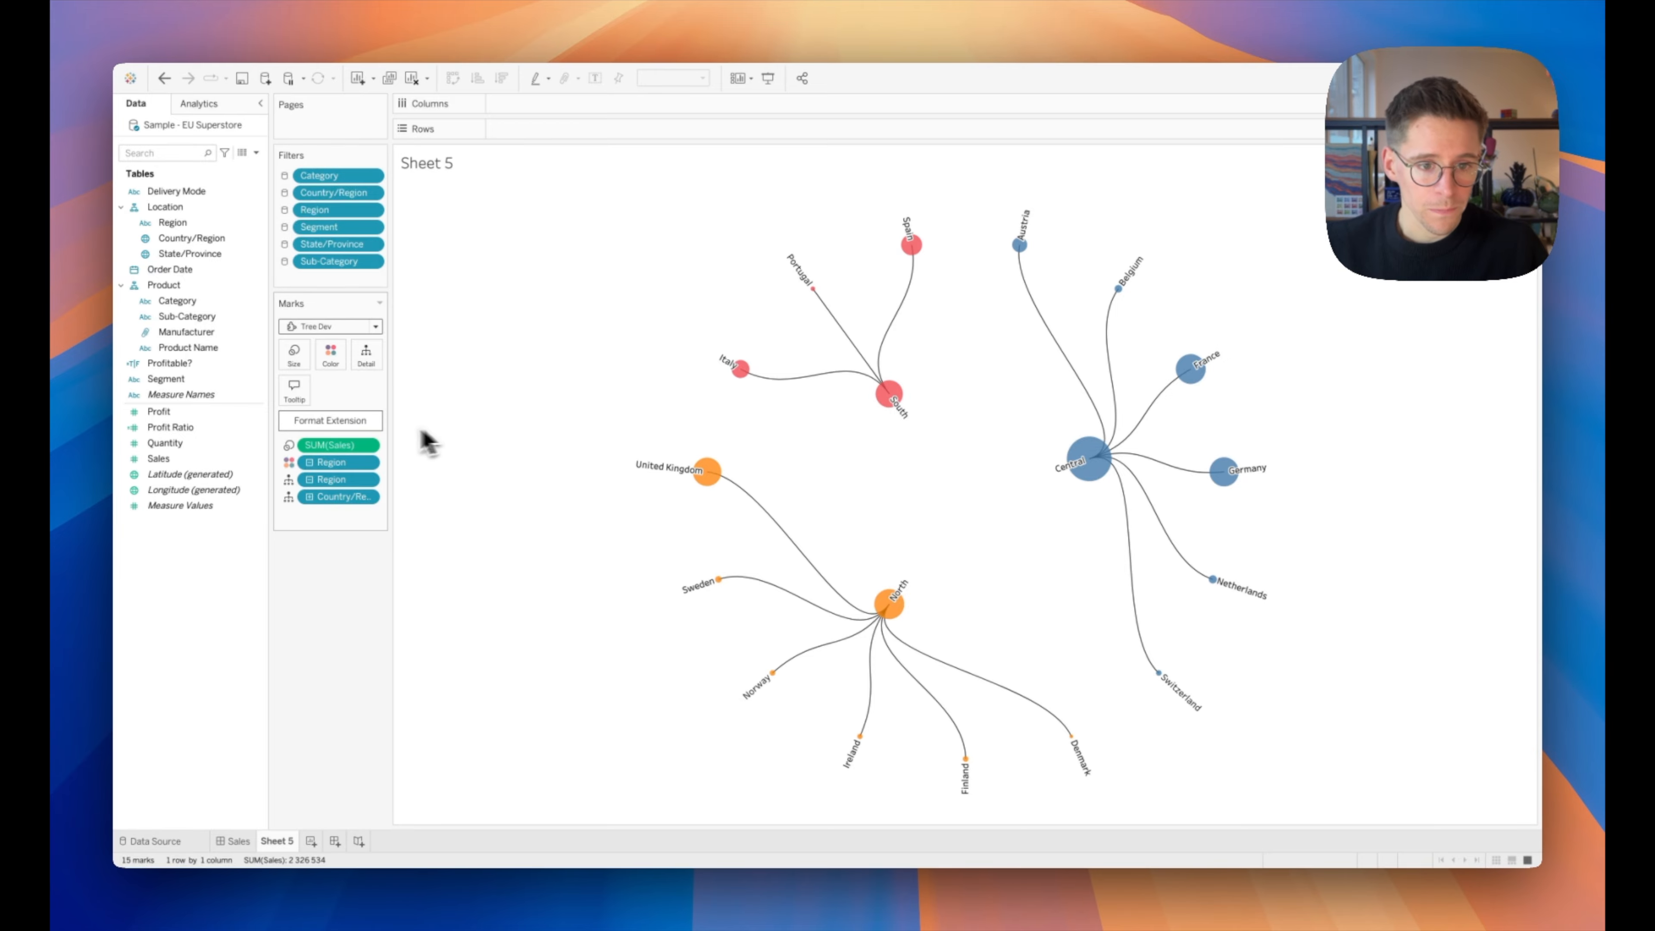
- Open the tree extension's configuration, set the layout to Horizontal and enable the root node
{"action": "left_click", "coordinate": [333, 424]}
{"action": "left_click_drag", "start_coordinate": [513, 205], "coordinate": [536, 254]}
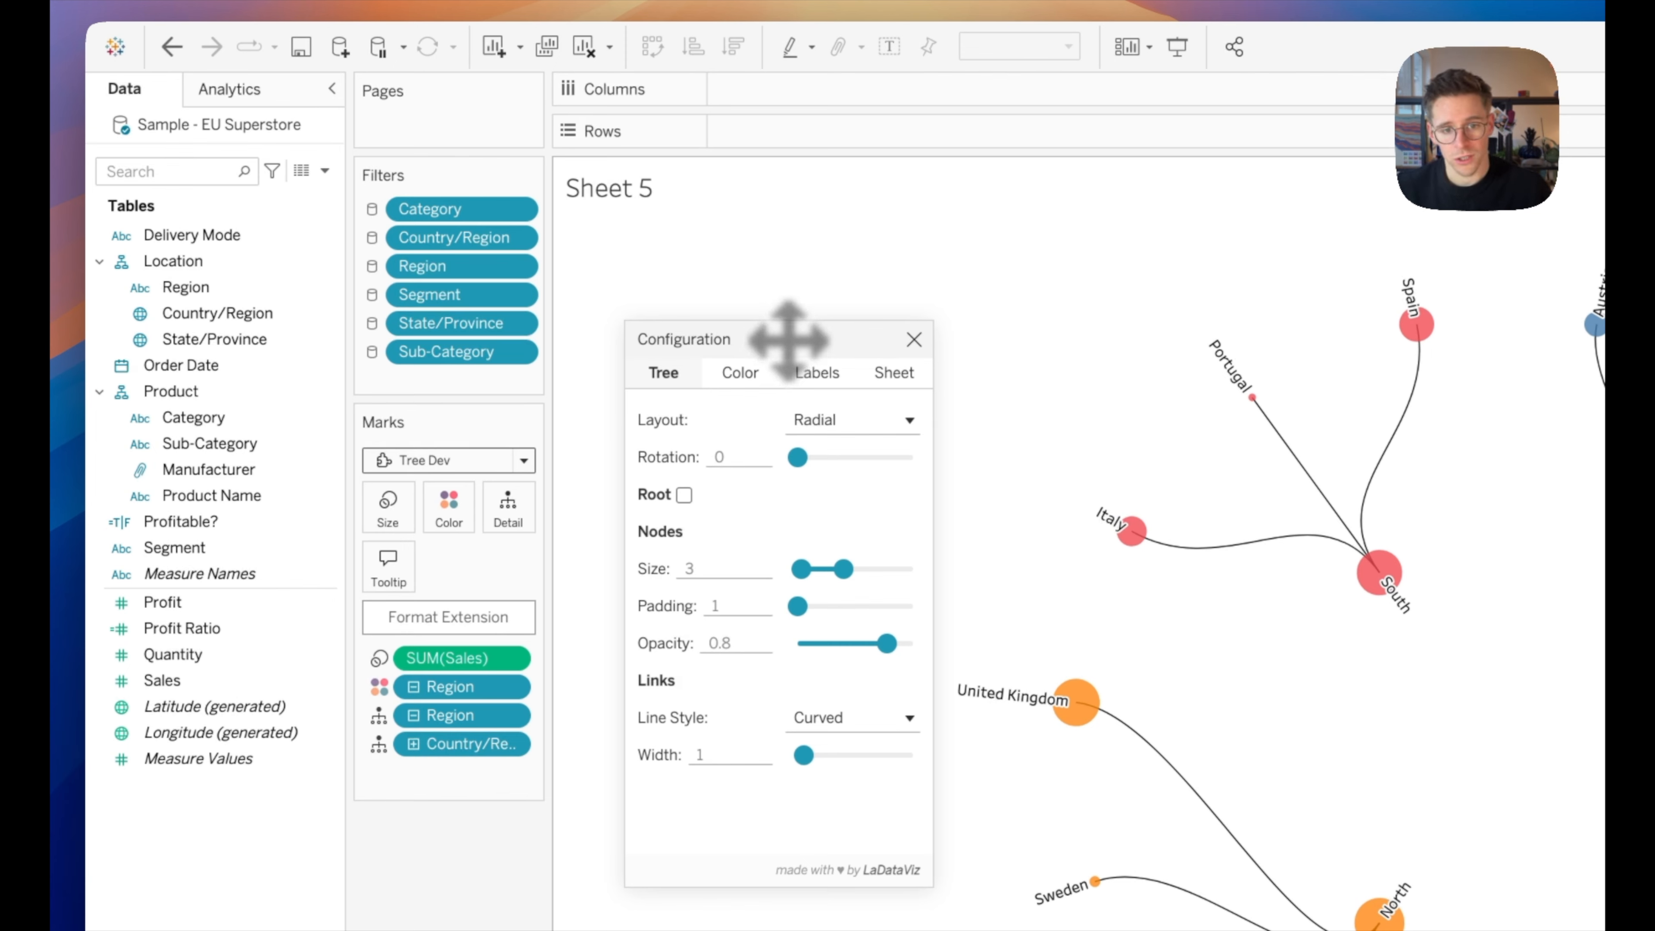
{"action": "left_click_drag", "start_coordinate": [789, 341], "coordinate": [747, 297]}
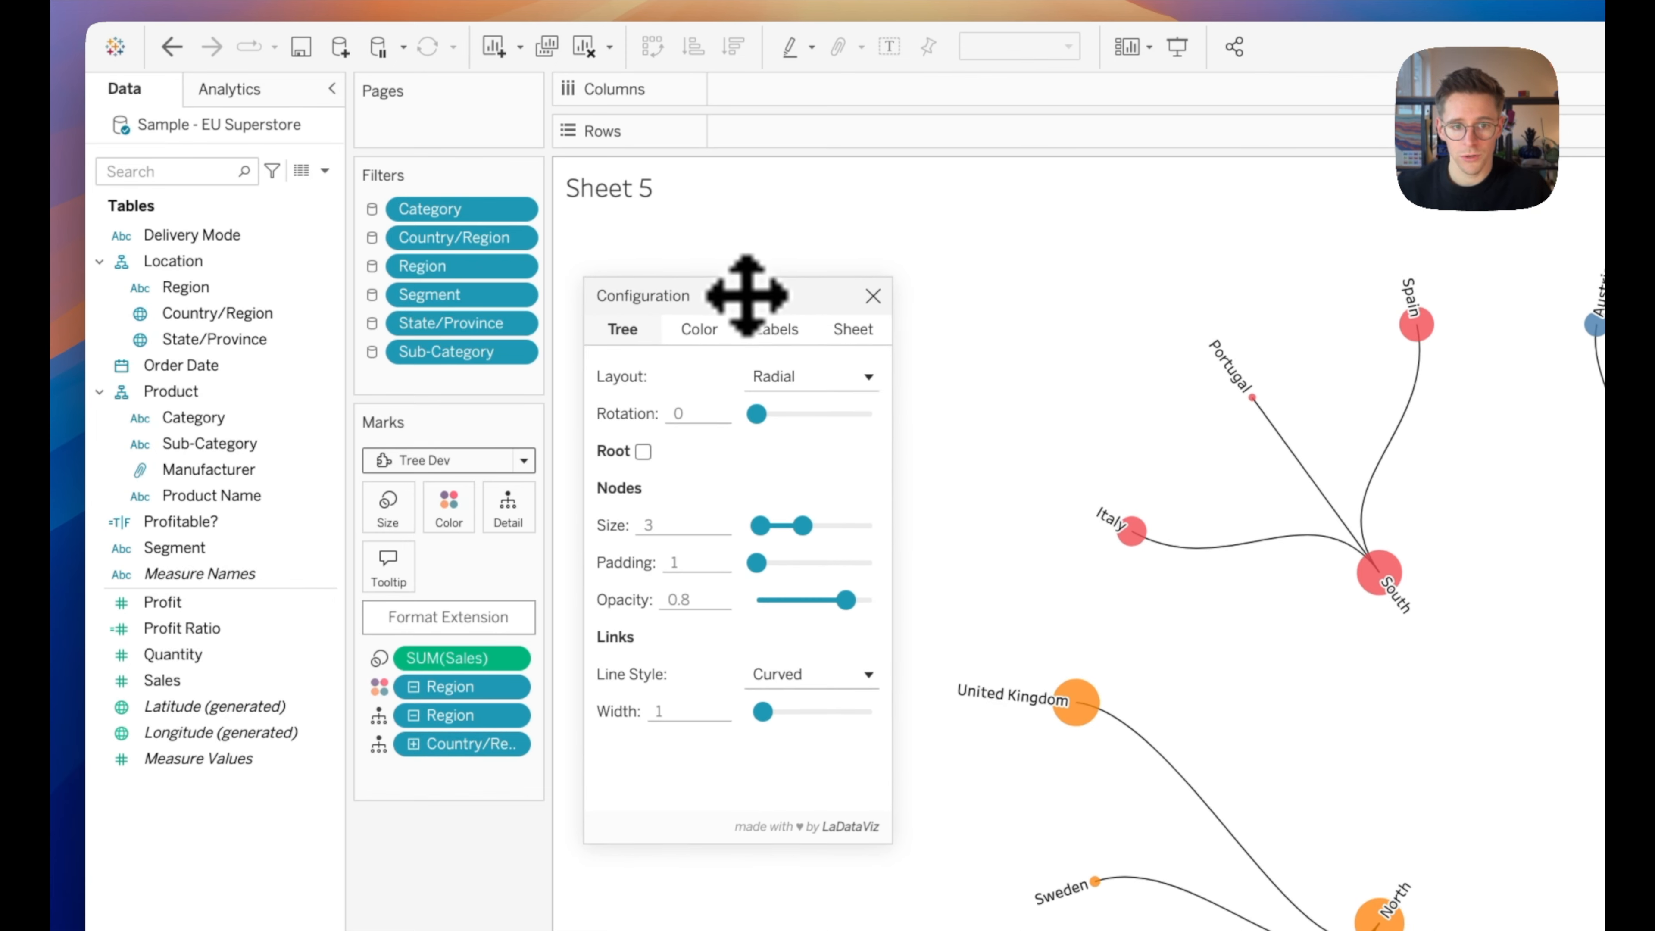
{"action": "left_click", "coordinate": [764, 378]}
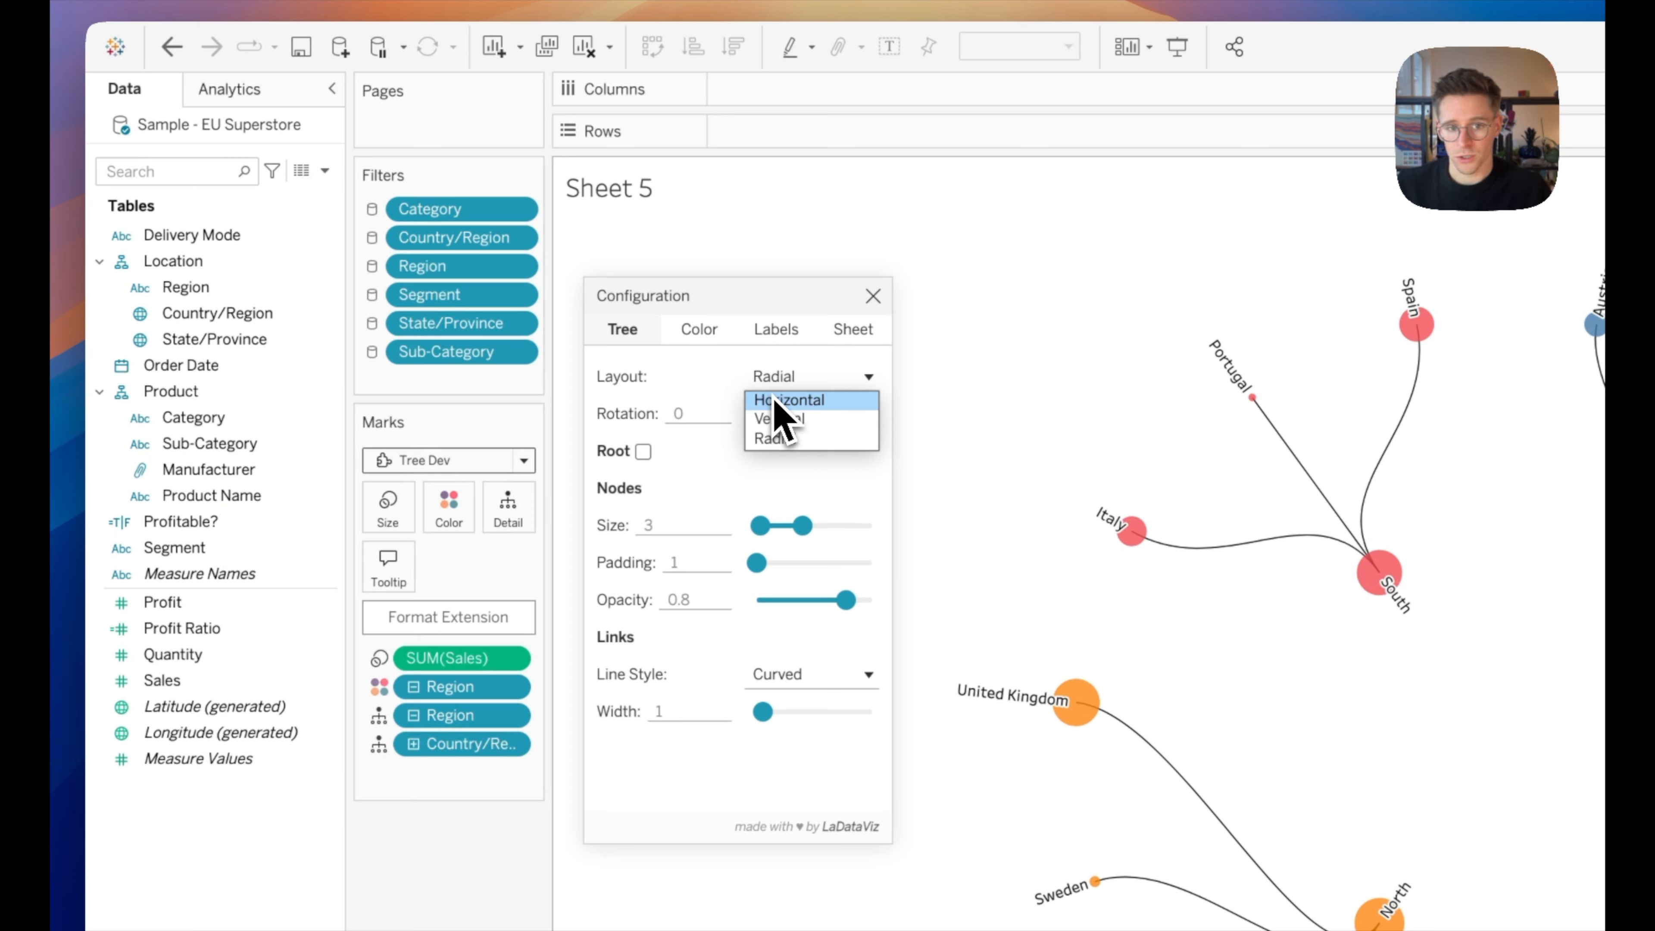
{"action": "left_click", "coordinate": [776, 401]}
{"action": "left_click_drag", "start_coordinate": [753, 299], "coordinate": [937, 285]}
{"action": "left_click", "coordinate": [831, 398]}
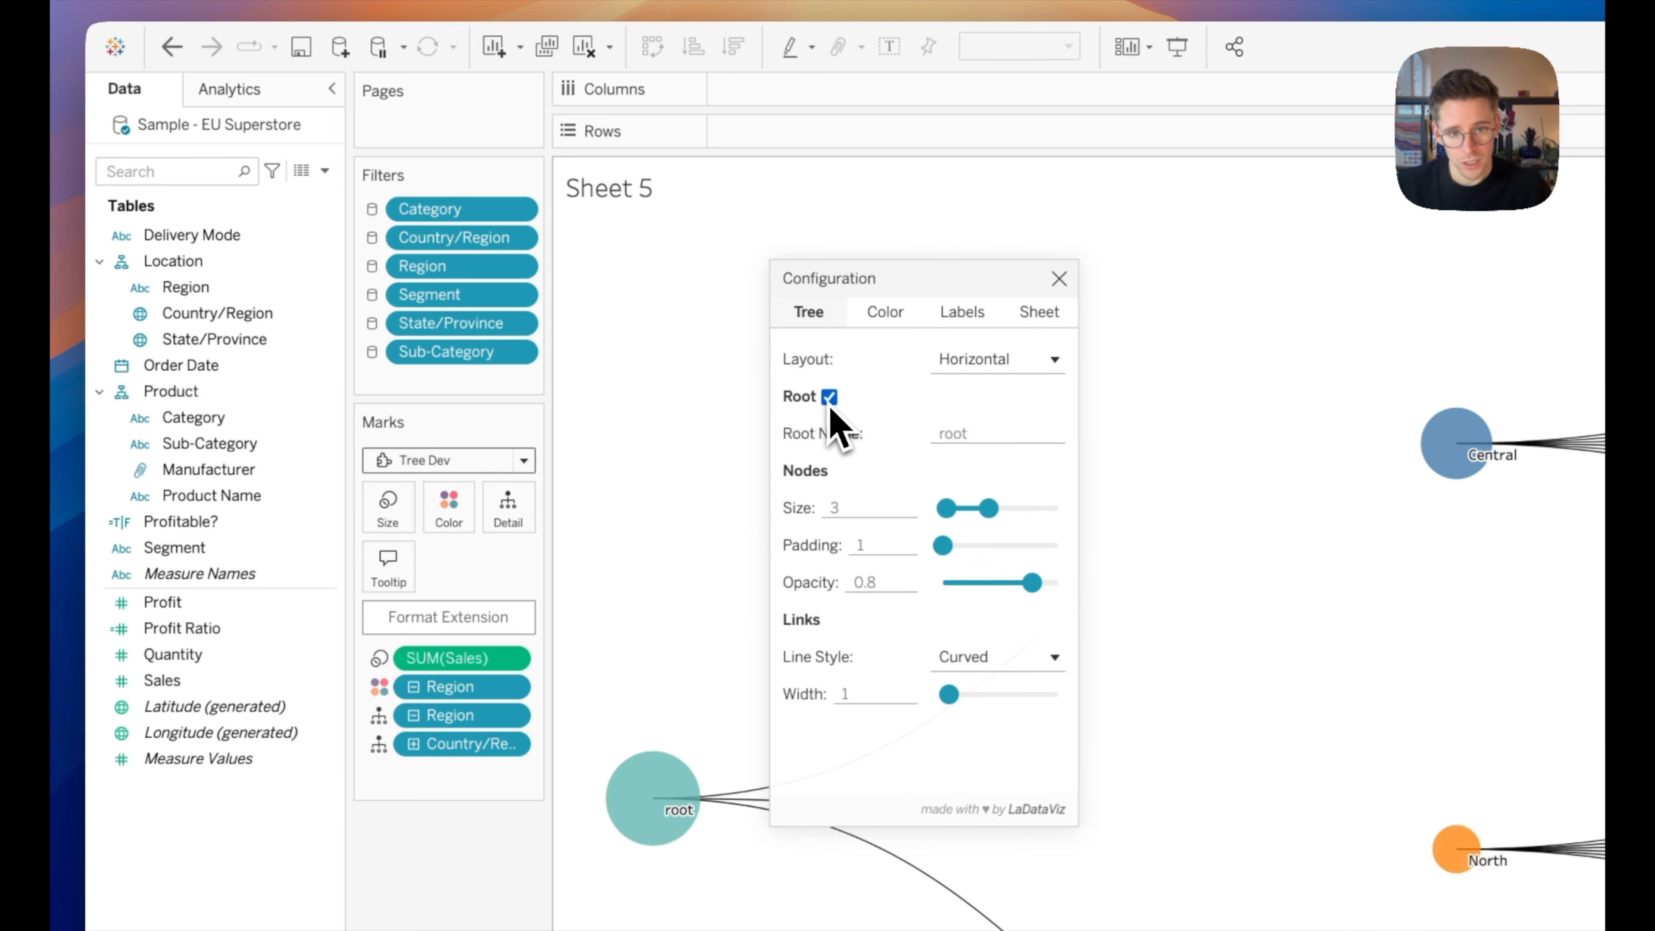
- Name the tree's root node "Total Sales" and reposition the configuration window over the worksheet
{"action": "double_click", "coordinate": [979, 437]}
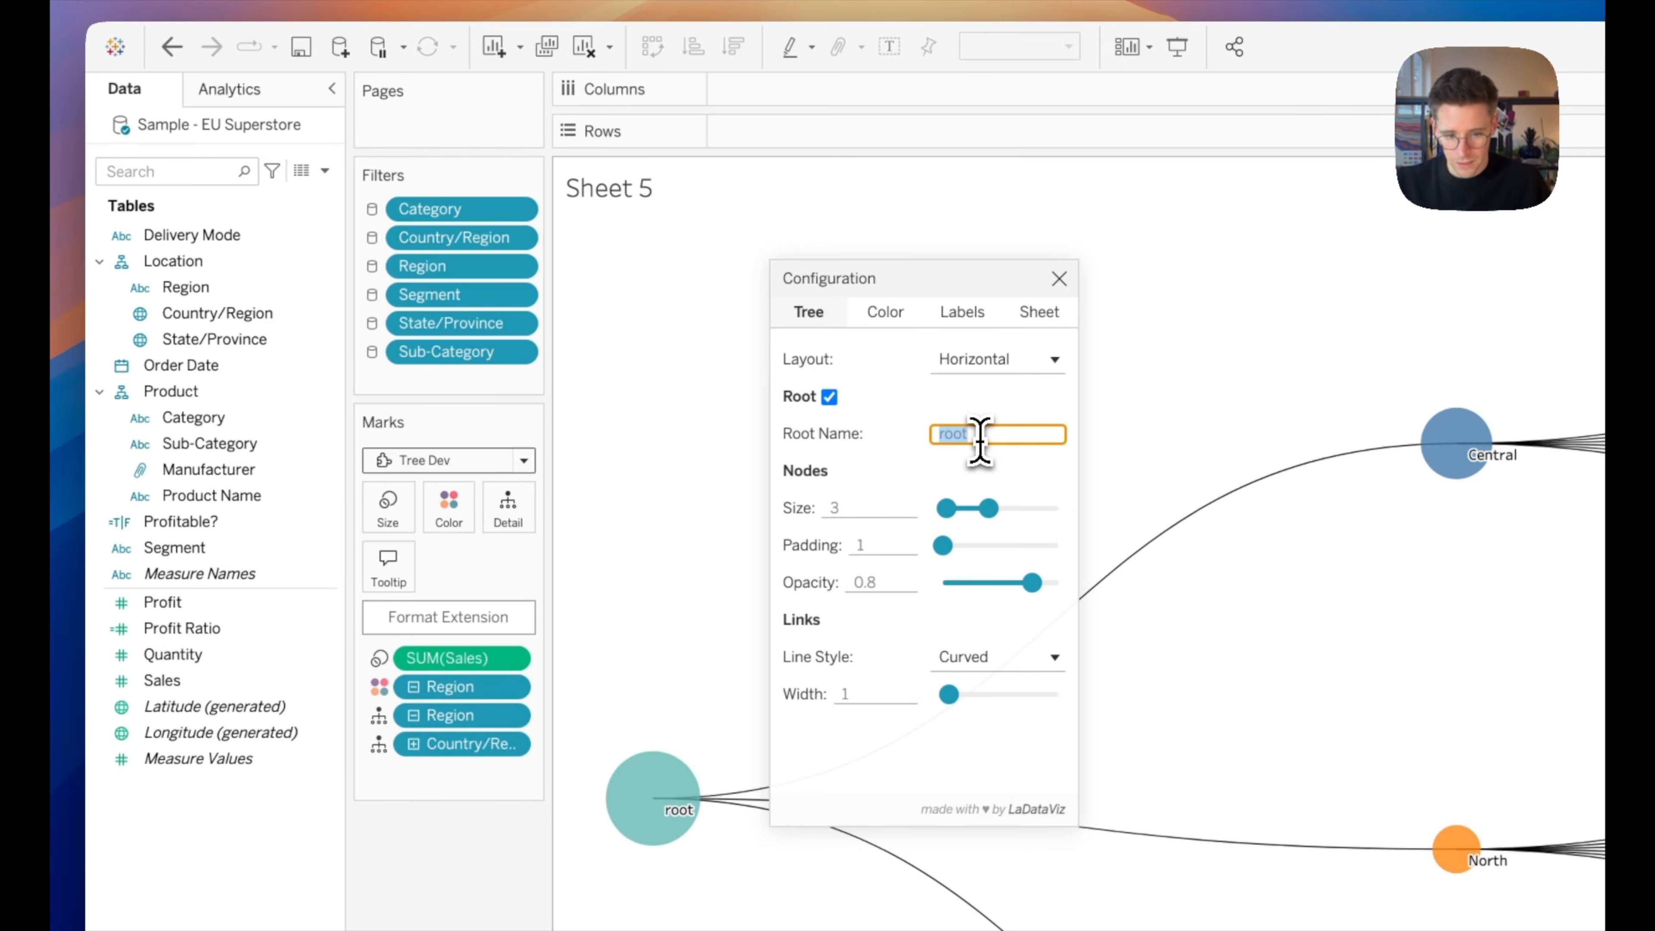
{"action": "type", "text": "Total Sales"}
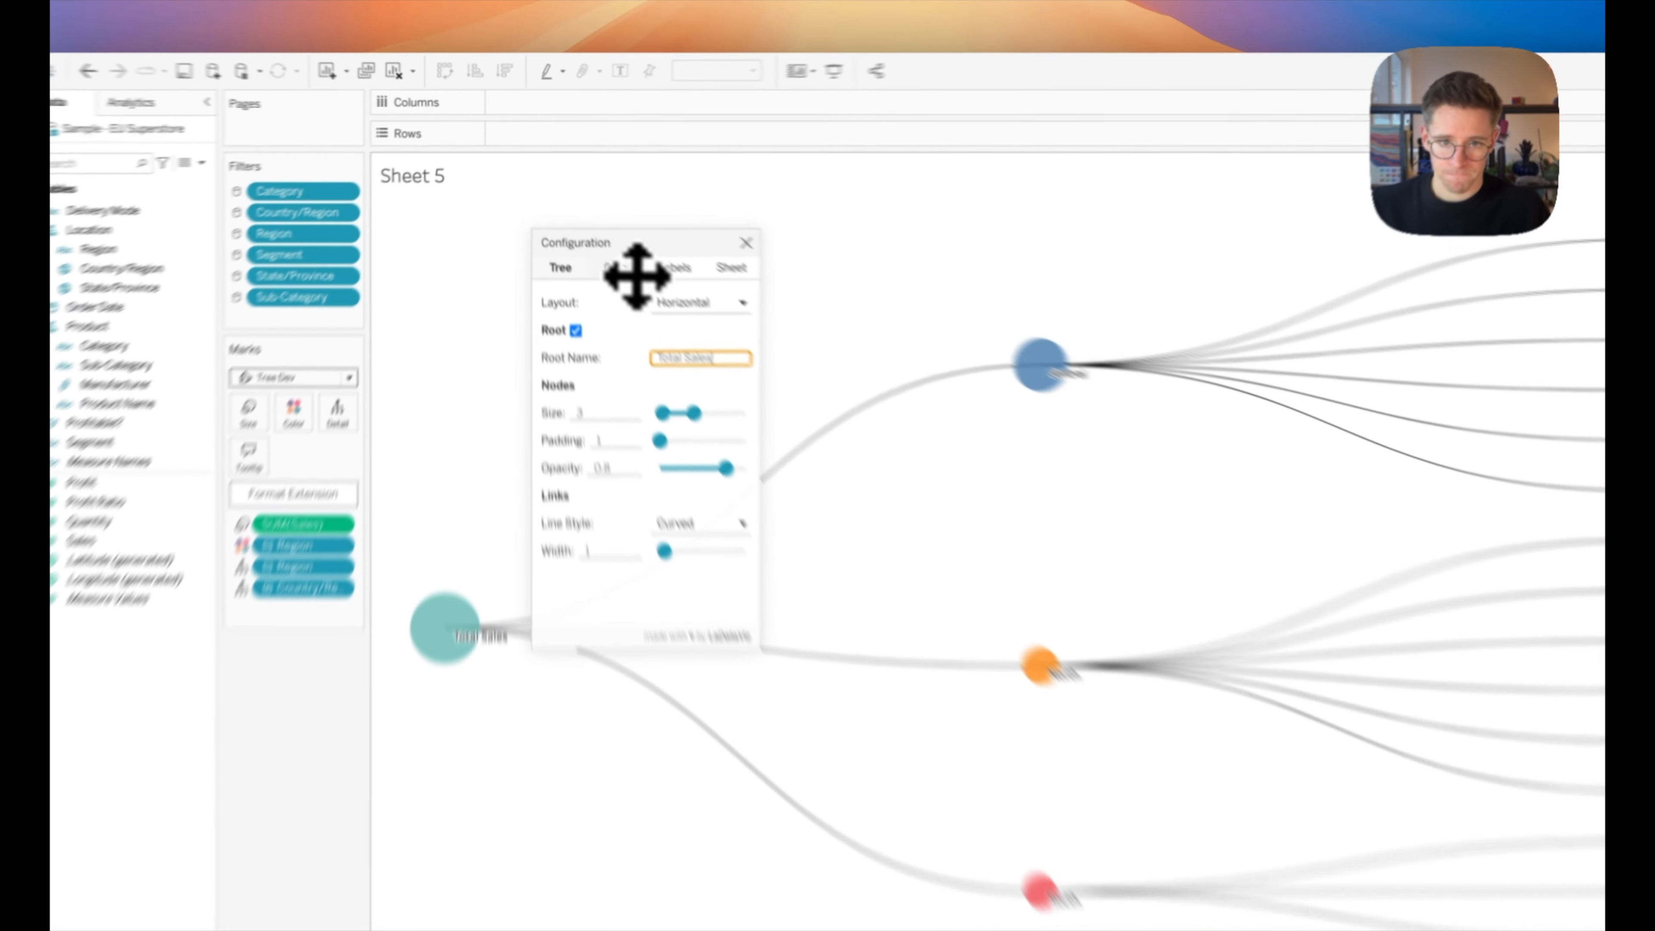
{"action": "left_click_drag", "start_coordinate": [615, 217], "coordinate": [642, 189]}
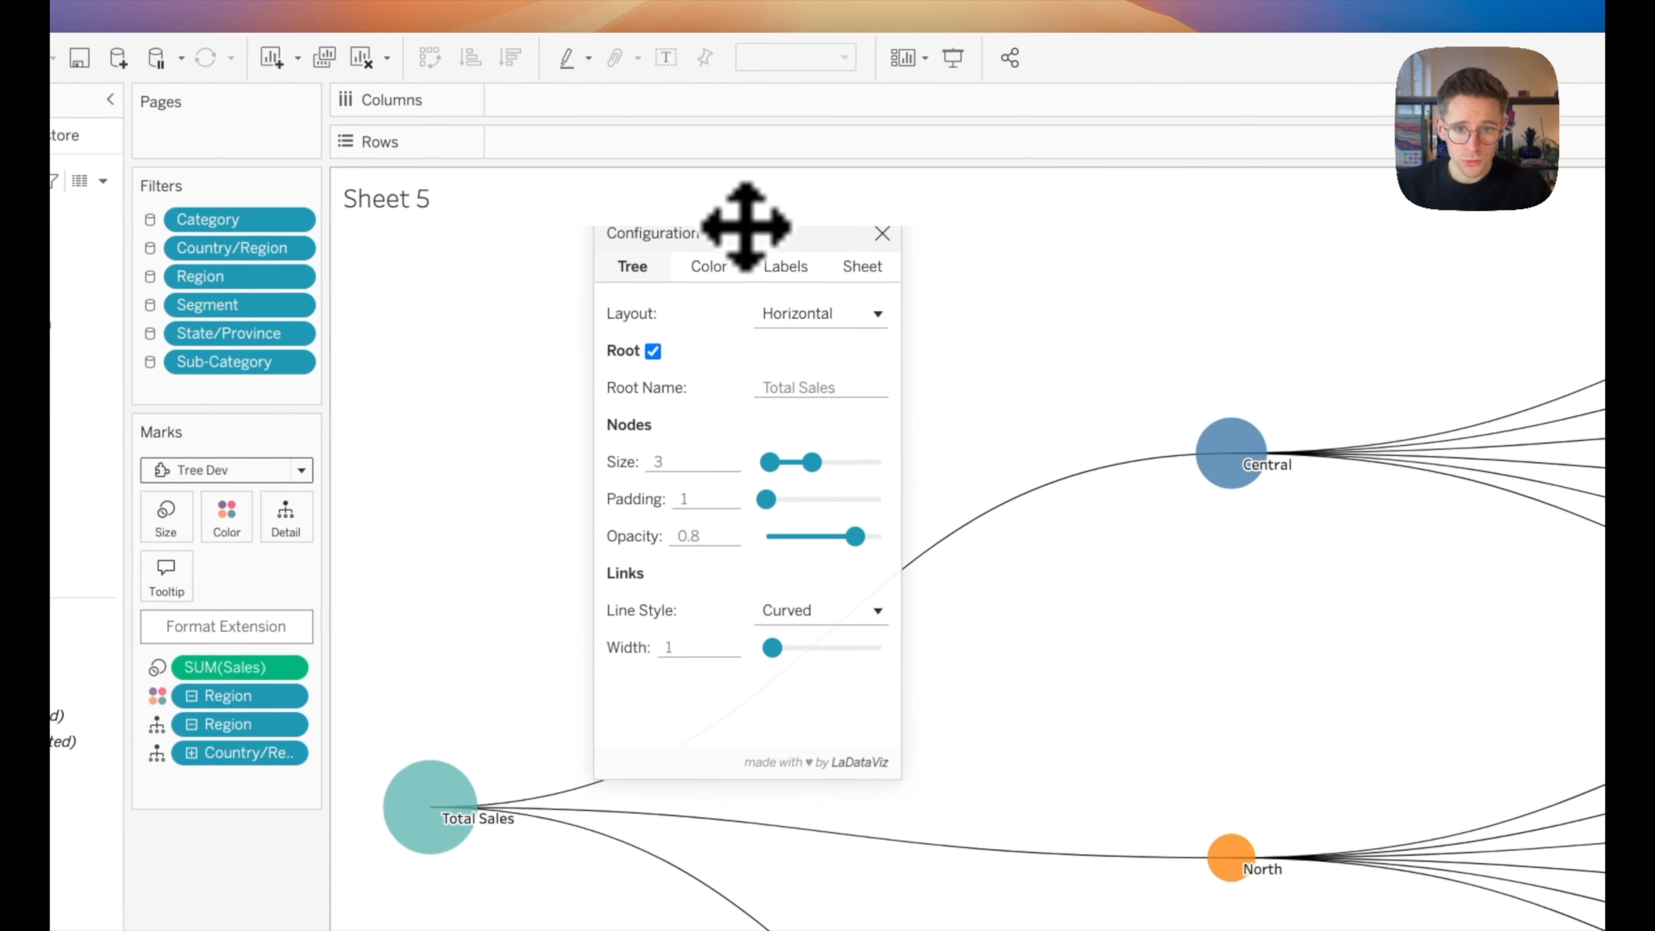
{"action": "left_click", "coordinate": [626, 208]}
{"action": "left_click_drag", "start_coordinate": [739, 233], "coordinate": [739, 295]}
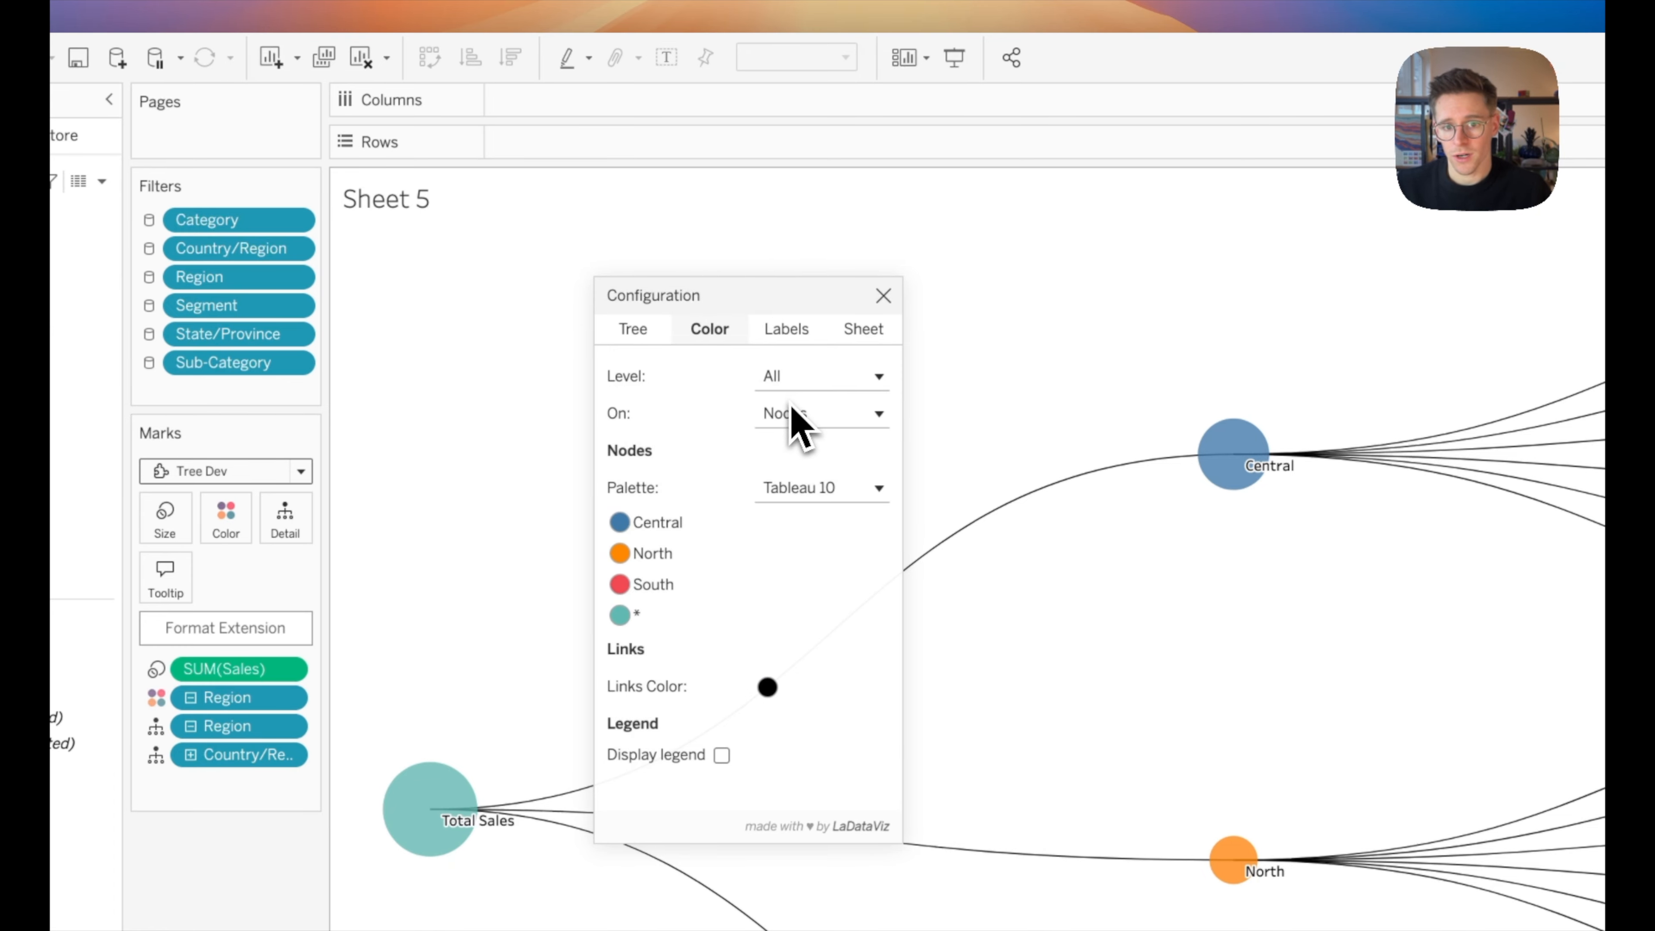
- Apply the Observable 10 color palette to the tree's nodes
{"action": "left_click", "coordinate": [793, 418]}
{"action": "left_click", "coordinate": [719, 443]}
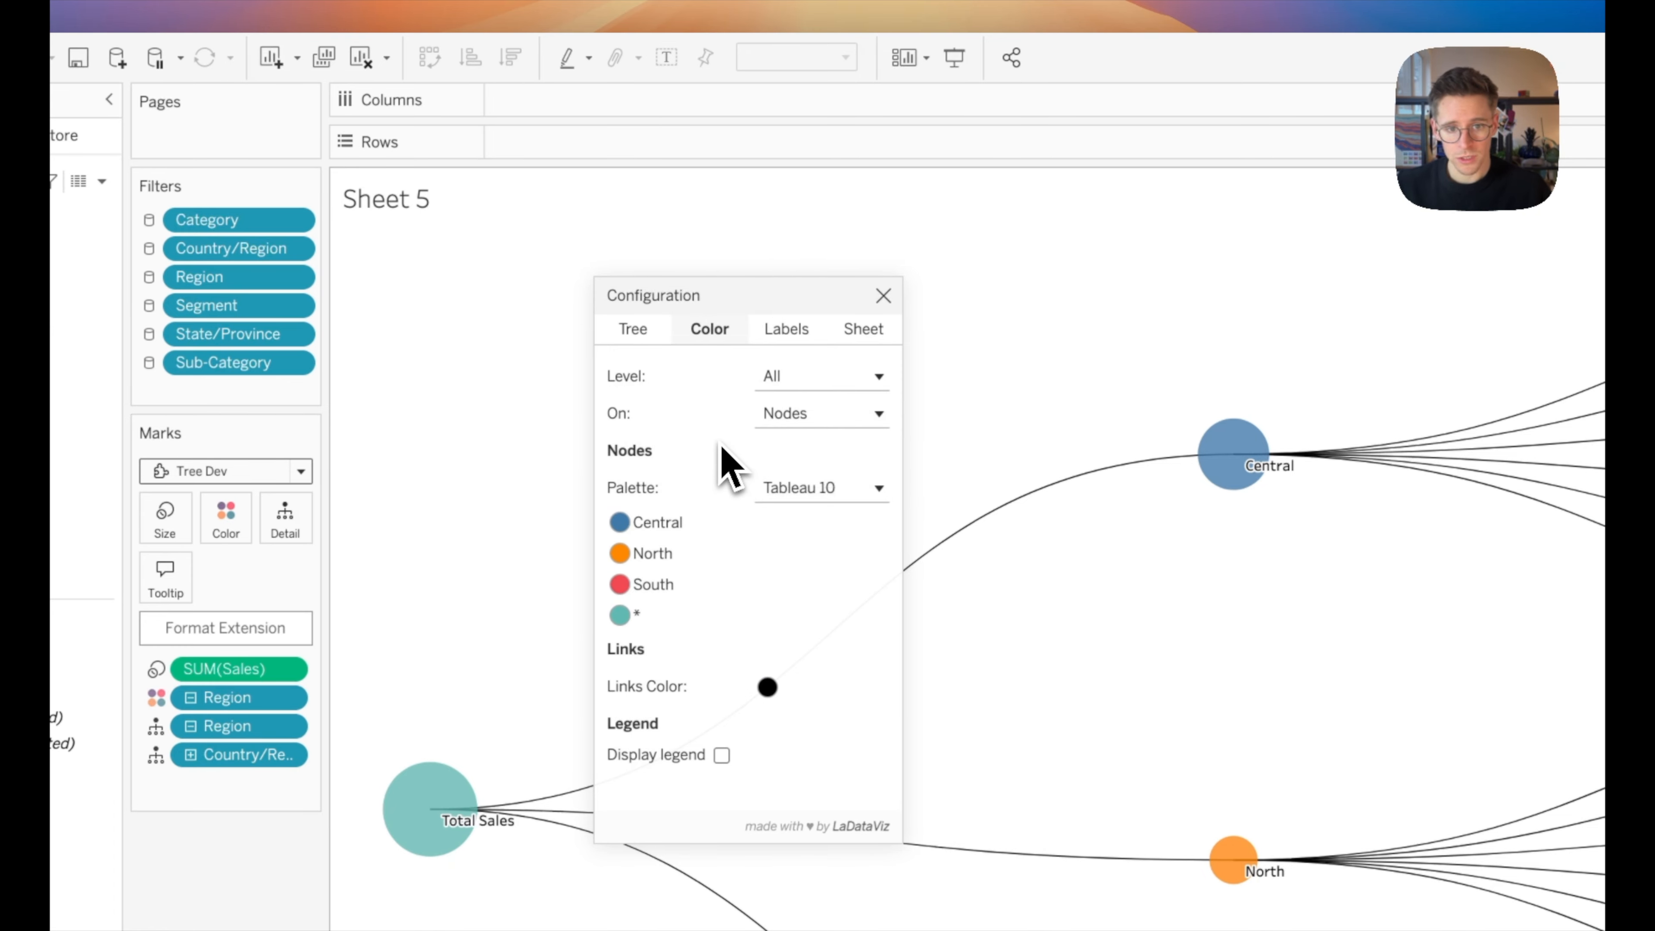
{"action": "left_click", "coordinate": [841, 494]}
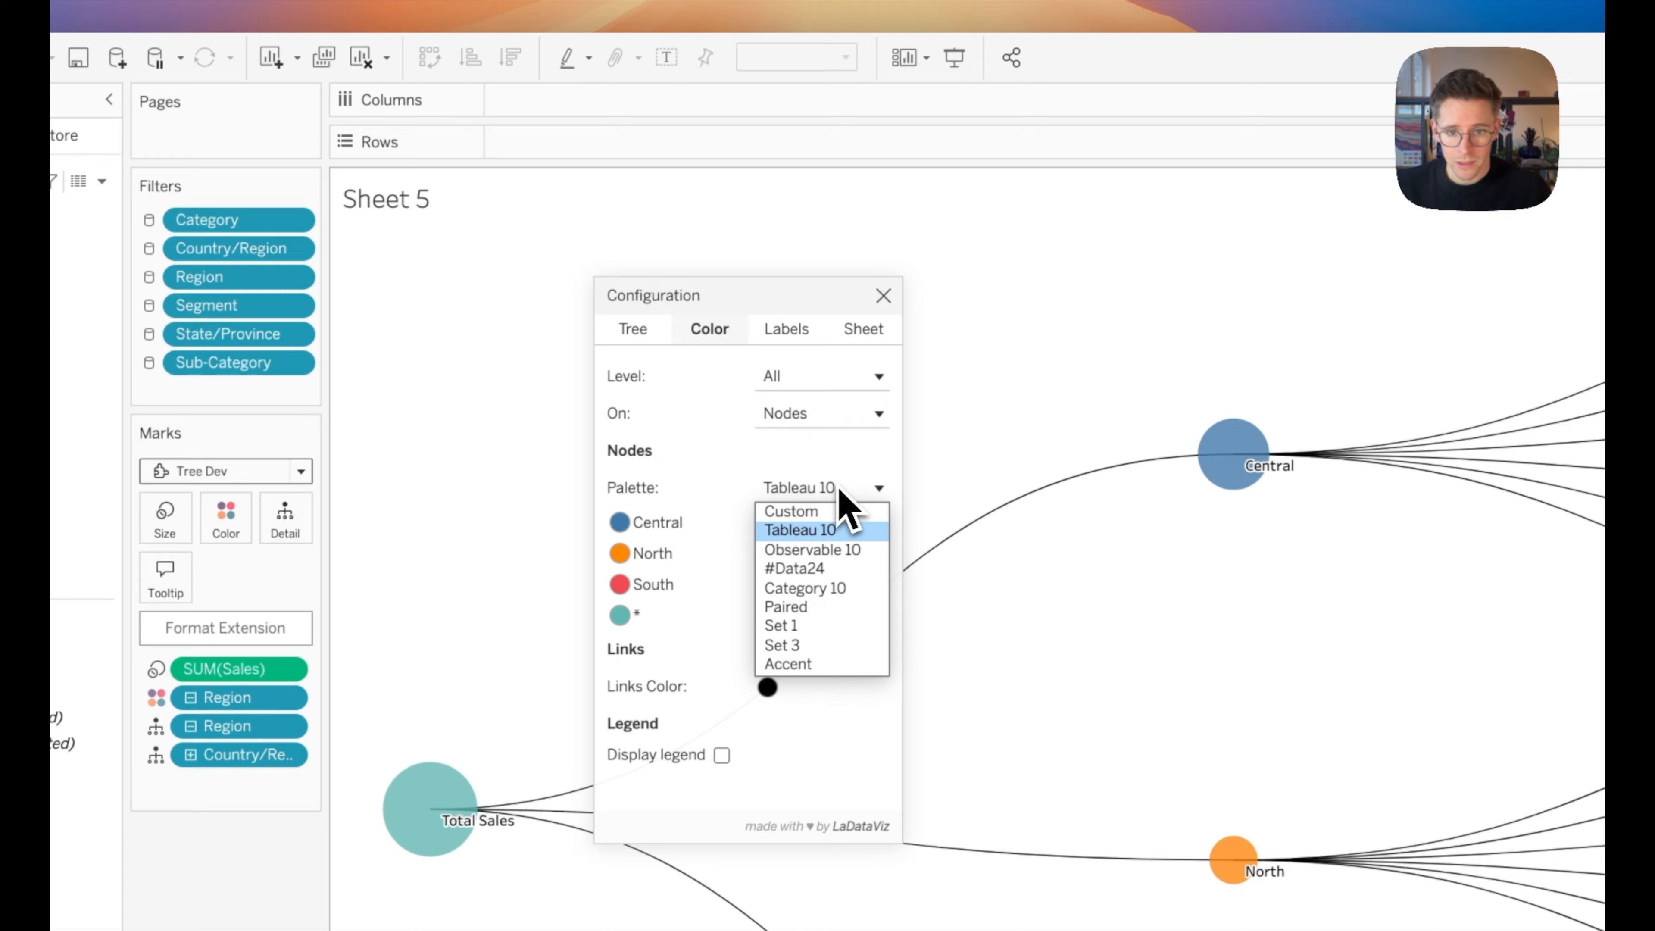
{"action": "left_click", "coordinate": [829, 554]}
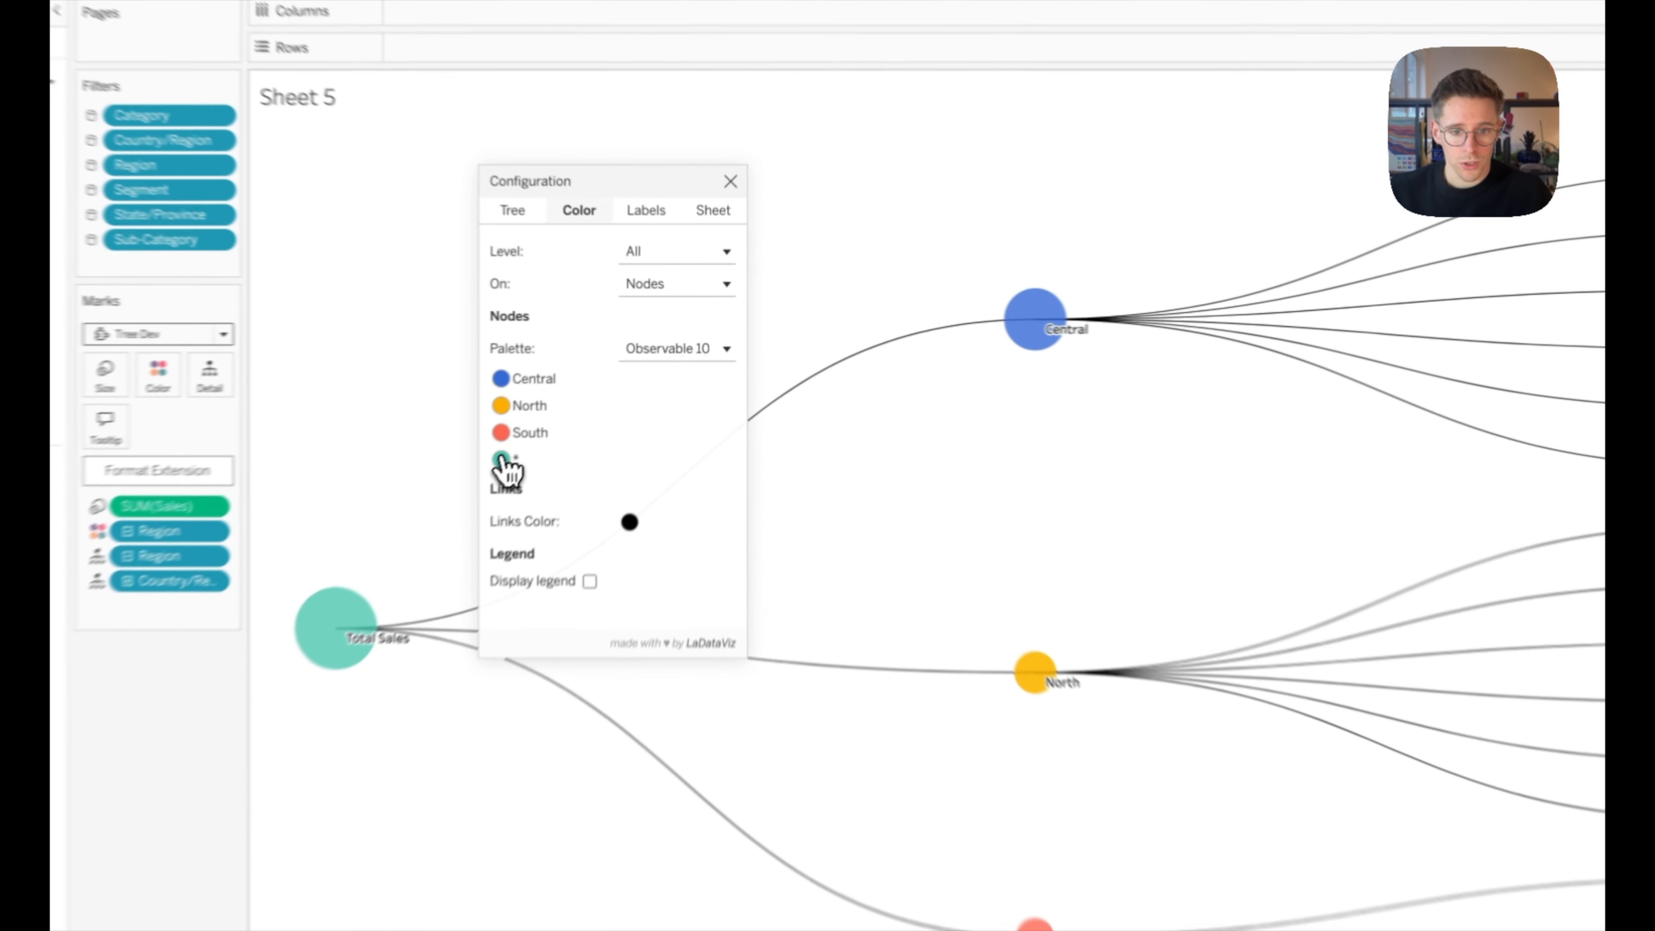
- Recolor the root node's "*" entry with the light grey custom color
{"action": "left_click", "coordinate": [568, 412]}
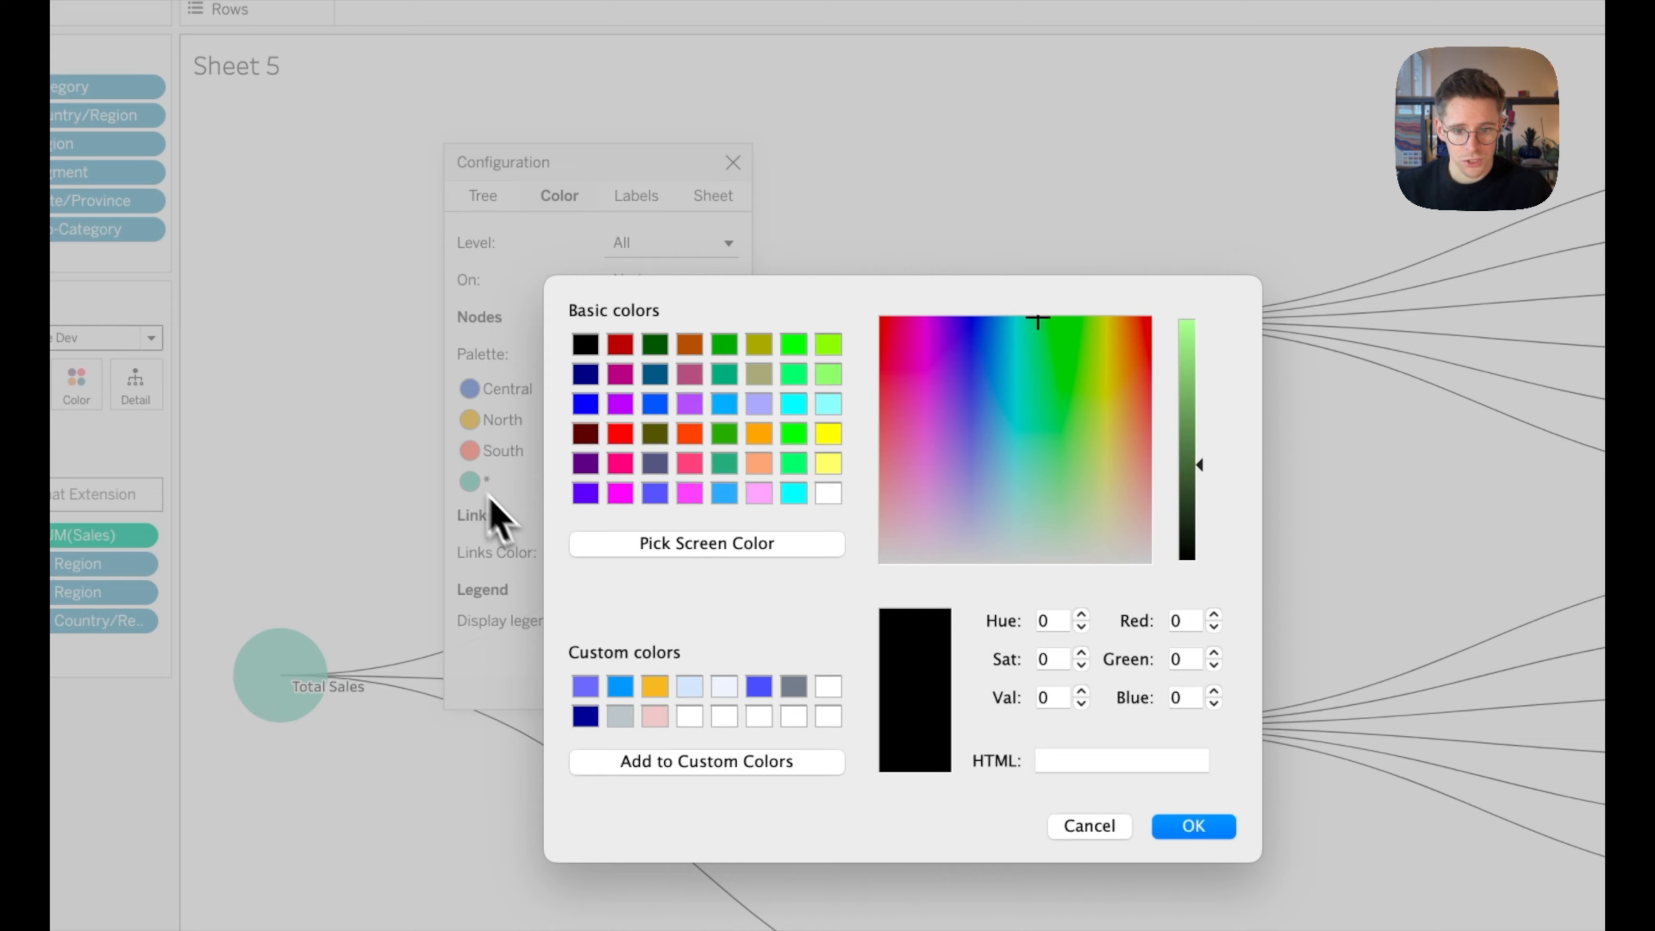
{"action": "left_click", "coordinate": [619, 716]}
{"action": "key", "text": "Return"}
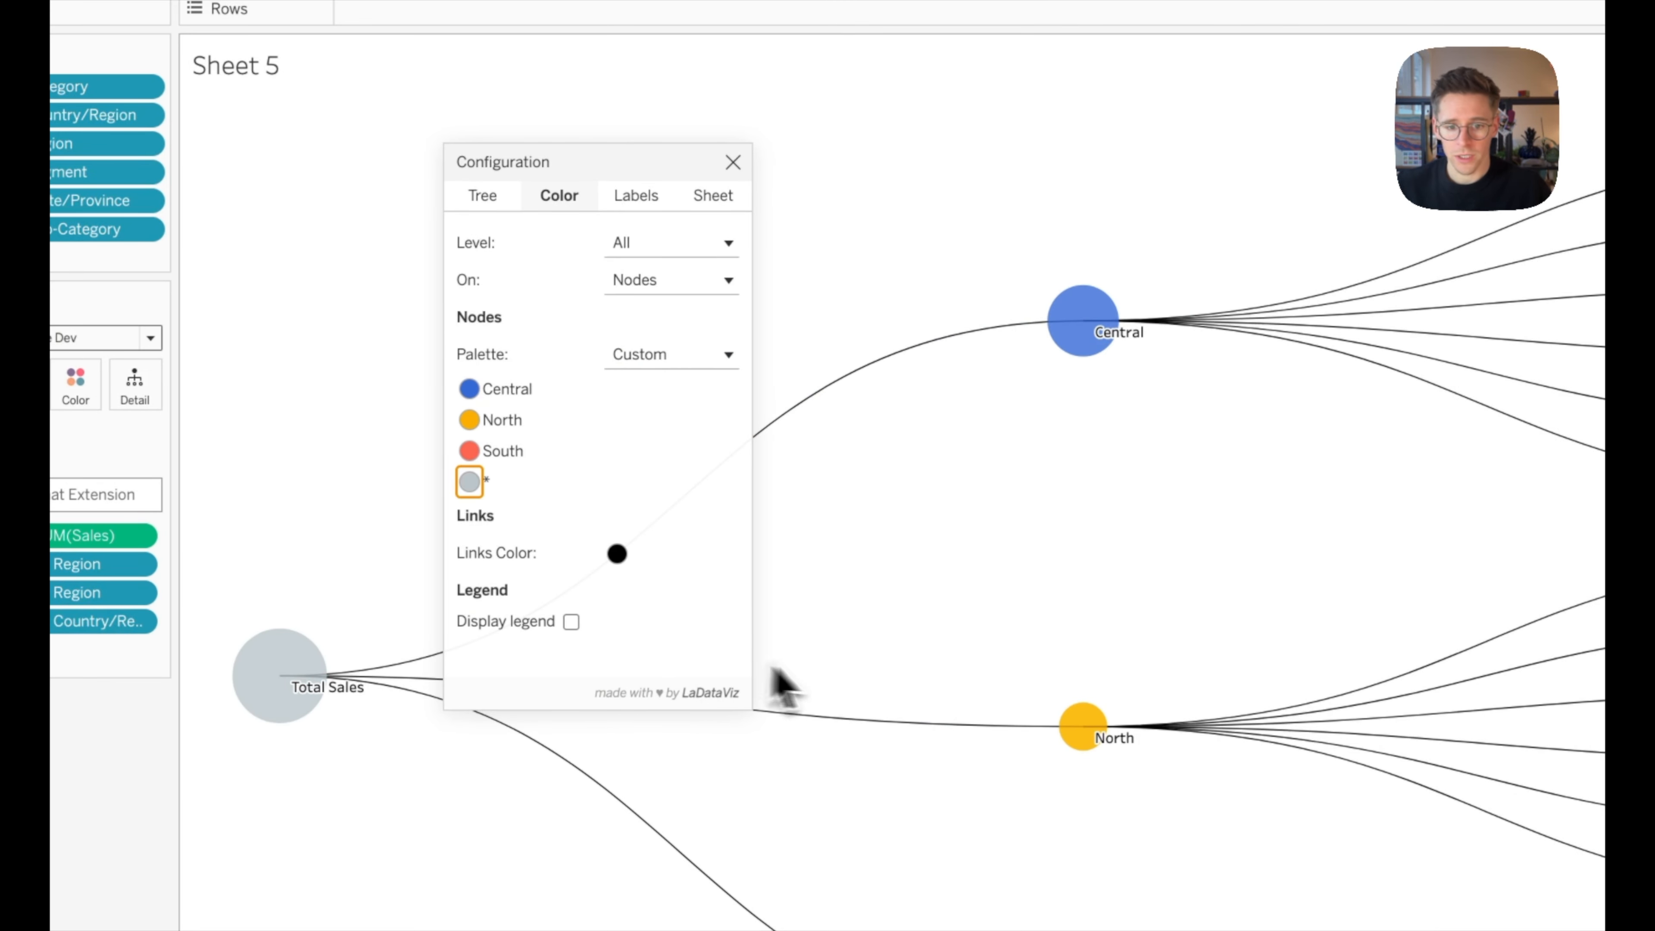
- Review the tree's label and sheet settings and close the configuration
{"action": "left_click", "coordinate": [630, 202]}
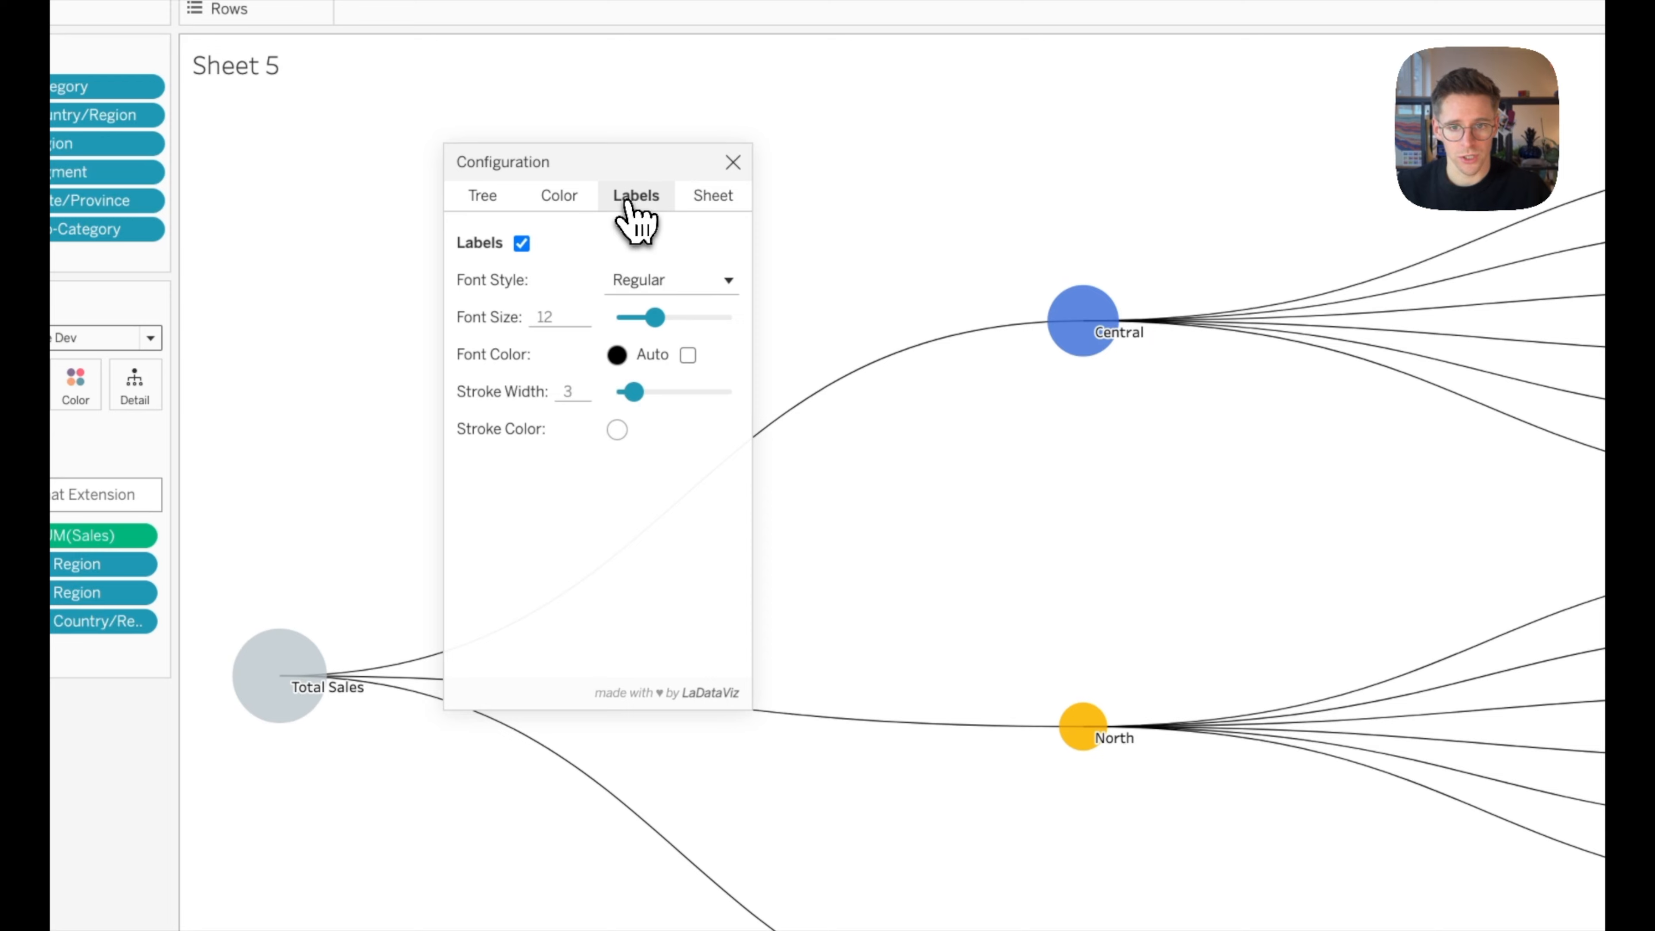
{"action": "left_click", "coordinate": [715, 198]}
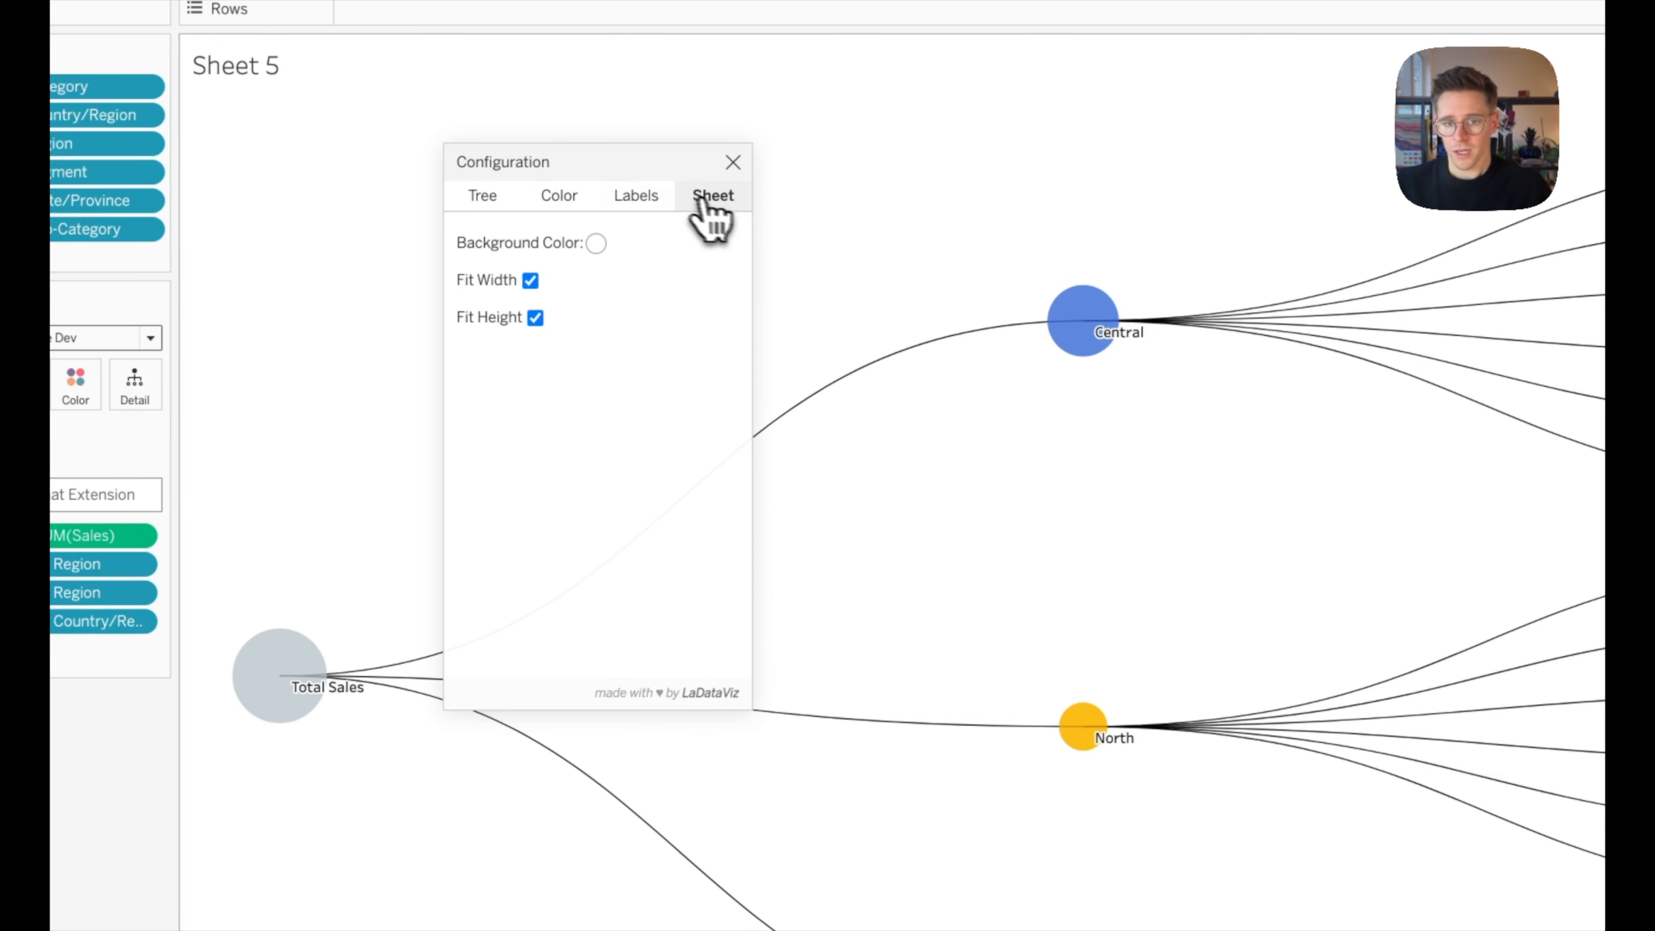
{"action": "left_click", "coordinate": [732, 162]}
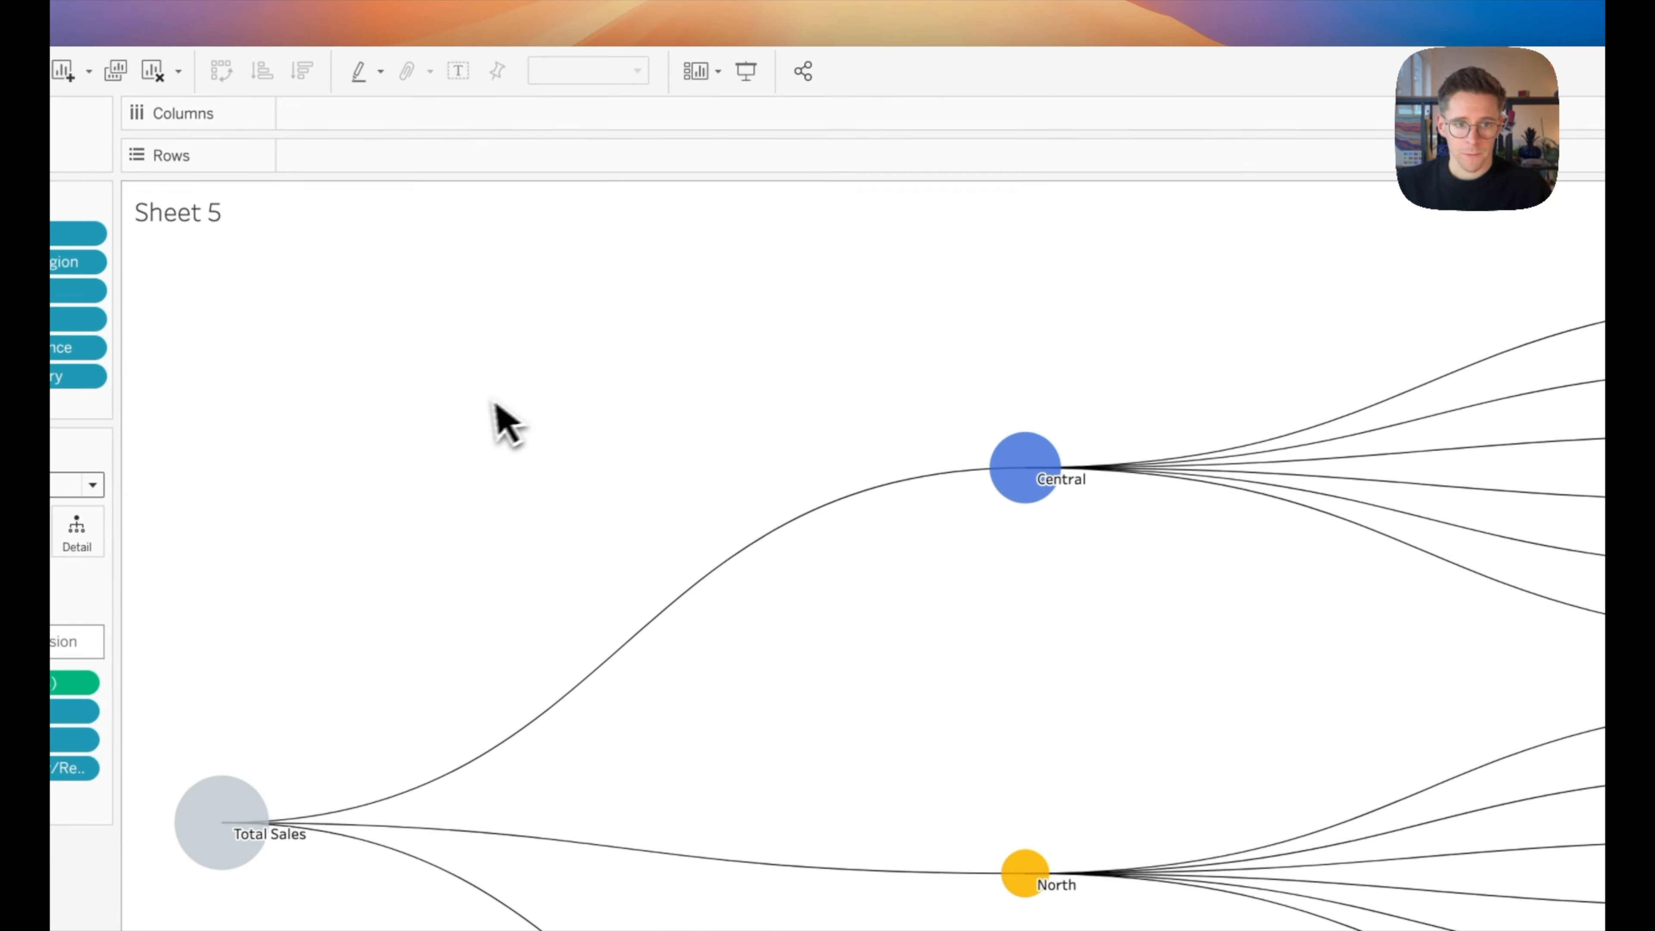
- Highlight the North and Central branches of the tree in turn, and clear the selection
{"action": "mouse_move", "coordinate": [1094, 713]}
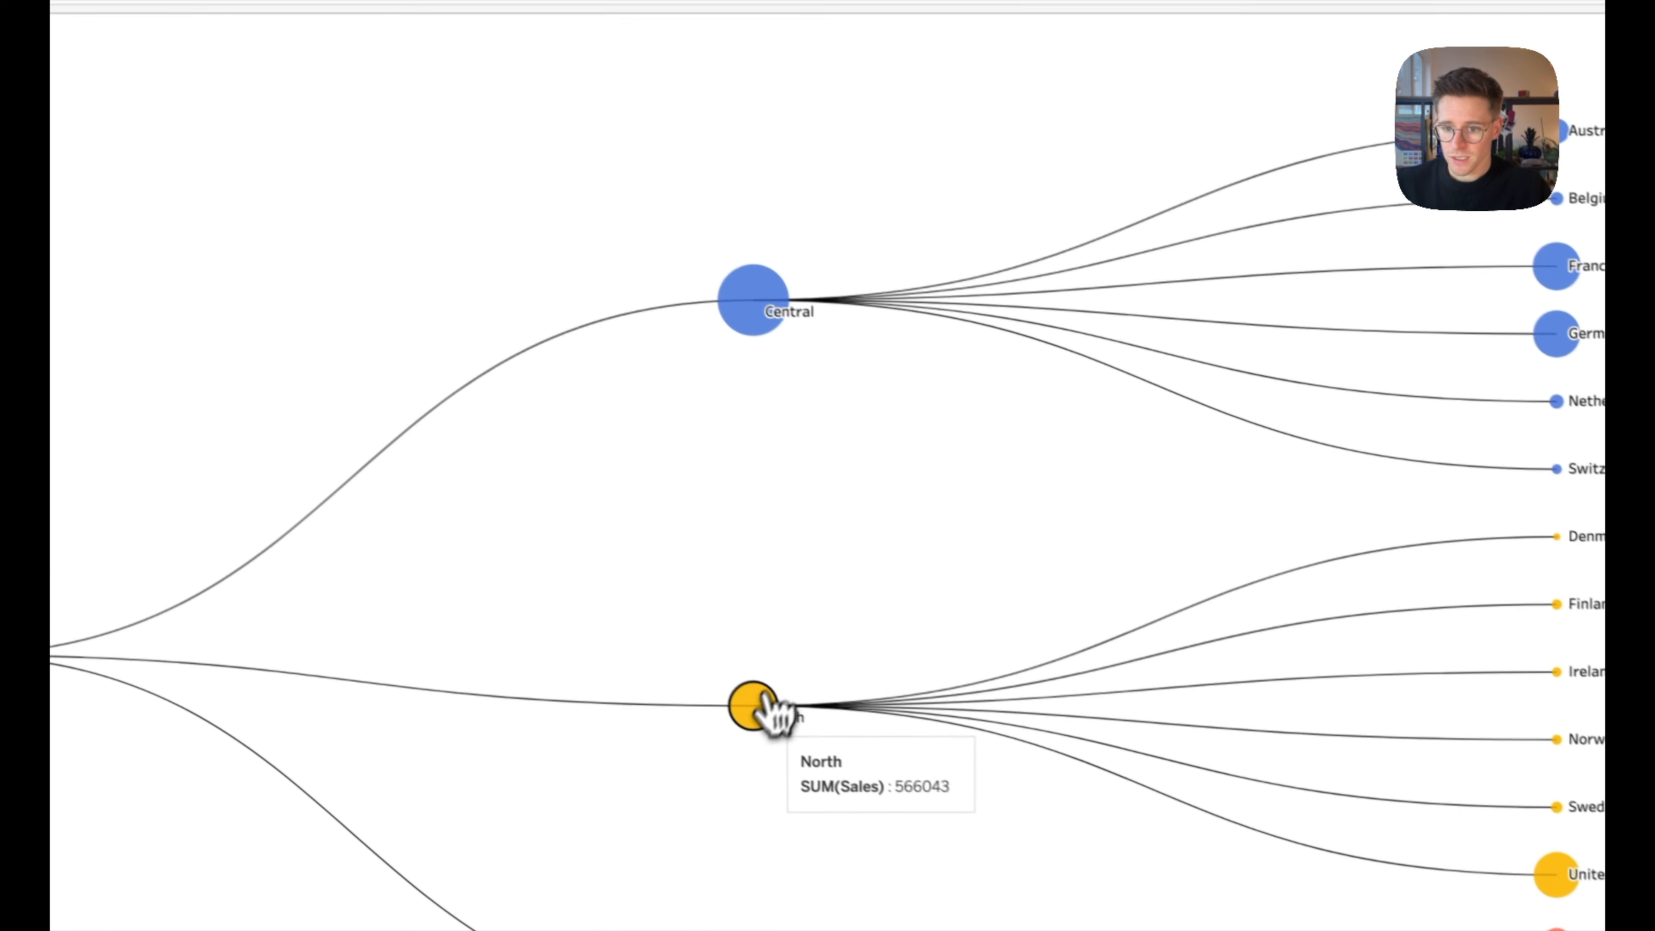
{"action": "left_click", "coordinate": [764, 696]}
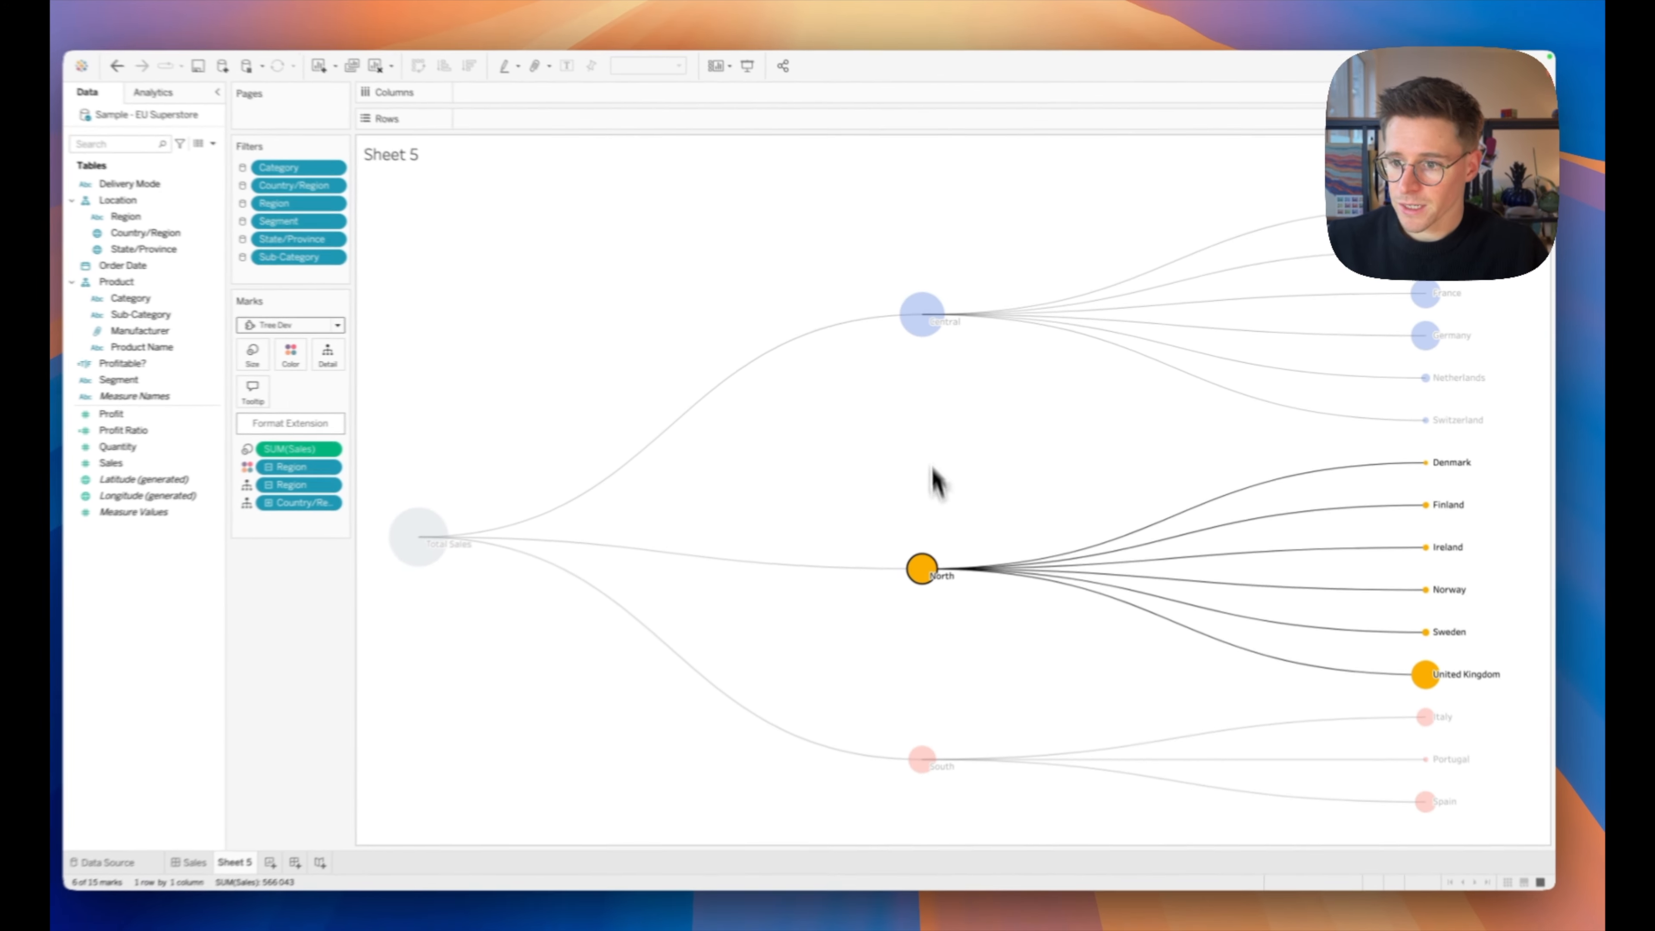
{"action": "left_click", "coordinate": [751, 312]}
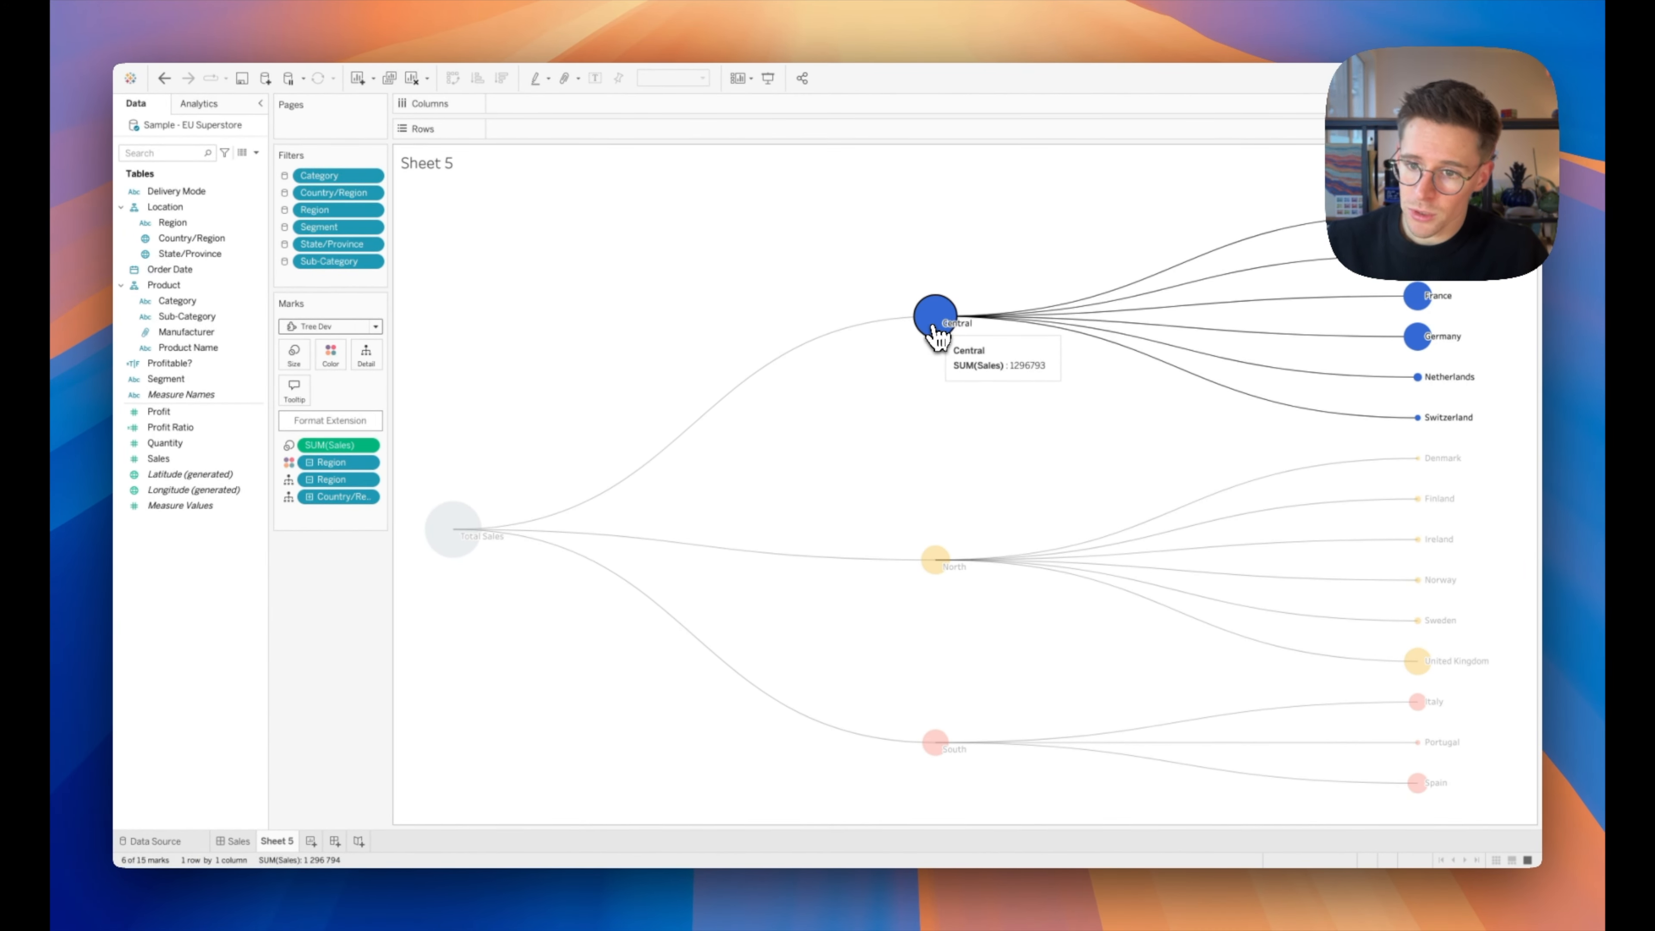
{"action": "left_click", "coordinate": [953, 407]}
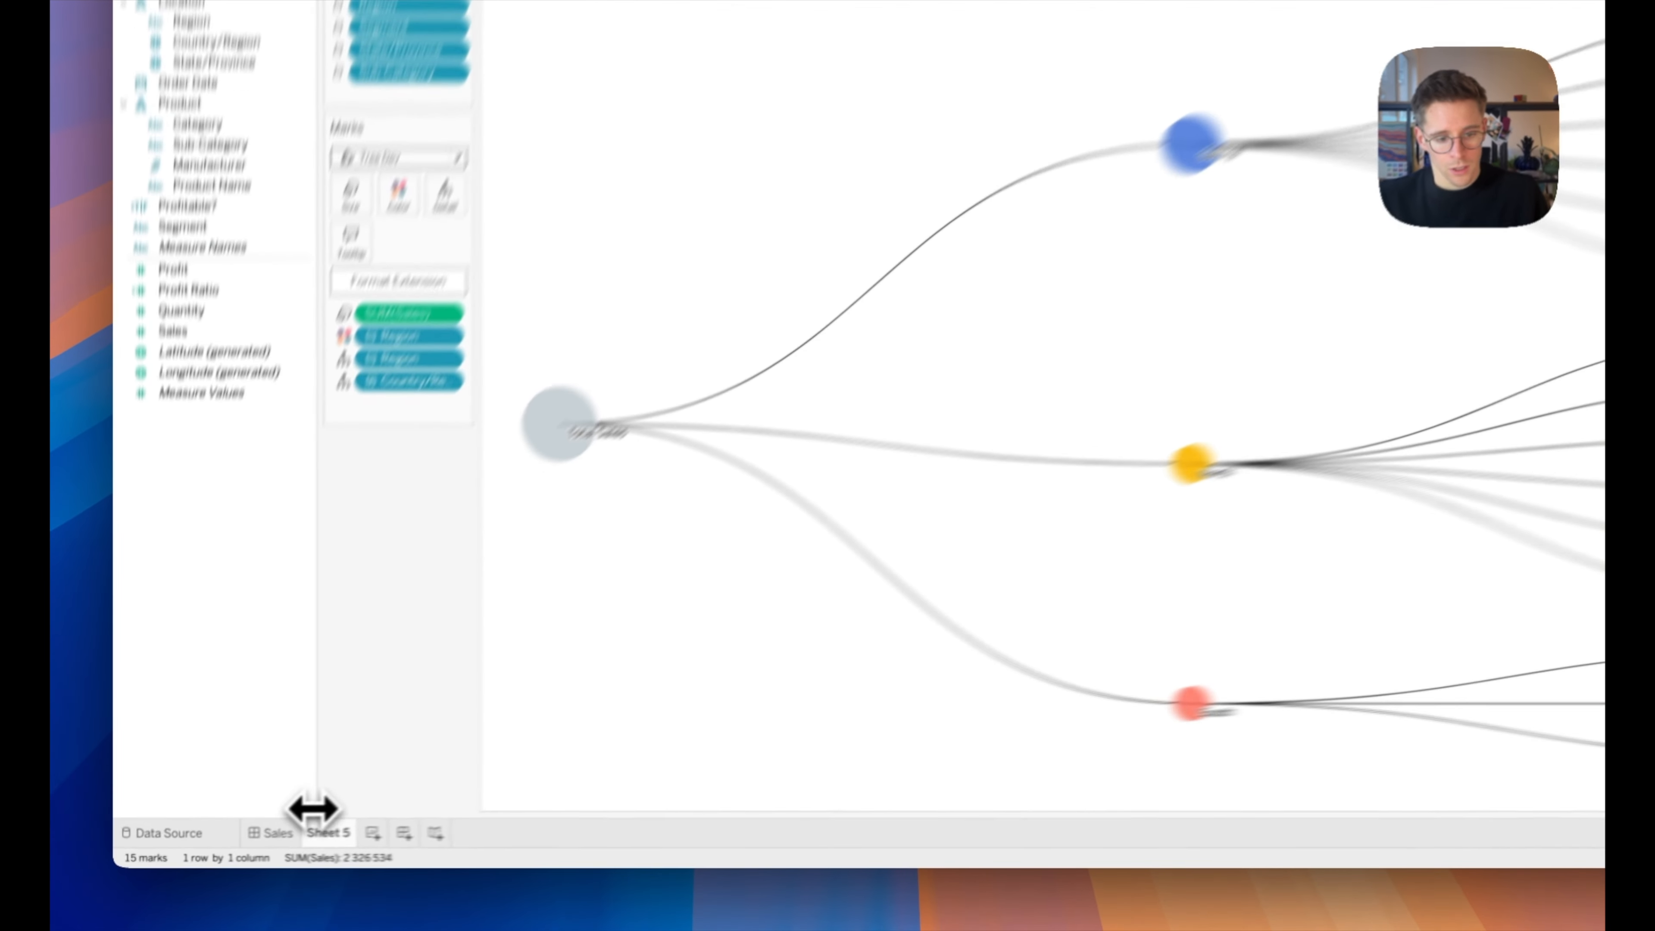
- Rename the tree worksheet as "VE - Sales by Region"
{"action": "double_click", "coordinate": [268, 839]}
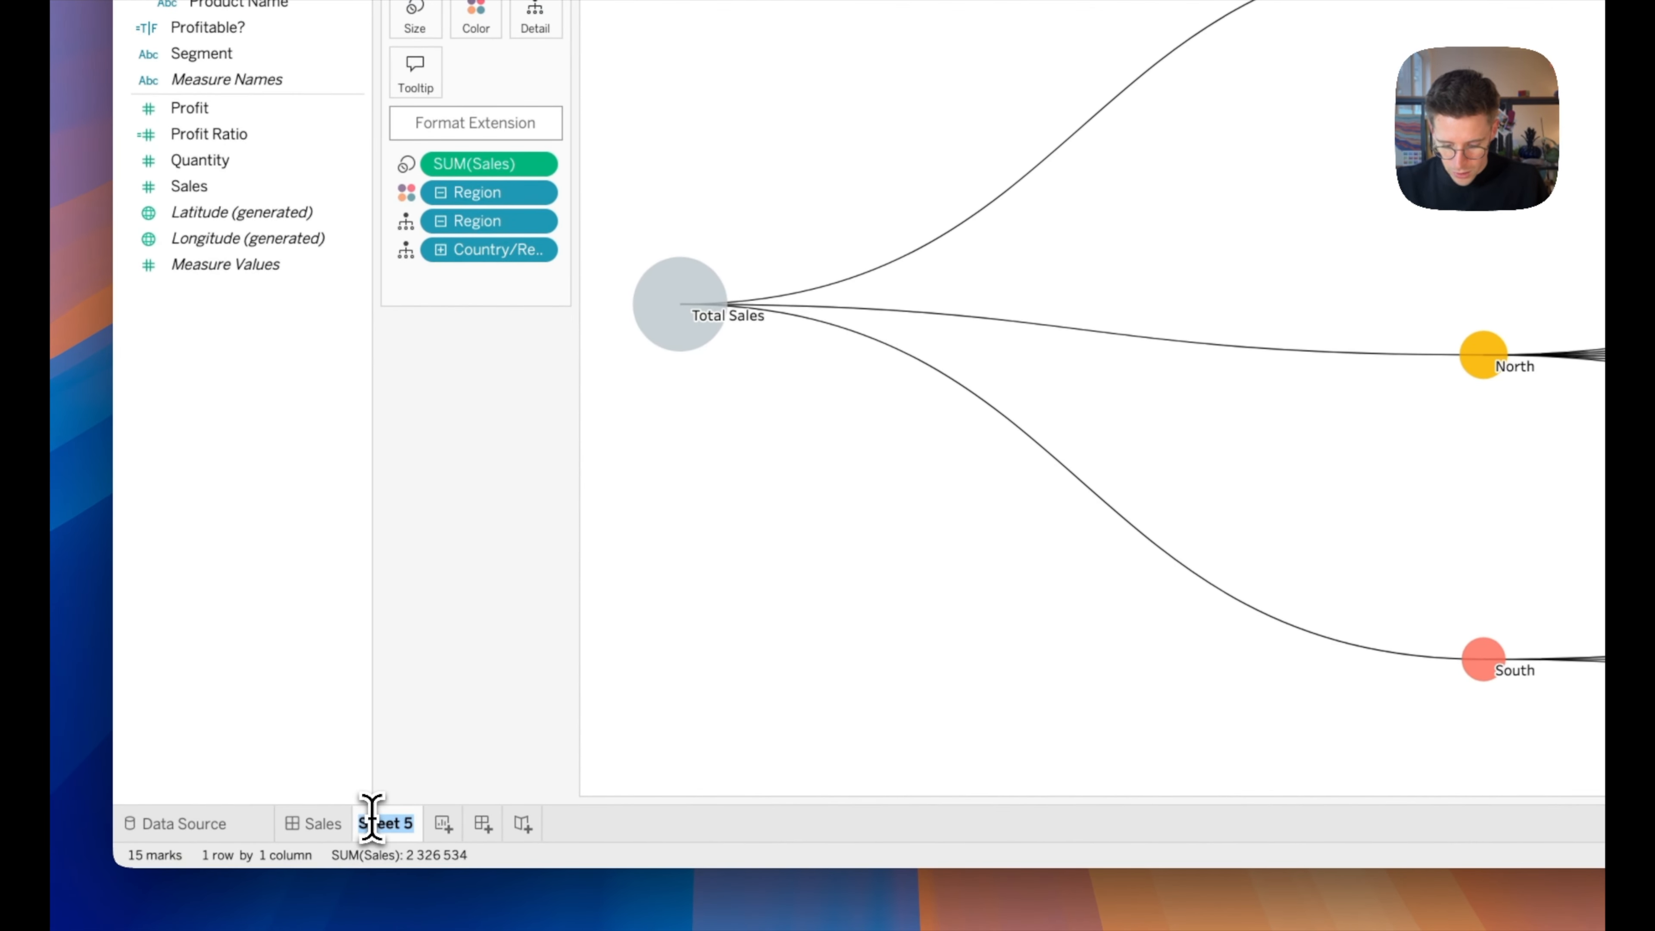
{"action": "type", "text": "VE - Sales by"}
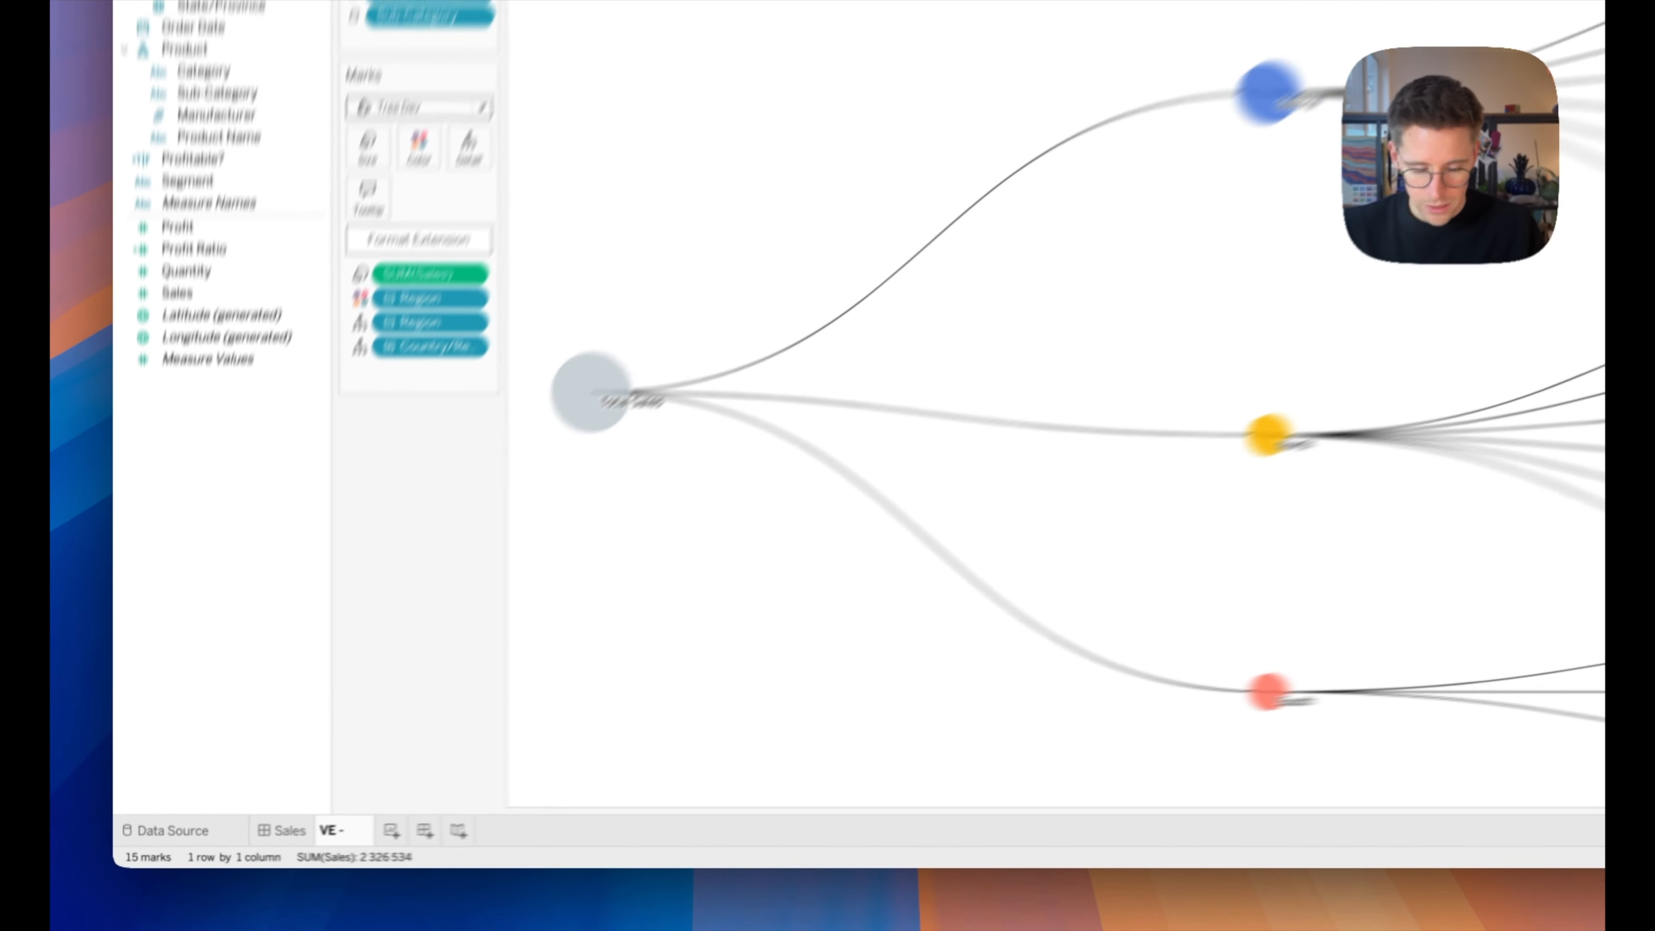
{"action": "type", "text": " Reg"}
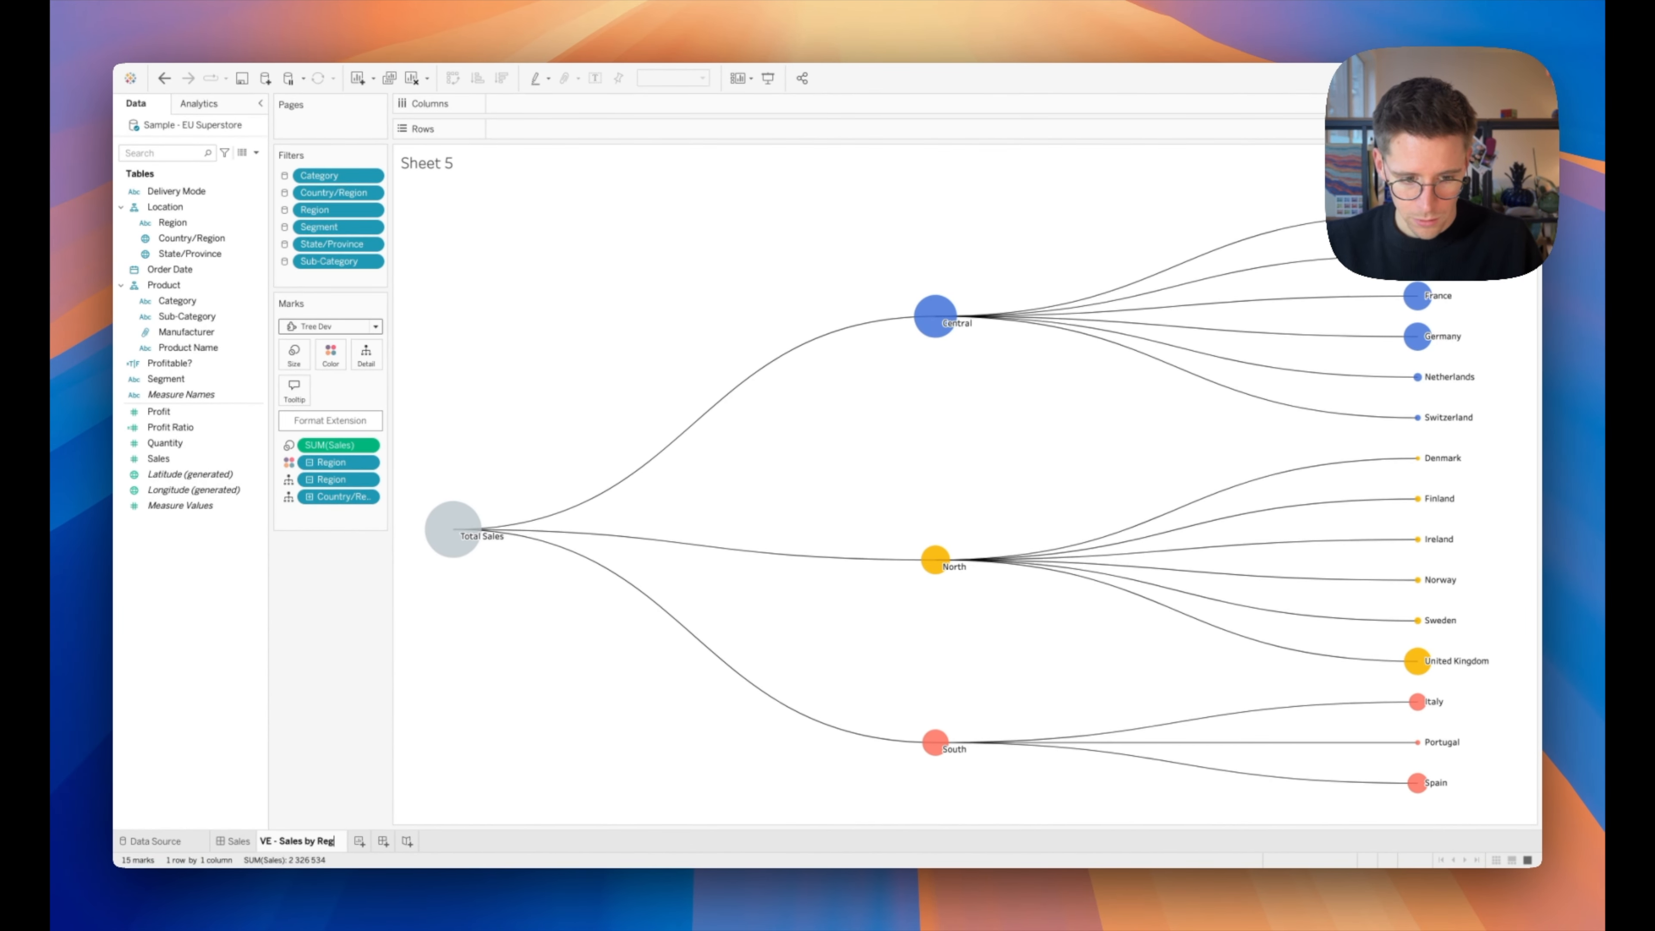
{"action": "type", "text": "ion"}
{"action": "key", "text": "Return"}
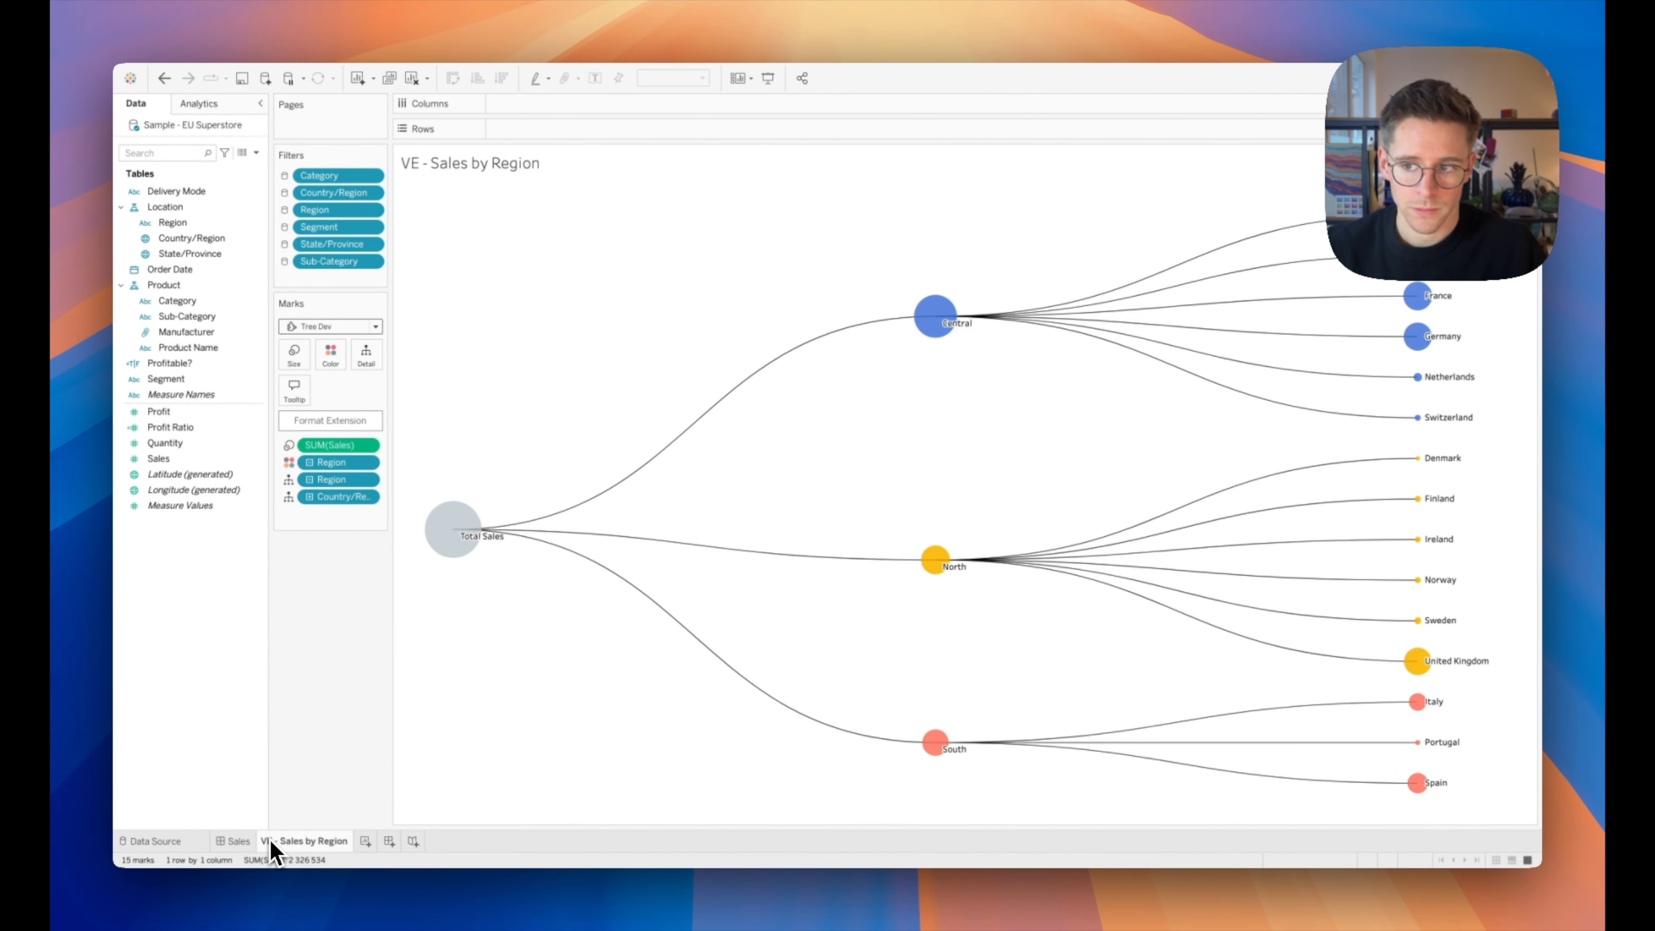
- Create a new worksheet and start adding a local viz extension to it
{"action": "left_click", "coordinate": [366, 841]}
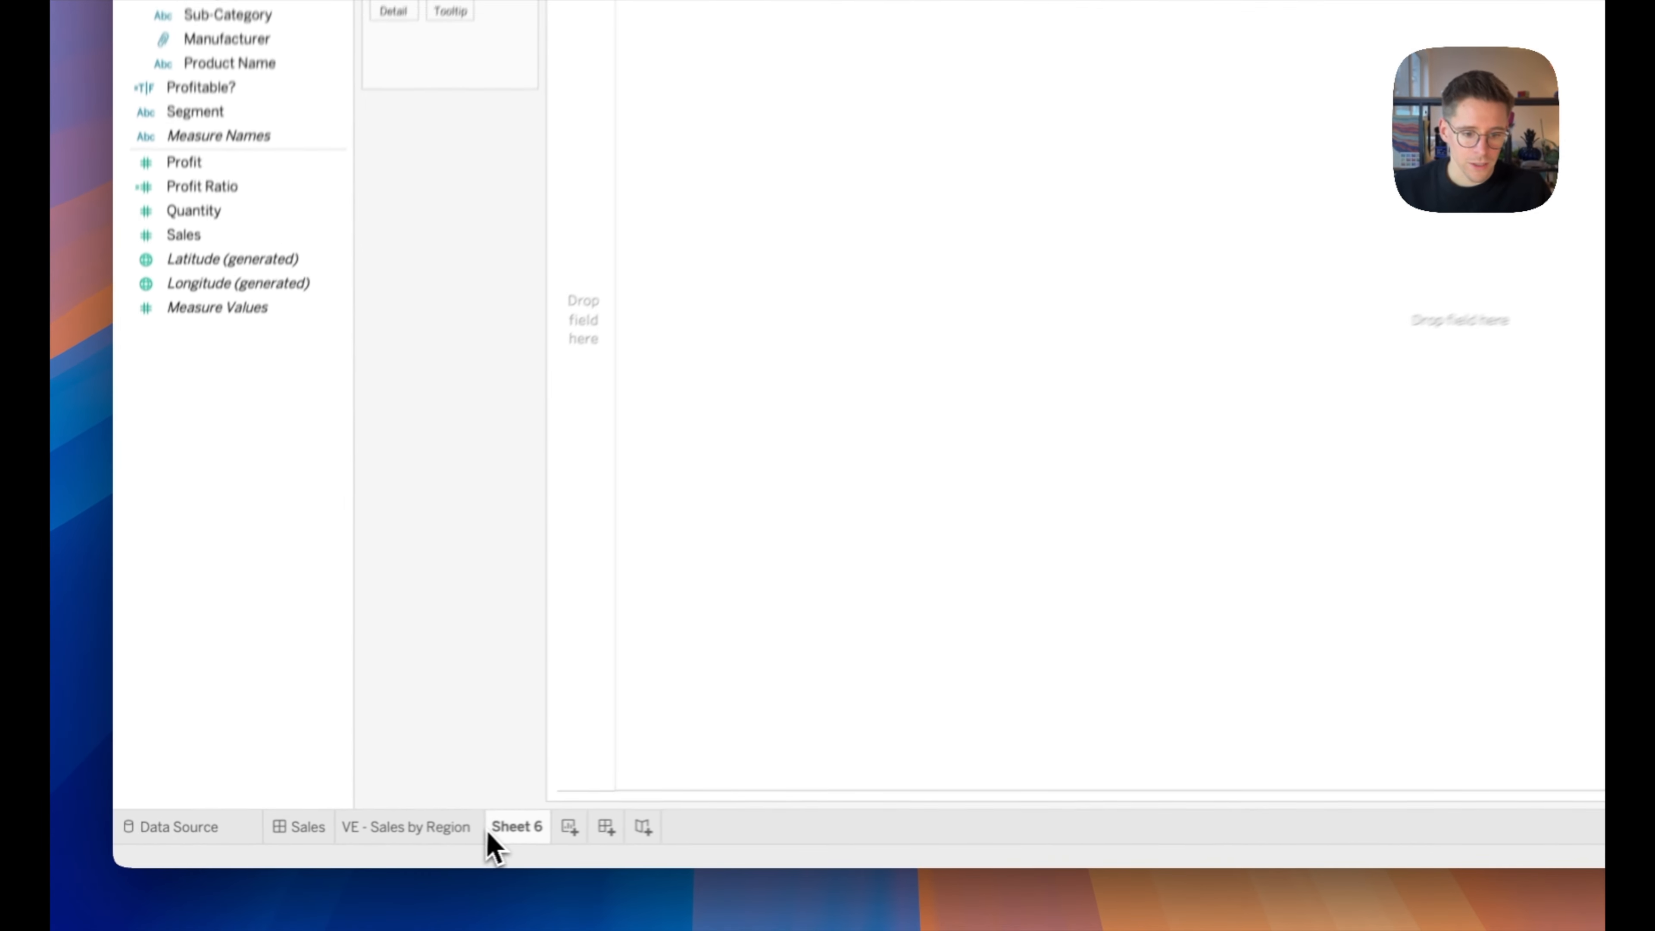
{"action": "left_click", "coordinate": [325, 326]}
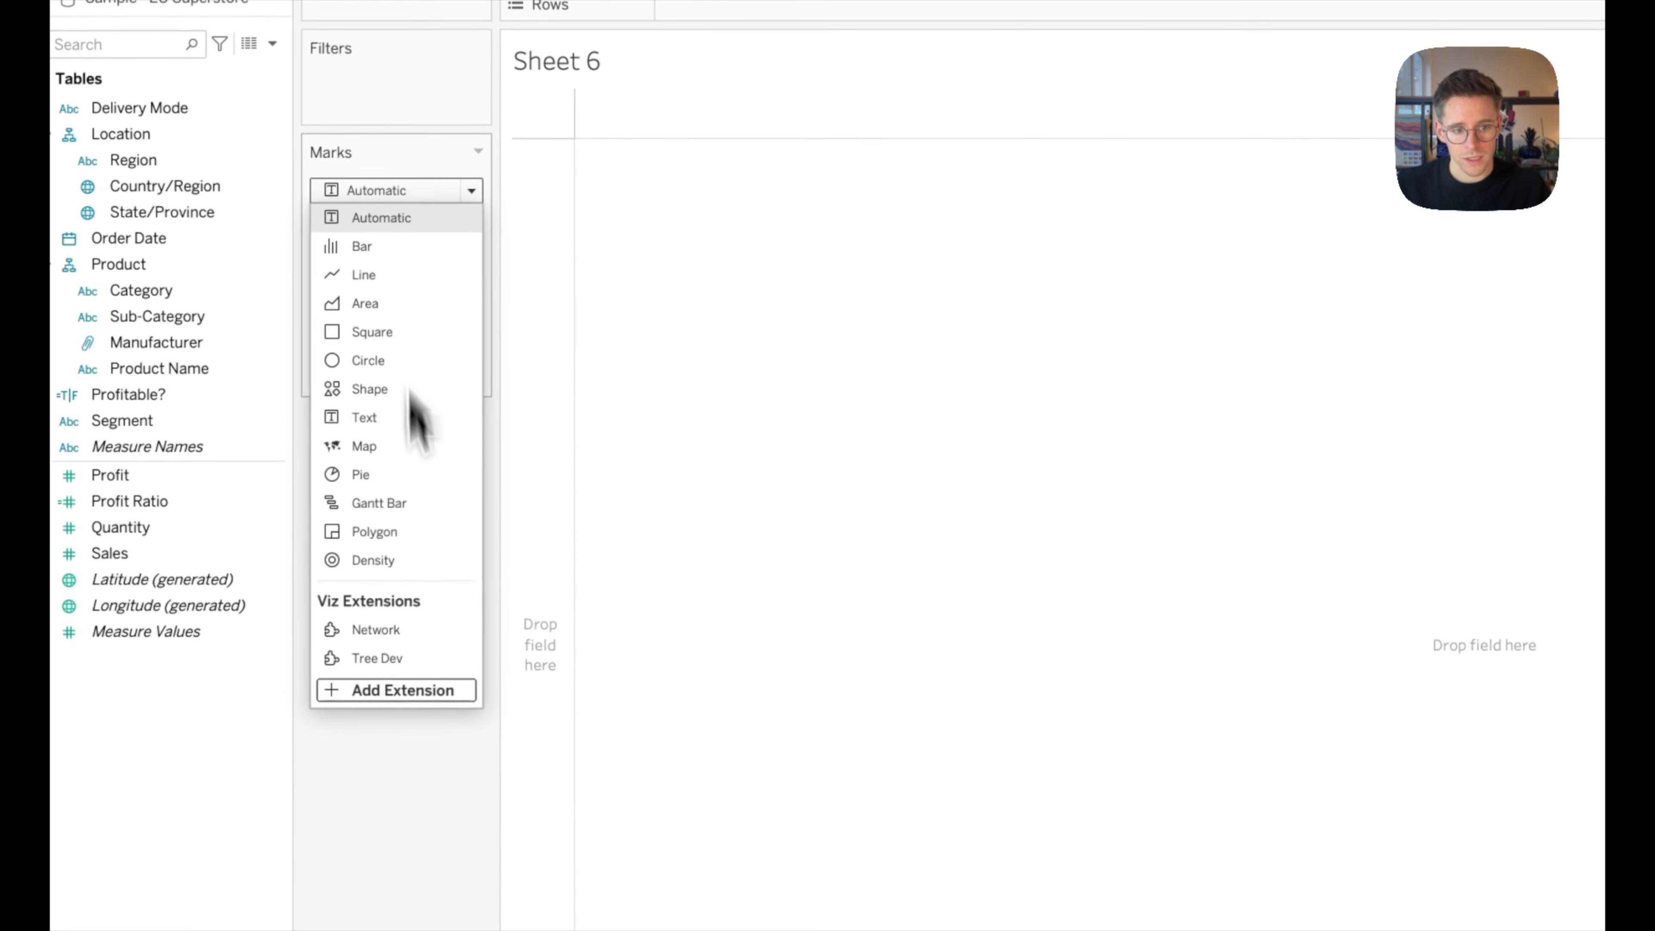
{"action": "left_click", "coordinate": [399, 690]}
{"action": "left_click", "coordinate": [782, 519]}
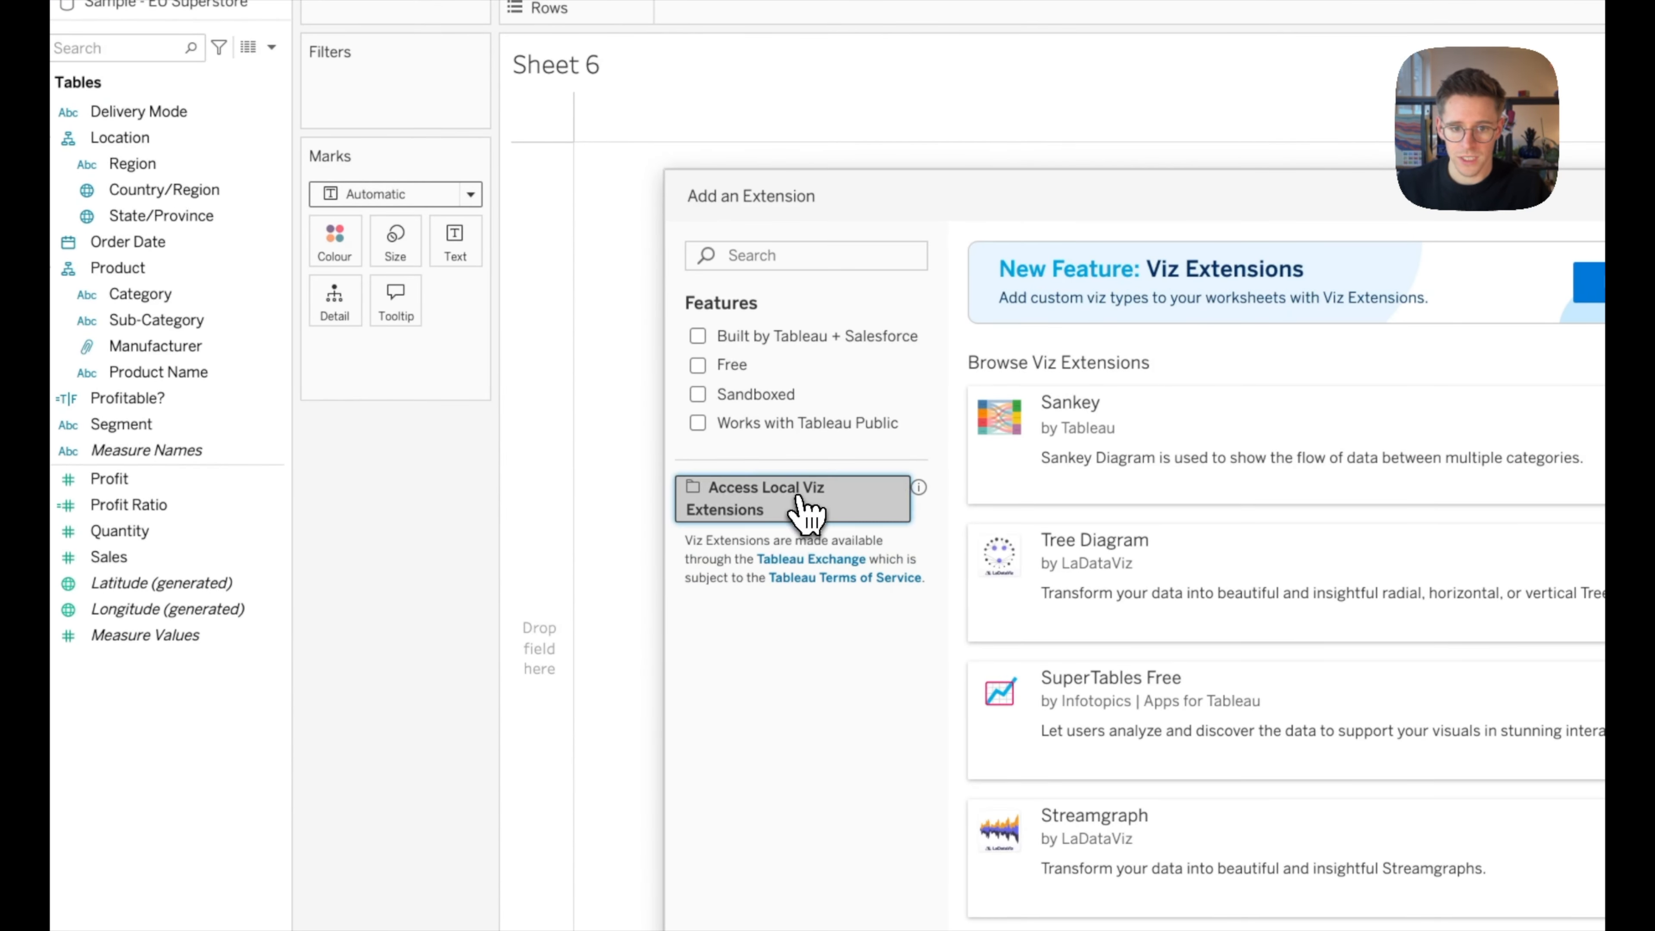
- Load the radar-dev.trex extension file from the trex-dev folder and allow it to run
{"action": "left_click", "coordinate": [1101, 556]}
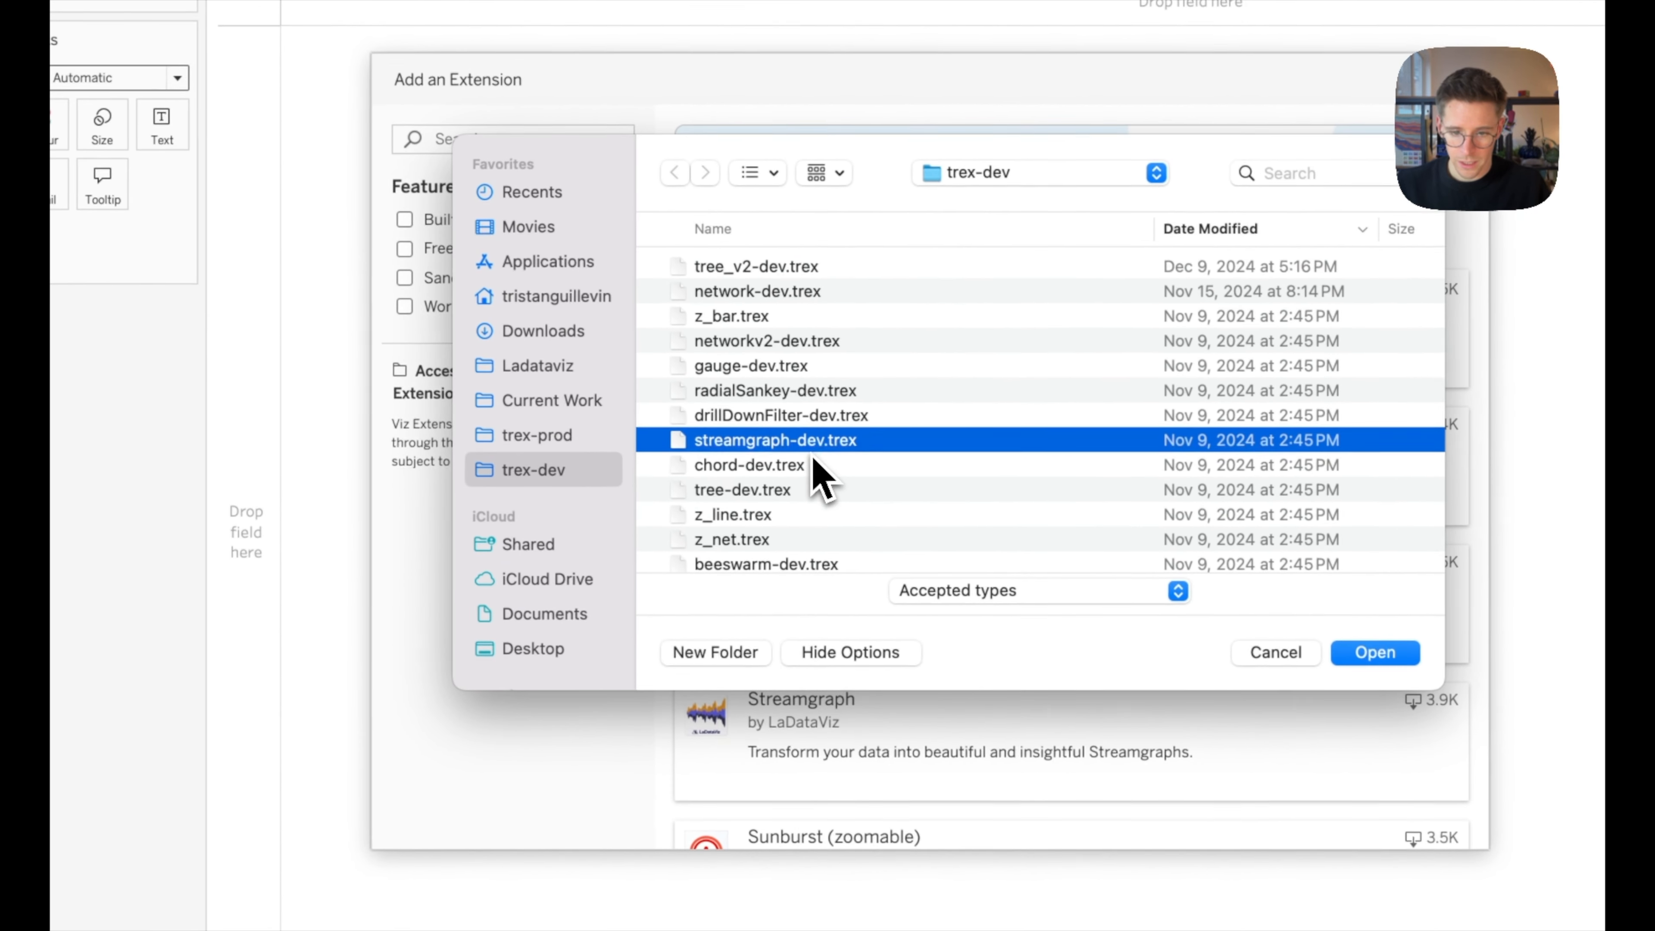
{"action": "key", "text": "Down"}
{"action": "key", "text": "Down"}
{"action": "key", "text": "Down"}
{"action": "key", "text": "Down"}
{"action": "key", "text": "Down"}
{"action": "key", "text": "Down"}
{"action": "key", "text": "Down"}
{"action": "key", "text": "Down"}
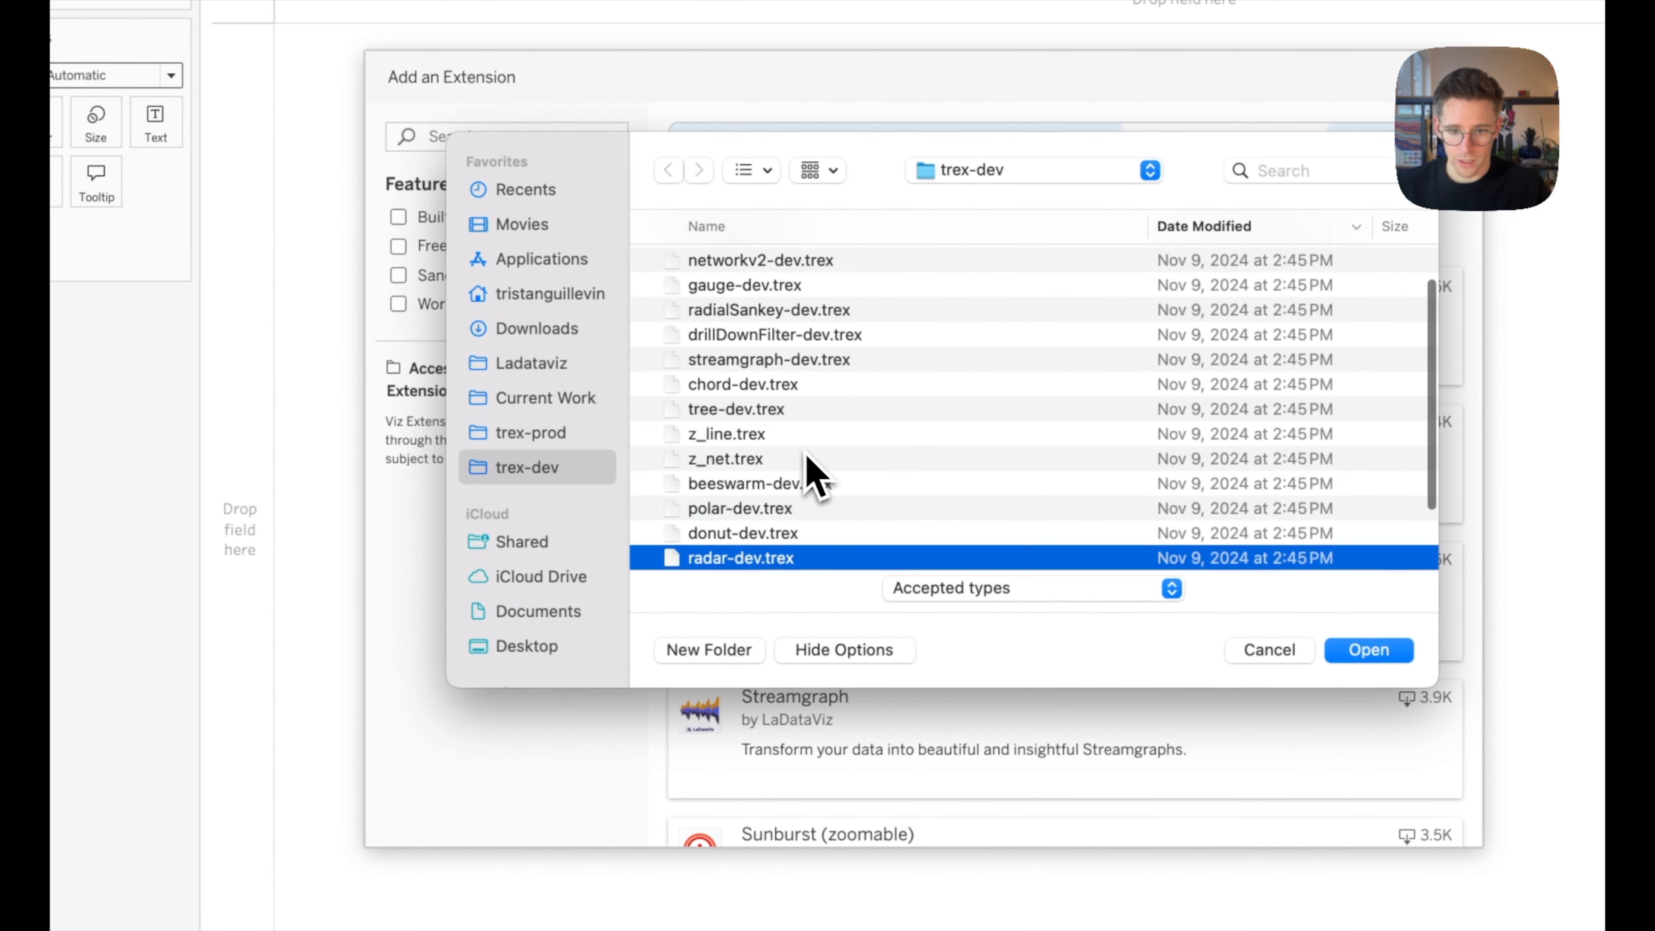
{"action": "key", "text": "Return"}
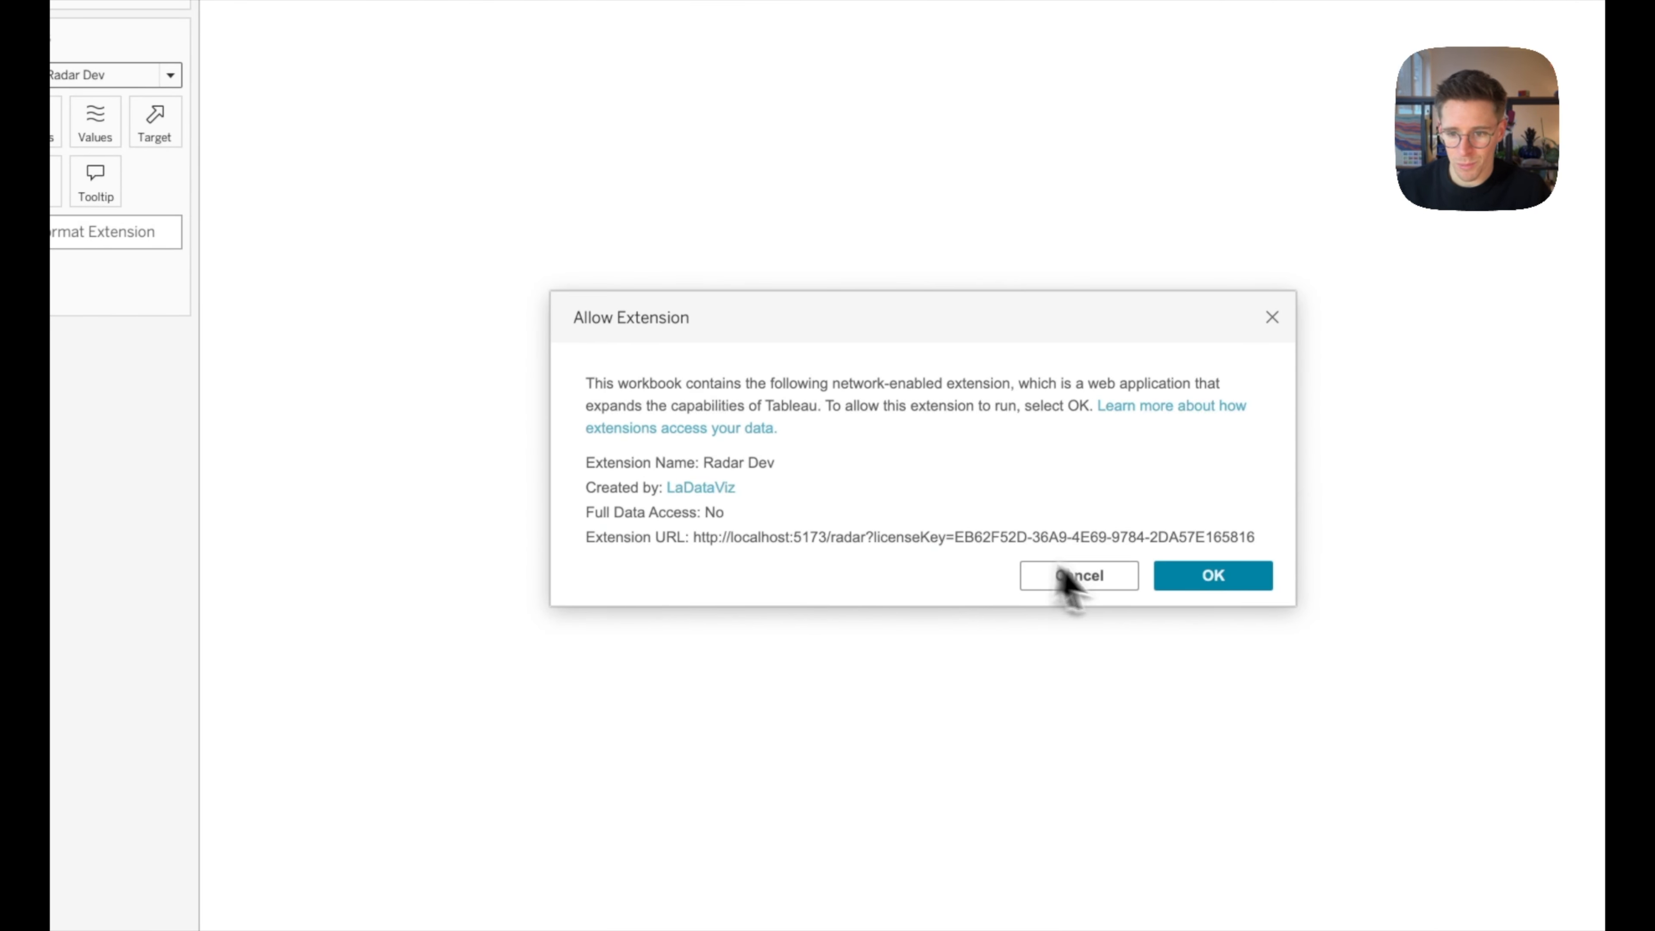
{"action": "left_click", "coordinate": [1166, 576]}
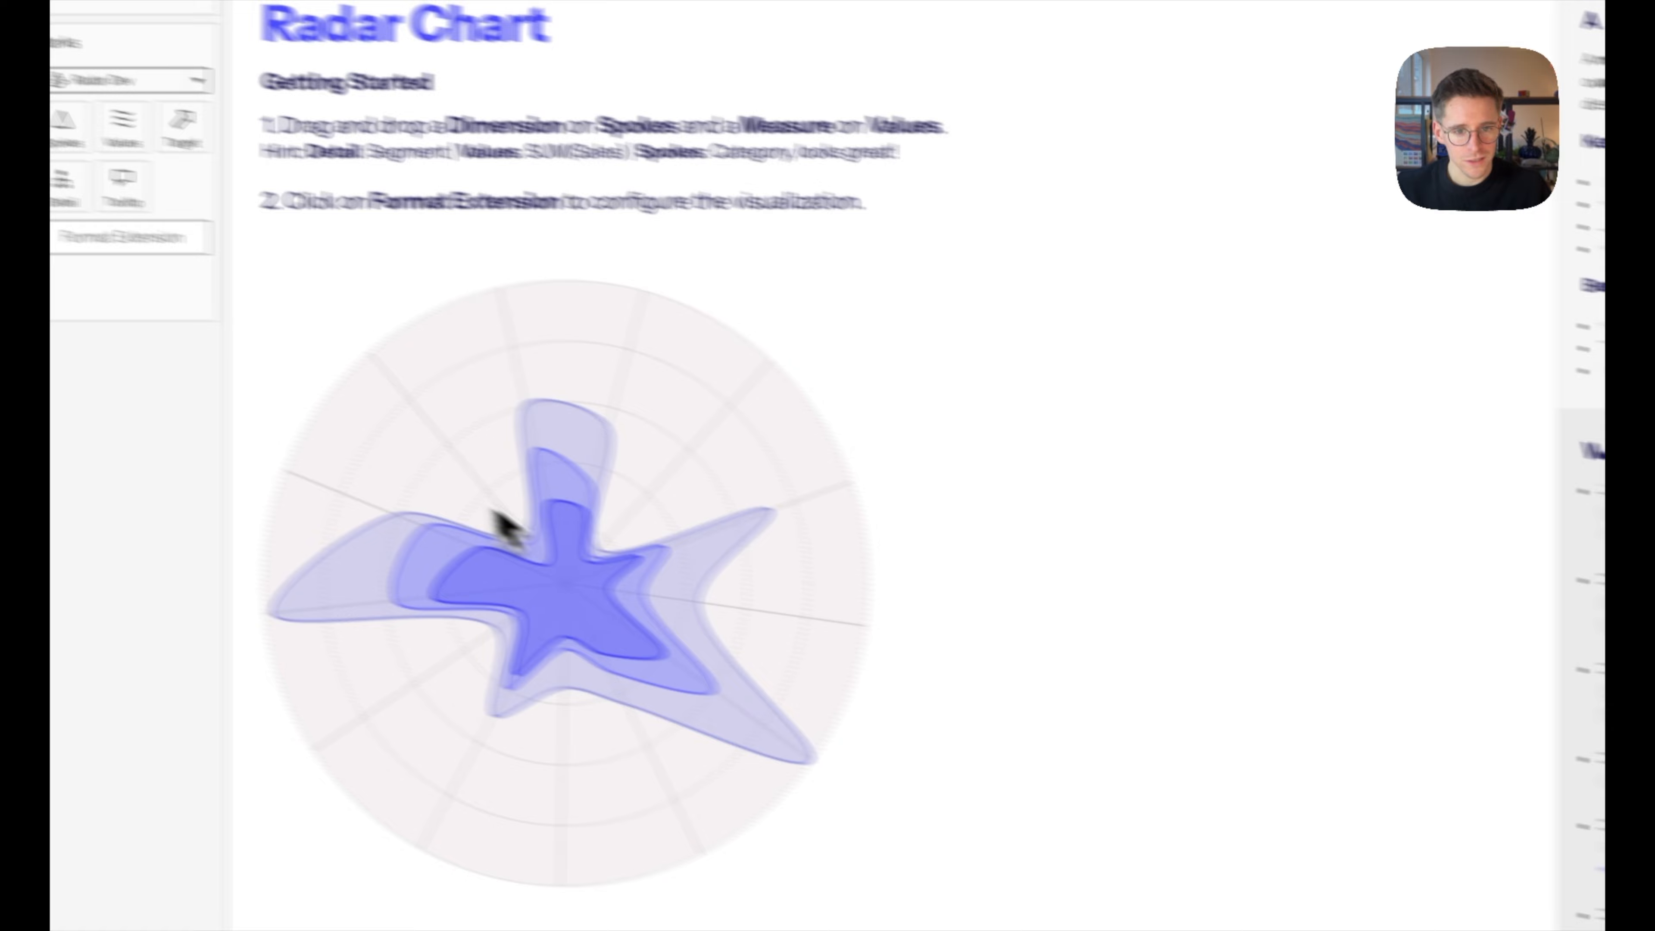
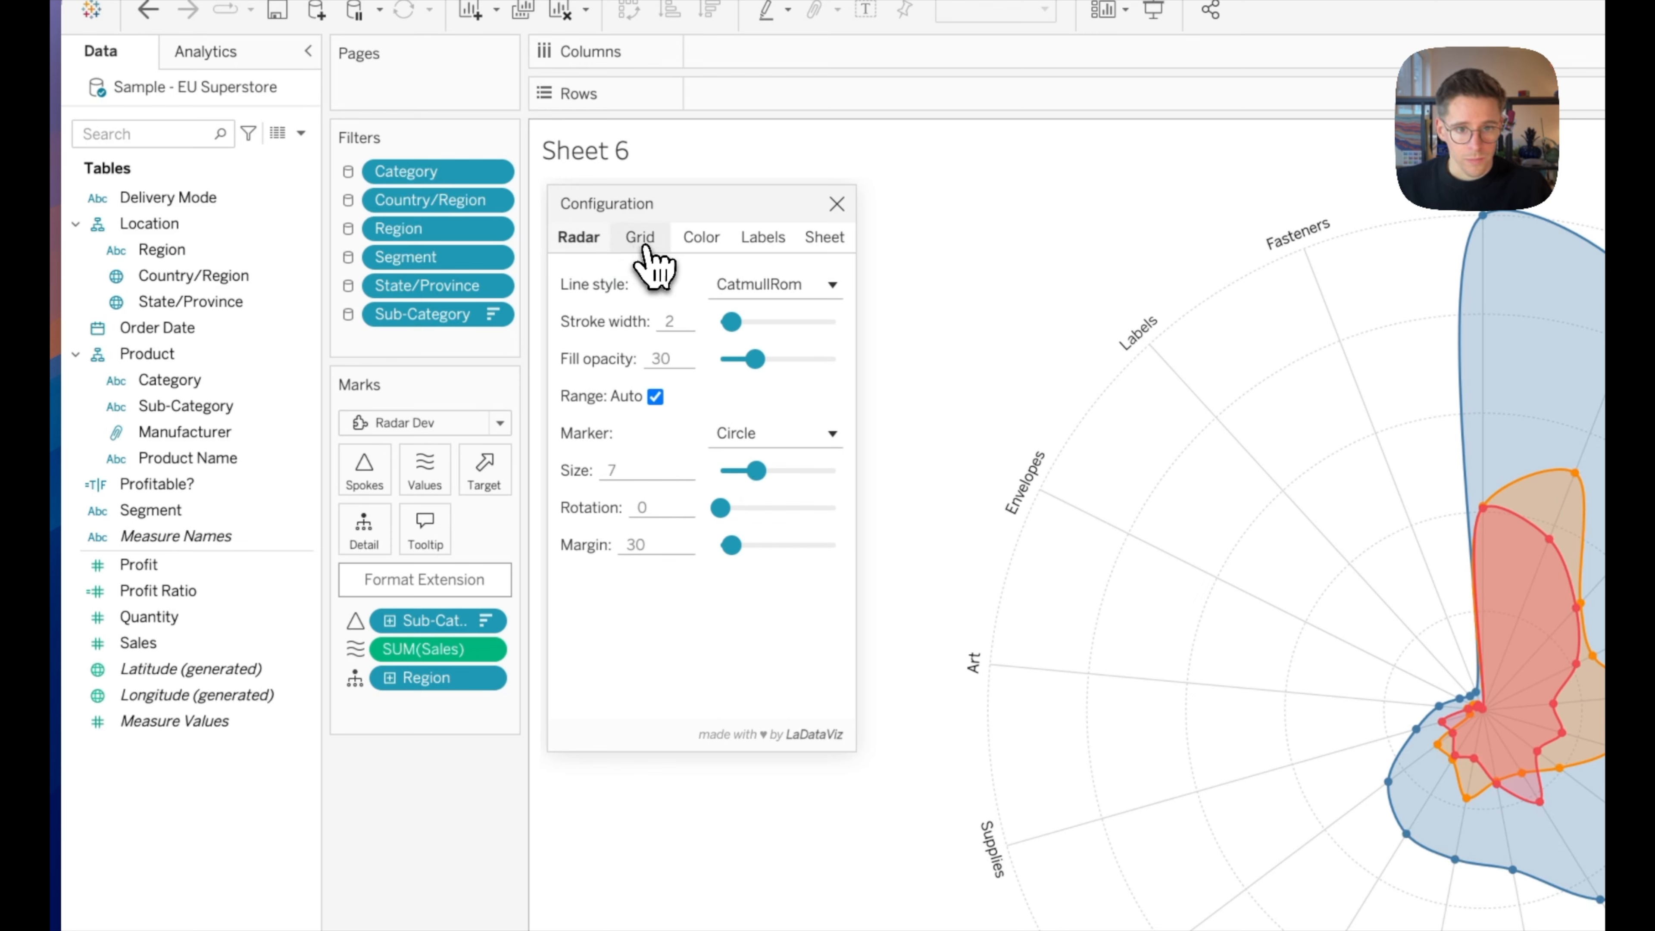
- Apply the Observable 10 color palette to the radar chart's regions
{"action": "left_click", "coordinate": [697, 240]}
{"action": "left_click", "coordinate": [742, 287]}
{"action": "left_click", "coordinate": [768, 350]}
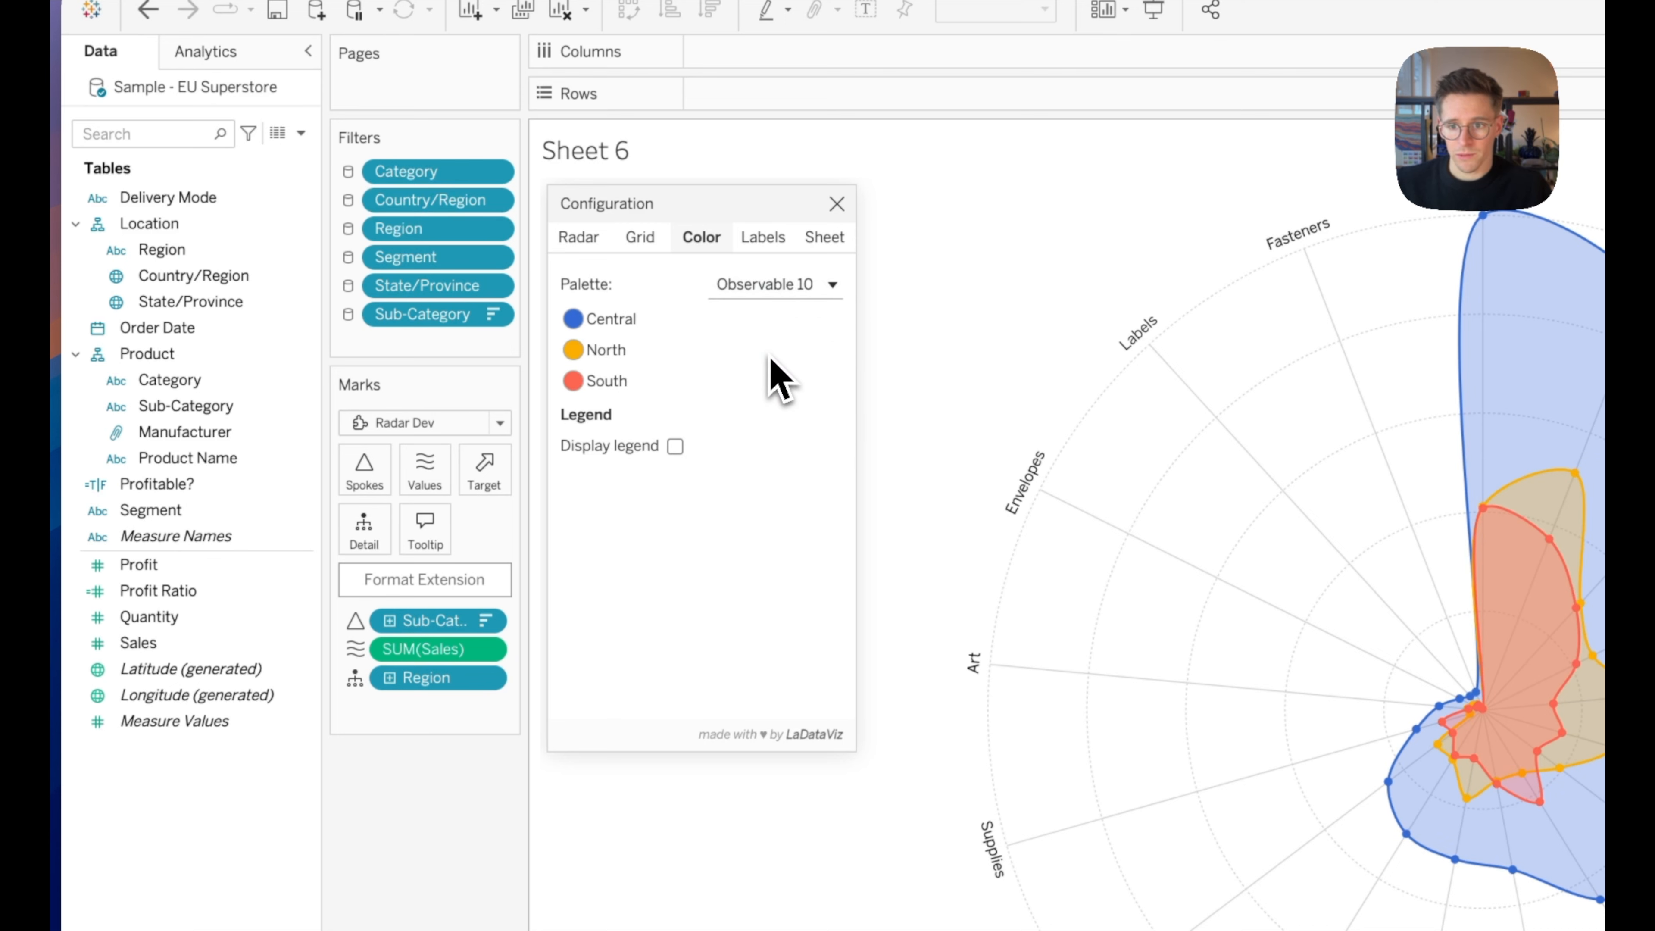
- Set the radar's fill opacity to 12 and close the configuration
{"action": "left_click", "coordinate": [582, 243]}
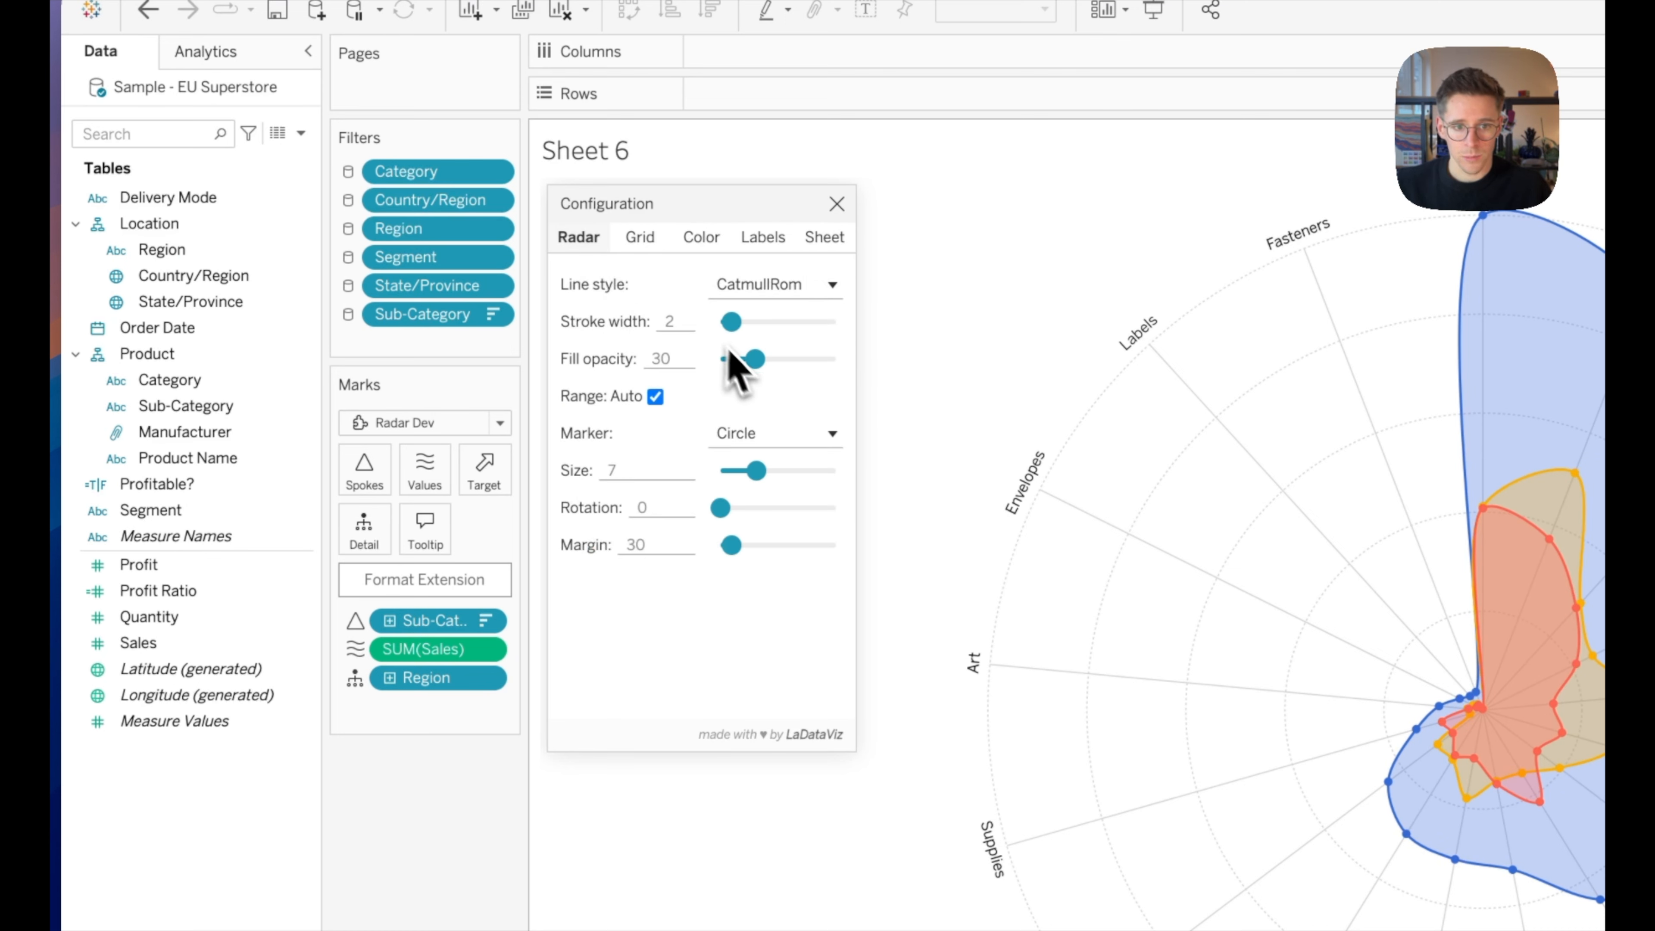
{"action": "left_click_drag", "start_coordinate": [756, 367], "coordinate": [739, 370]}
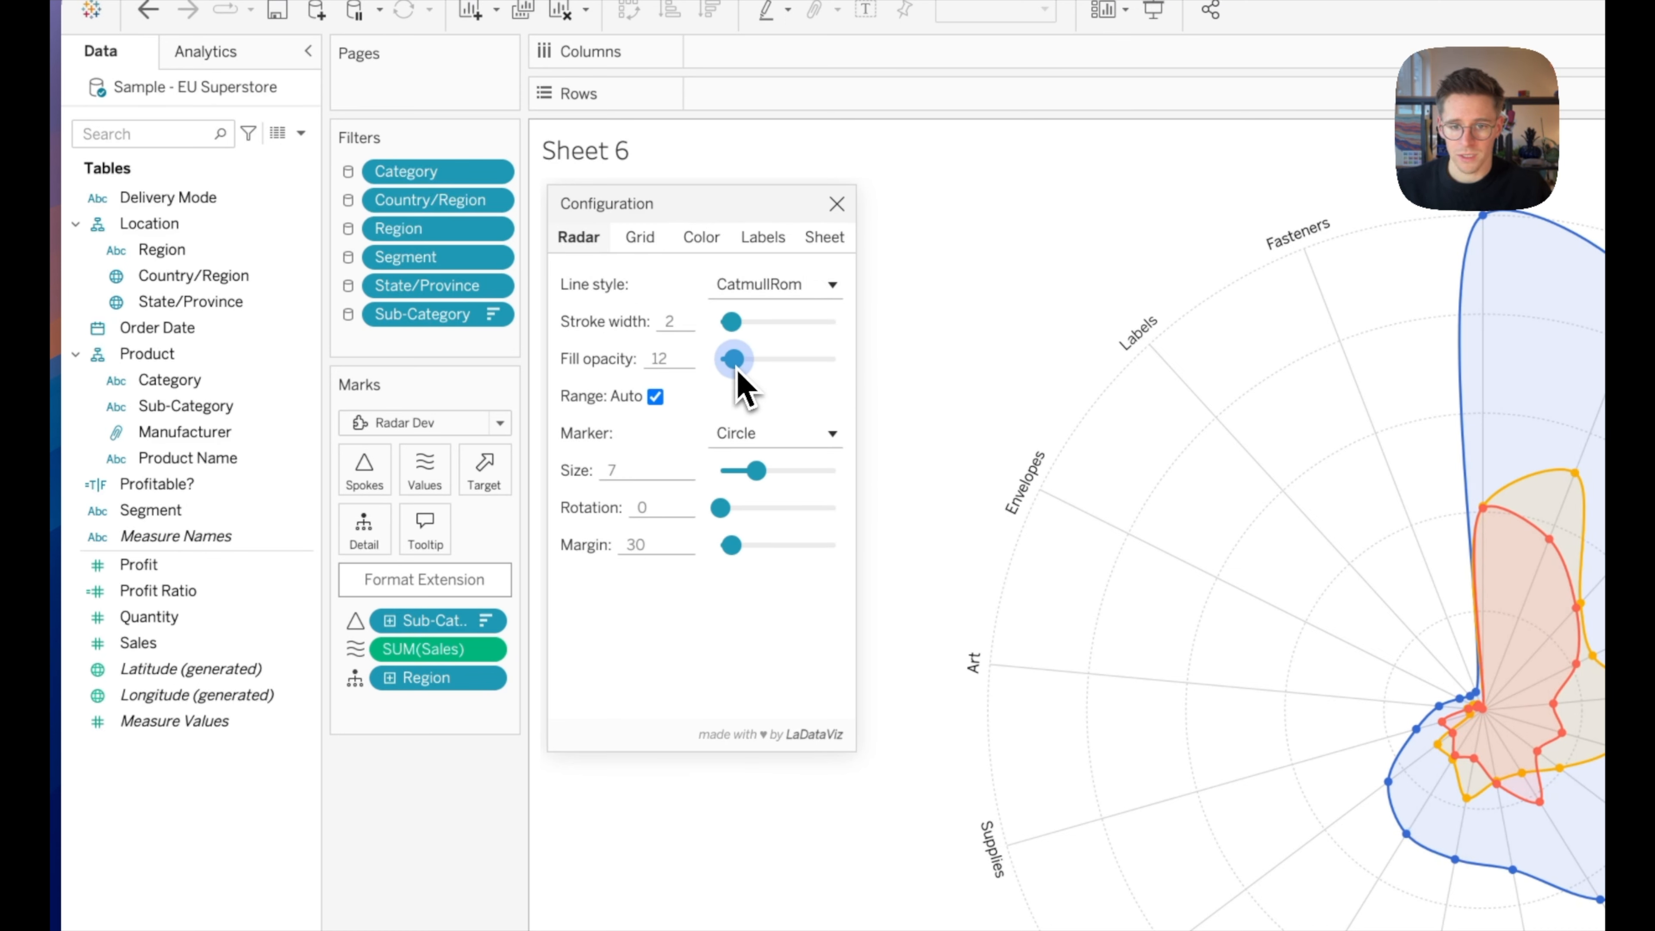
{"action": "left_click", "coordinate": [836, 204]}
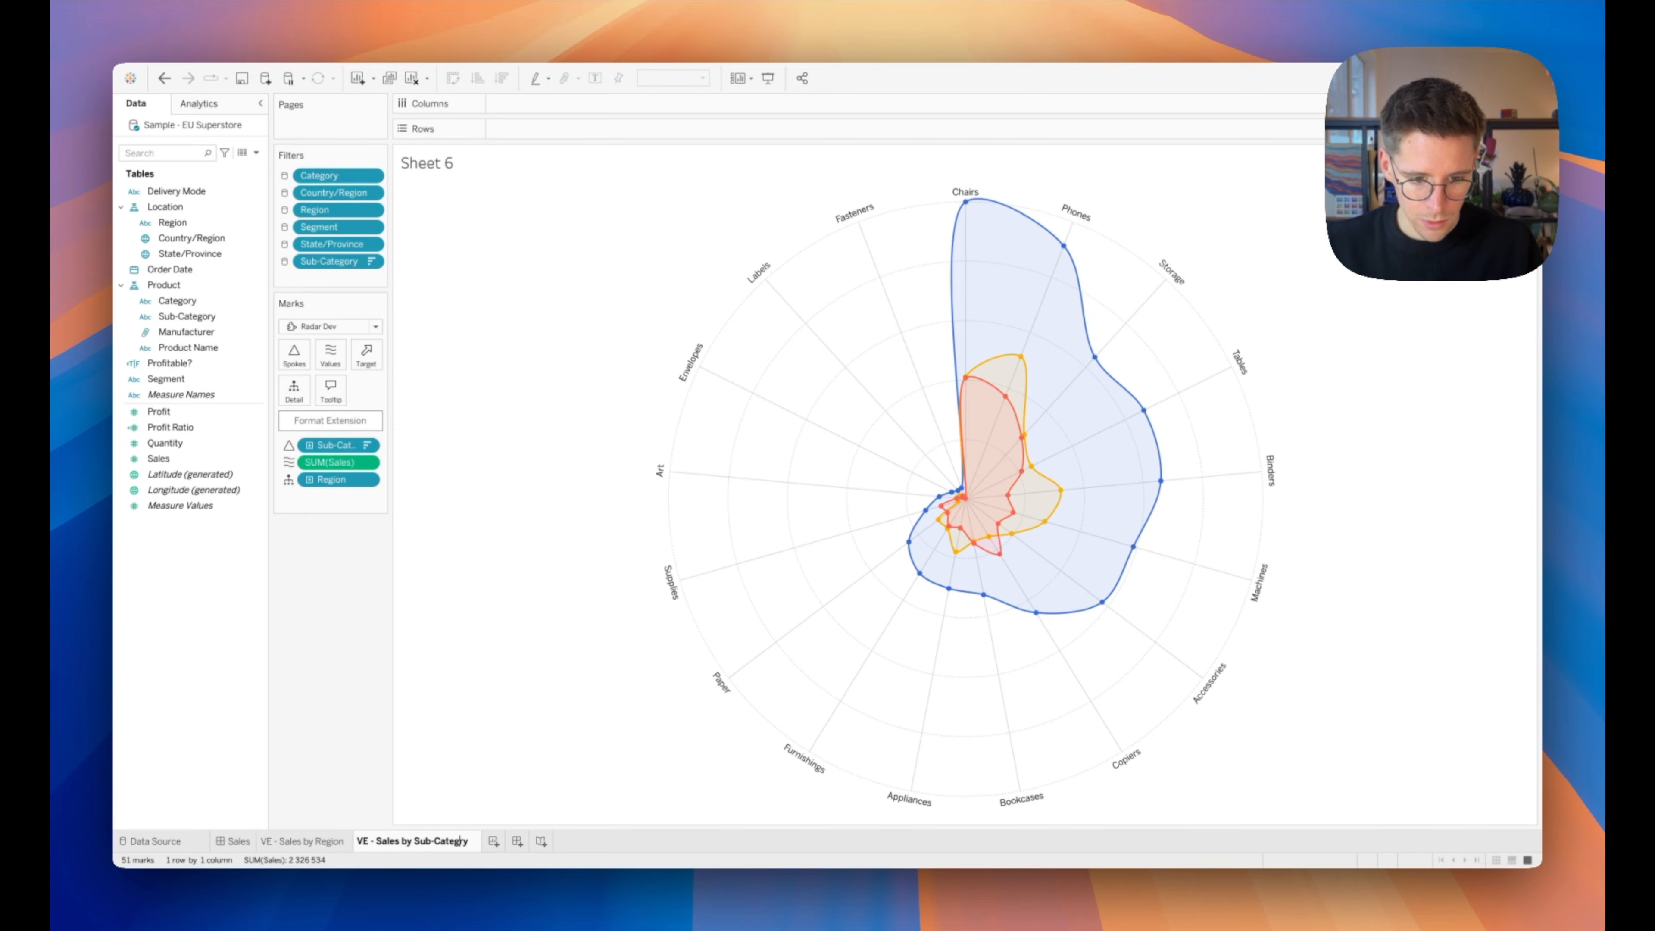
- Name the radar worksheet VE - Sales by Sub-Category and create another new worksheet
{"action": "key", "text": "Return"}
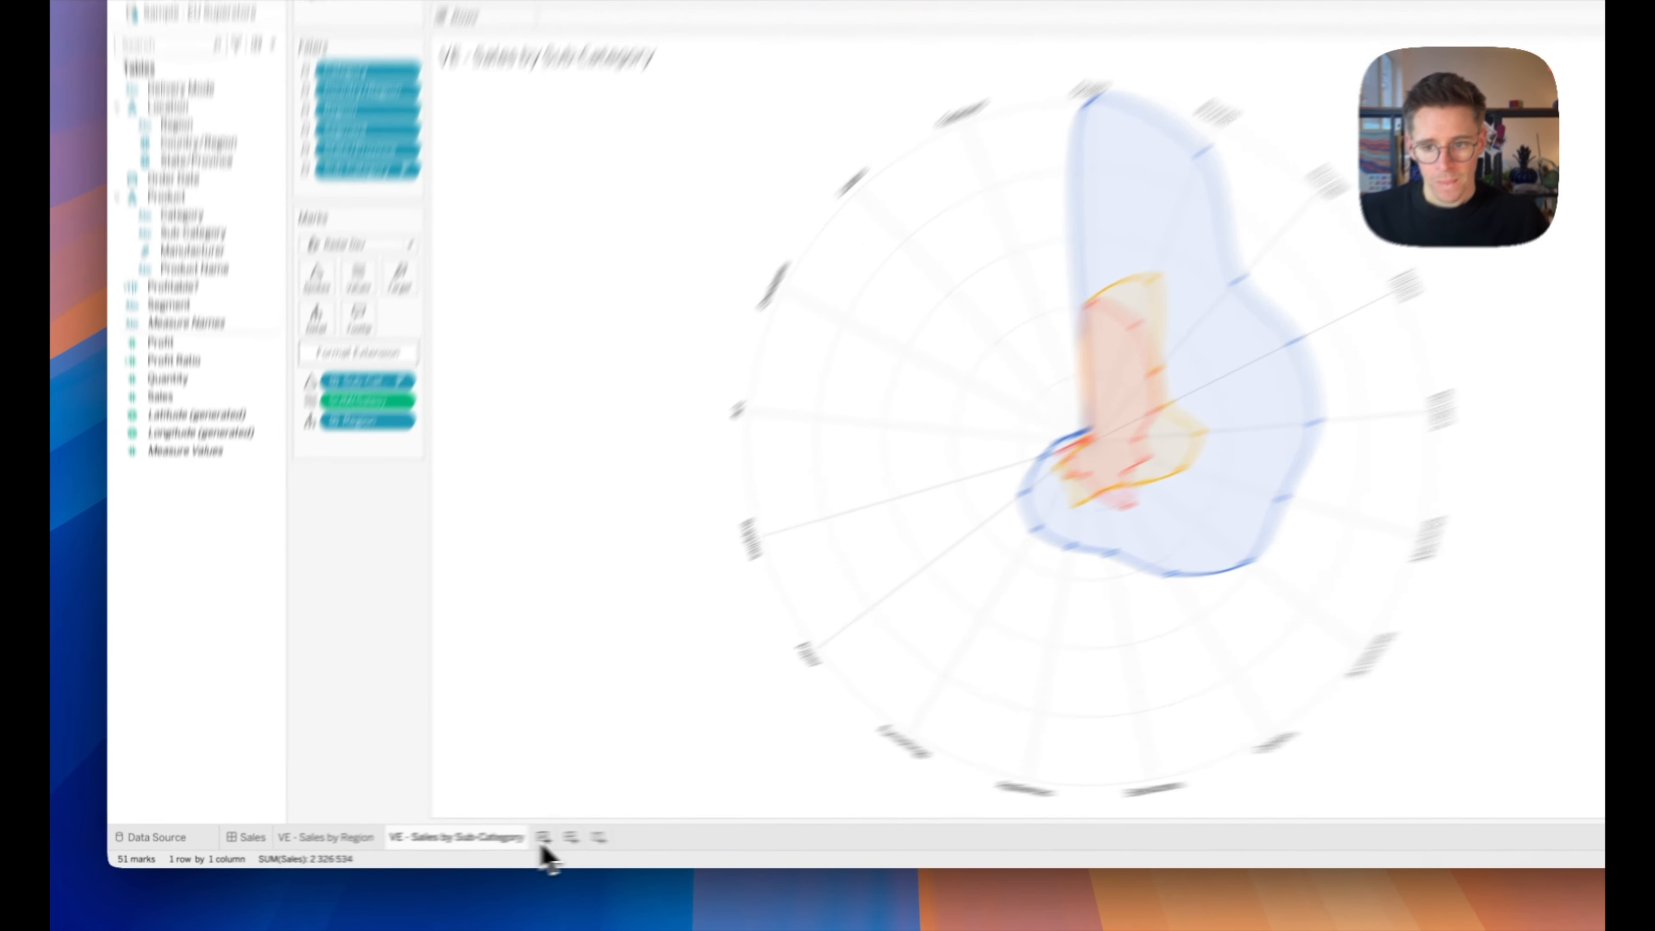
{"action": "left_click", "coordinate": [499, 841]}
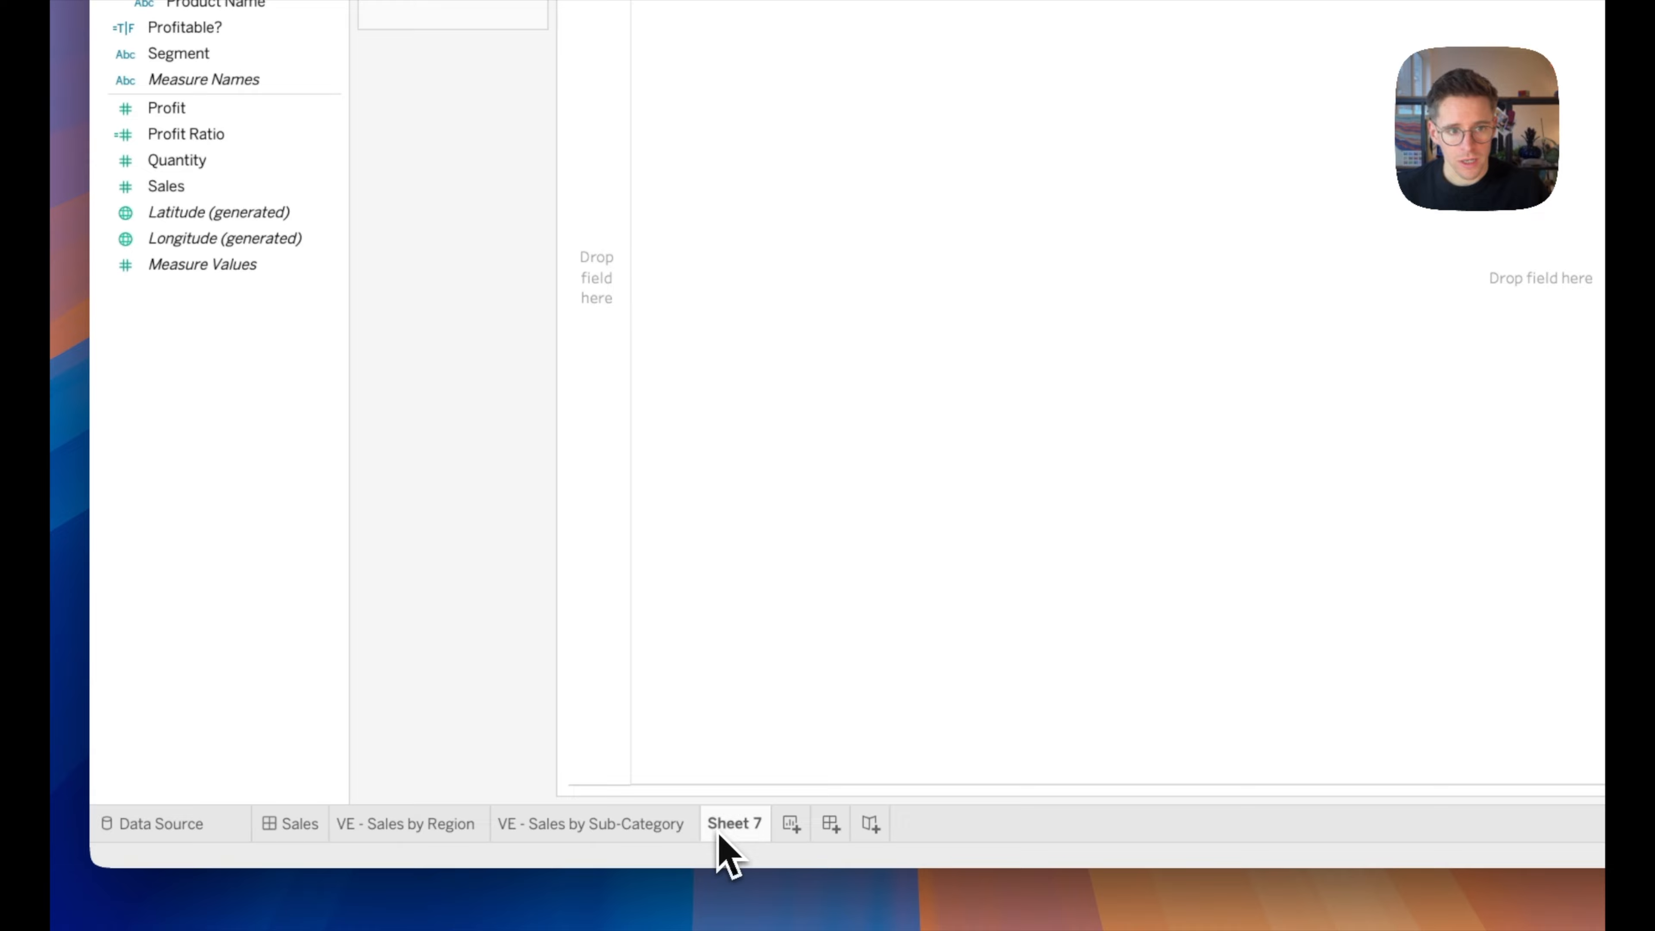
- Add the local gauge-dev.trex viz extension from the trex-dev folder to the new worksheet and allow it to run
{"action": "left_click", "coordinate": [432, 185]}
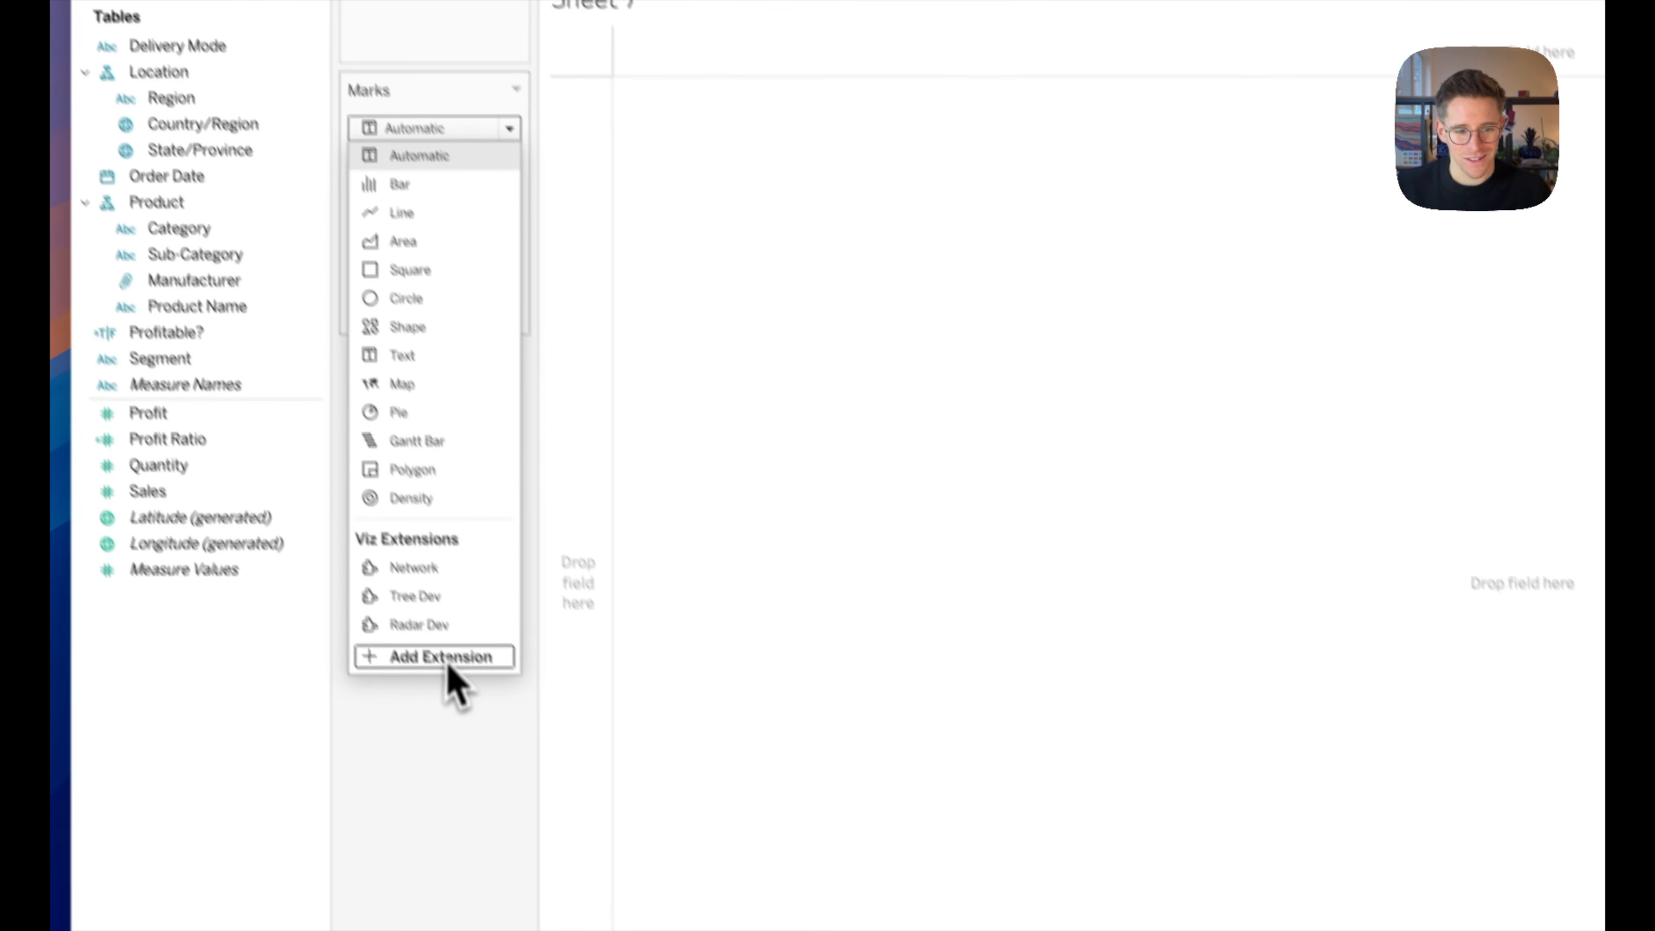
{"action": "left_click", "coordinate": [449, 660]}
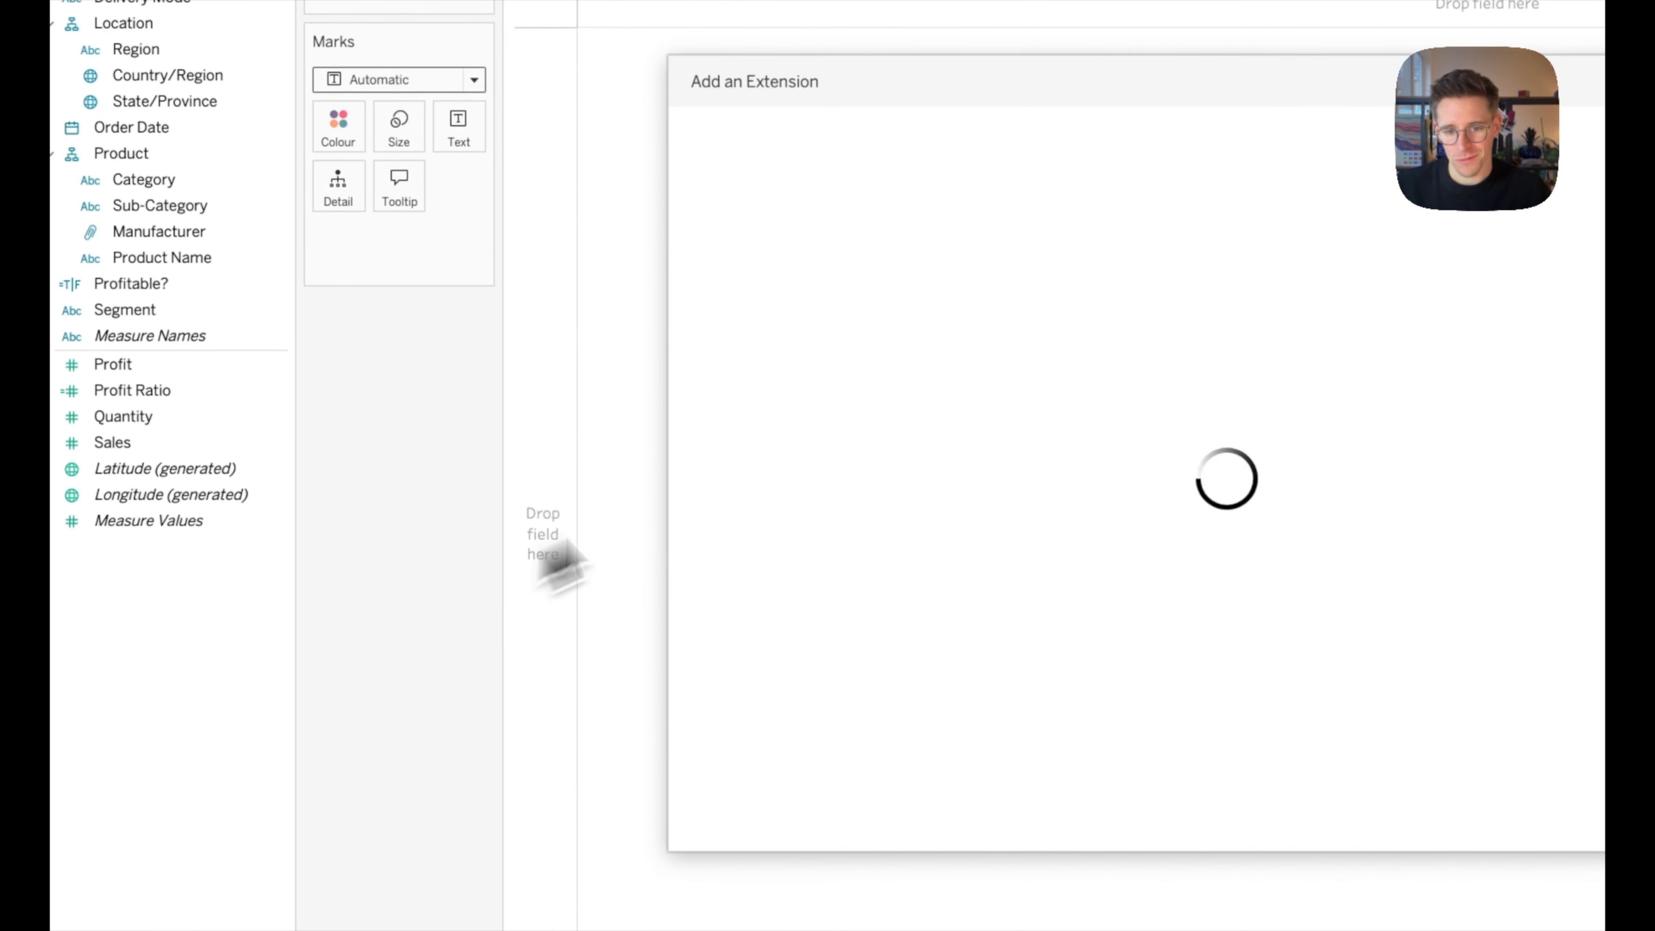
{"action": "left_click", "coordinate": [821, 395]}
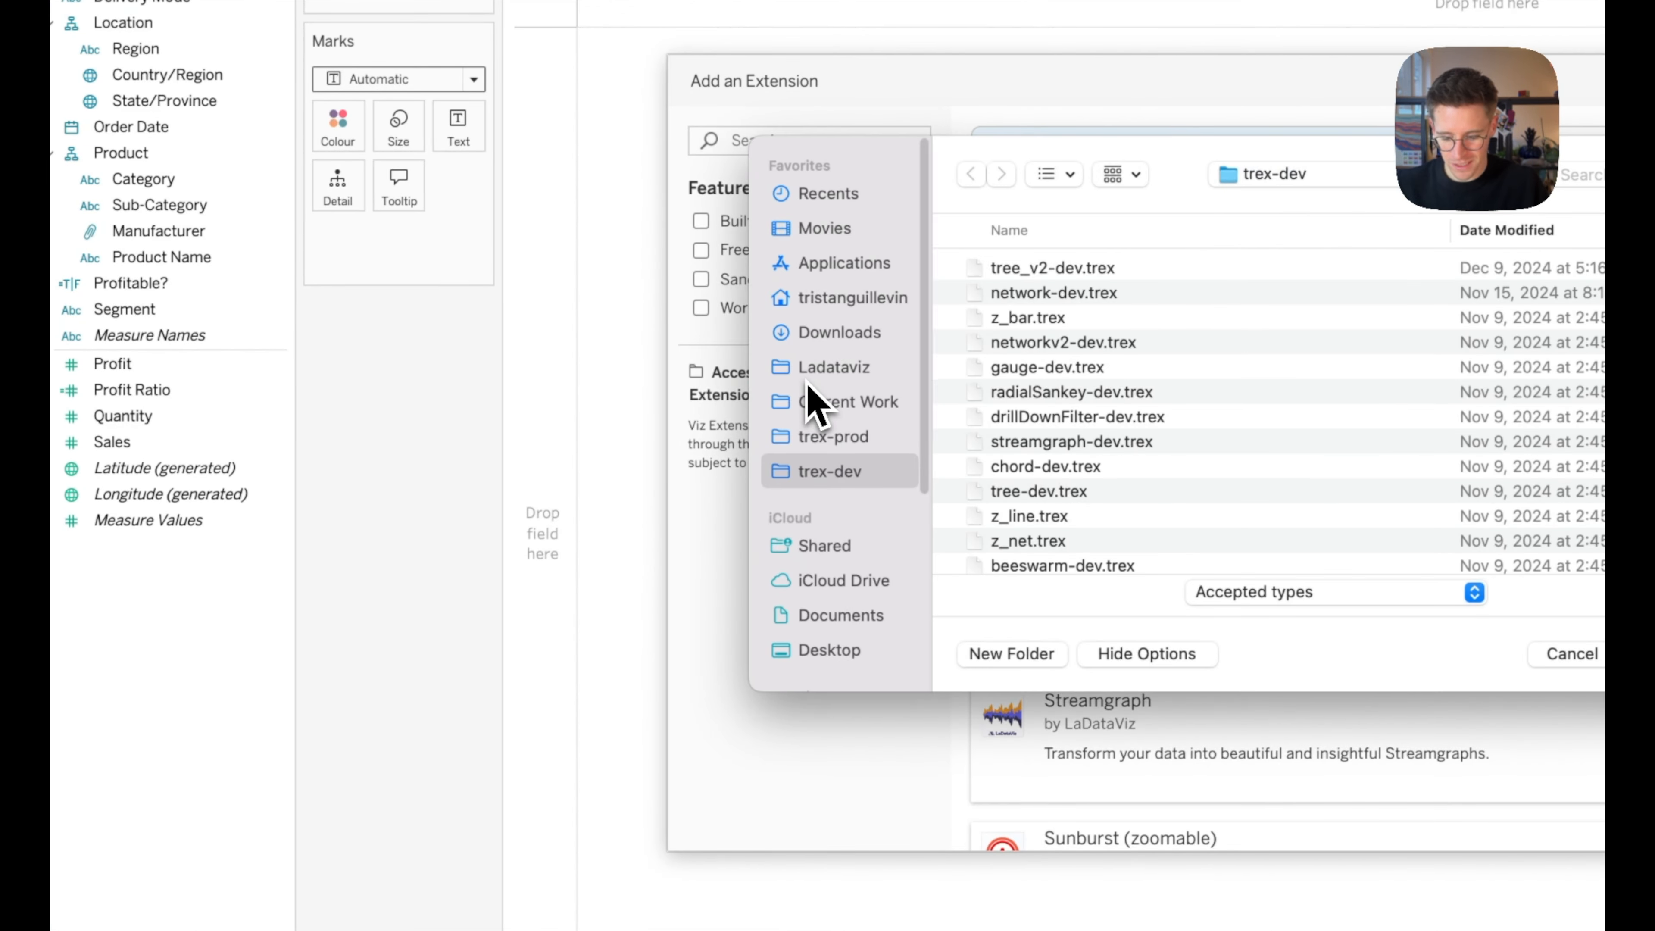
{"action": "key", "text": "g"}
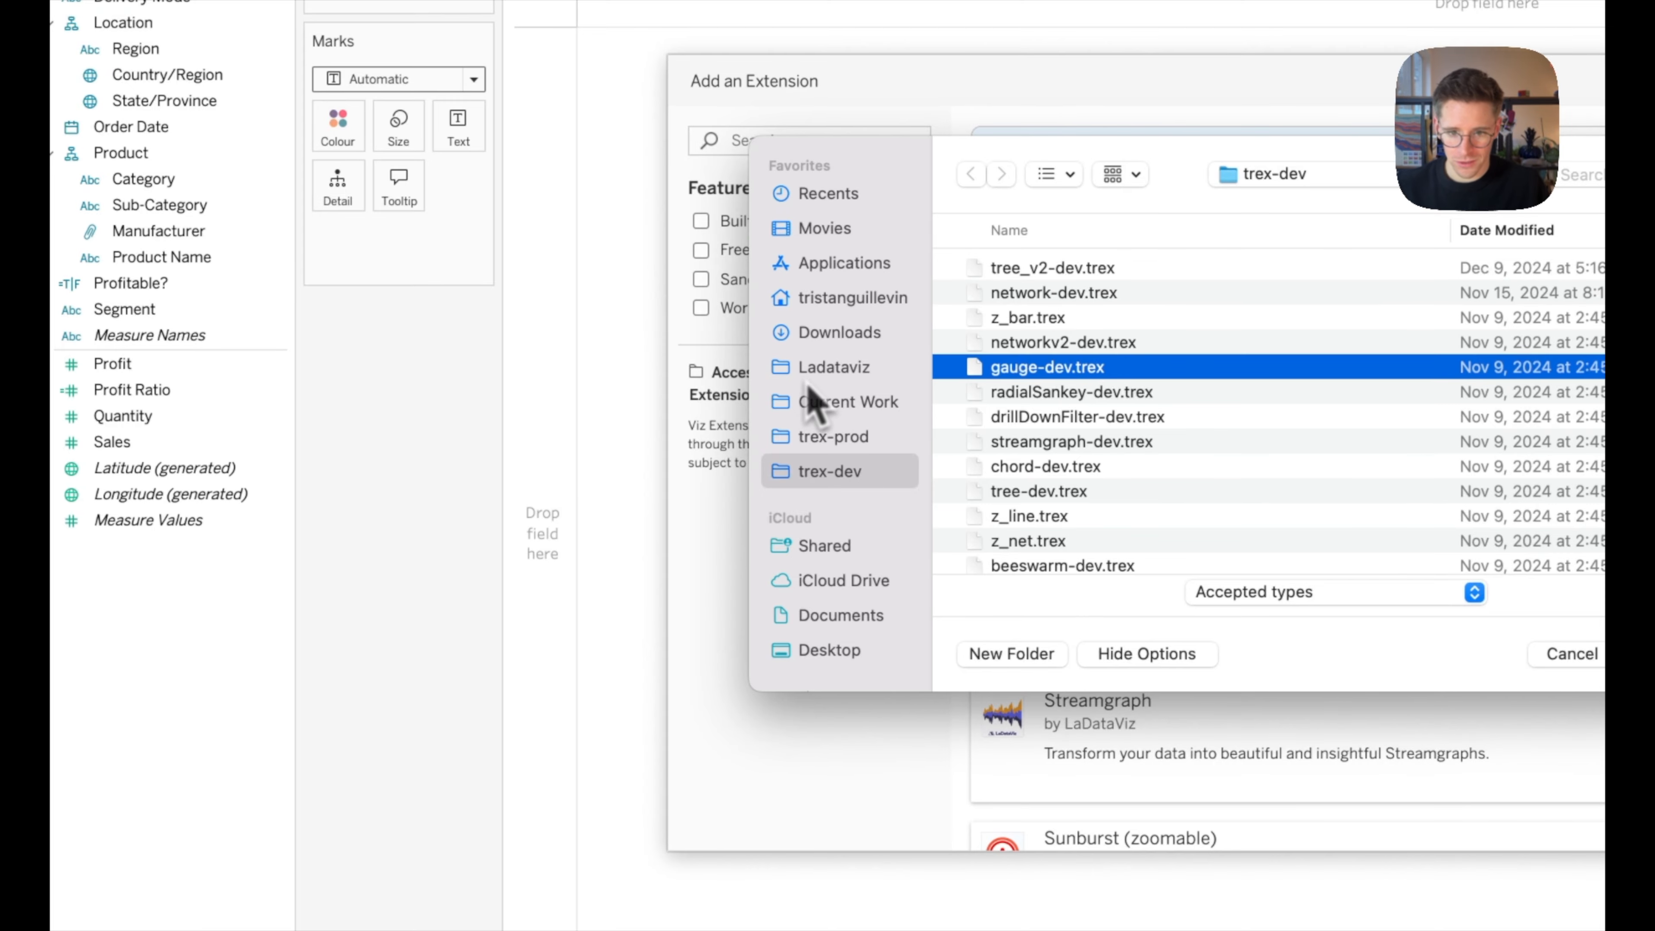
{"action": "double_click", "coordinate": [1037, 369]}
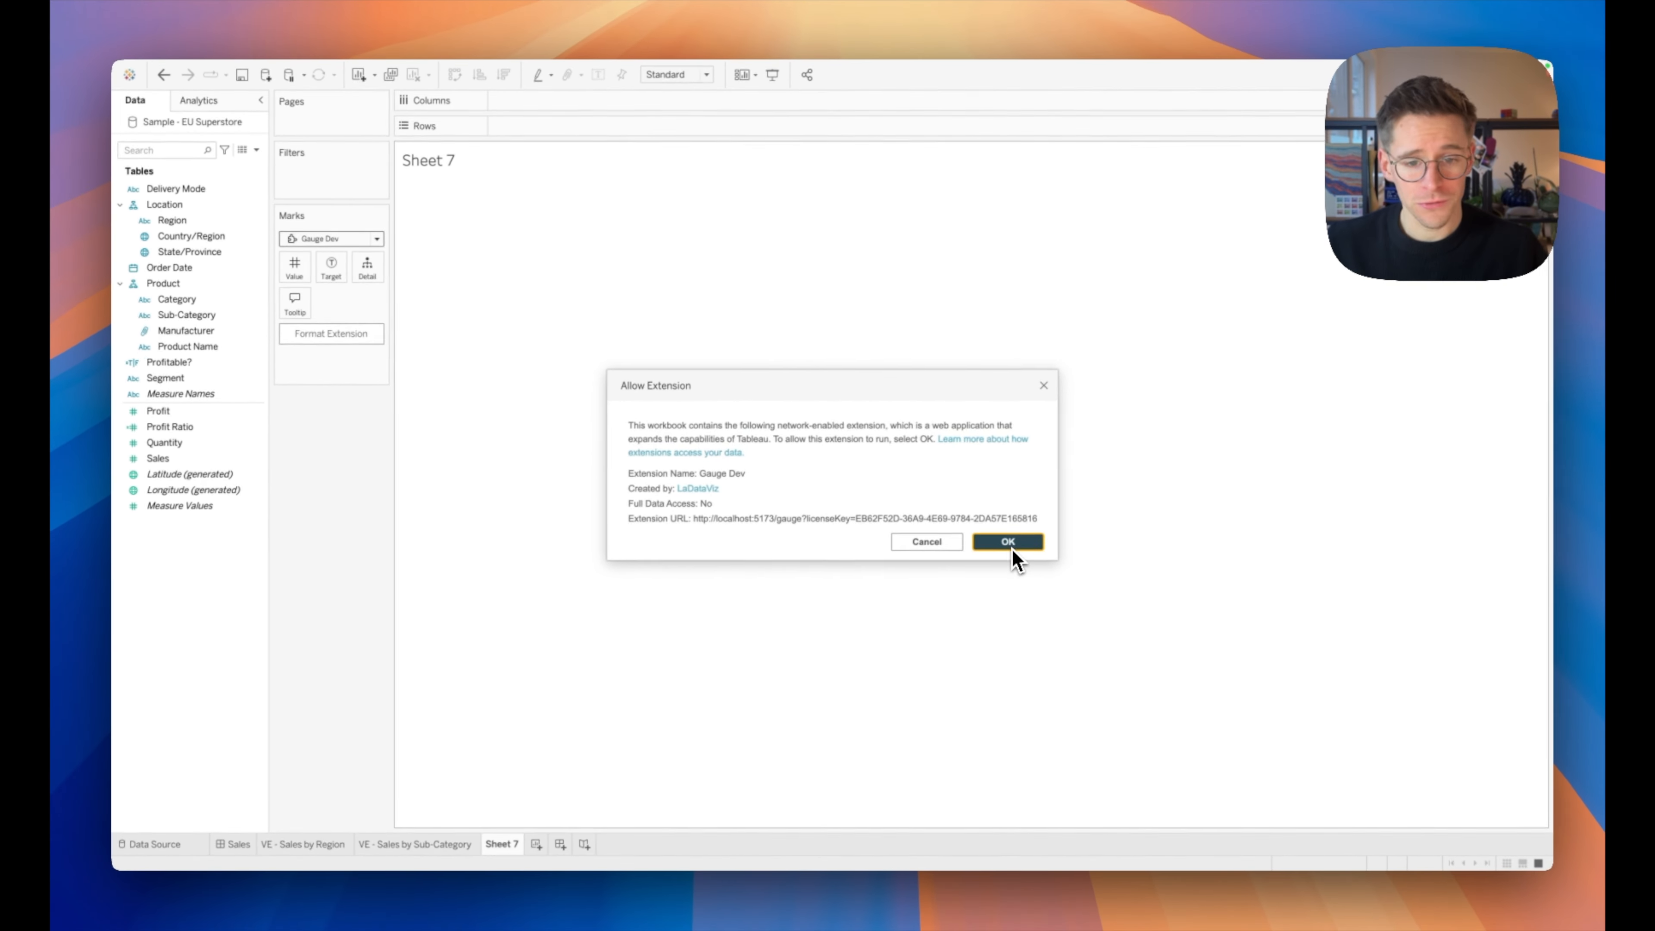
{"action": "left_click", "coordinate": [1010, 545]}
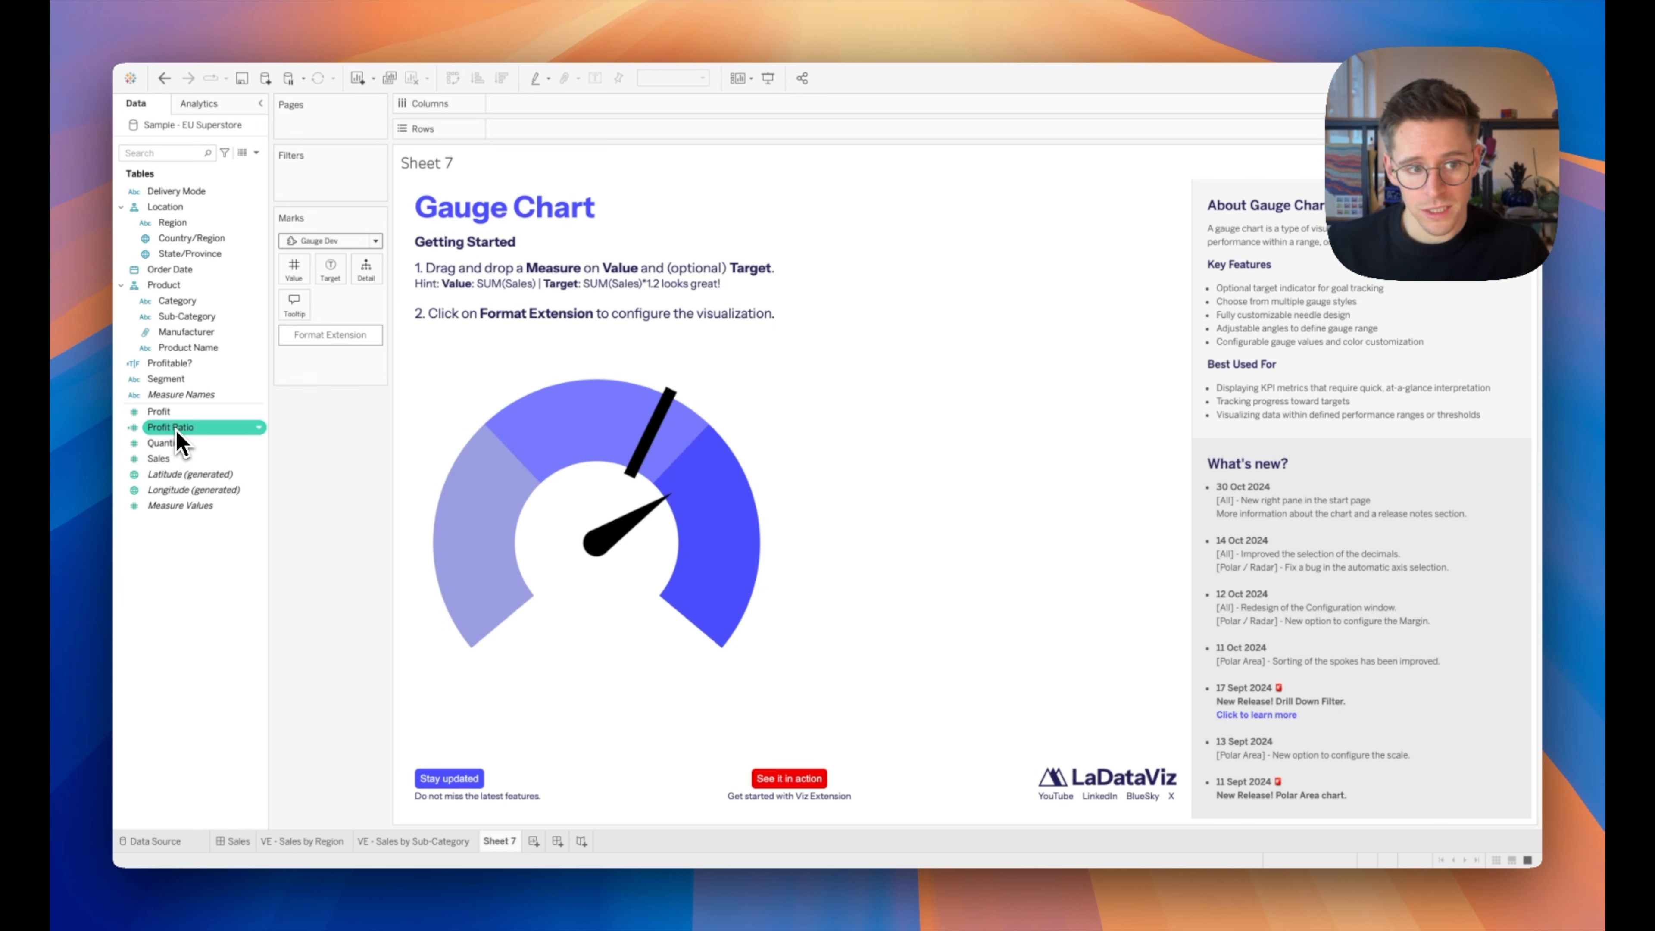
- Use Profit Ratio as the gauge's value and open the extension's configuration
{"action": "left_click_drag", "start_coordinate": [168, 438], "coordinate": [293, 273]}
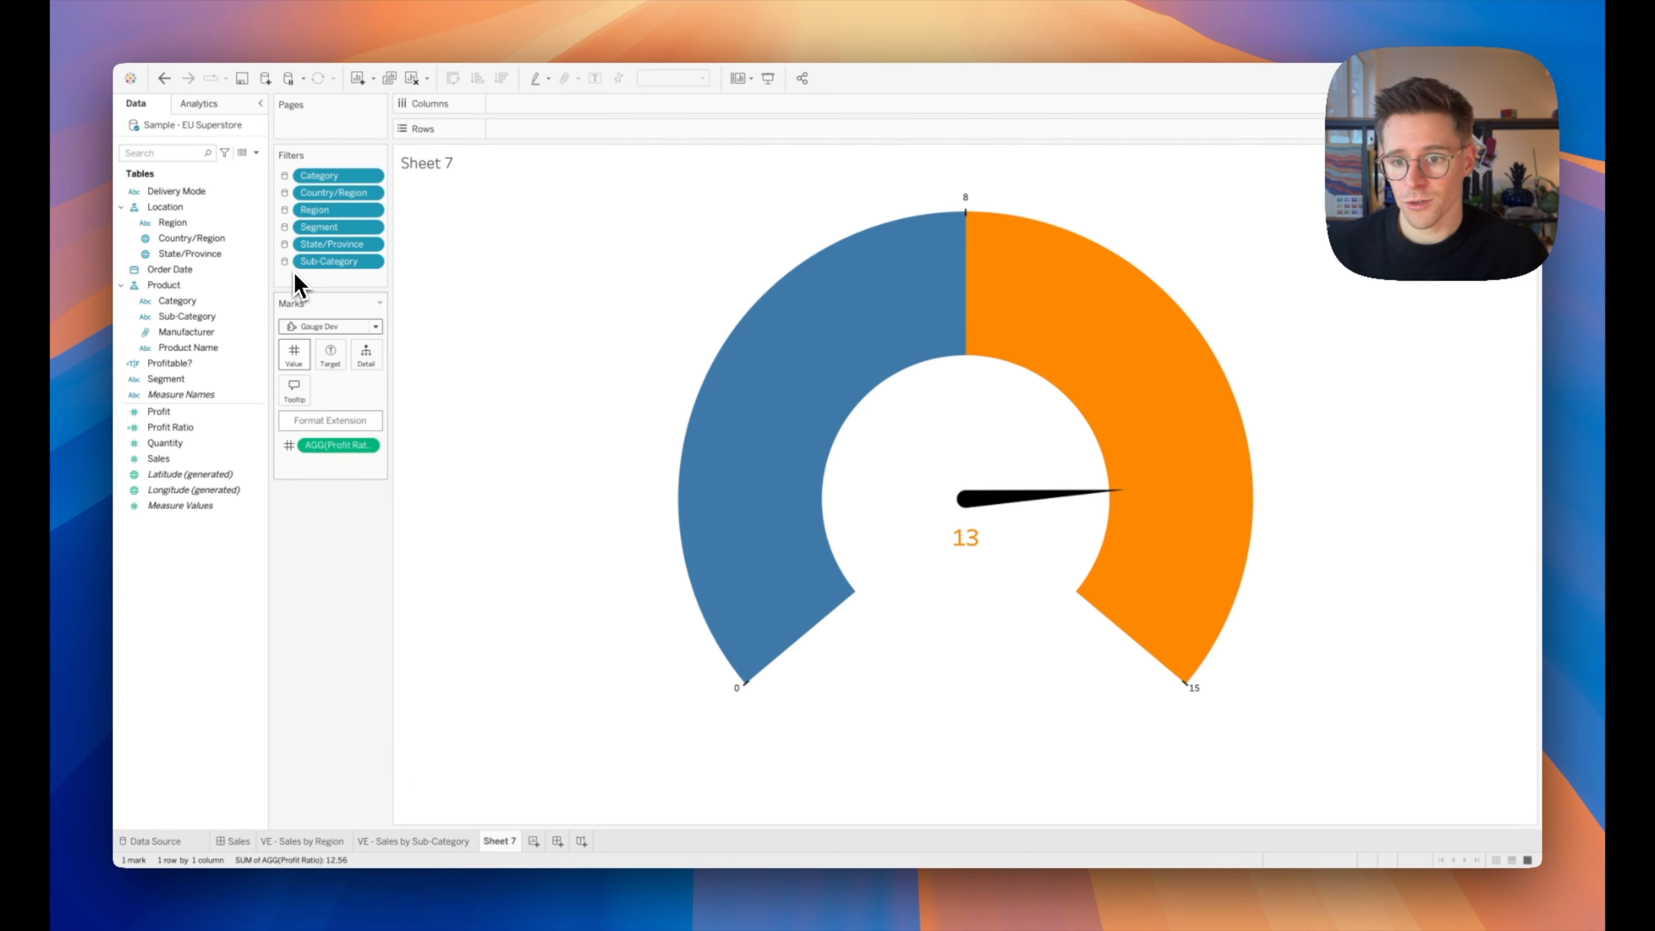
{"action": "left_click", "coordinate": [352, 428]}
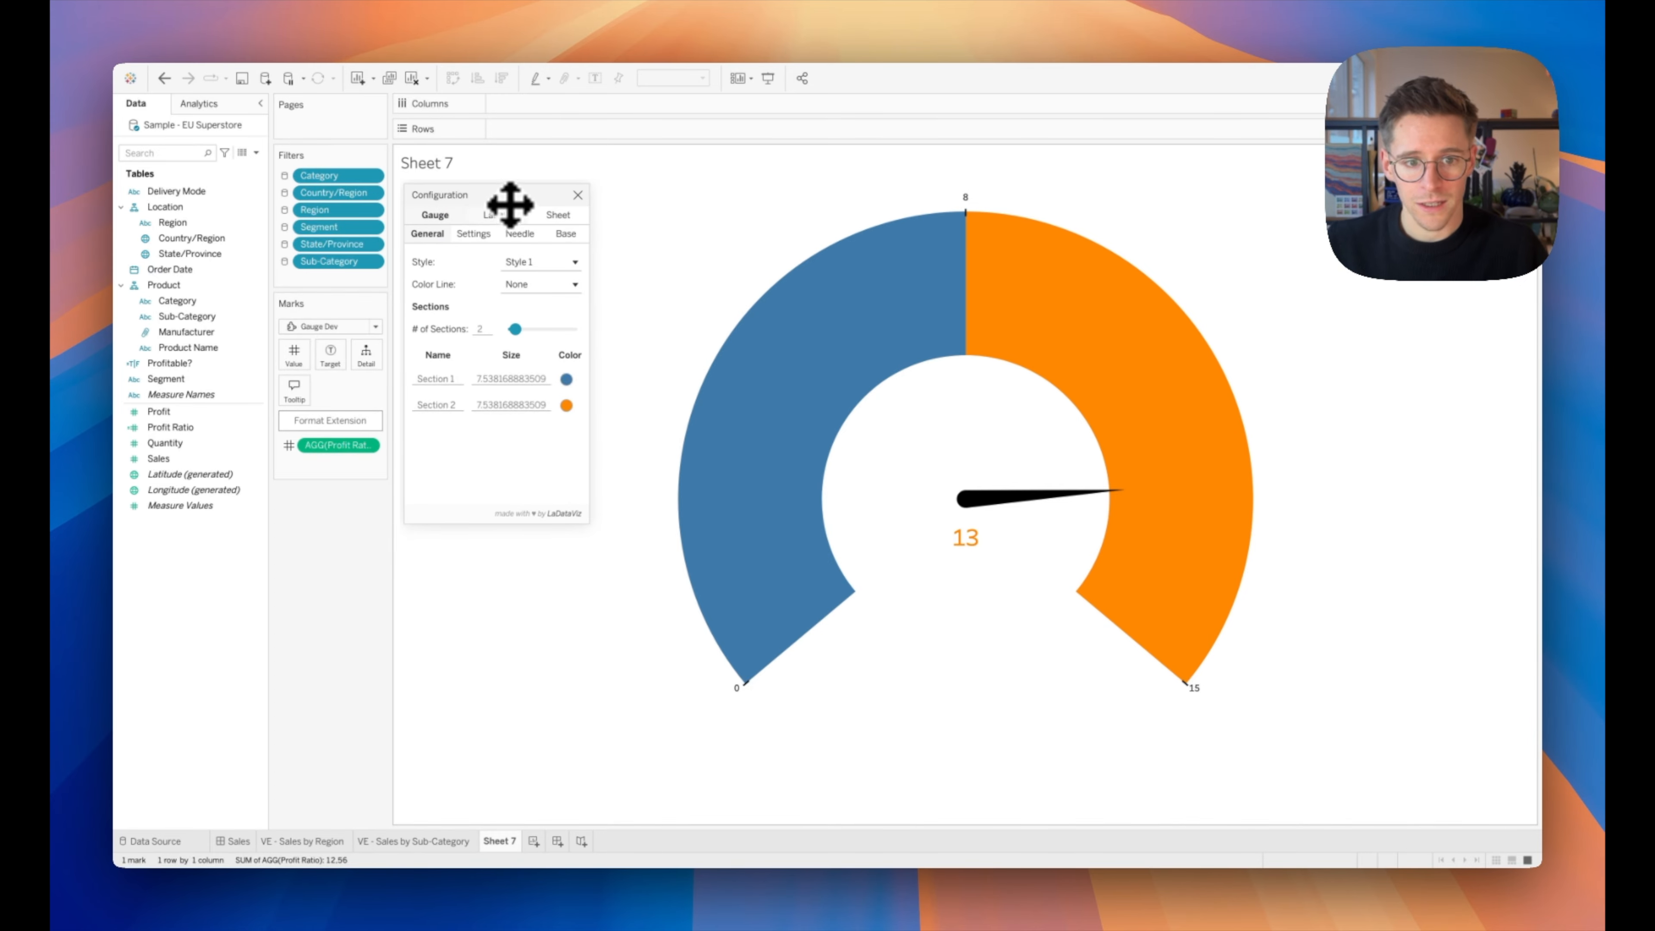
{"action": "left_click_drag", "start_coordinate": [511, 205], "coordinate": [520, 240]}
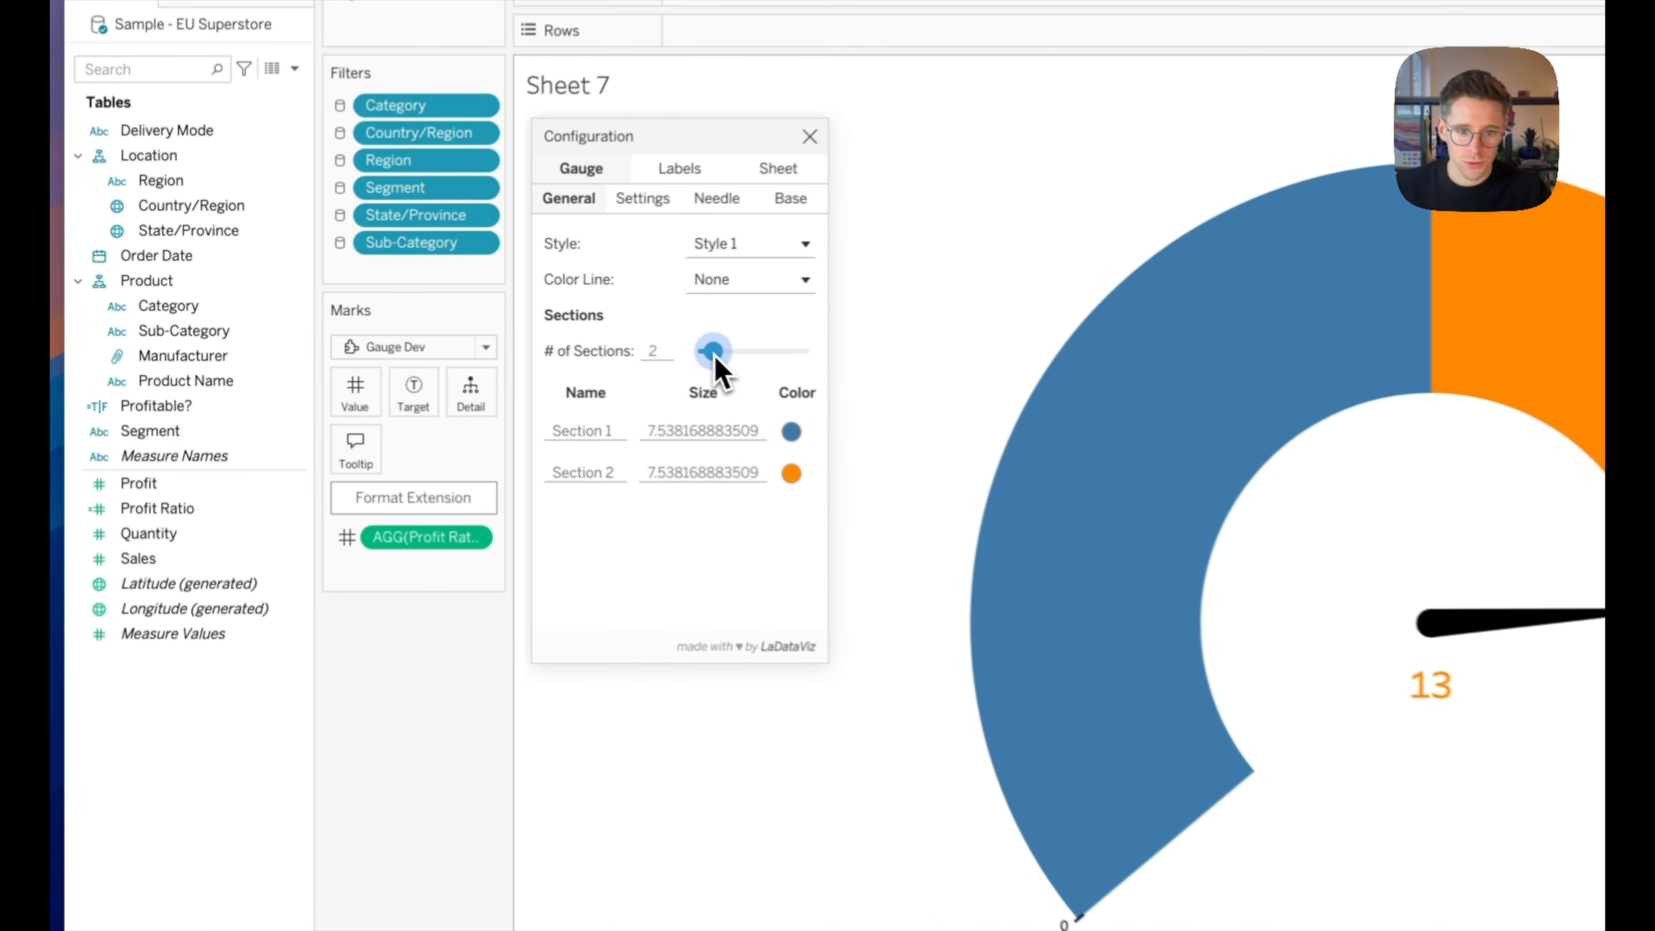
- Divide the gauge into 3 sections with sizes 5, 10 and 25
{"action": "left_click_drag", "start_coordinate": [526, 365], "coordinate": [535, 366]}
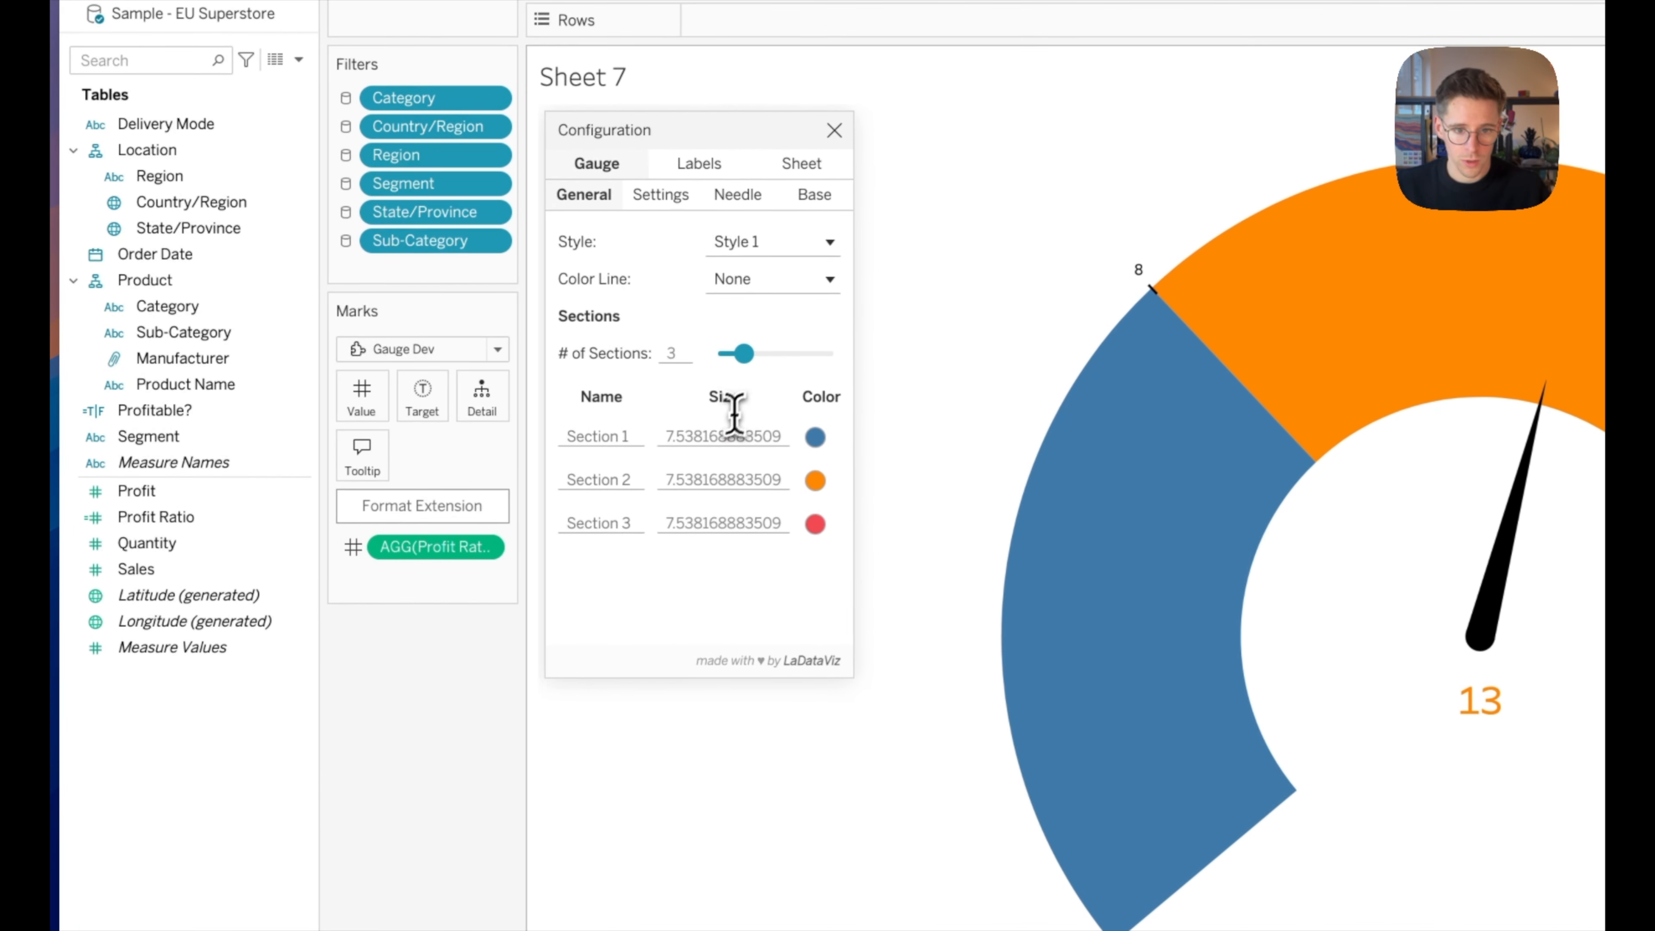
{"action": "double_click", "coordinate": [711, 435]}
{"action": "type", "text": "5"}
{"action": "left_click", "coordinate": [703, 480]}
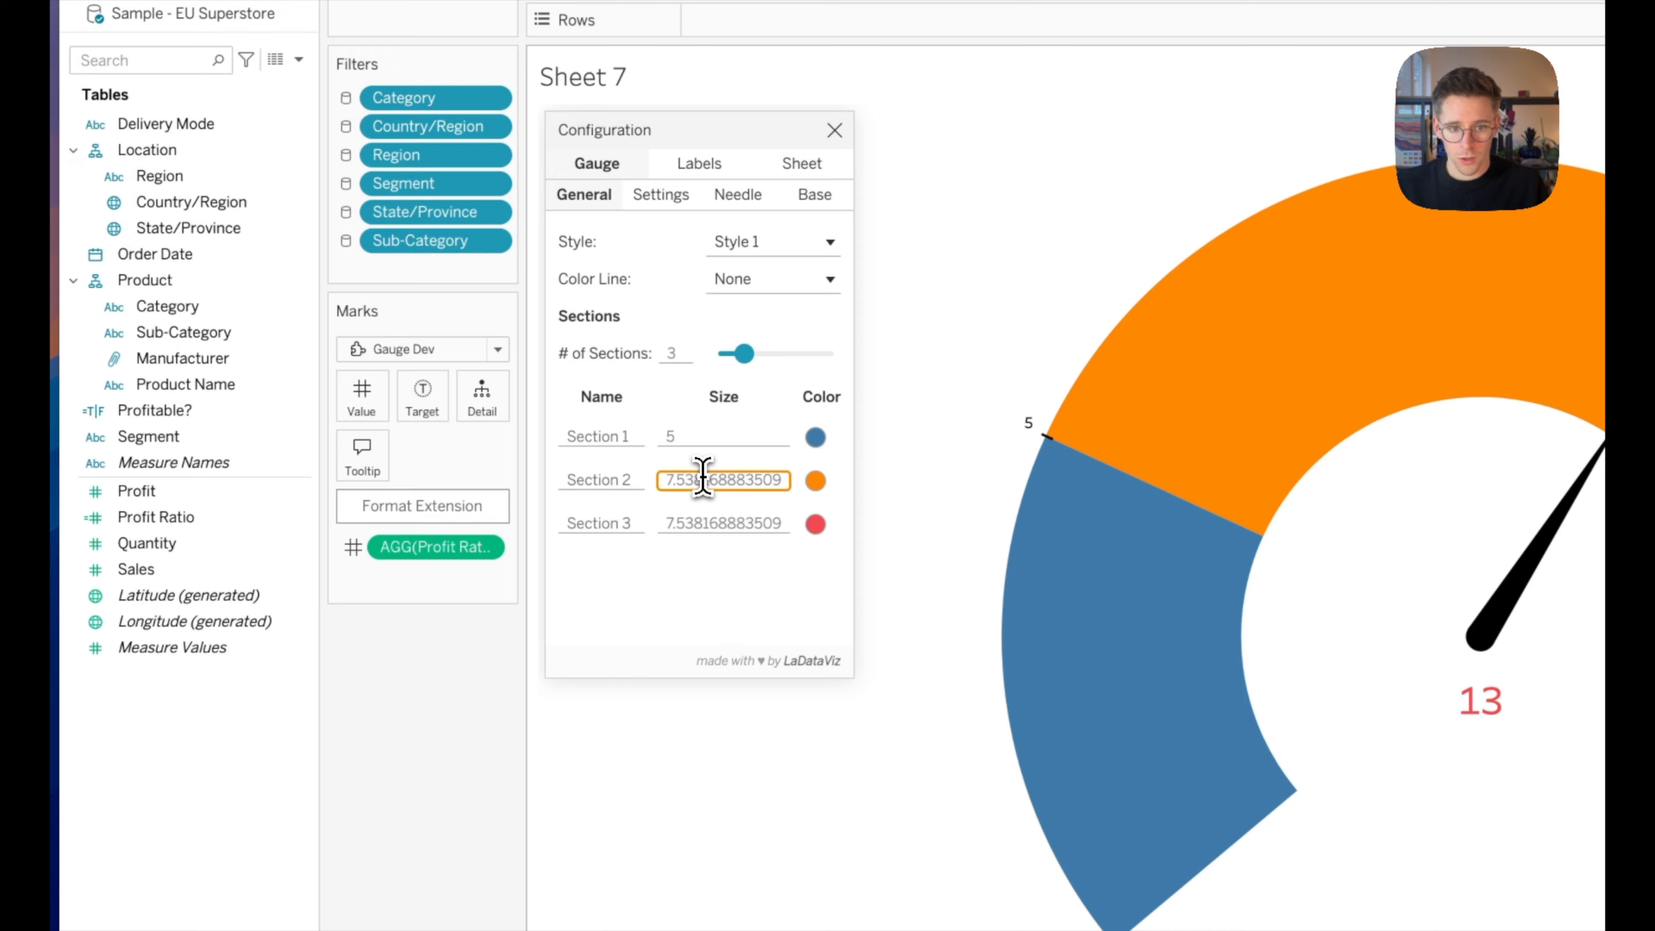
{"action": "type", "text": "10"}
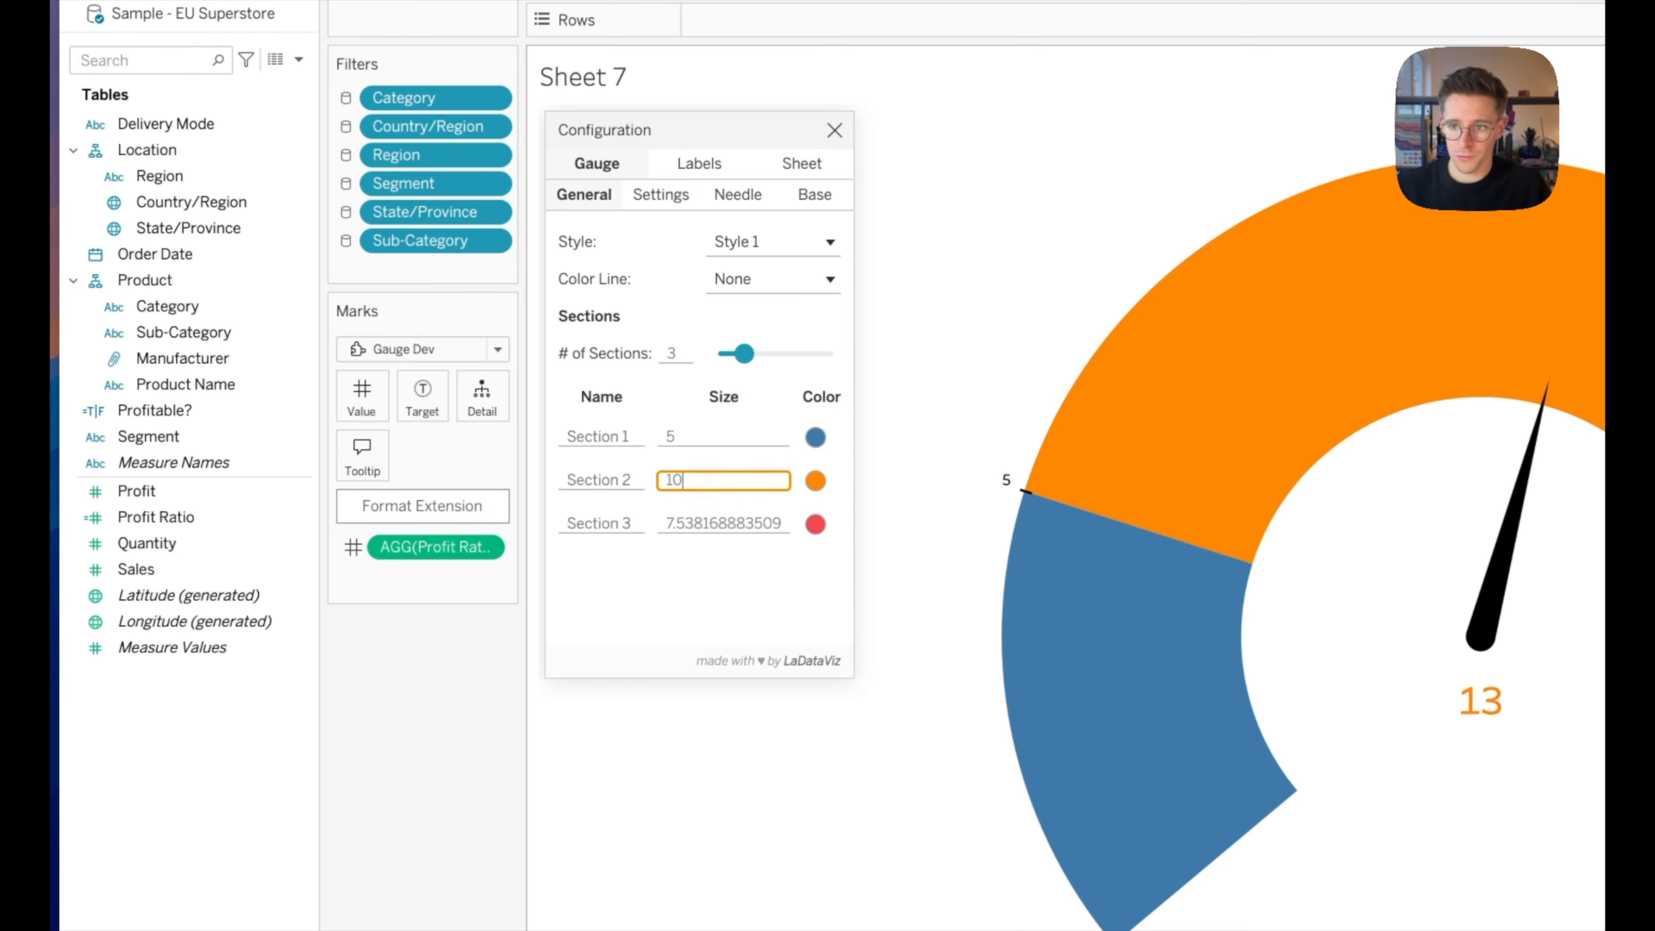
{"action": "type", "text": "25"}
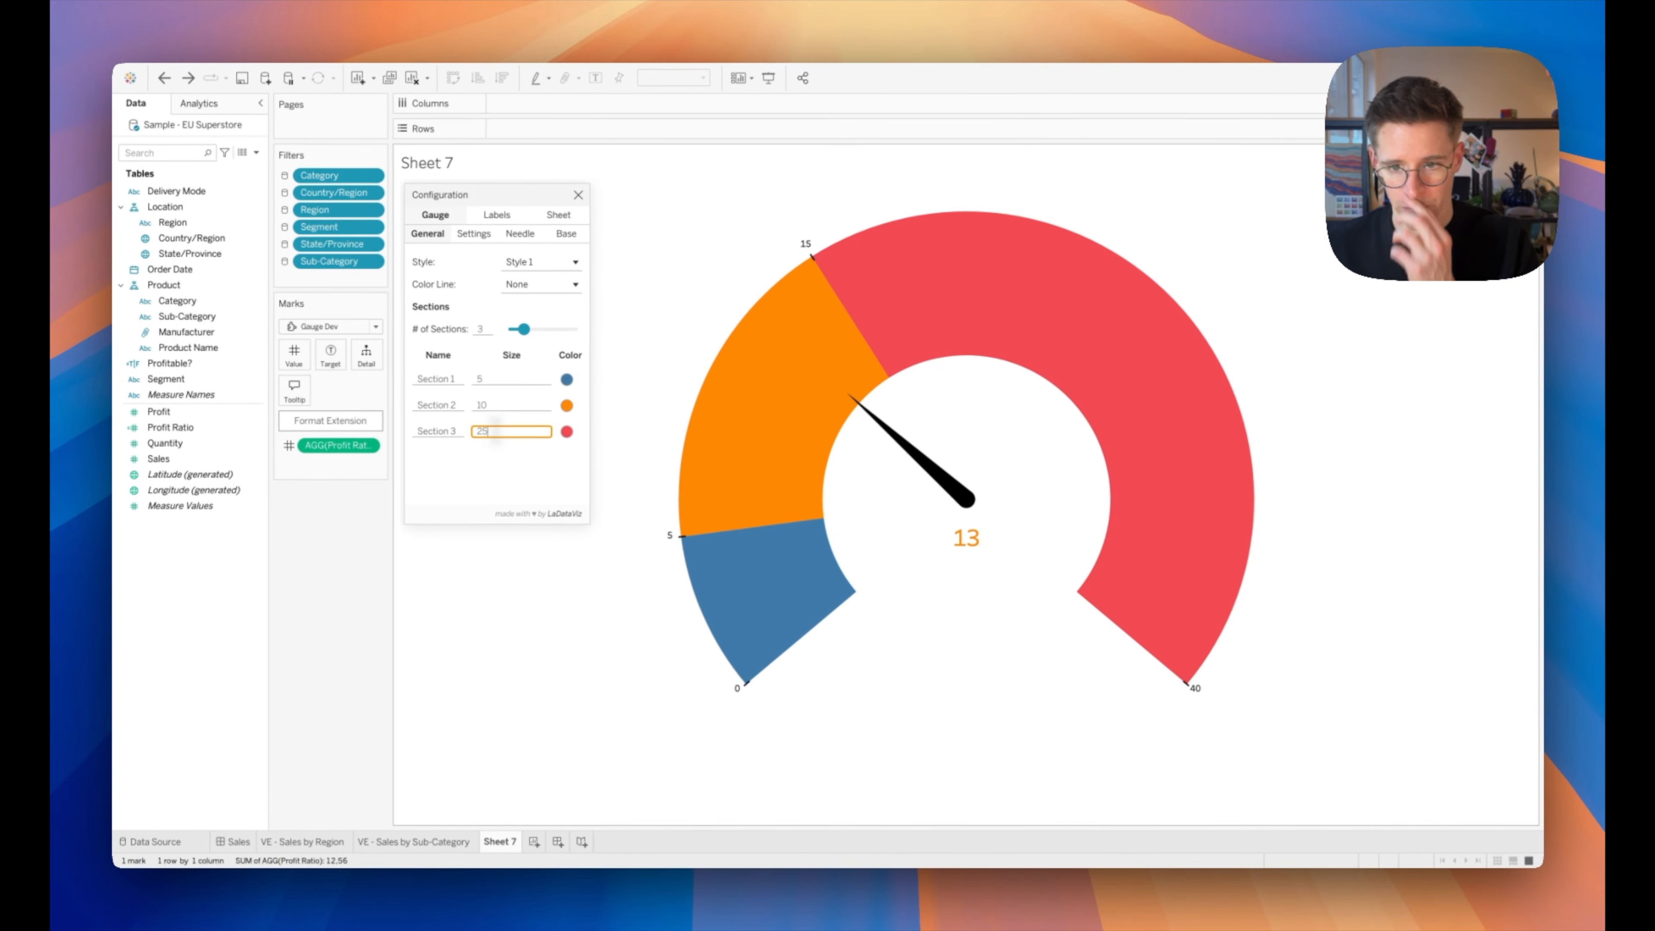
- Try the light pink custom color #e8c9c8 on Section 1 of the gauge
{"action": "left_click", "coordinate": [566, 380]}
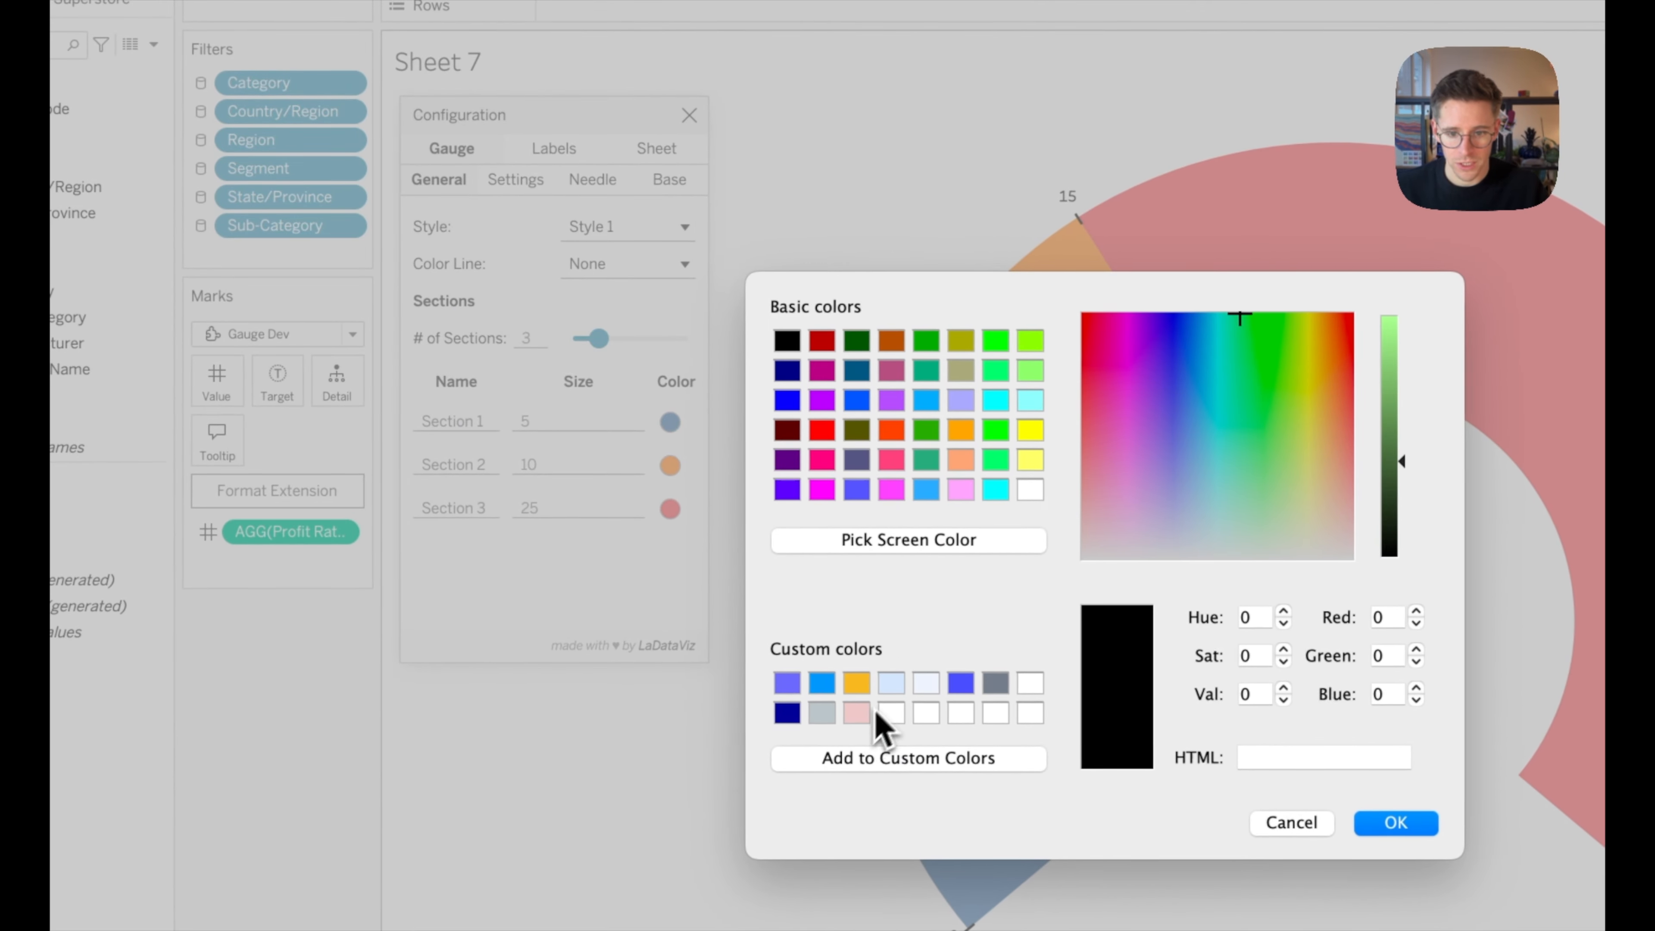
{"action": "left_click", "coordinate": [858, 714]}
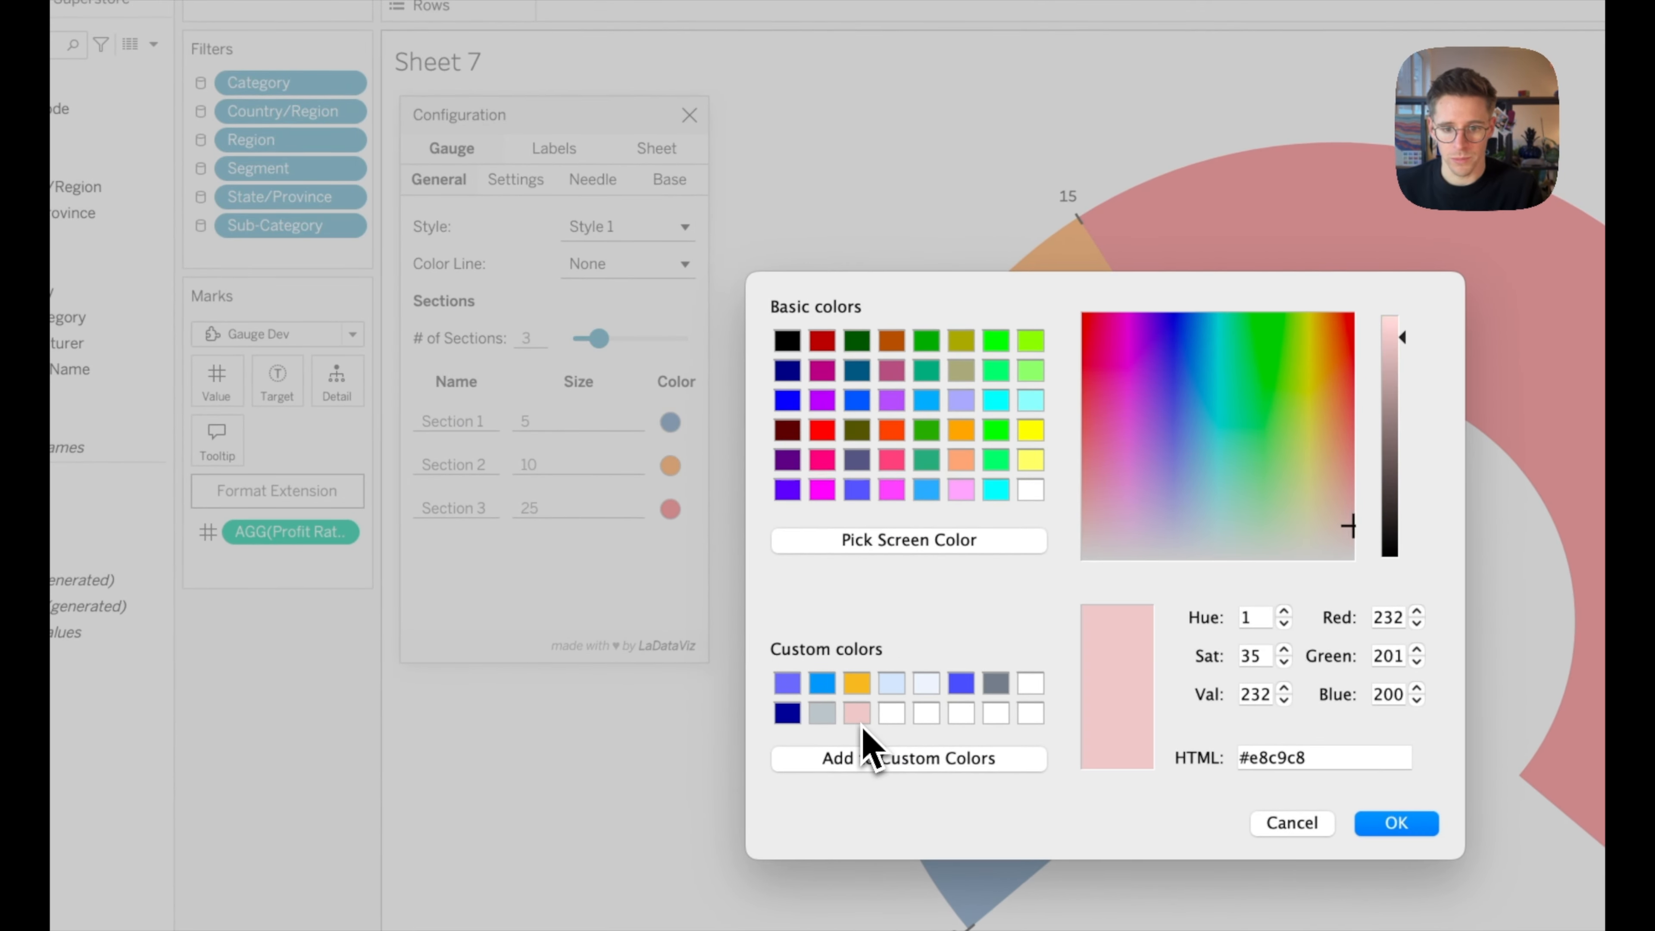
{"action": "key", "text": "Return"}
- Color gauge Section 1 red (#ff0000), Section 2 with the custom gray and Section 3 with the custom bright blue
{"action": "left_click", "coordinate": [671, 425]}
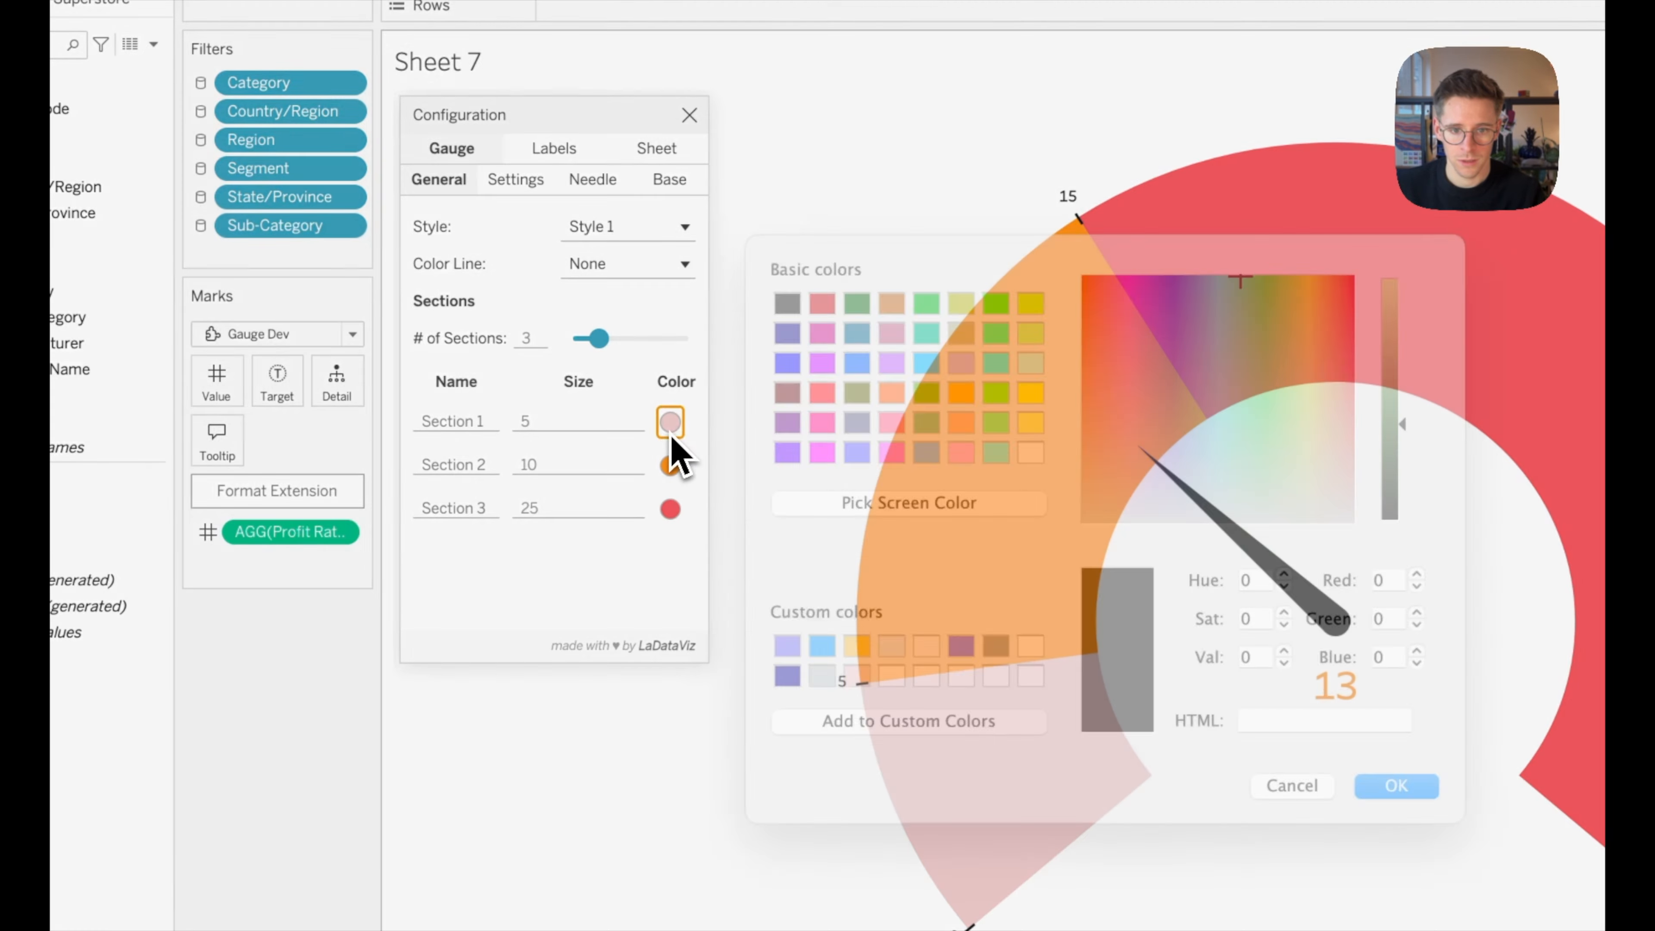
{"action": "left_click", "coordinate": [825, 434]}
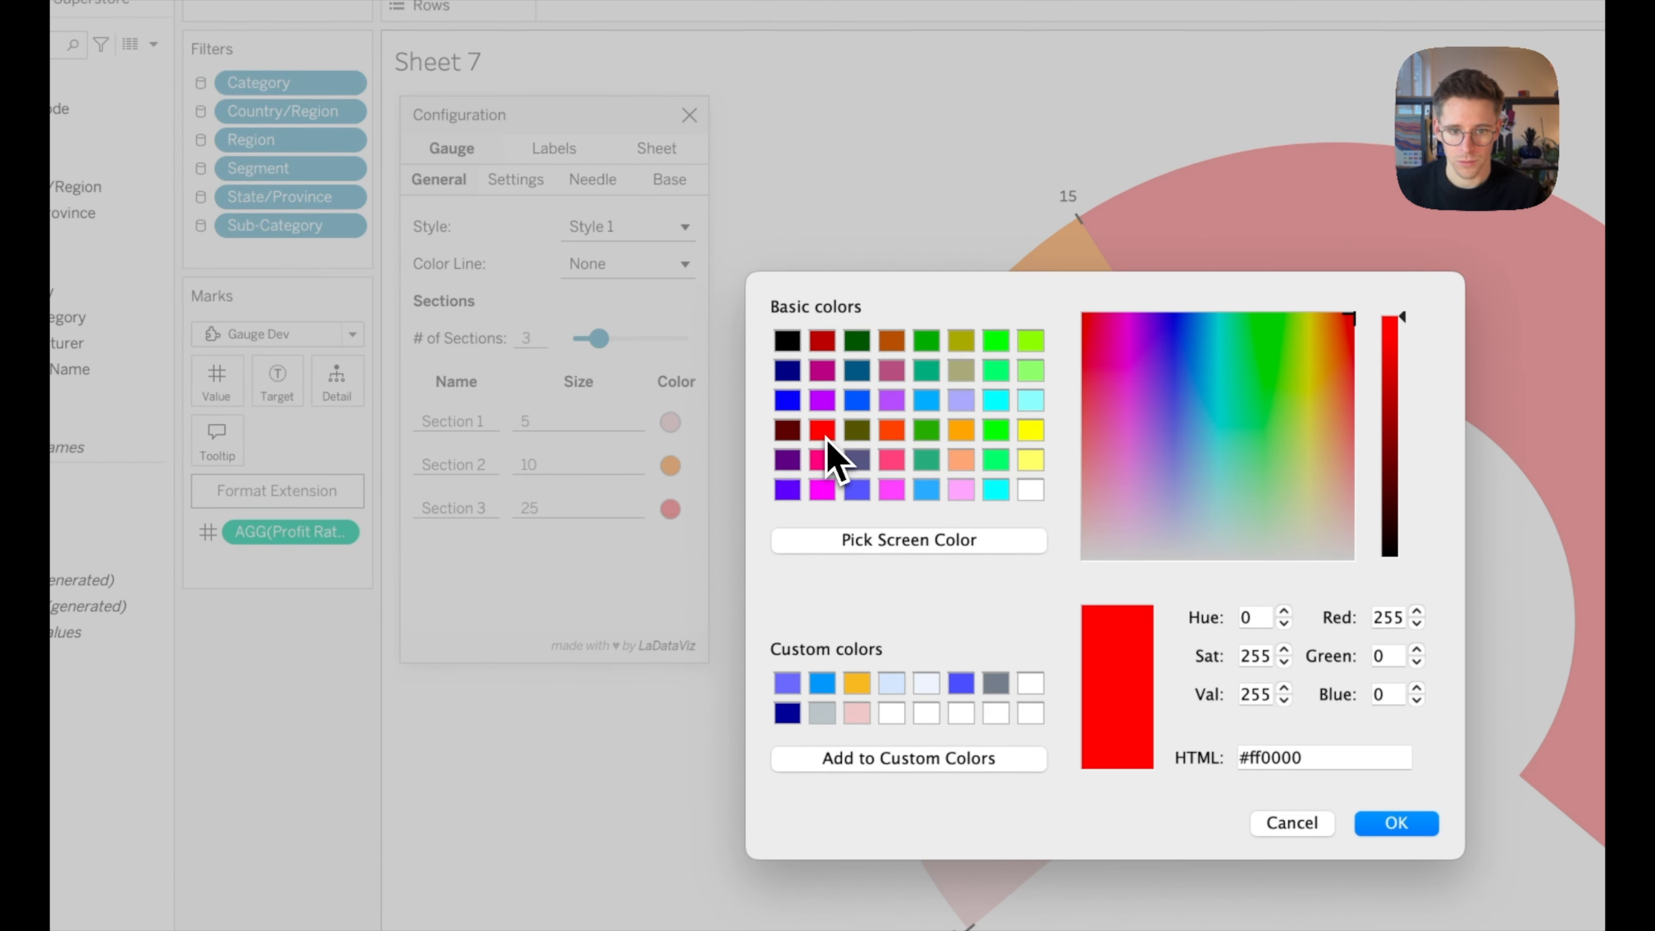
{"action": "key", "text": "Return"}
{"action": "left_click", "coordinate": [670, 466]}
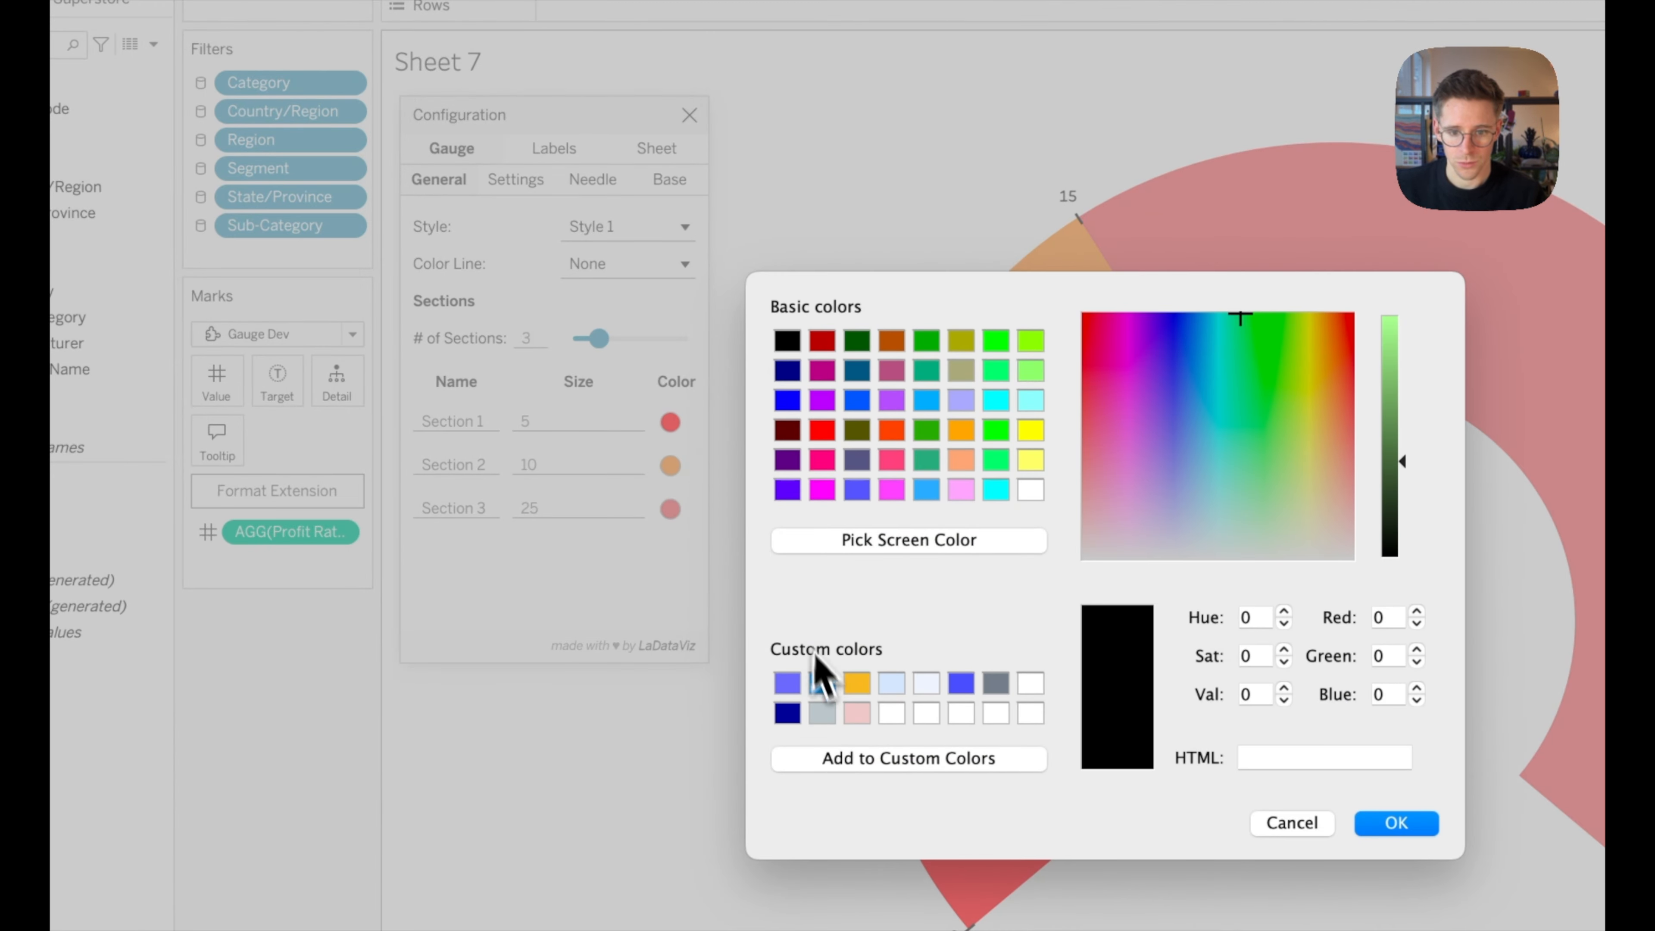
{"action": "left_click", "coordinate": [821, 713]}
{"action": "key", "text": "Return"}
{"action": "left_click", "coordinate": [670, 509]}
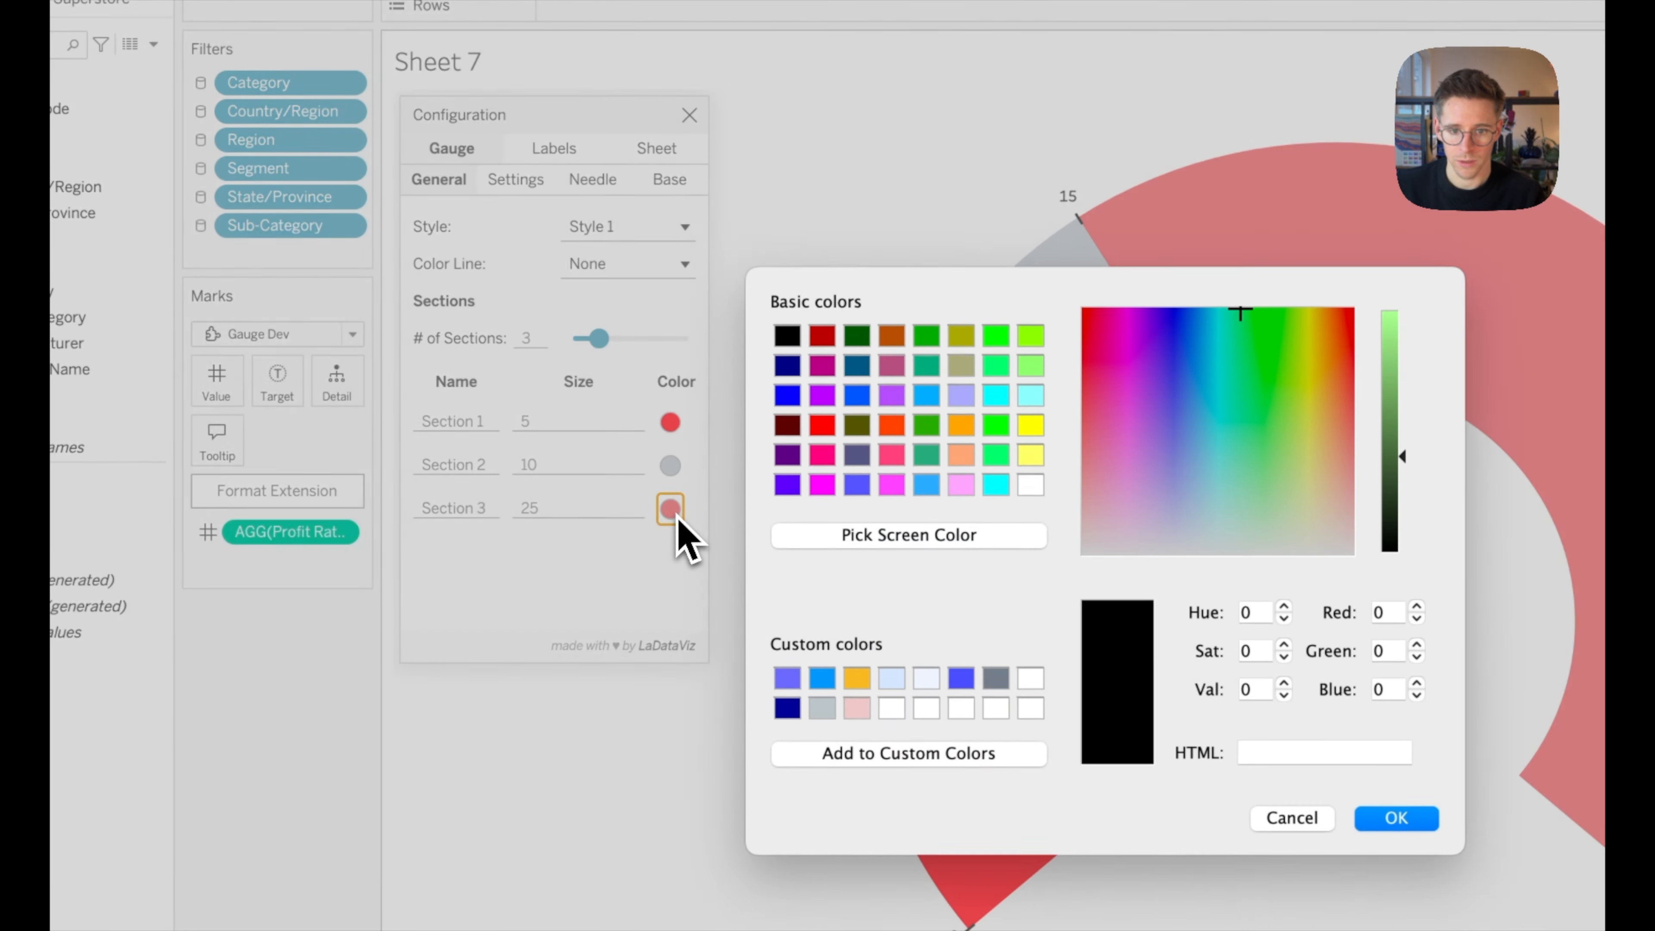
{"action": "left_click", "coordinate": [822, 682]}
{"action": "key", "text": "Return"}
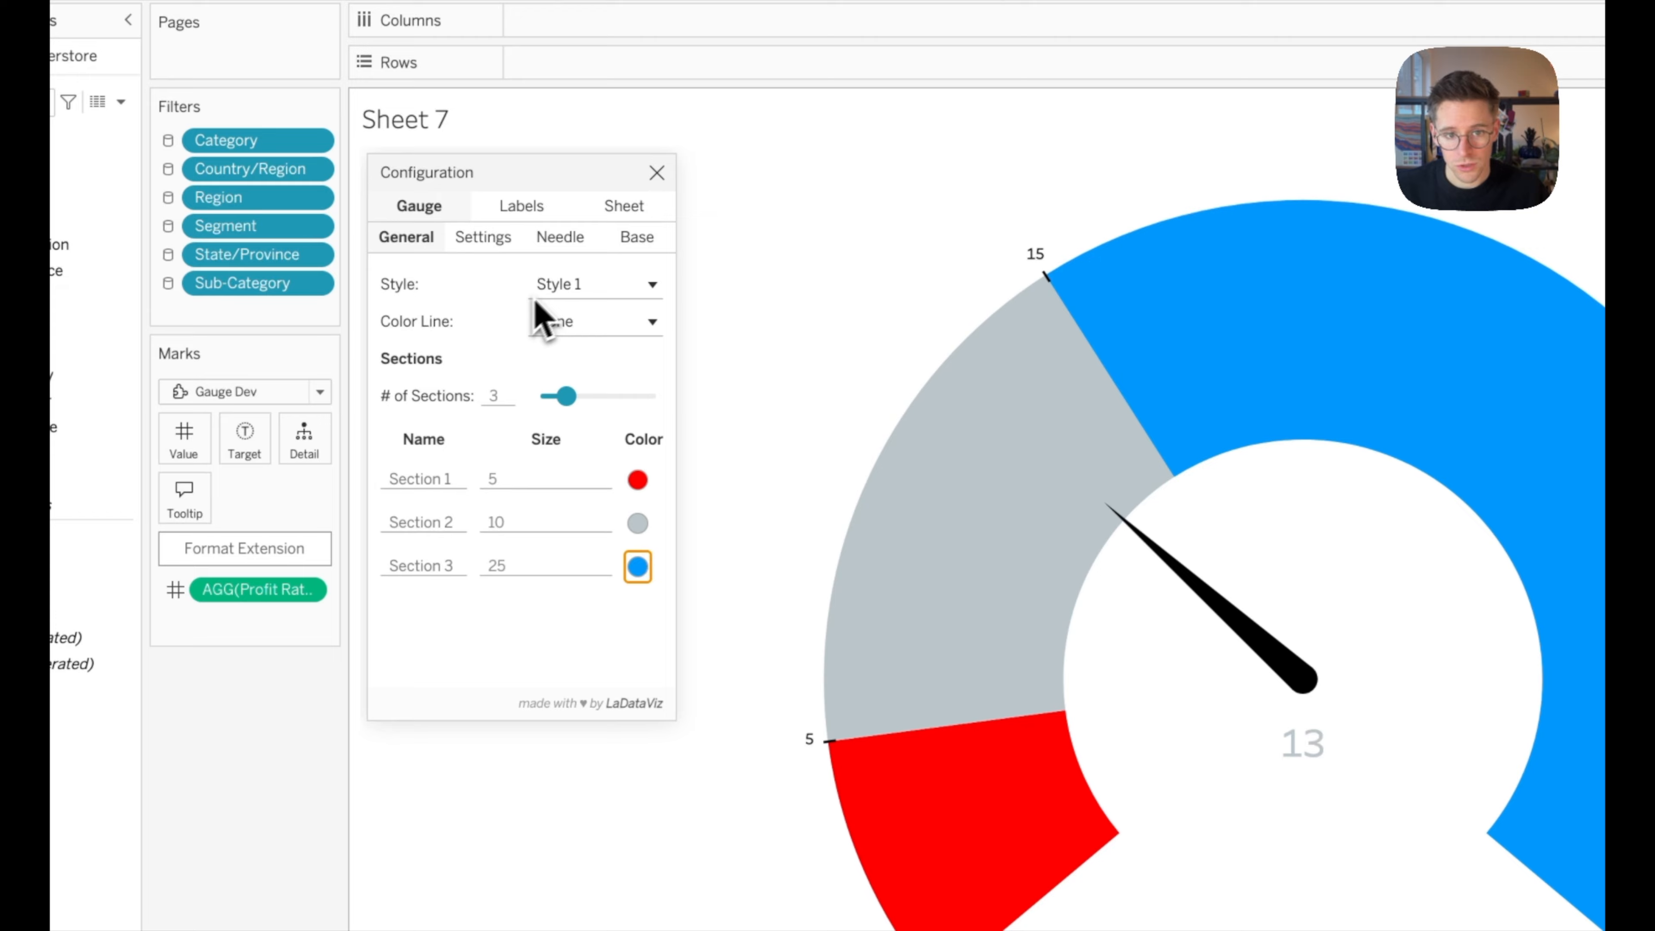
- Apply Style 3 to the gauge and add a % suffix to its score and tick labels
{"action": "left_click", "coordinate": [573, 284]}
{"action": "left_click", "coordinate": [567, 345]}
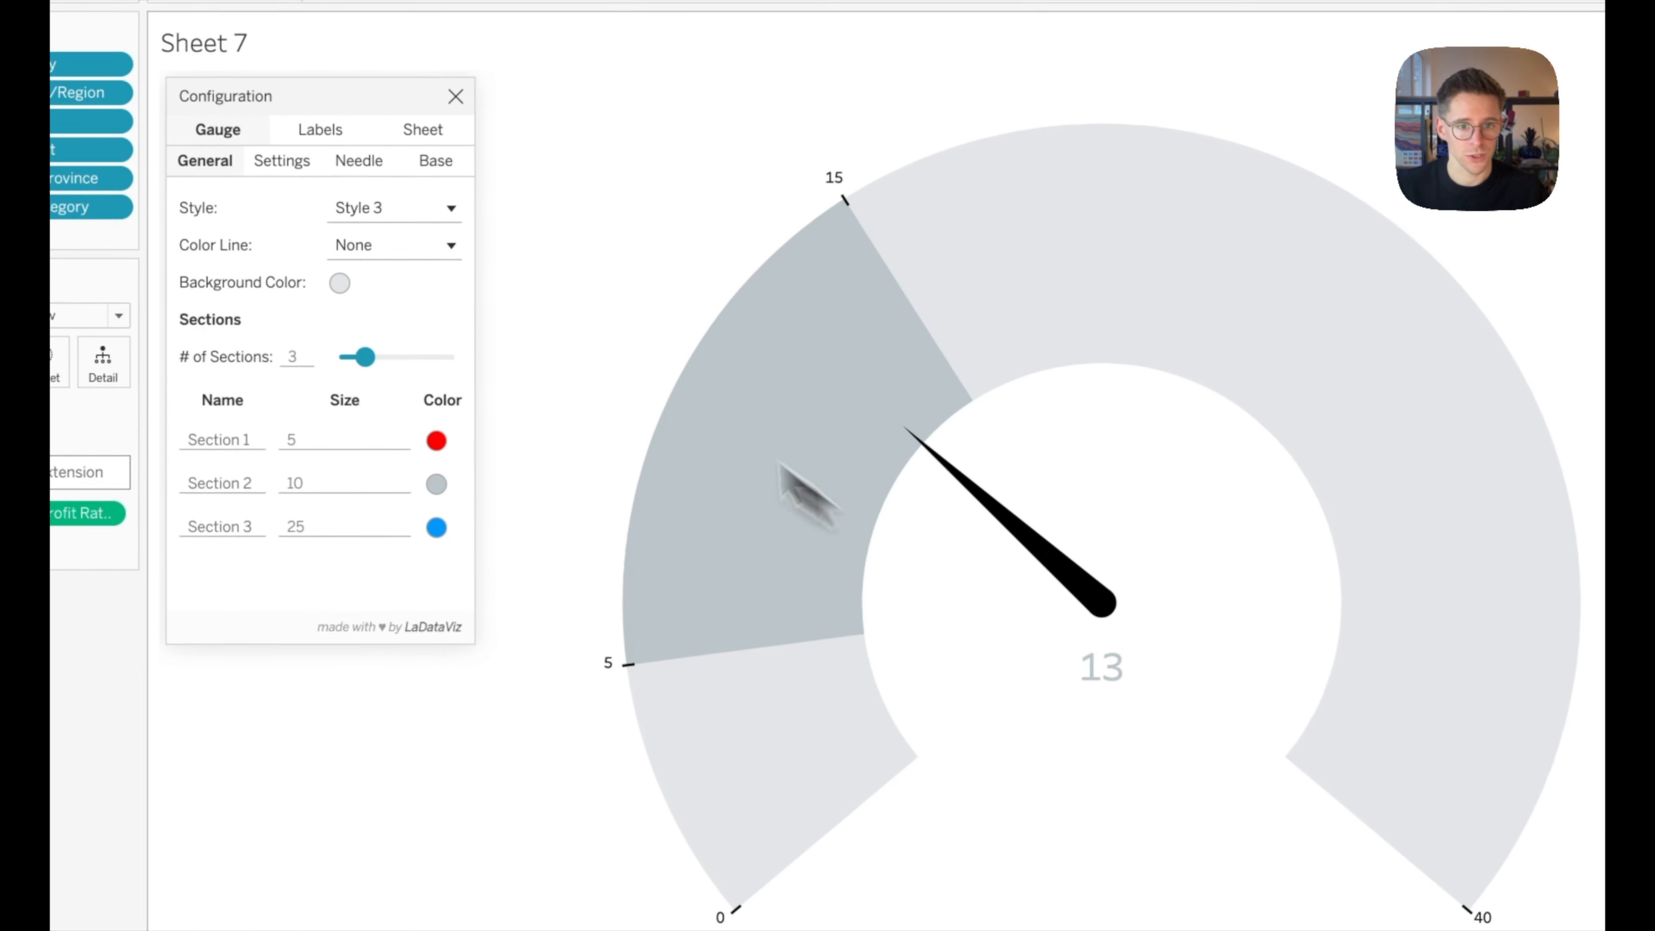
{"action": "left_click", "coordinate": [319, 129]}
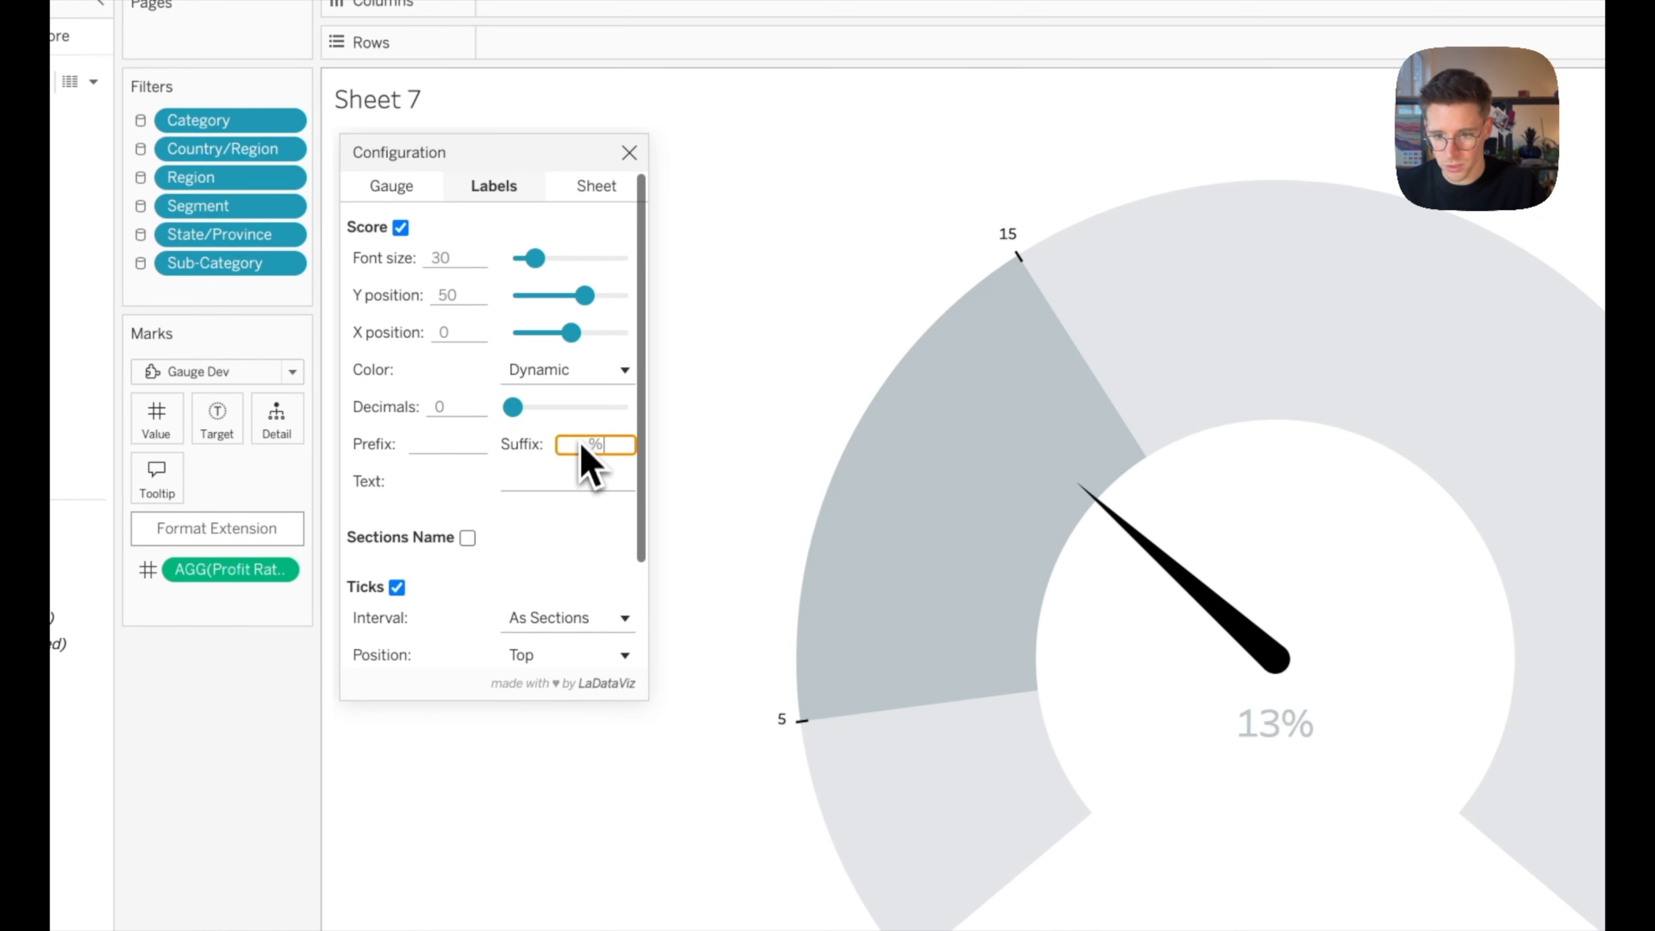
{"action": "scroll", "coordinate": [547, 555], "scroll_direction": "down", "scroll_amount": 2}
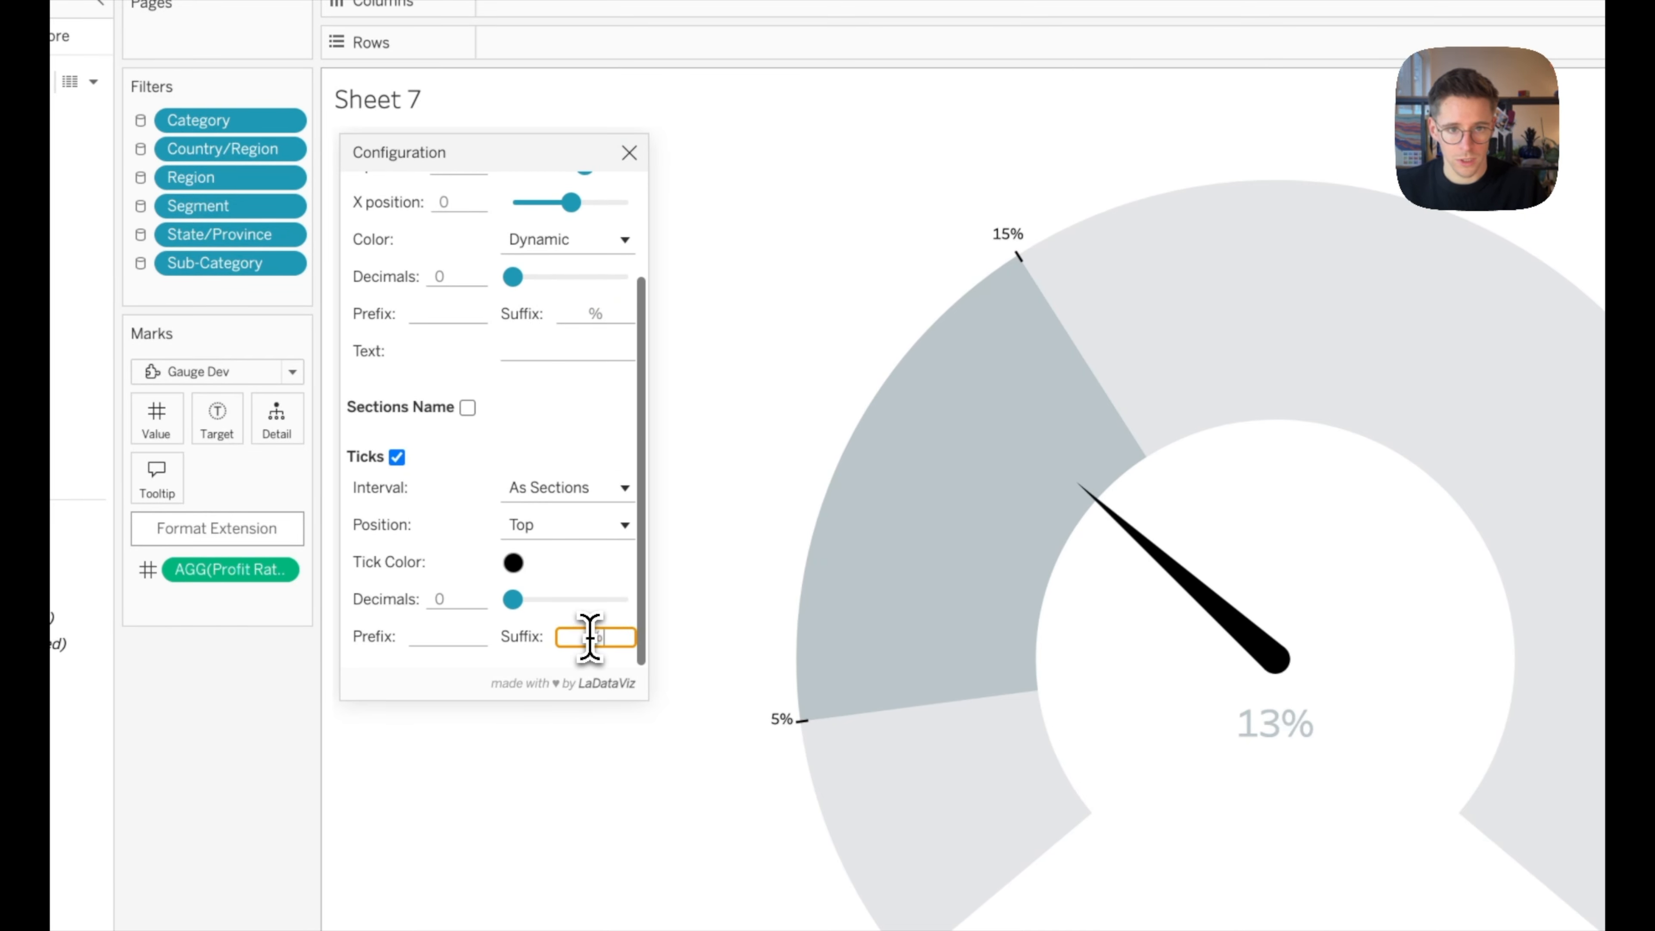
{"action": "scroll", "coordinate": [557, 429], "scroll_direction": "up", "scroll_amount": 3}
{"action": "scroll", "coordinate": [557, 428], "scroll_direction": "down", "scroll_amount": 3}
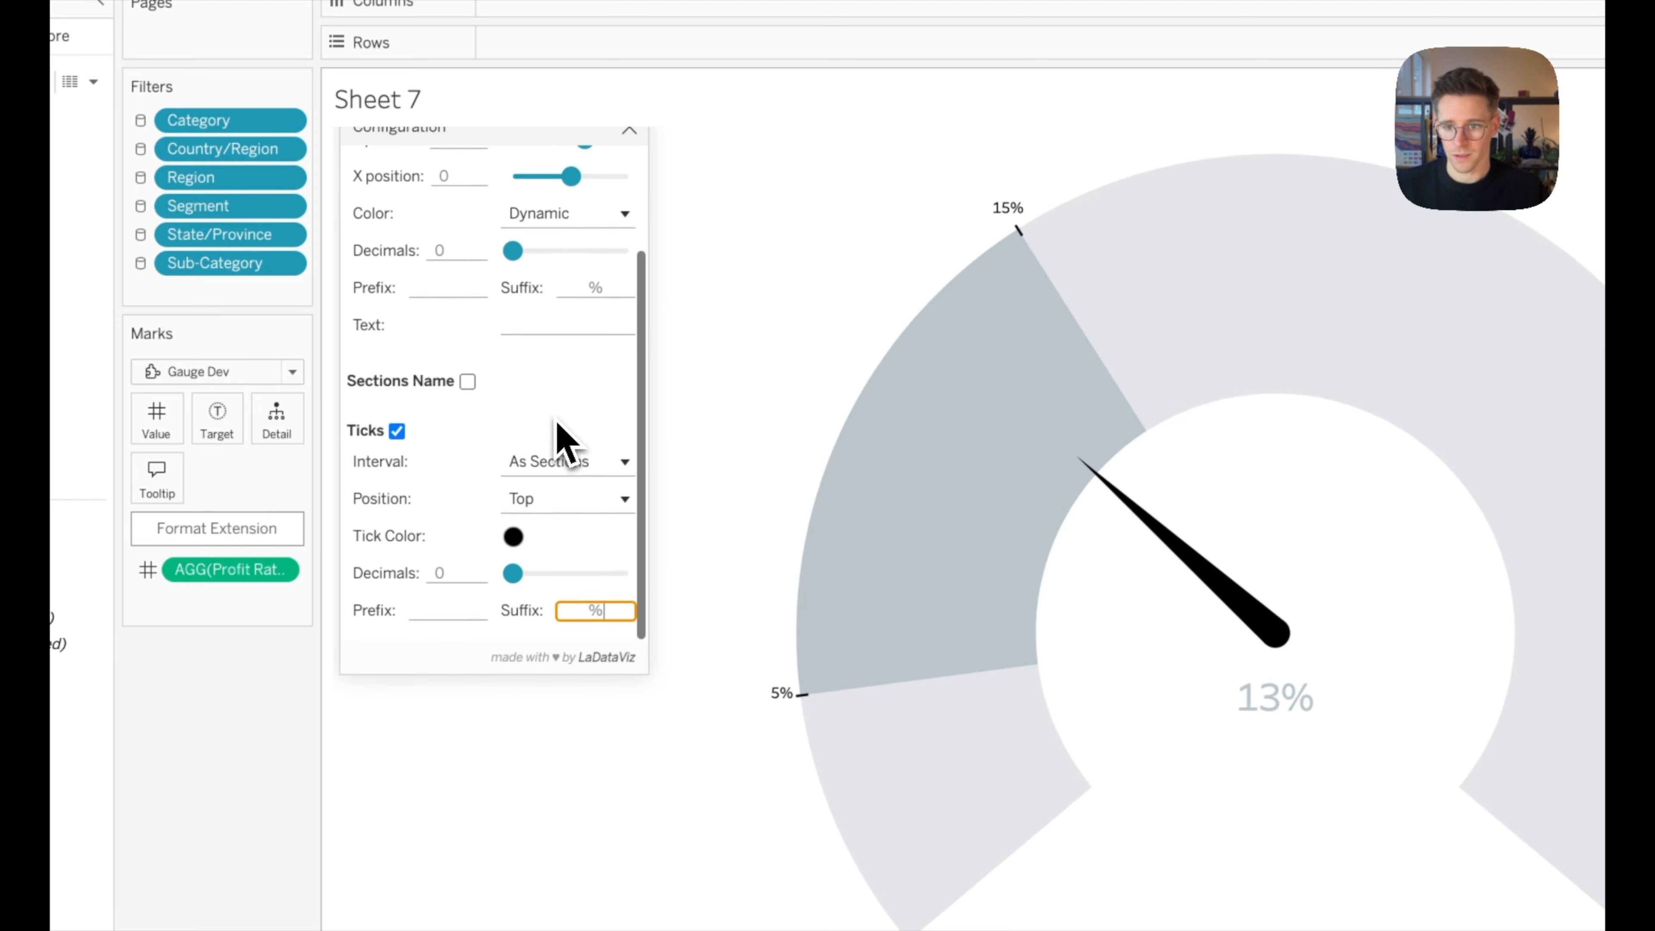
{"action": "left_click", "coordinate": [629, 153]}
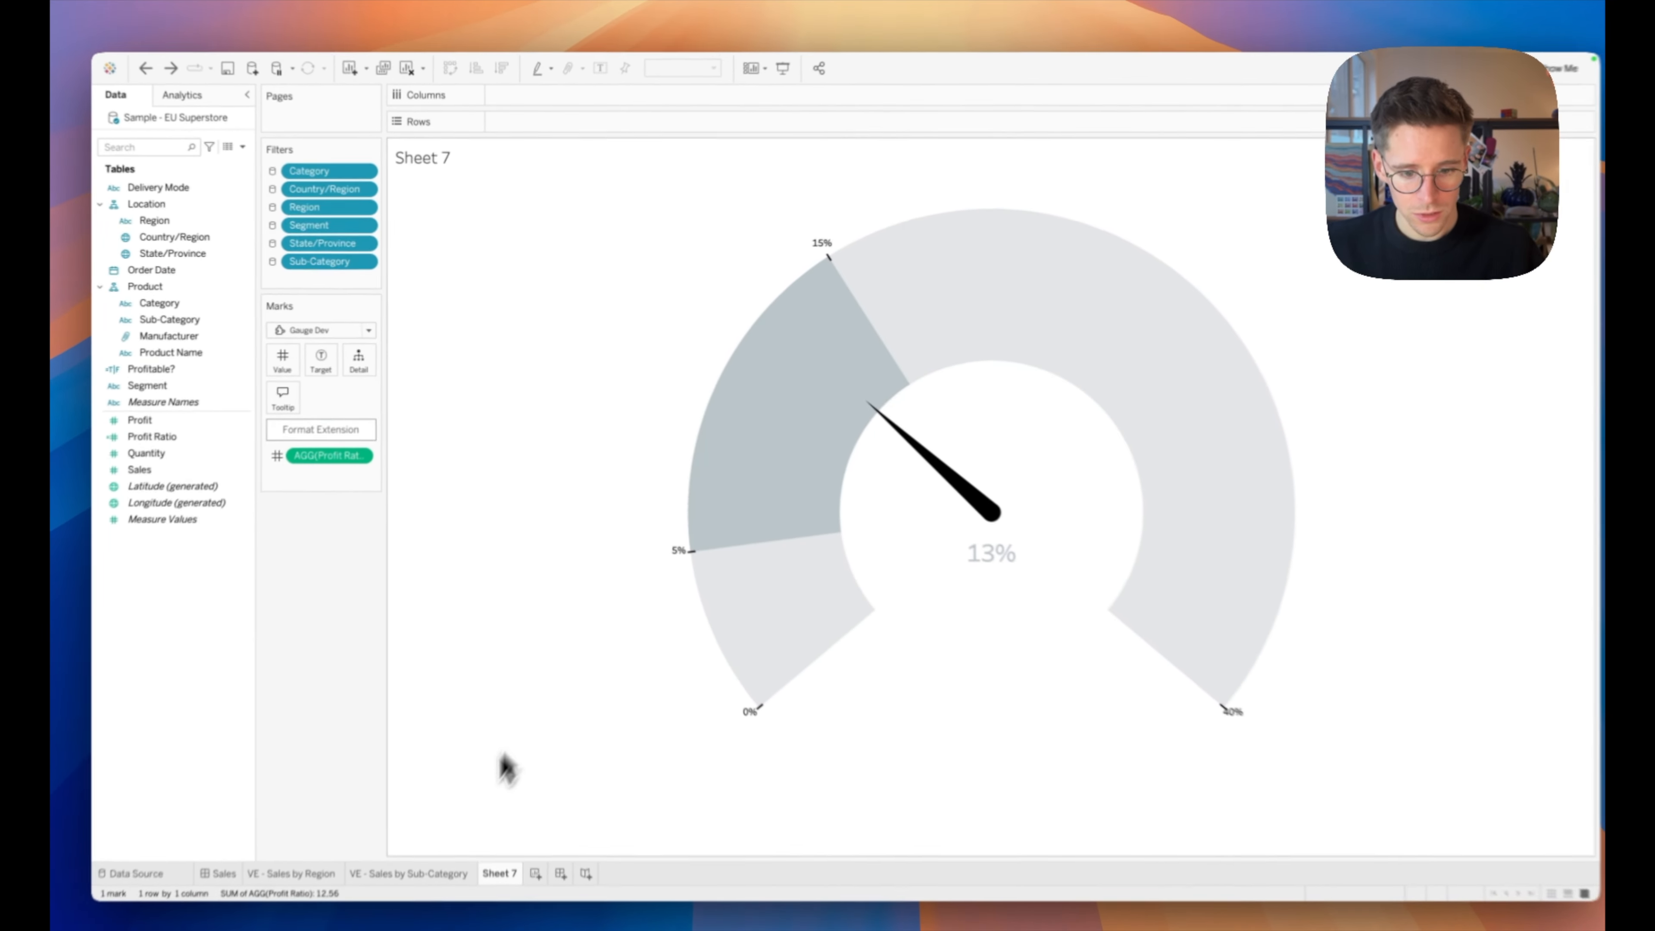
- Rename the gauge worksheet as VE - Profit Ratio
{"action": "double_click", "coordinate": [496, 845]}
{"action": "type", "text": "VE - Profit Ratio"}
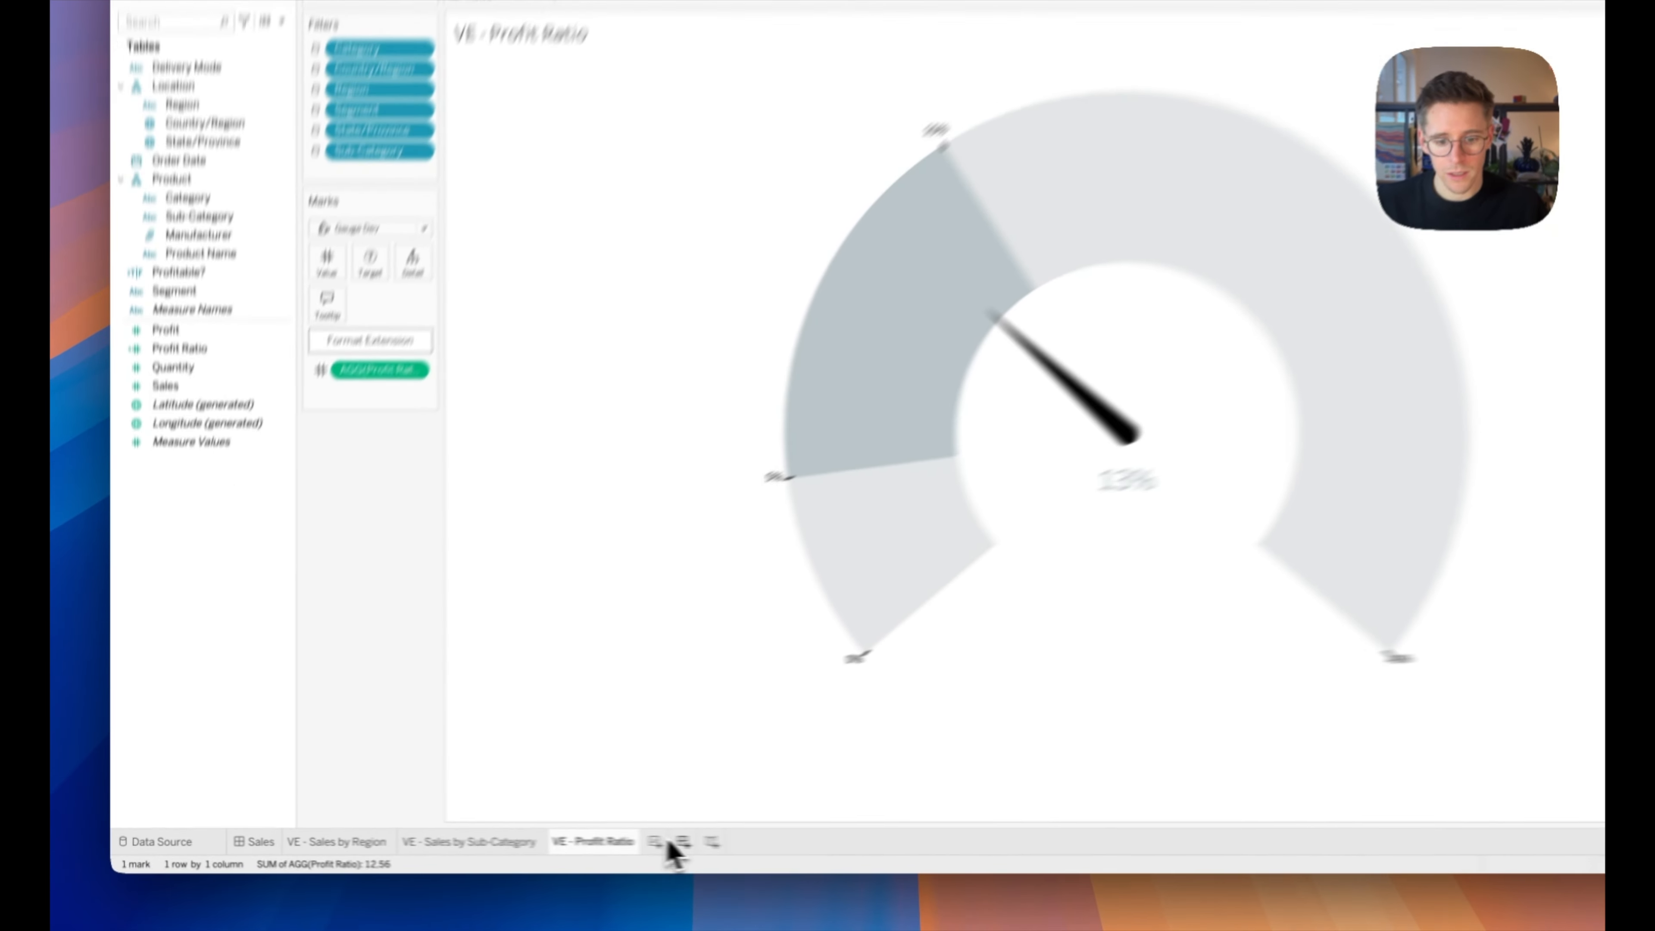
- Create a new dashboard and set its fixed width to 1300 px
{"action": "left_click", "coordinate": [593, 841]}
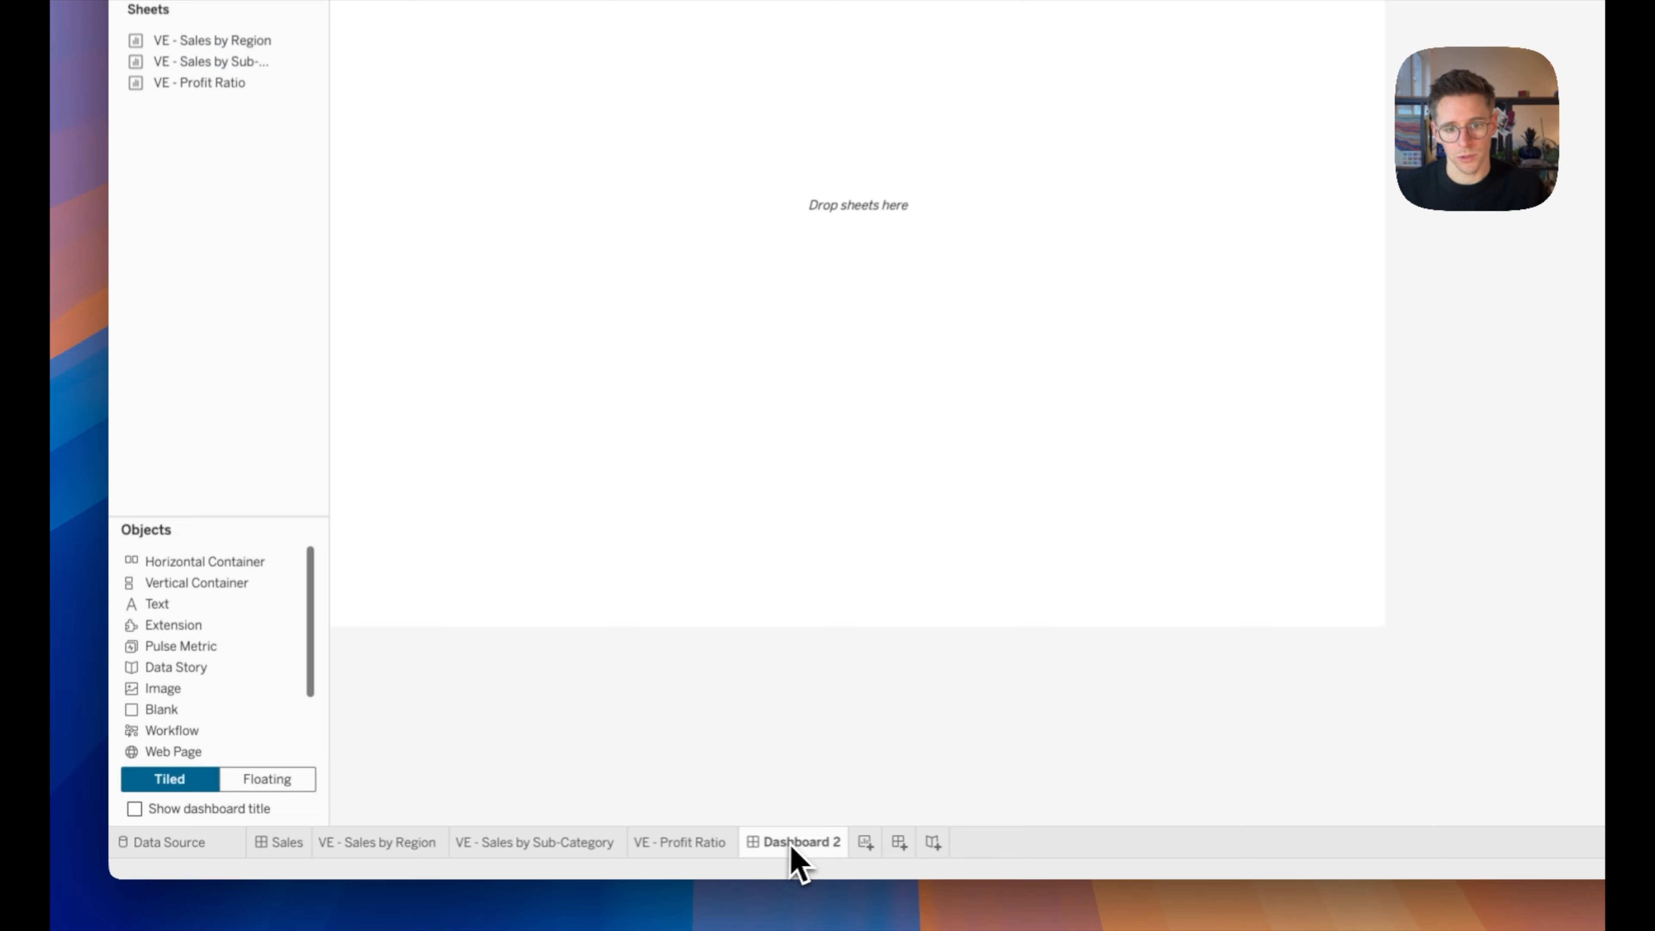
{"action": "left_click", "coordinate": [236, 253]}
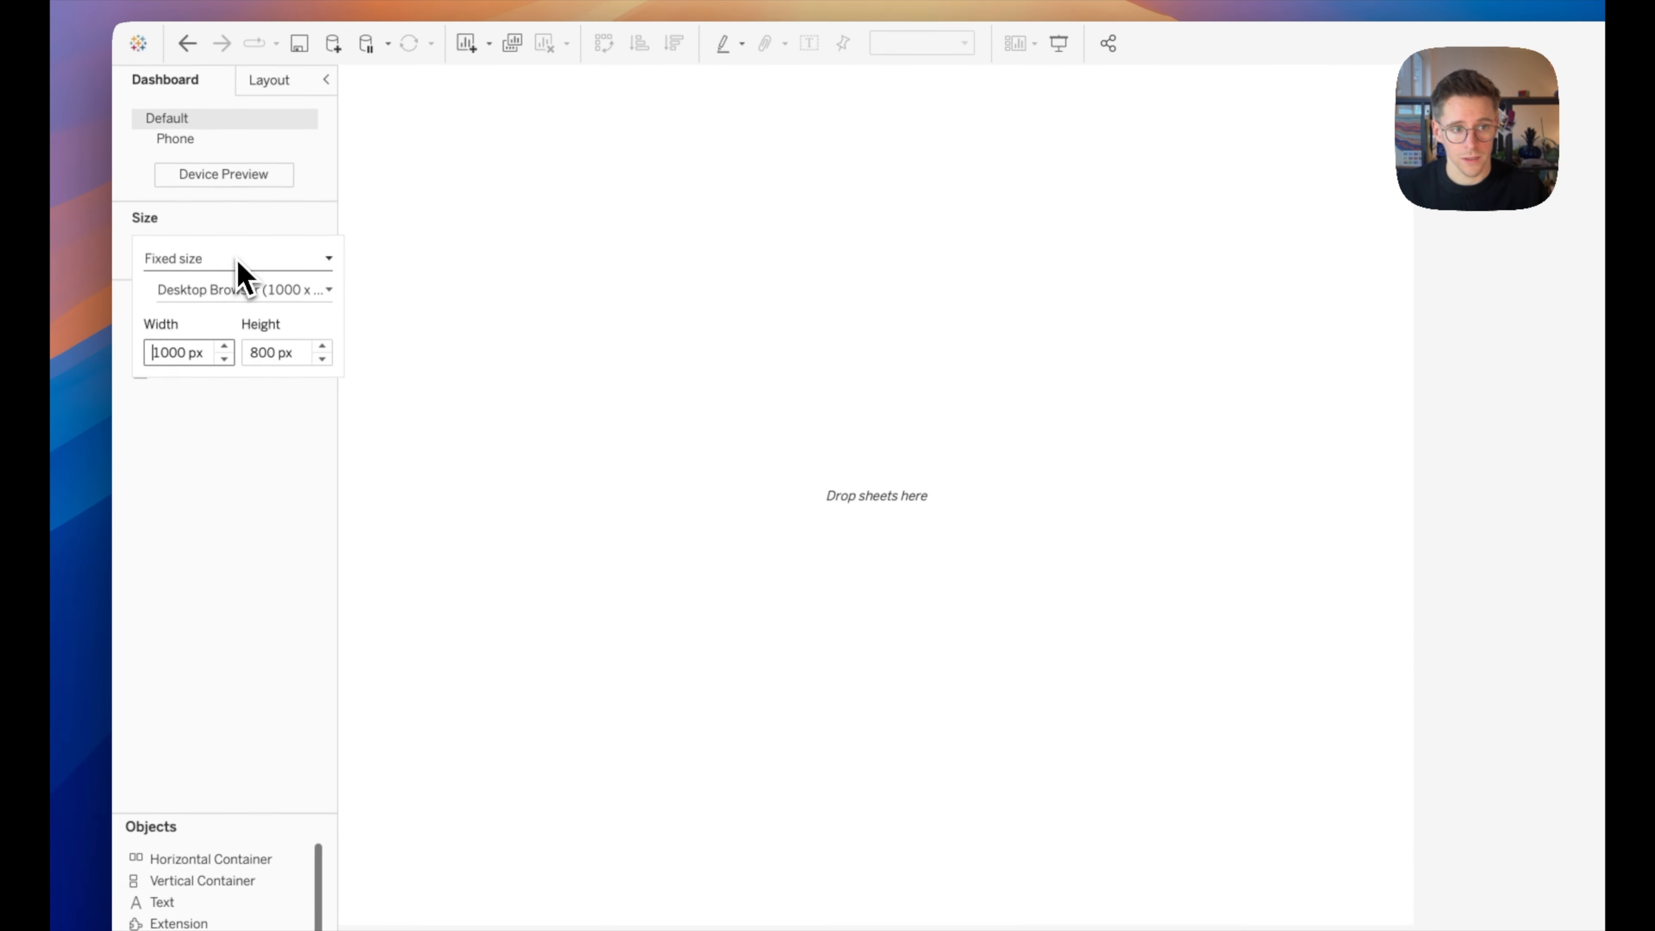
{"action": "left_click", "coordinate": [226, 355]}
{"action": "left_click", "coordinate": [226, 355]}
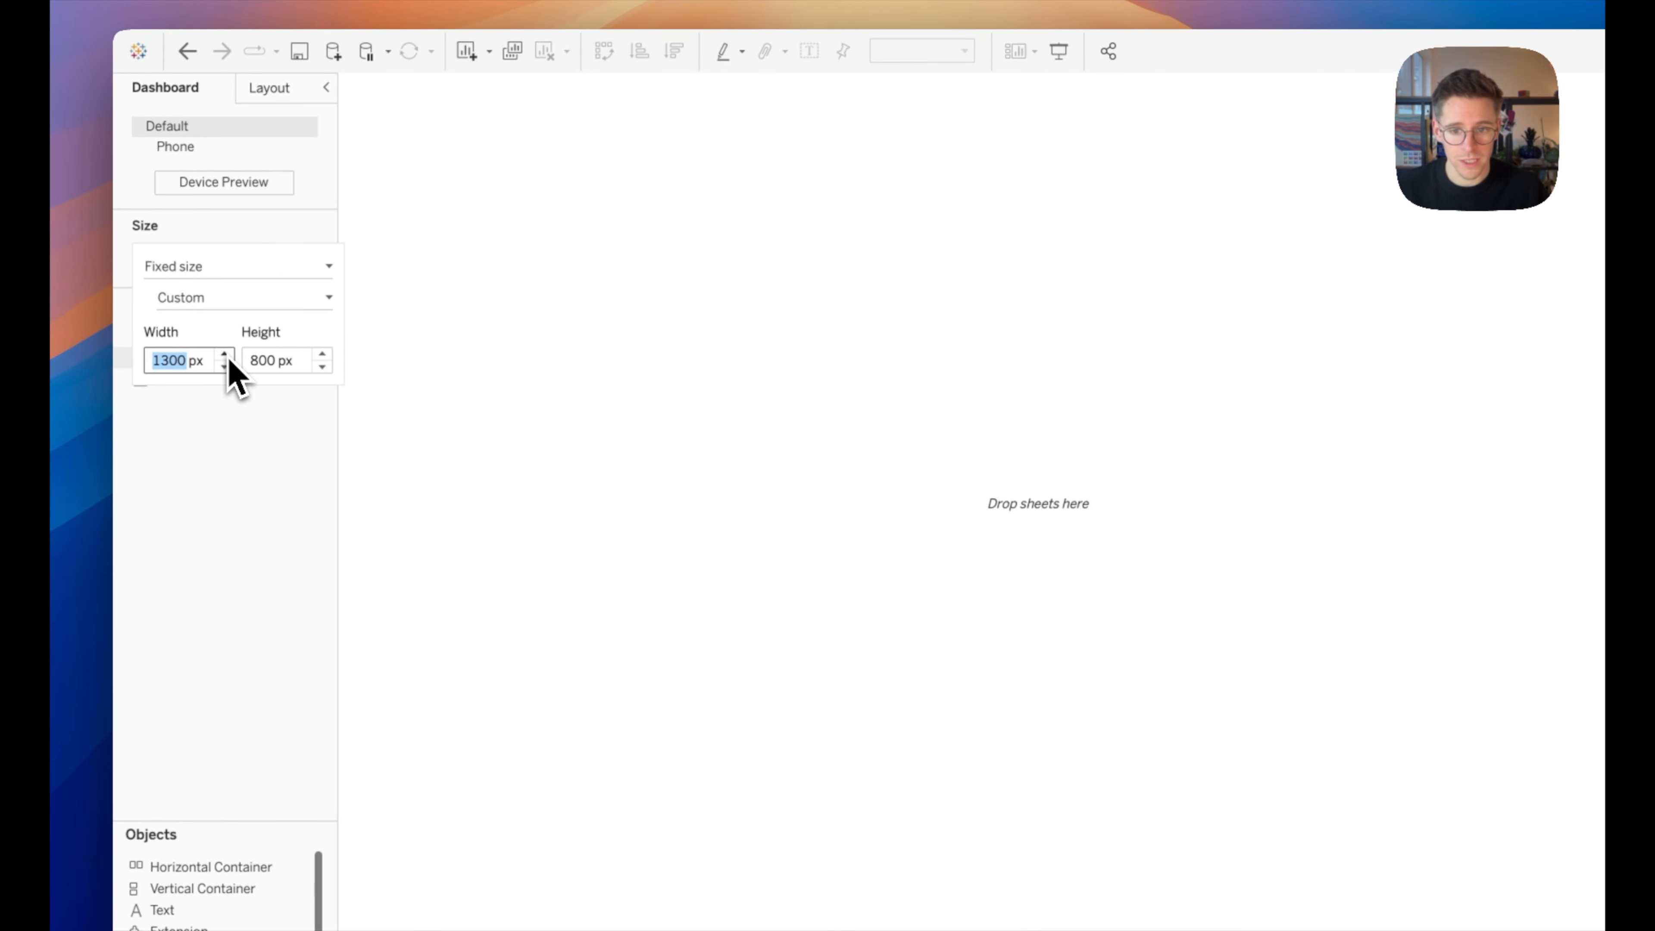
{"action": "left_click", "coordinate": [540, 375]}
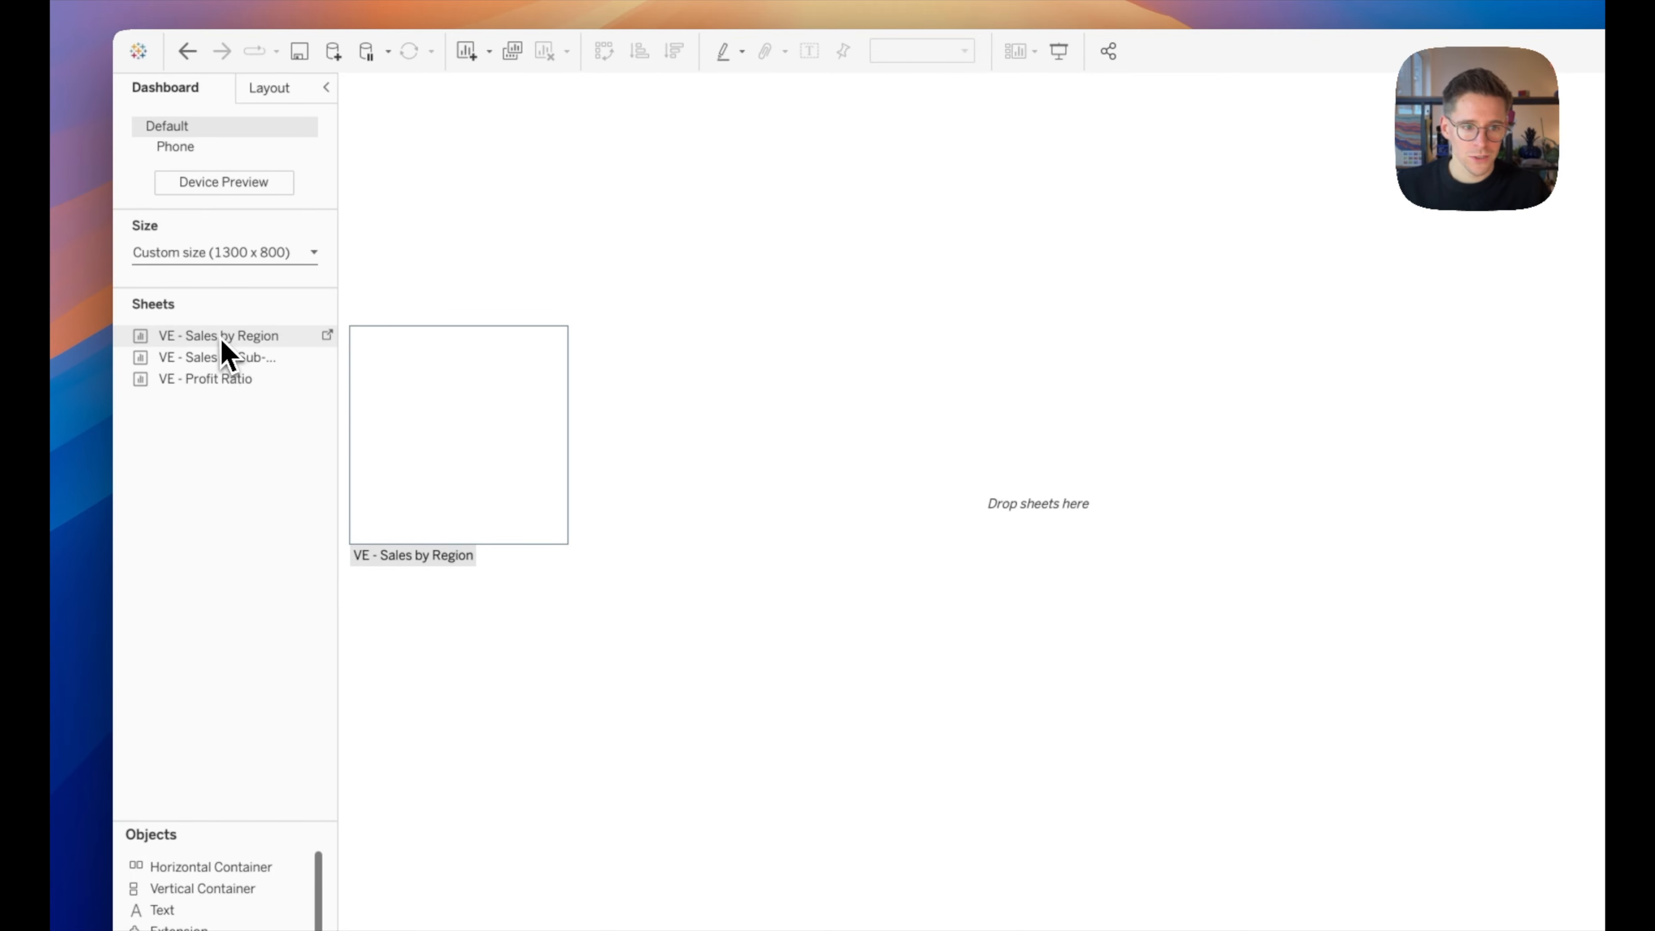
- Place the VE - Sales by Region sheet on the dashboard with VE - Sales by Sub-Category to its right
{"action": "left_click_drag", "start_coordinate": [222, 340], "coordinate": [407, 454]}
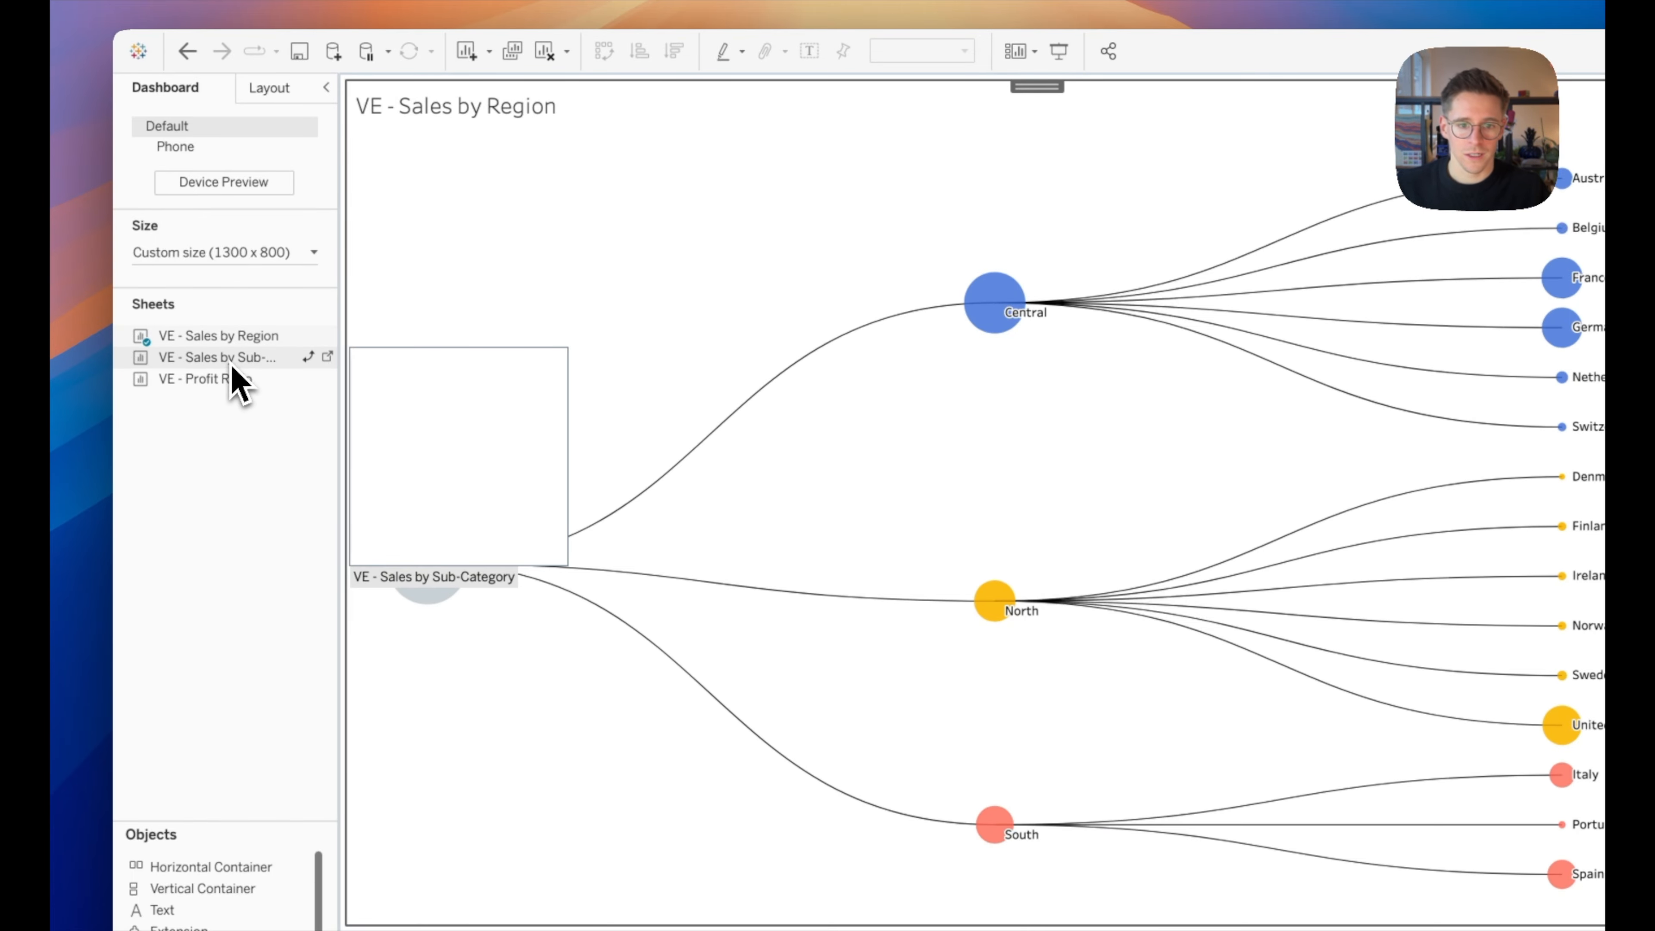
{"action": "left_click_drag", "start_coordinate": [210, 359], "coordinate": [1531, 683]}
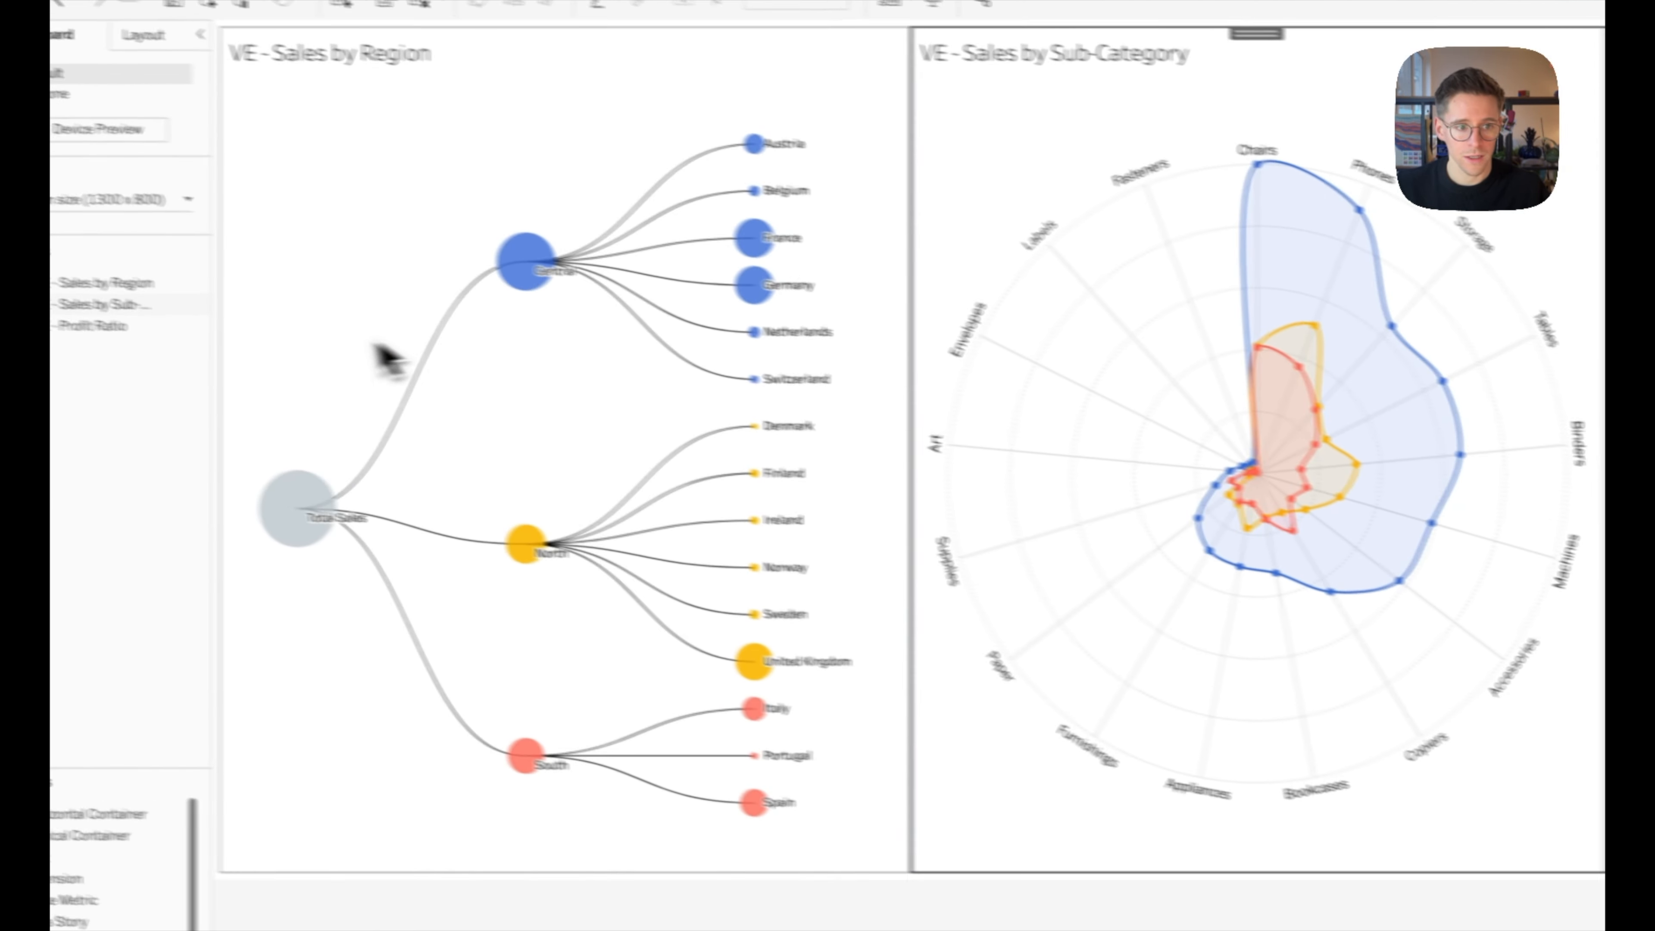
- Add the VE - Profit Ratio sheet above the radar chart and shrink its height to give the radar more room
{"action": "left_click_drag", "start_coordinate": [124, 329], "coordinate": [1198, 274]}
{"action": "left_click_drag", "start_coordinate": [1101, 483], "coordinate": [1103, 320]}
{"action": "left_click", "coordinate": [1107, 328]}
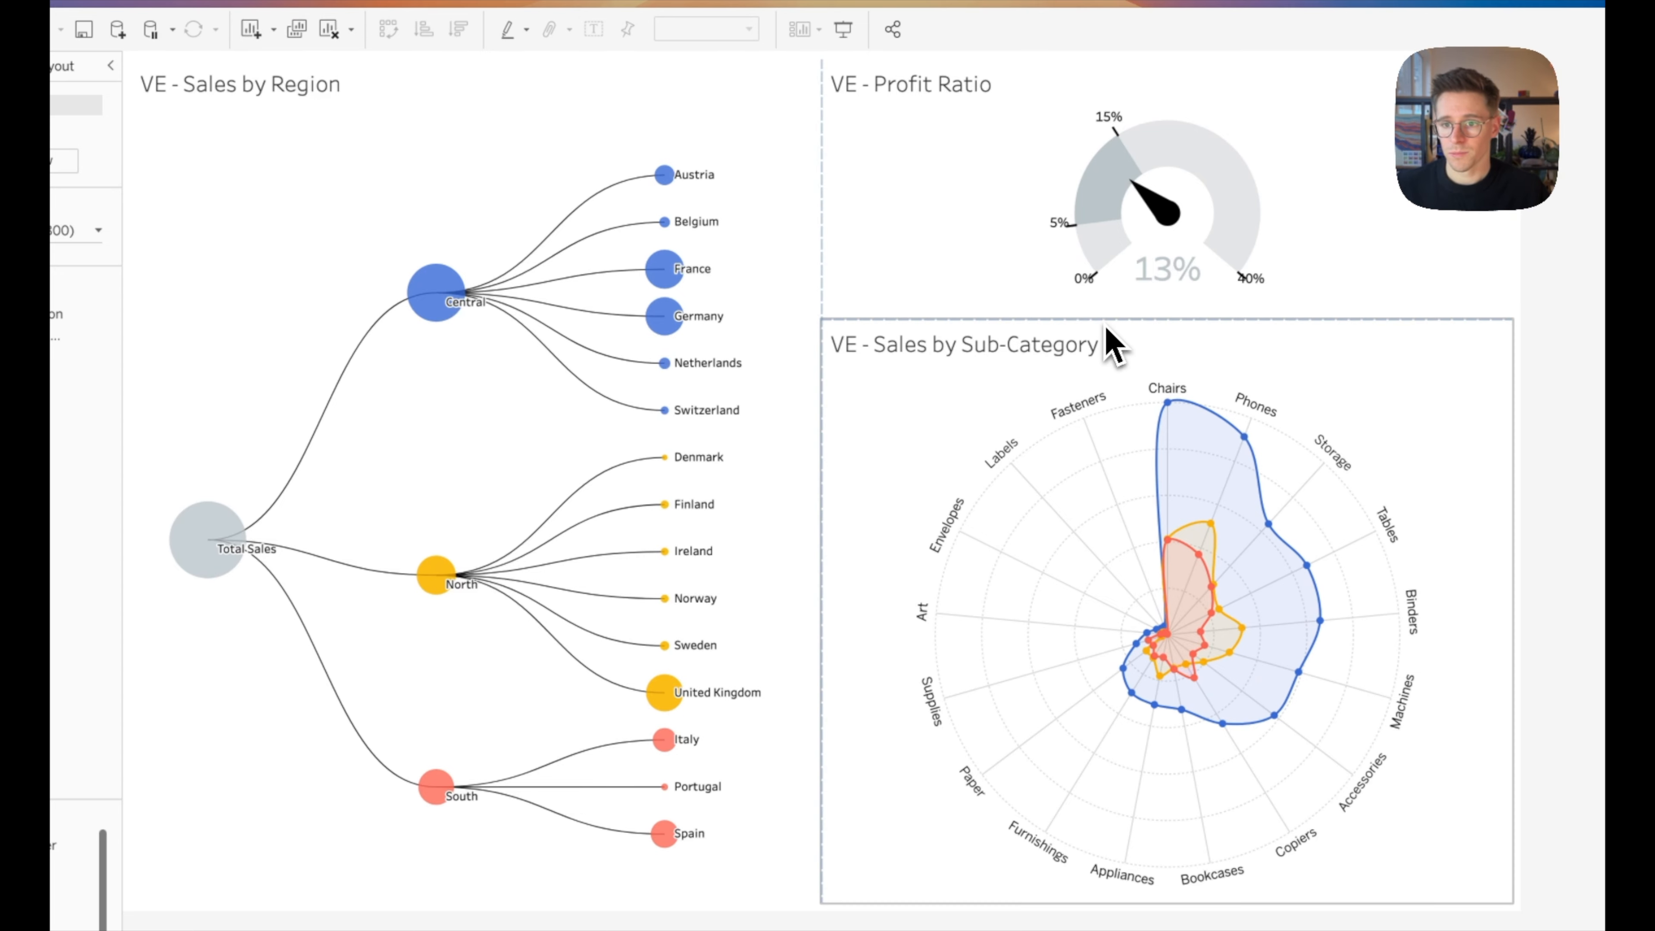
- Use the VE - Sales by Region tree as a dashboard filter and test it on the Central, North and South regions
{"action": "left_click", "coordinate": [768, 281]}
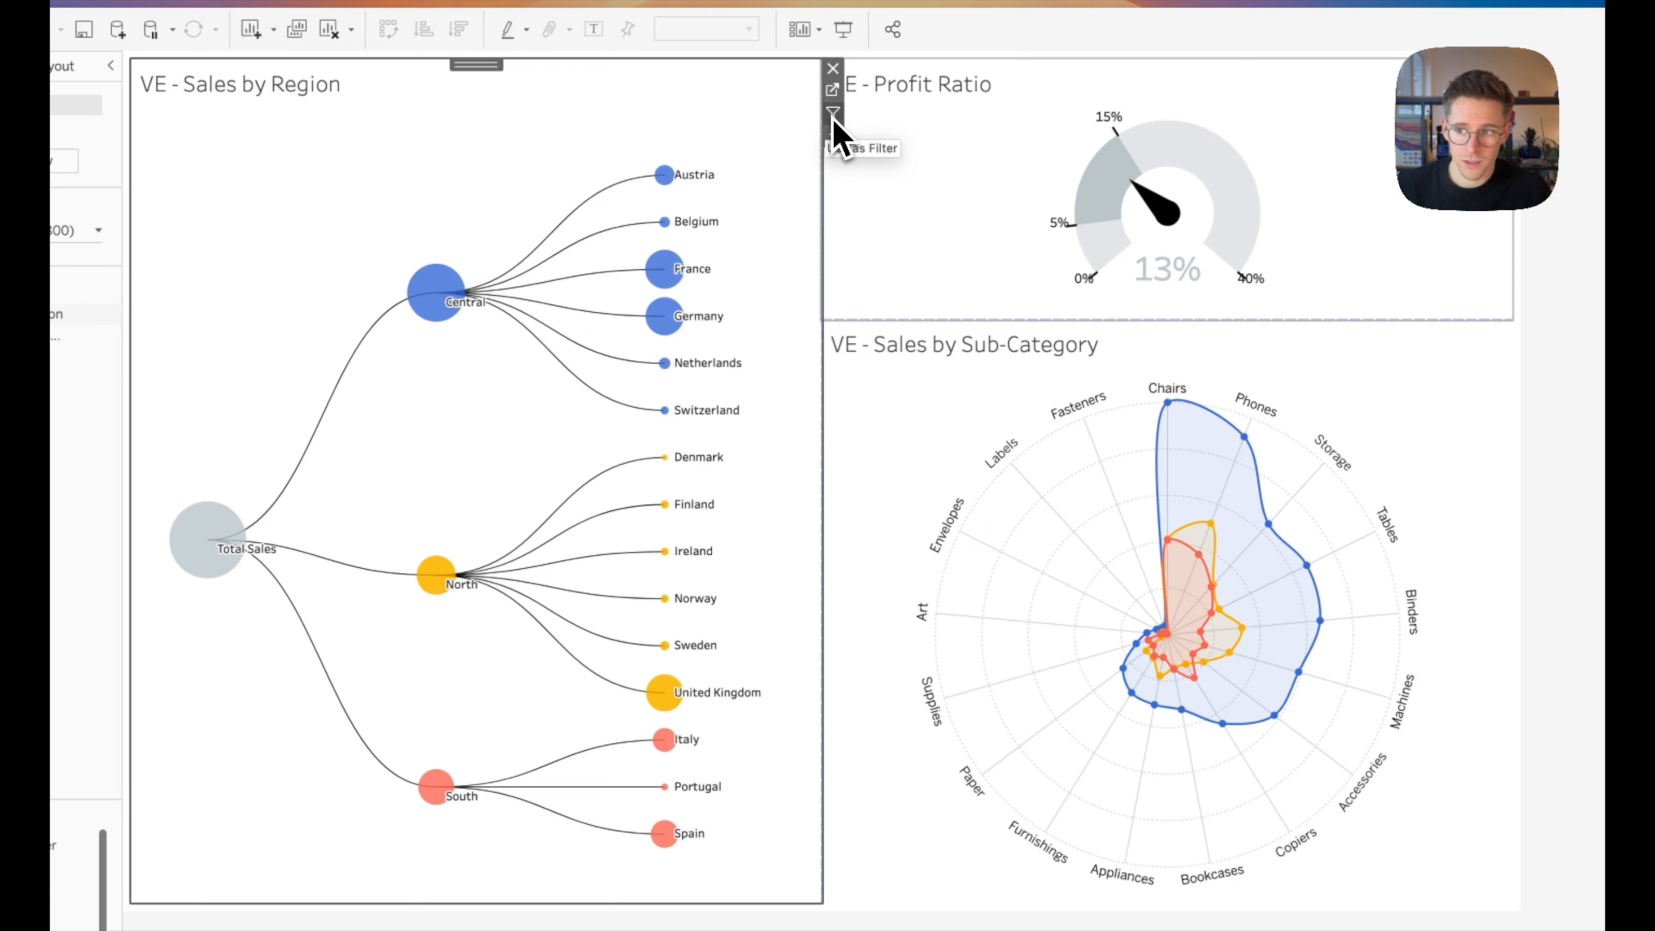
{"action": "left_click", "coordinate": [834, 114]}
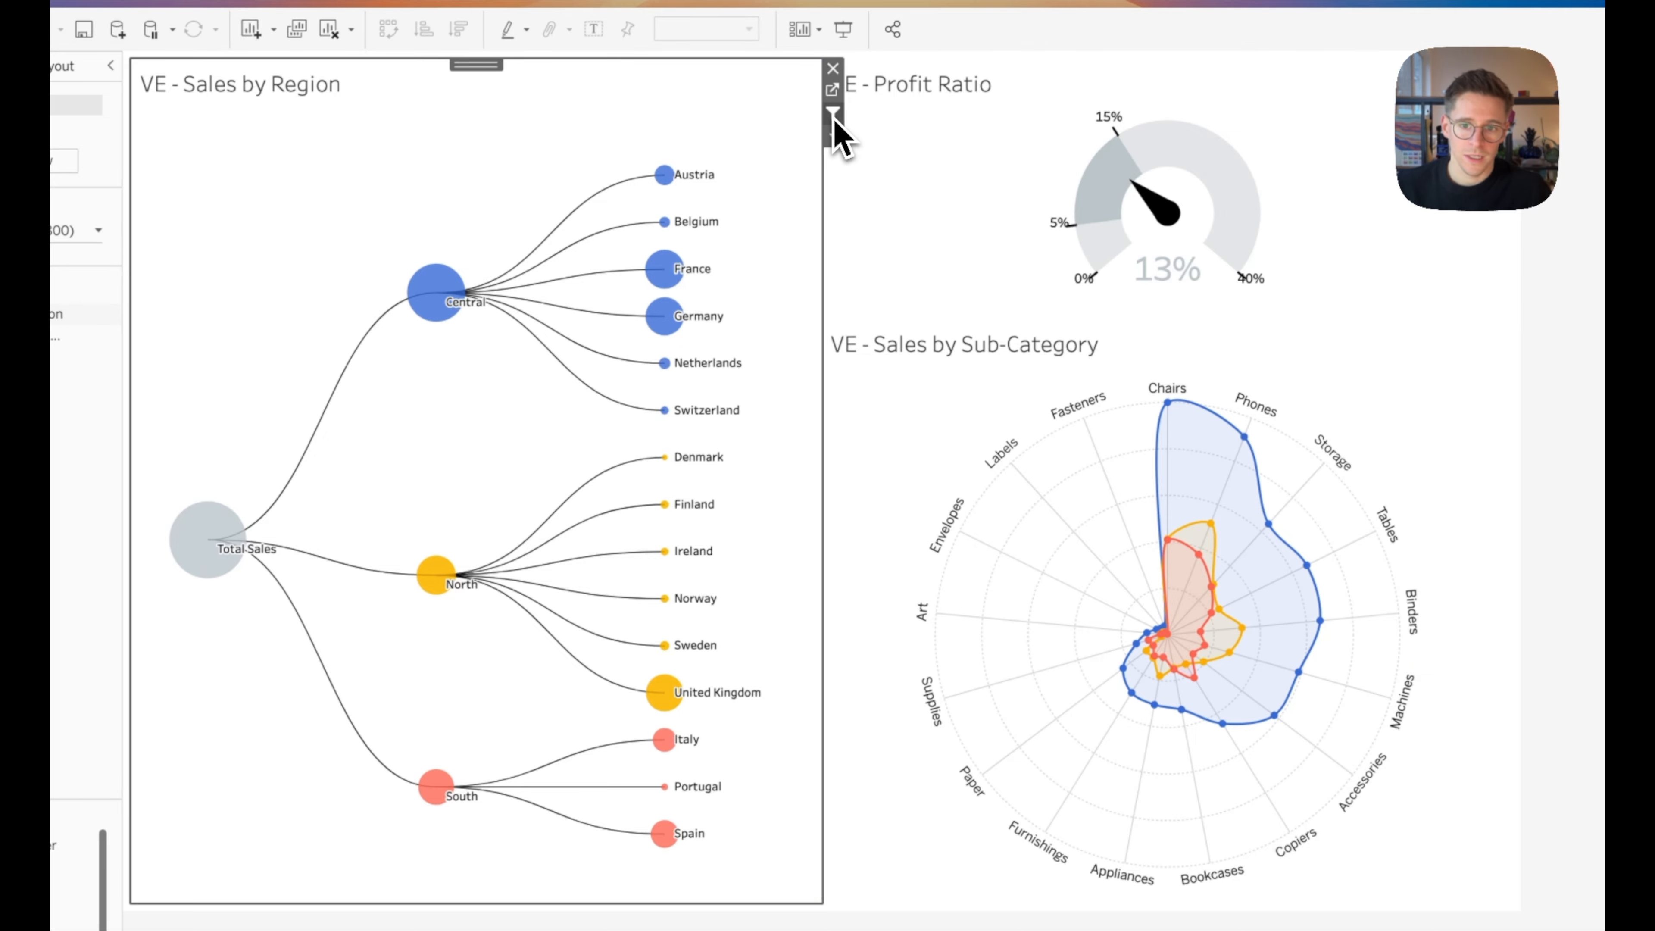
{"action": "left_click", "coordinate": [447, 305]}
{"action": "left_click", "coordinate": [438, 579]}
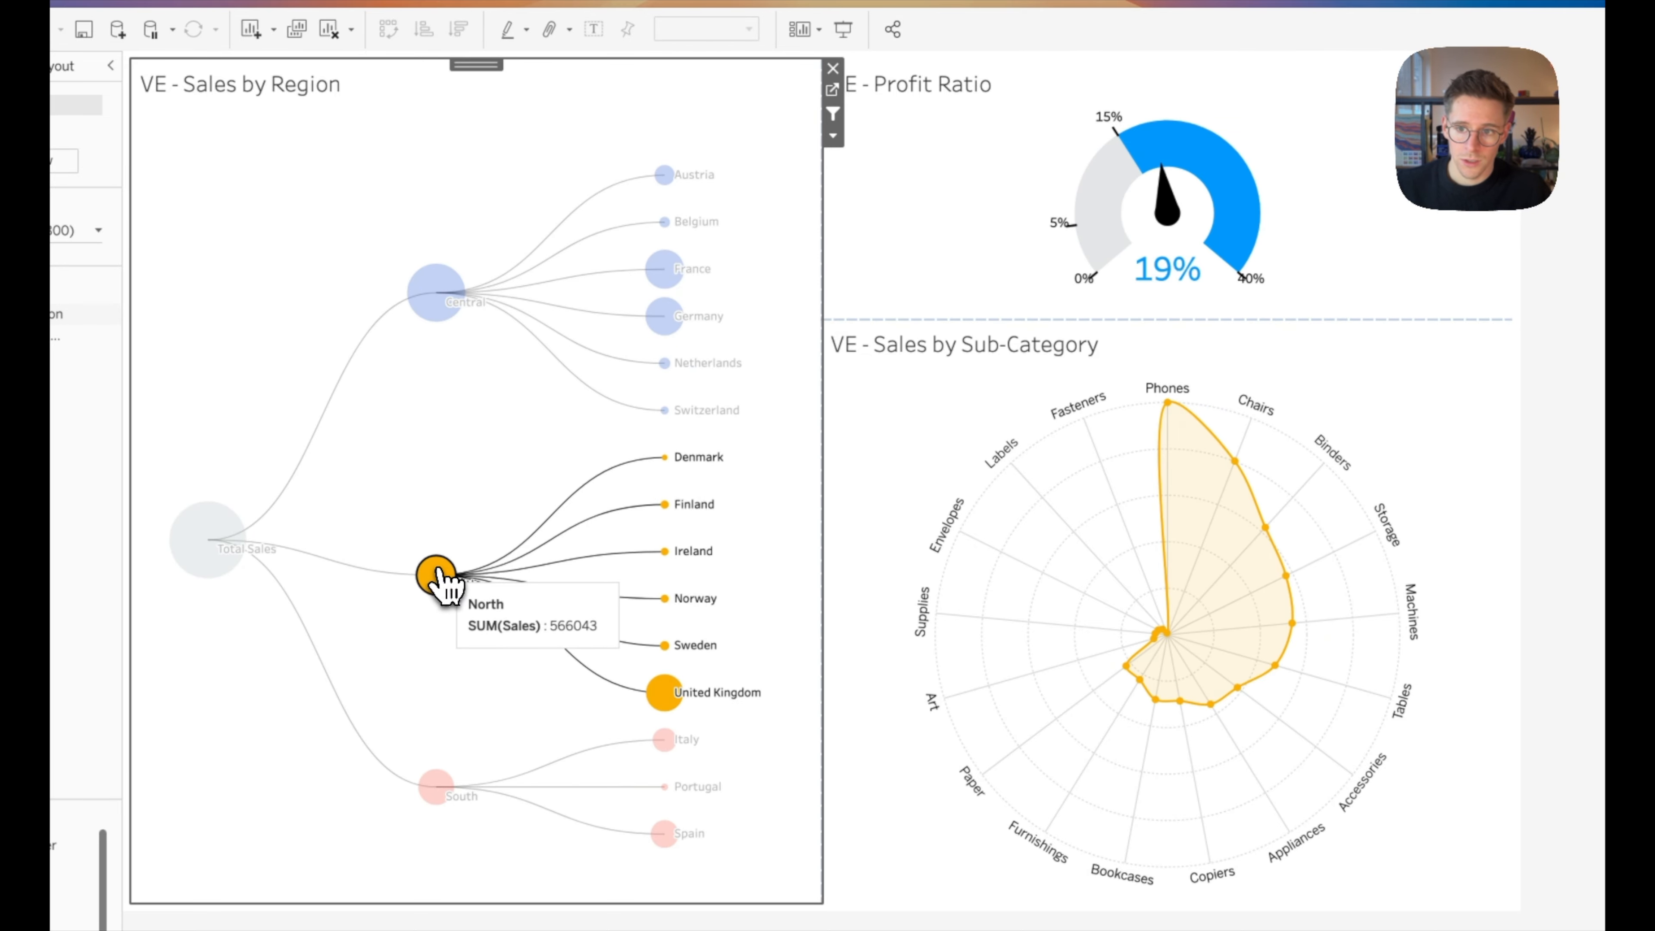
{"action": "left_click", "coordinate": [490, 763]}
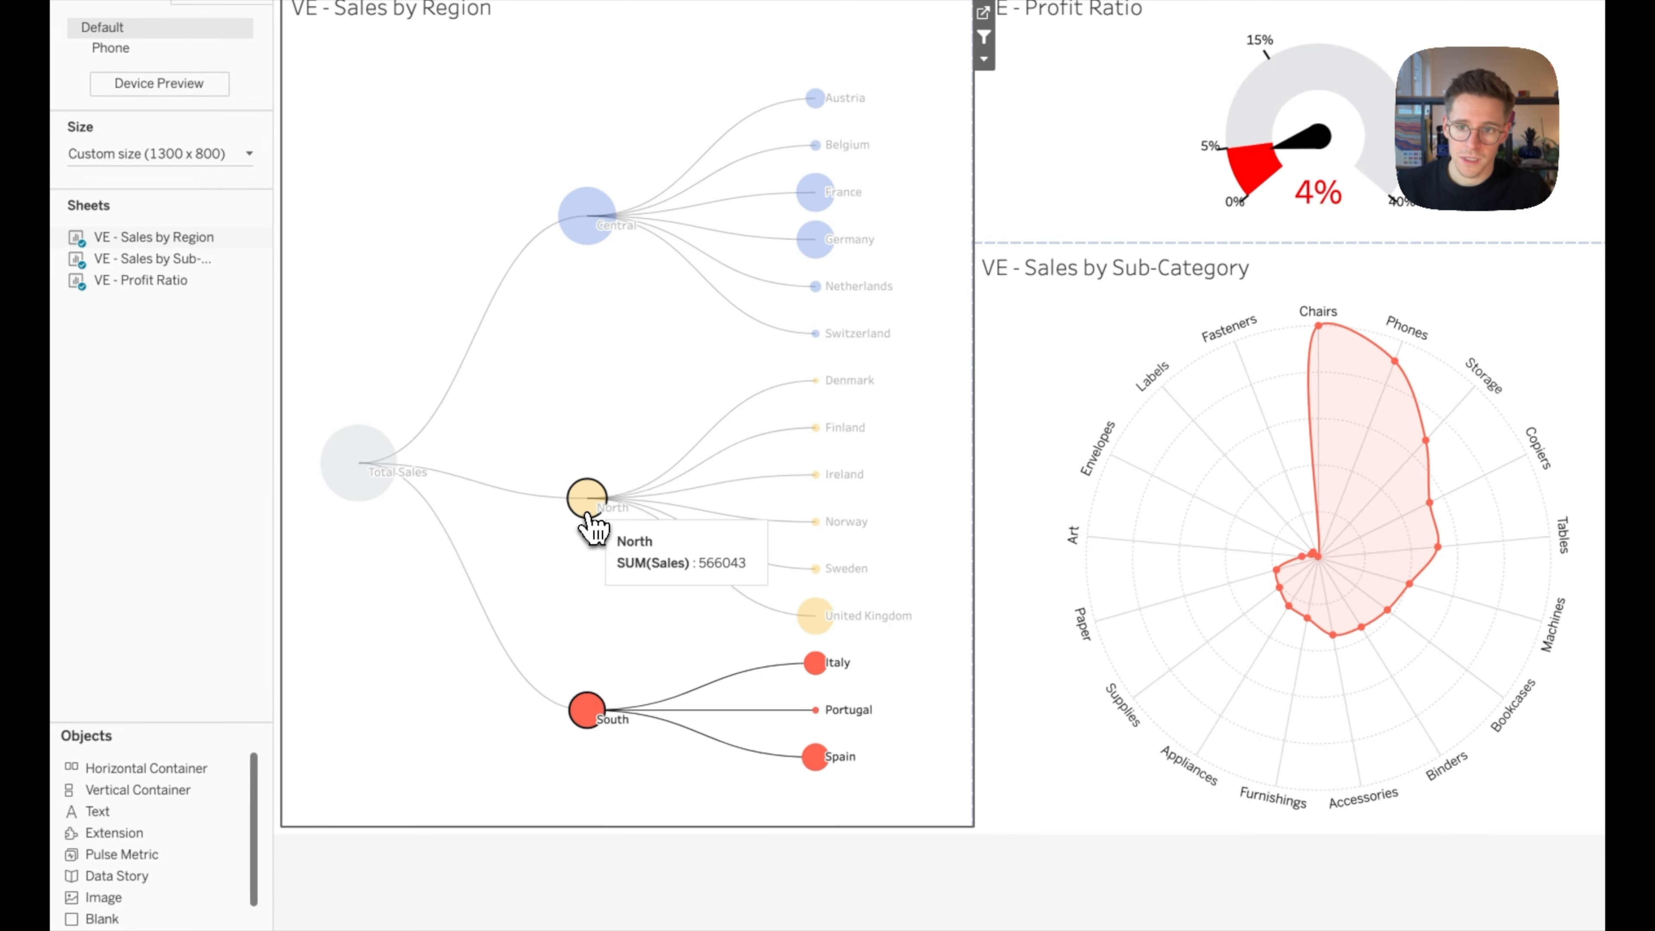
{"action": "left_click", "coordinate": [489, 551]}
{"action": "left_click", "coordinate": [588, 228]}
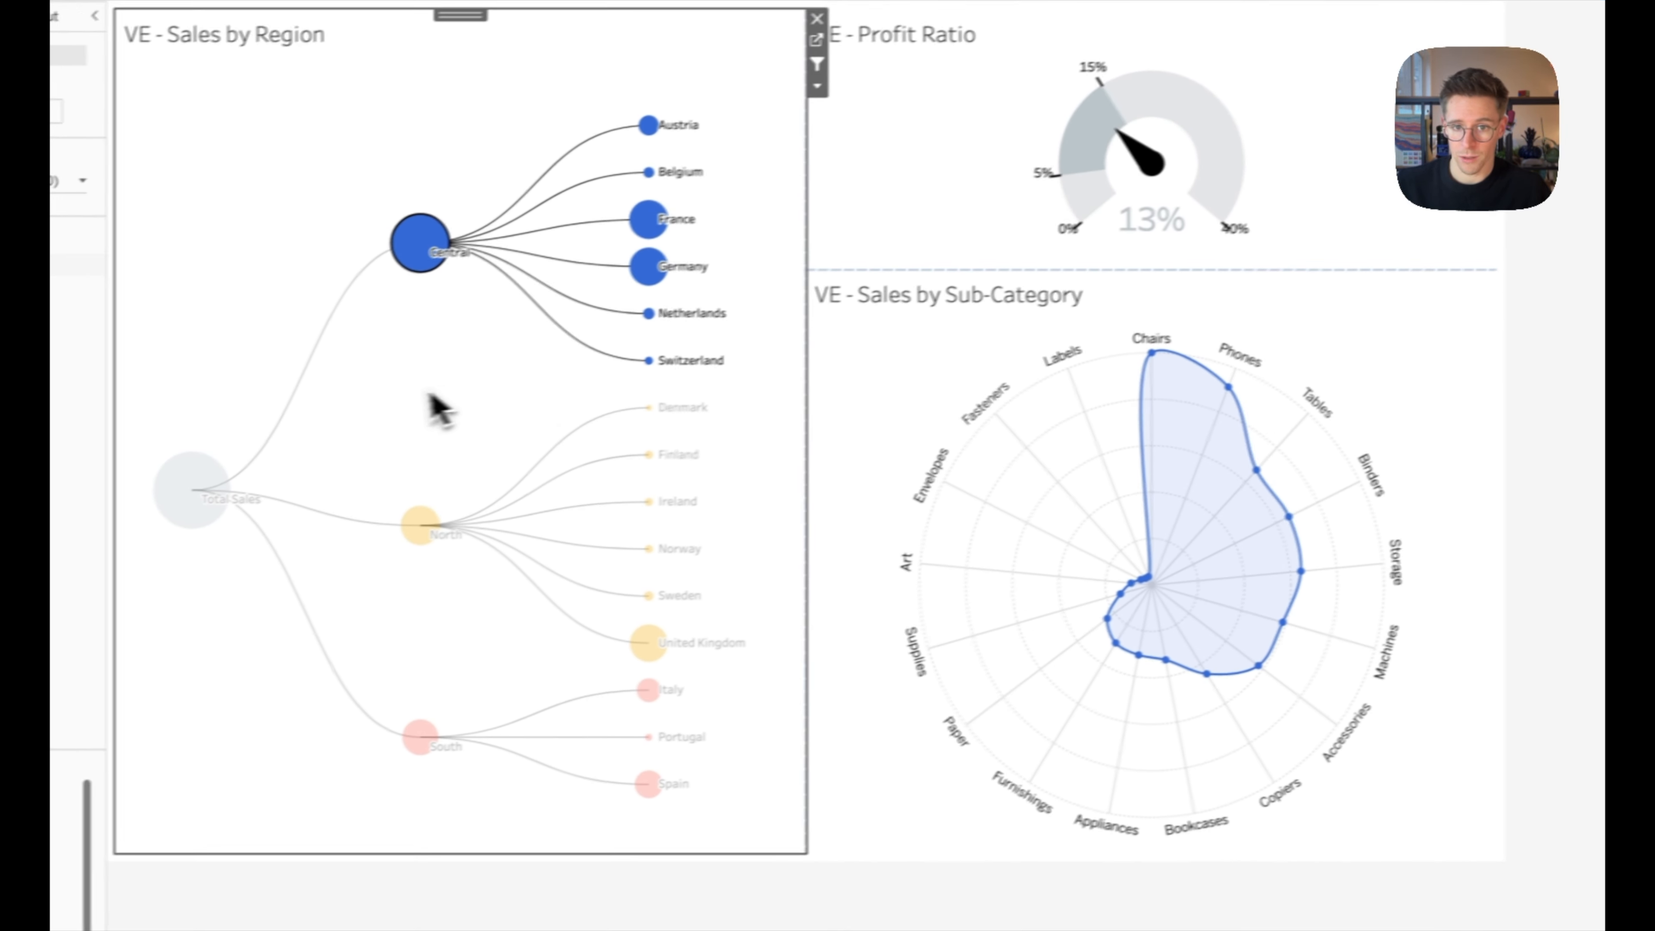
- Filter the dashboard by France and United Kingdom together in the region tree, and clear the selection
{"action": "left_click", "coordinate": [458, 472]}
{"action": "left_click", "coordinate": [696, 222]}
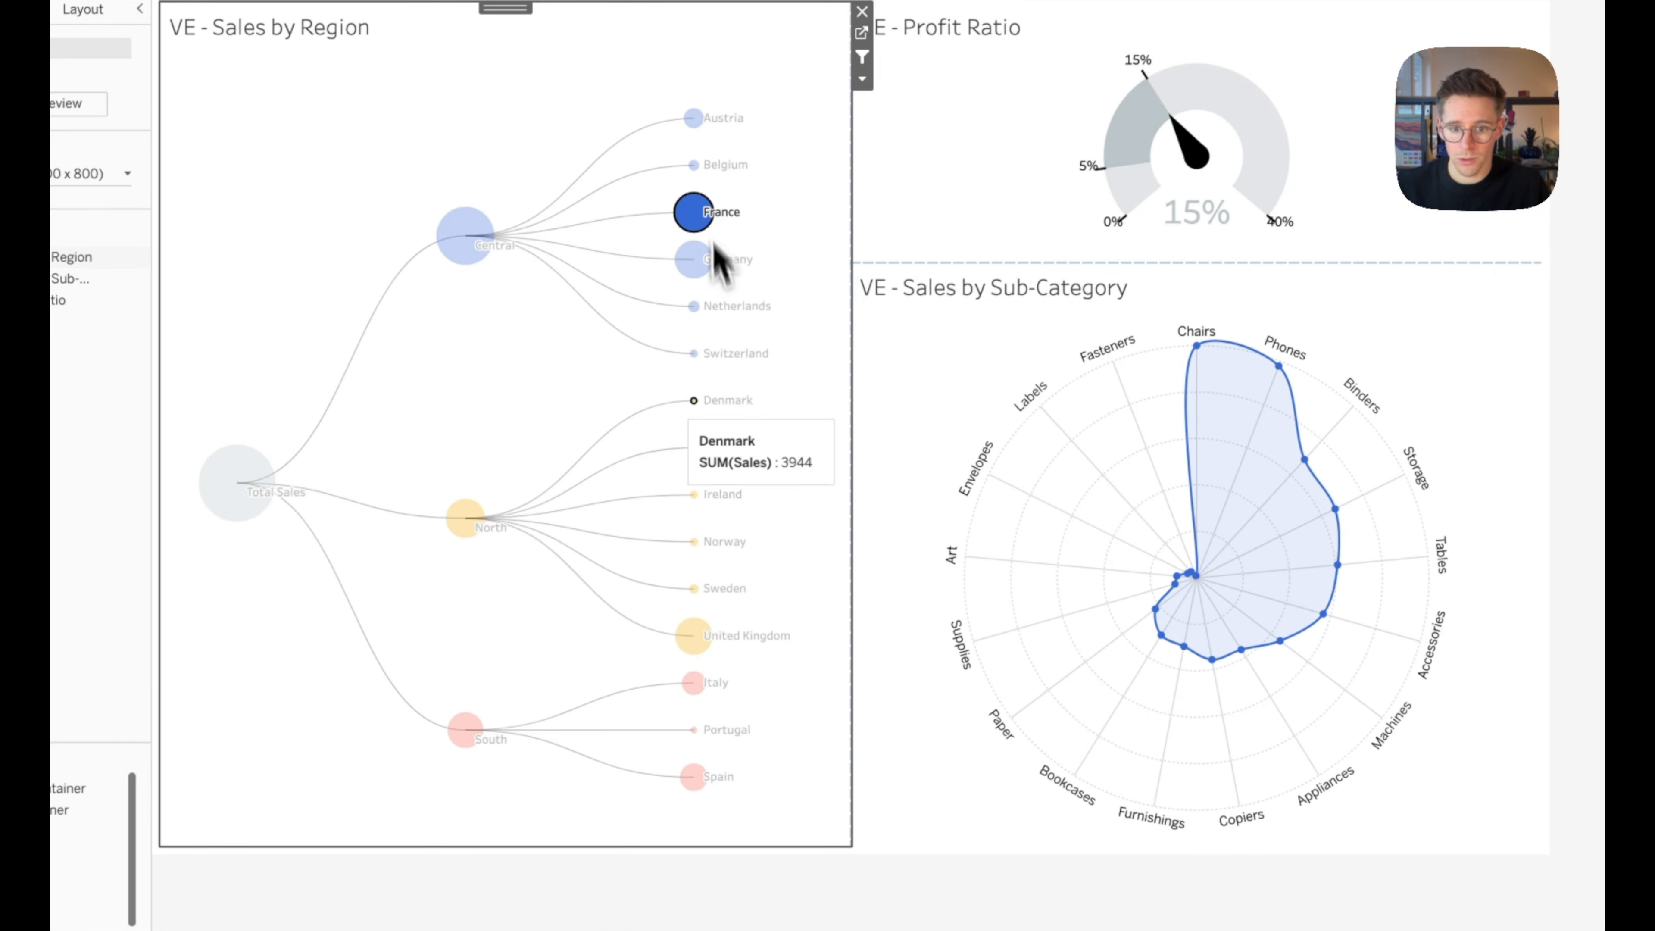
{"action": "left_click", "coordinate": [701, 643], "text": "ctrl"}
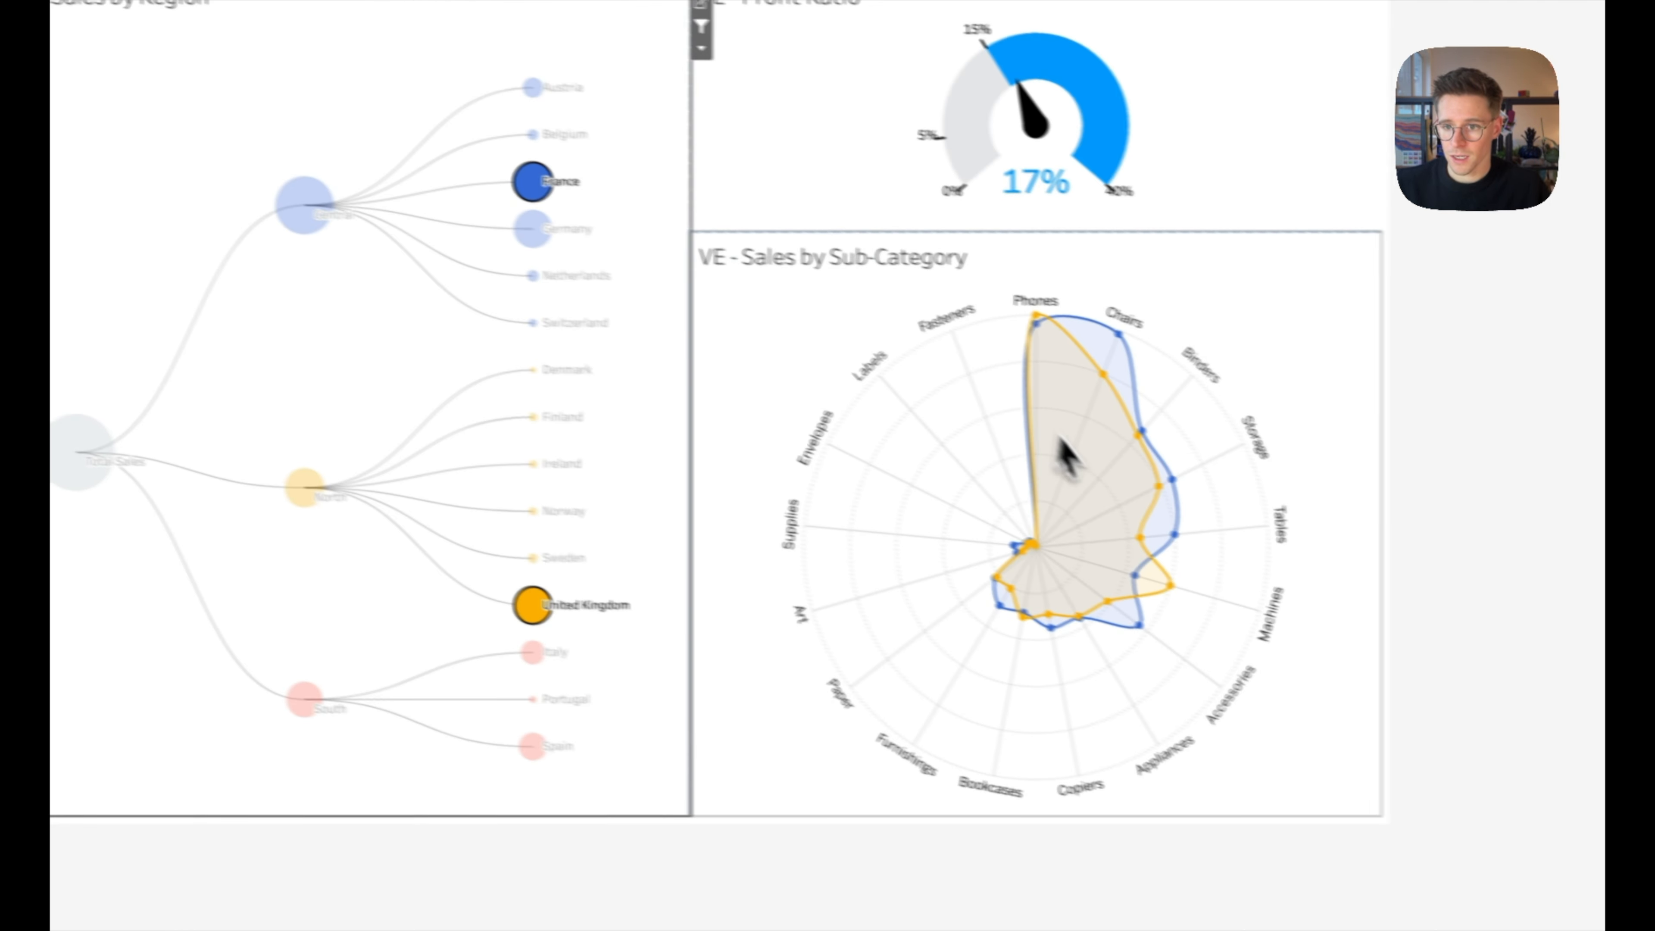
{"action": "left_click", "coordinate": [214, 338]}
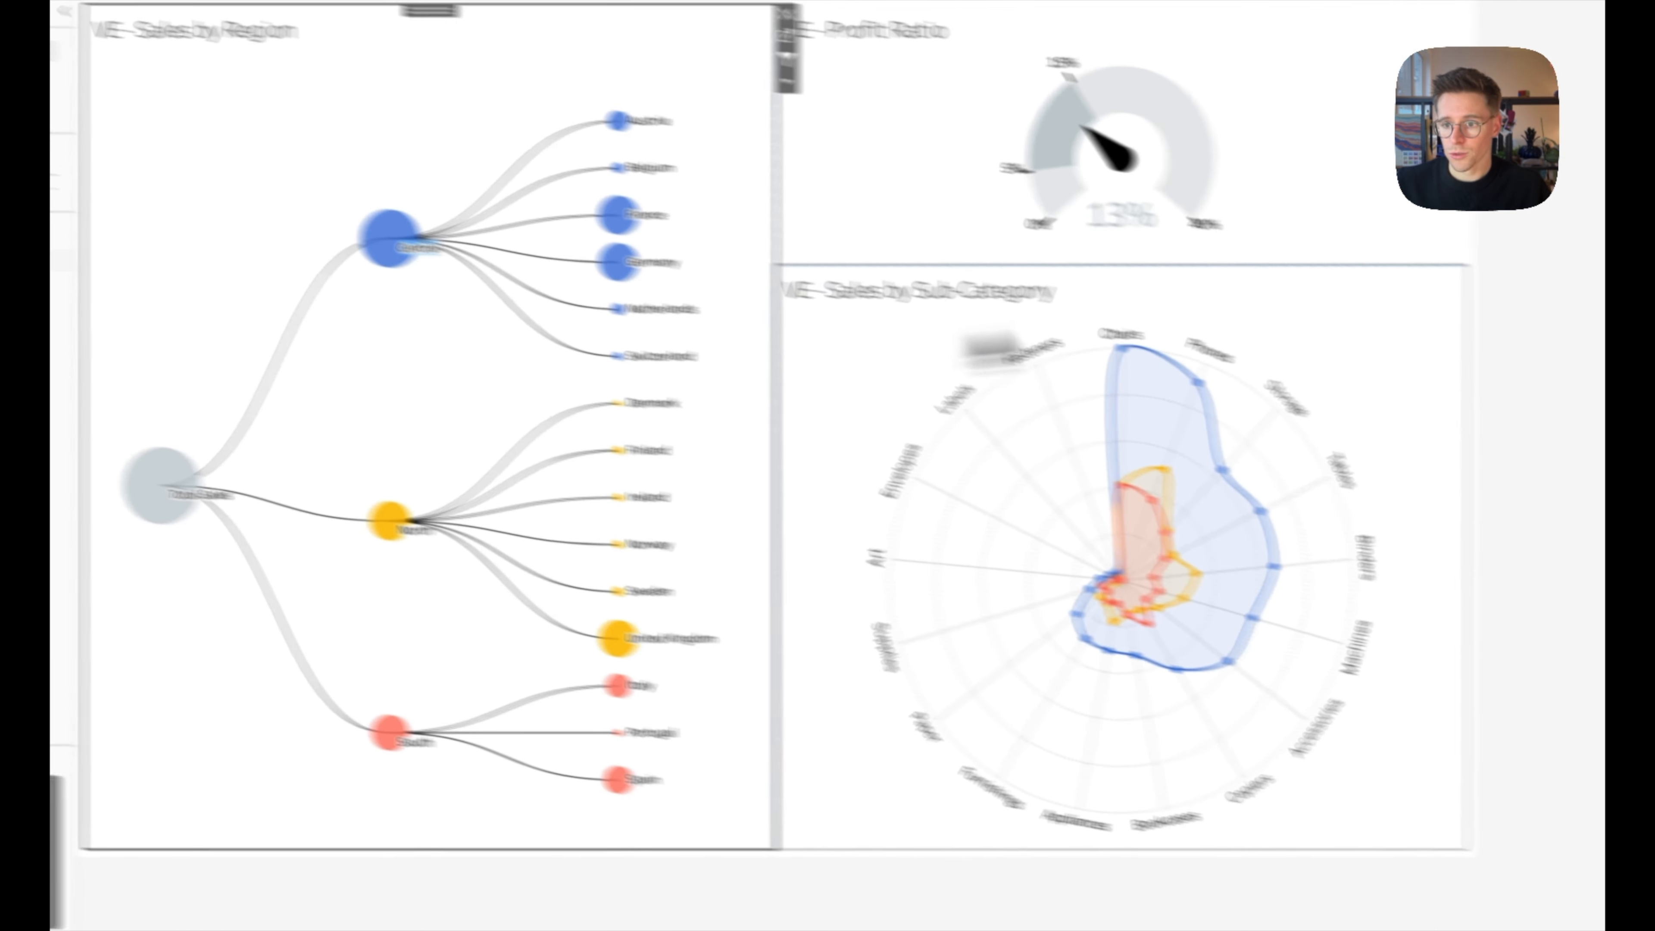
- Use the VE - Sales by Sub-Category radar as a dashboard filter and test it with Binders and Machines before clearing the selection
{"action": "left_click", "coordinate": [1285, 289]}
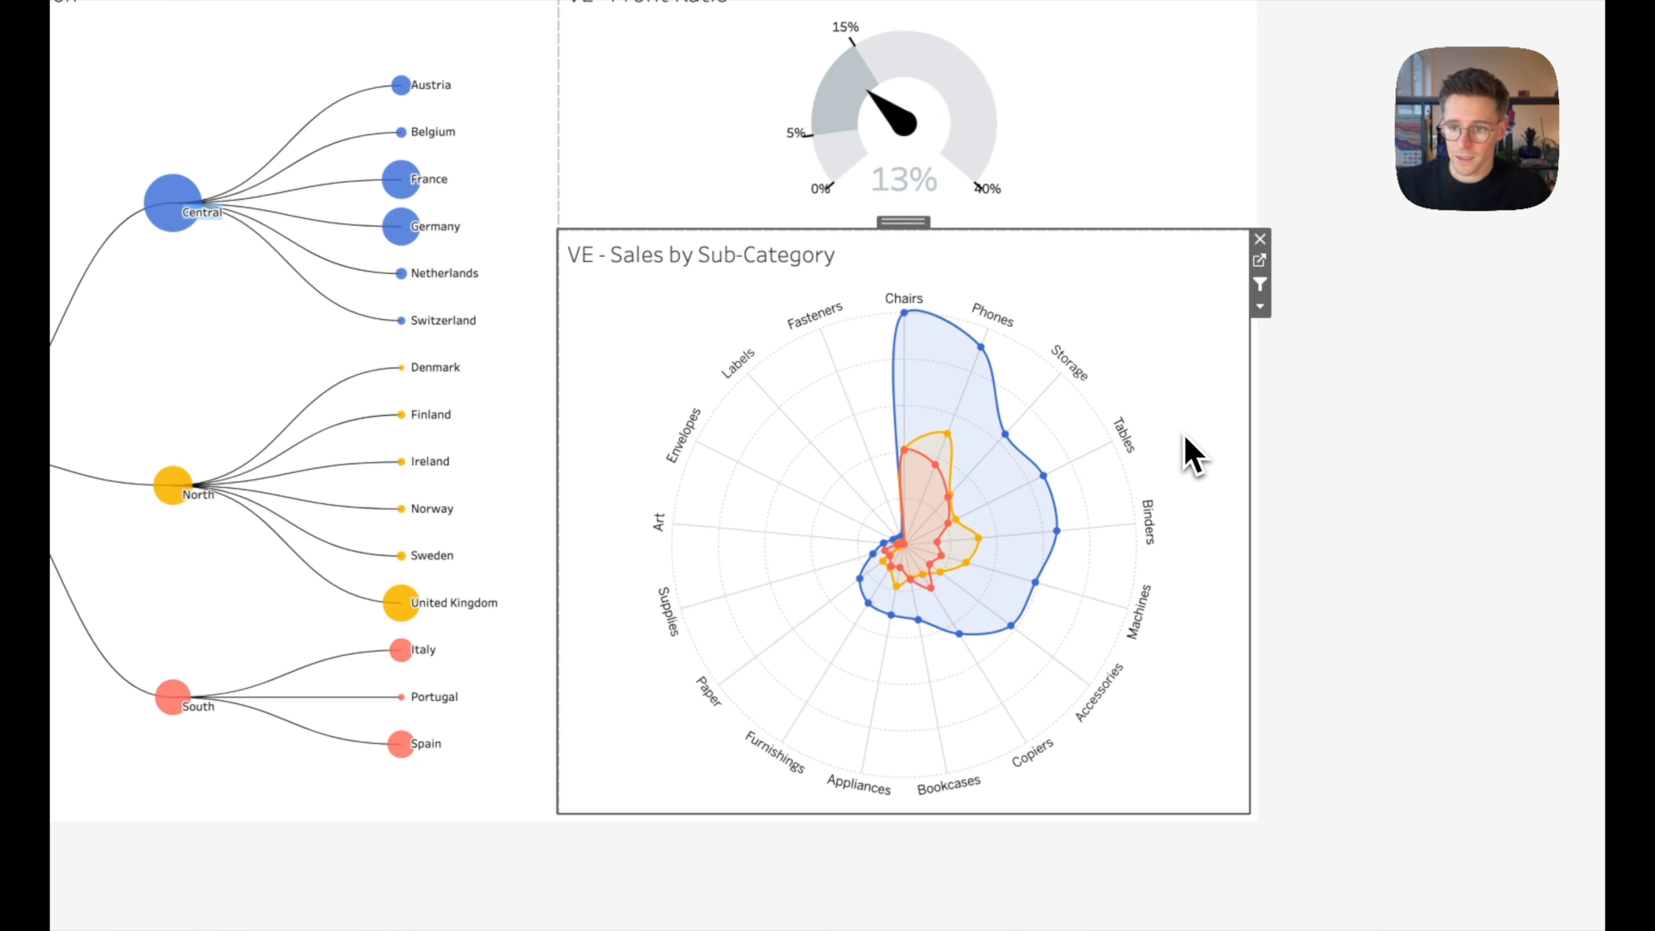
{"action": "left_click", "coordinate": [1155, 528]}
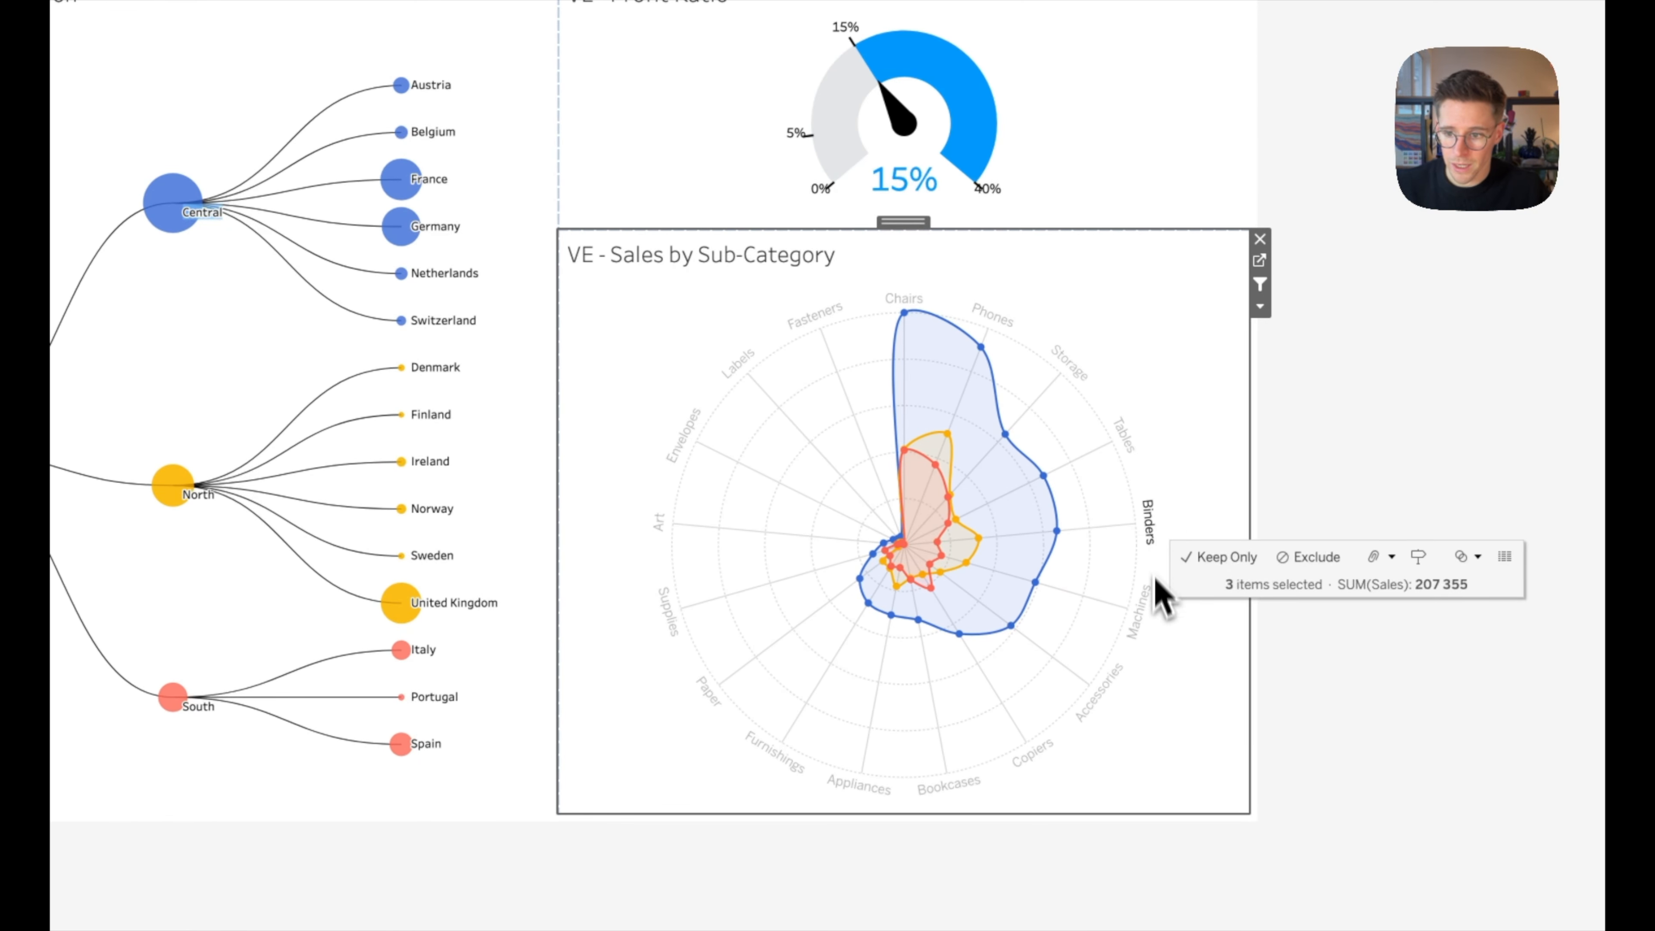
{"action": "left_click", "coordinate": [1145, 629]}
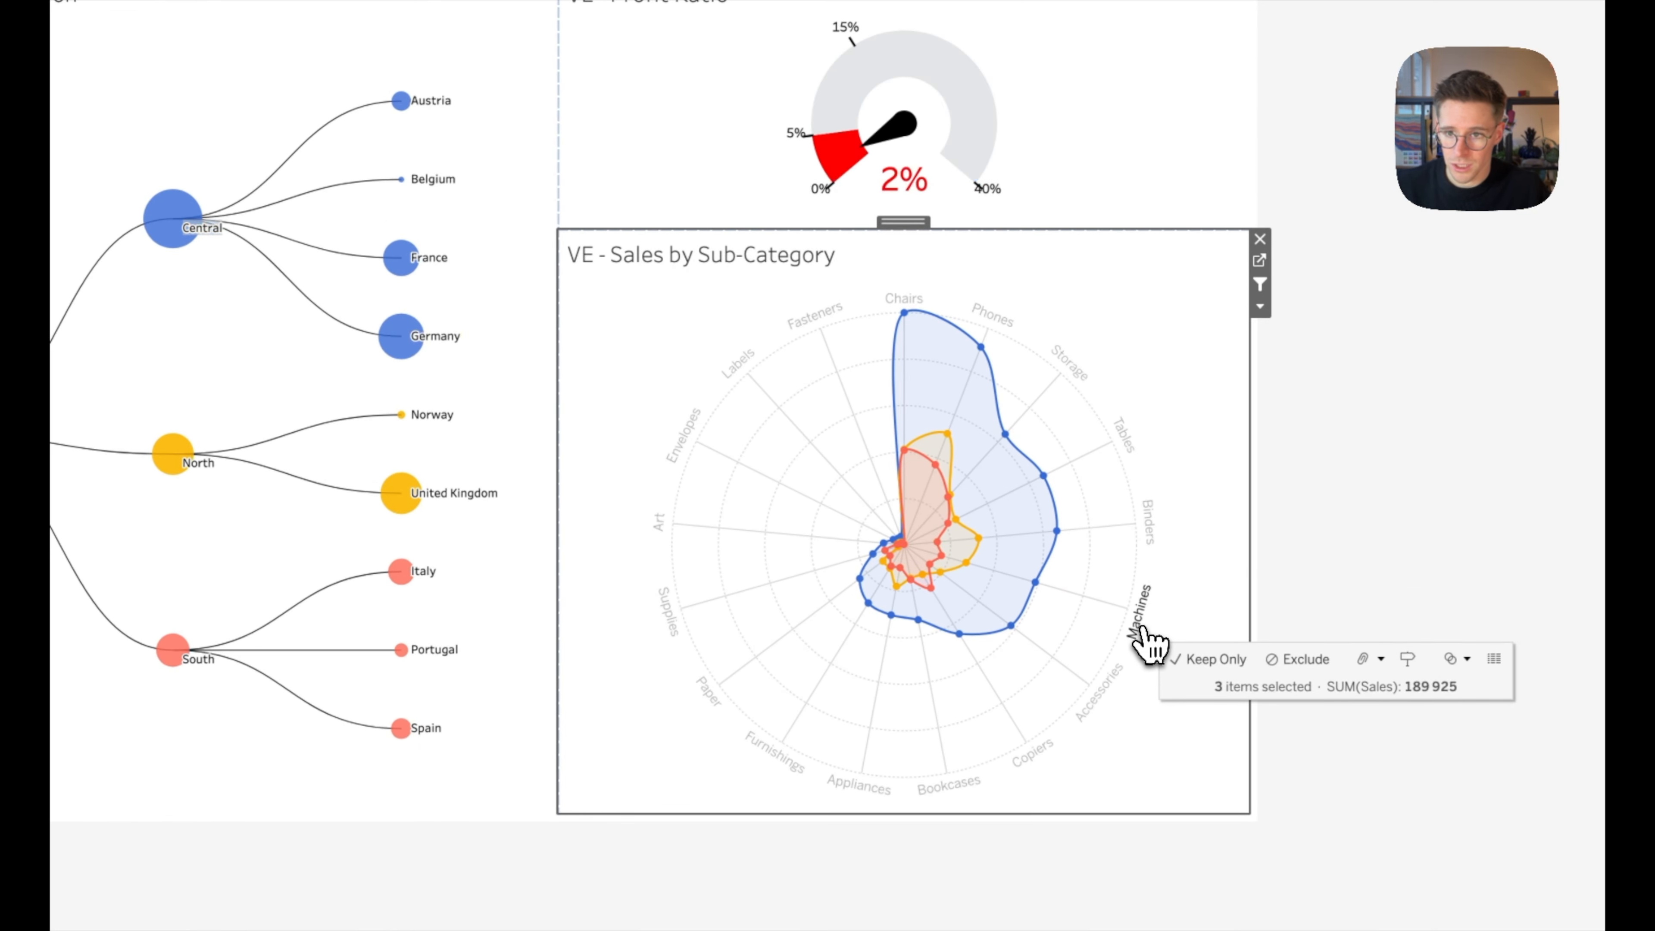
{"action": "left_click", "coordinate": [1196, 490]}
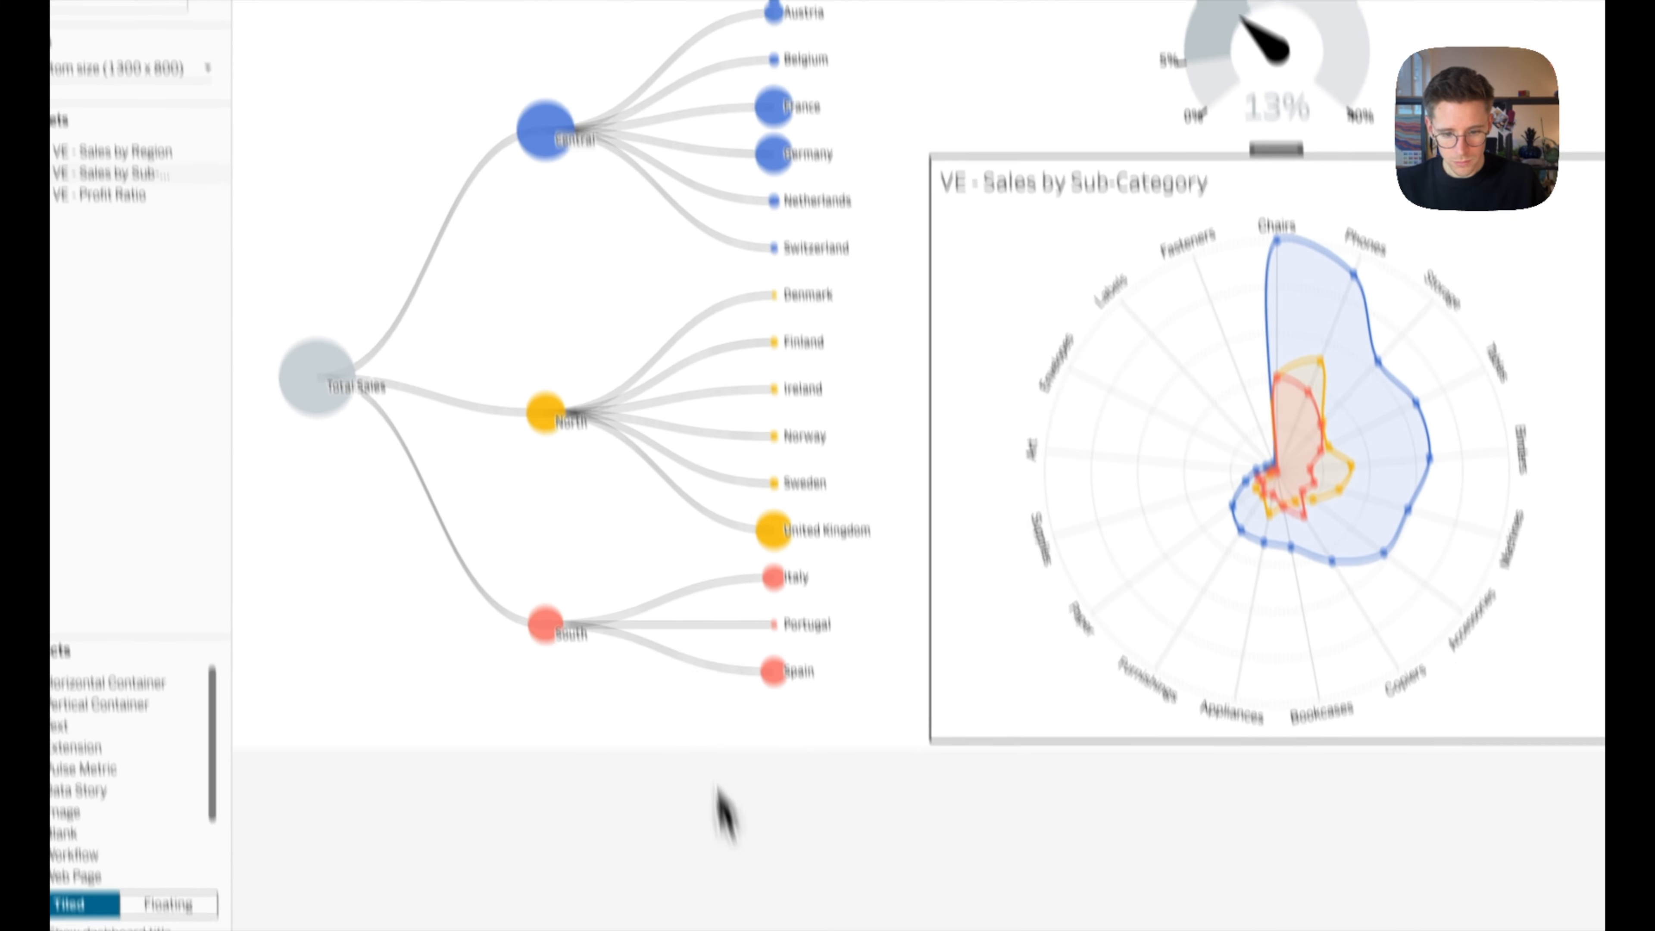
- Rename the dashboard as Viz Extensions
{"action": "double_click", "coordinate": [691, 829]}
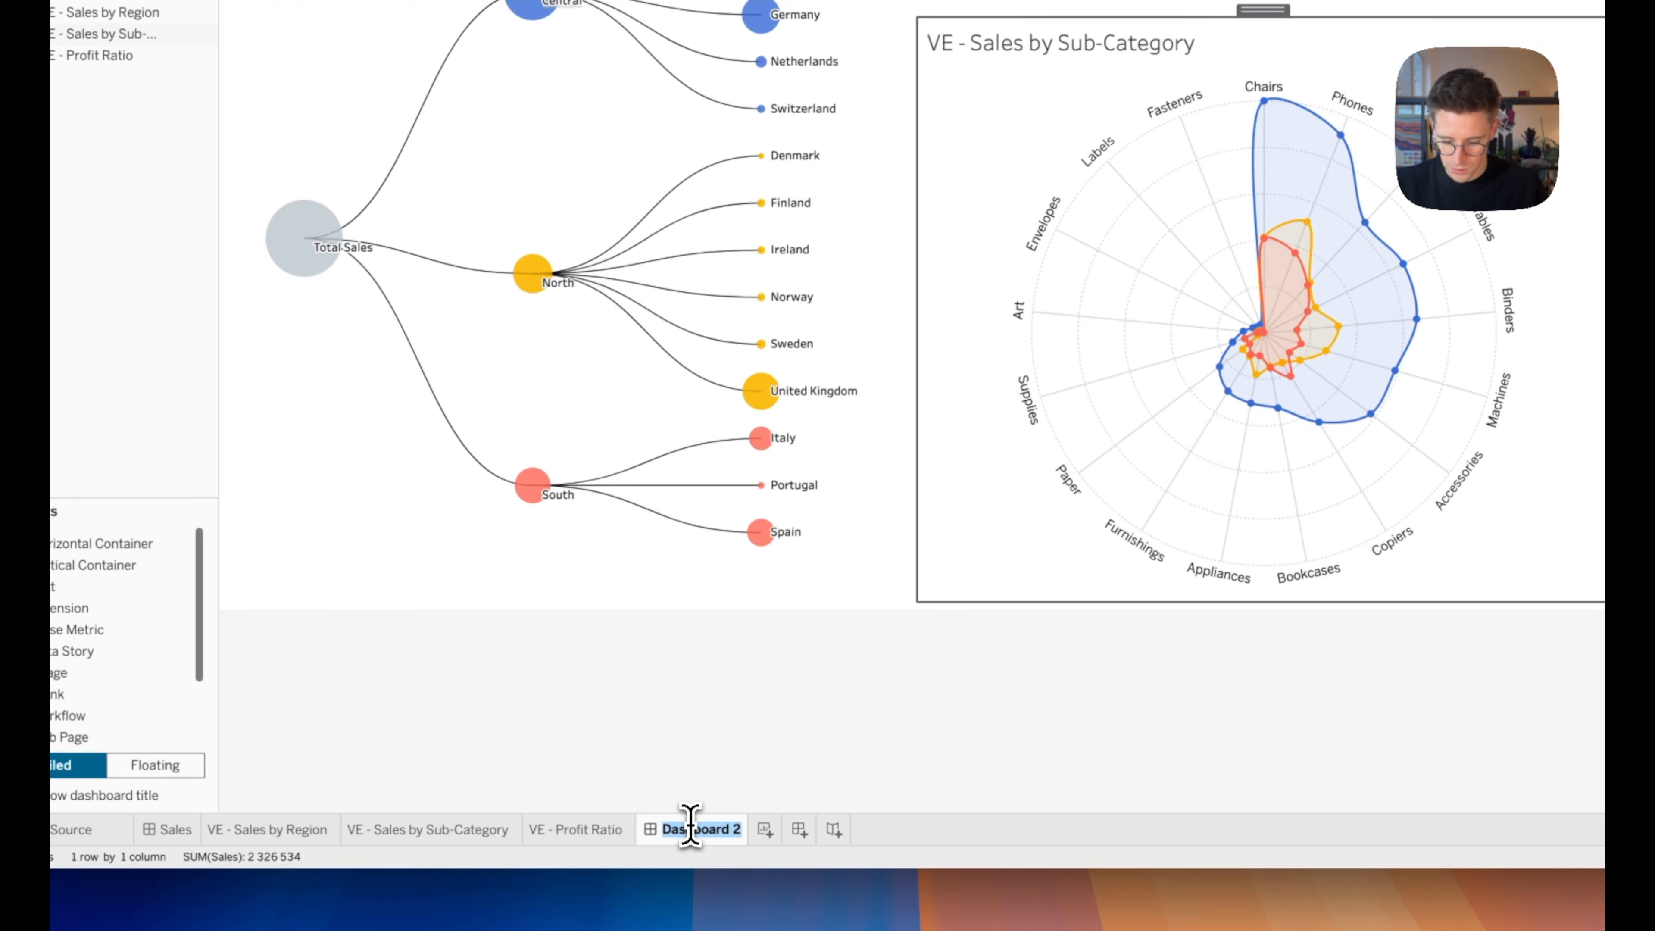
{"action": "type", "text": "Viz Extensions"}
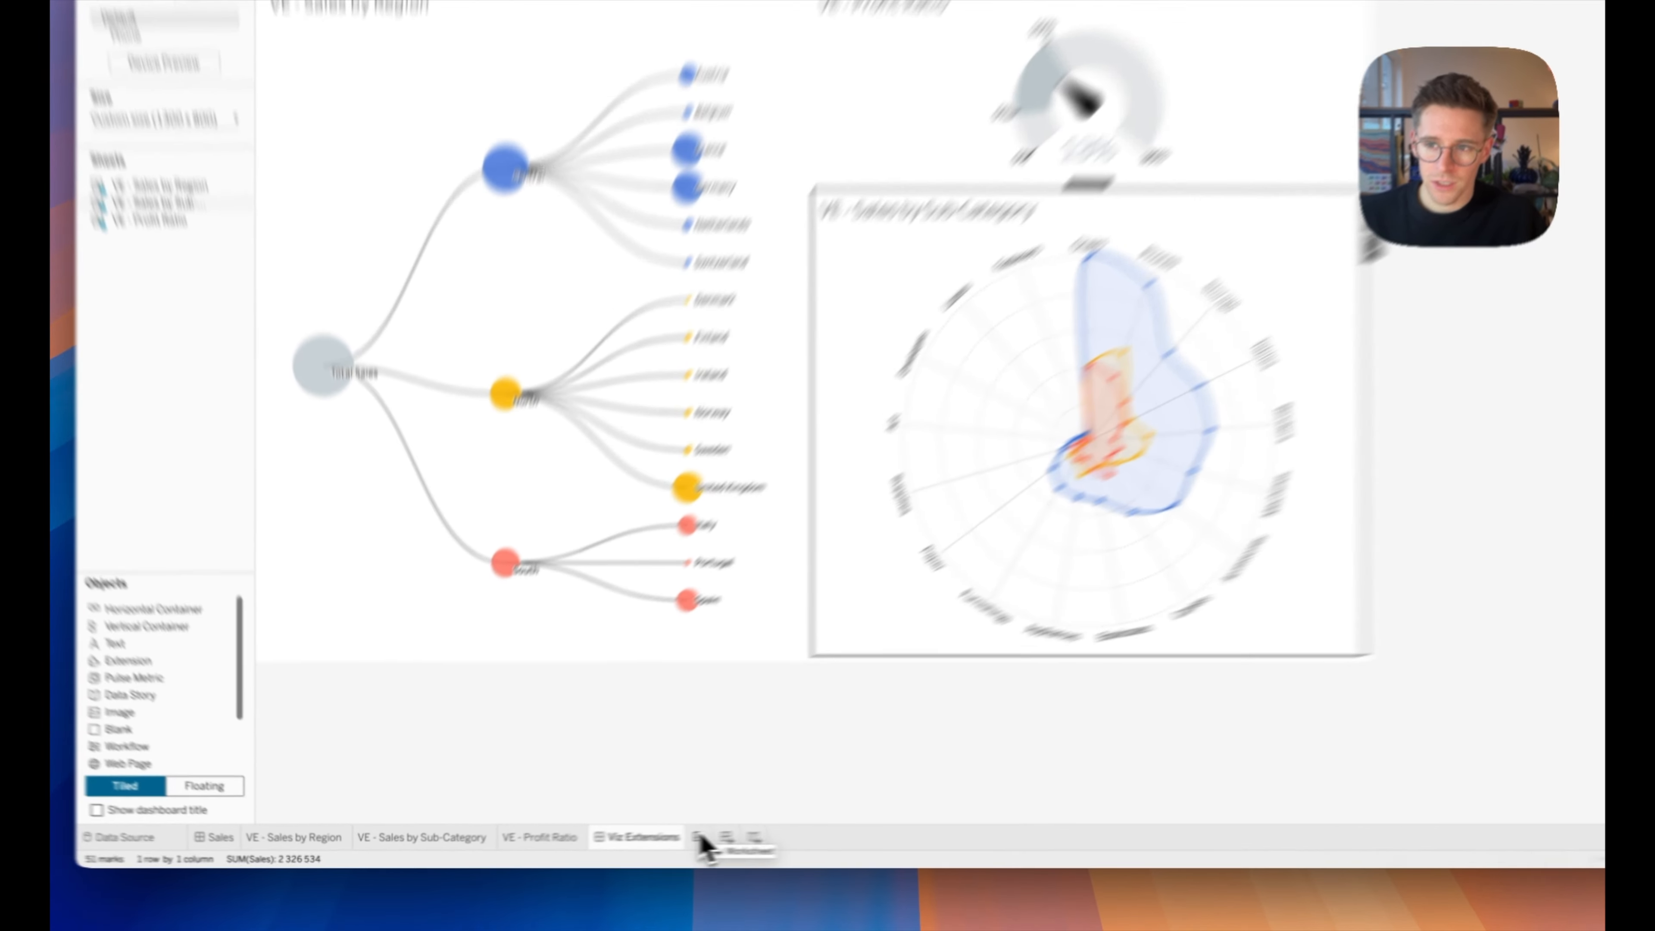
- Create a new worksheet and load the drillDownFilter-dev.trex viz extension from the trex-dev folder as its mark type
{"action": "left_click", "coordinate": [654, 840]}
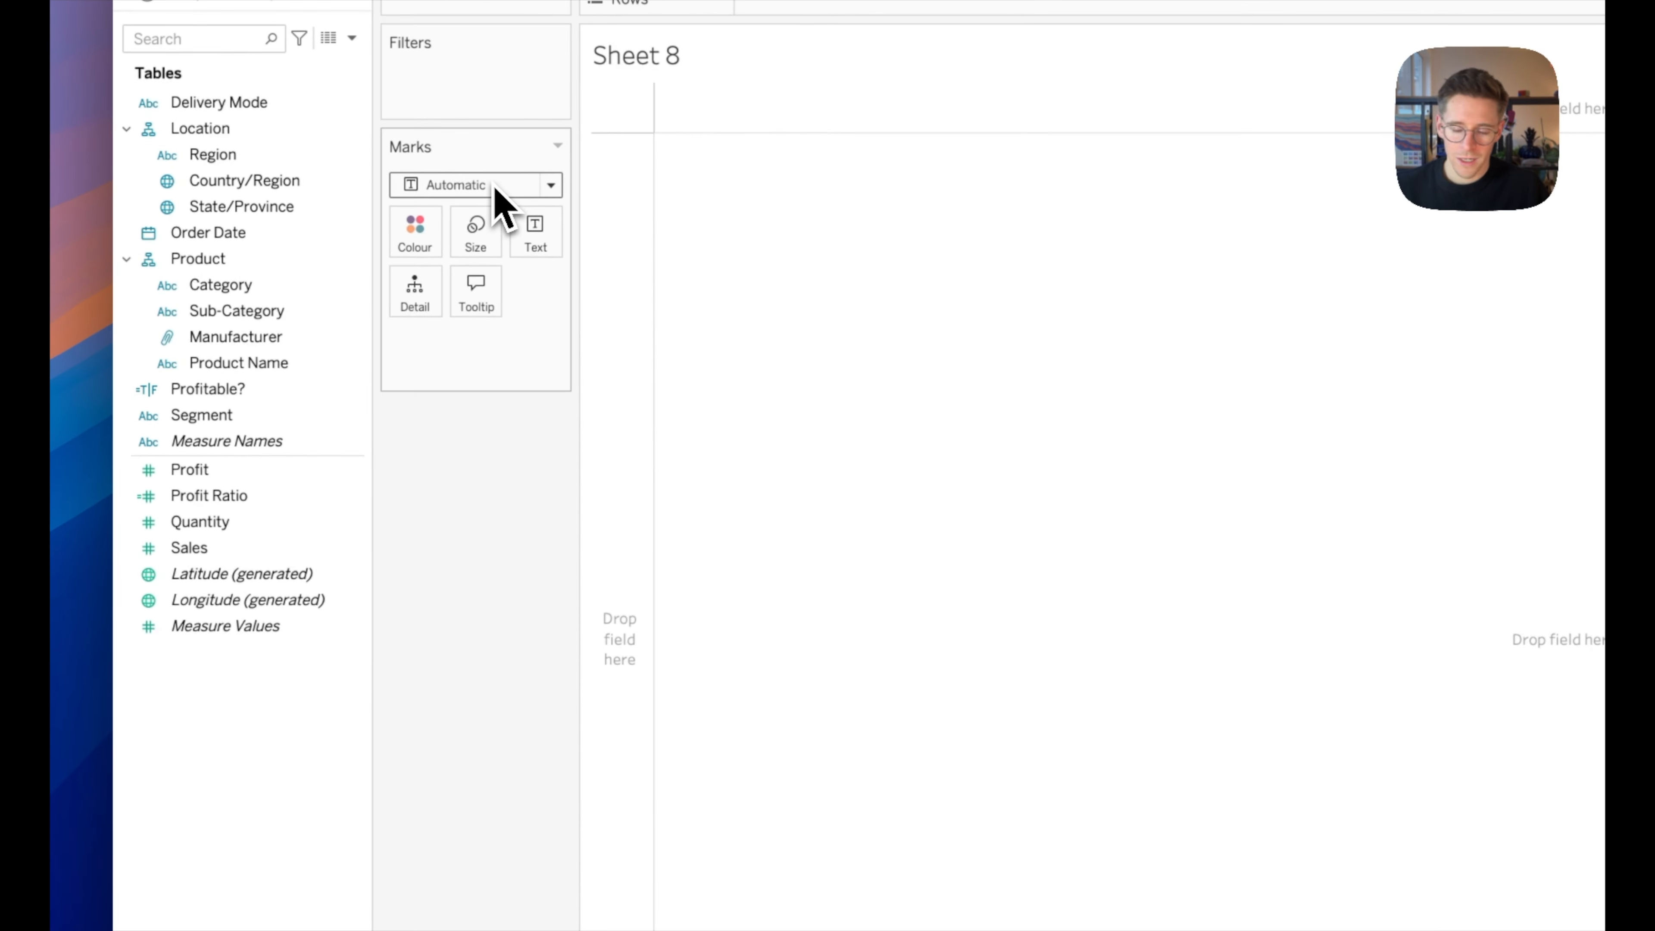
{"action": "left_click", "coordinate": [500, 196]}
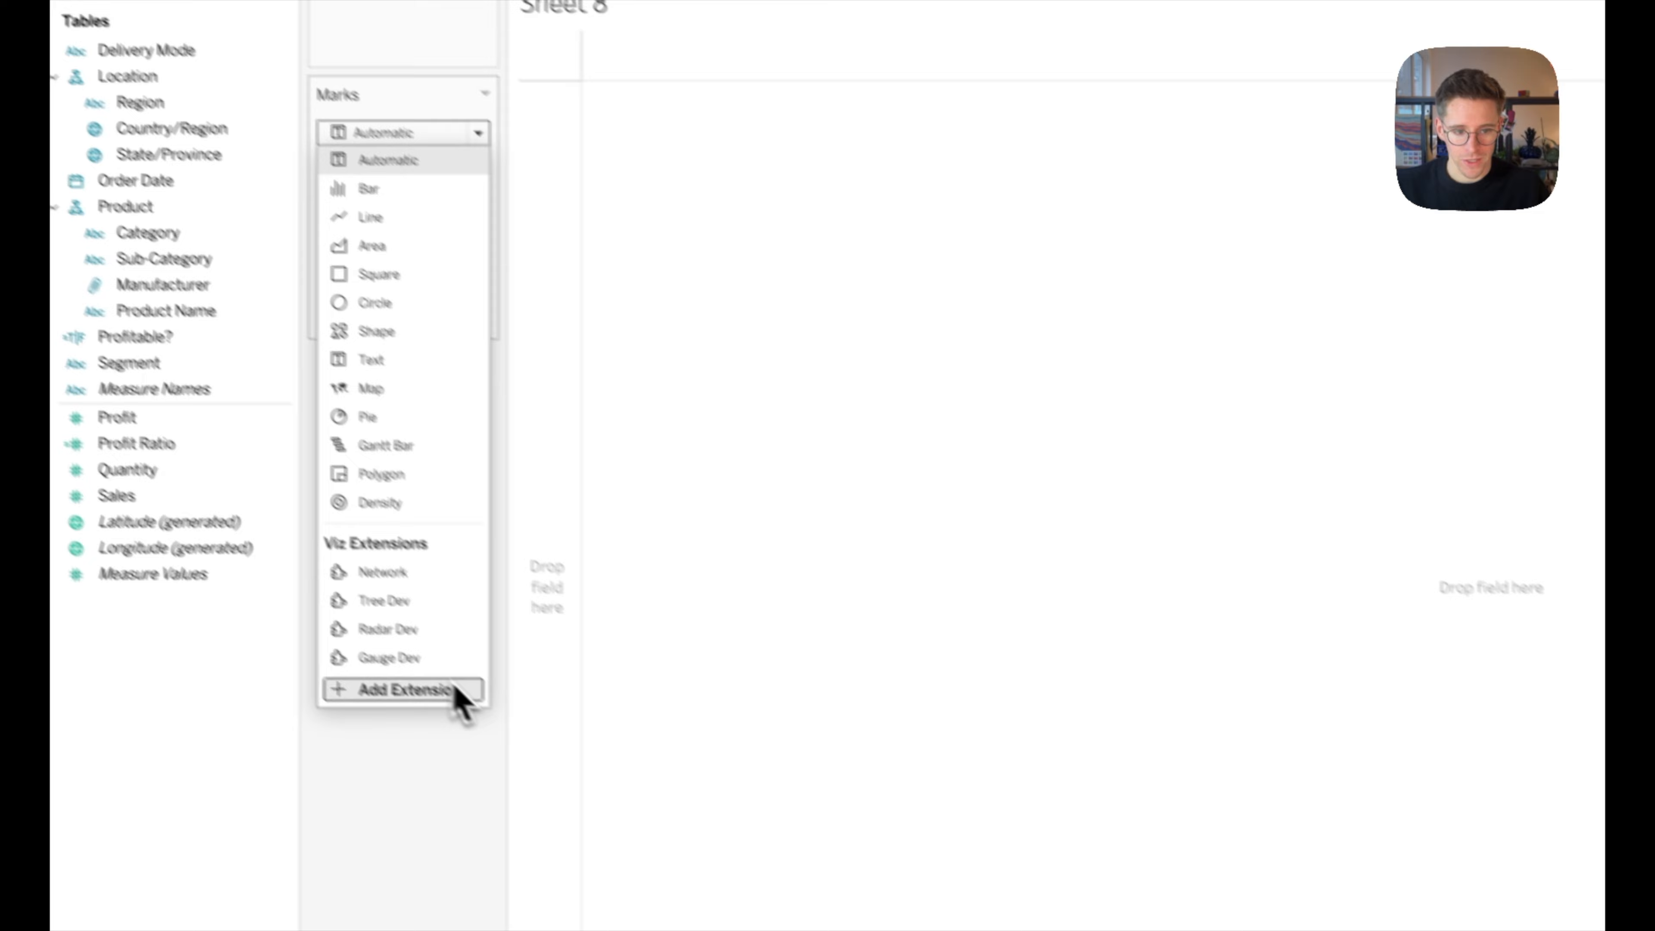
{"action": "left_click", "coordinate": [525, 740]}
{"action": "left_click", "coordinate": [717, 401]}
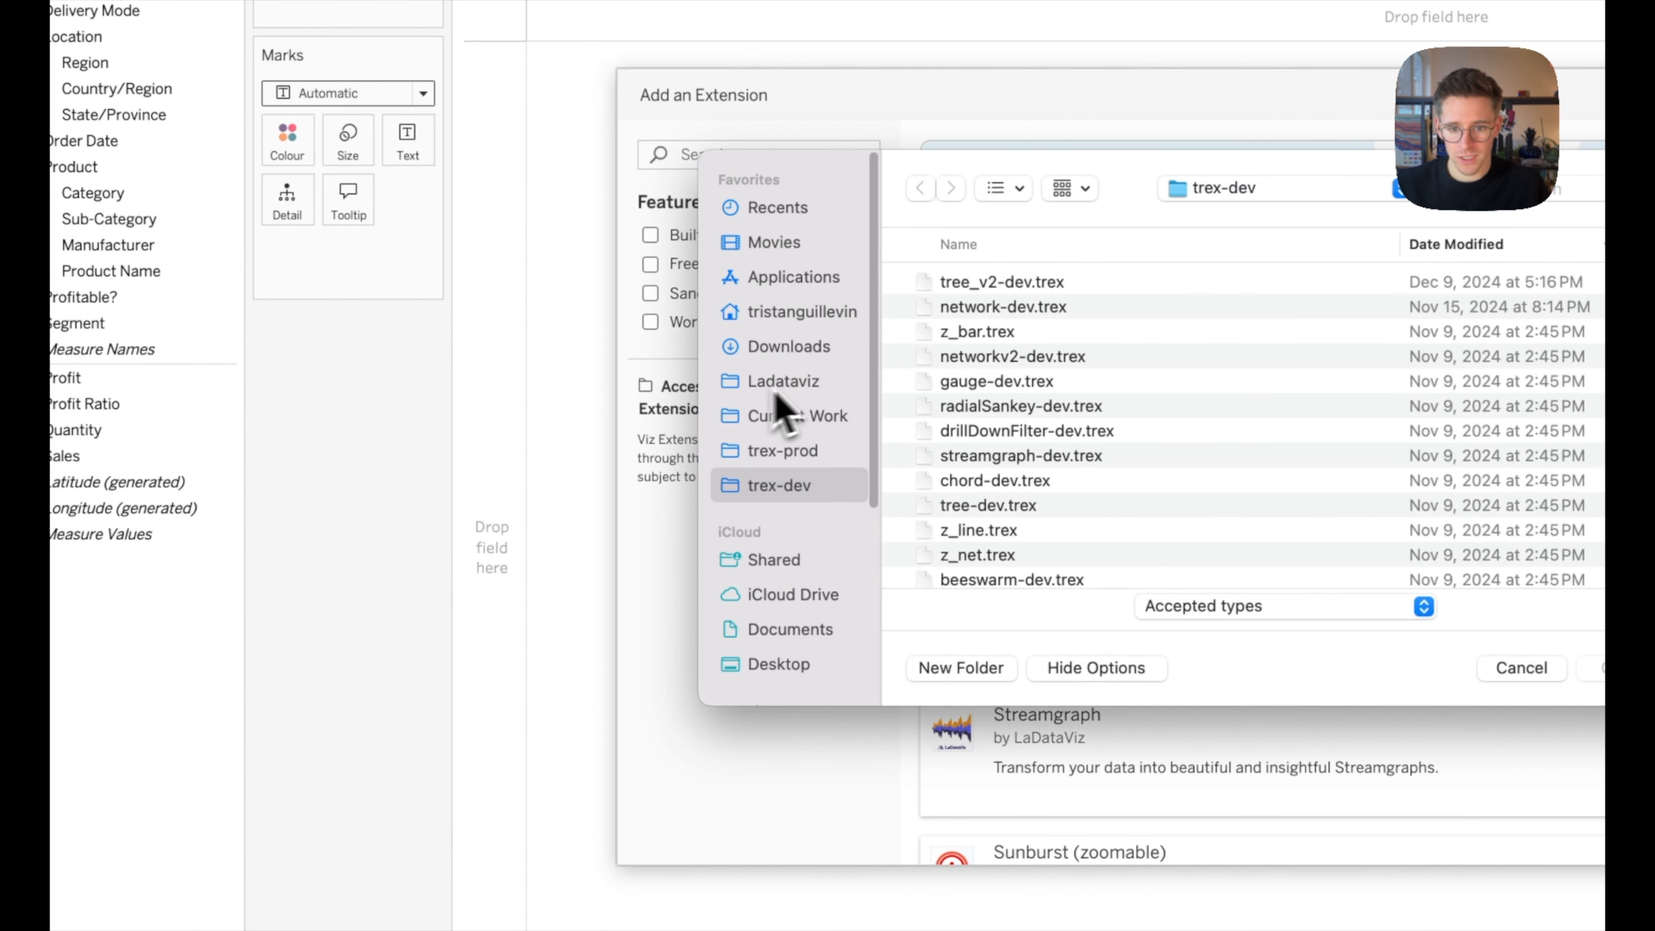
{"action": "double_click", "coordinate": [1033, 432]}
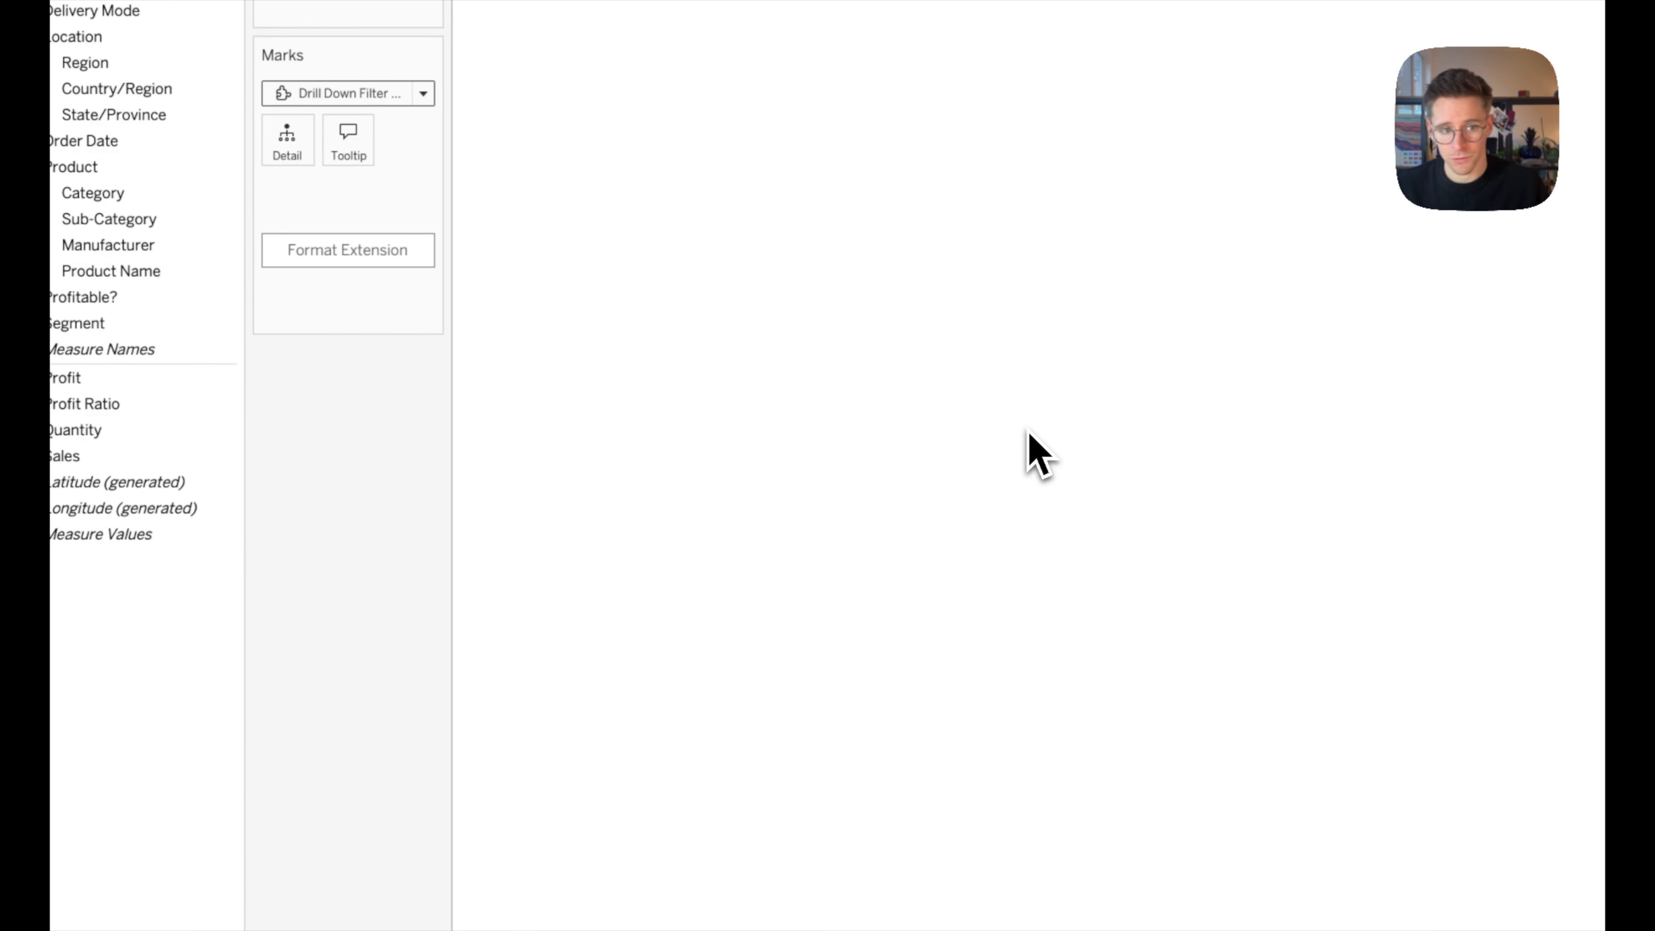
{"action": "left_click", "coordinate": [1434, 600]}
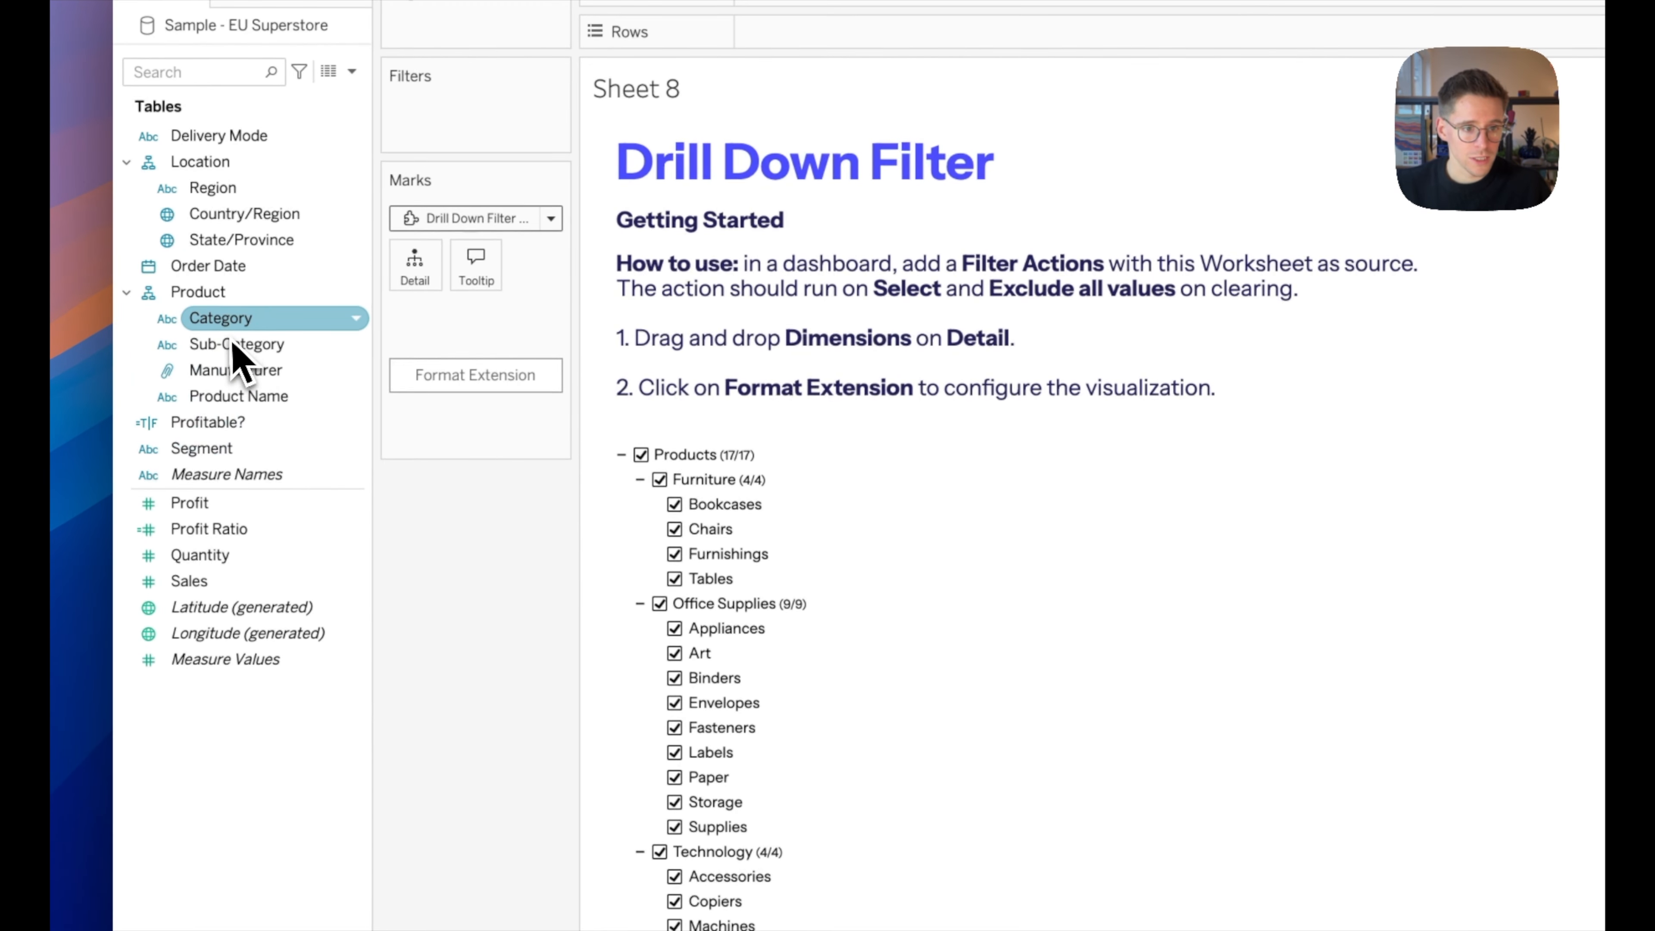
- Add Region, Country/Region and State/Province to the Drill Down Filter's Detail to build a three-level hierarchy
{"action": "left_click_drag", "start_coordinate": [213, 189], "coordinate": [411, 278]}
{"action": "left_click_drag", "start_coordinate": [257, 213], "coordinate": [391, 394]}
{"action": "left_click", "coordinate": [241, 240]}
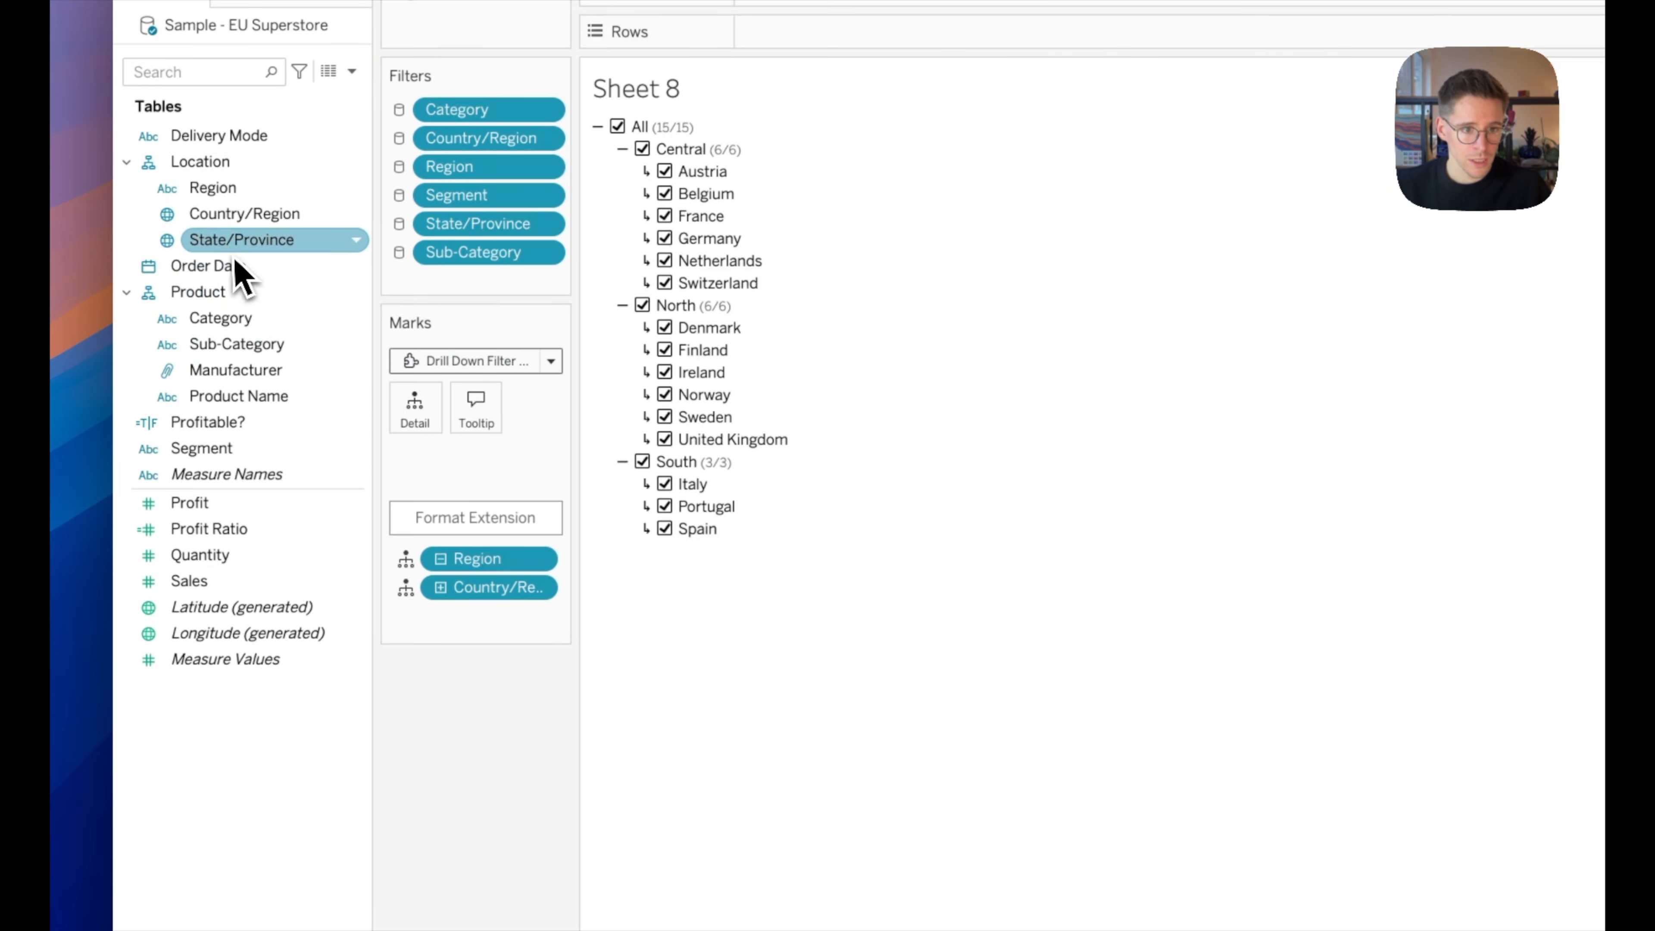
{"action": "left_click_drag", "start_coordinate": [236, 261], "coordinate": [411, 407]}
- Expand and collapse Denmark and Finland in the drill-down tree to examine their states
{"action": "left_click", "coordinate": [647, 328]}
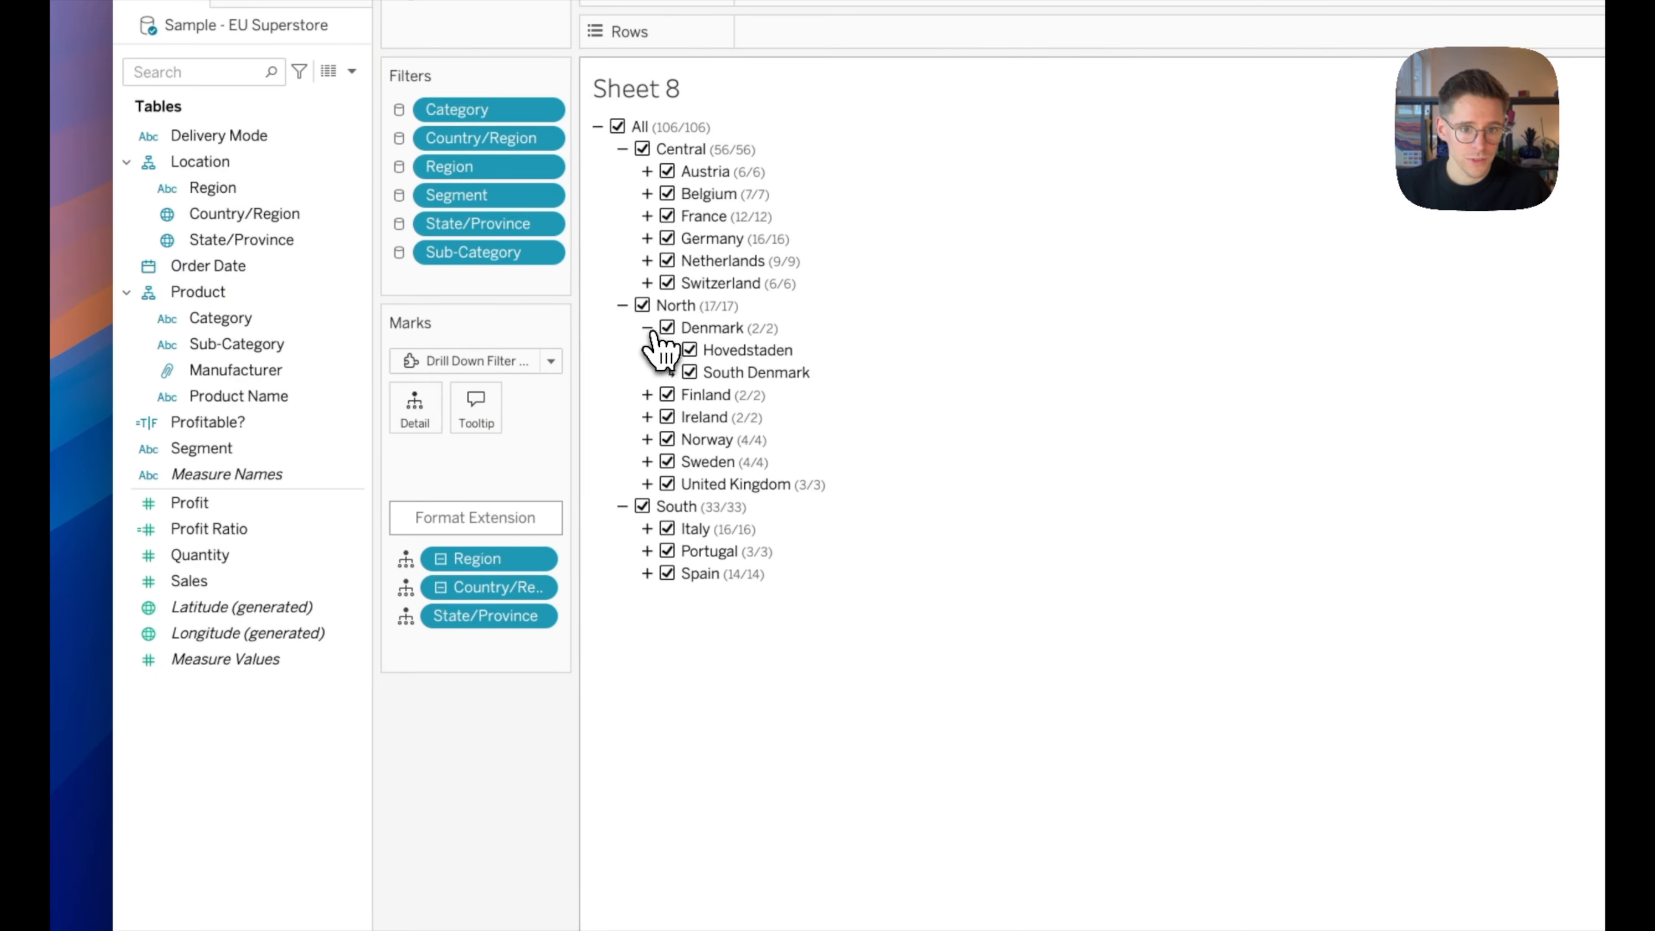
{"action": "left_click", "coordinate": [647, 395]}
{"action": "left_click", "coordinate": [649, 395]}
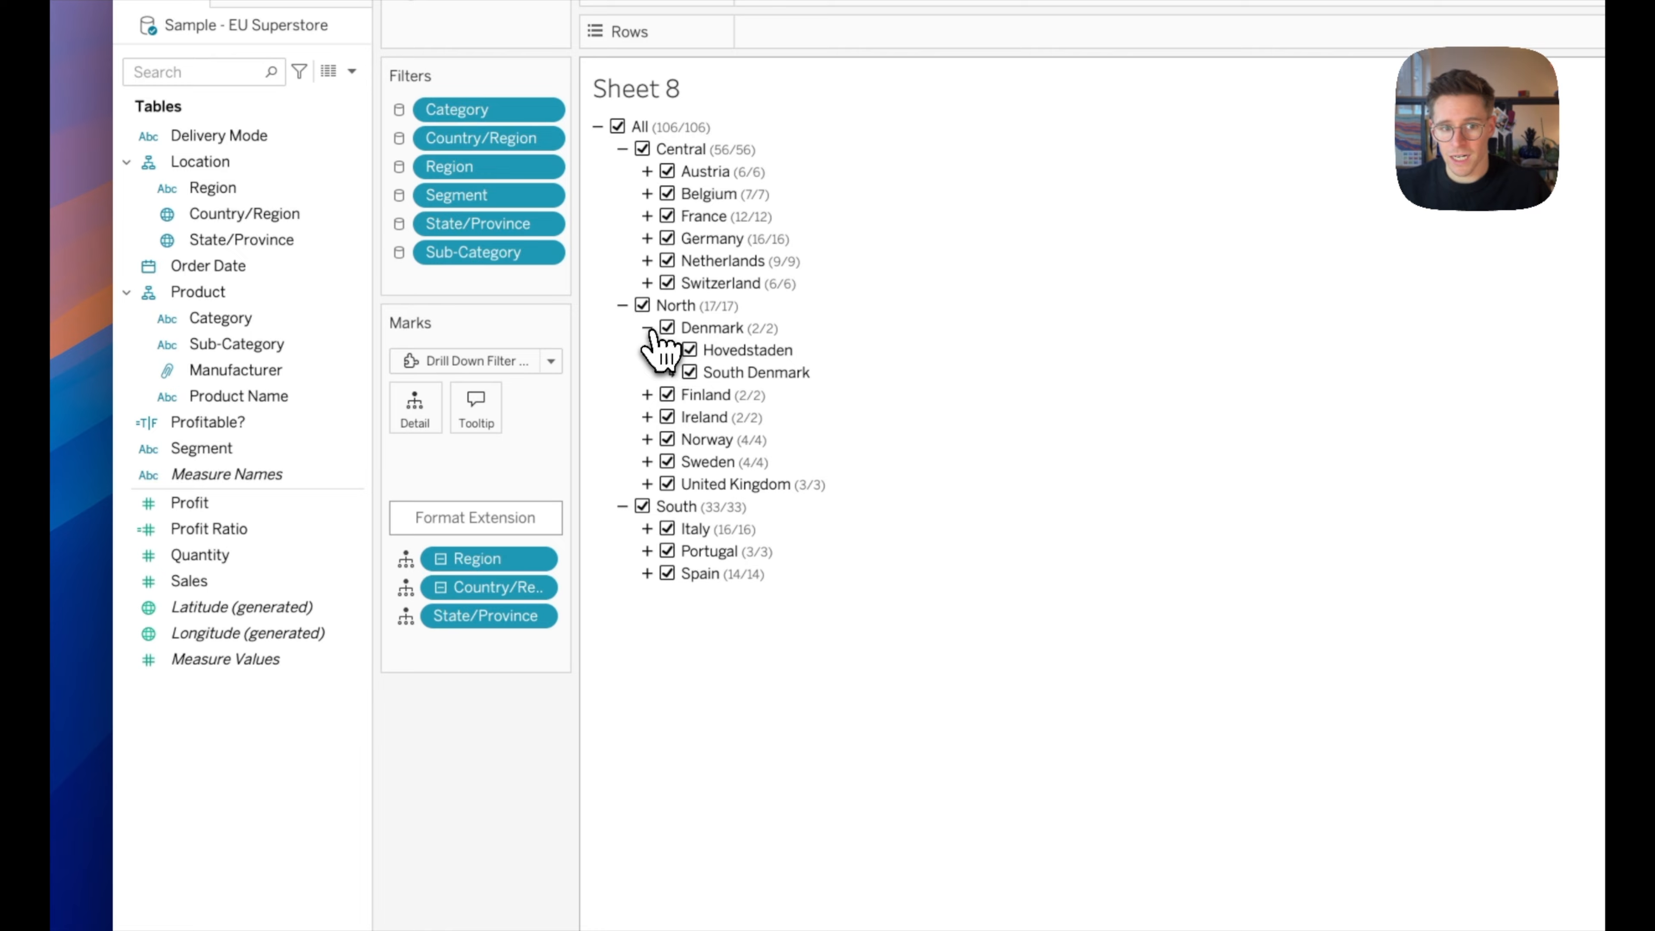
{"action": "left_click", "coordinate": [649, 328]}
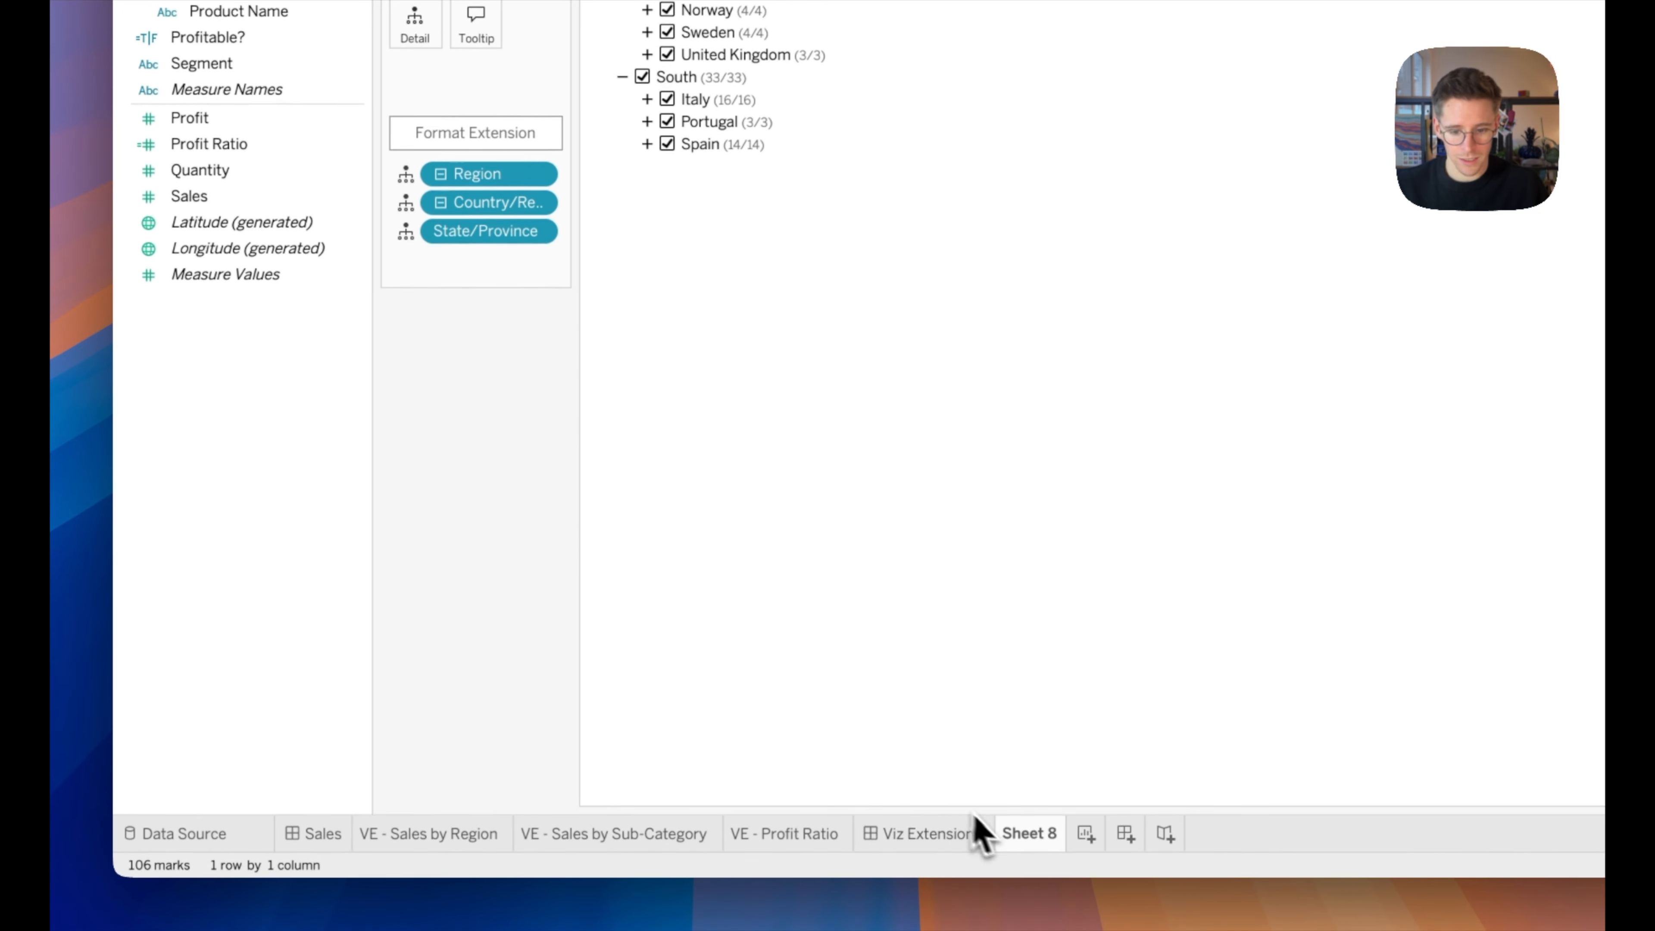
- Rename the drill-down worksheet as Filter
{"action": "double_click", "coordinate": [1007, 823]}
{"action": "key", "text": "BackSpace"}
{"action": "type", "text": "Filter"}
{"action": "key", "text": "Return"}
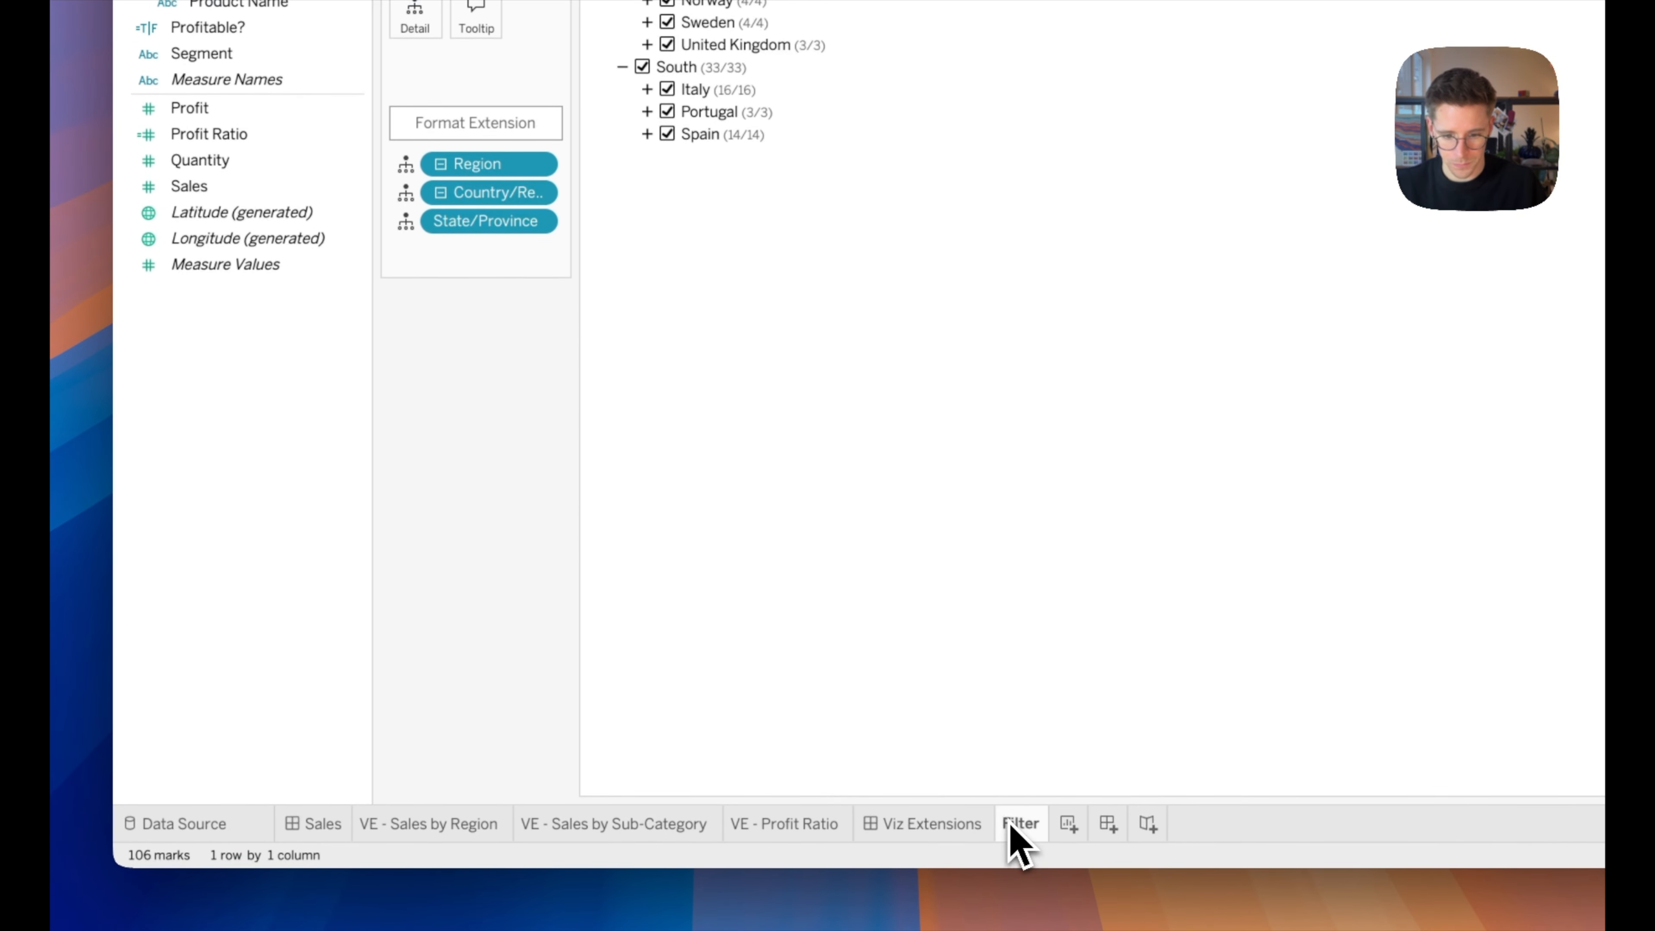
- Place the Filter sheet as a narrow column along the left side of the Sales dashboard and use it as a filter
{"action": "left_click", "coordinate": [331, 825]}
{"action": "scroll", "coordinate": [305, 404], "scroll_direction": "up", "scroll_amount": 5}
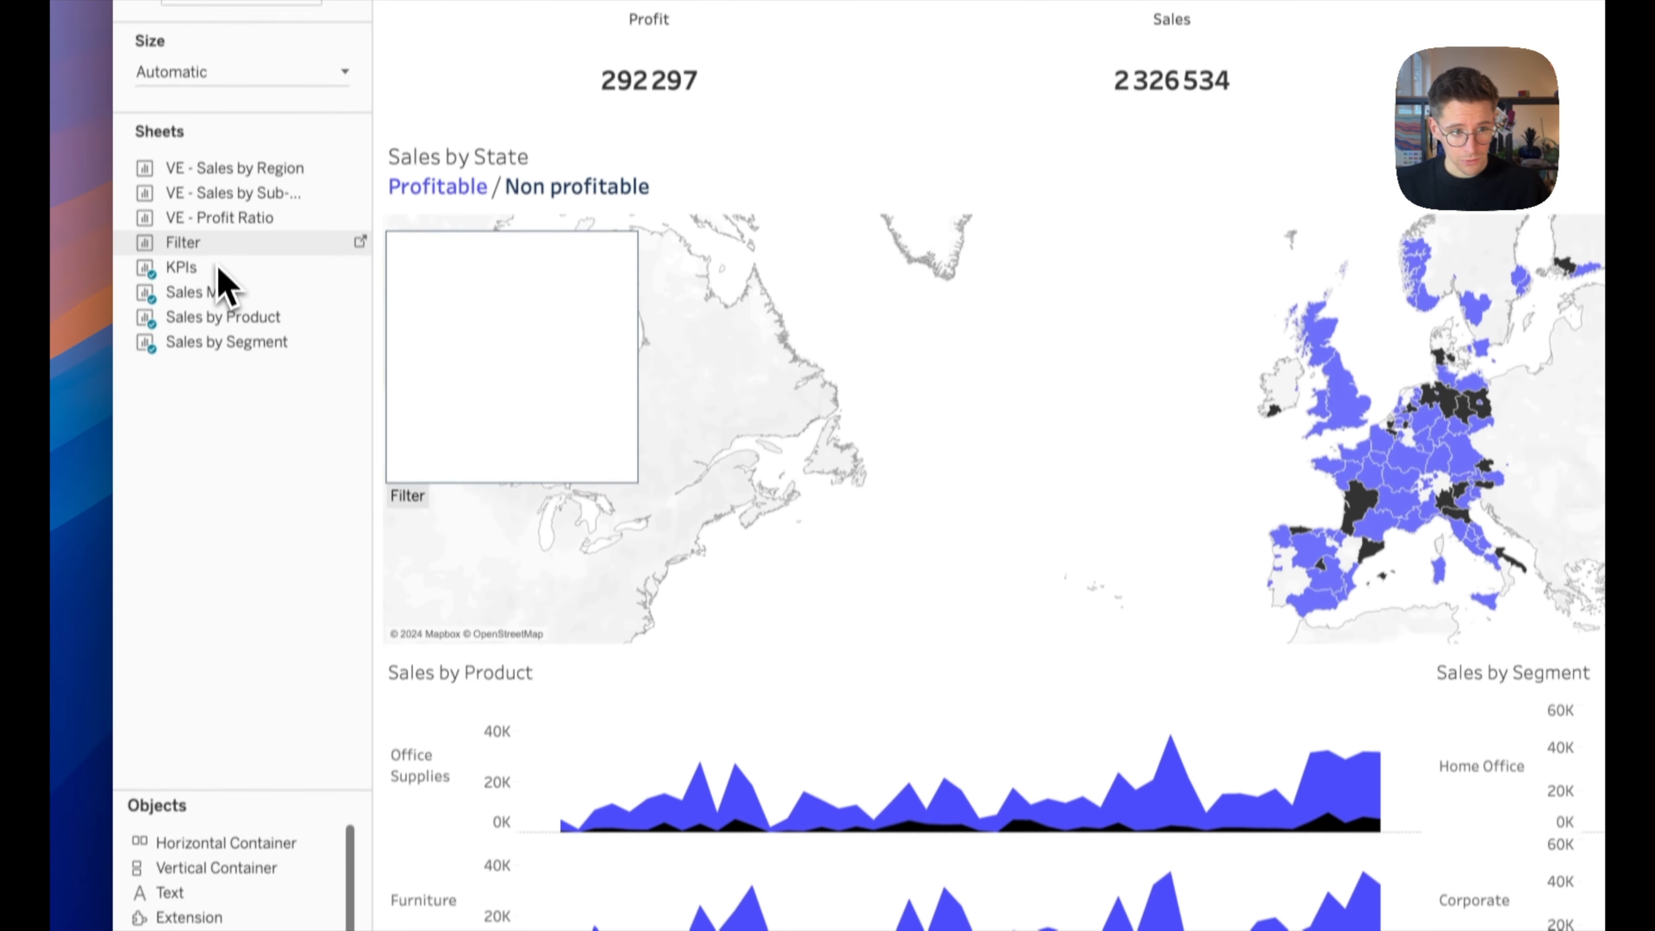
{"action": "left_click_drag", "start_coordinate": [214, 267], "coordinate": [397, 355]}
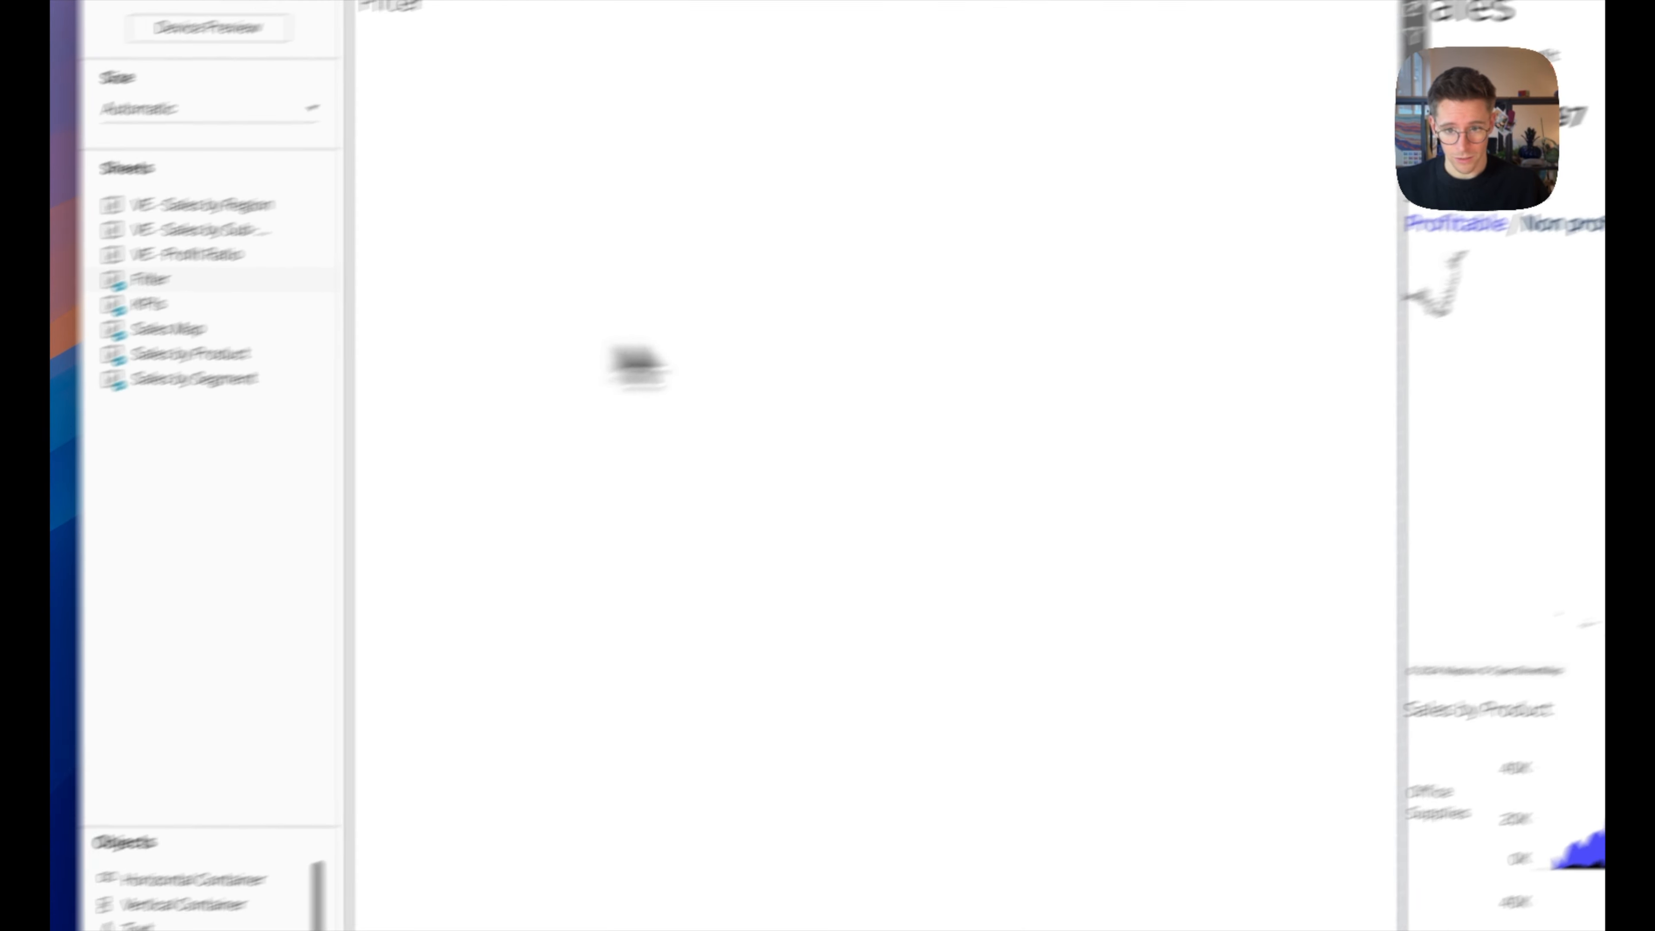
{"action": "left_click_drag", "start_coordinate": [1137, 442], "coordinate": [369, 445]}
{"action": "left_click", "coordinate": [633, 437]}
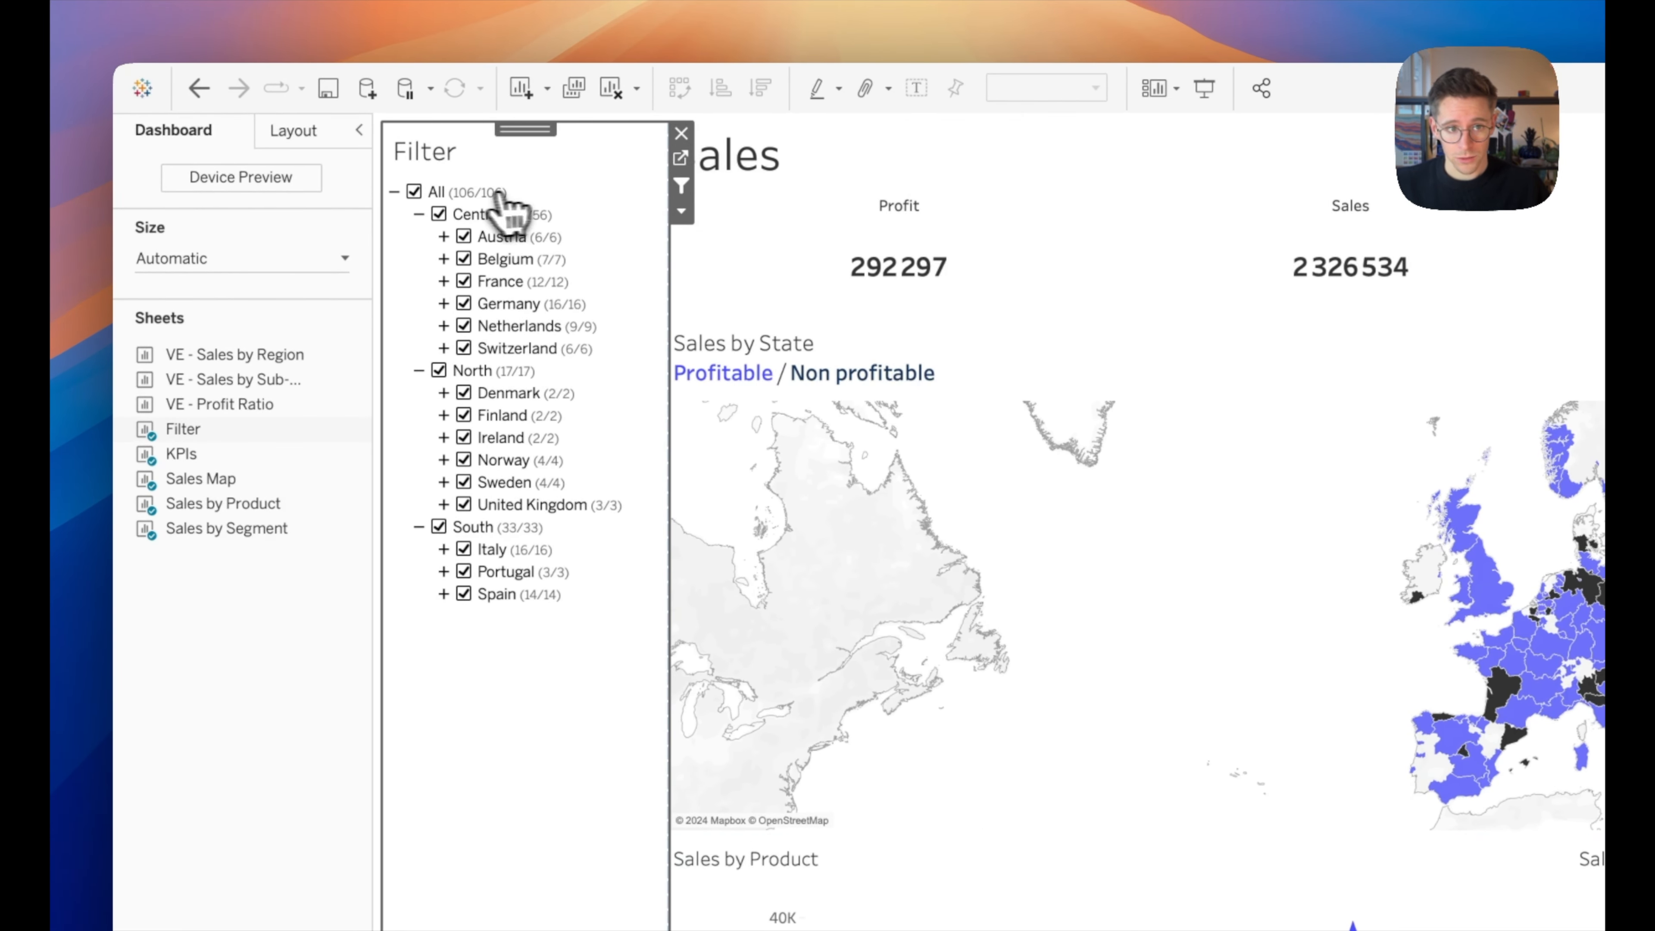
- Set the Filter sheet's generated filter action on the Sales dashboard to exclude all values when the selection is cleared
{"action": "left_click", "coordinate": [472, 77]}
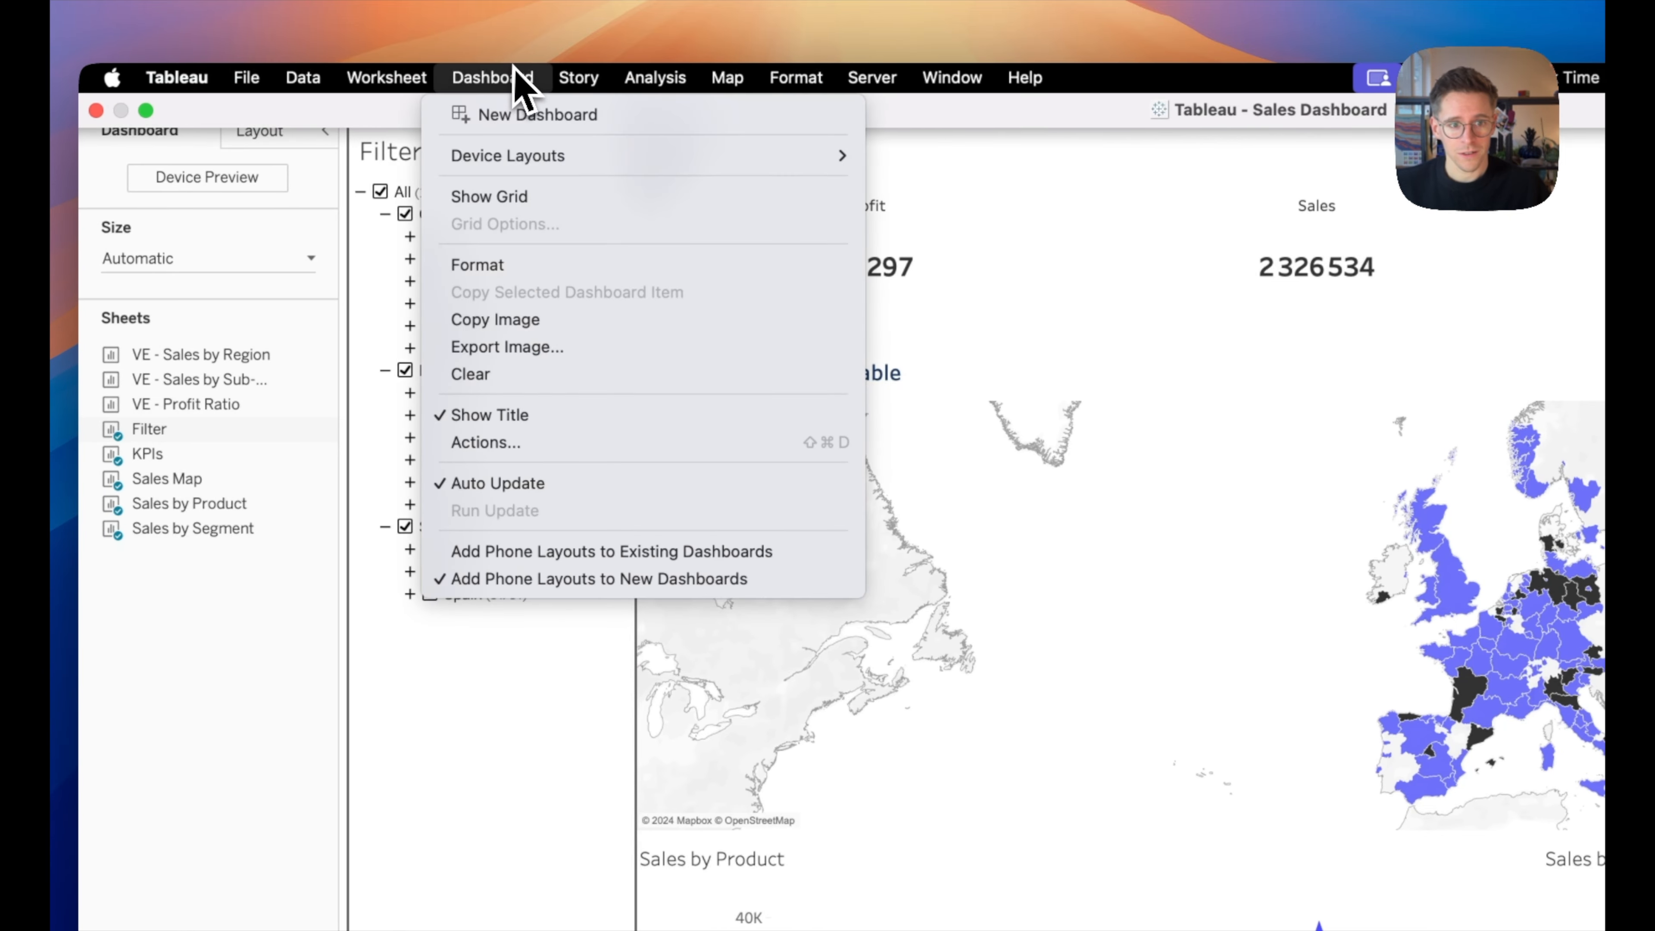
{"action": "left_click", "coordinate": [512, 444]}
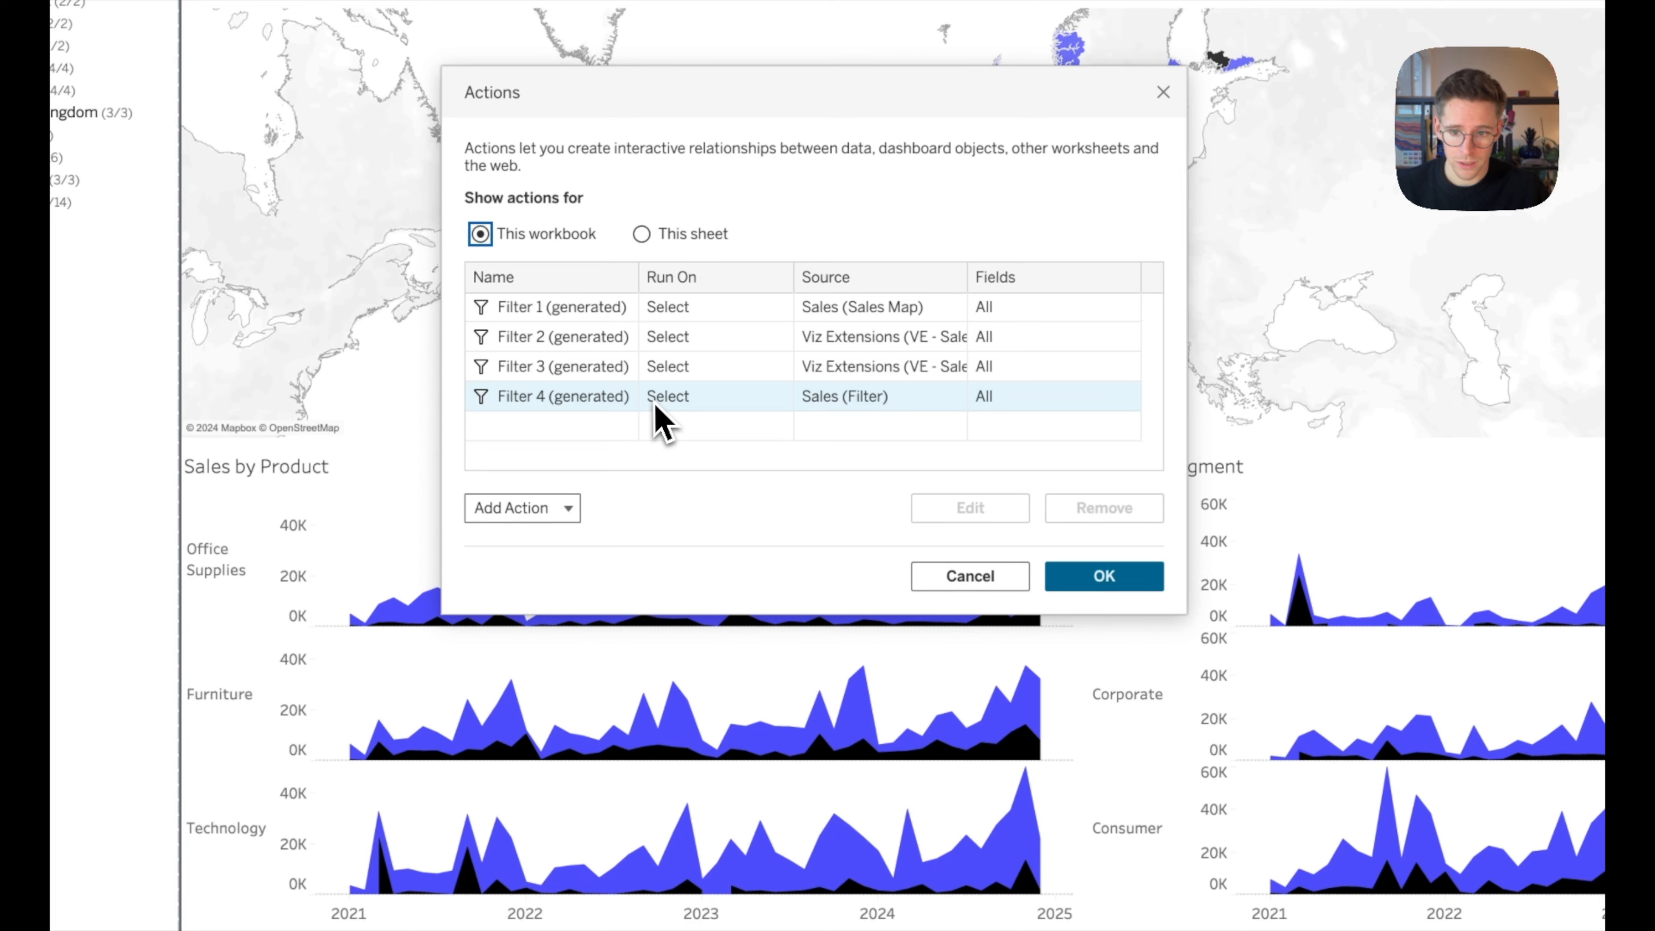
{"action": "double_click", "coordinate": [652, 399]}
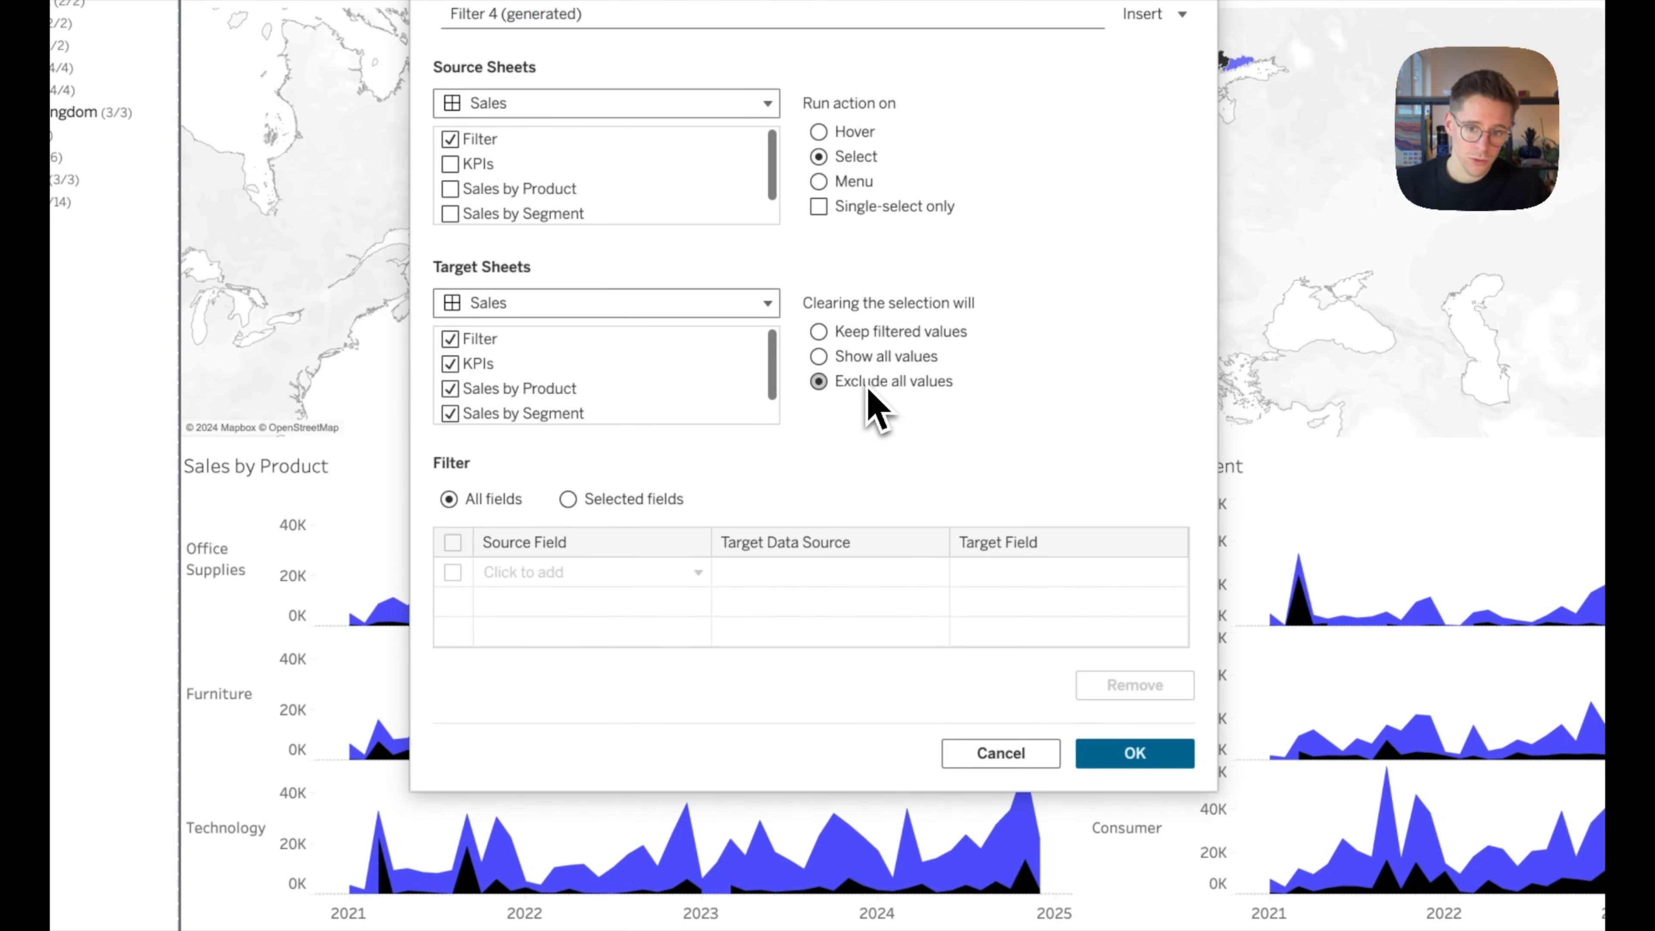
{"action": "left_click", "coordinate": [1134, 754]}
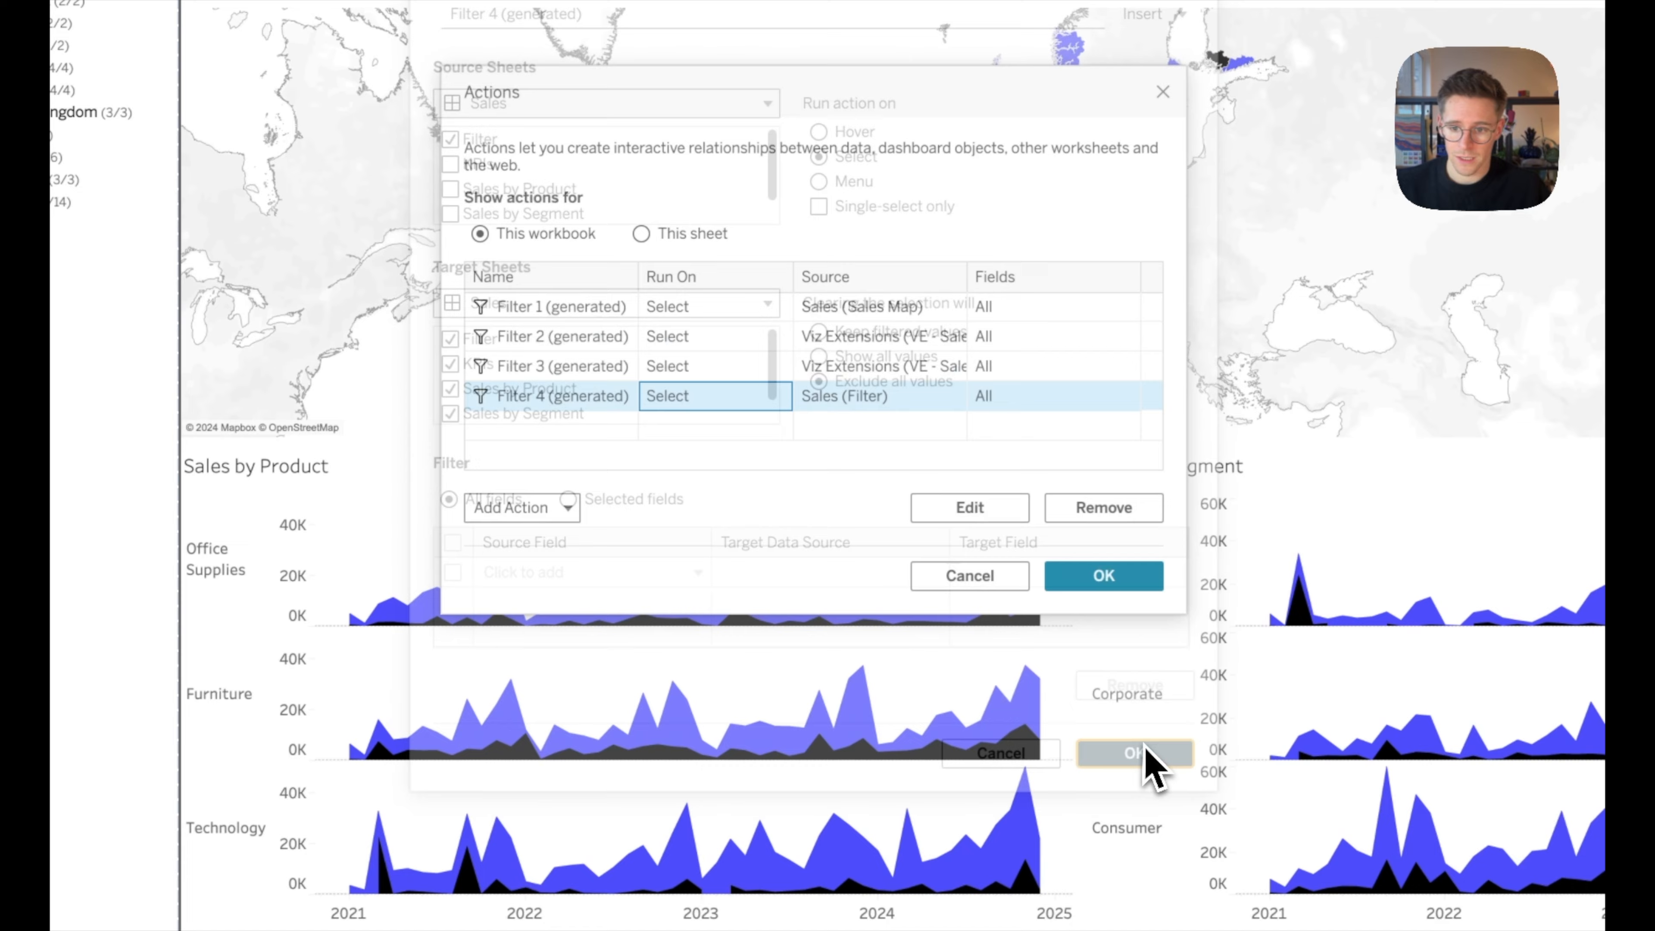
{"action": "left_click", "coordinate": [1138, 587]}
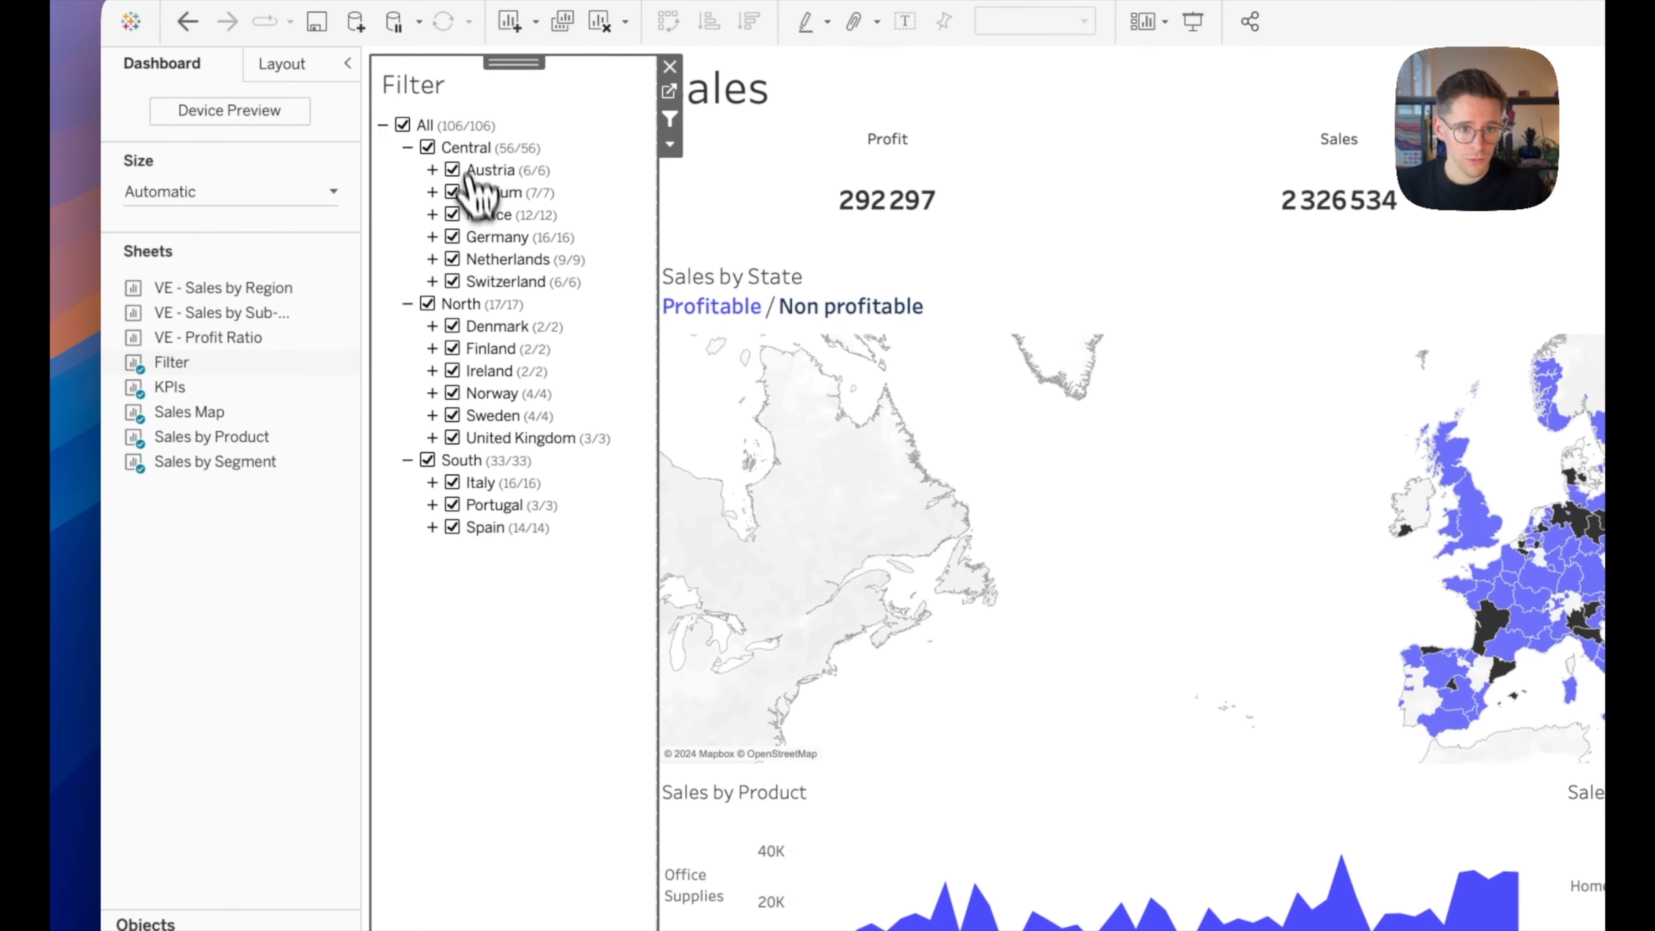
- Test the drill-down filter by deselecting the Central, North and South regions
{"action": "left_click", "coordinate": [321, 75]}
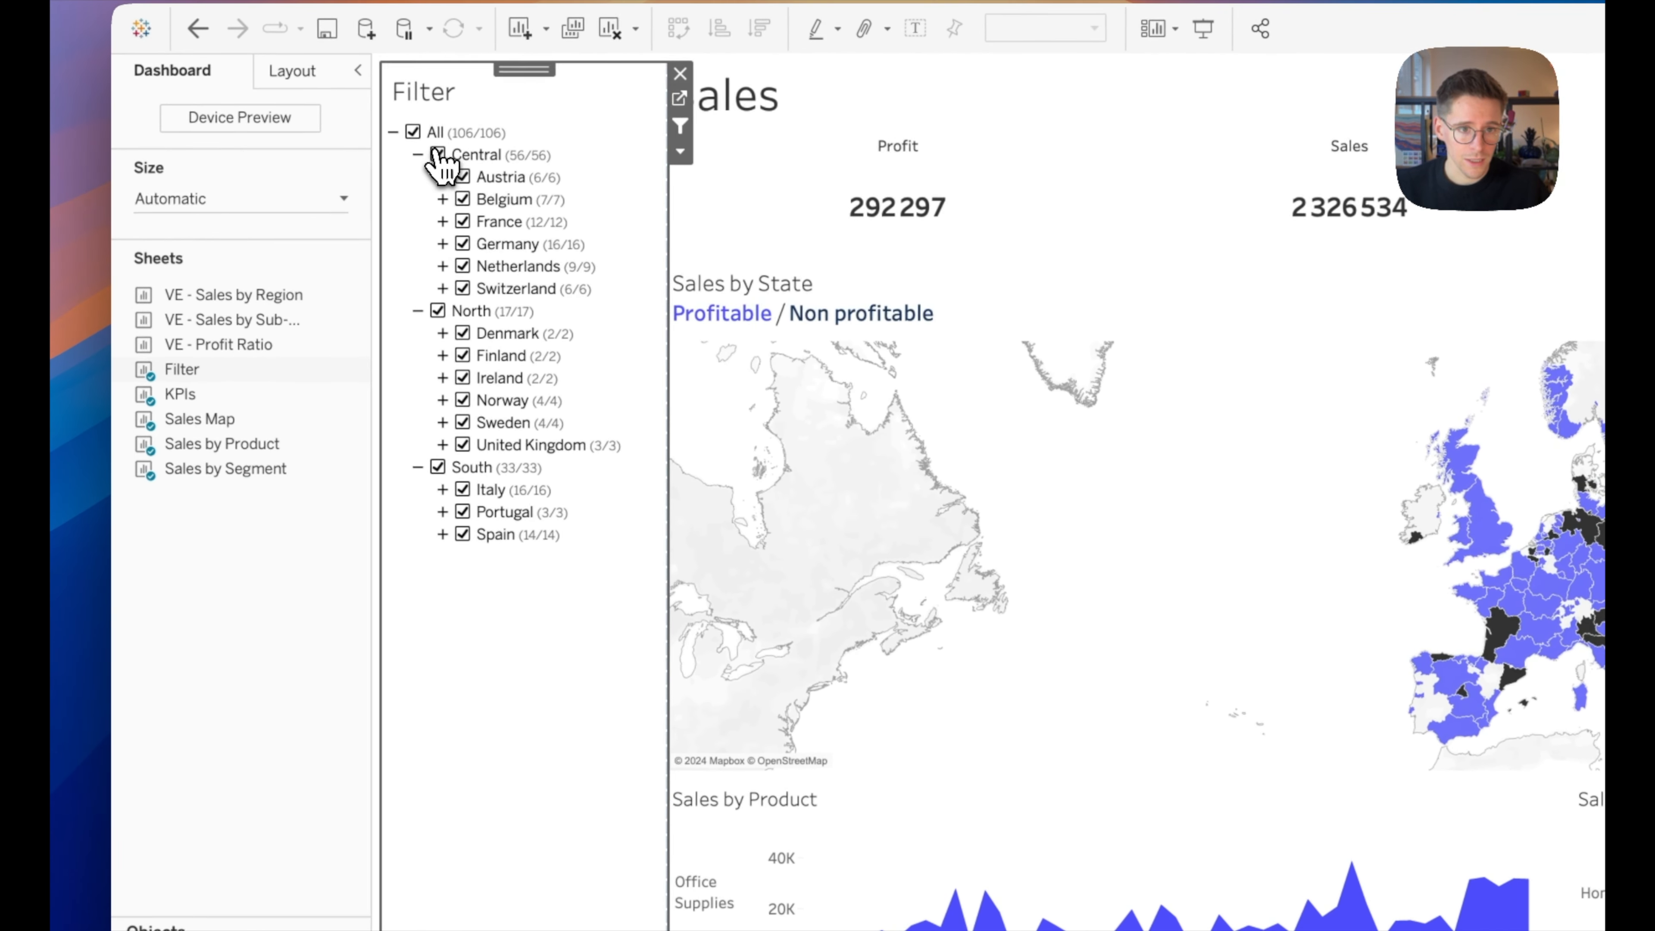
{"action": "left_click", "coordinate": [438, 312]}
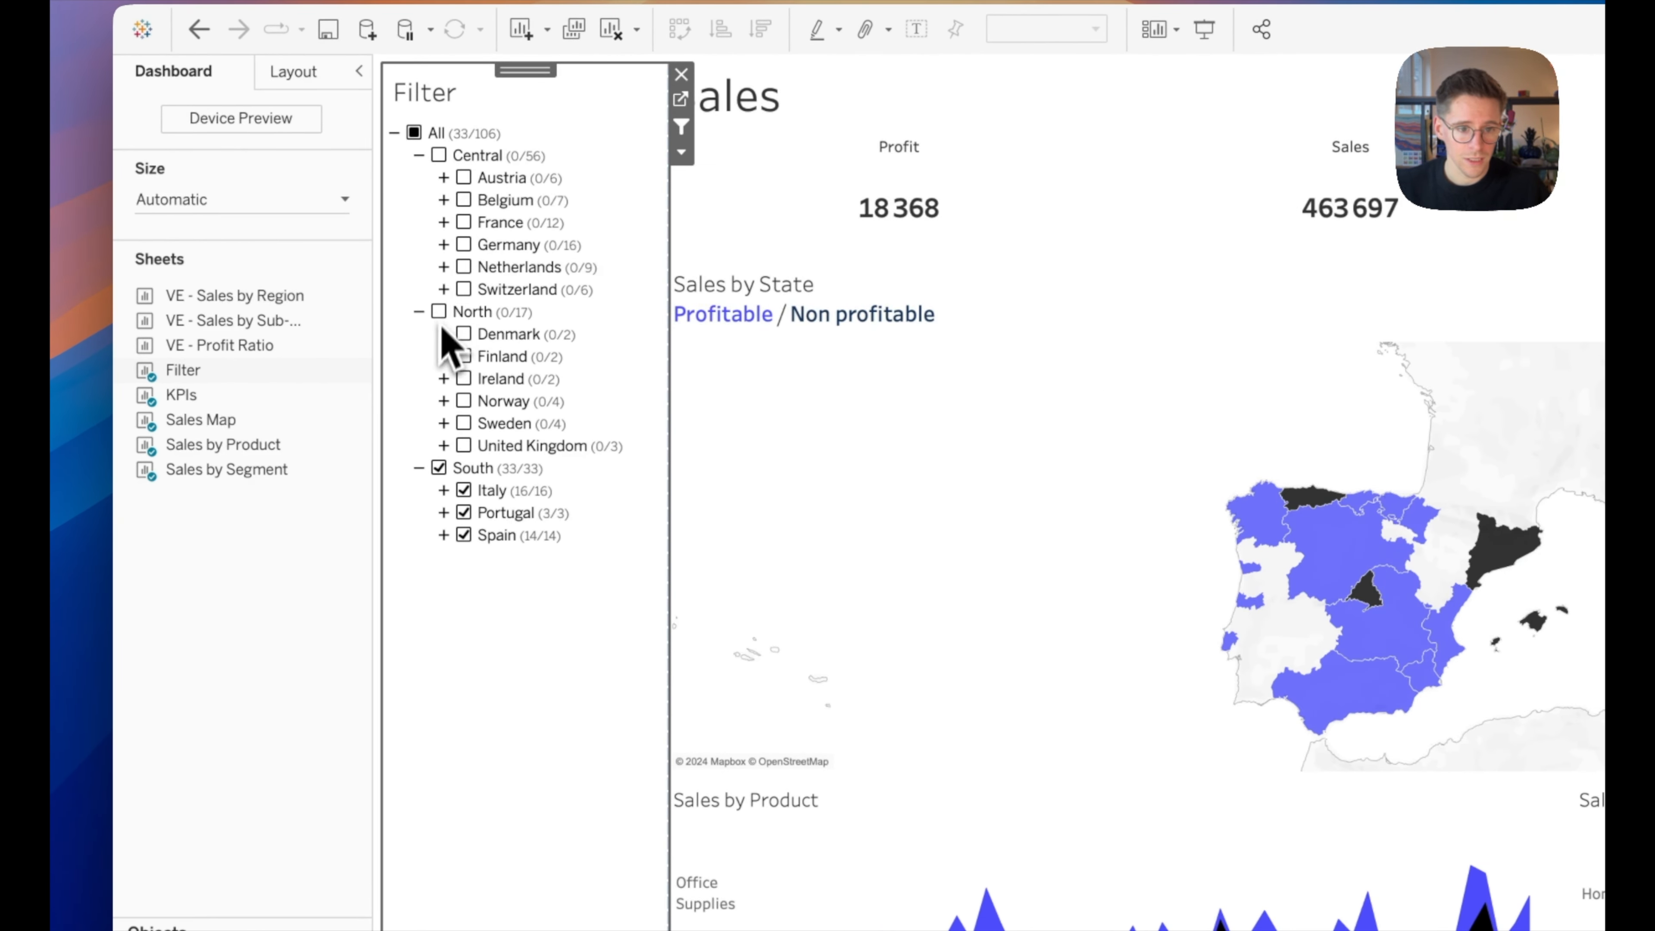
{"action": "left_click", "coordinate": [439, 468]}
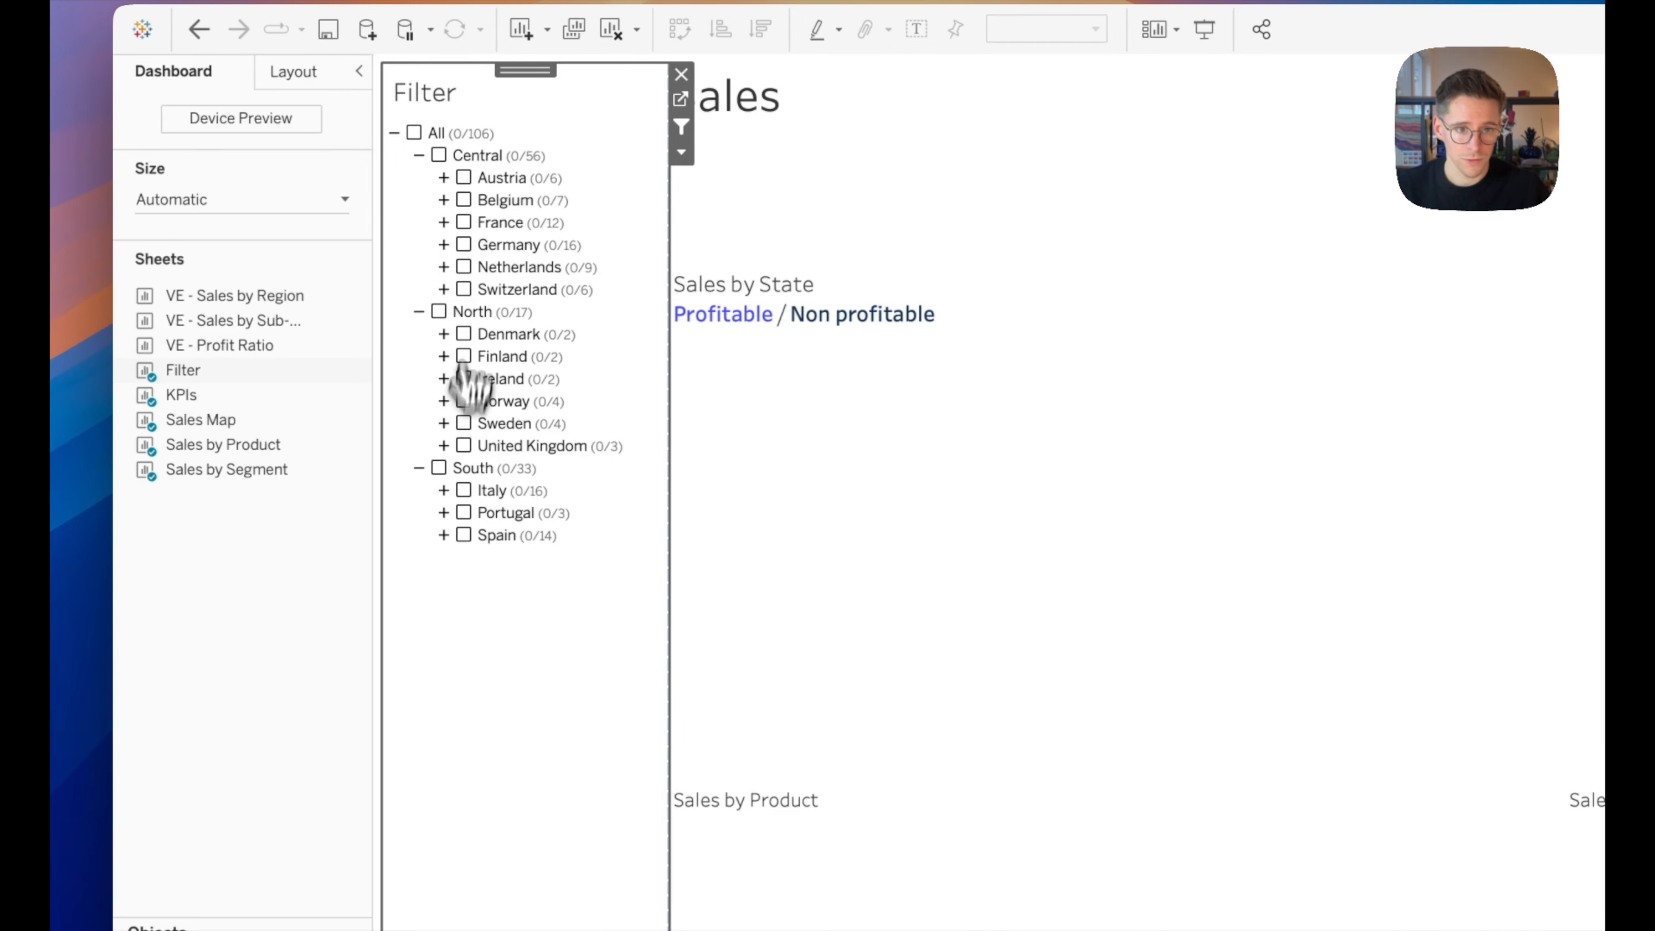
- Test the drill-down filter by selecting France and the United Kingdom, followed by all regions
{"action": "left_click", "coordinate": [464, 223]}
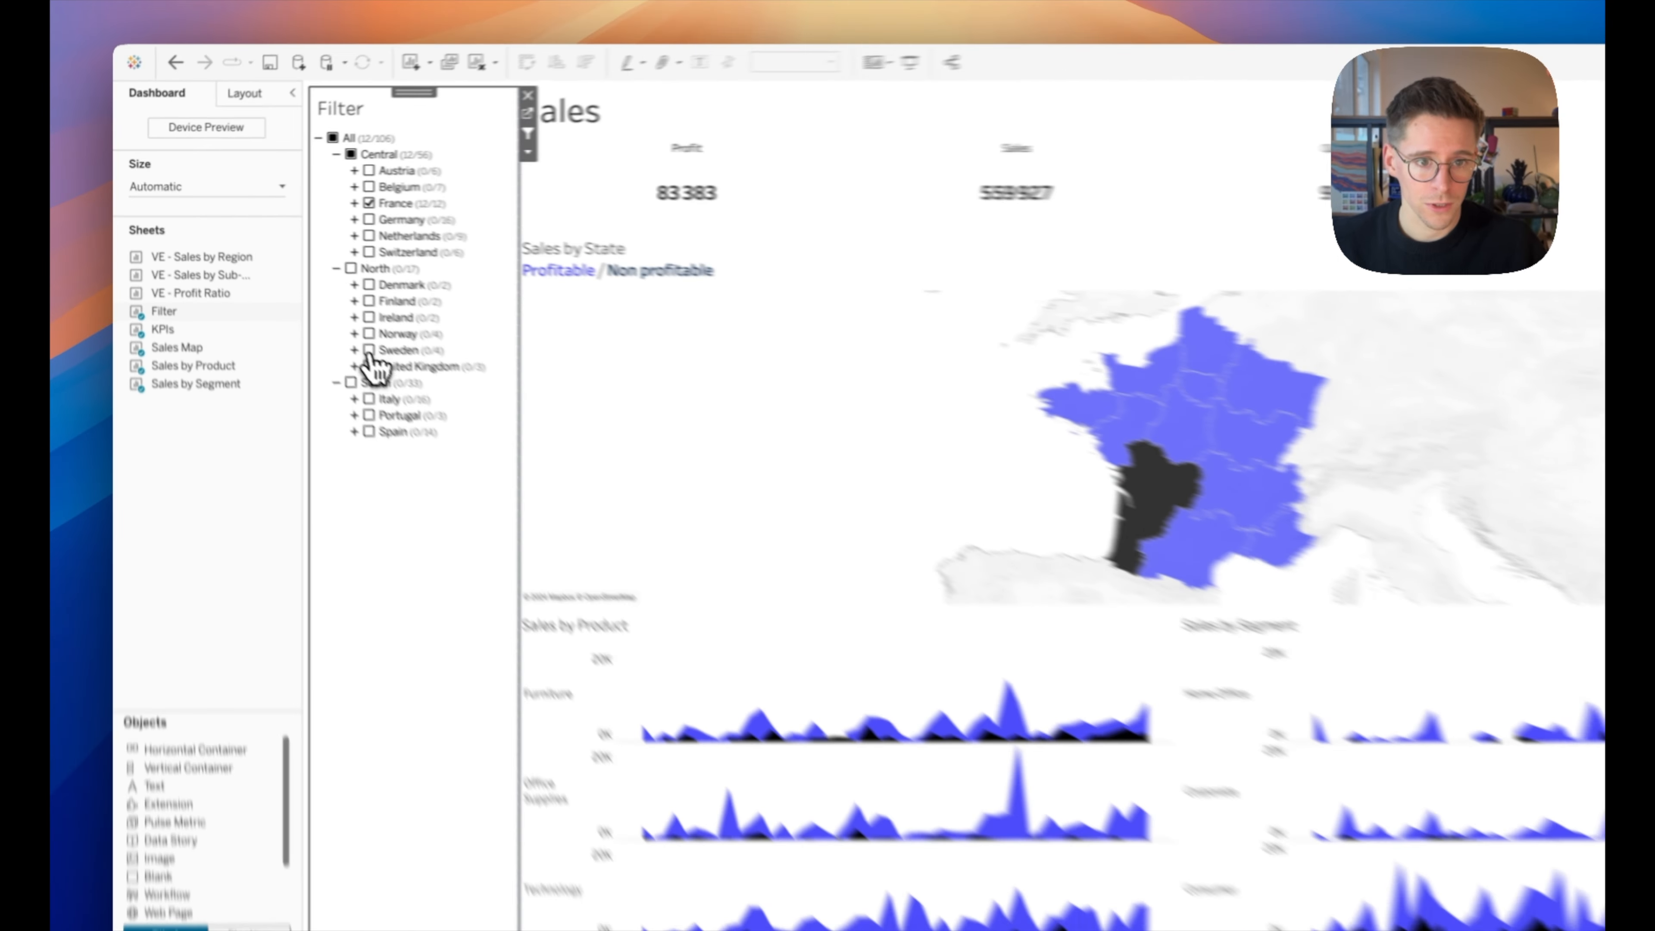
{"action": "left_click", "coordinate": [464, 446]}
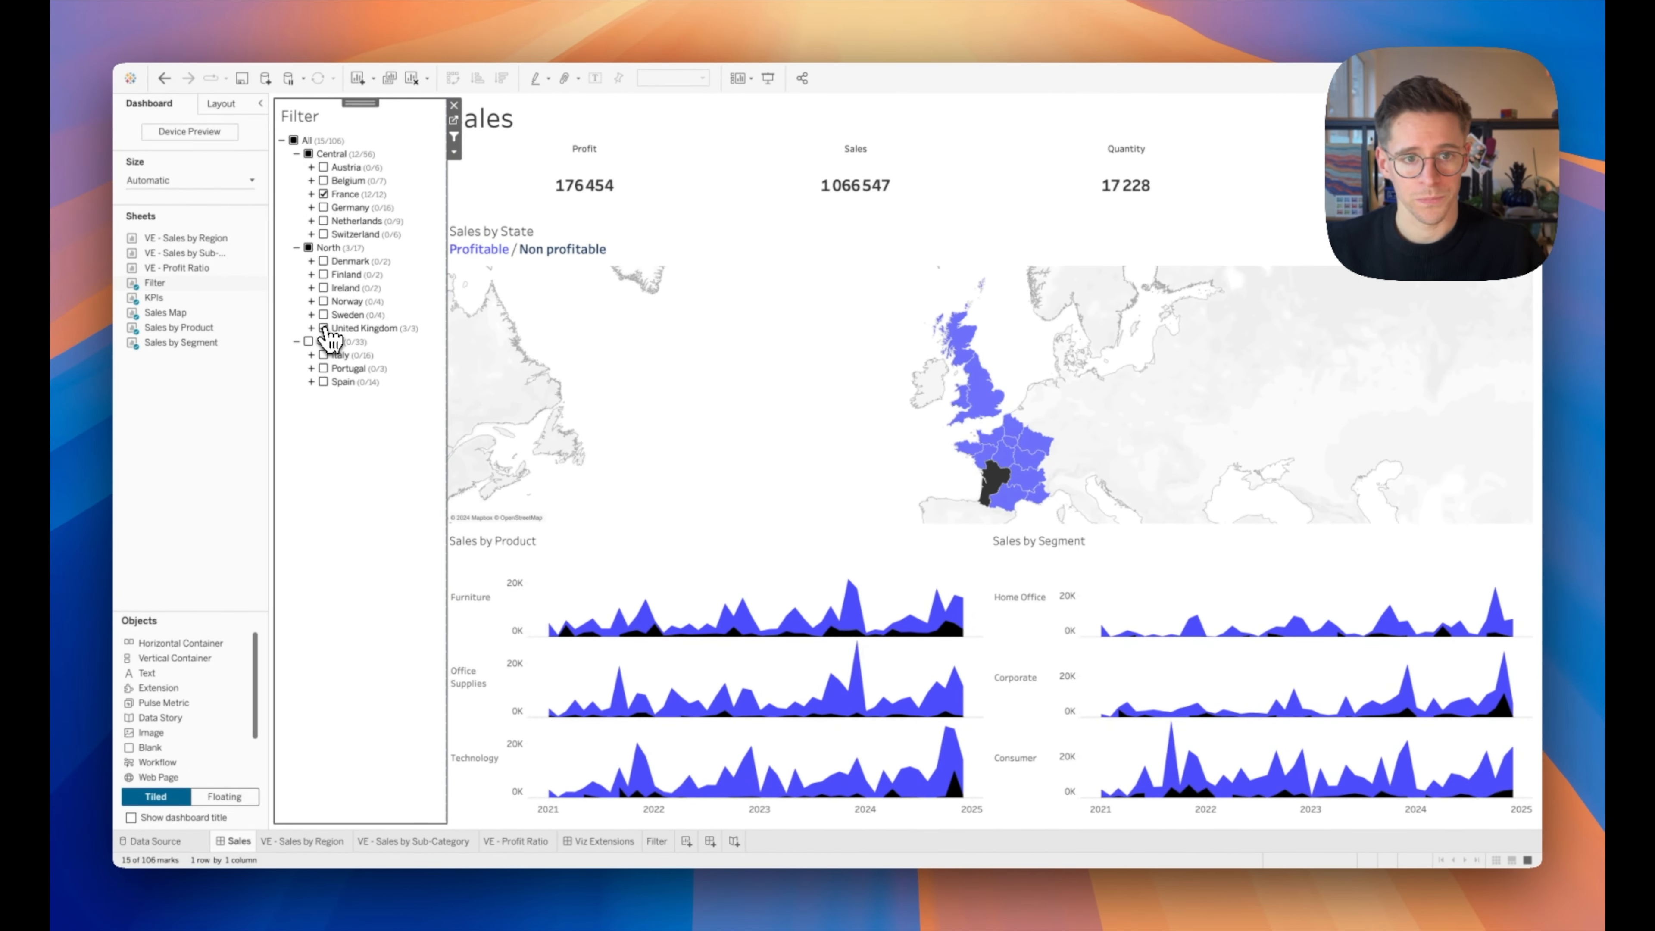
{"action": "left_click", "coordinate": [294, 141]}
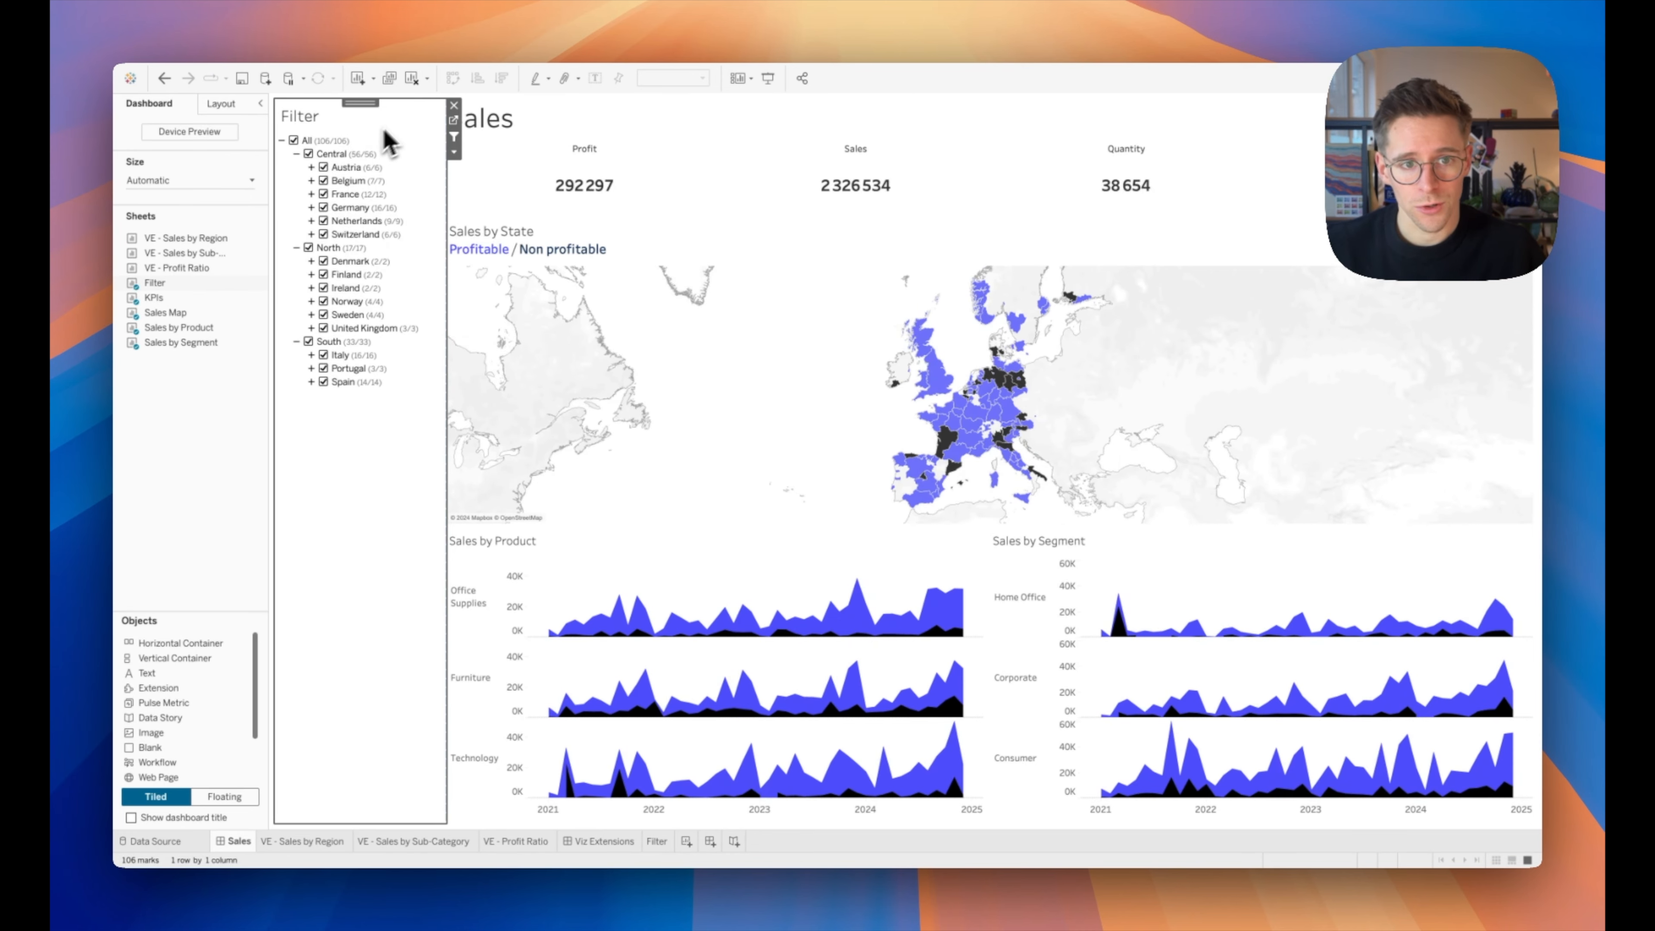
- Remove the Filter sheet from the Sales dashboard and delete the Filter worksheet from the workbook
{"action": "left_click", "coordinate": [455, 106]}
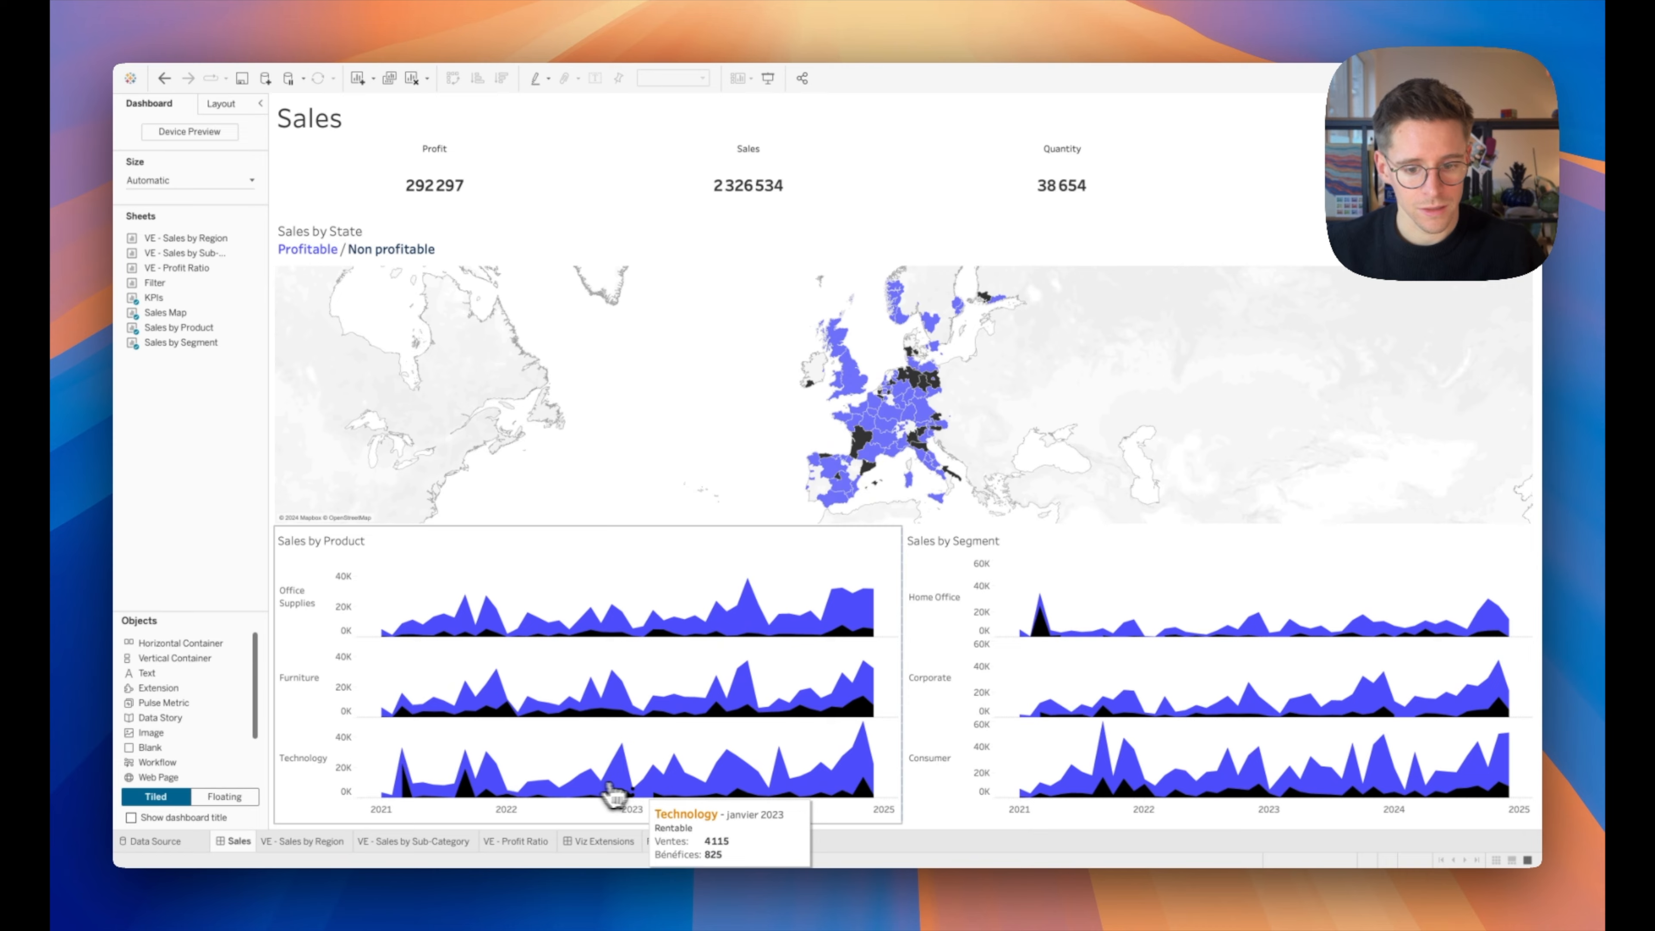
{"action": "left_click", "coordinate": [656, 842]}
{"action": "right_click", "coordinate": [652, 843]}
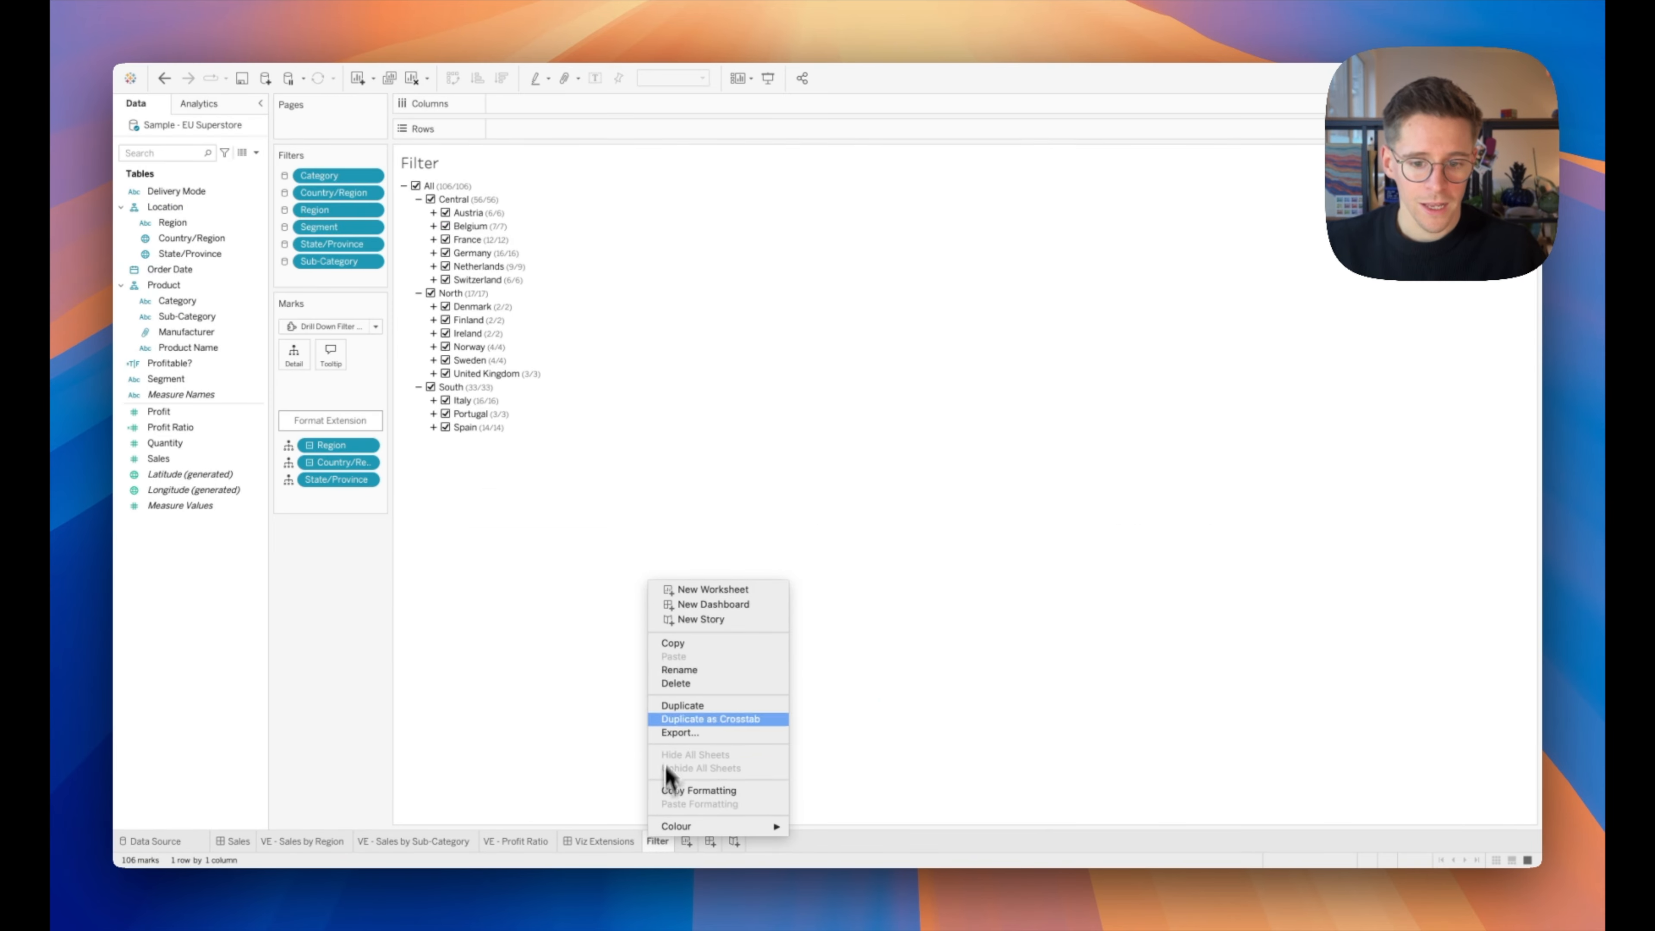
{"action": "left_click", "coordinate": [674, 686]}
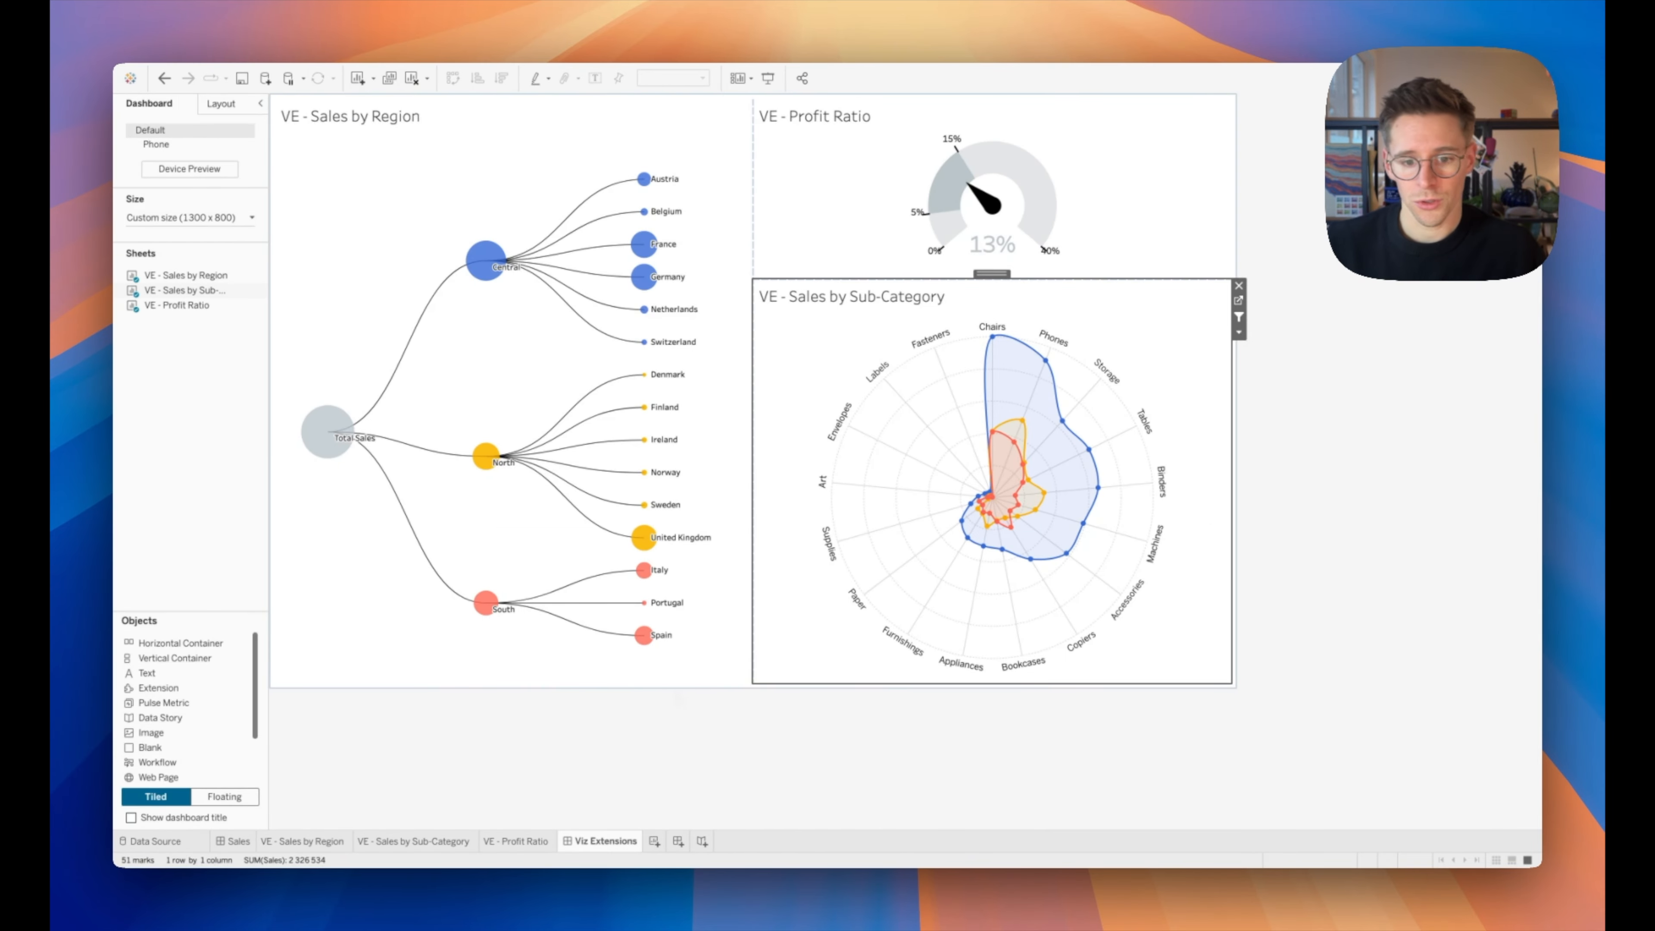
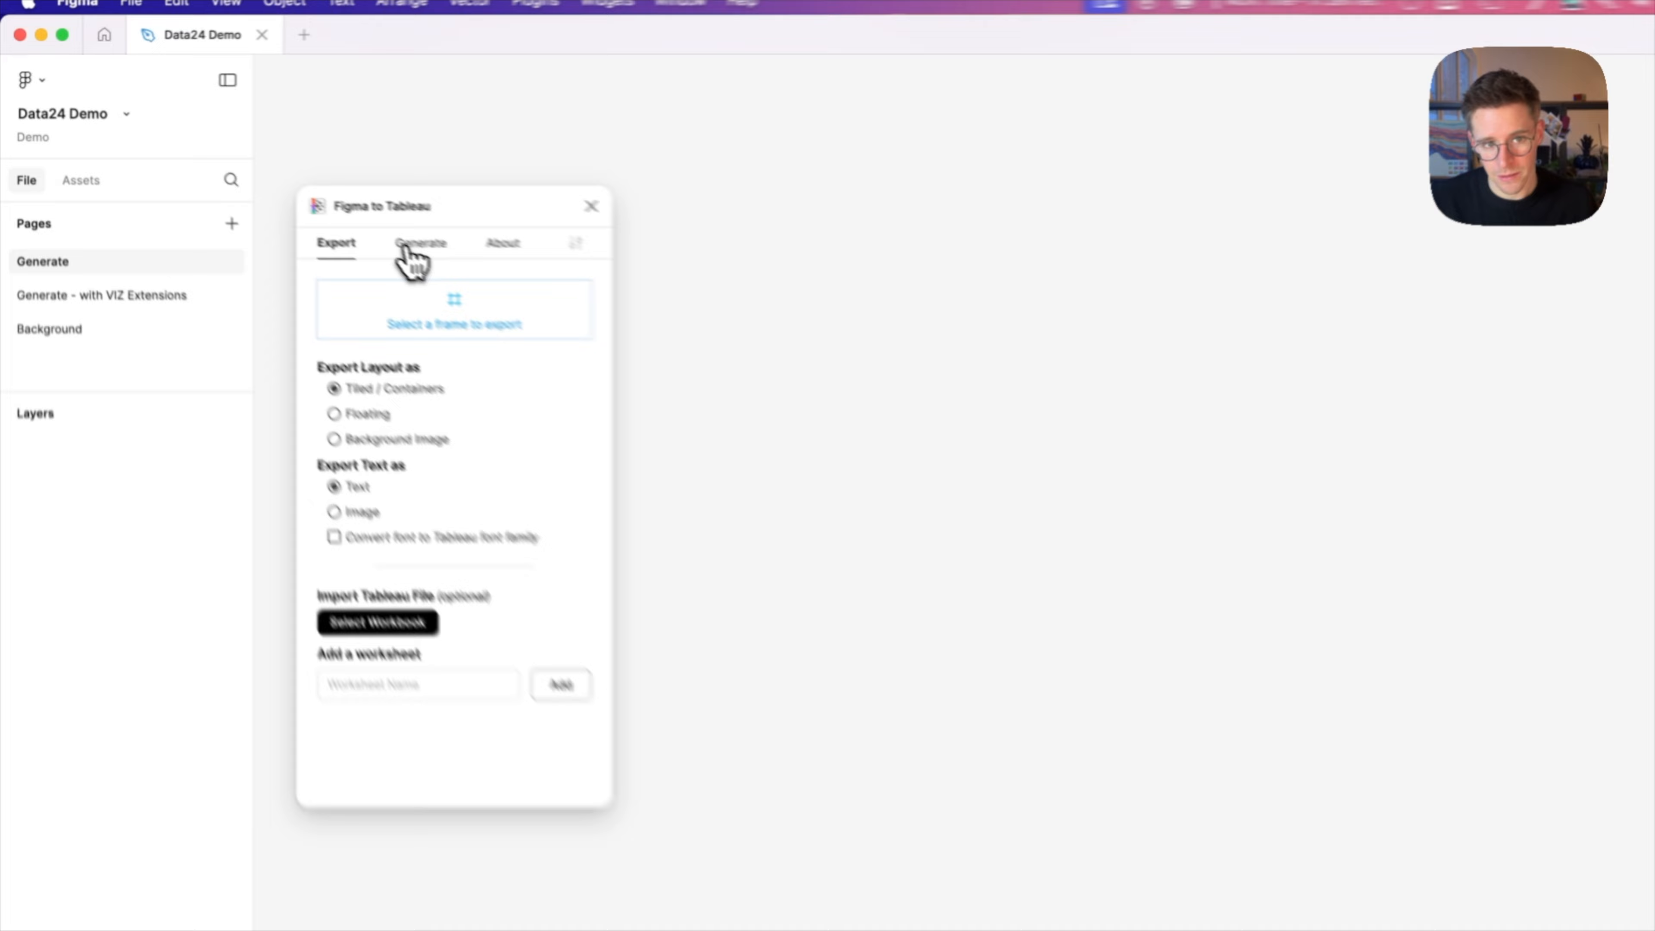
- Switch to Figma and generate a Sales dashboard with navigation, using the layout of two stacked sheets beside one tall sheet
{"action": "left_click", "coordinate": [326, 208]}
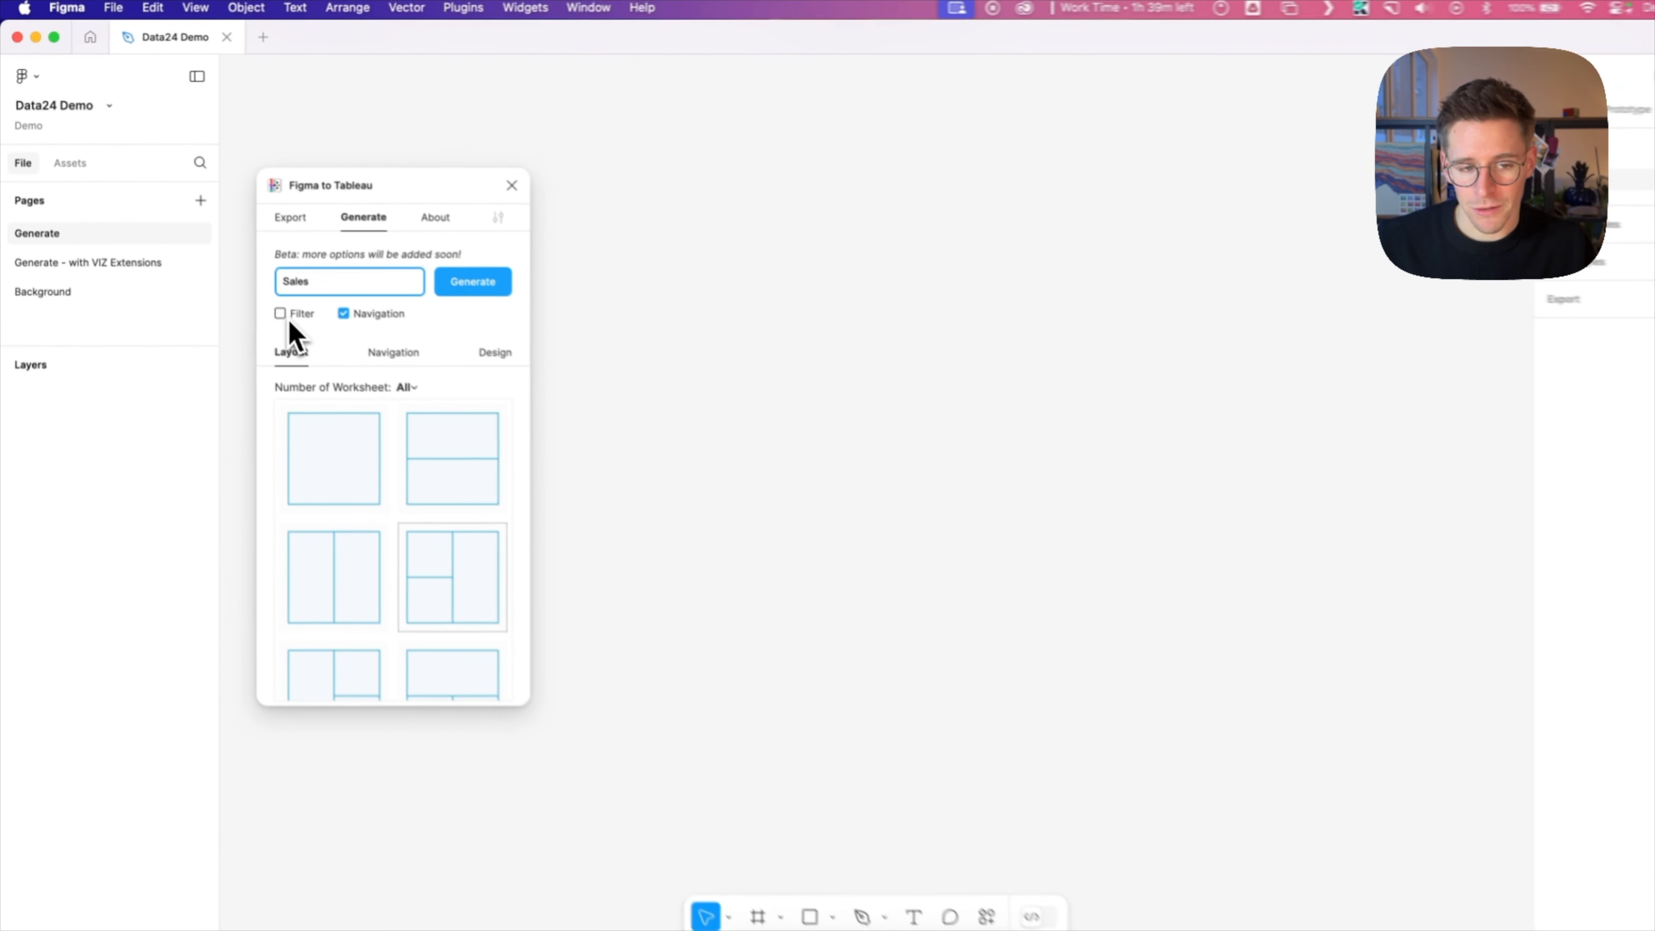
{"action": "scroll", "coordinate": [380, 492], "scroll_direction": "down", "scroll_amount": 3}
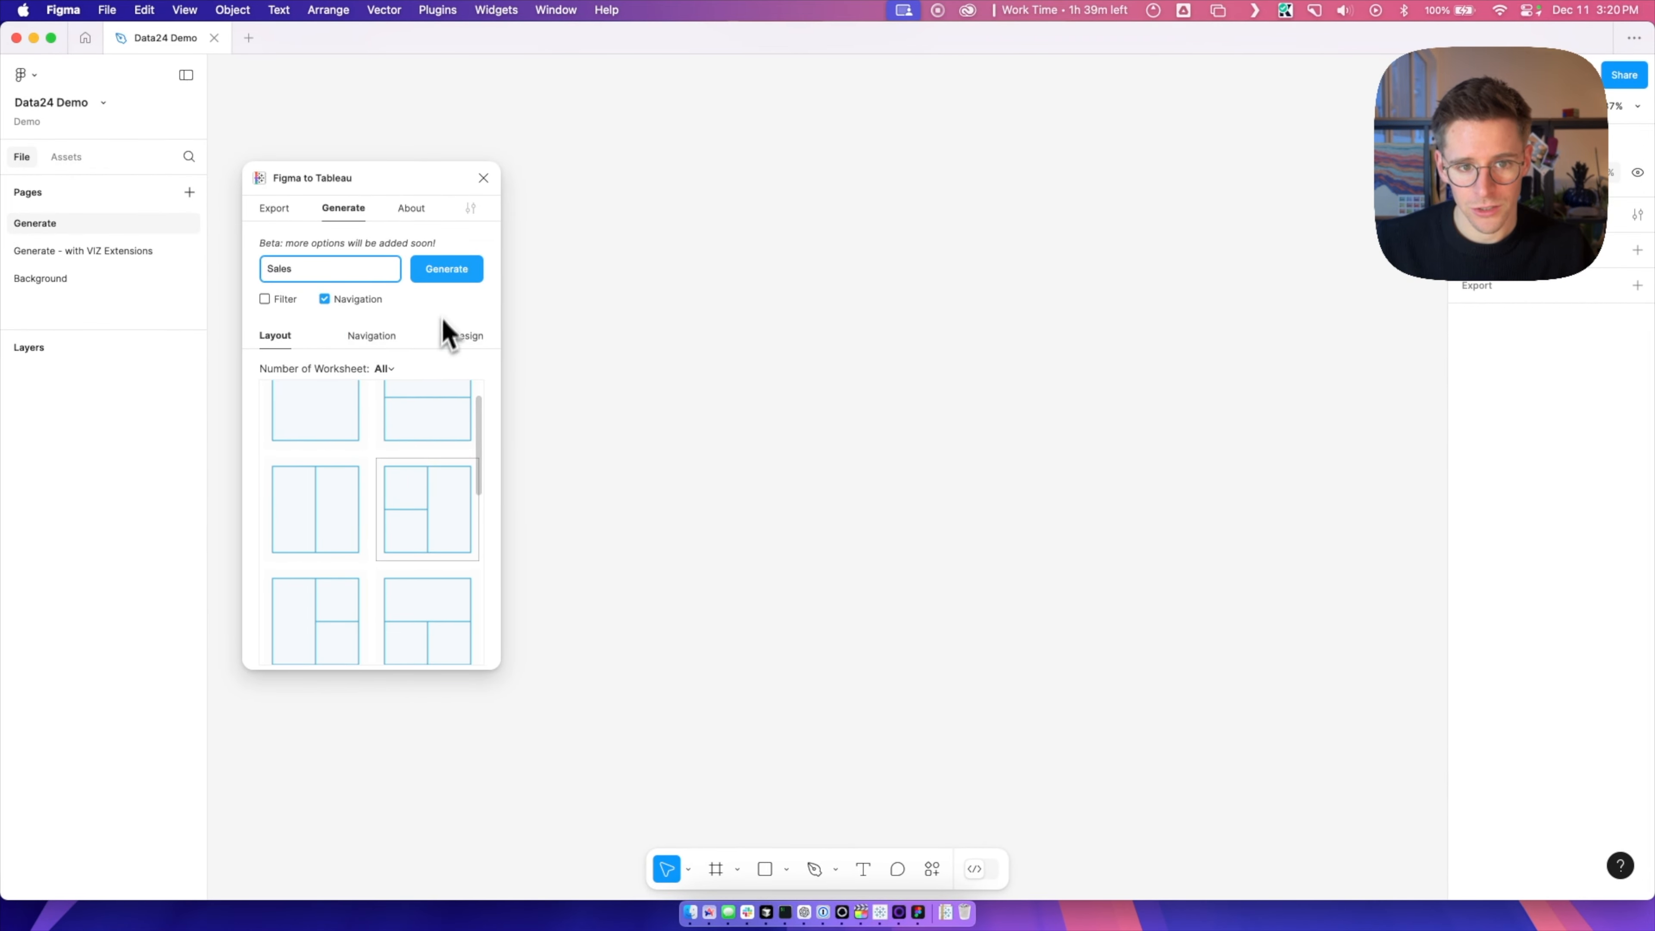
{"action": "left_click", "coordinate": [447, 270]}
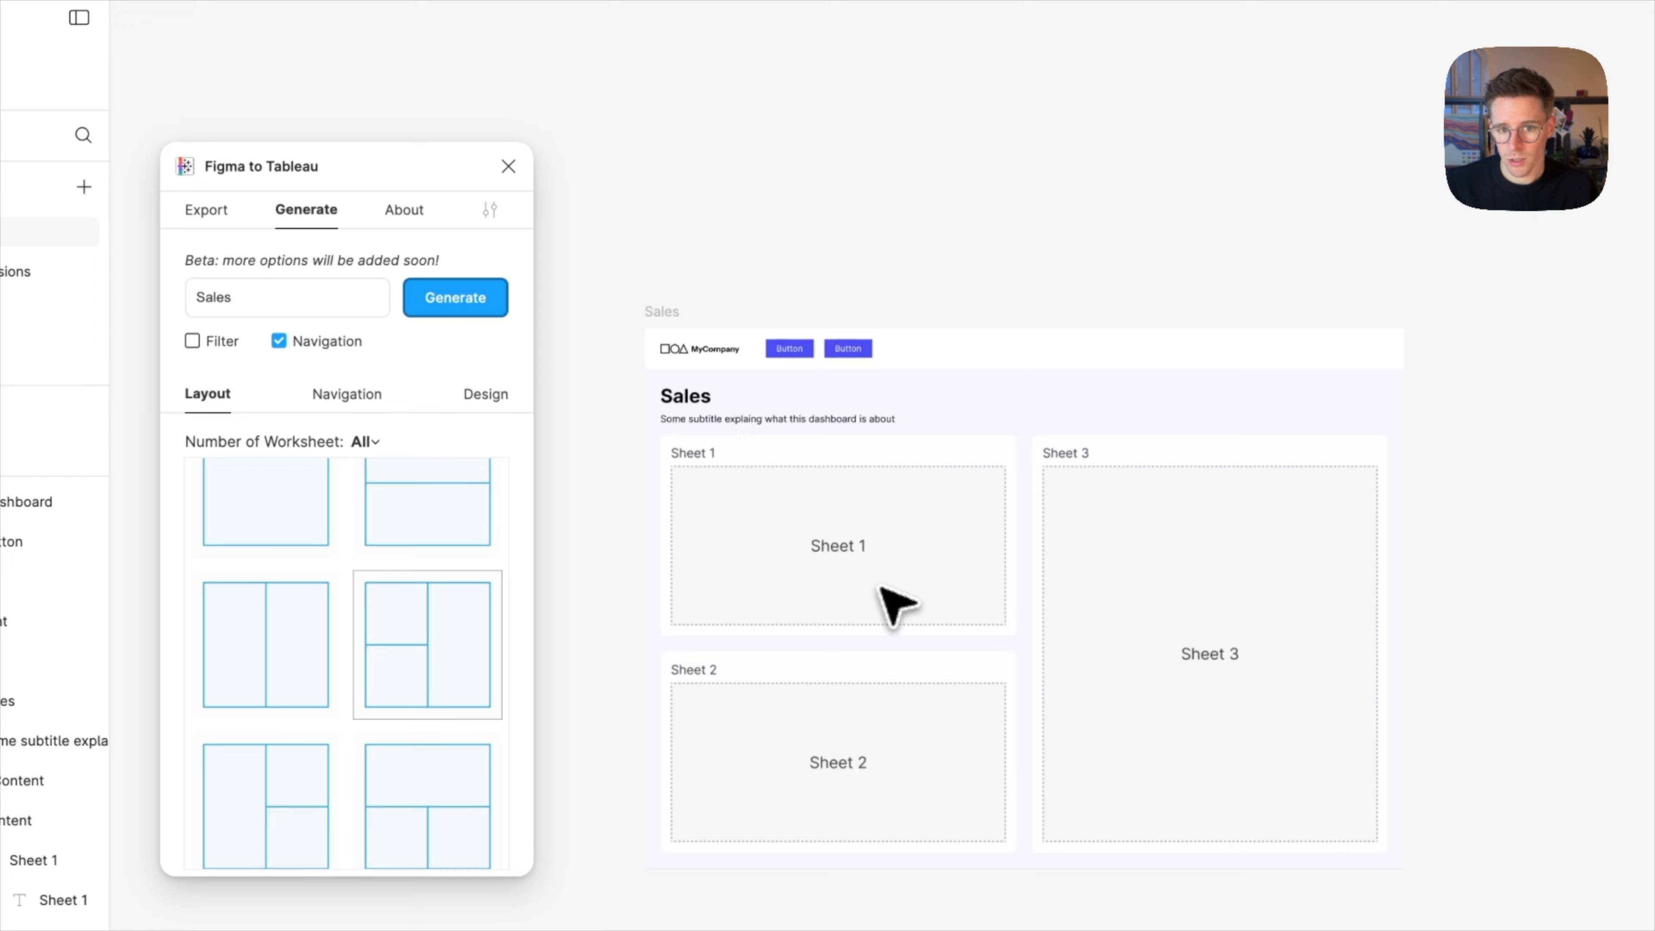
- Export the generated Sales frame as a Tableau dashboard with tiled containers and text kept as text, saving it in Downloads
{"action": "scroll", "coordinate": [897, 606], "scroll_direction": "up", "scroll_amount": 2}
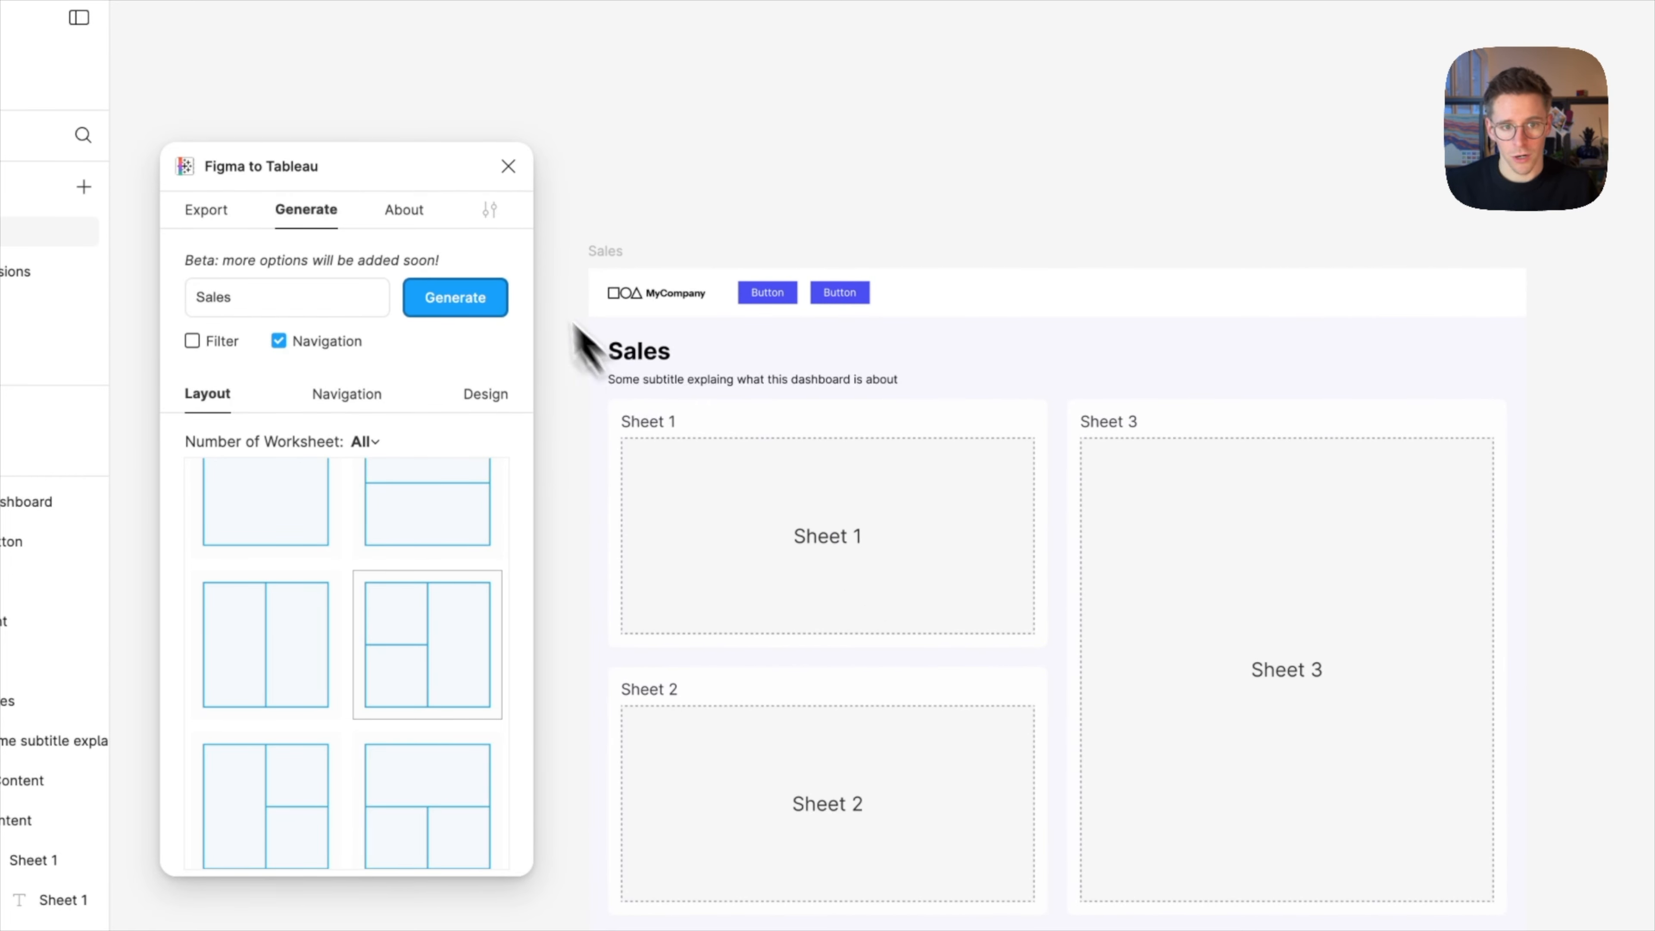
{"action": "left_click_drag", "start_coordinate": [410, 185], "coordinate": [403, 285]}
{"action": "scroll", "coordinate": [1017, 463], "scroll_direction": "up", "scroll_amount": 1}
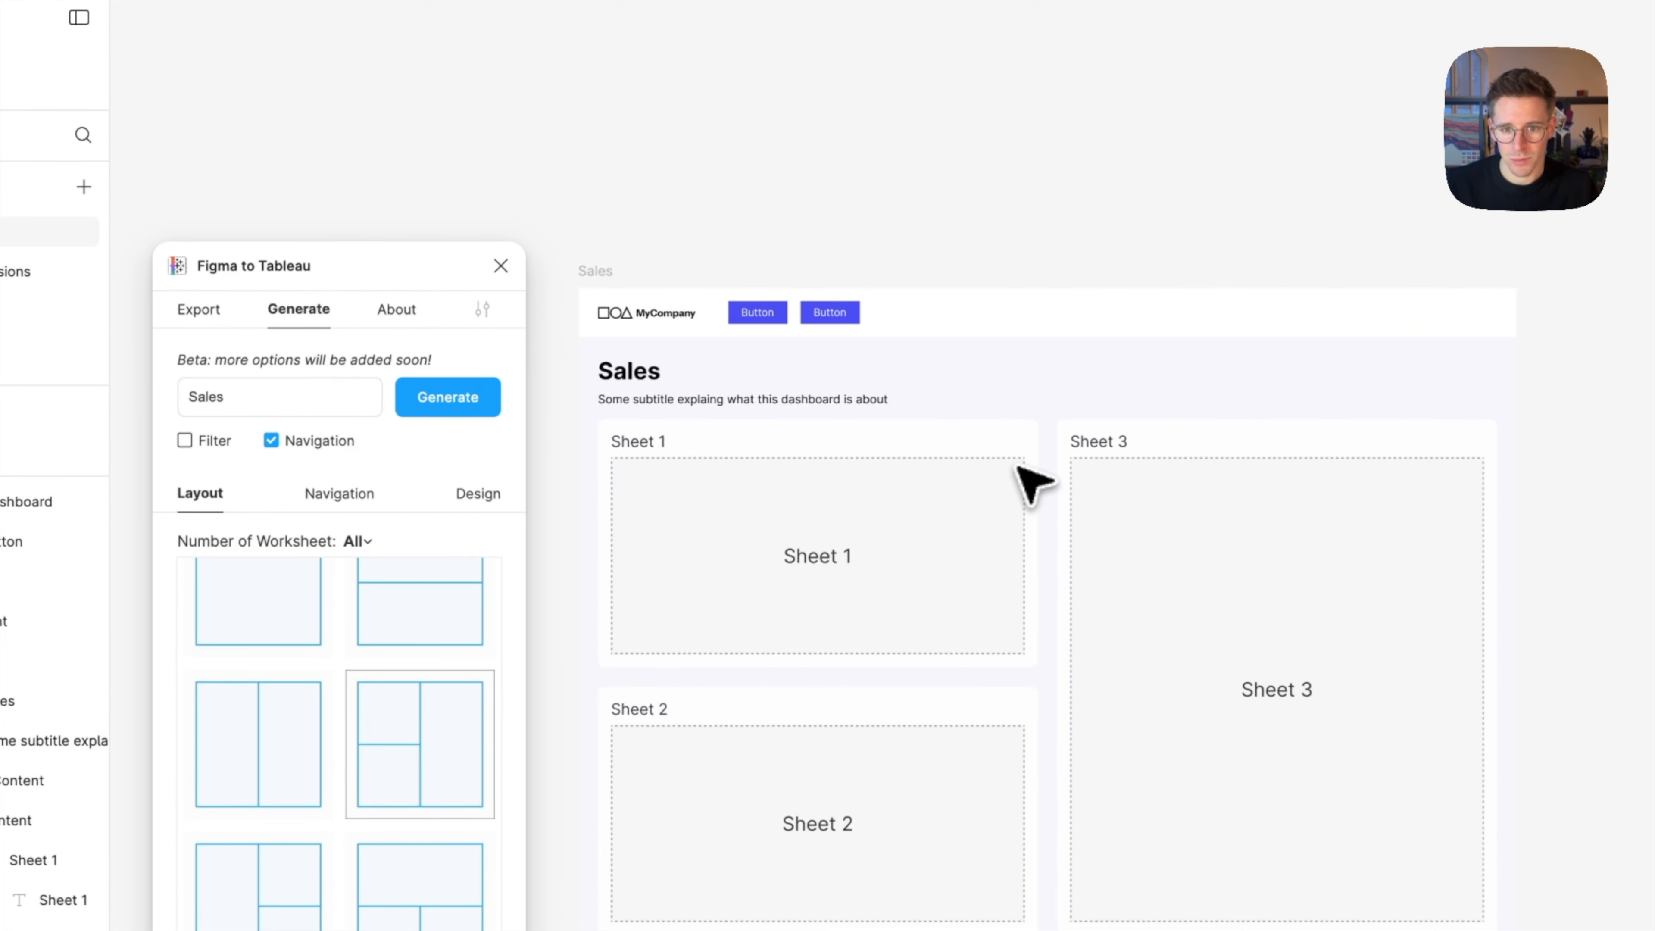
{"action": "scroll", "coordinate": [1017, 463], "scroll_direction": "down", "scroll_amount": 1}
{"action": "scroll", "coordinate": [1017, 463], "scroll_direction": "up", "scroll_amount": 1}
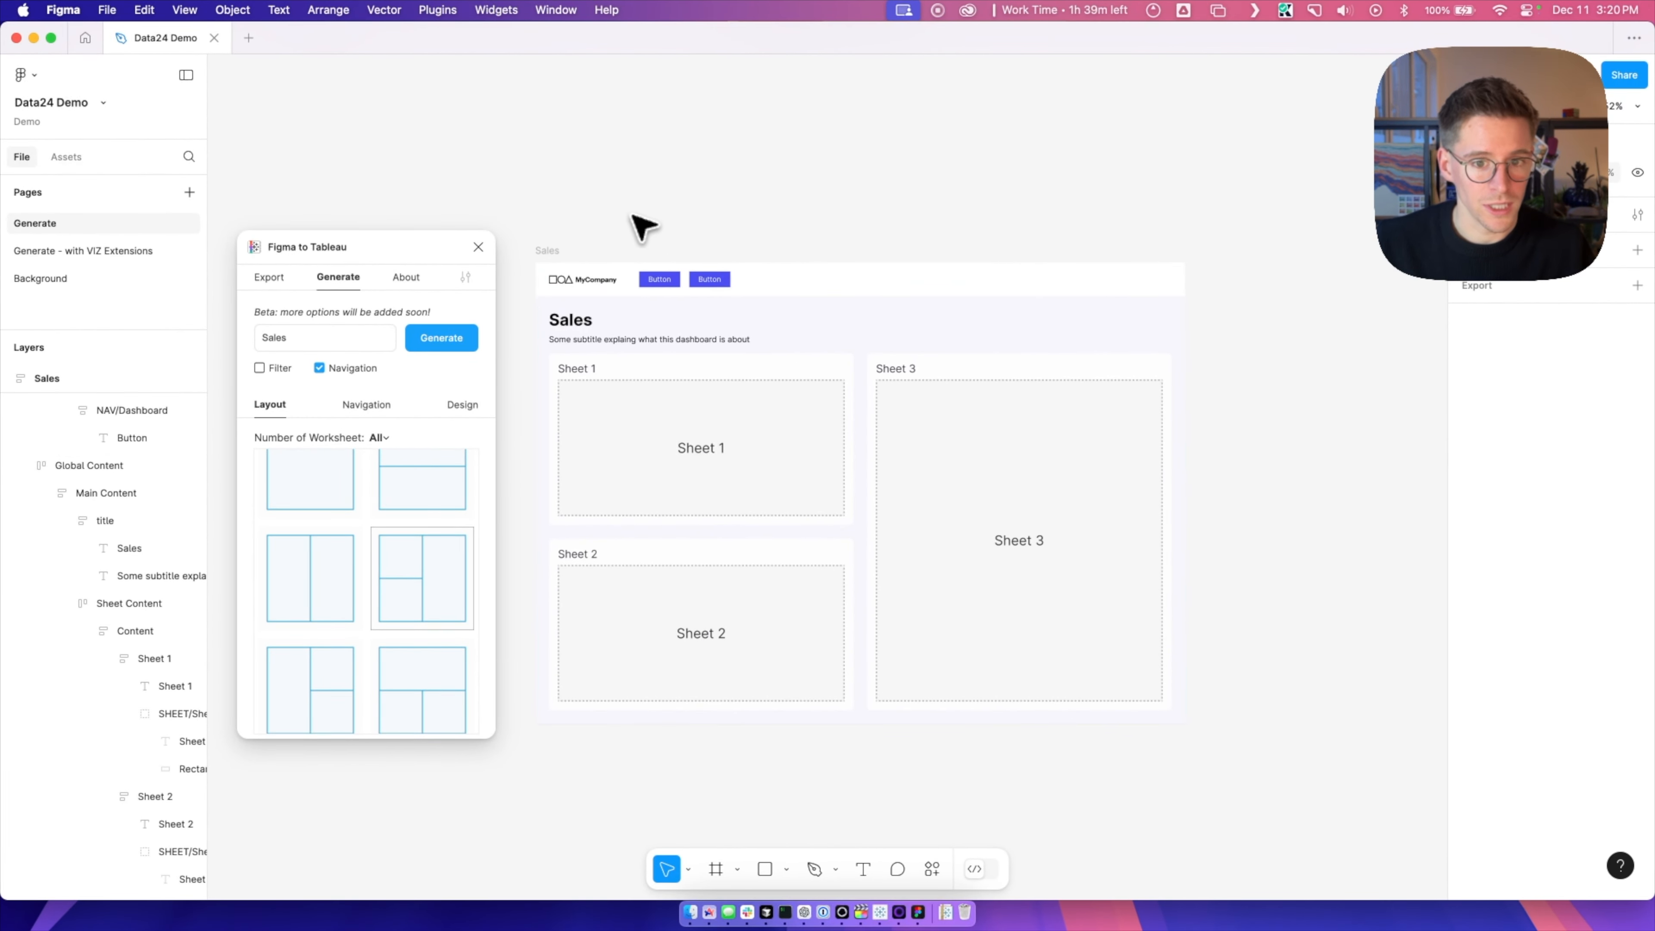
{"action": "left_click", "coordinate": [551, 250]}
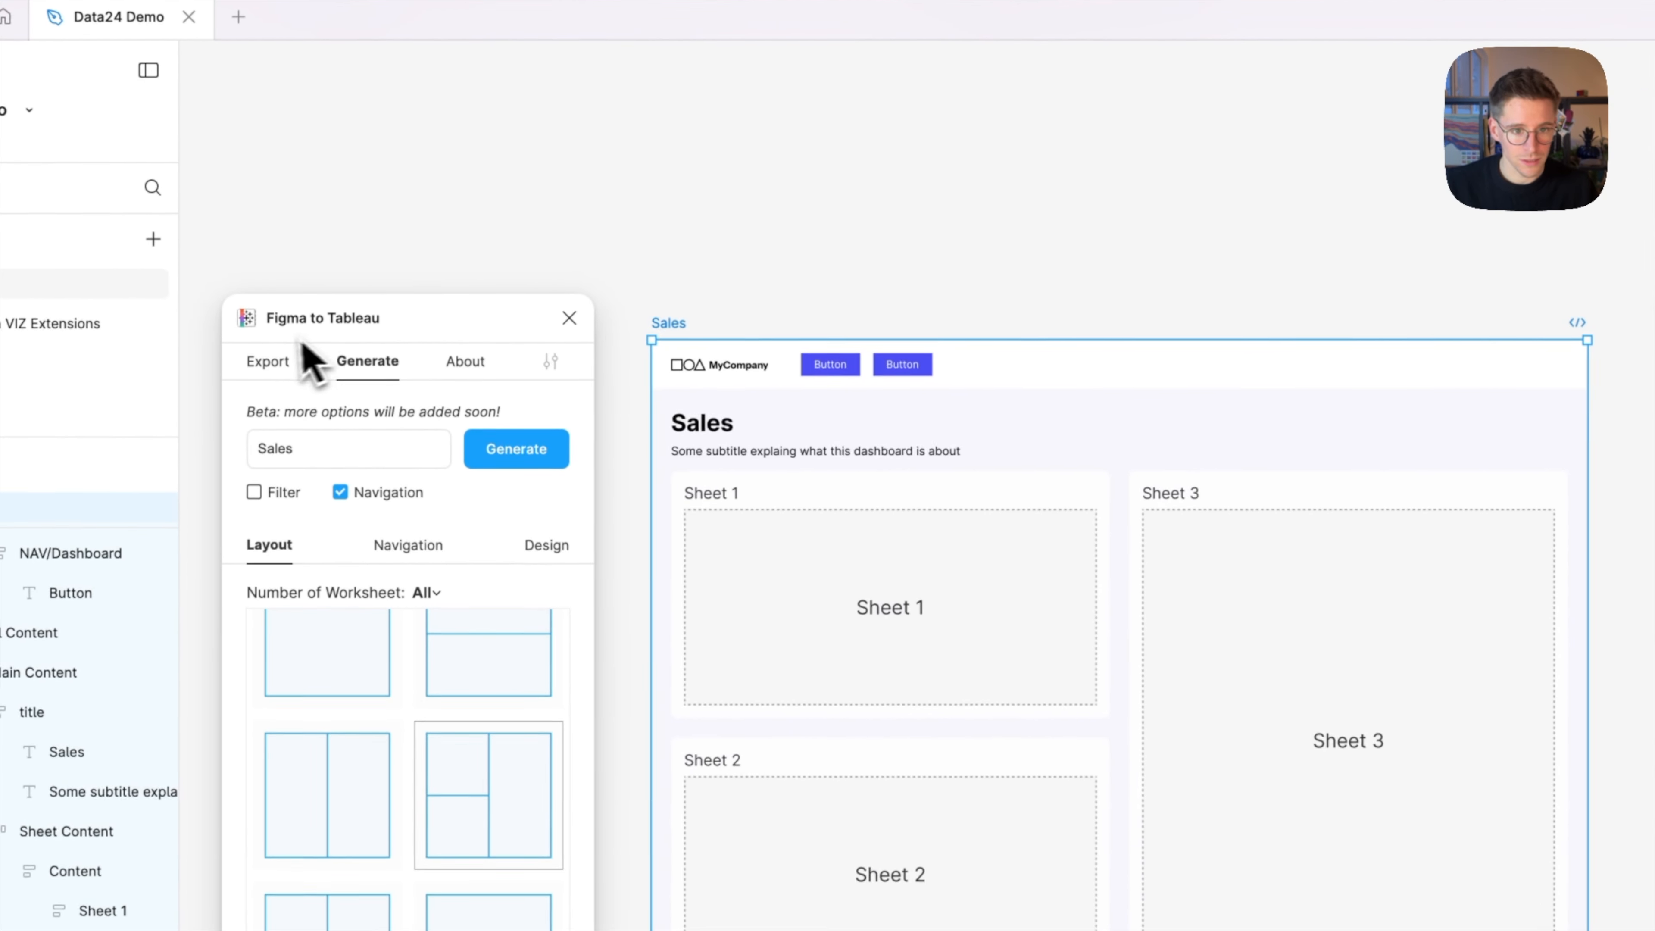
{"action": "left_click", "coordinate": [269, 365]}
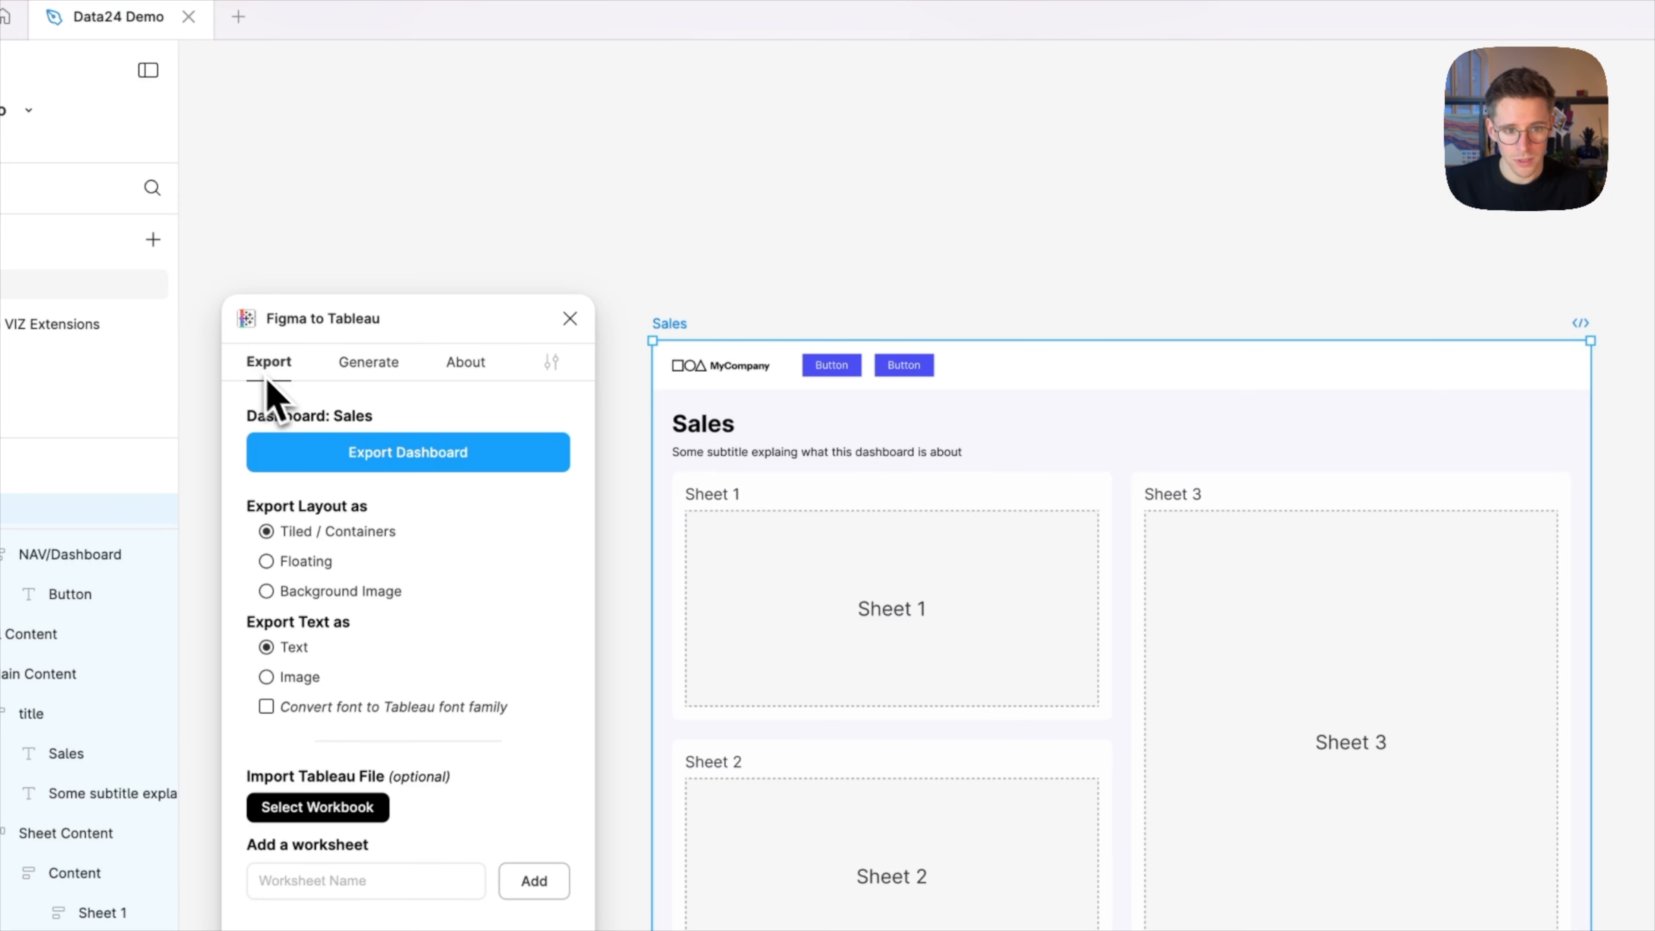
{"action": "left_click", "coordinate": [386, 456]}
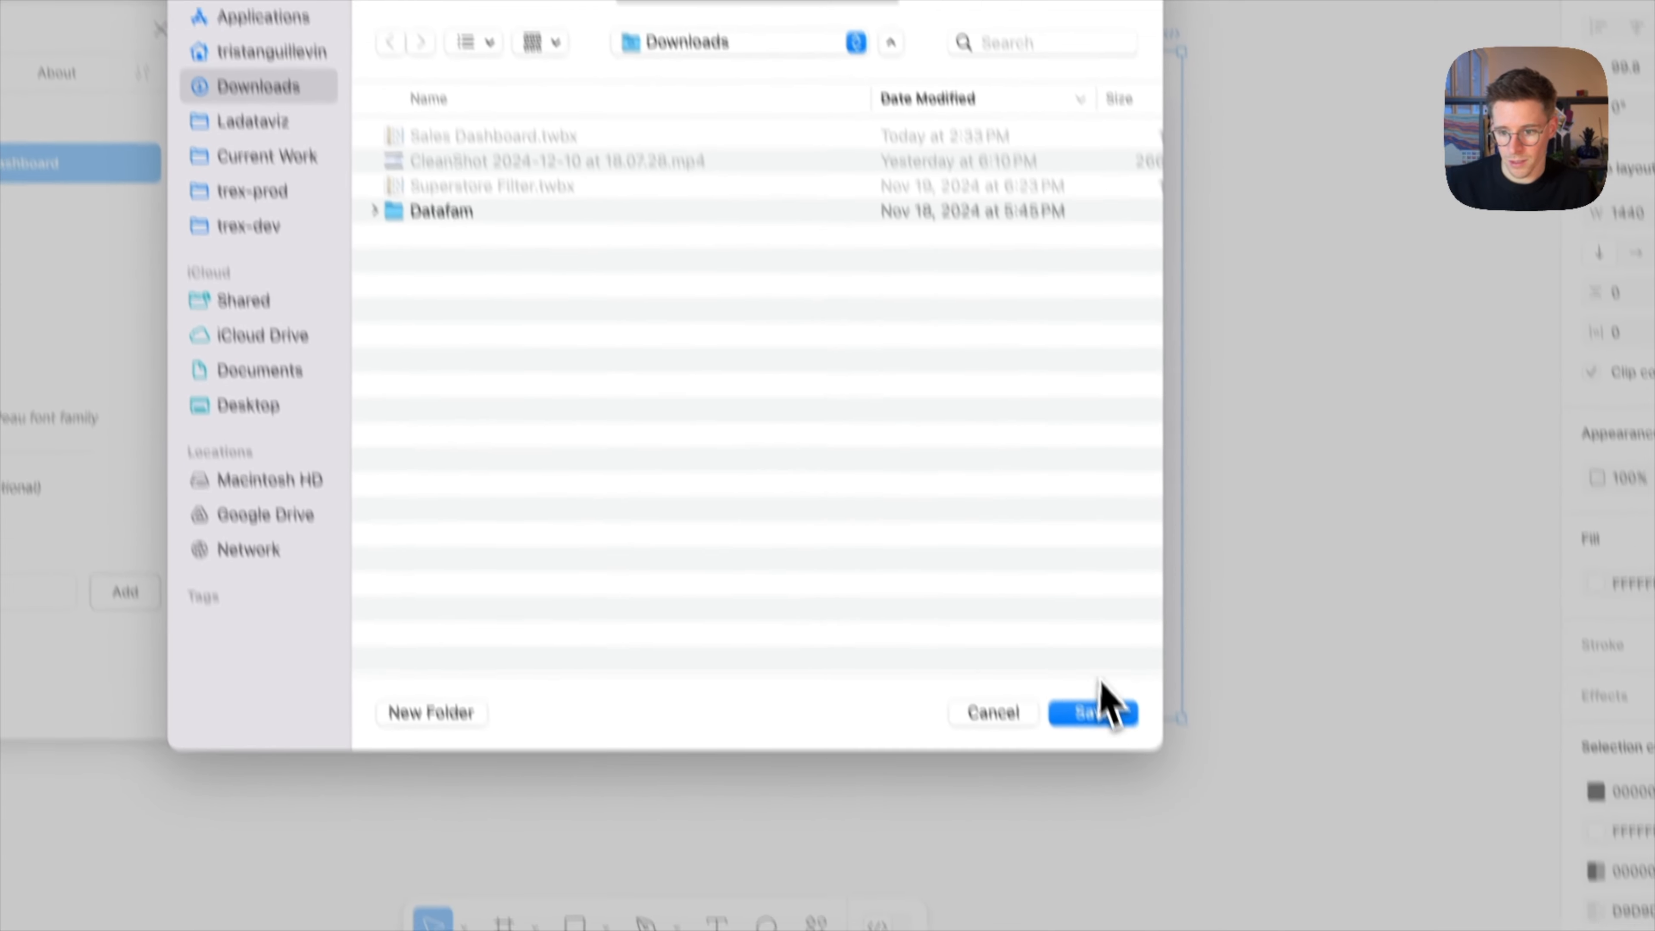
{"action": "left_click", "coordinate": [1152, 894]}
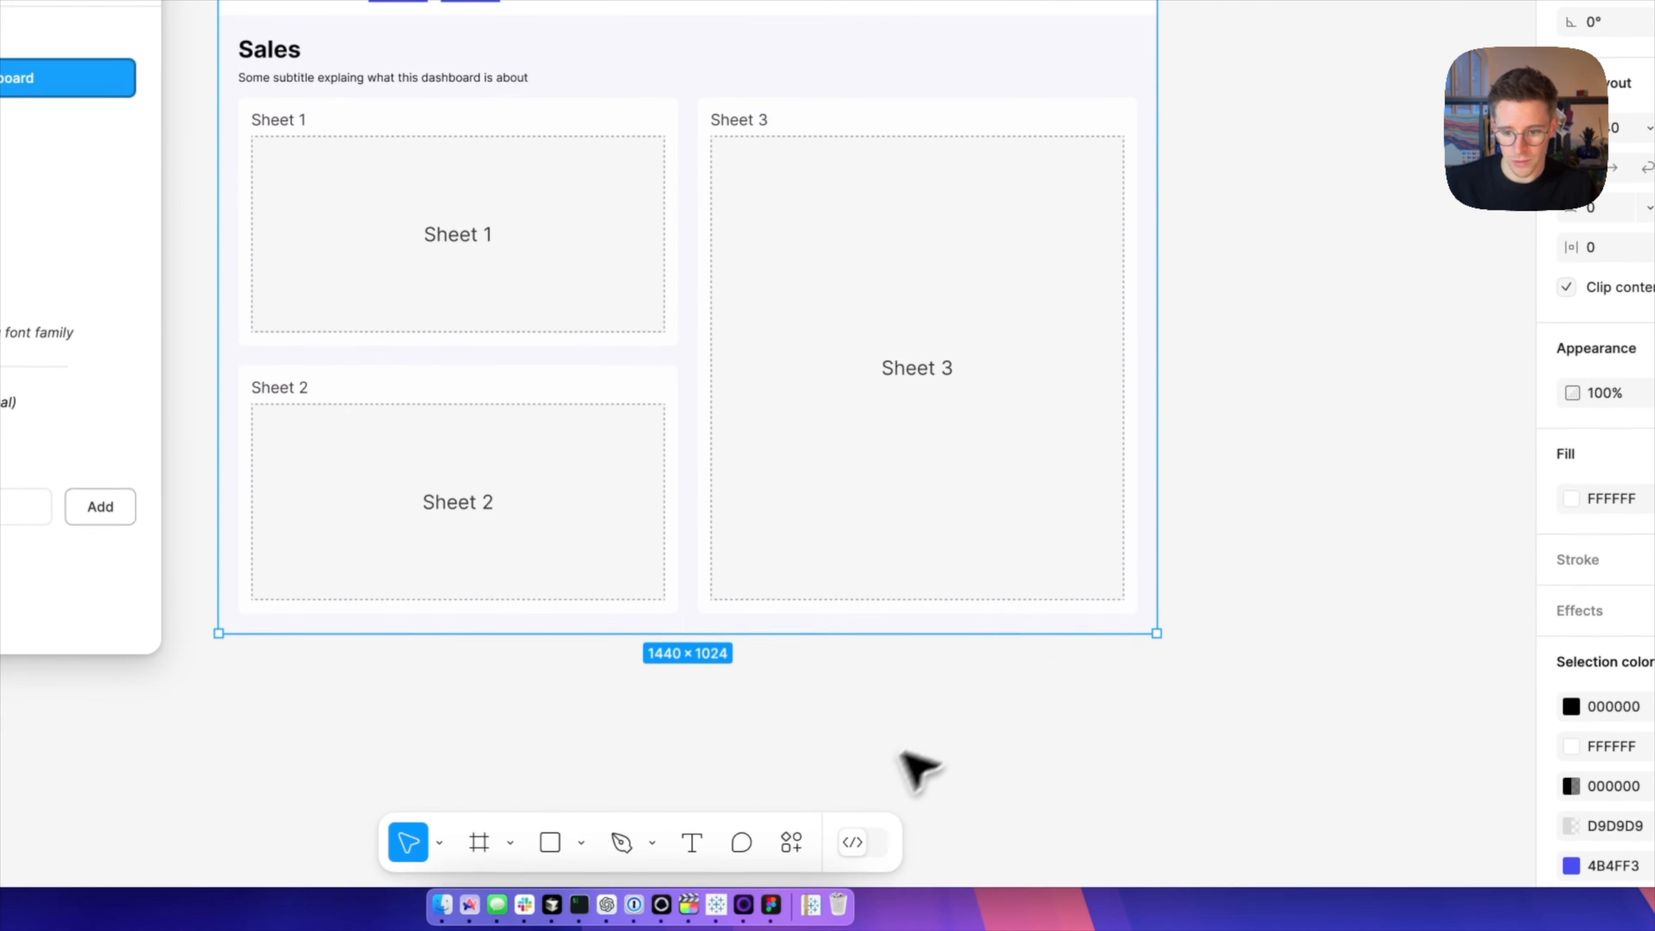
- Open the exported dashboard workbook from the downloads in Tableau and maximize its window
{"action": "left_click", "coordinate": [812, 907]}
{"action": "left_click", "coordinate": [819, 838]}
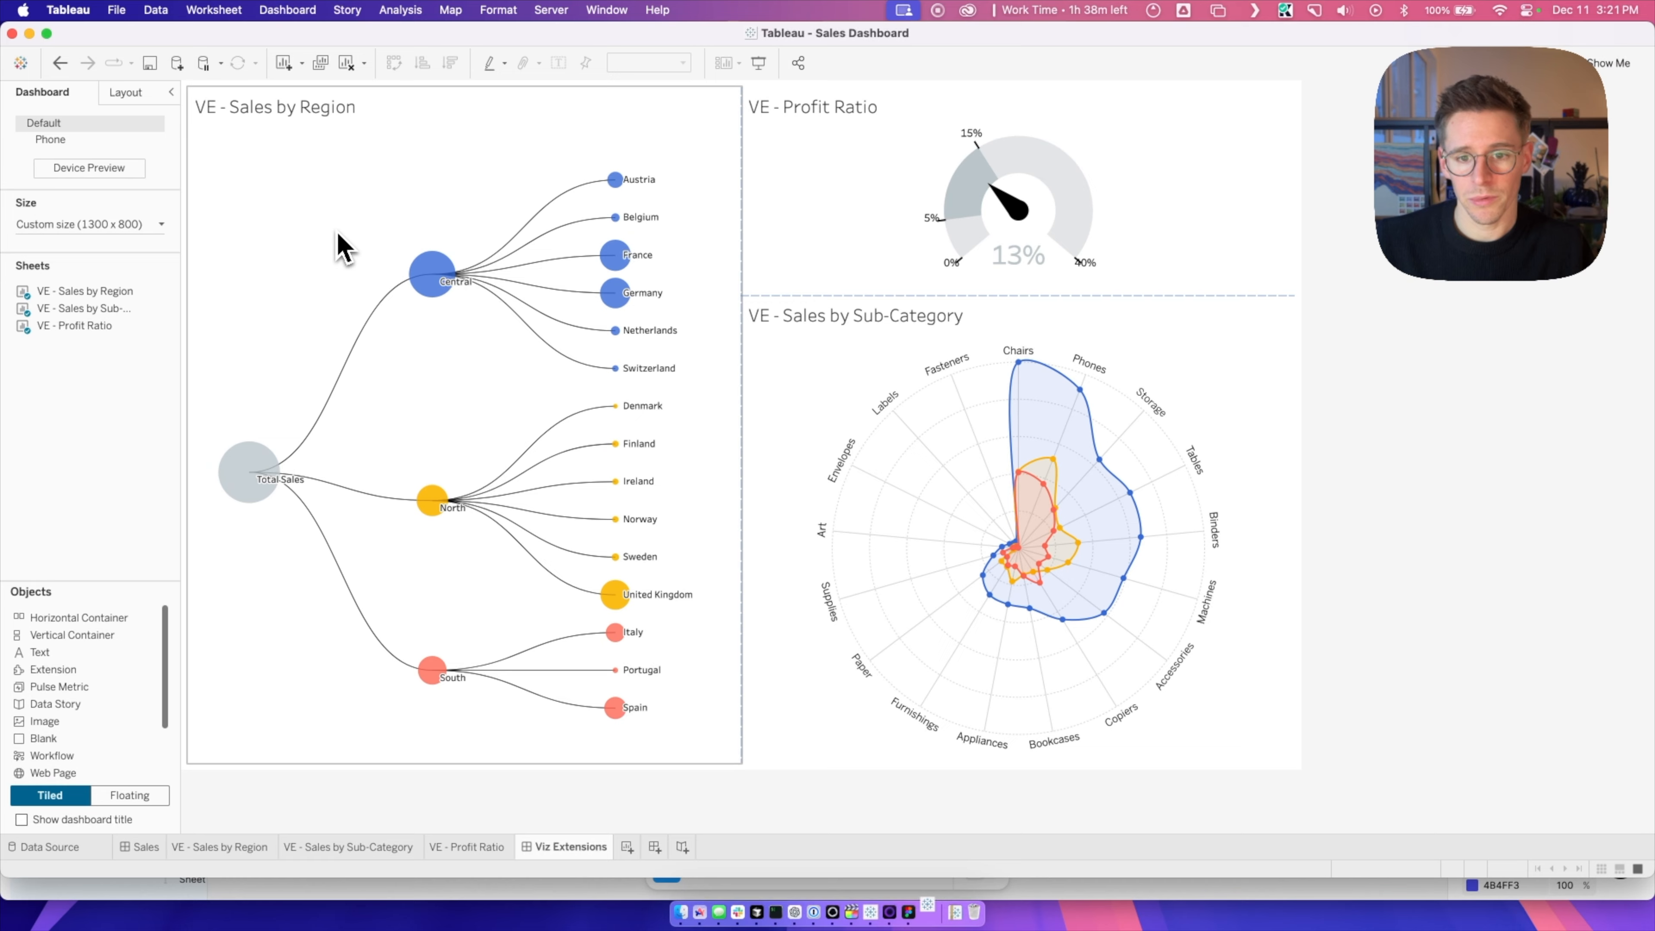
{"action": "left_click", "coordinate": [469, 885]}
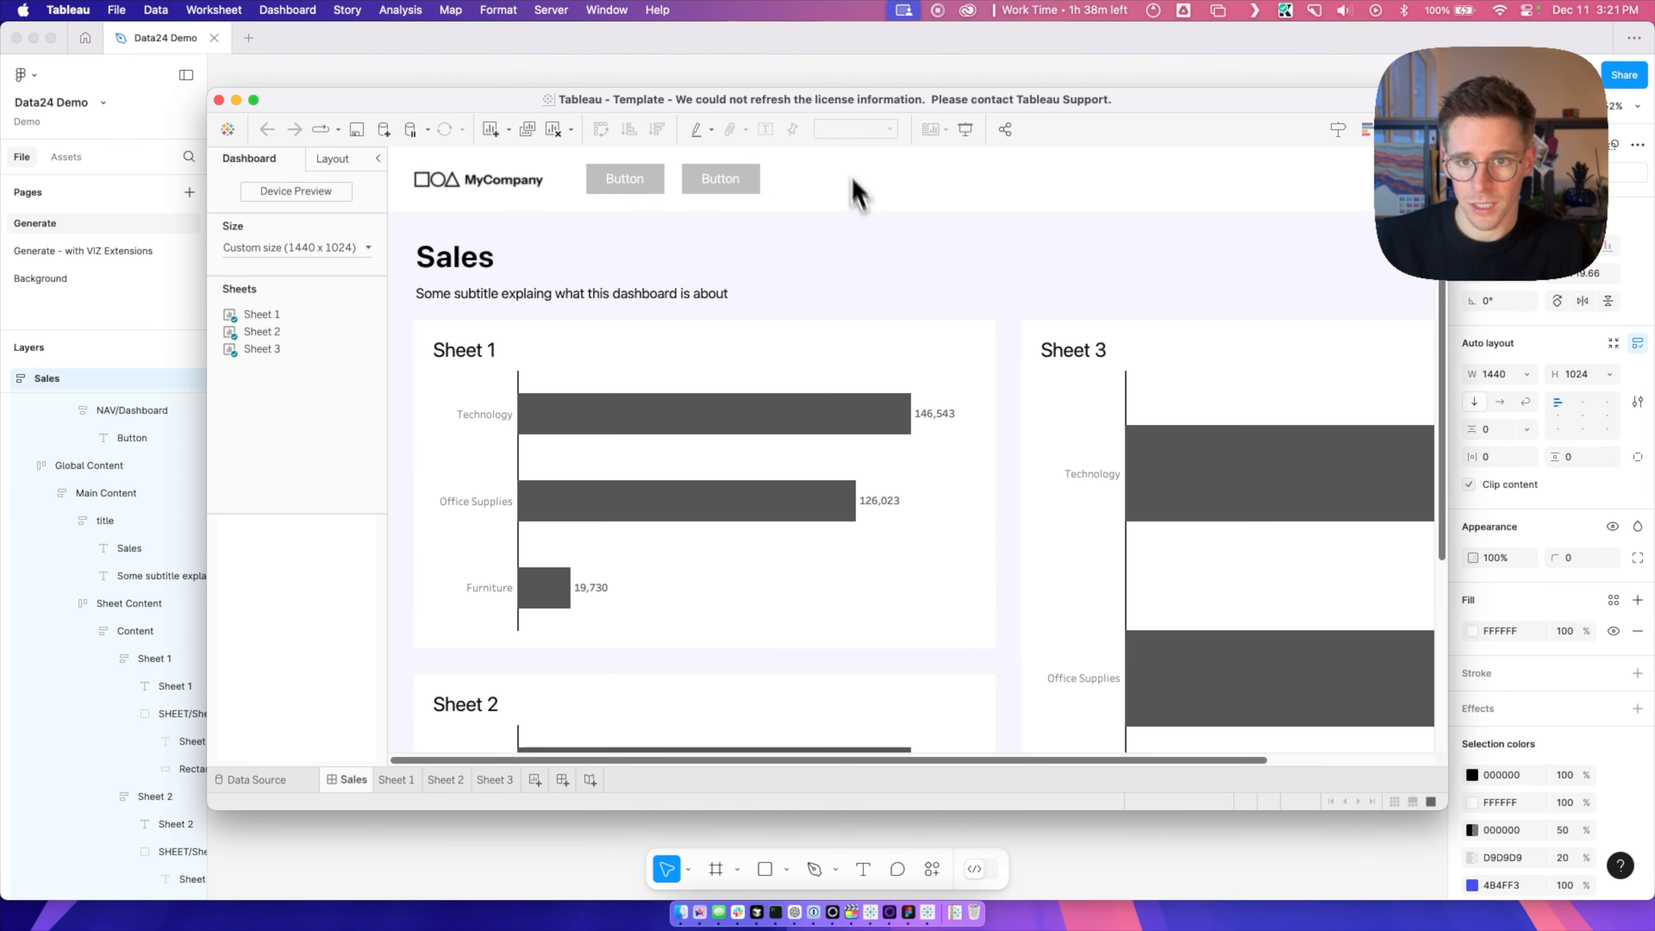
{"action": "double_click", "coordinate": [814, 105]}
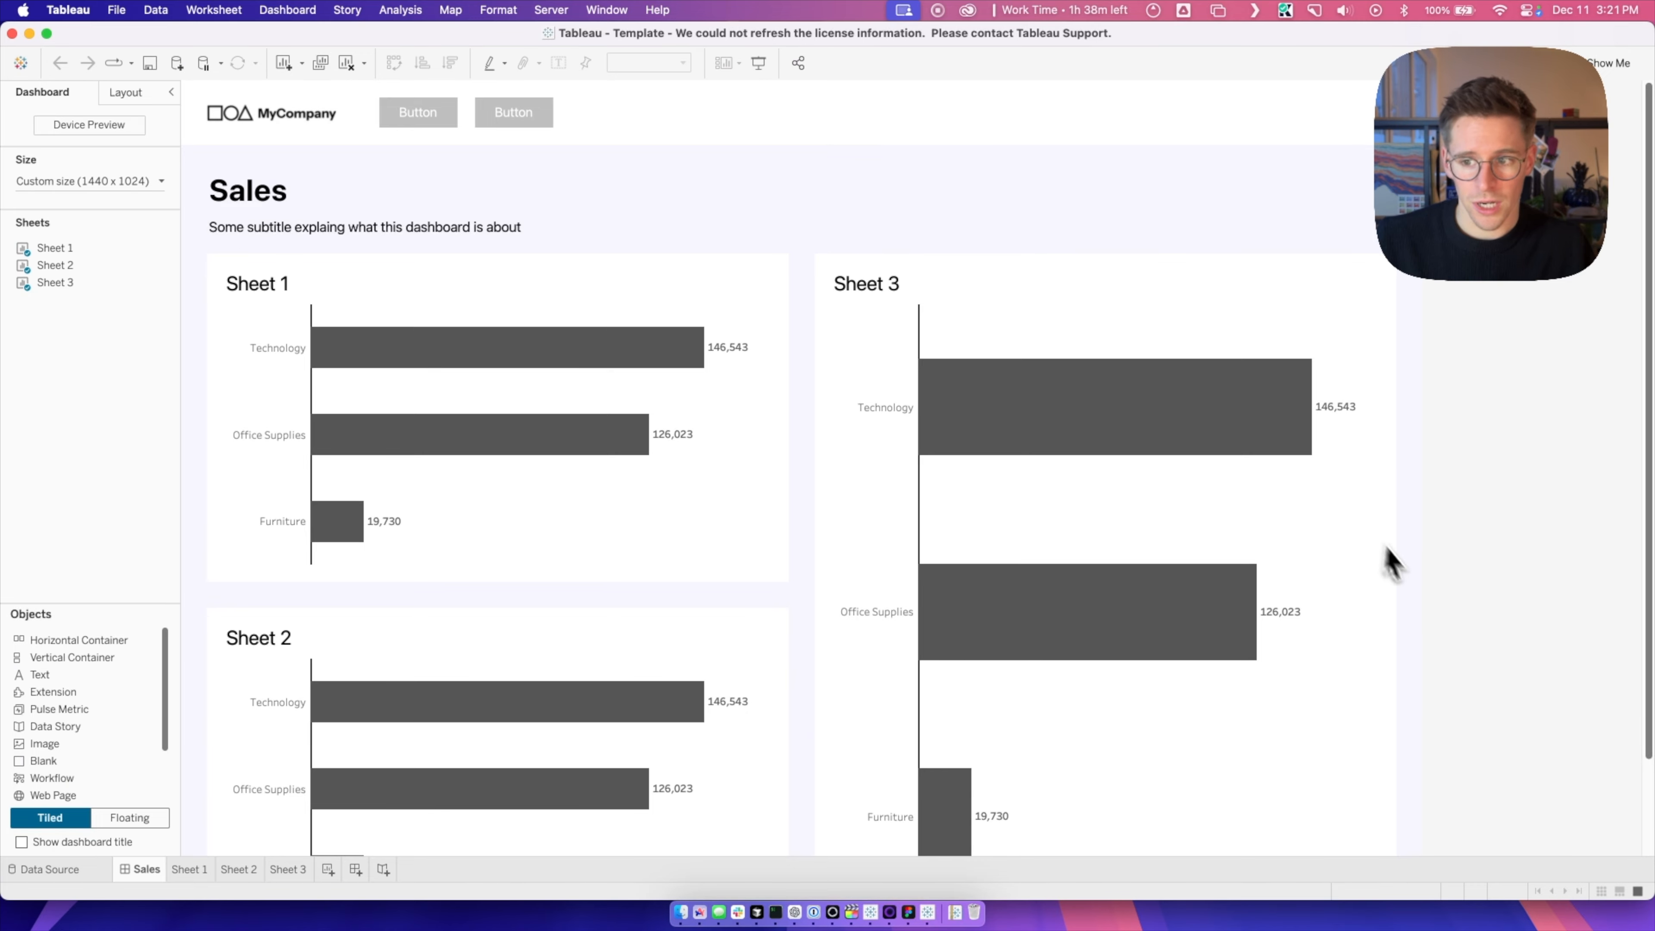
- Examine the Sales dashboard's item hierarchy, expanding its nested containers down to the Top Bar and its Frame
{"action": "scroll", "coordinate": [1496, 620], "scroll_direction": "down", "scroll_amount": 3}
{"action": "scroll", "coordinate": [1496, 623], "scroll_direction": "up", "scroll_amount": 3}
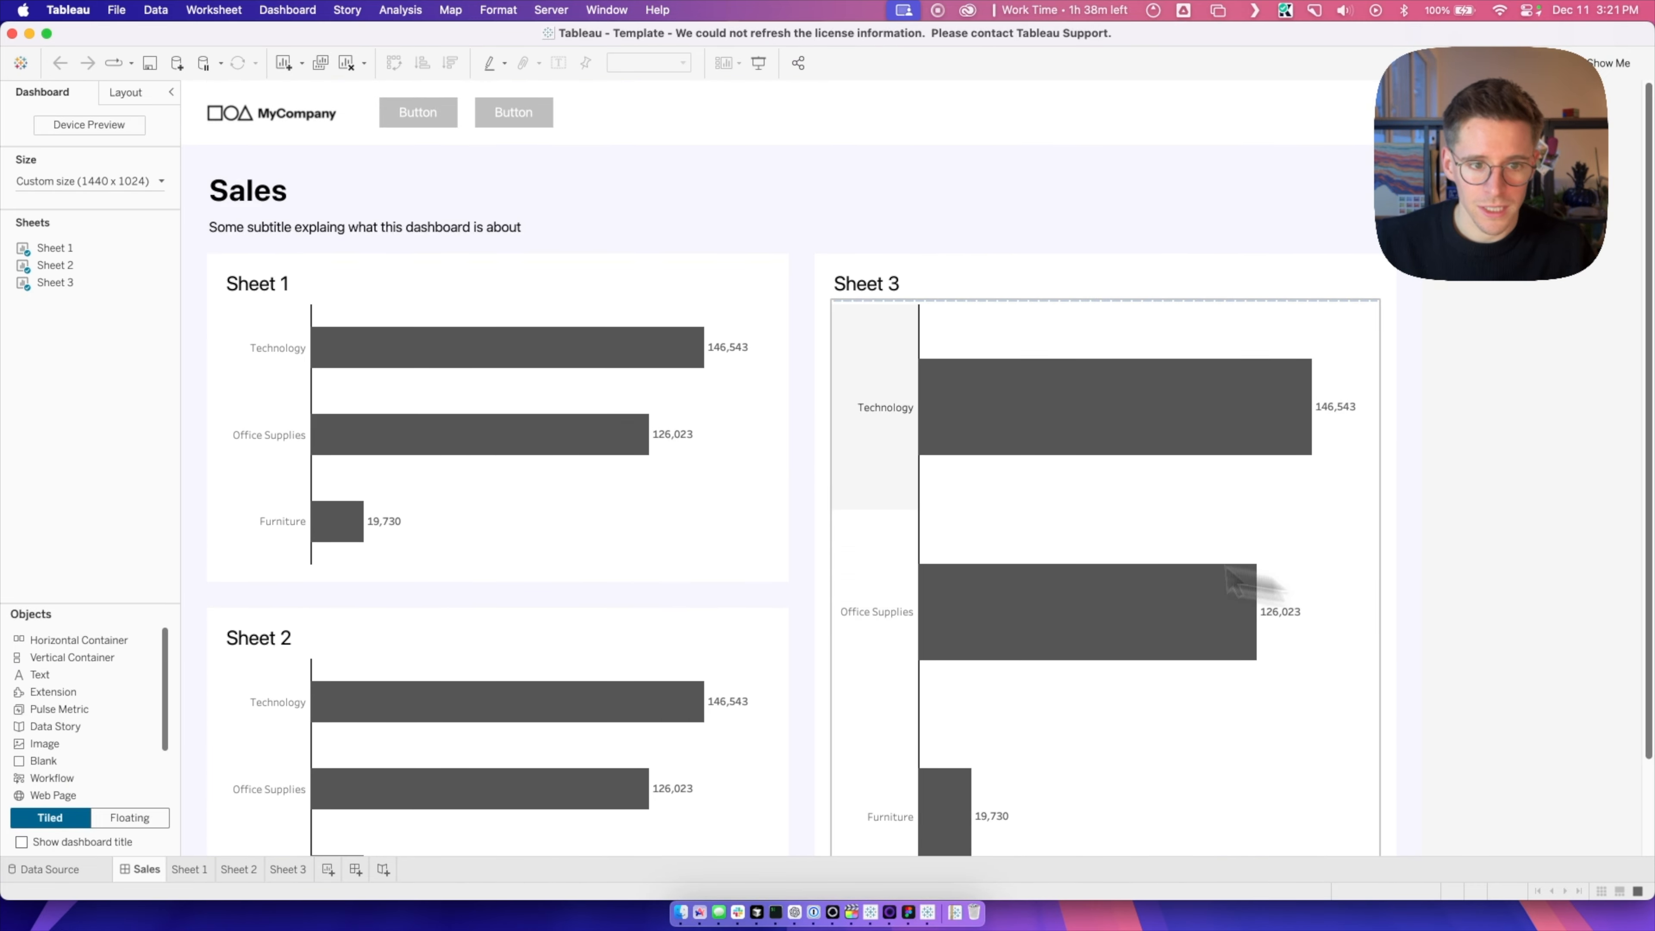
{"action": "left_click", "coordinate": [311, 262]}
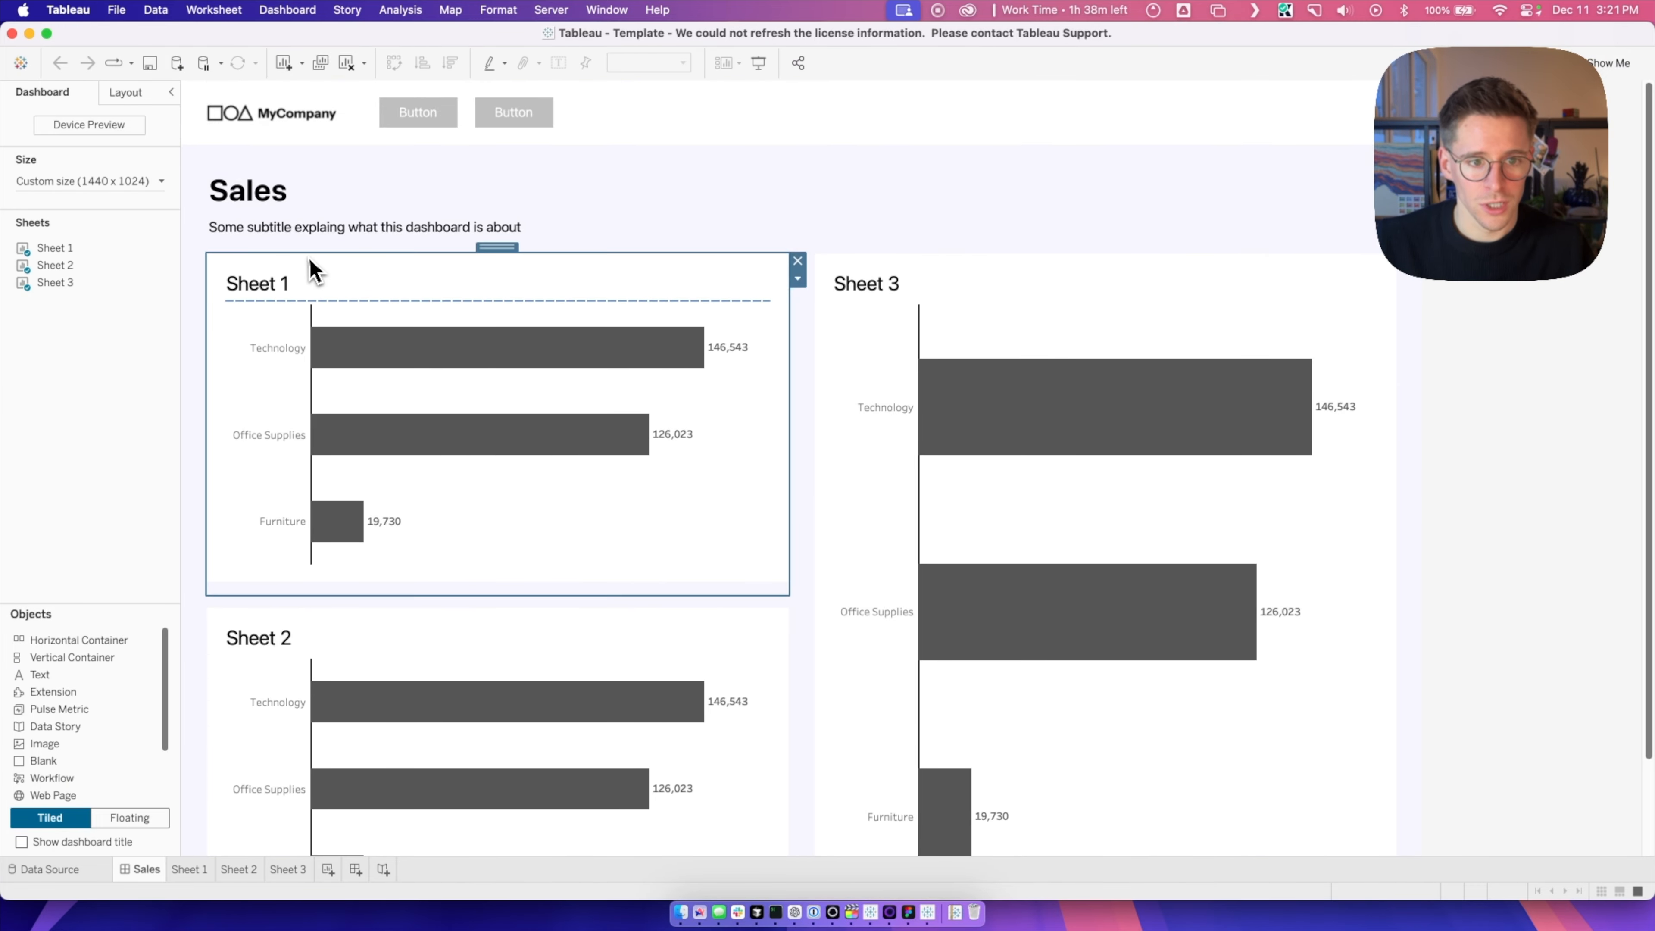
{"action": "left_click", "coordinate": [123, 104]}
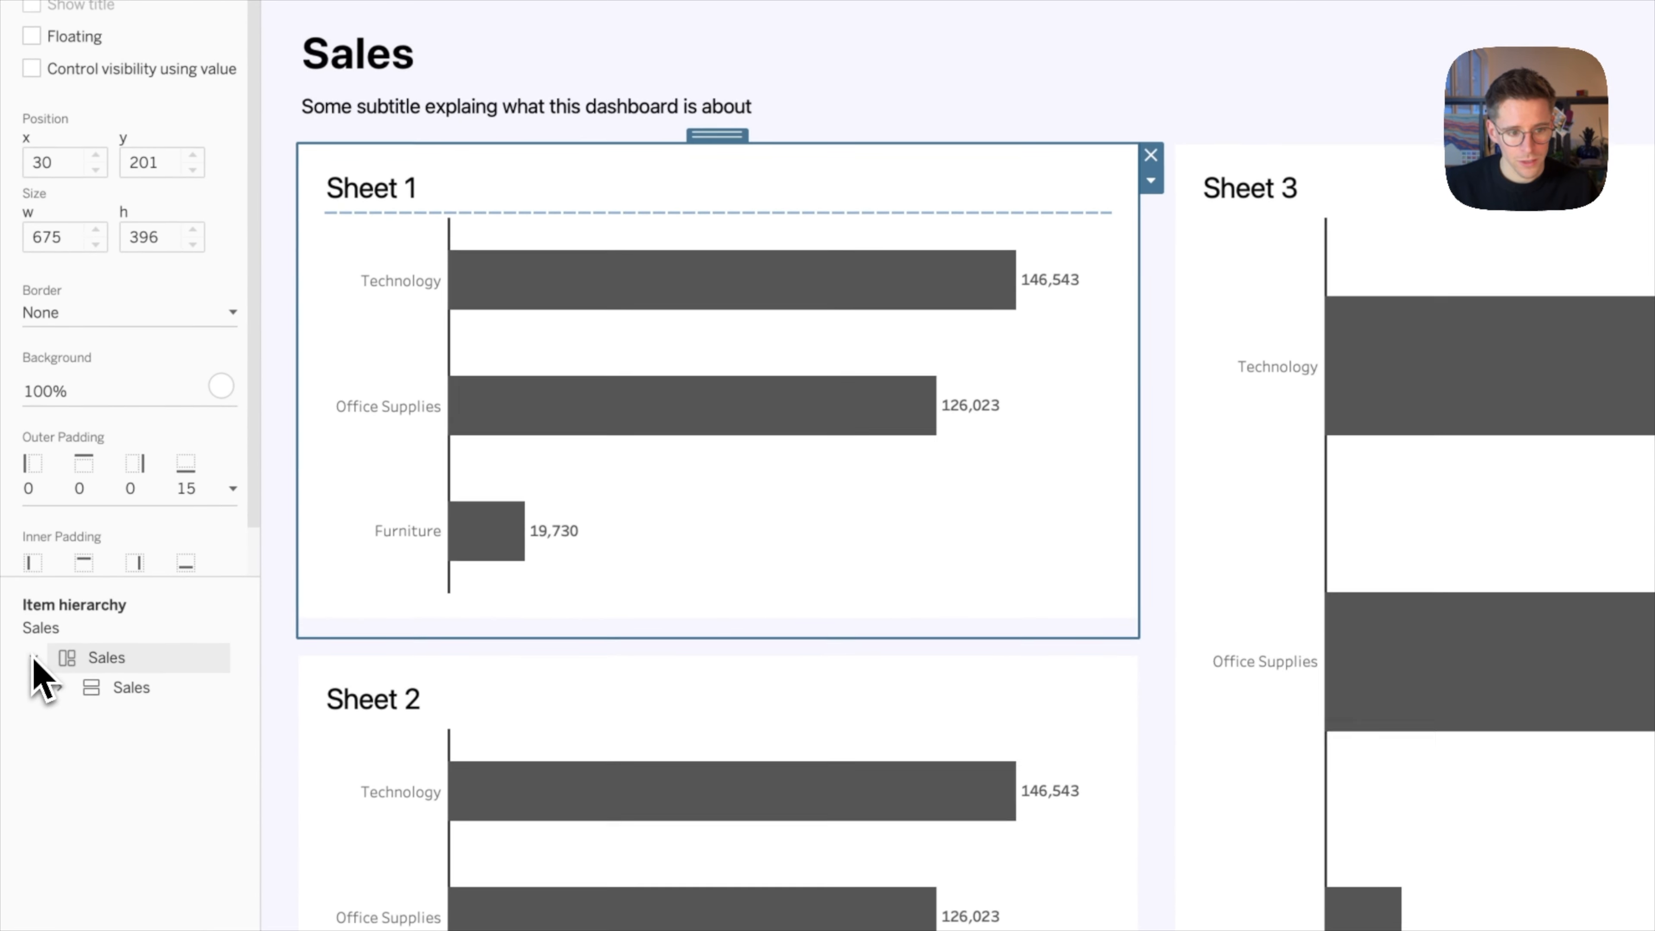
{"action": "left_click", "coordinate": [57, 688]}
{"action": "left_click", "coordinate": [842, 570]}
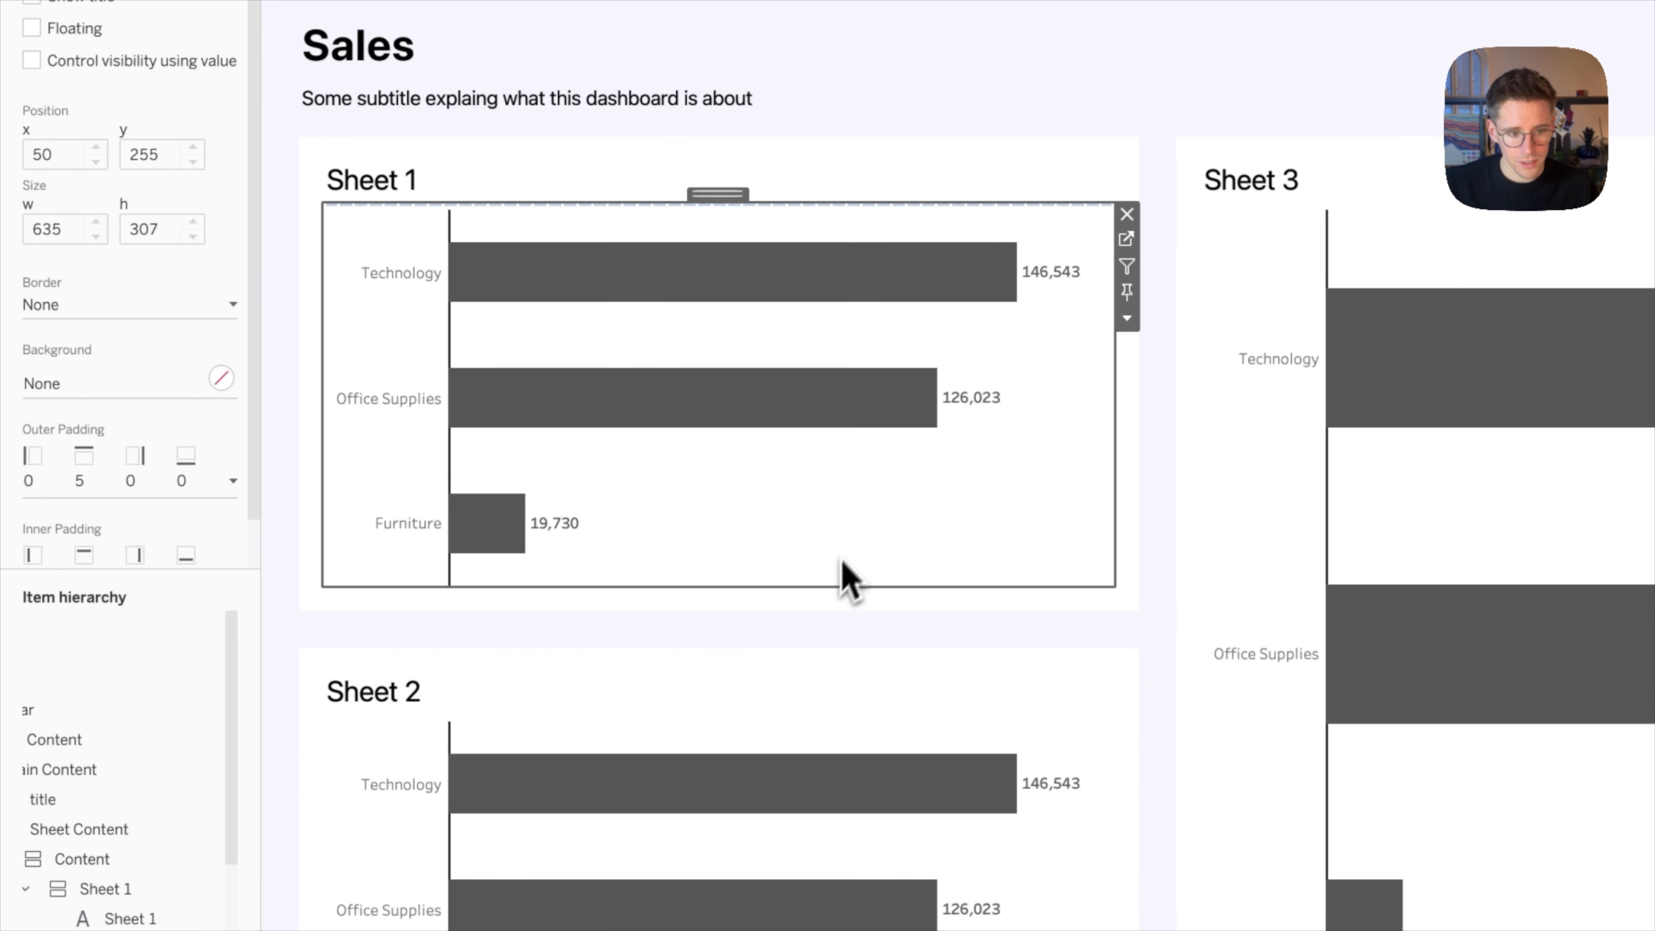
{"action": "left_click_drag", "start_coordinate": [272, 592], "coordinate": [461, 593]}
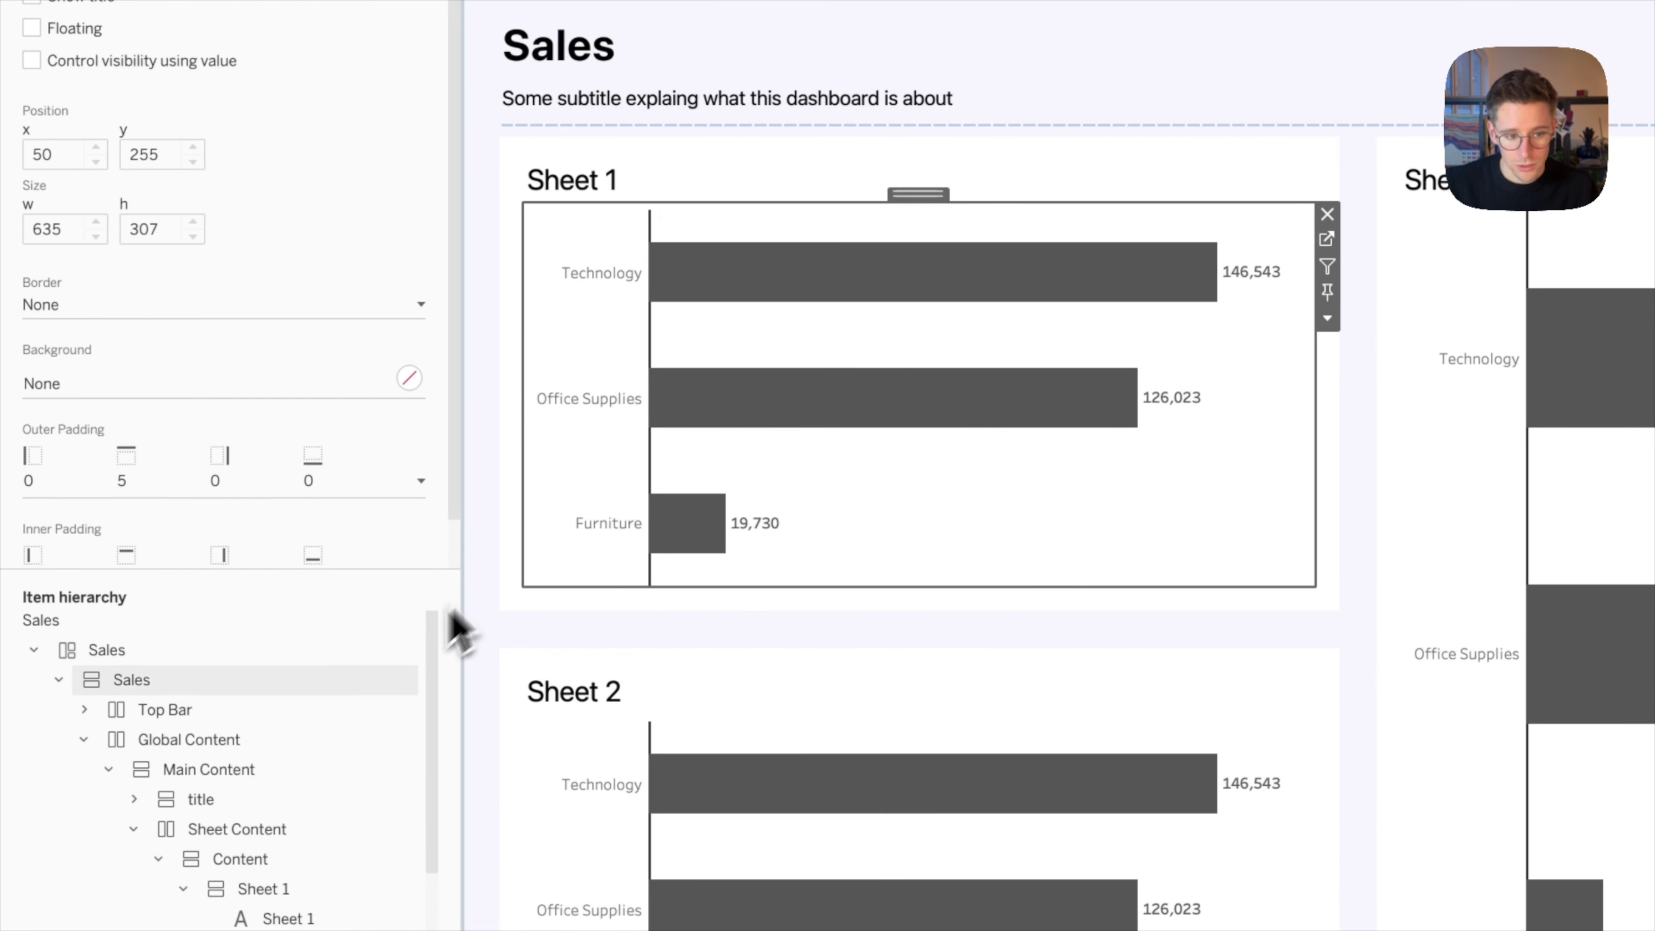
{"action": "left_click", "coordinate": [84, 710]}
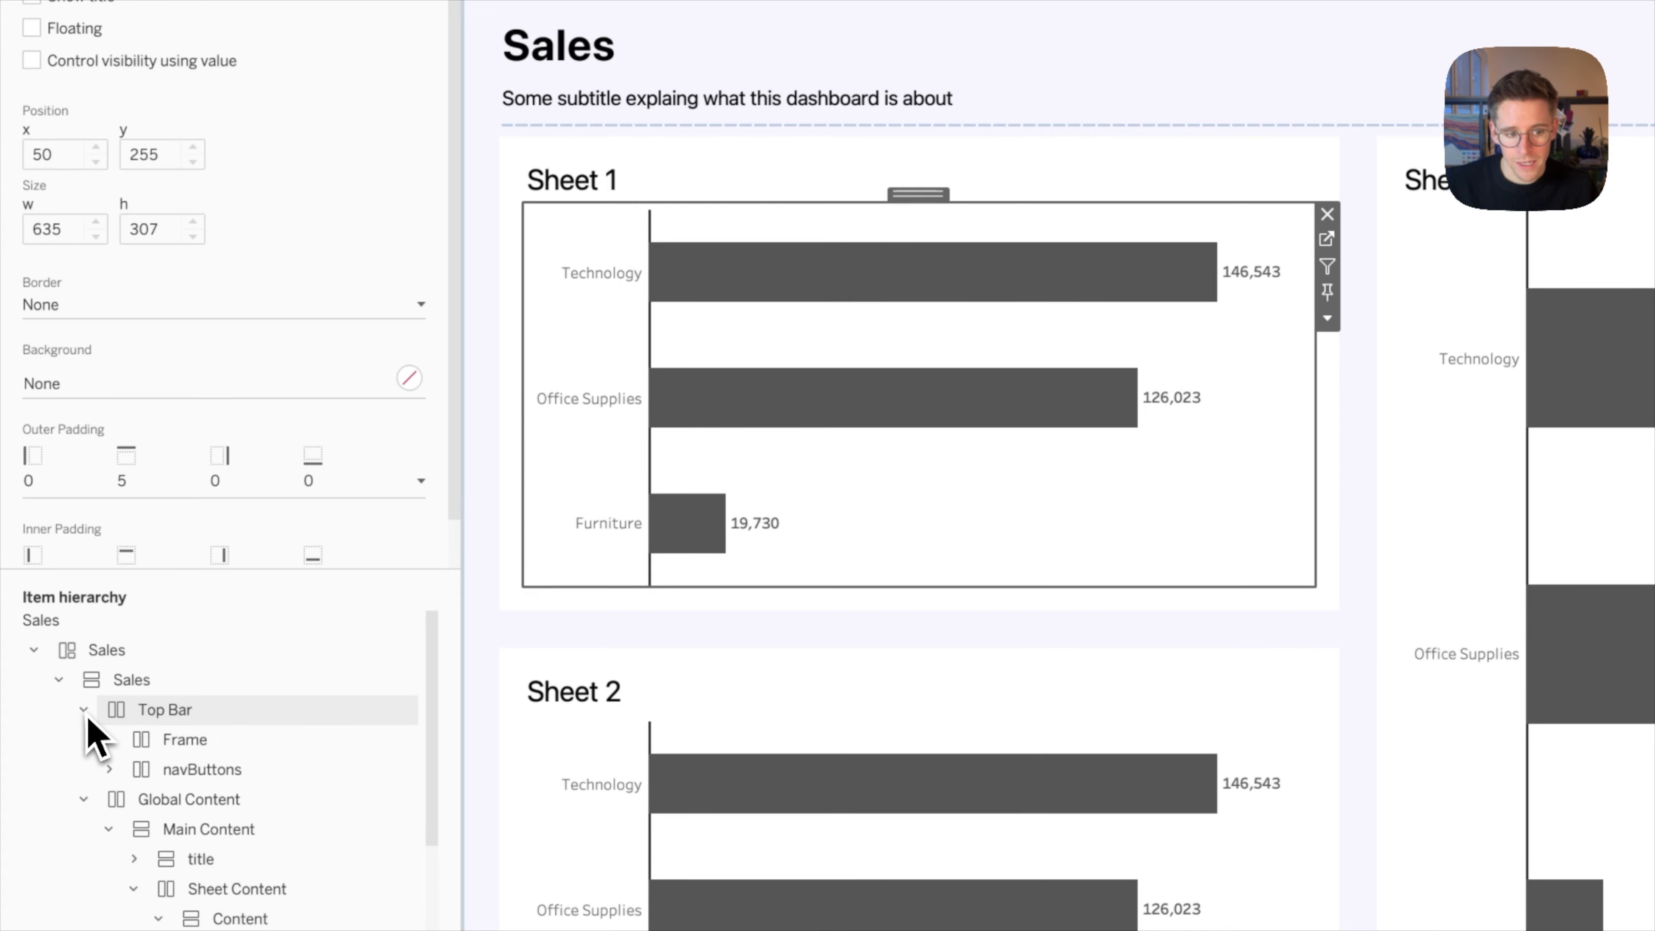
{"action": "left_click", "coordinate": [109, 739]}
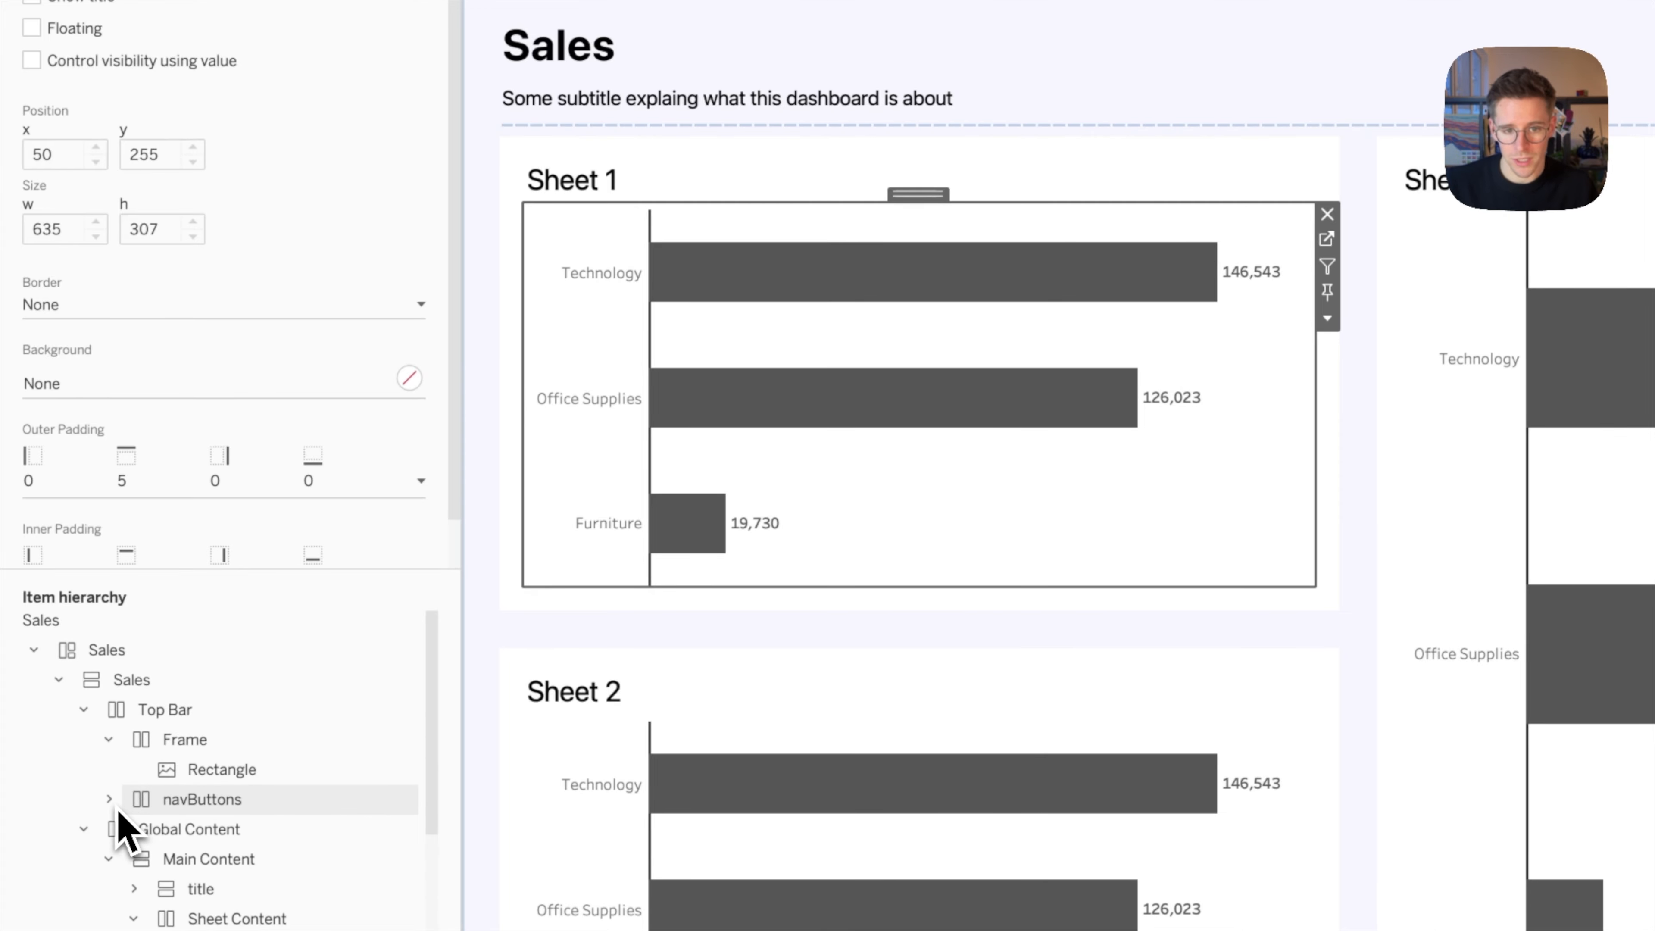
- Select the Sheet 1 container and examine its position, size, background, and outer and inner padding
{"action": "left_click", "coordinate": [590, 202]}
{"action": "scroll", "coordinate": [573, 257], "scroll_direction": "up", "scroll_amount": 2}
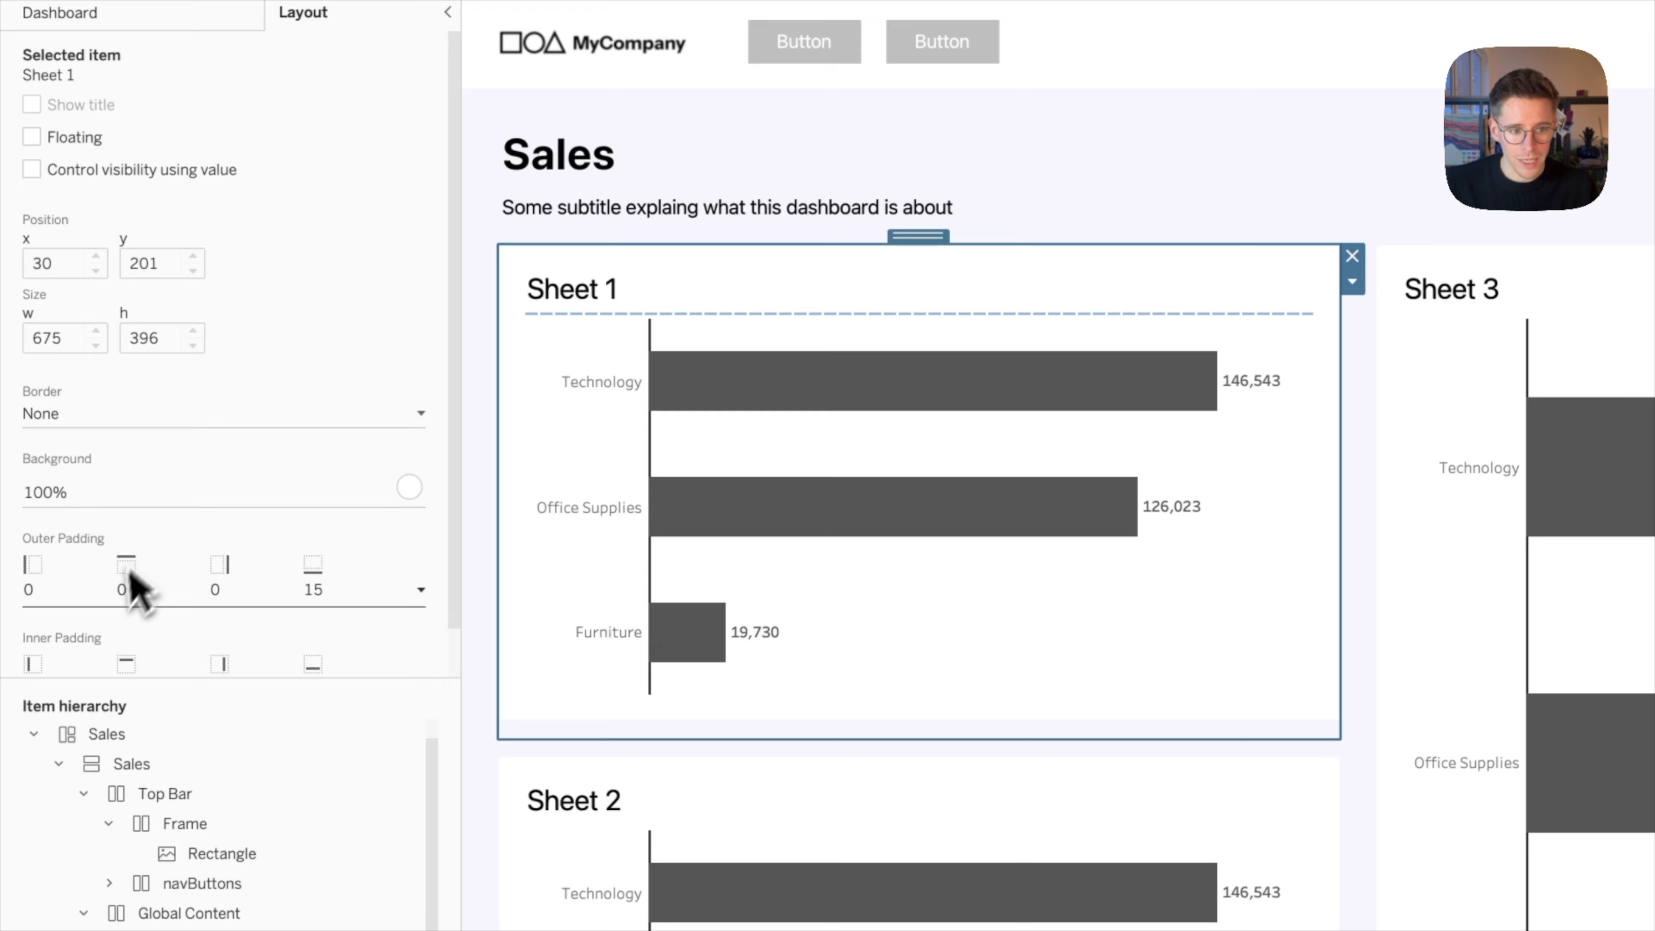
{"action": "scroll", "coordinate": [123, 607], "scroll_direction": "down", "scroll_amount": 1}
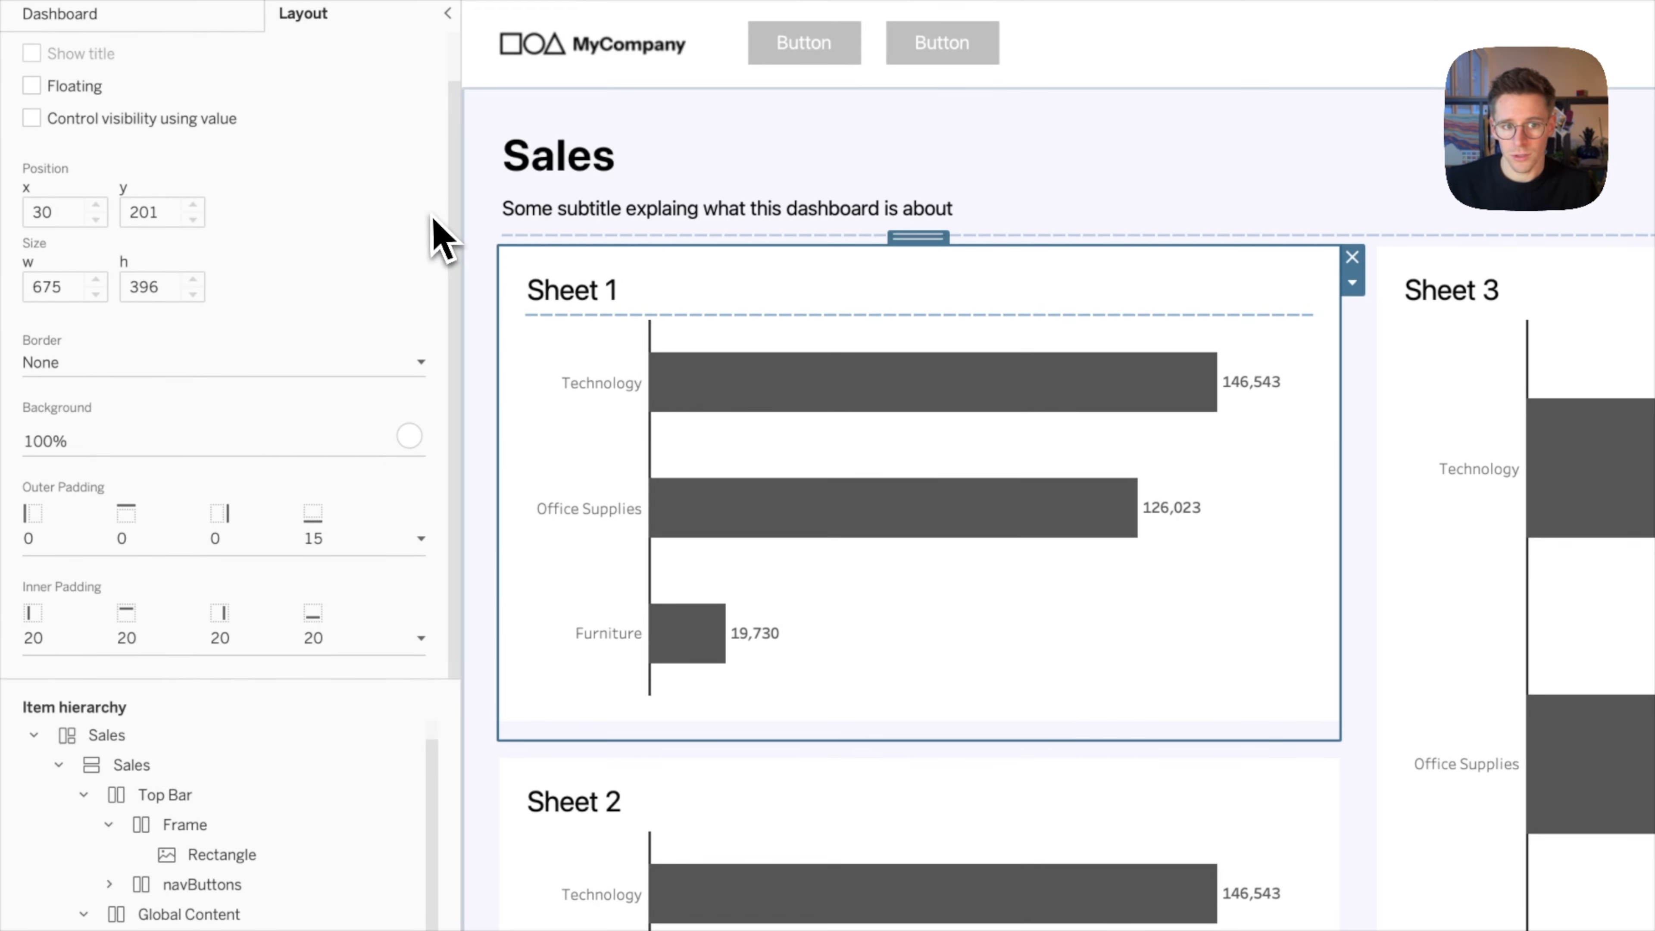
{"action": "left_click_drag", "start_coordinate": [460, 228], "coordinate": [385, 228]}
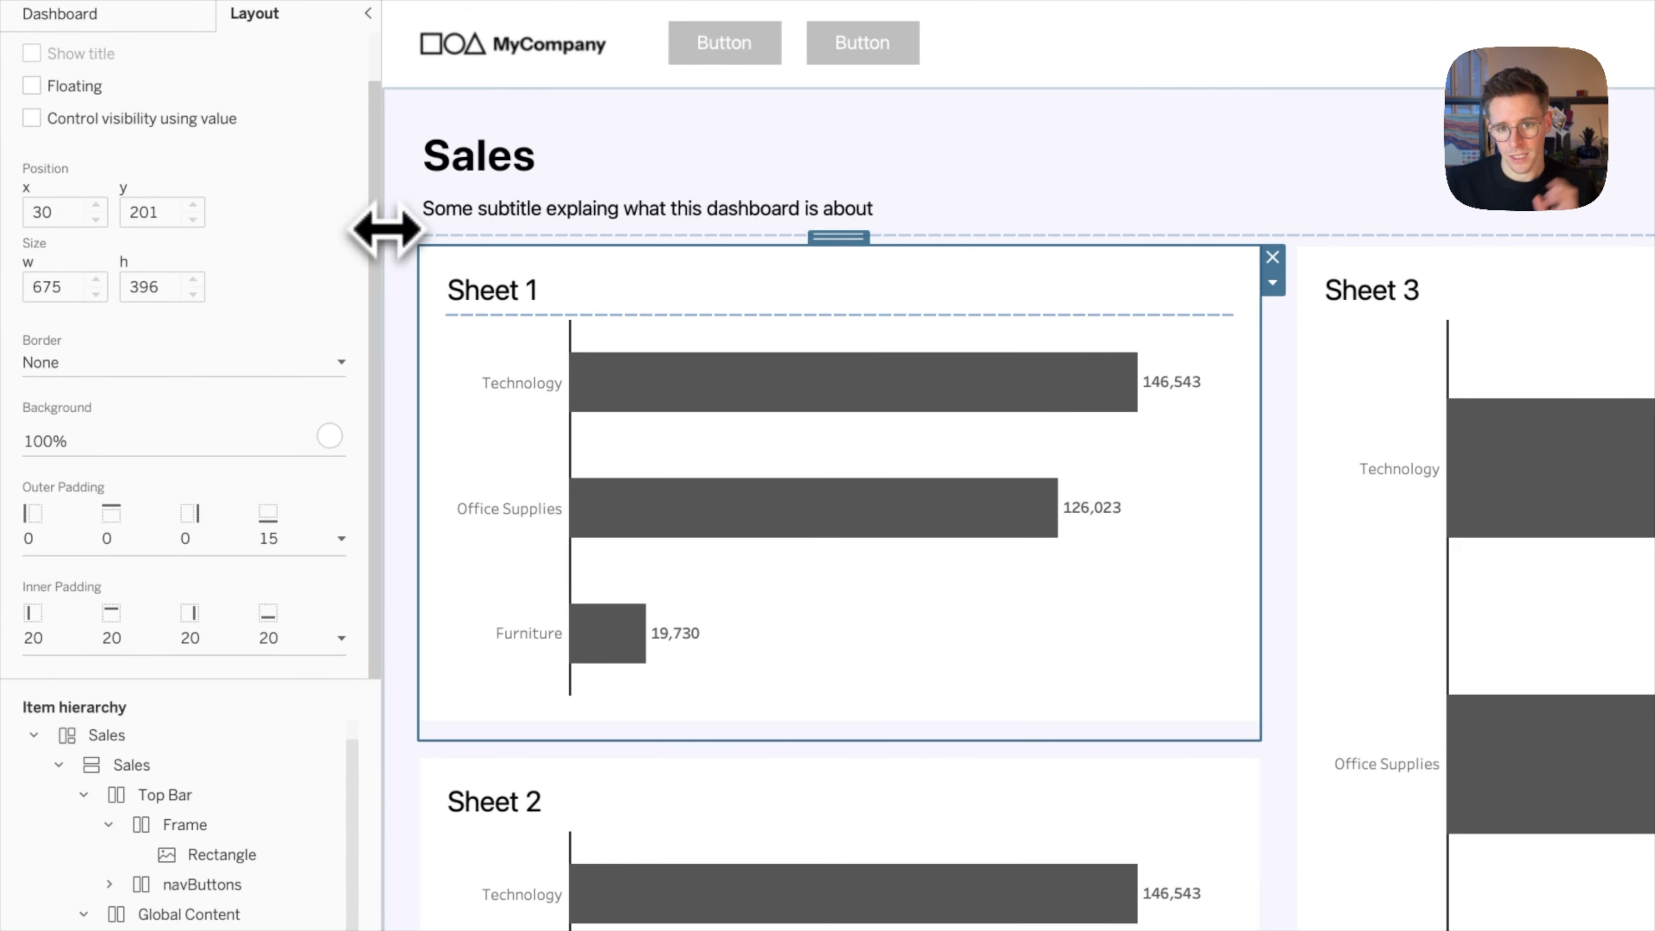
- Compare the dashboard with the original Figma frame, inspect the Sheet 3 worksheet in Tableau, and return to the Sales dashboard
{"action": "key", "text": "super+Tab"}
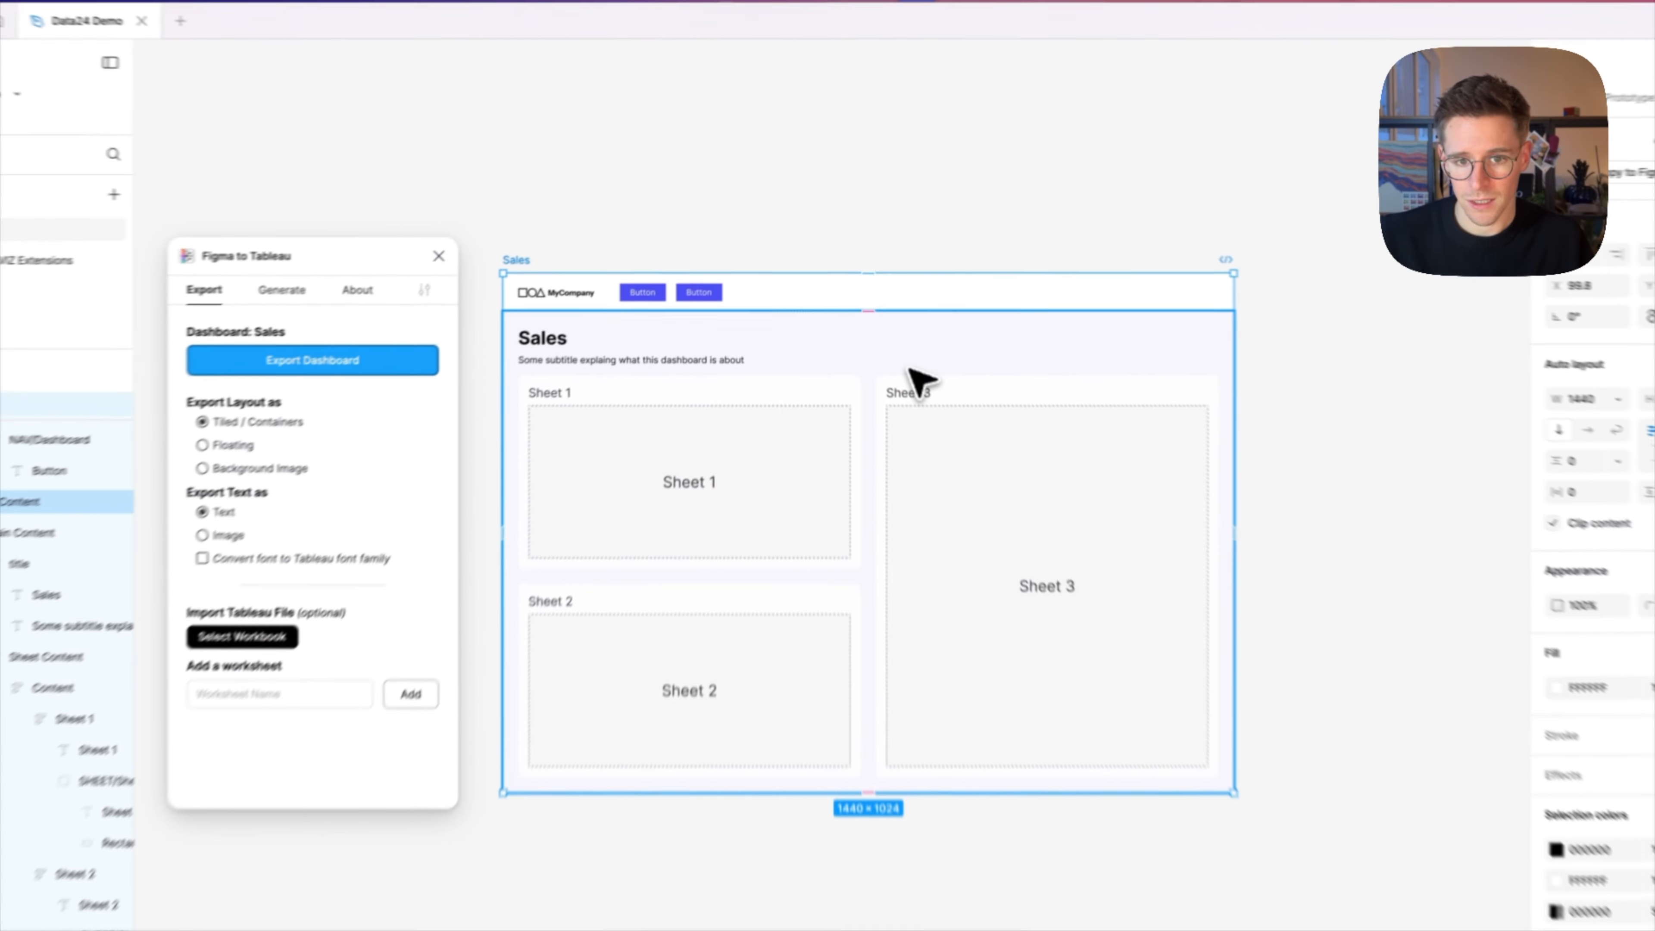
{"action": "key", "text": "super+Tab"}
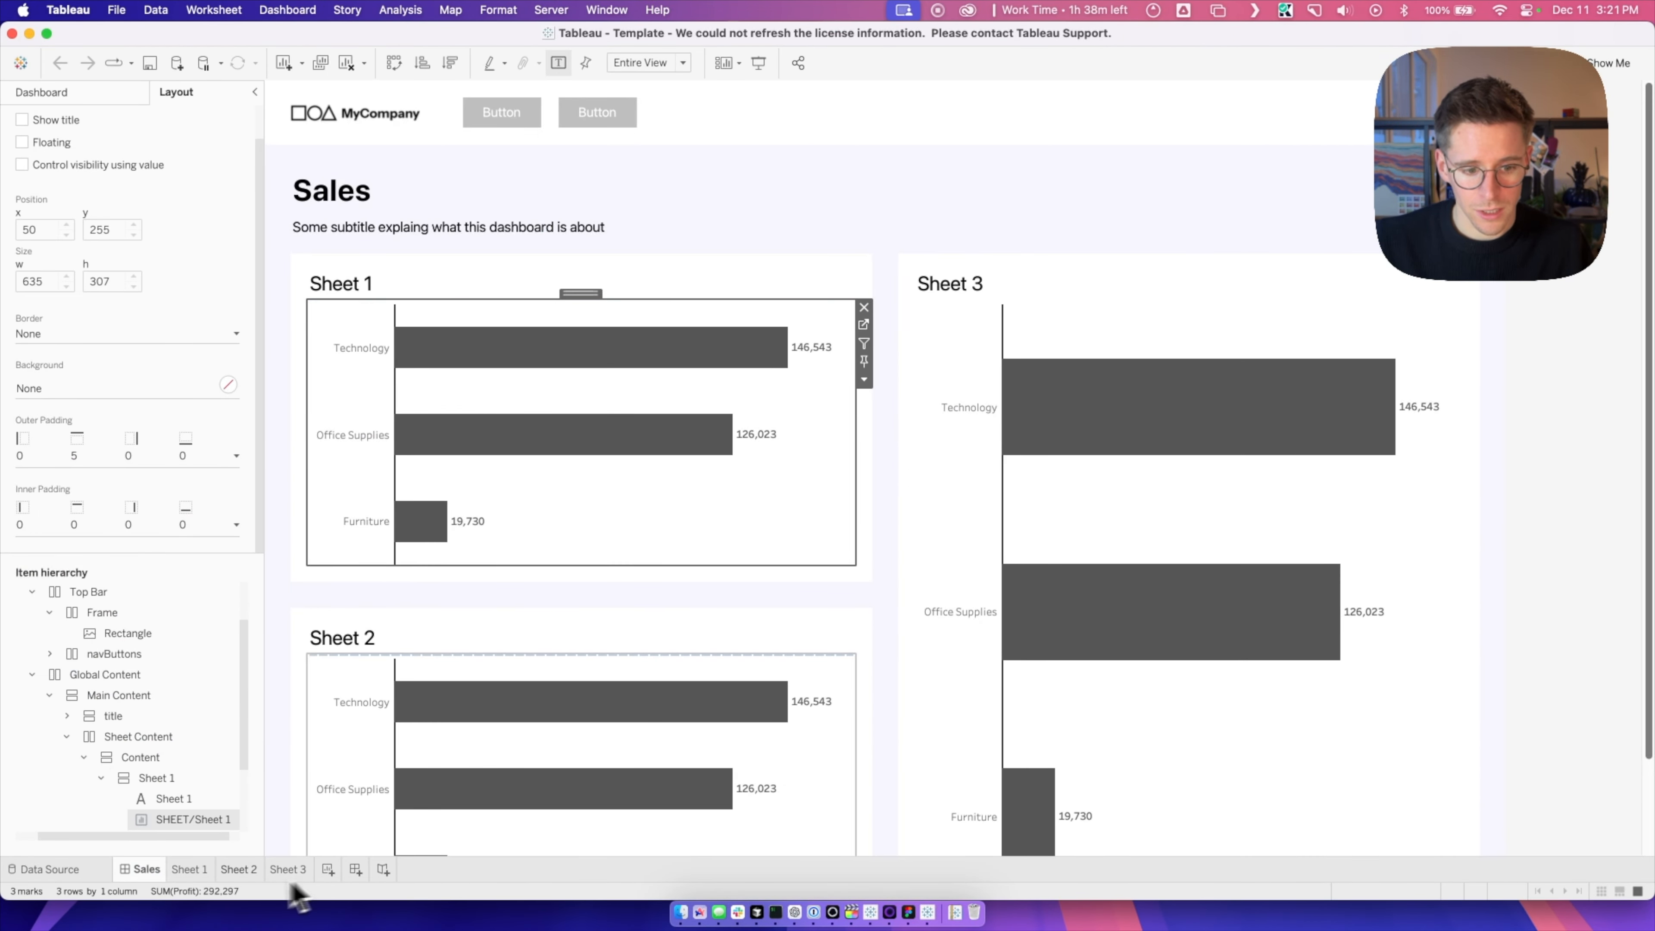
{"action": "left_click", "coordinate": [206, 874]}
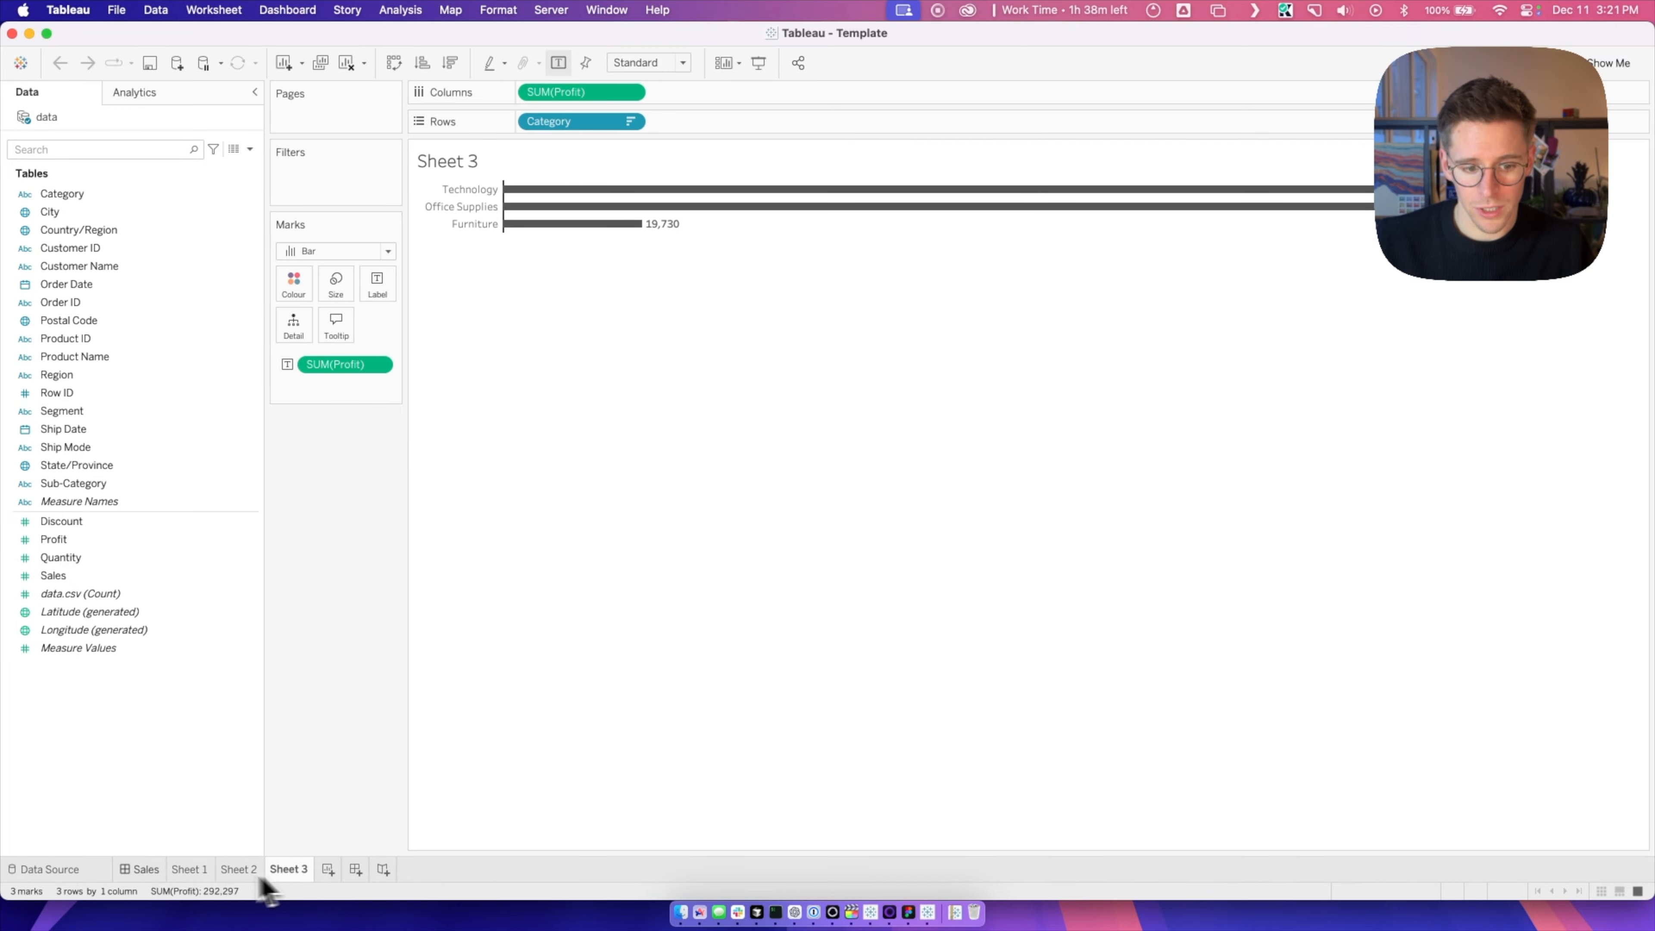
{"action": "left_click", "coordinate": [137, 872]}
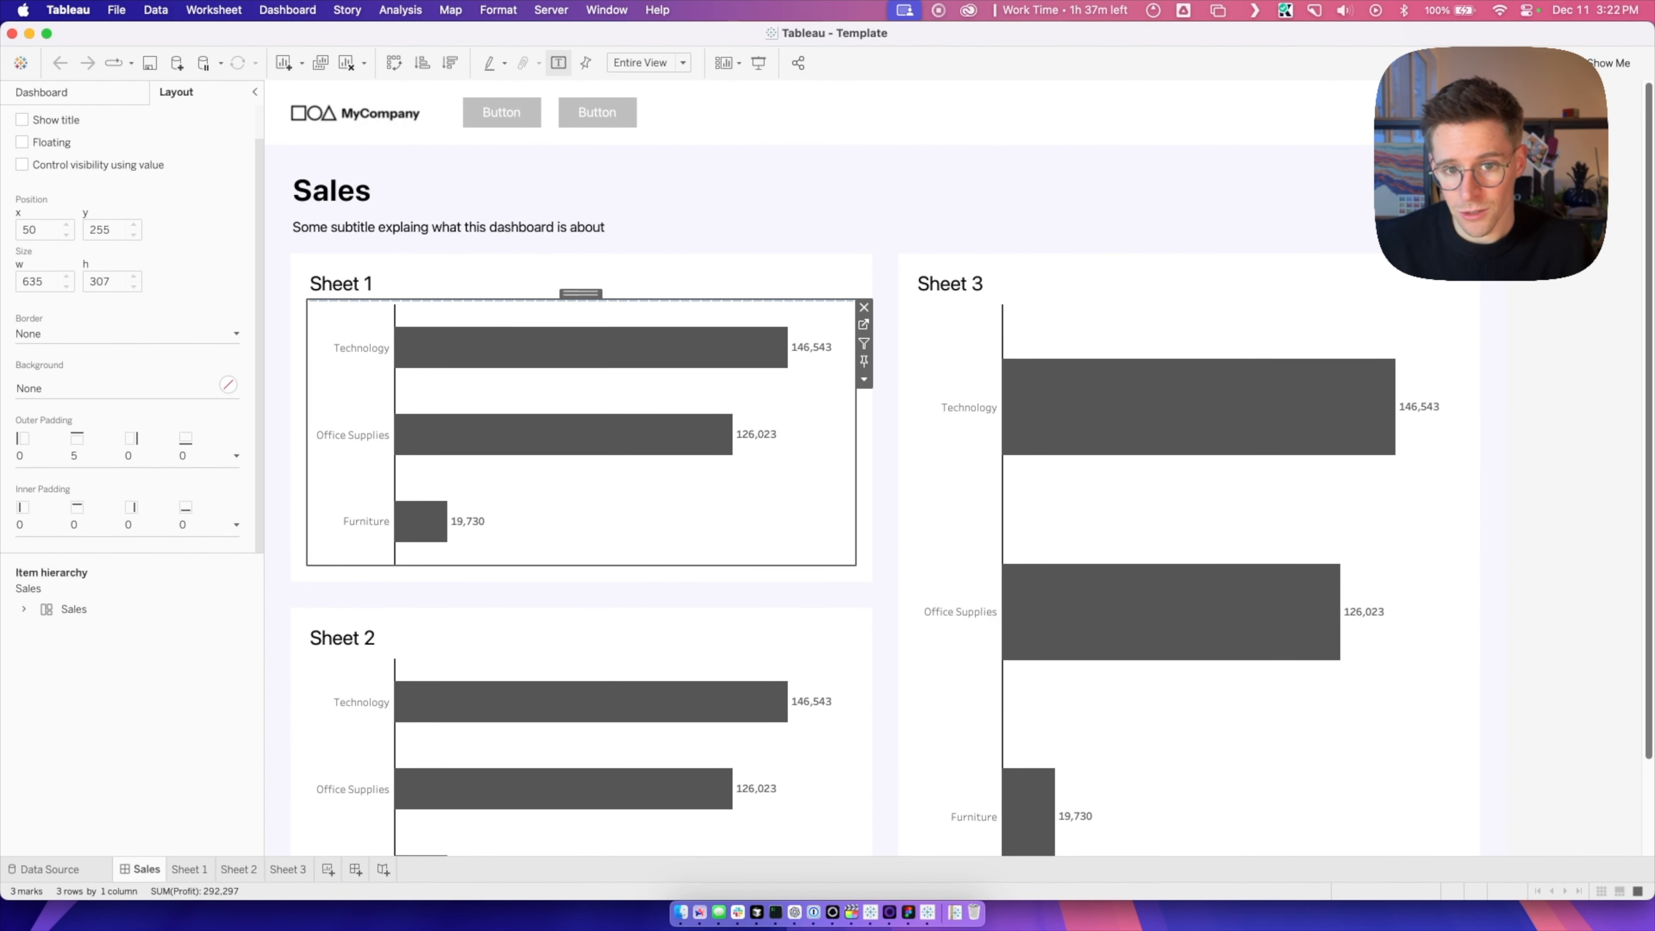
- Inspect the MyCompany logo and the Sales title as separate objects on the exported dashboard
{"action": "left_click", "coordinate": [366, 116]}
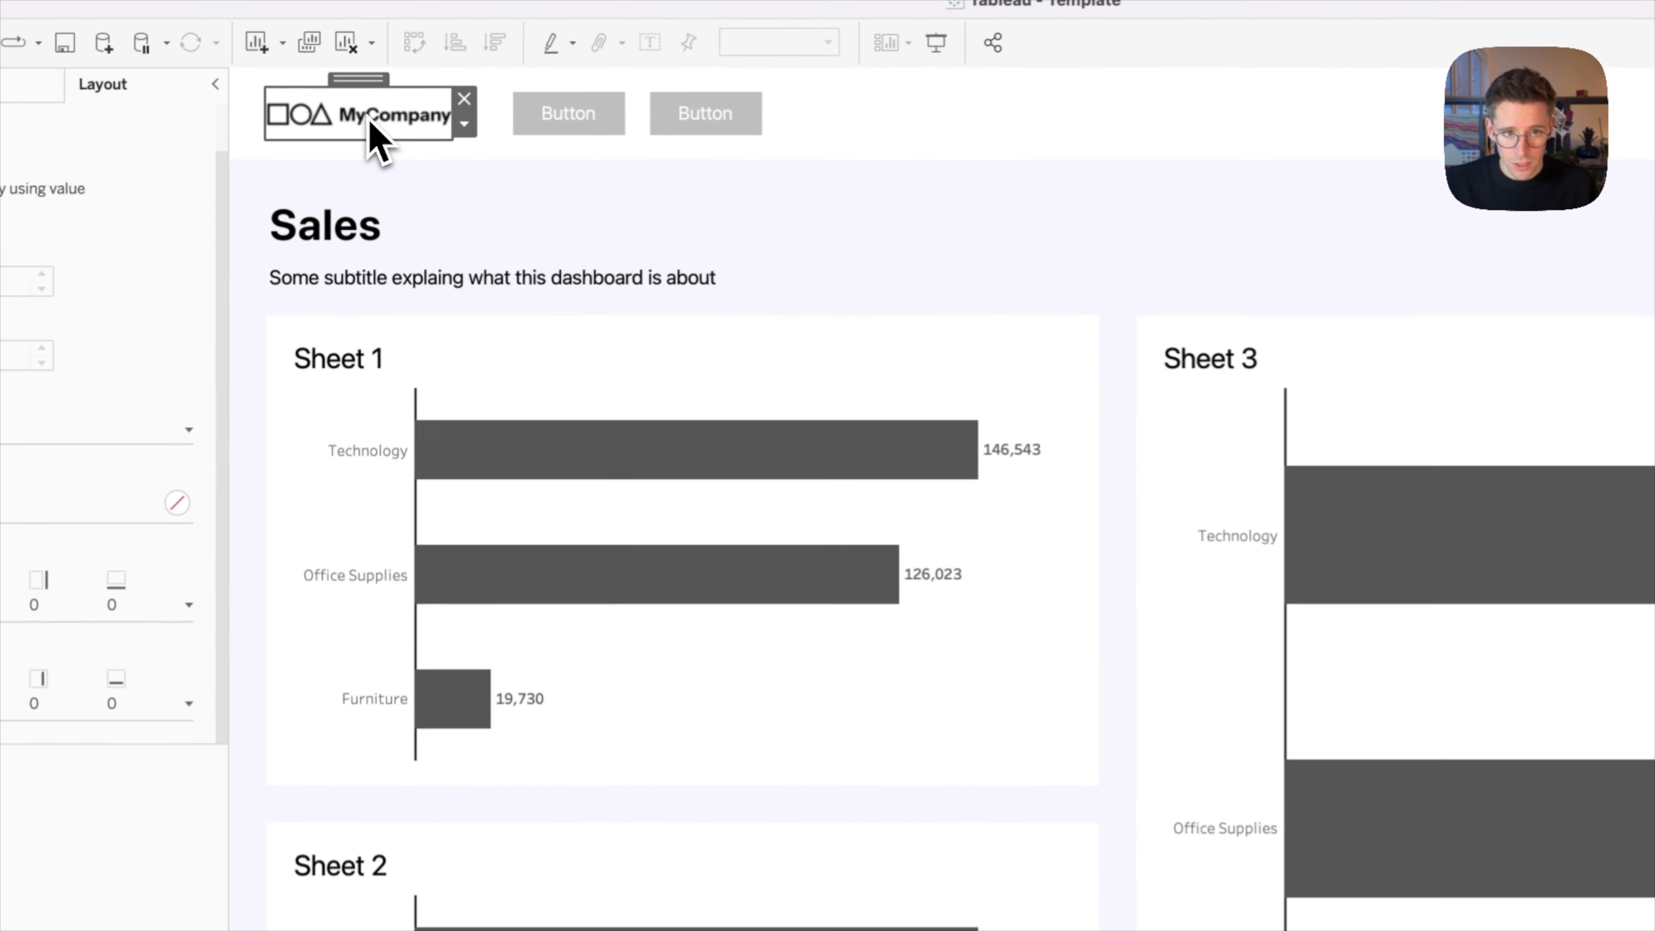
{"action": "right_click", "coordinate": [364, 118]}
{"action": "key", "text": "Escape"}
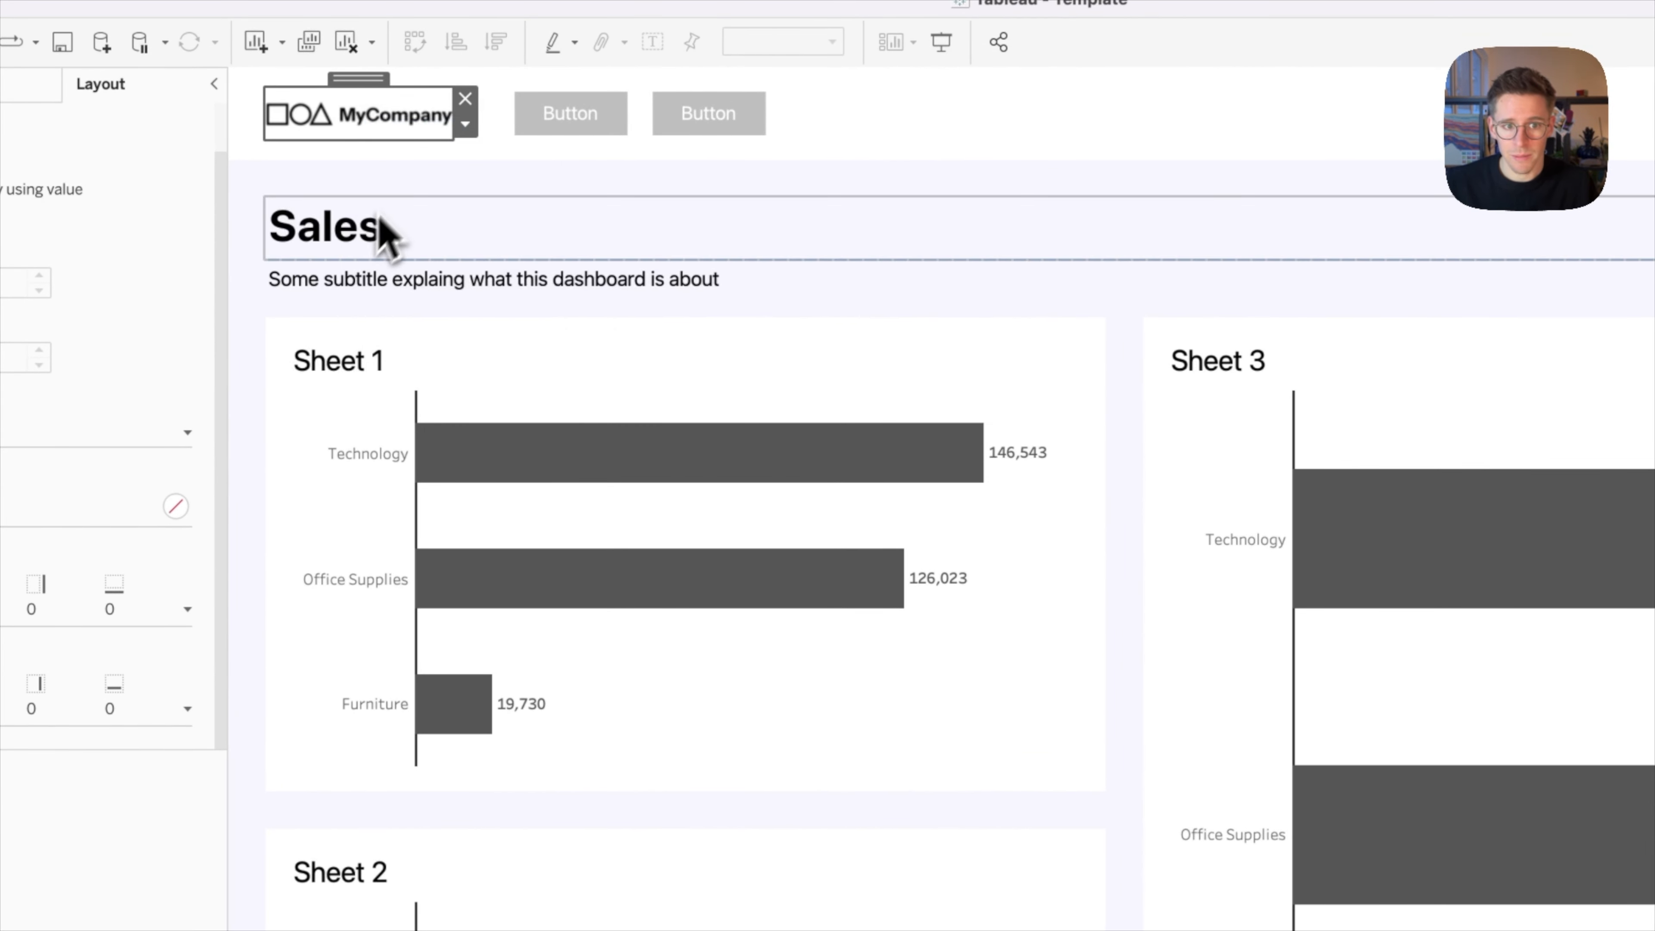
{"action": "left_click", "coordinate": [329, 247]}
{"action": "double_click", "coordinate": [329, 246]}
{"action": "key", "text": "Escape"}
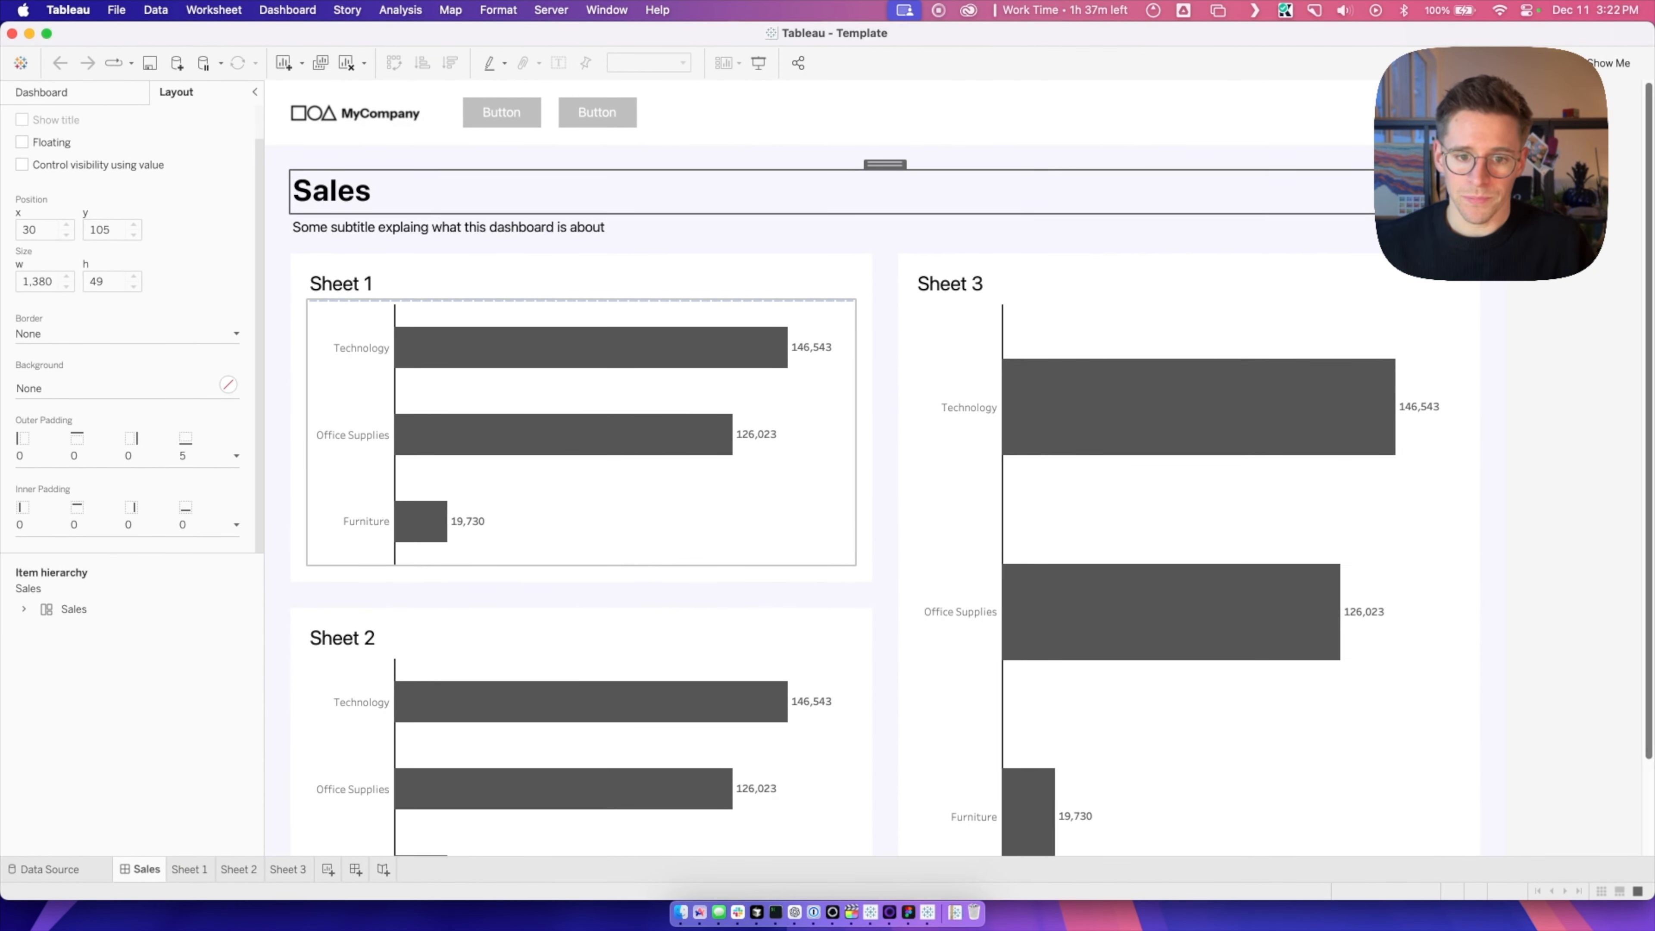
- Switch to the Sales Dashboard workbook, hide all sheets used in the Viz Extensions dashboard, and open the Sales dashboard
{"action": "key", "text": "super+Tab"}
{"action": "key", "text": "super+Tab"}
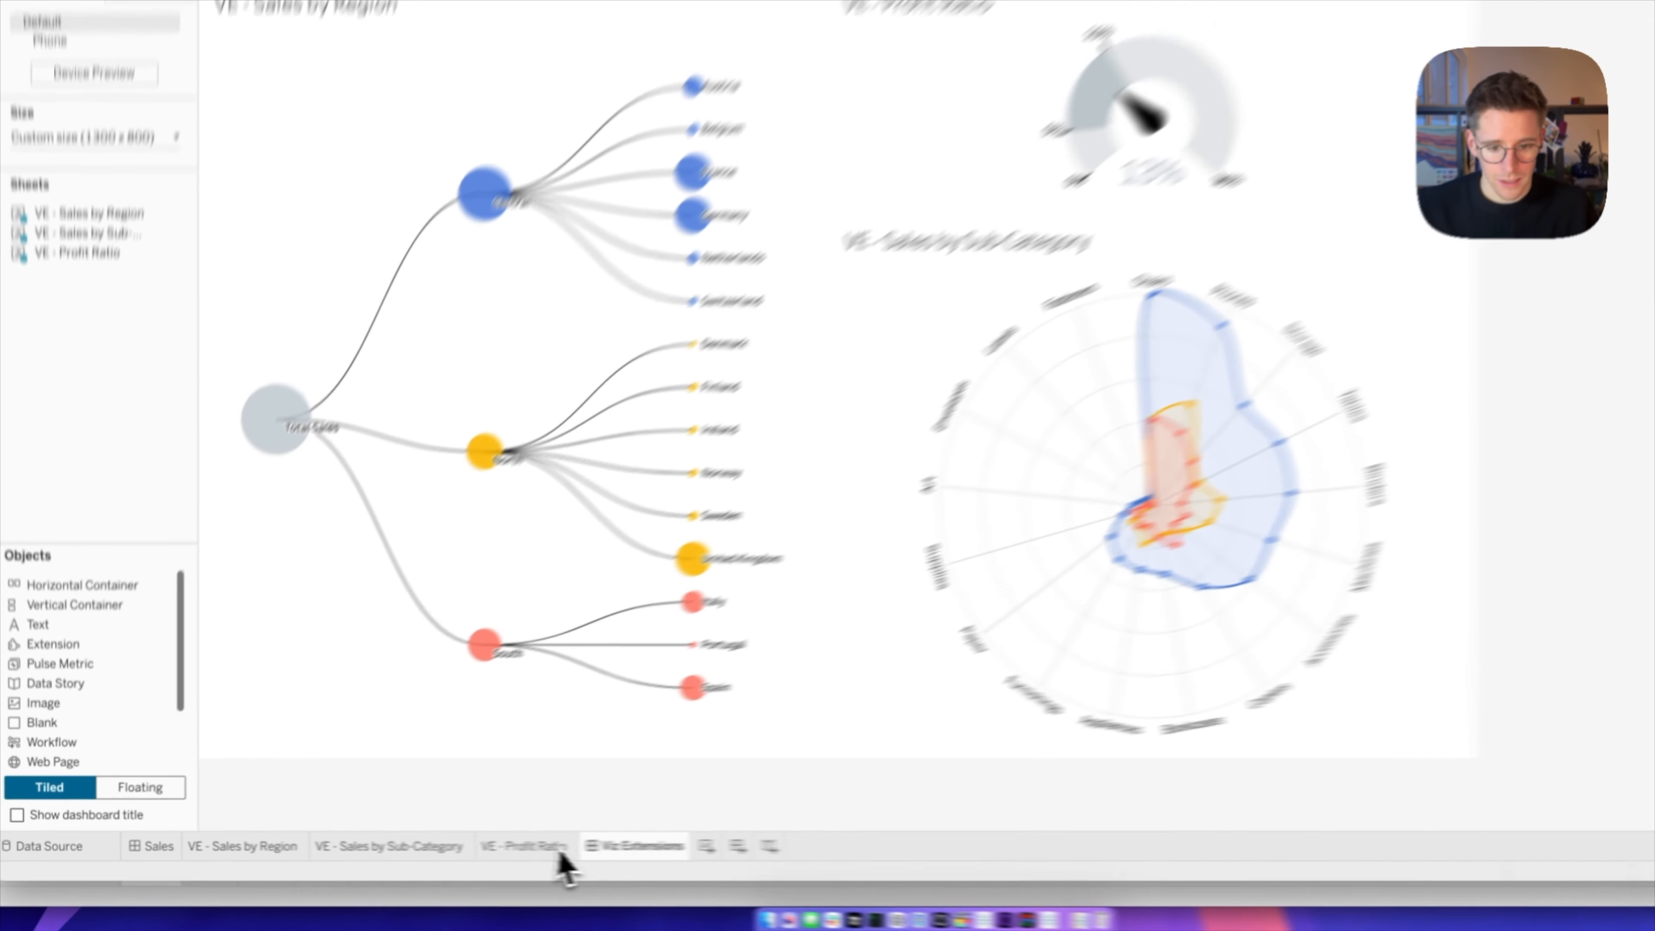
{"action": "right_click", "coordinate": [548, 846]}
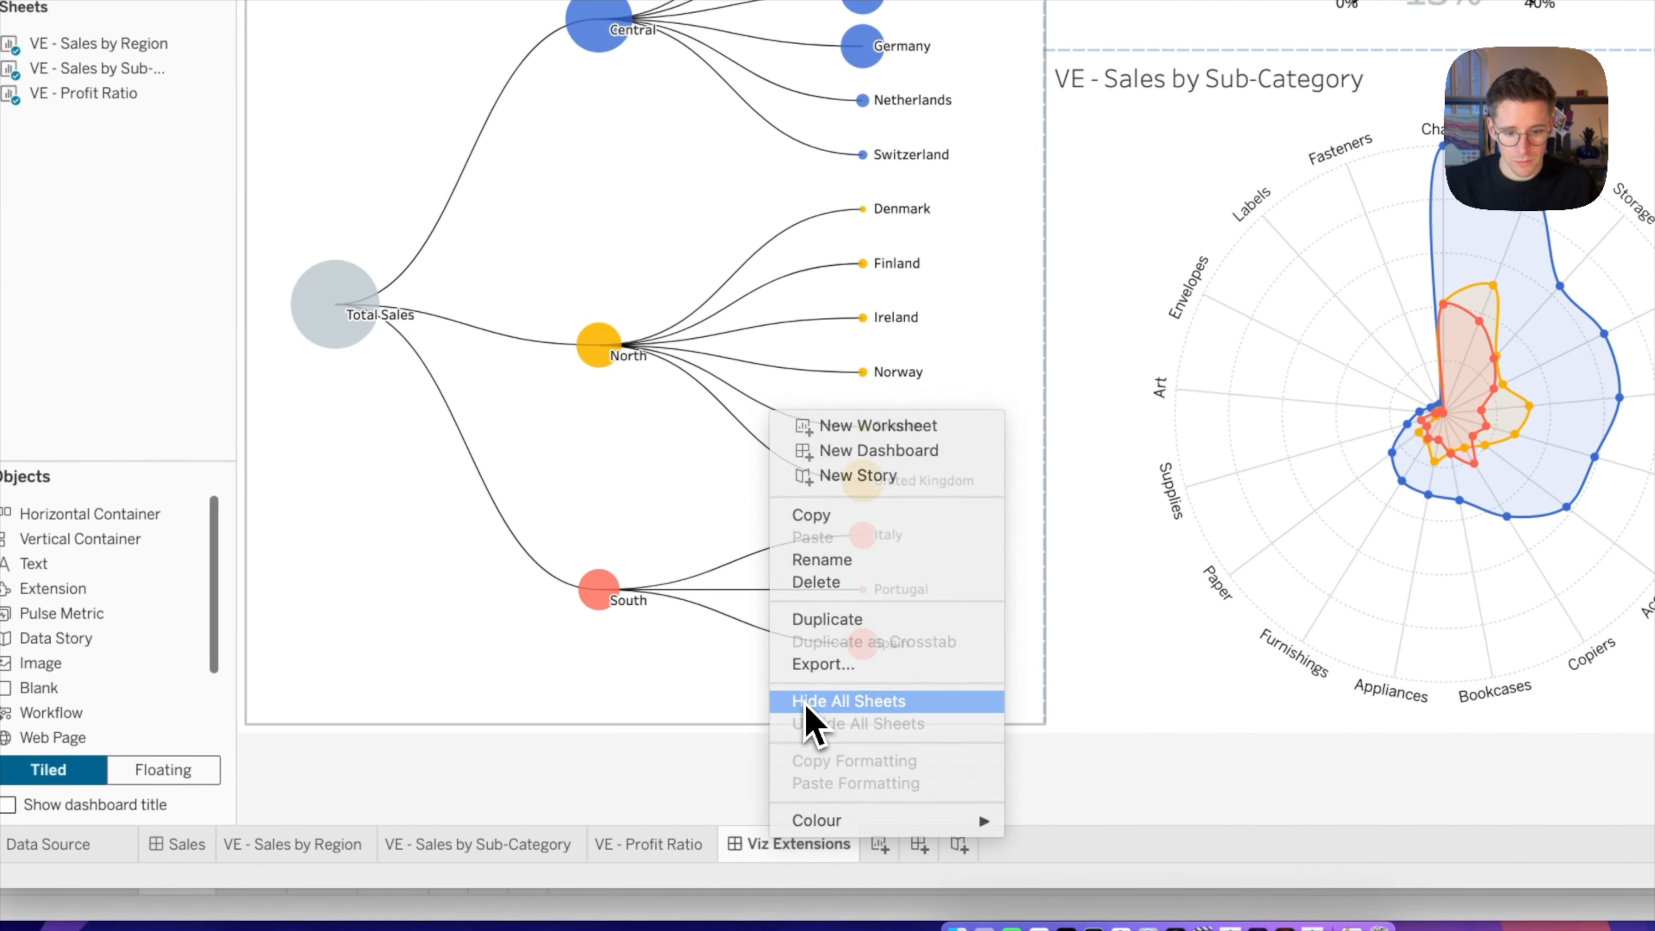
{"action": "left_click", "coordinate": [580, 769]}
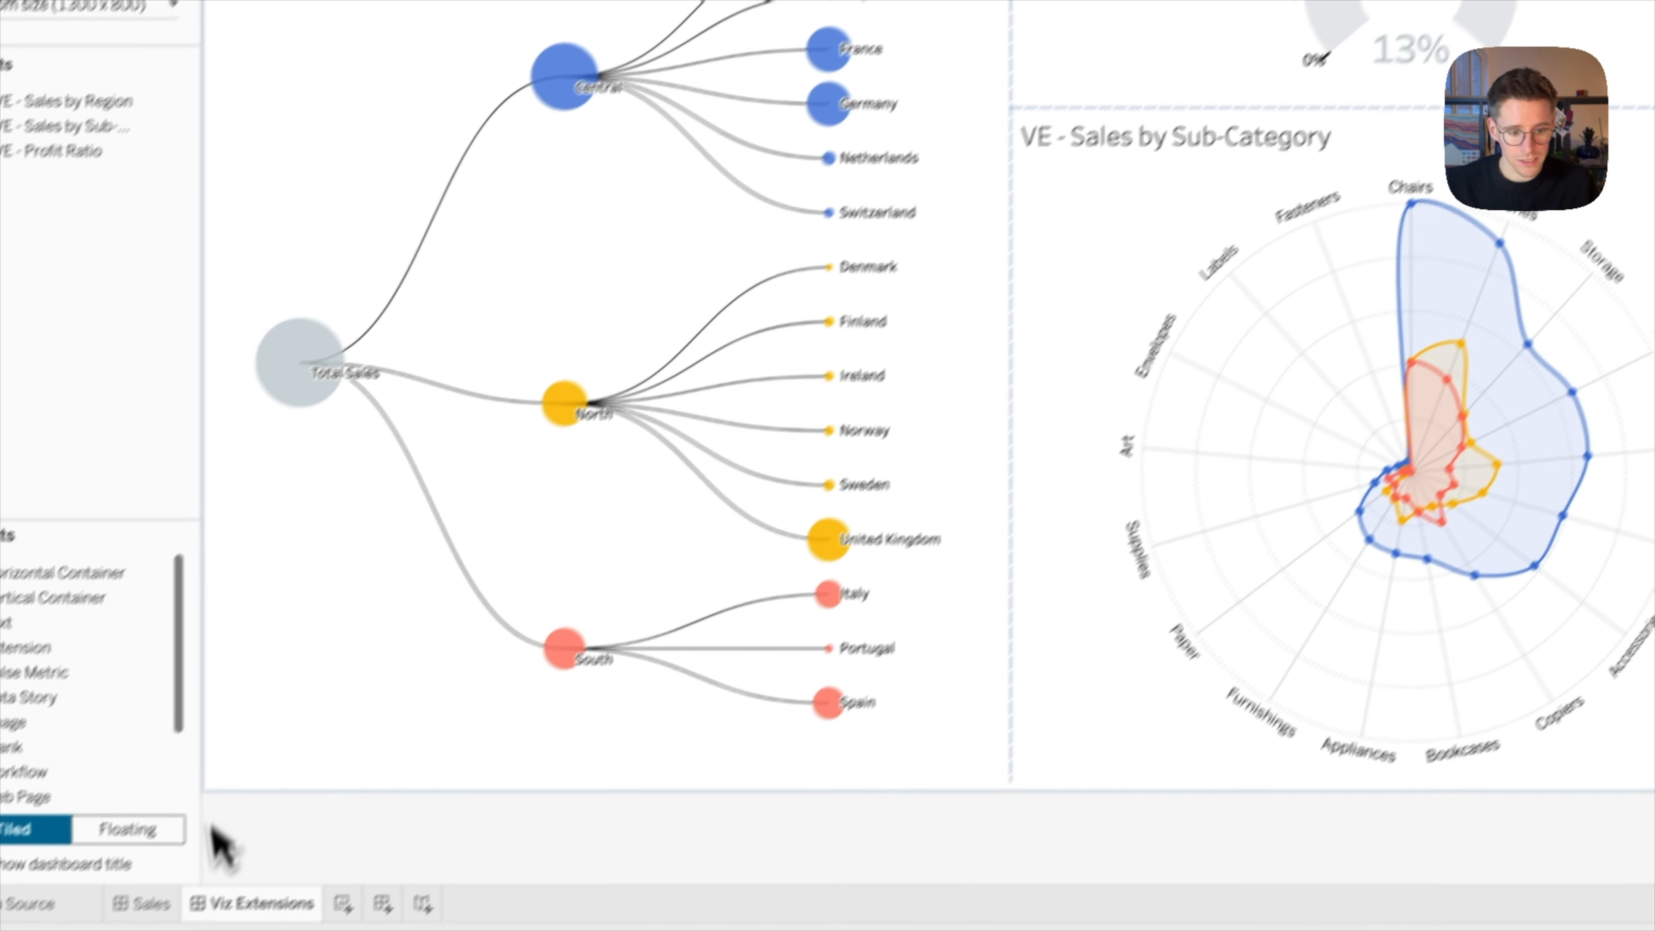
{"action": "left_click", "coordinate": [187, 844]}
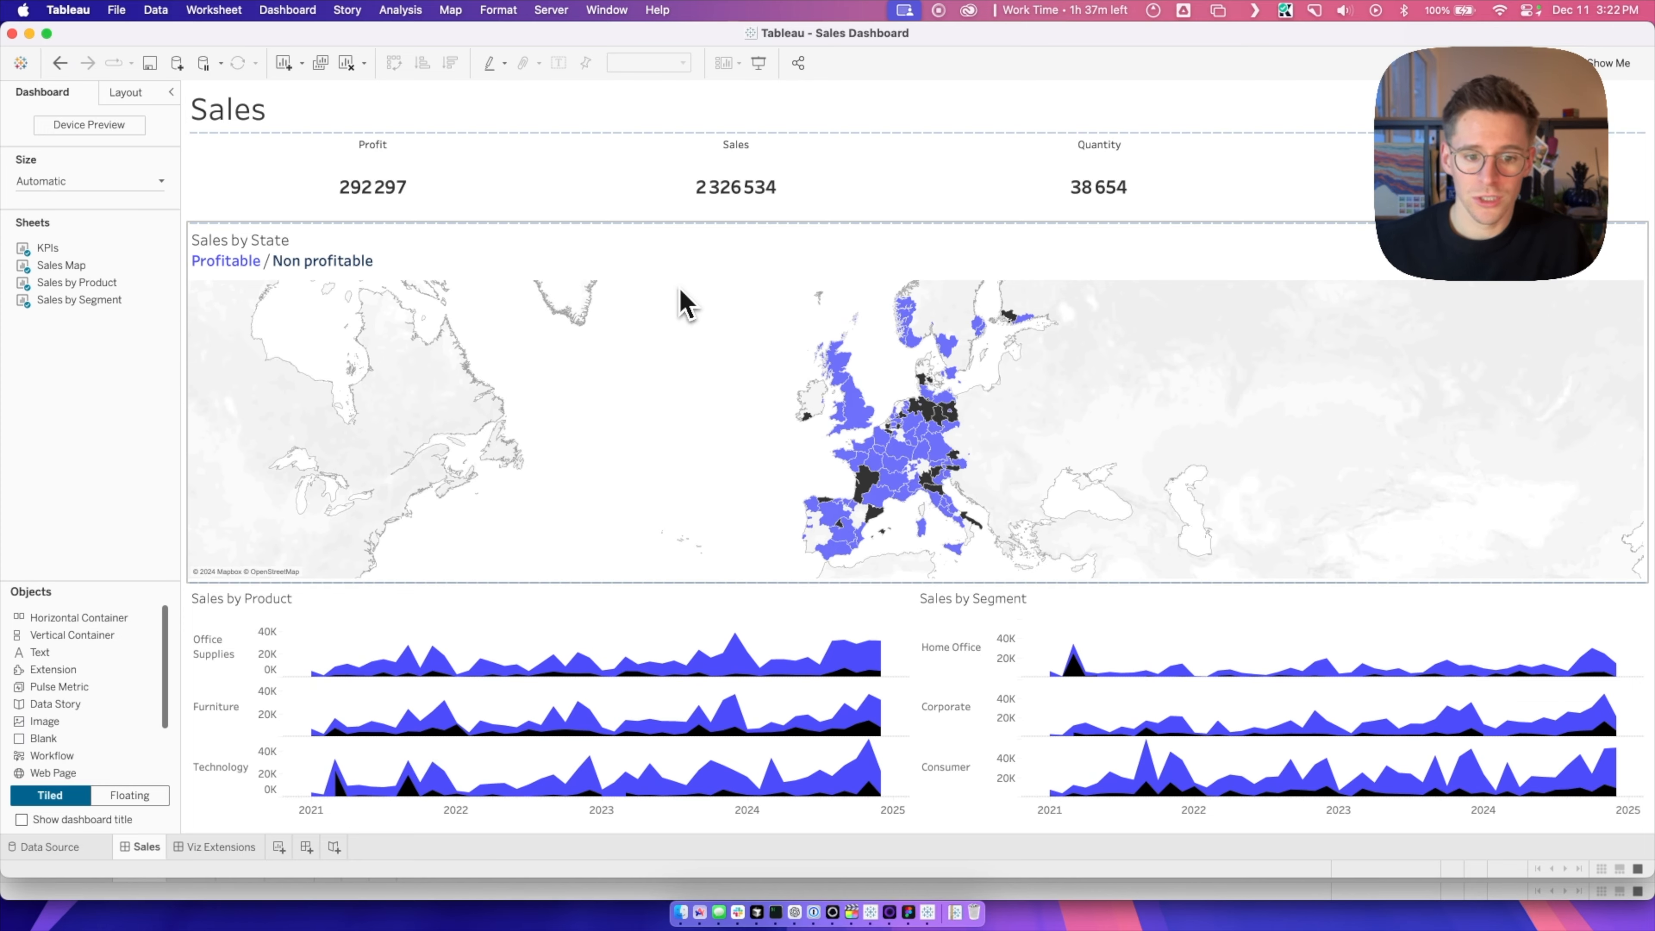
- Switch to Figma and delete the existing Sales frame from the Generate page
{"action": "key", "text": "super+Tab"}
{"action": "key", "text": "super+Tab"}
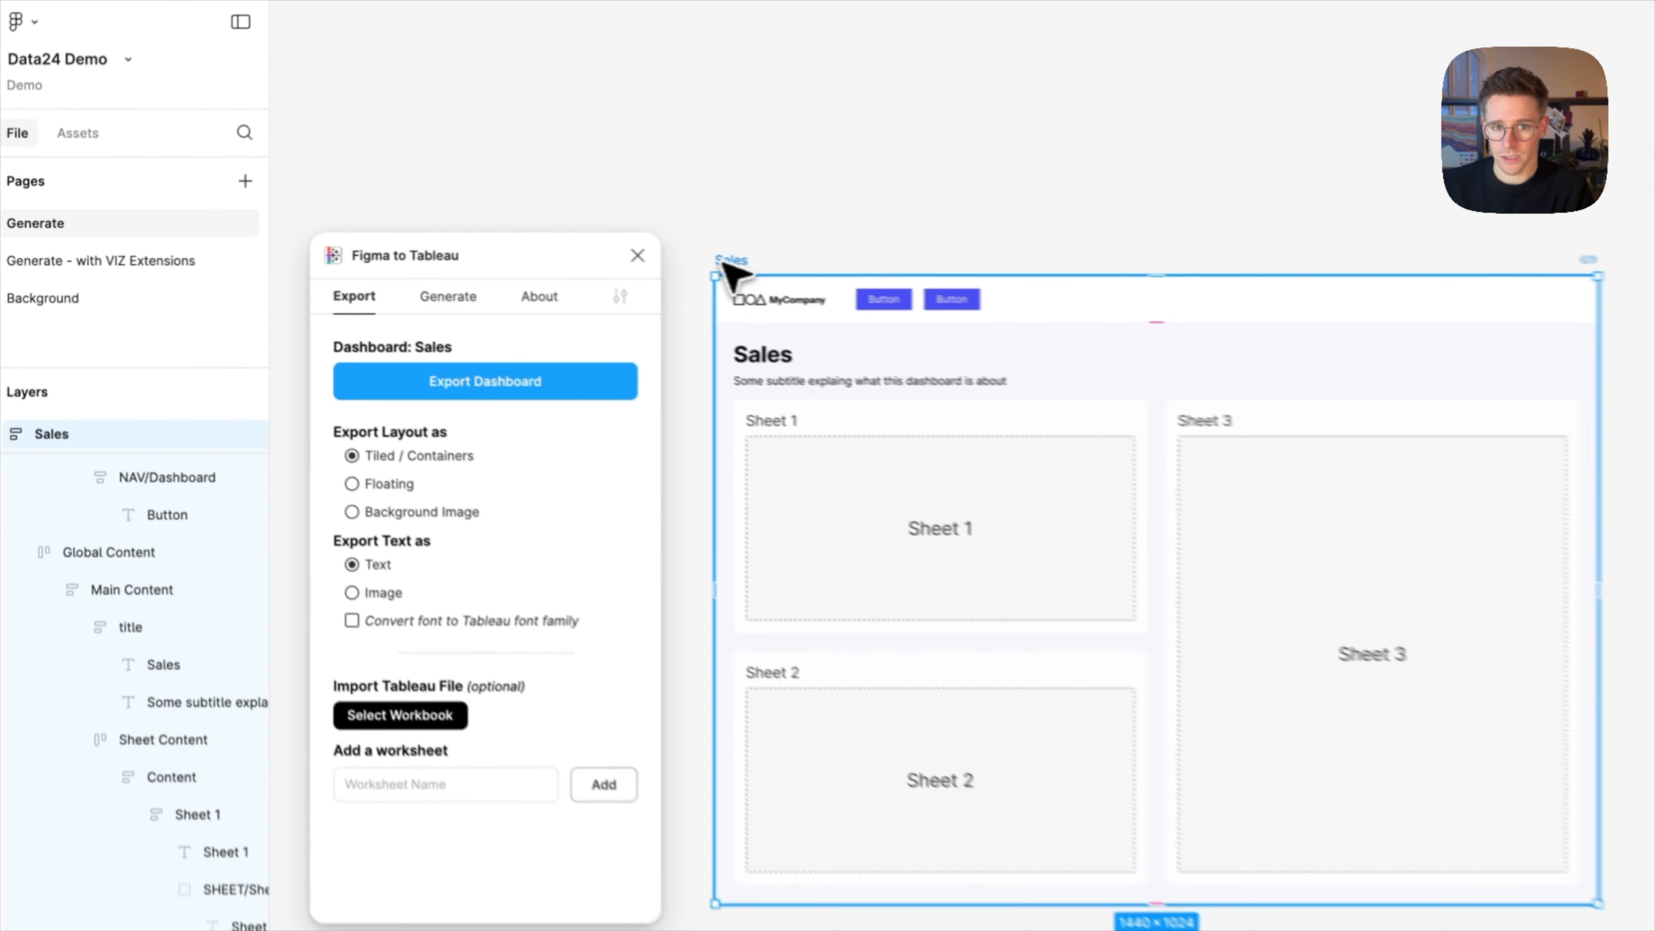
{"action": "key", "text": "Delete"}
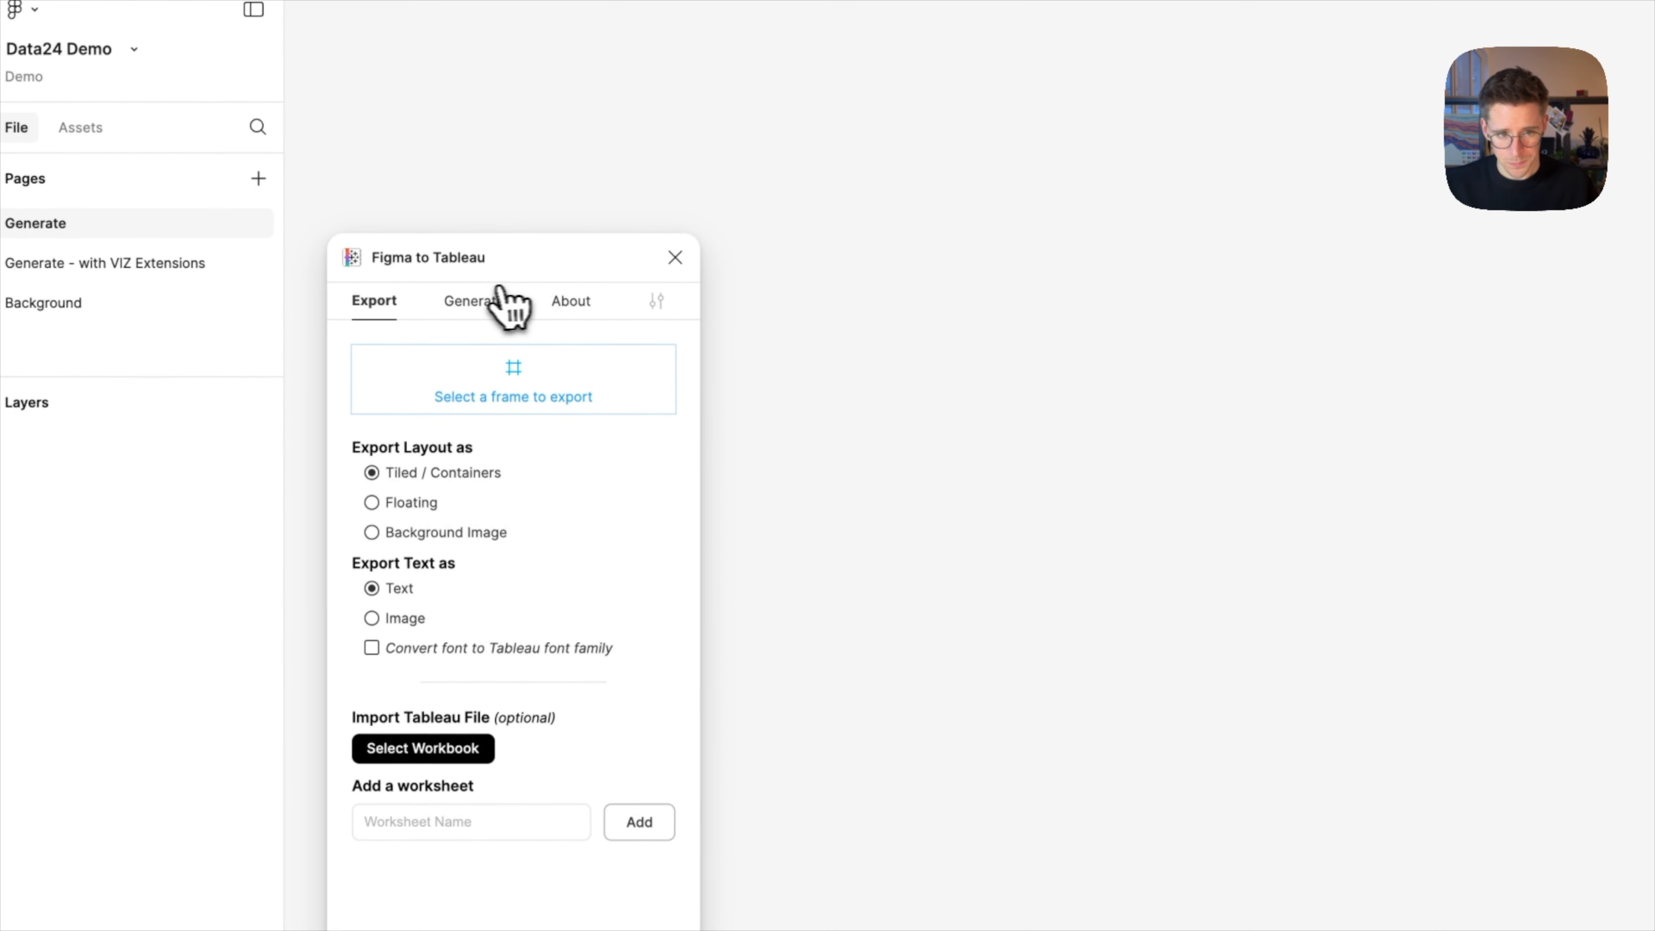
- Generate a Sales dashboard with navigation, using the layout of one wide sheet above one large and two stacked sheets
{"action": "left_click", "coordinate": [342, 279]}
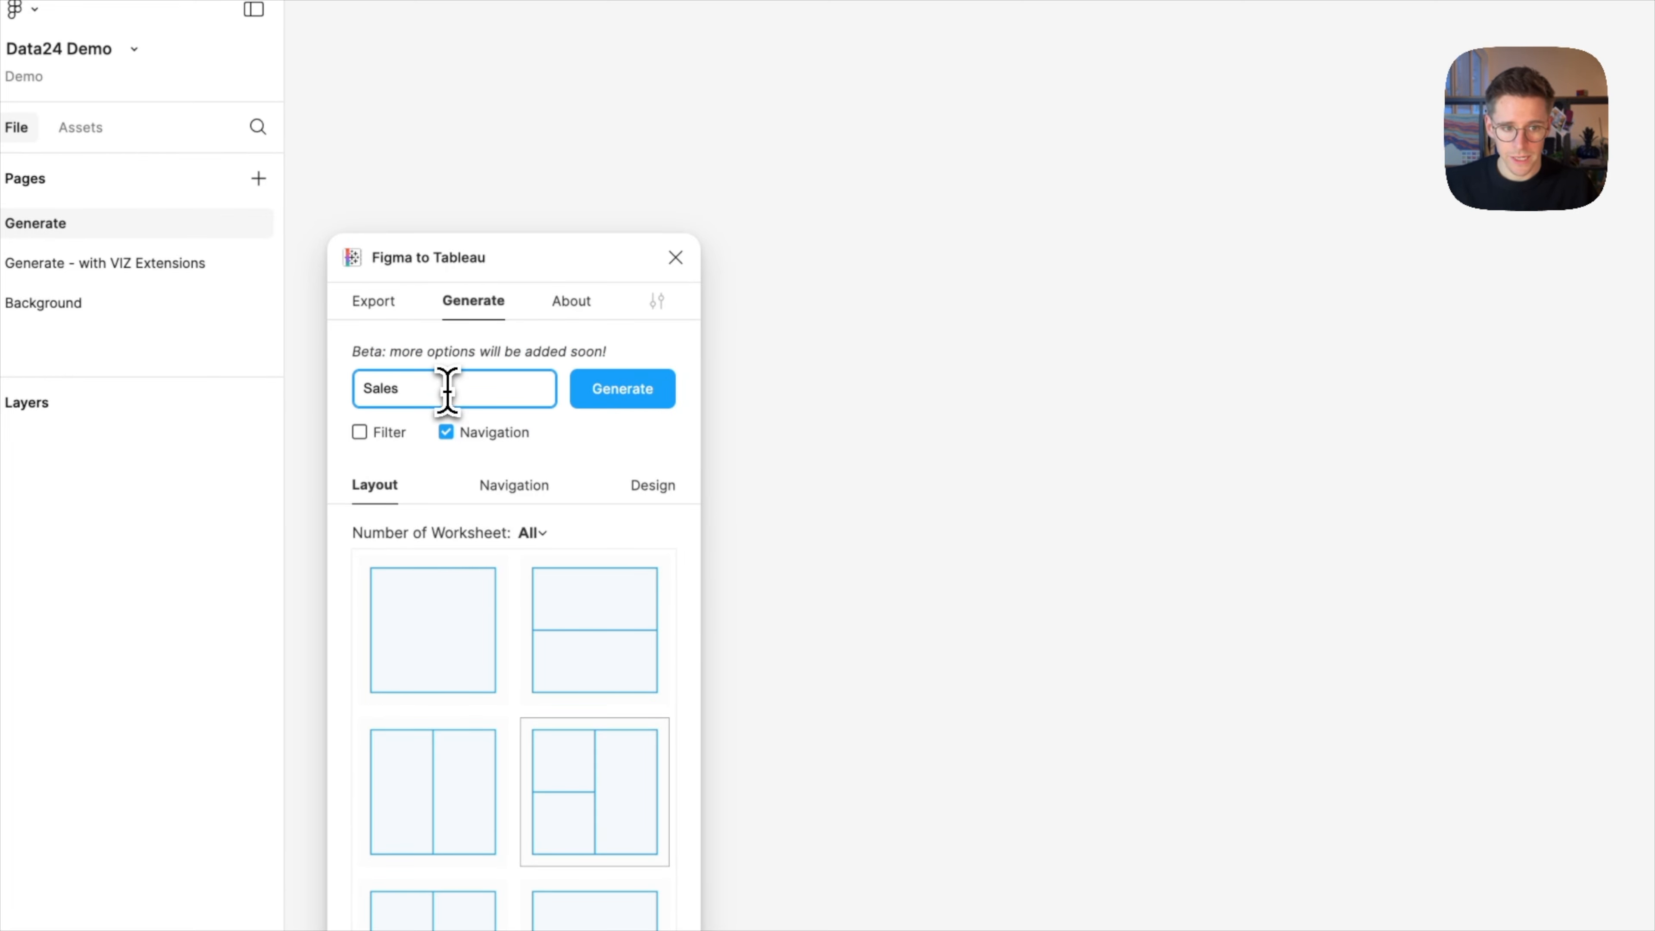
{"action": "scroll", "coordinate": [526, 645], "scroll_direction": "down", "scroll_amount": 10}
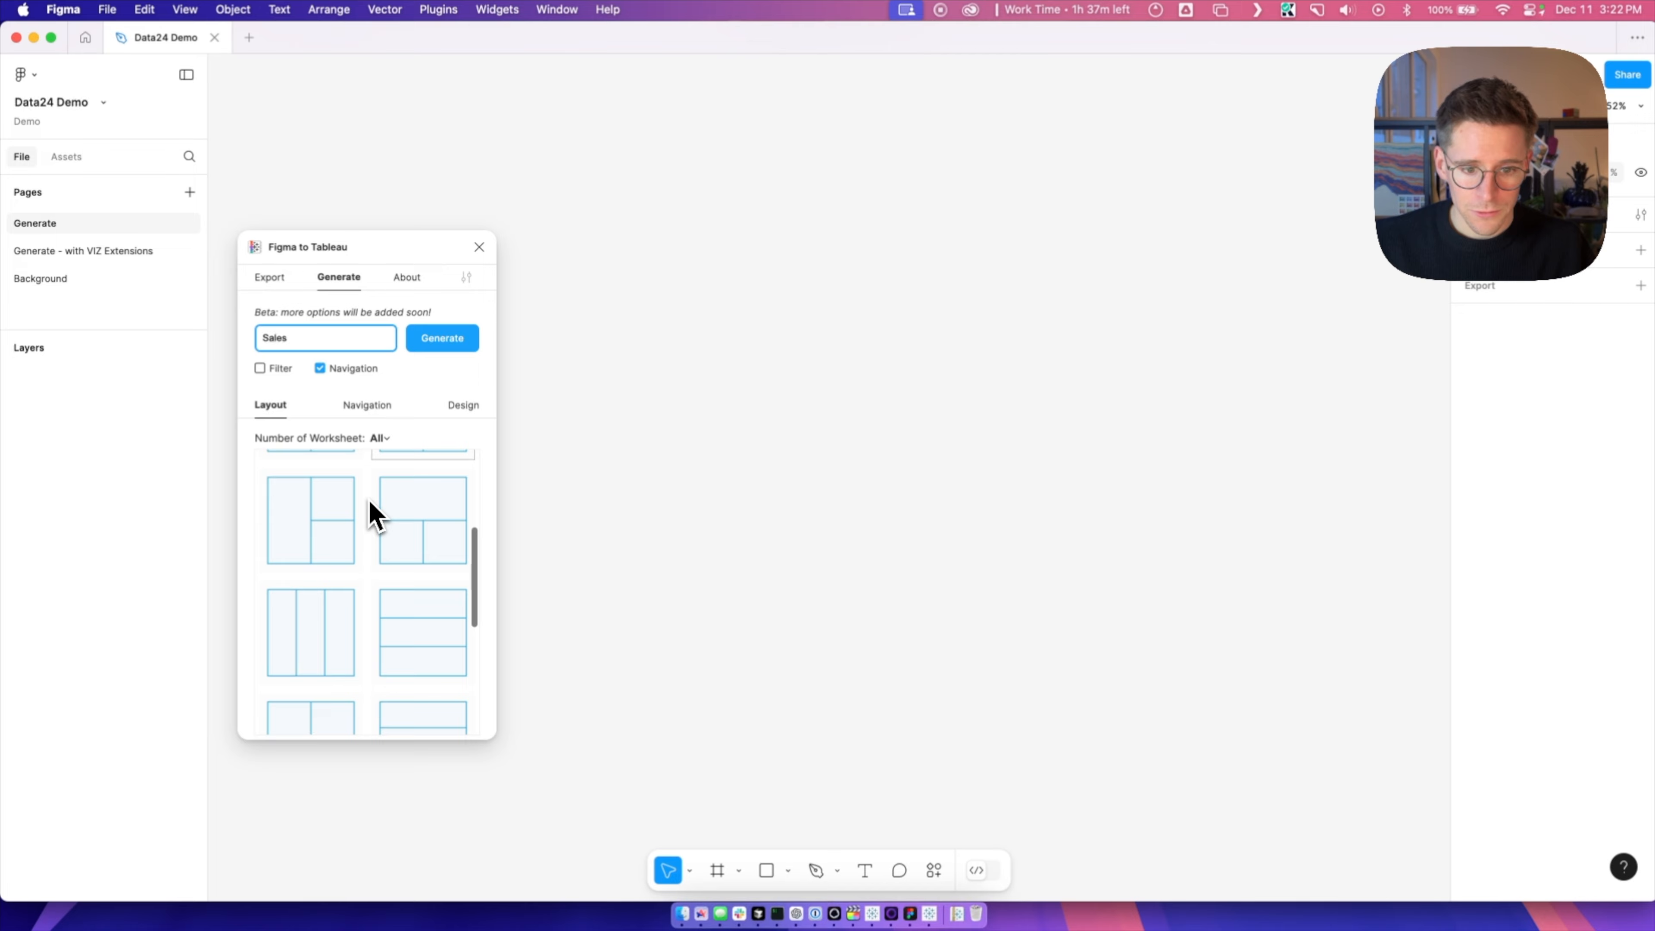
{"action": "scroll", "coordinate": [369, 512], "scroll_direction": "down", "scroll_amount": 3}
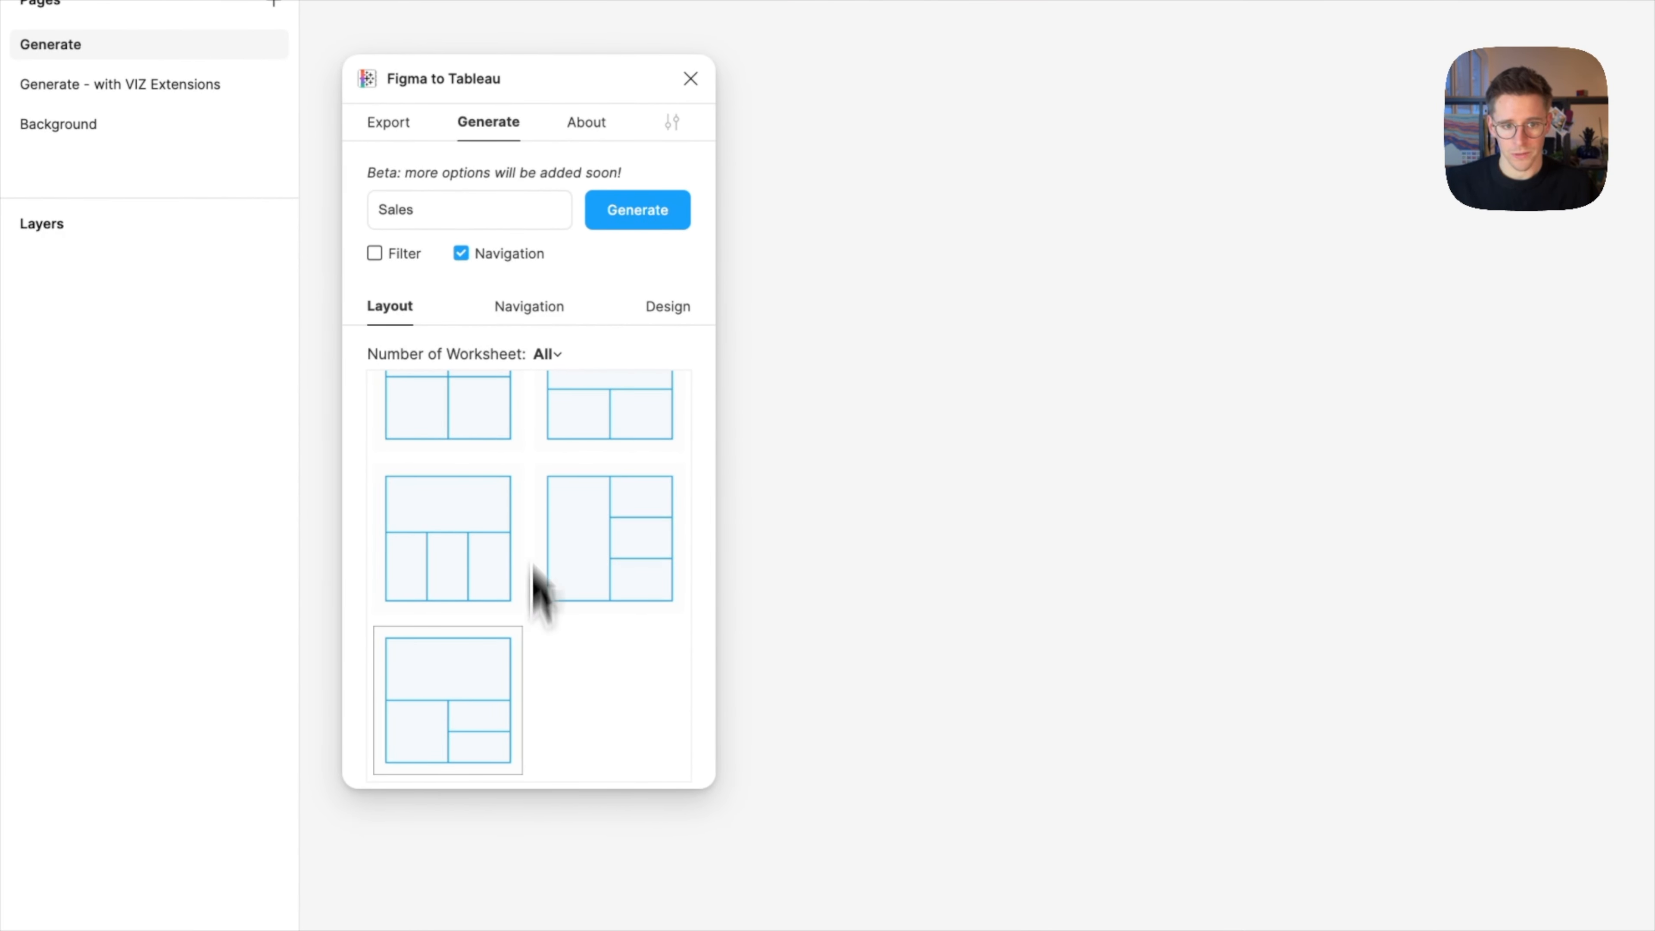
{"action": "left_click", "coordinate": [527, 332]}
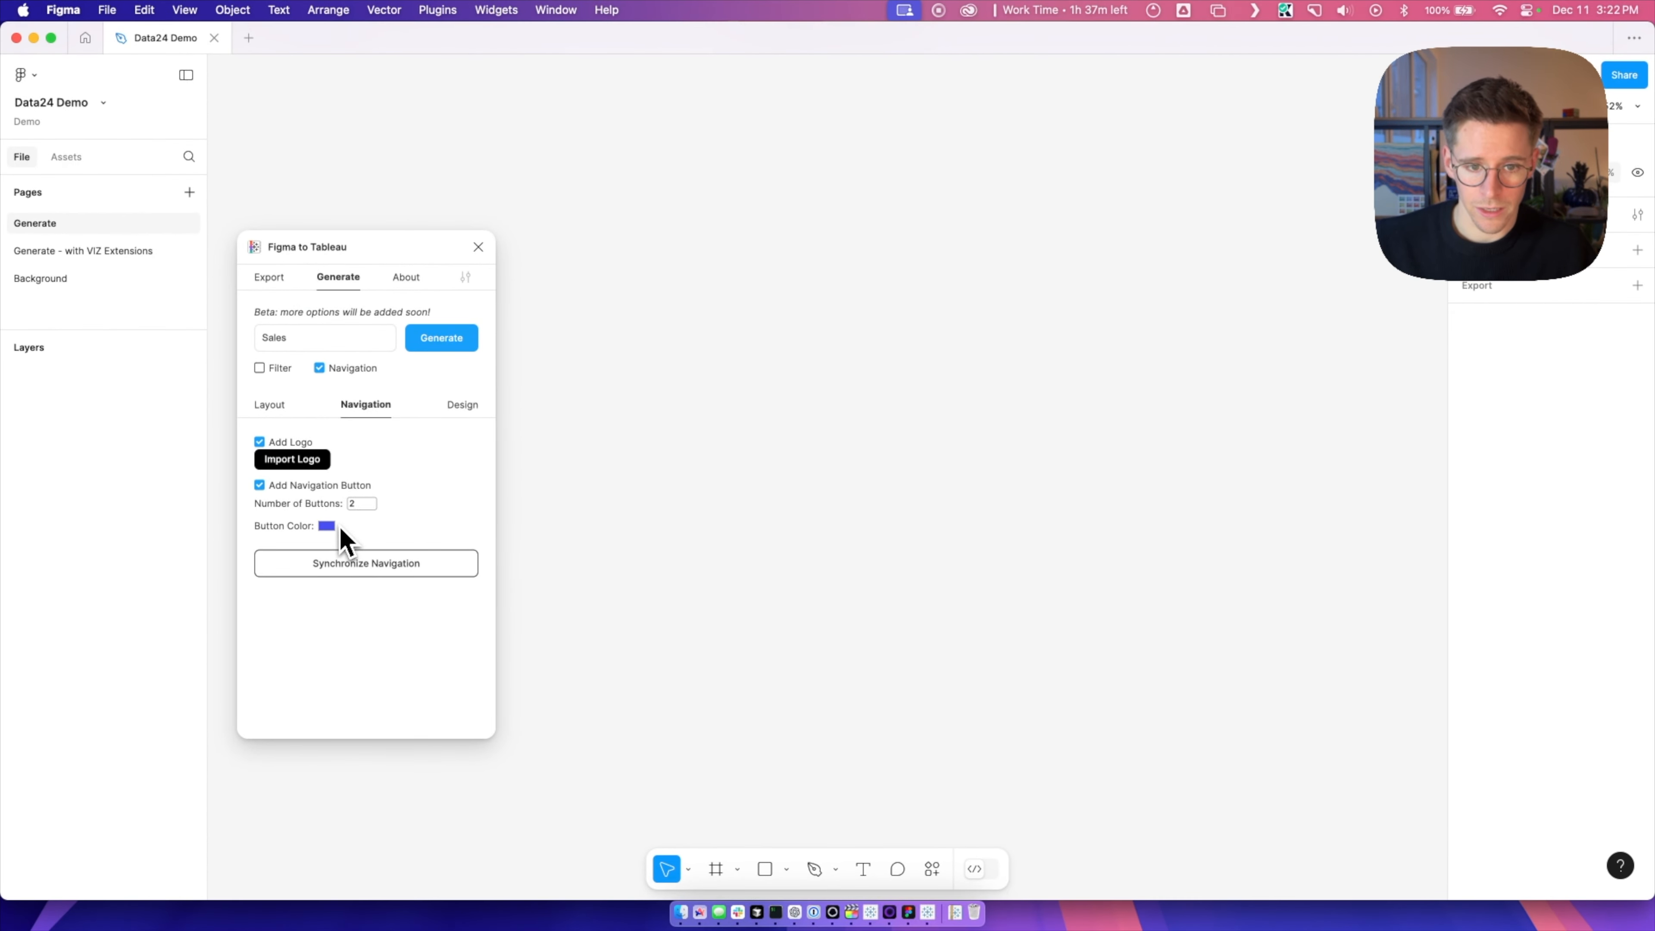
{"action": "left_click", "coordinate": [462, 405]}
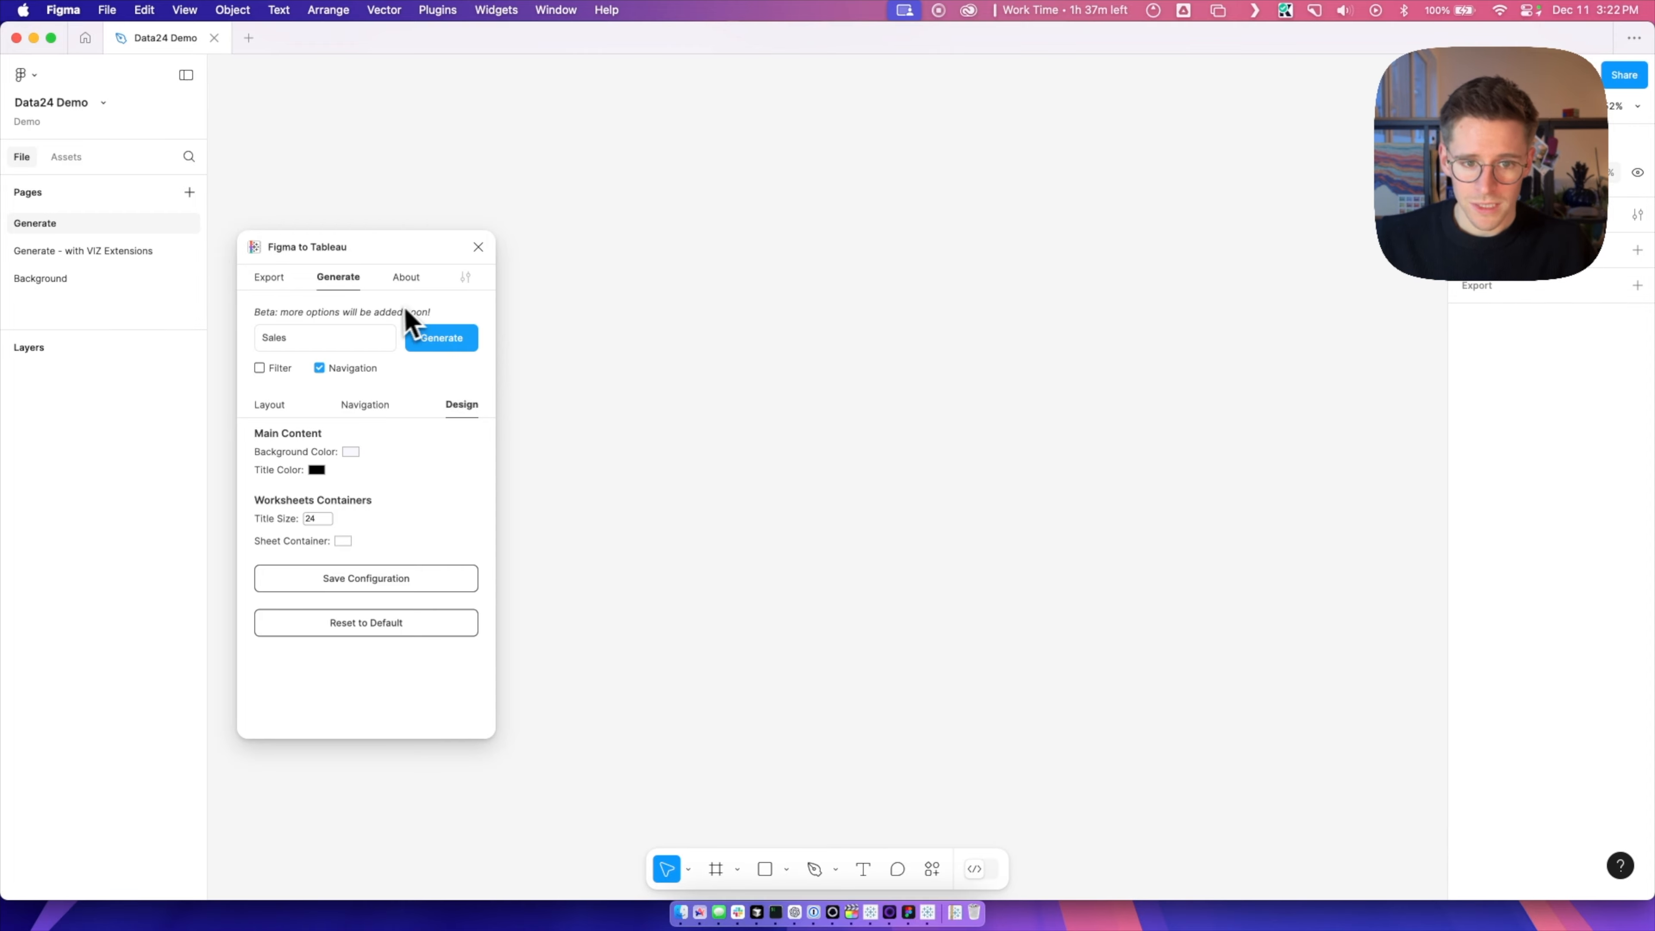
{"action": "left_click", "coordinate": [440, 339]}
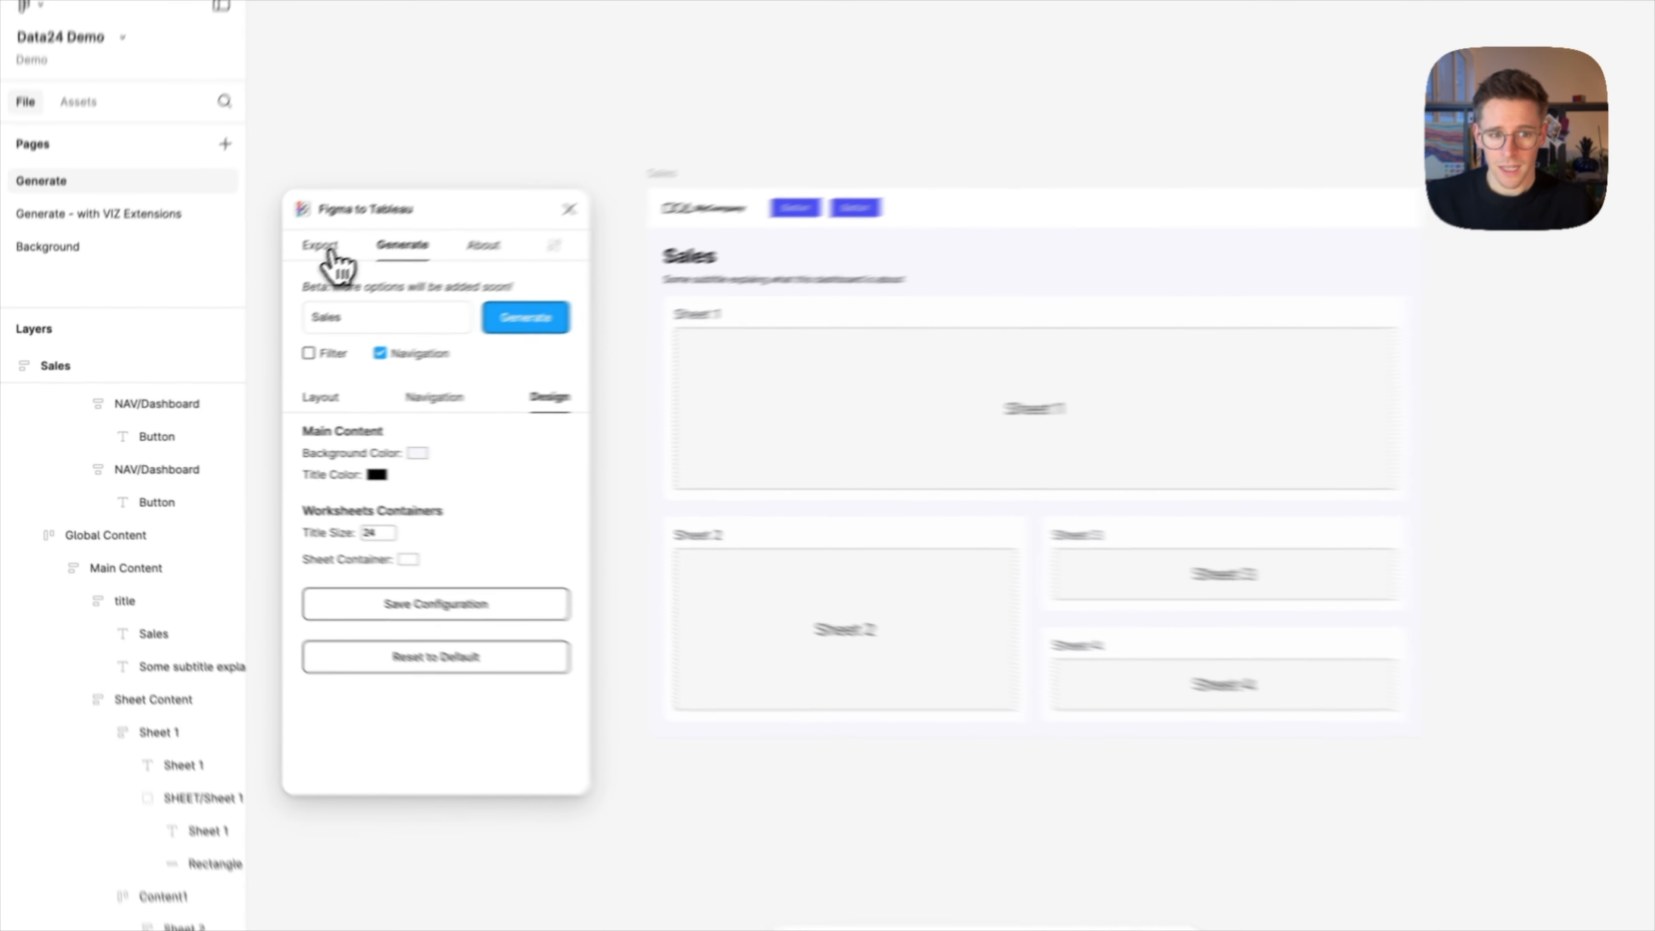
- Import Sales Dashboard.twbx into the Figma to Tableau export settings and look through its worksheet list
{"action": "left_click", "coordinate": [271, 279]}
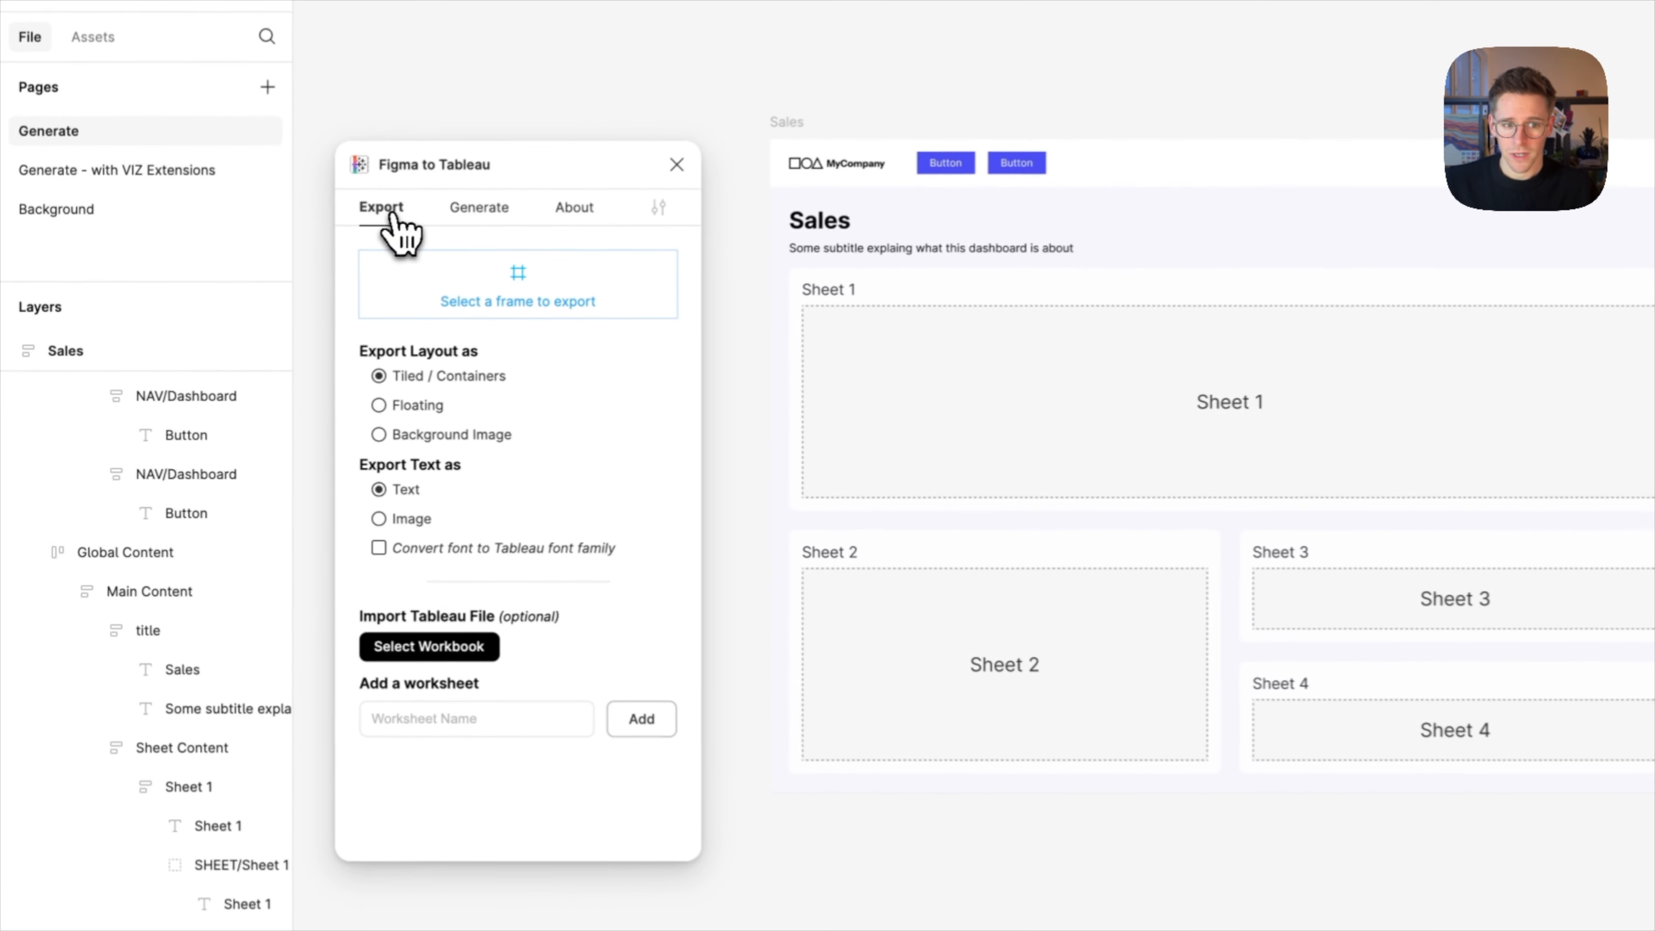
{"action": "left_click", "coordinate": [474, 655]}
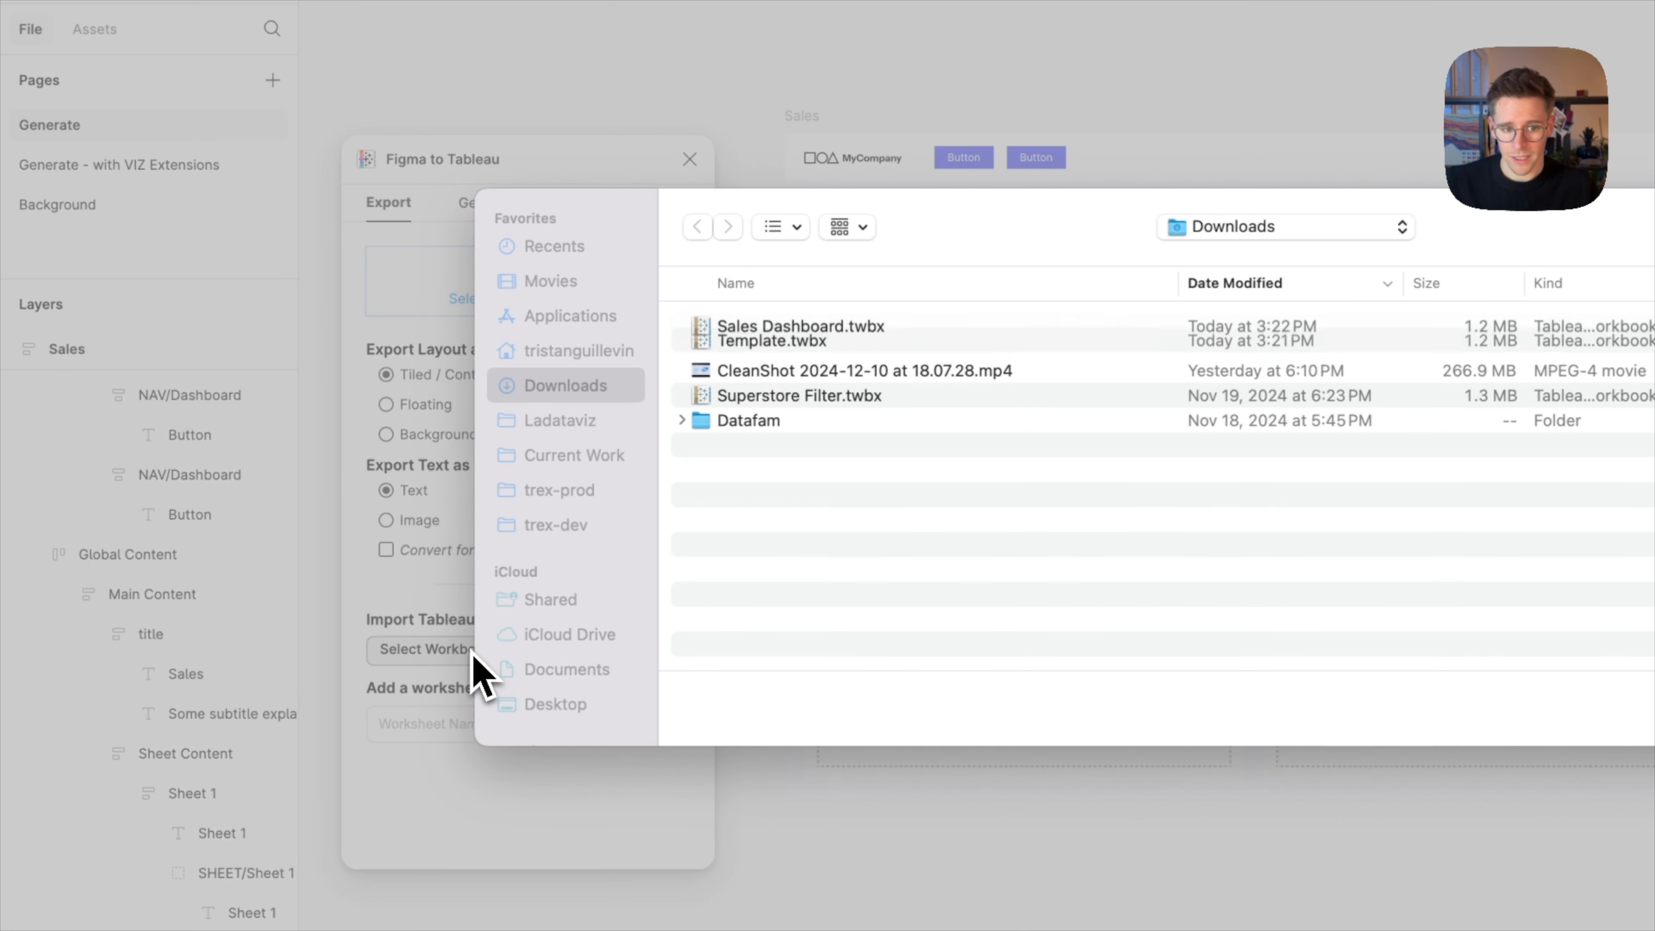
{"action": "double_click", "coordinate": [783, 326]}
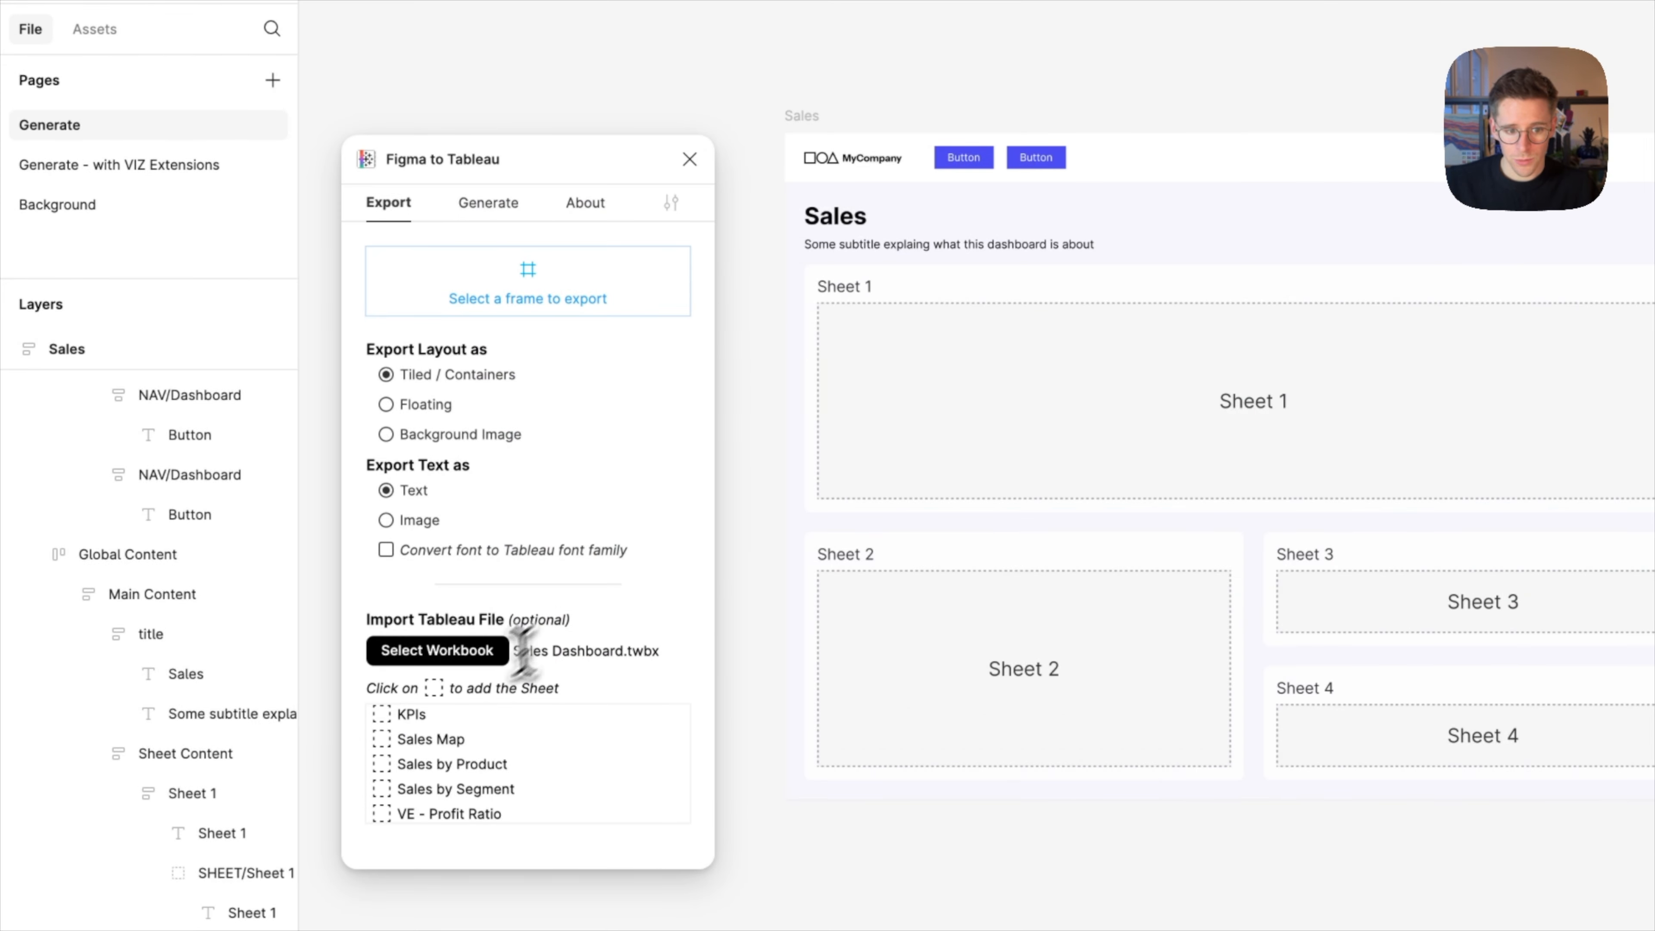
{"action": "scroll", "coordinate": [425, 715], "scroll_direction": "down", "scroll_amount": 1}
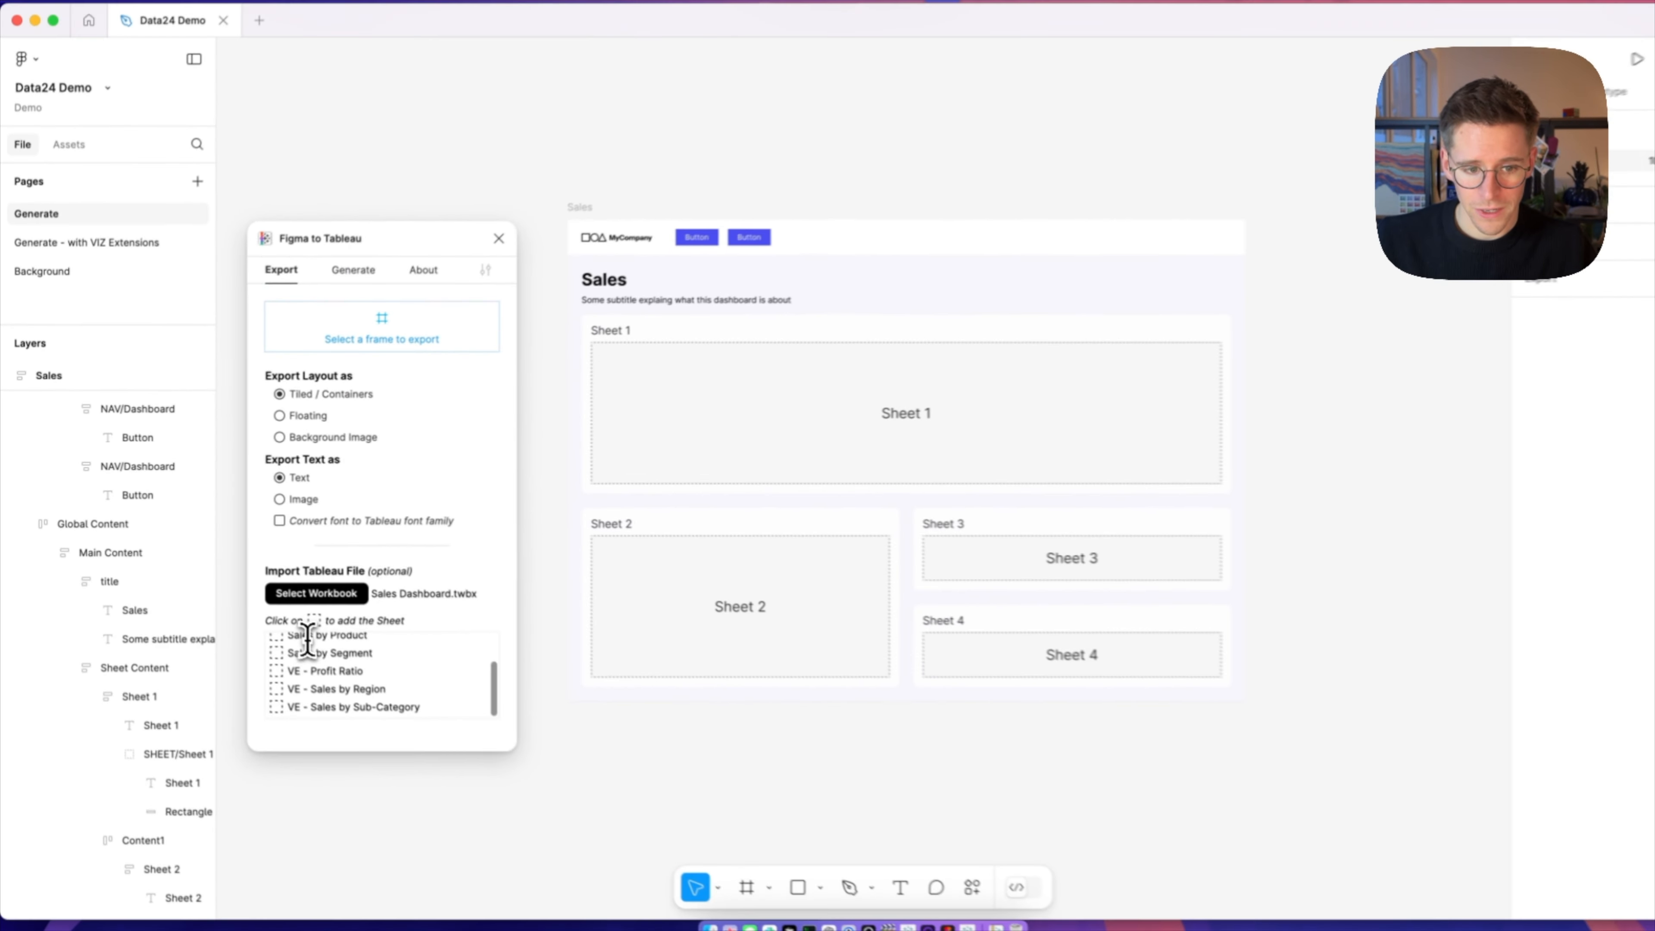
{"action": "scroll", "coordinate": [425, 716], "scroll_direction": "up", "scroll_amount": 2}
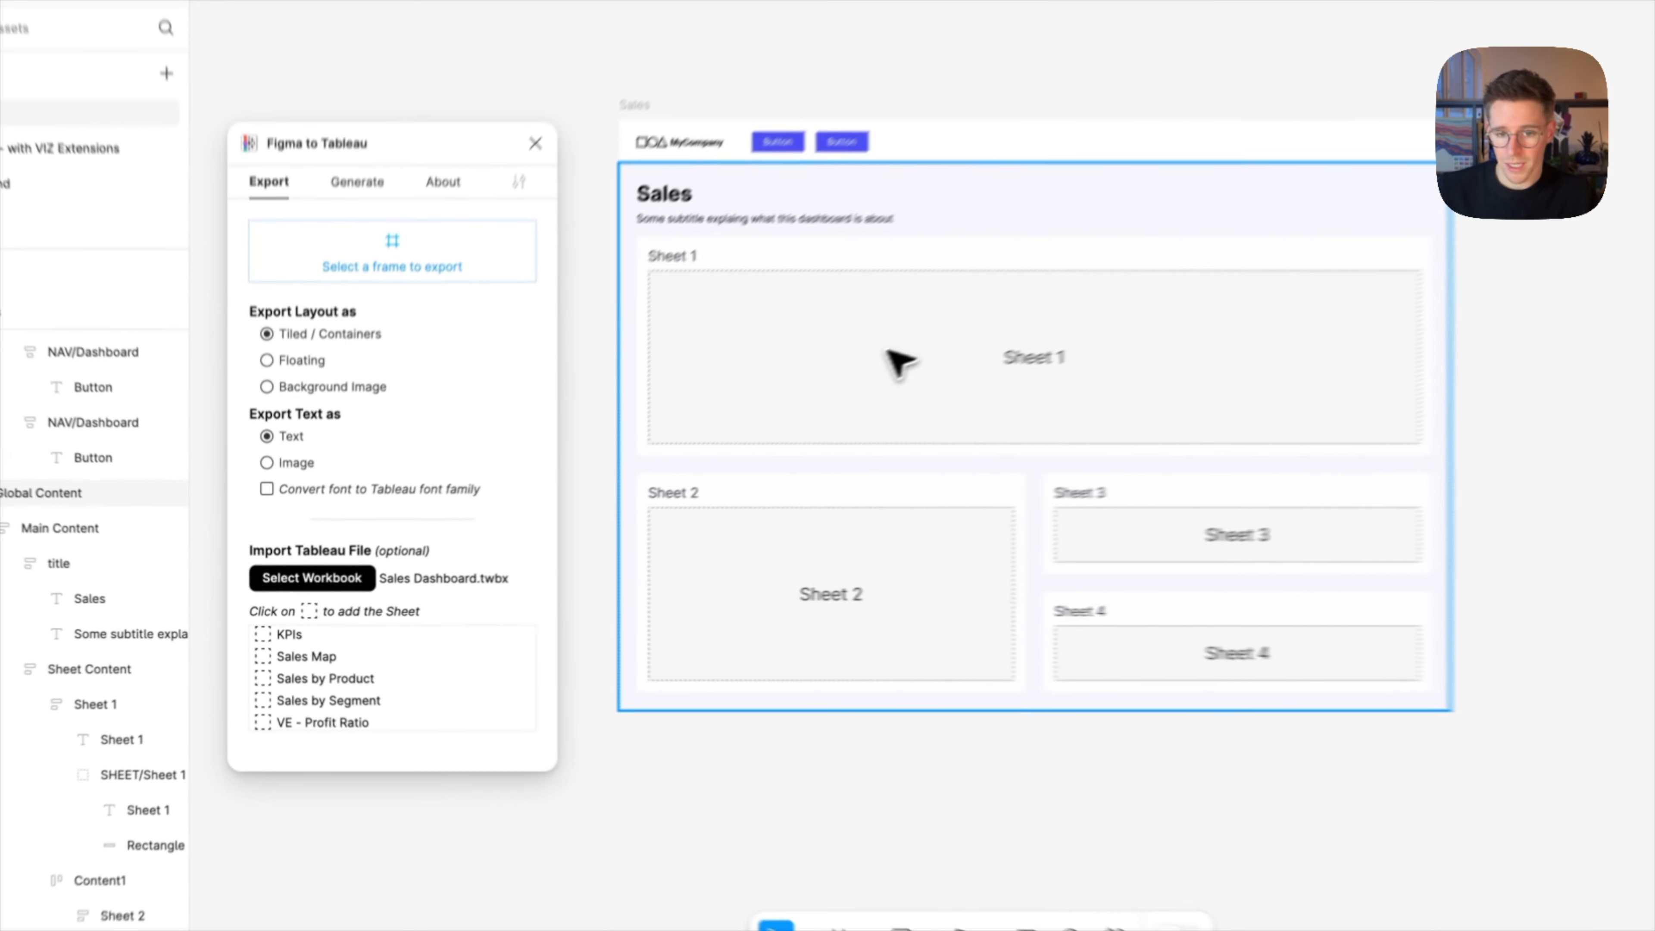
- Assign the KPIs, Sales Map, Sales by Product and Sales by Segment worksheets to the Sheet 1 to Sheet 4 placeholders
{"action": "left_click", "coordinate": [735, 403]}
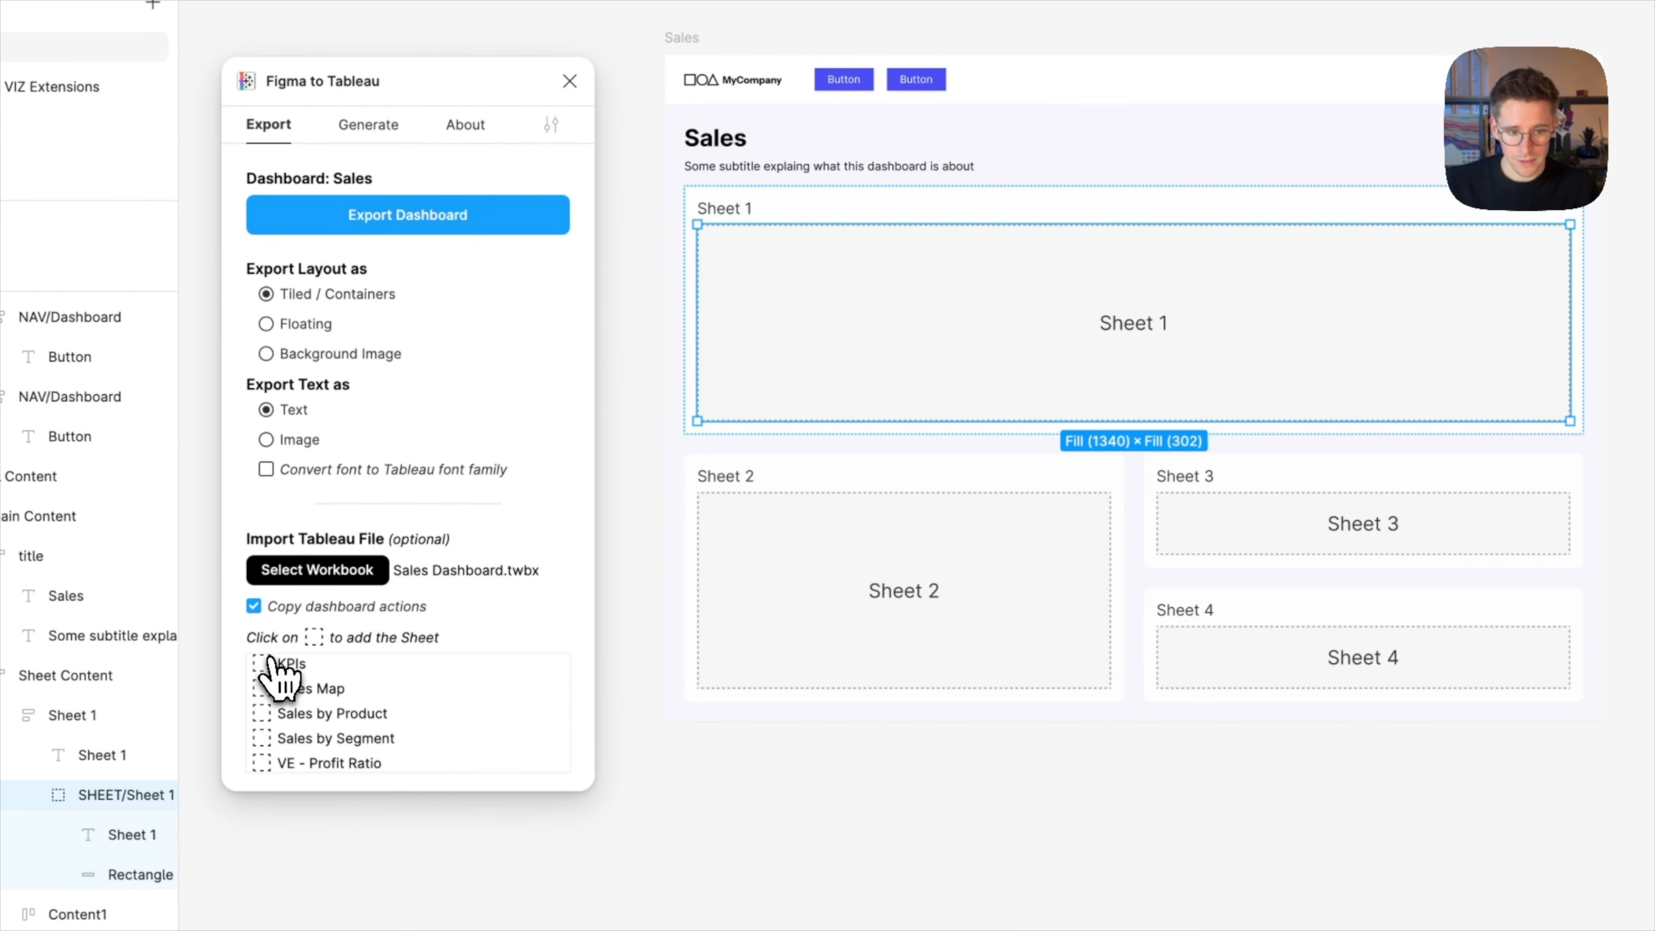
{"action": "double_click", "coordinate": [806, 676]}
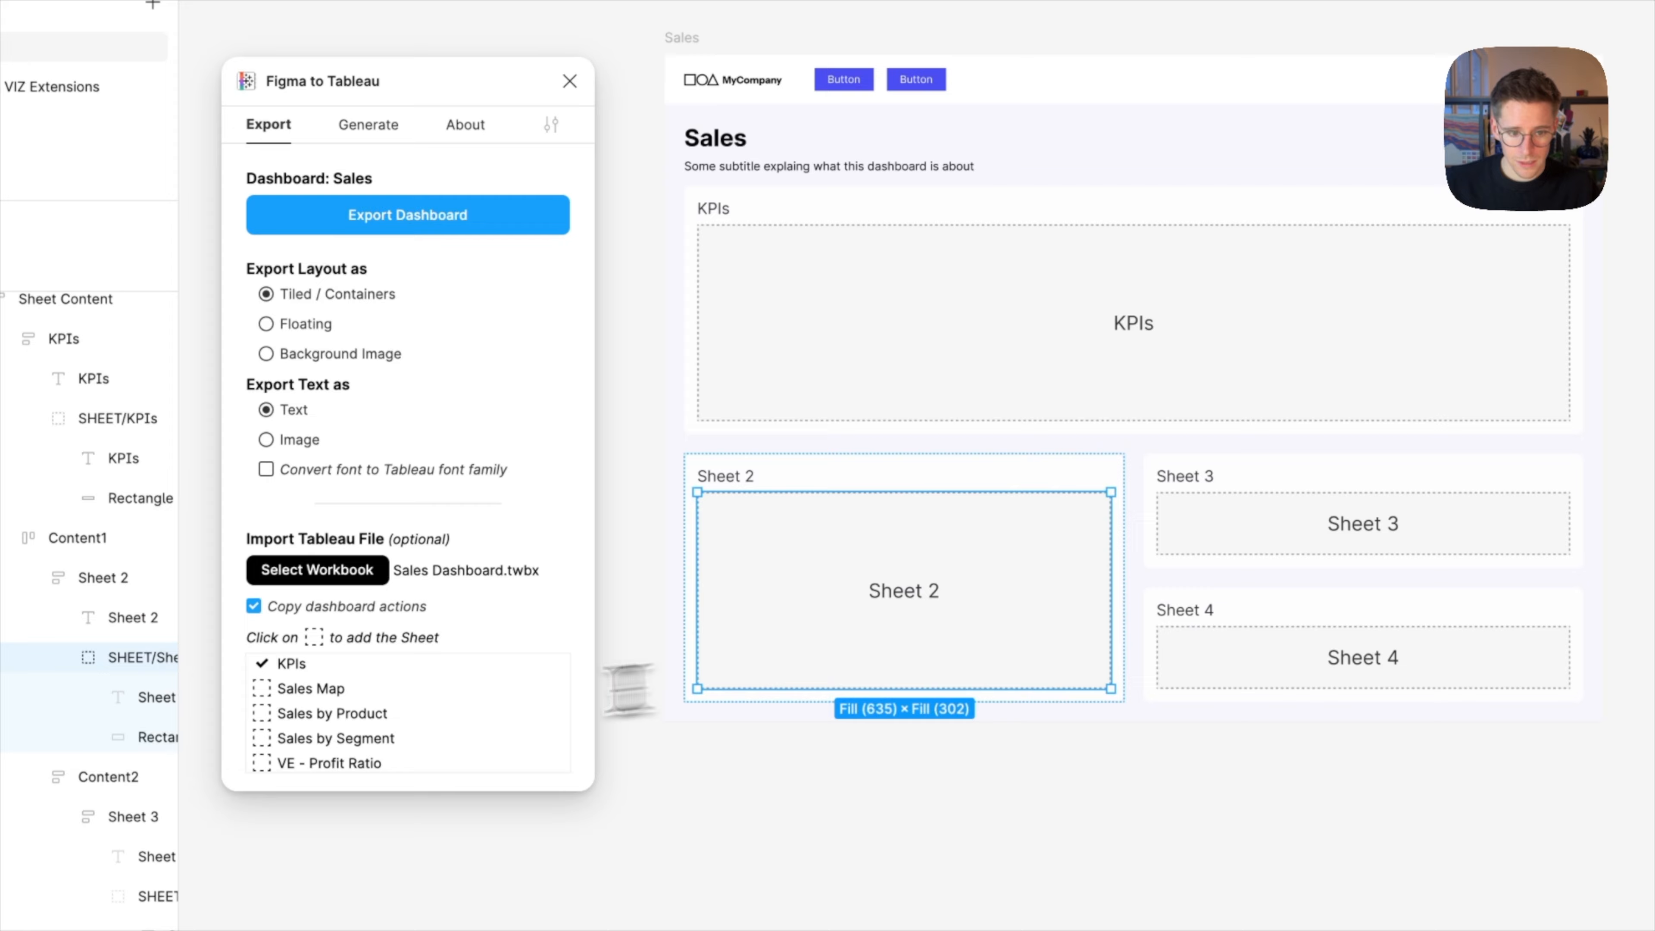
{"action": "double_click", "coordinate": [1241, 550]}
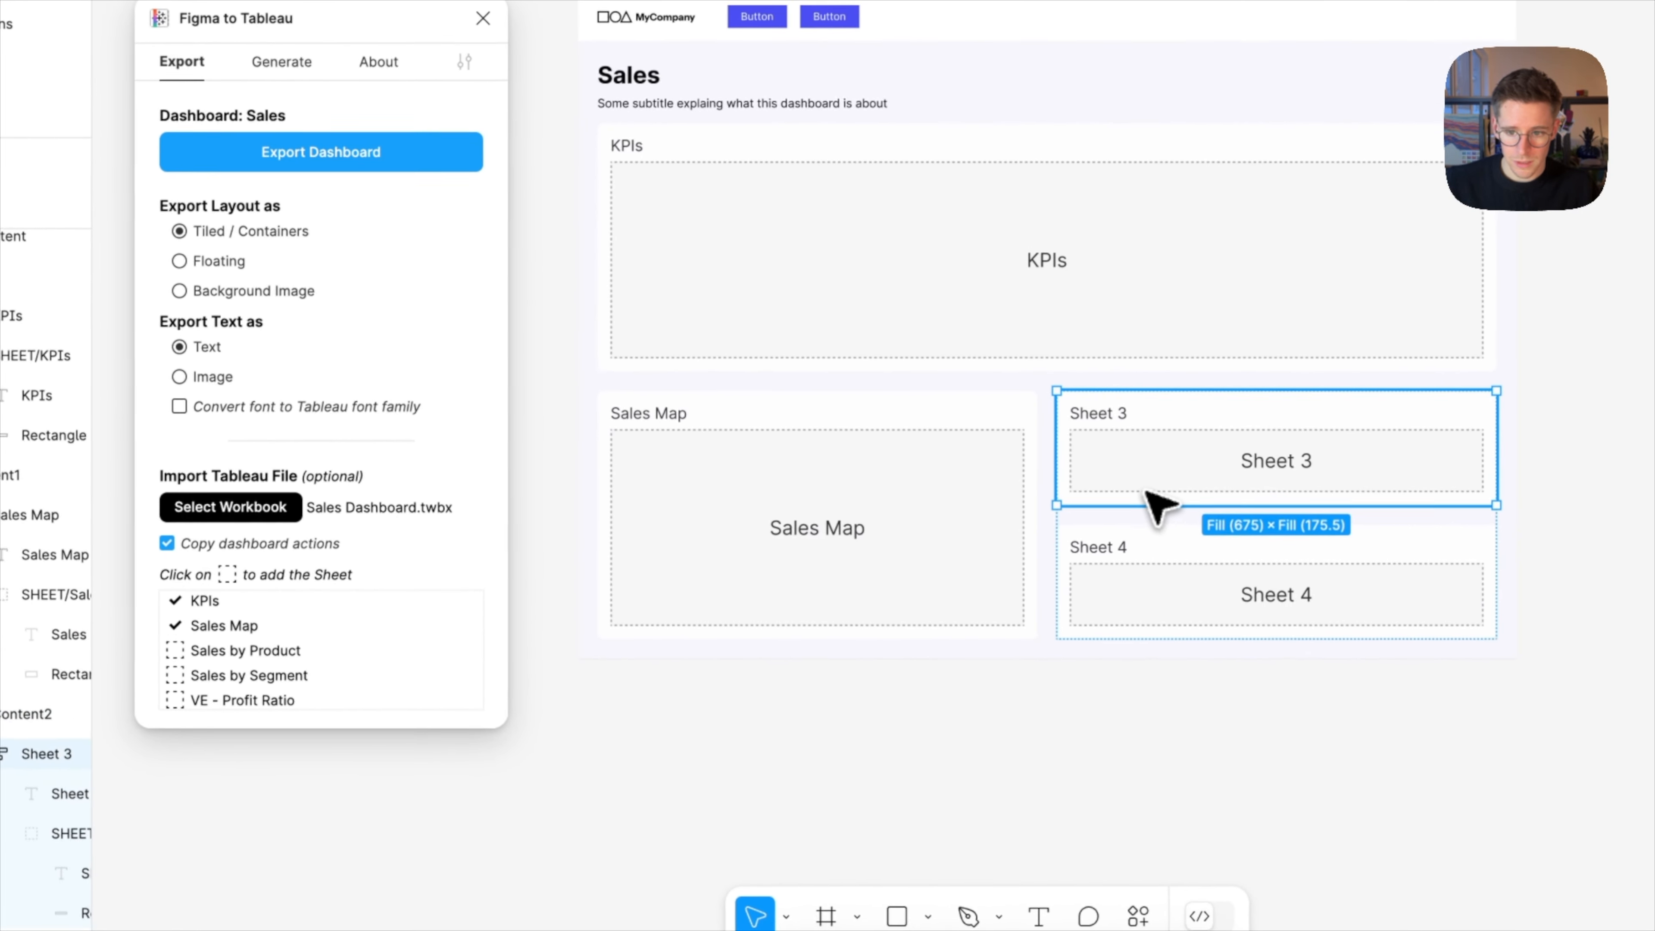
{"action": "left_click", "coordinate": [226, 618]}
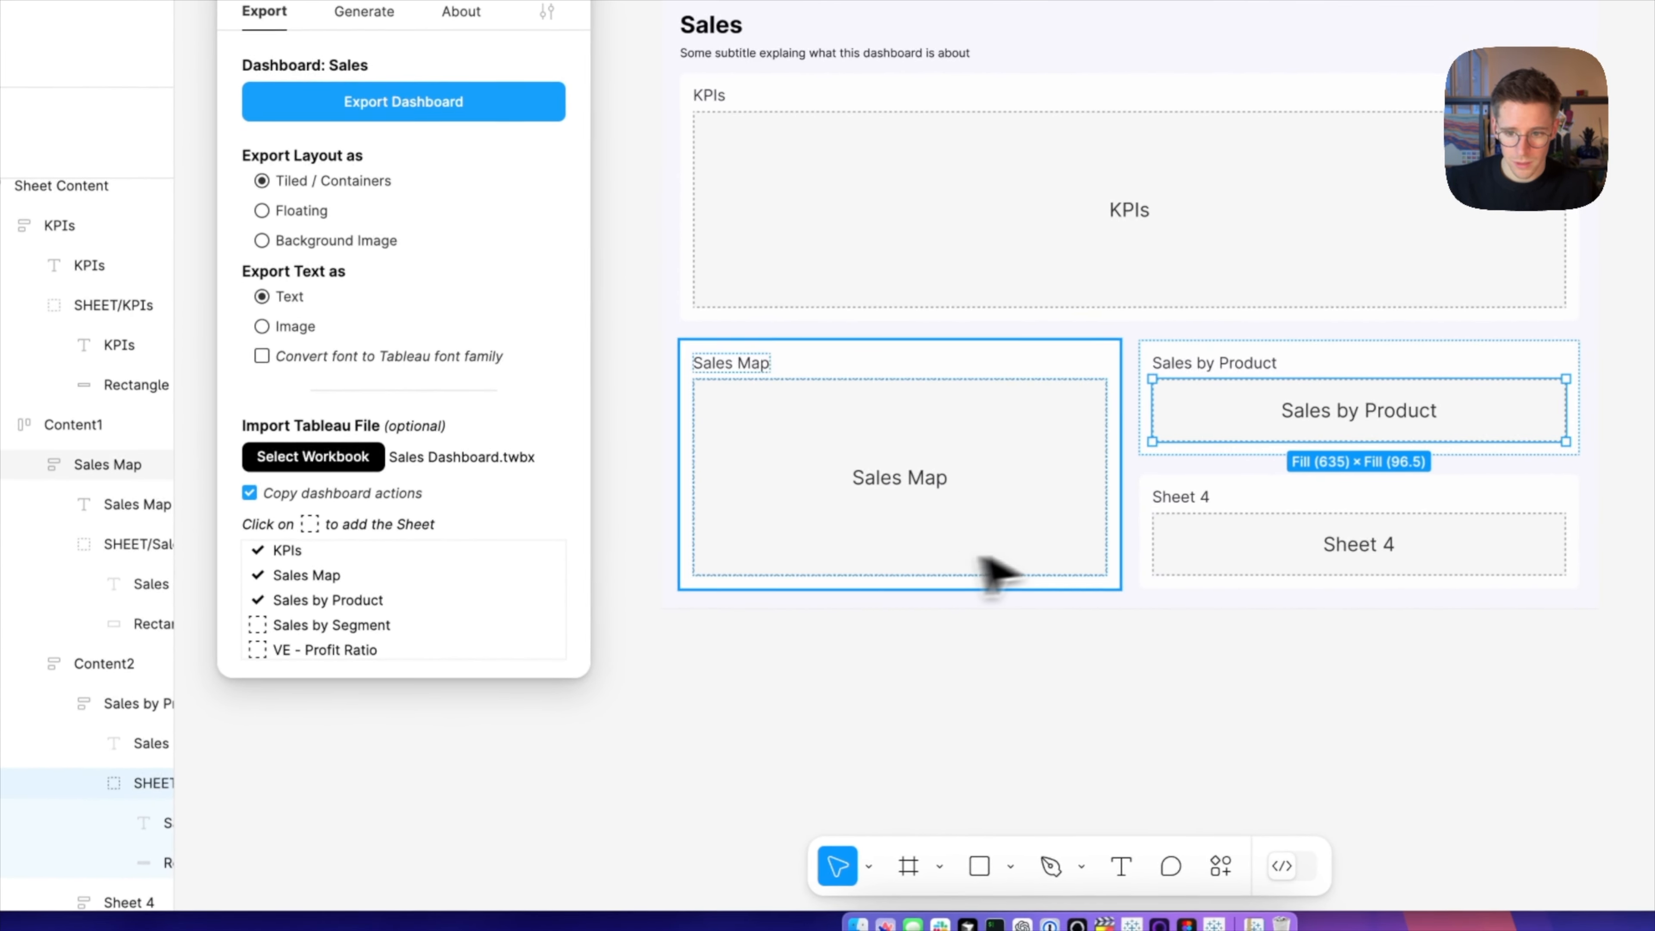
{"action": "double_click", "coordinate": [1215, 580]}
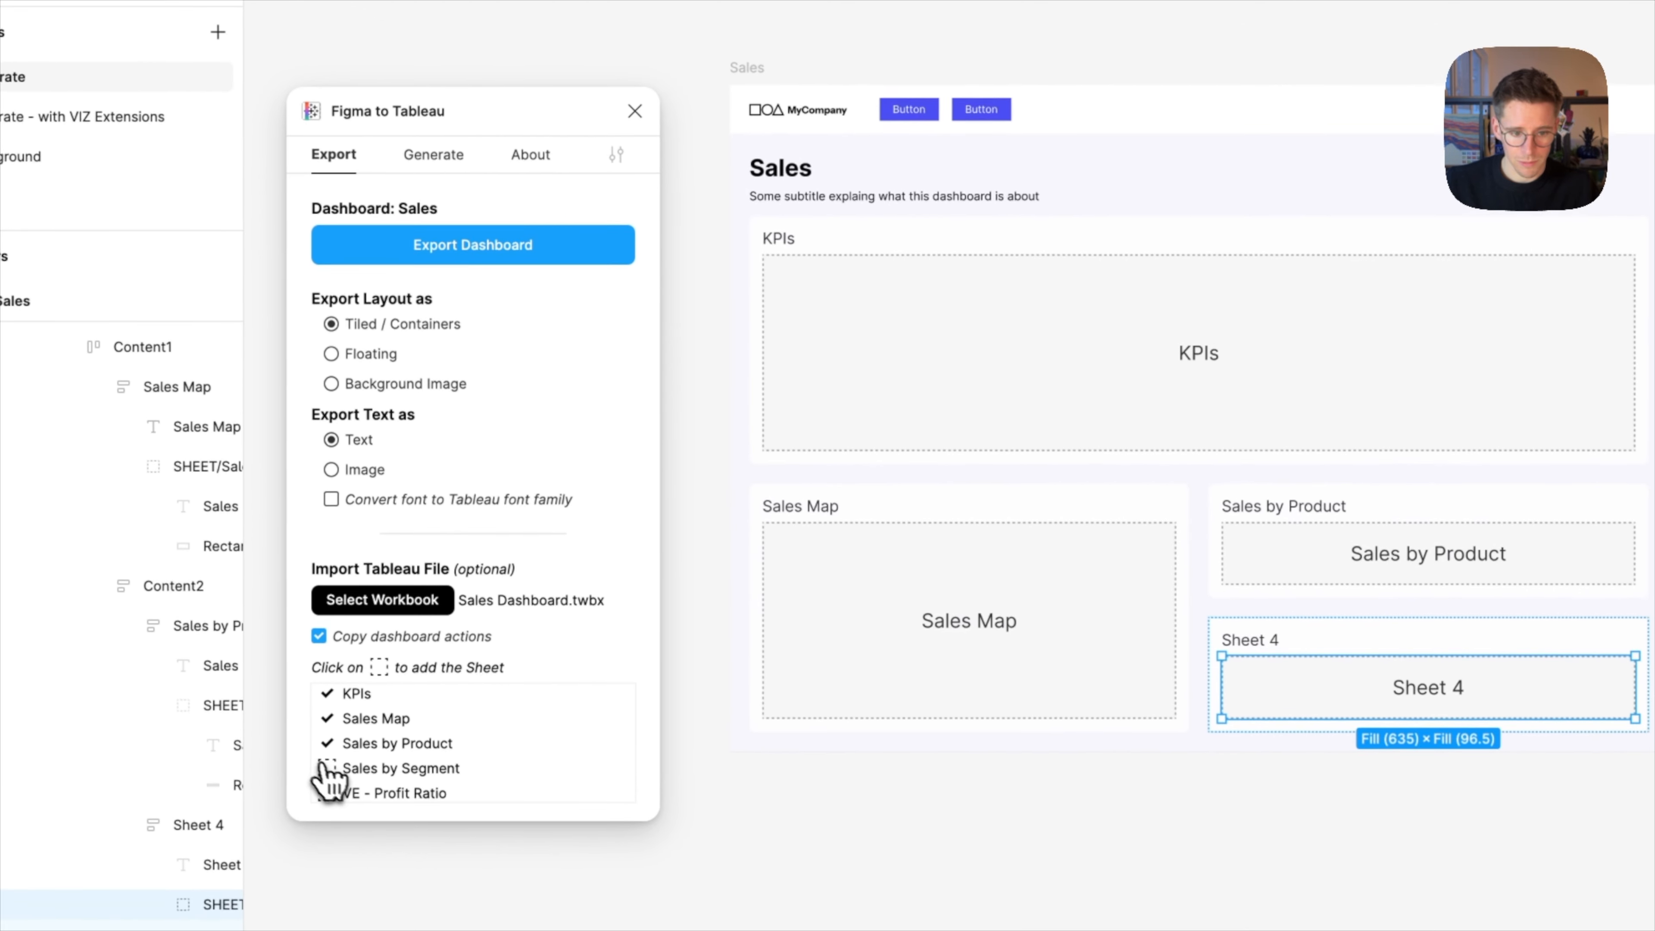
{"action": "left_click", "coordinate": [156, 631]}
- Delete the KPIs container's title text and shrink the container's height to a narrow strip above the other sheets
{"action": "left_click", "coordinate": [795, 256]}
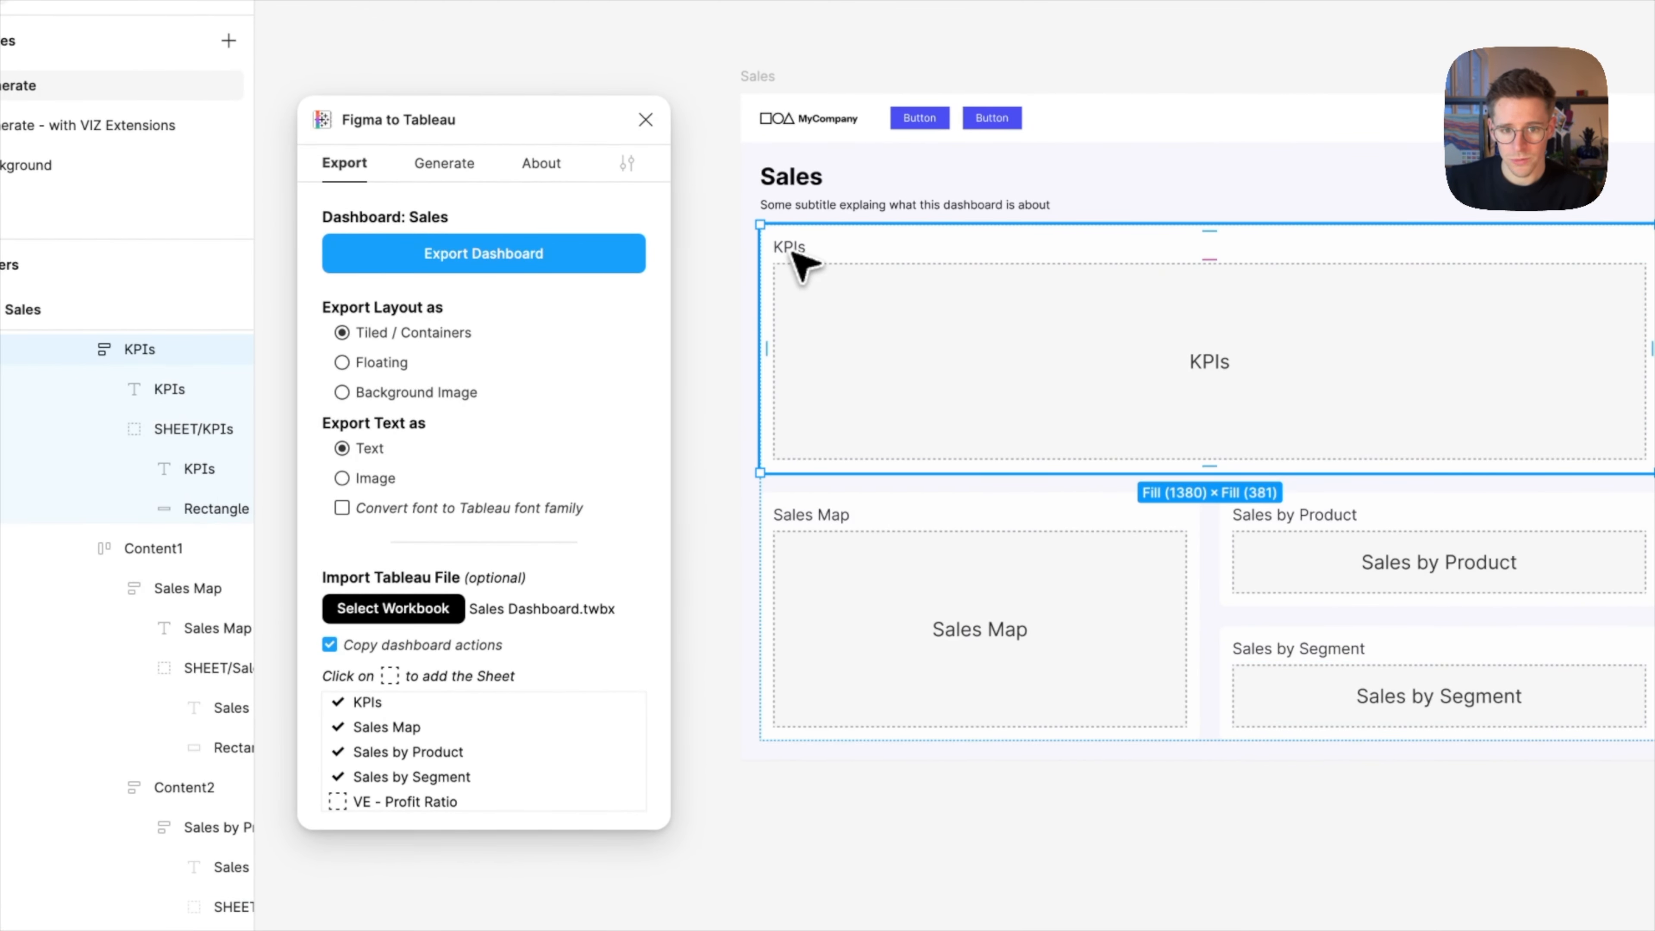
{"action": "double_click", "coordinate": [792, 253]}
{"action": "key", "text": "Delete"}
{"action": "double_click", "coordinate": [945, 293]}
{"action": "double_click", "coordinate": [948, 294]}
{"action": "double_click", "coordinate": [949, 300]}
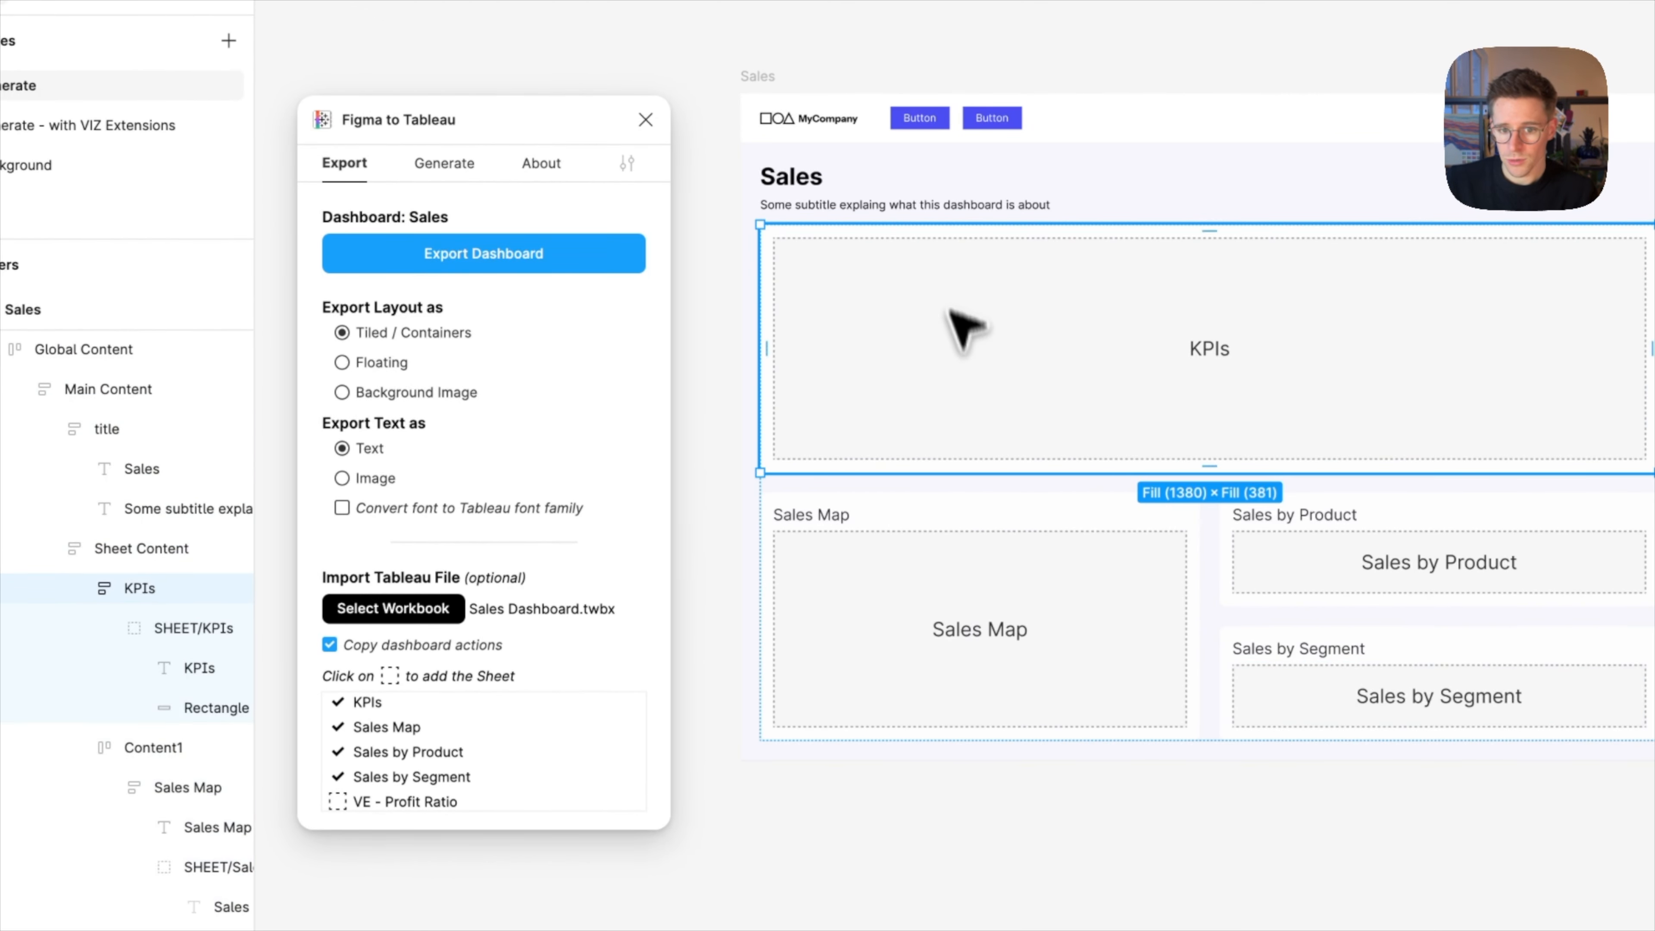
{"action": "left_click_drag", "start_coordinate": [949, 461], "coordinate": [958, 298]}
{"action": "left_click", "coordinate": [957, 818]}
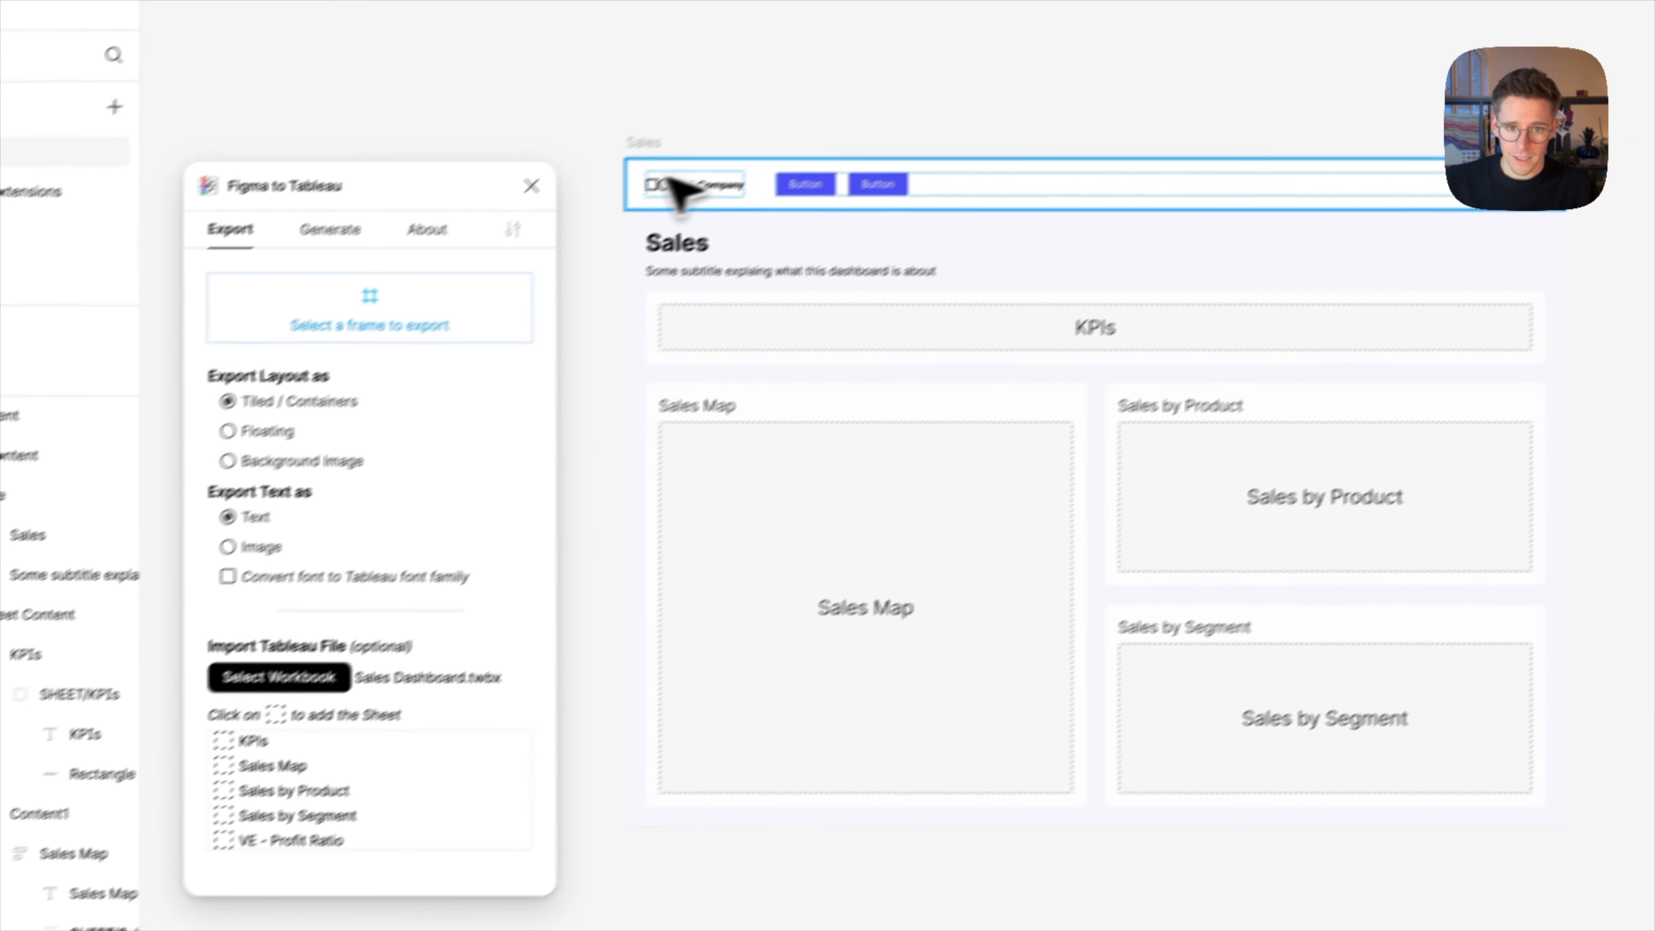
- Export the Sales frame as a tiled dashboard with text kept as text, saving the workbook to Downloads
{"action": "left_click", "coordinate": [760, 76]}
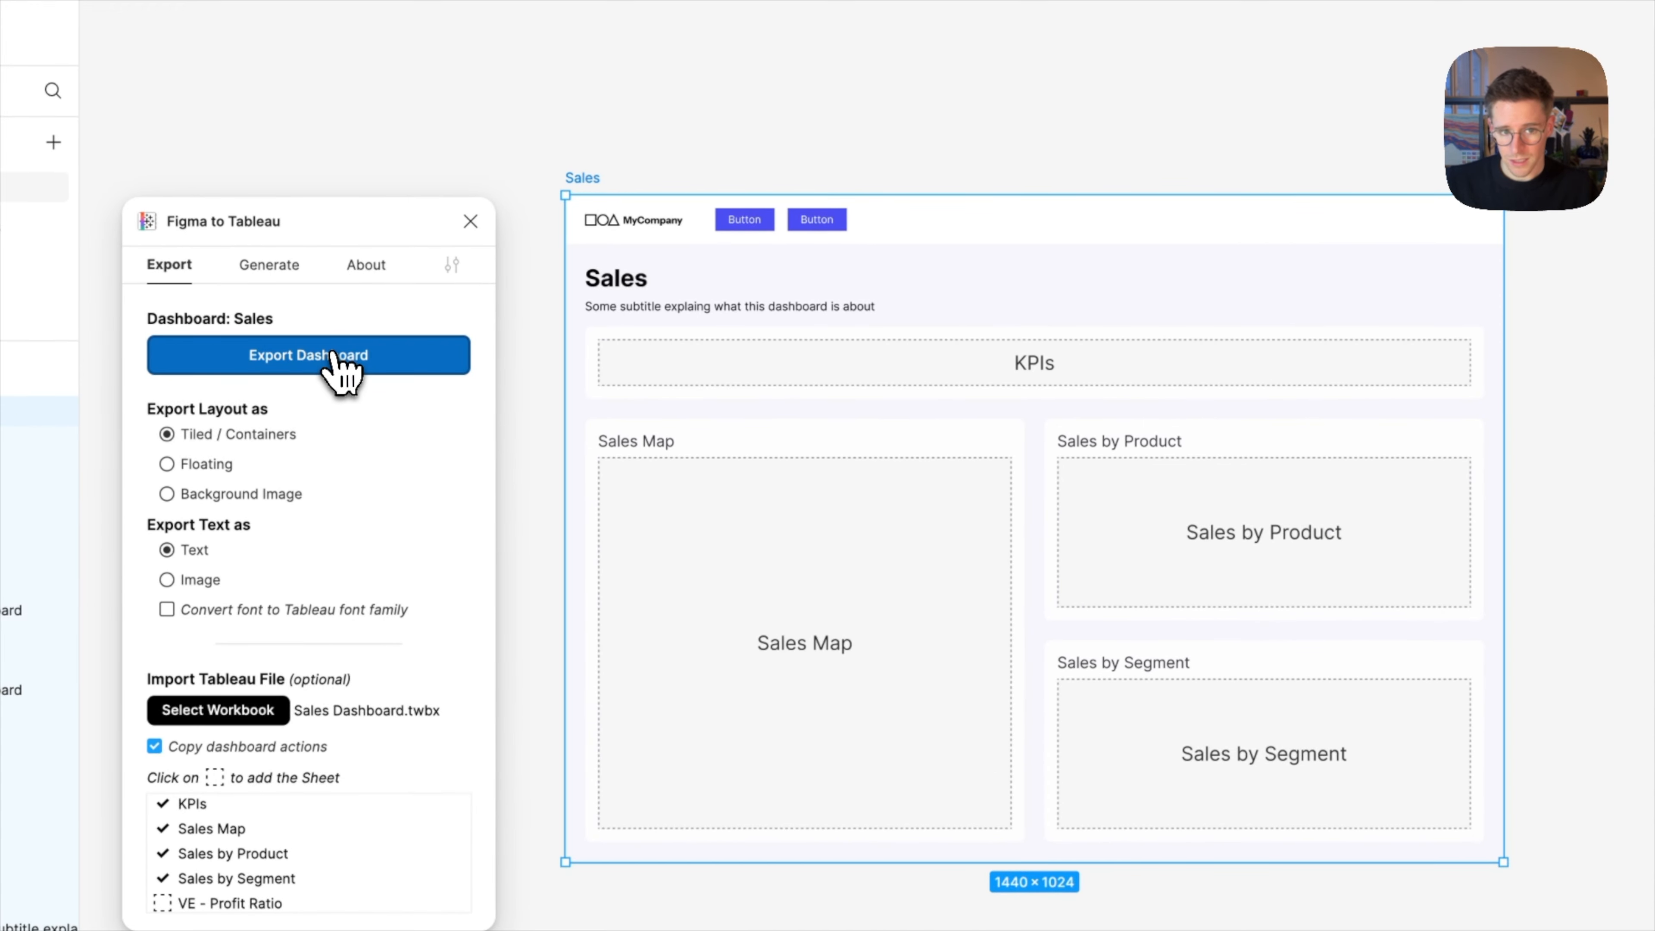
{"action": "left_click", "coordinate": [334, 357]}
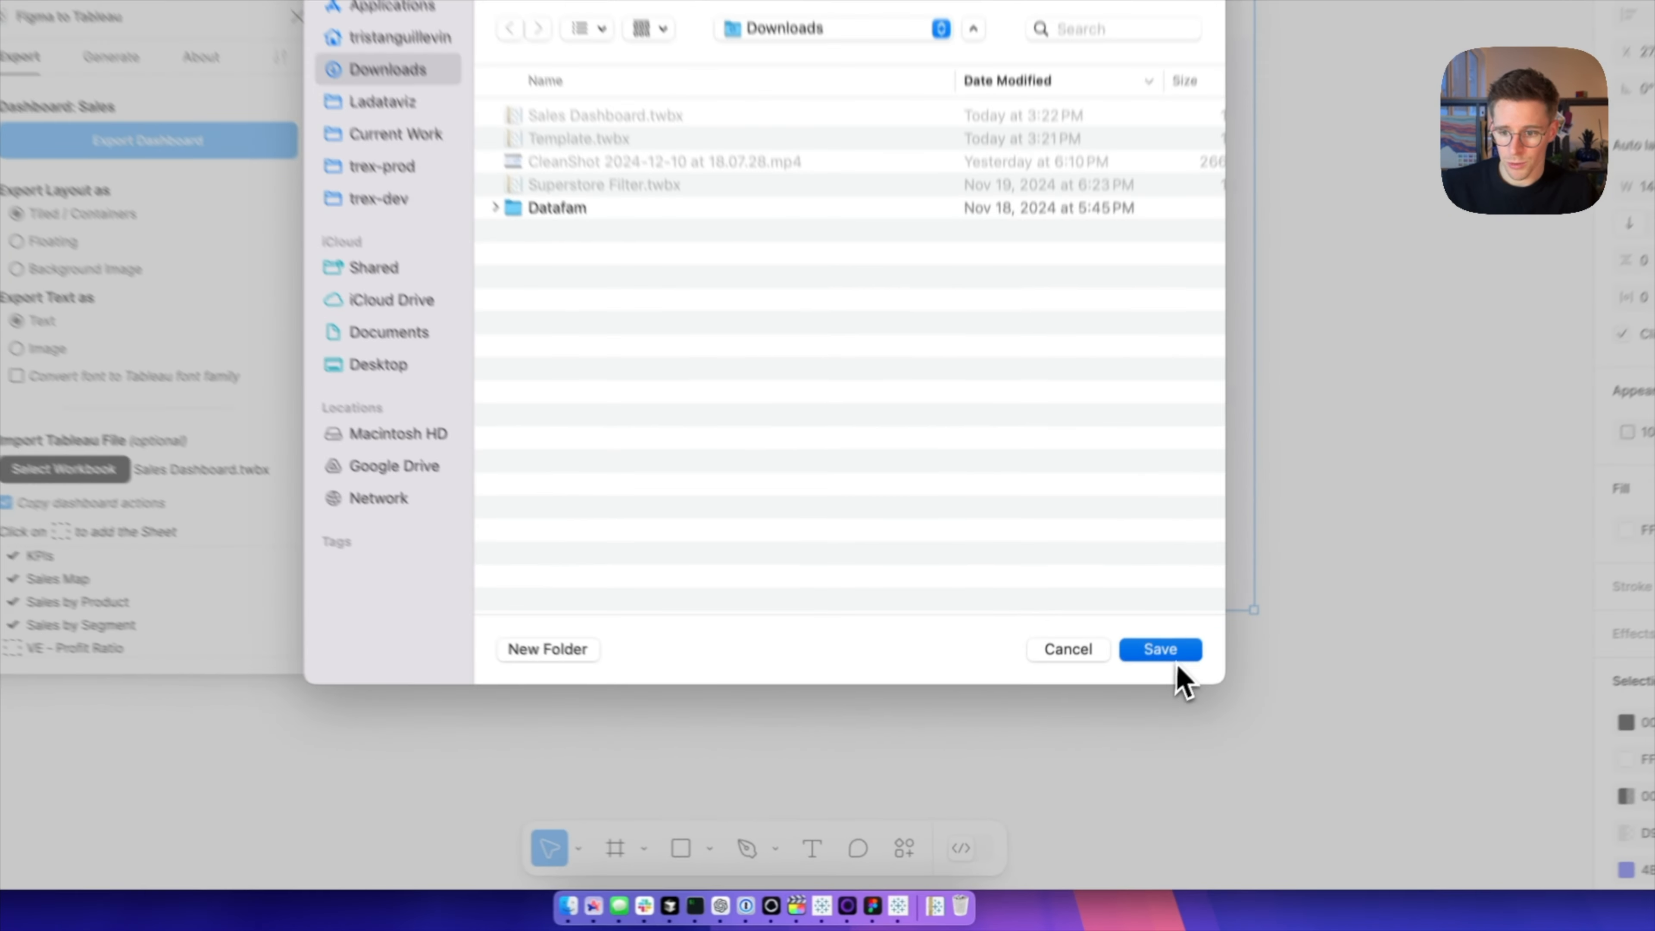
{"action": "left_click", "coordinate": [1124, 720]}
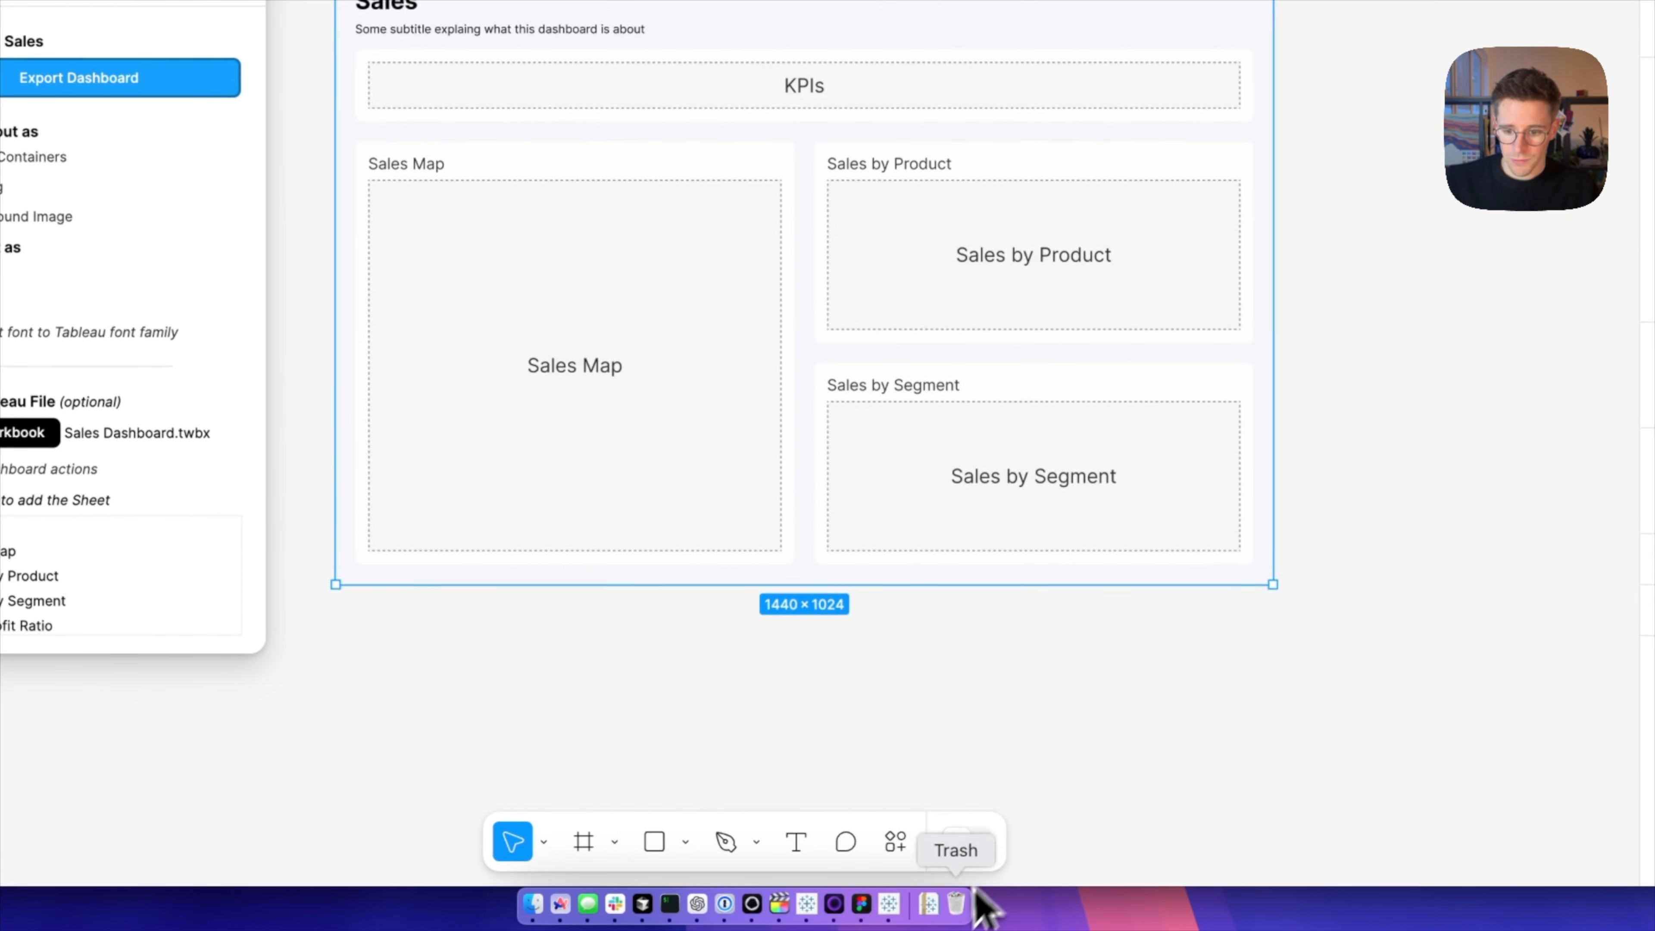
- Open the exported Sales Dashboard_FtoT workbook from the downloads in Tableau and allow its Tree, Radar and Gauge extensions
{"action": "left_click", "coordinate": [955, 912]}
{"action": "left_click", "coordinate": [935, 853]}
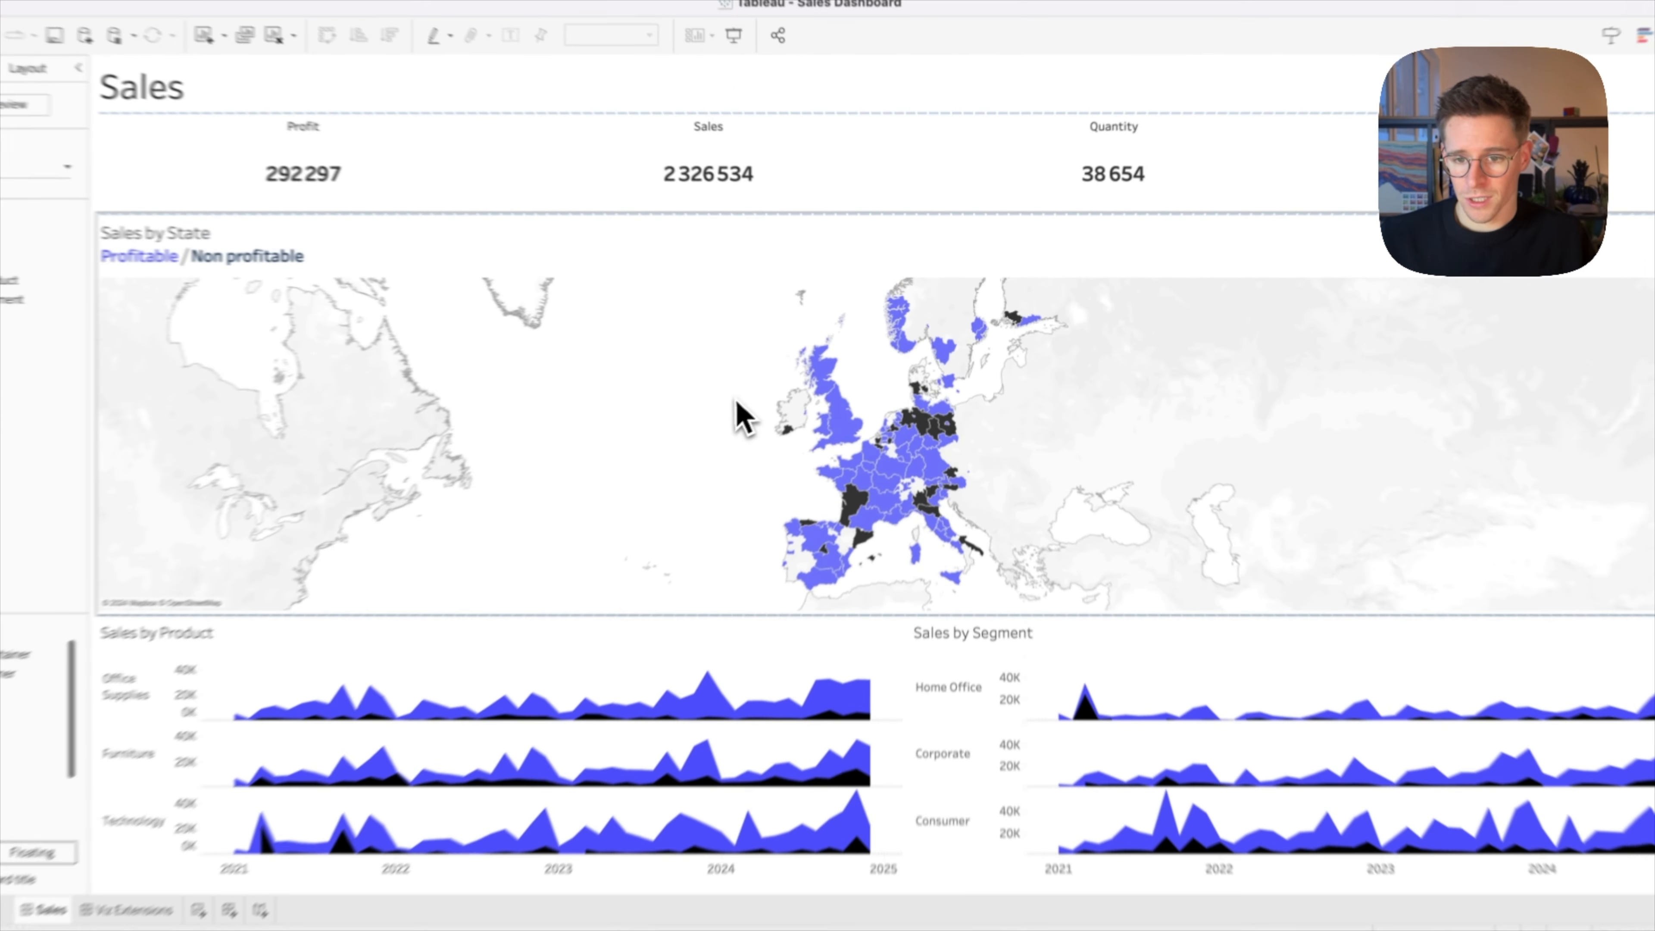
{"action": "key", "text": "super+n"}
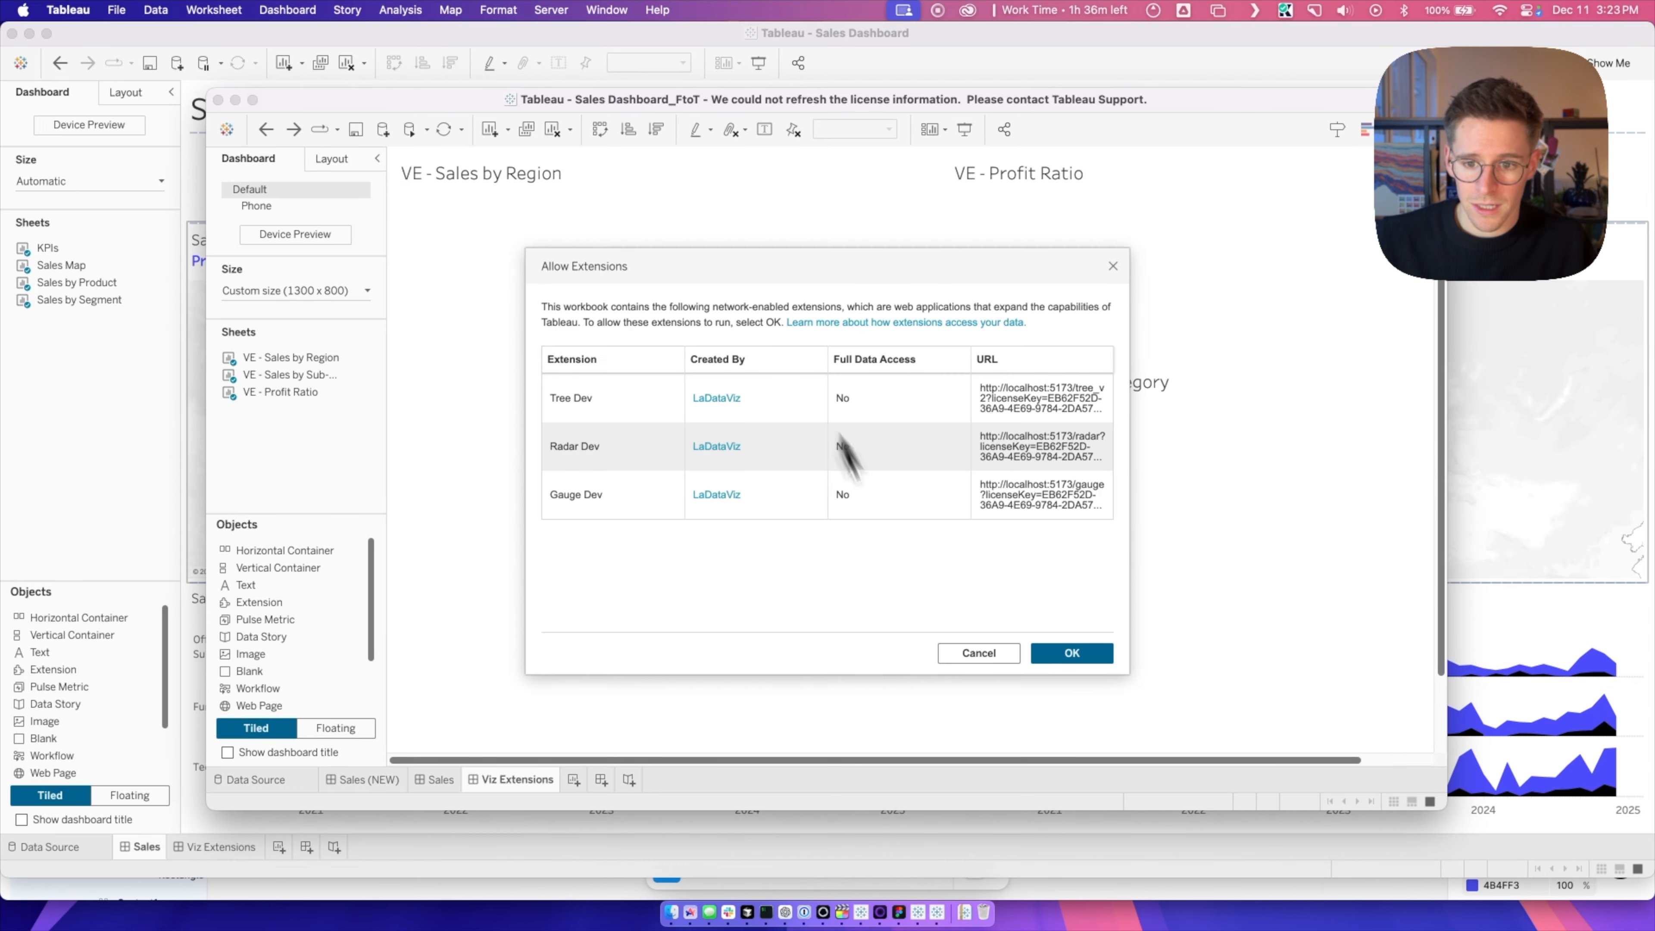
{"action": "left_click", "coordinate": [1041, 653]}
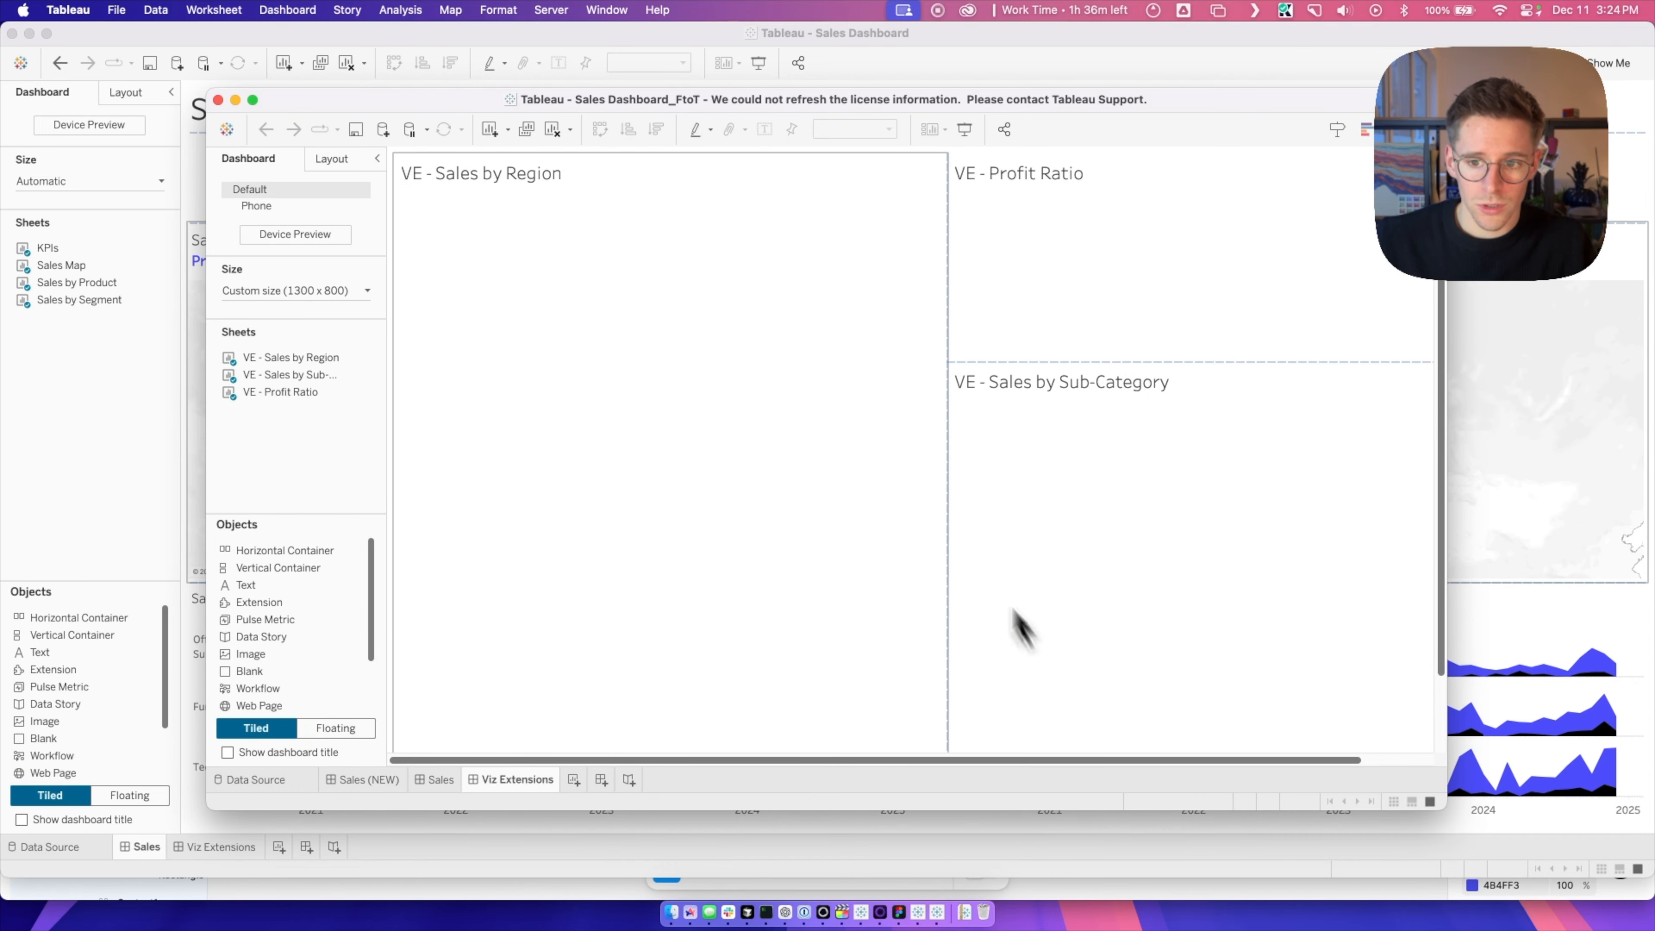
- Maximize the exported workbook's window and view the original Sales dashboard in it
{"action": "double_click", "coordinate": [648, 99]}
{"action": "left_click", "coordinate": [233, 869]}
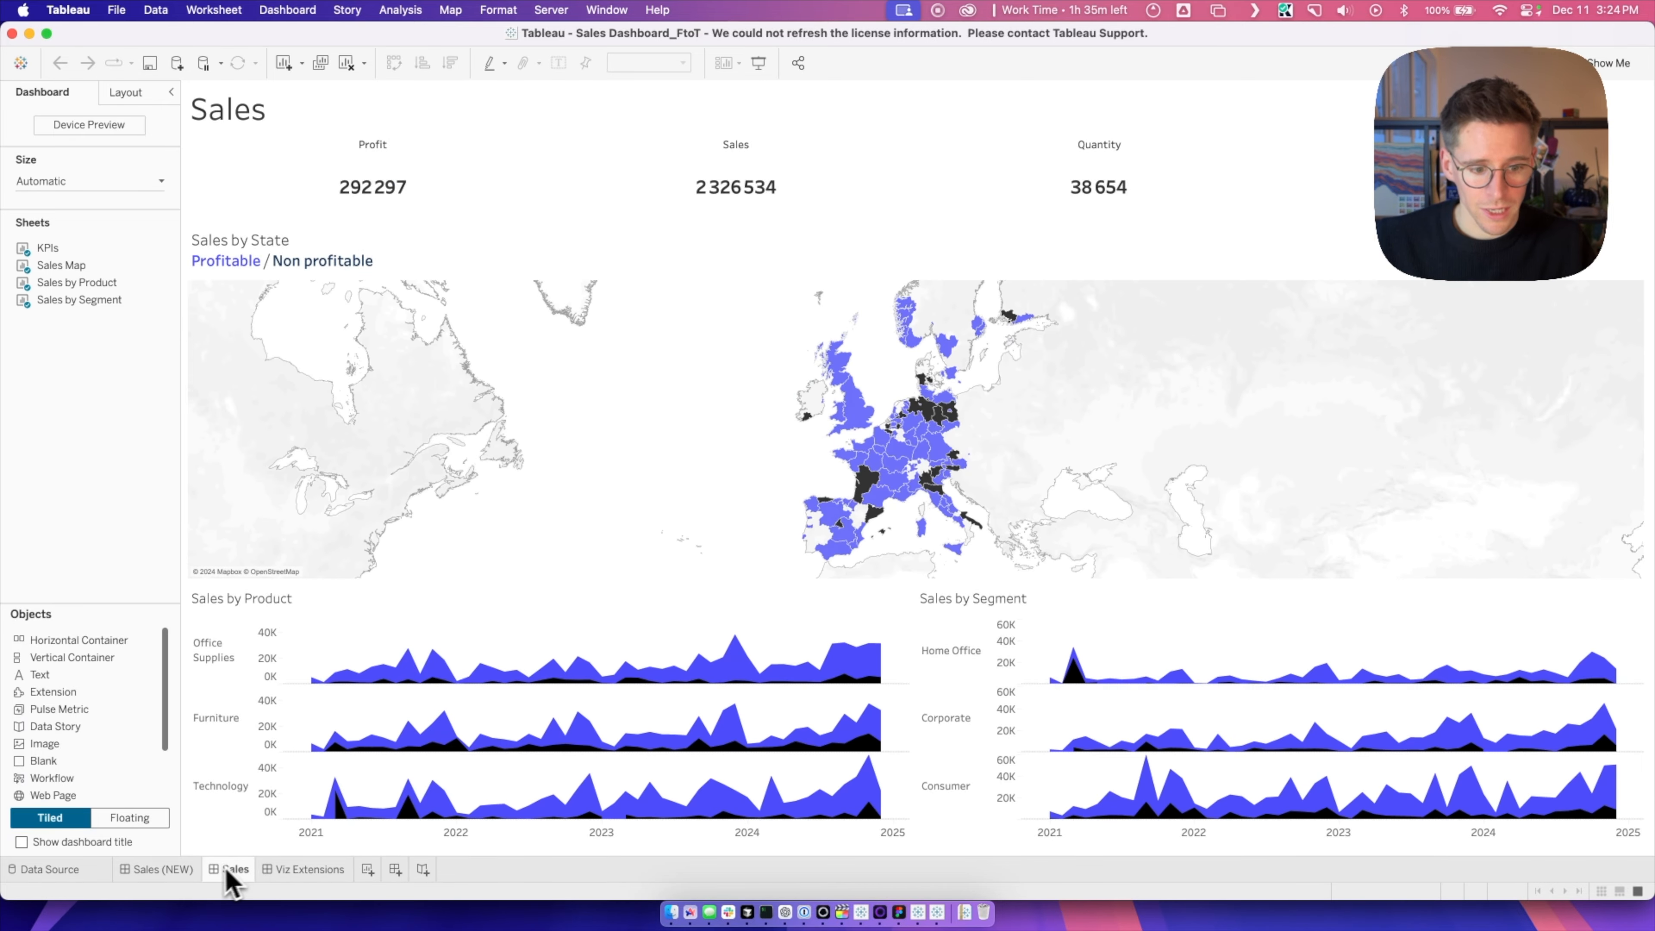
- Compare the exported Sales (NEW) dashboard with the original Sales dashboard
{"action": "left_click", "coordinate": [175, 877]}
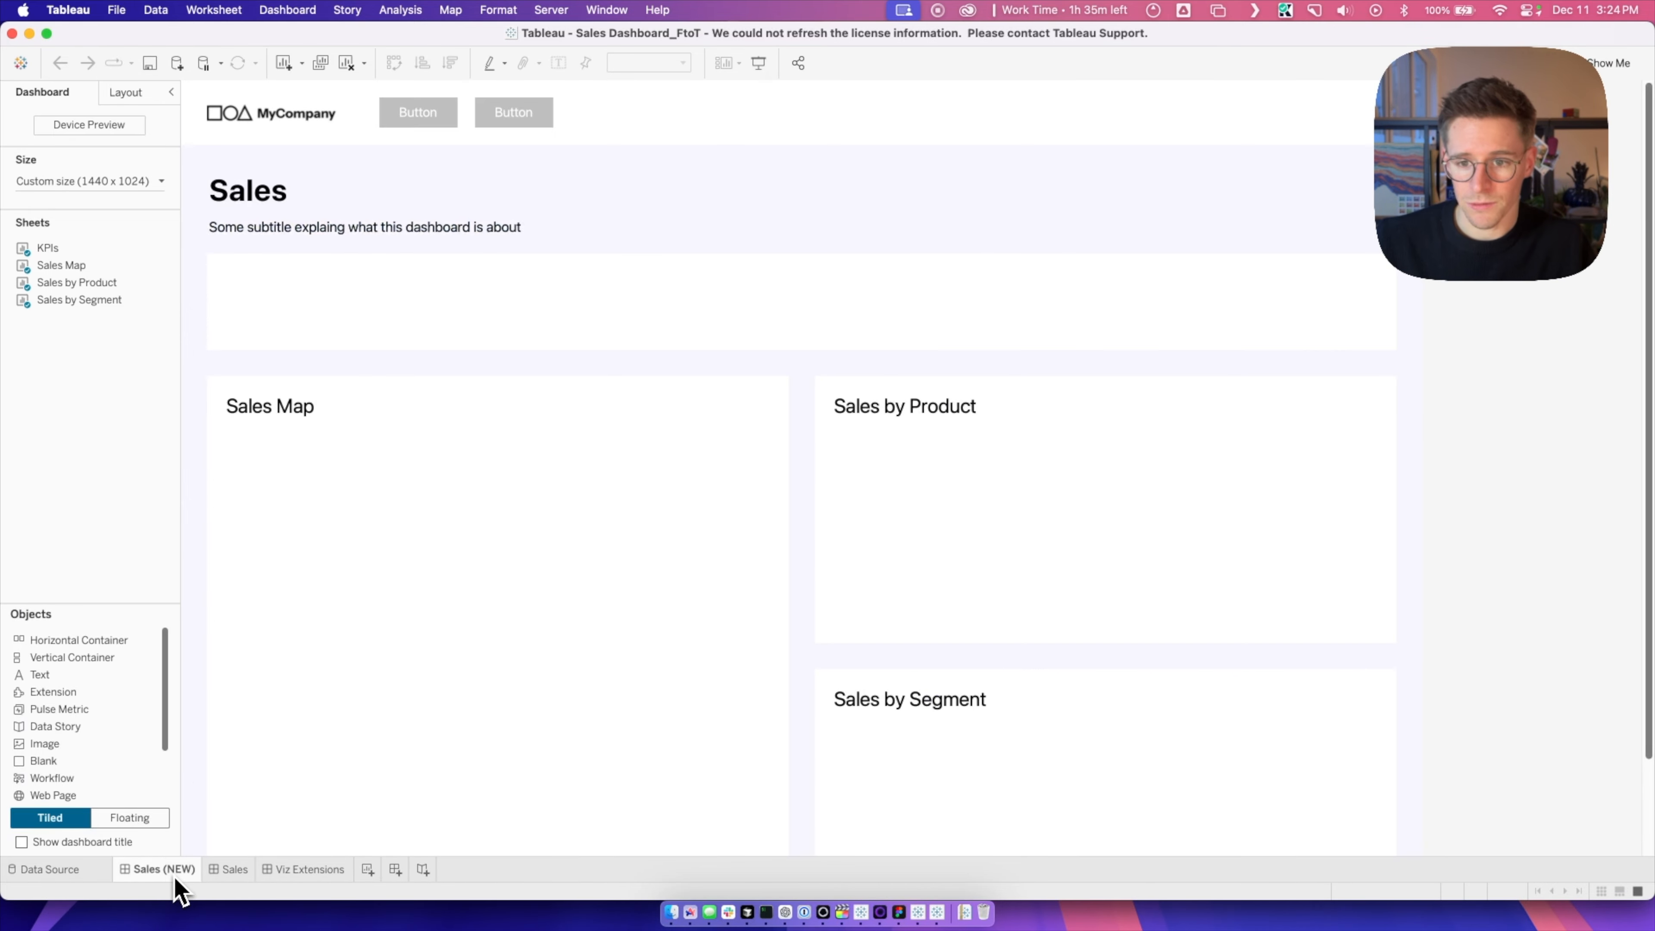
{"action": "scroll", "coordinate": [1499, 626], "scroll_direction": "down", "scroll_amount": 3}
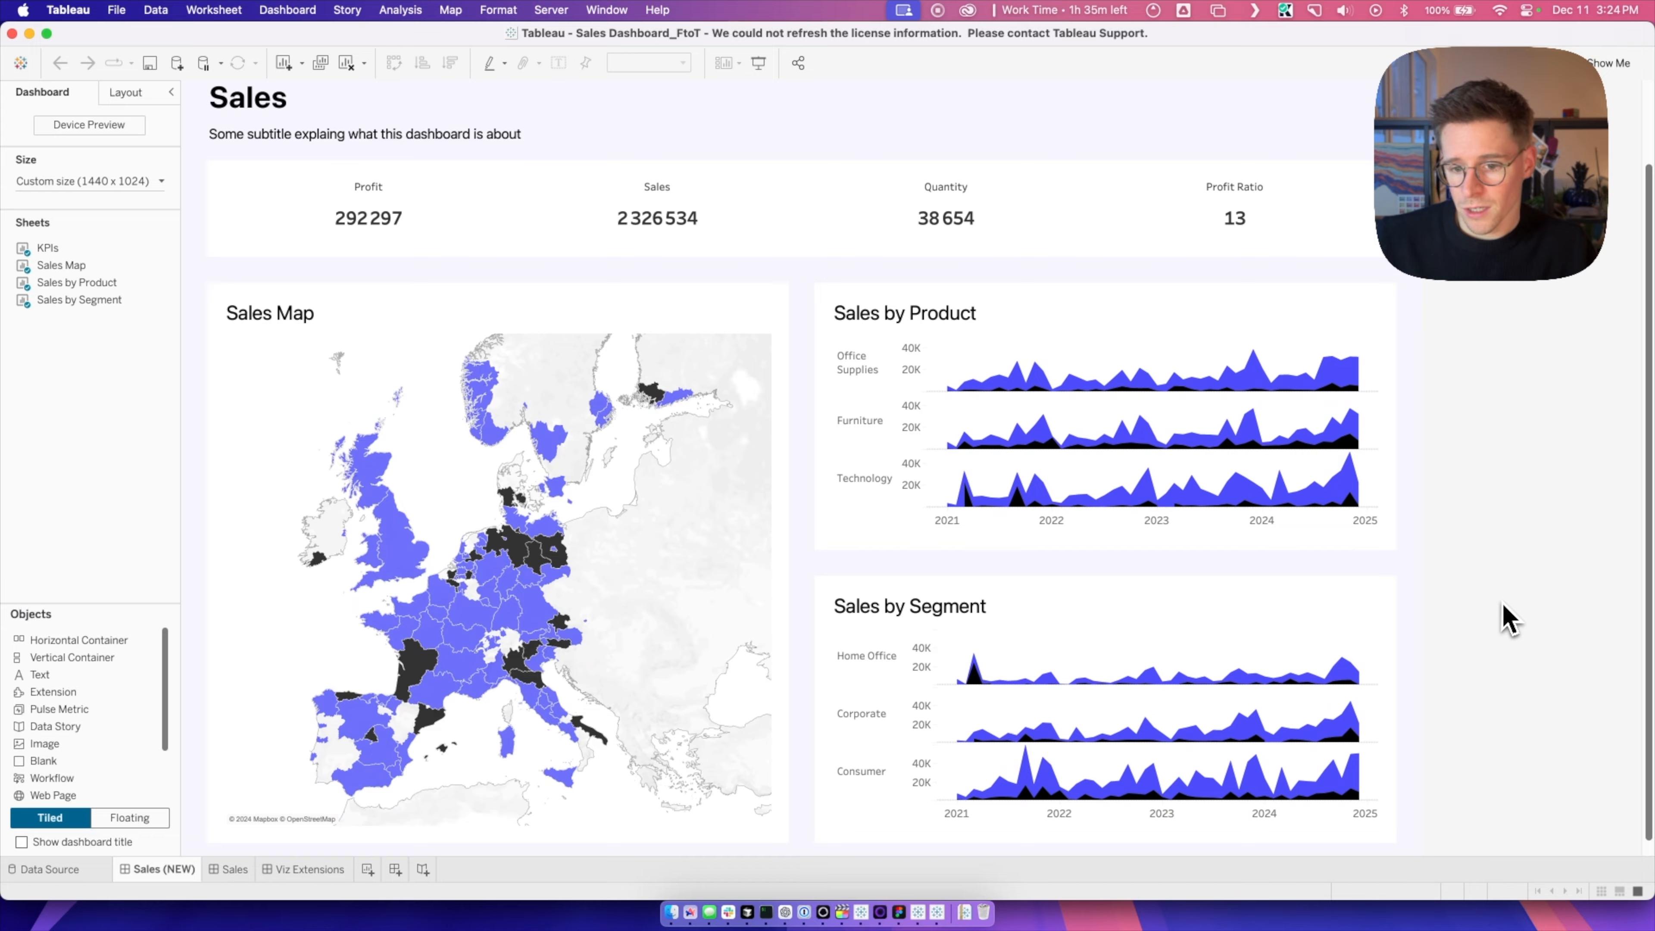
{"action": "scroll", "coordinate": [1509, 620], "scroll_direction": "up", "scroll_amount": 3}
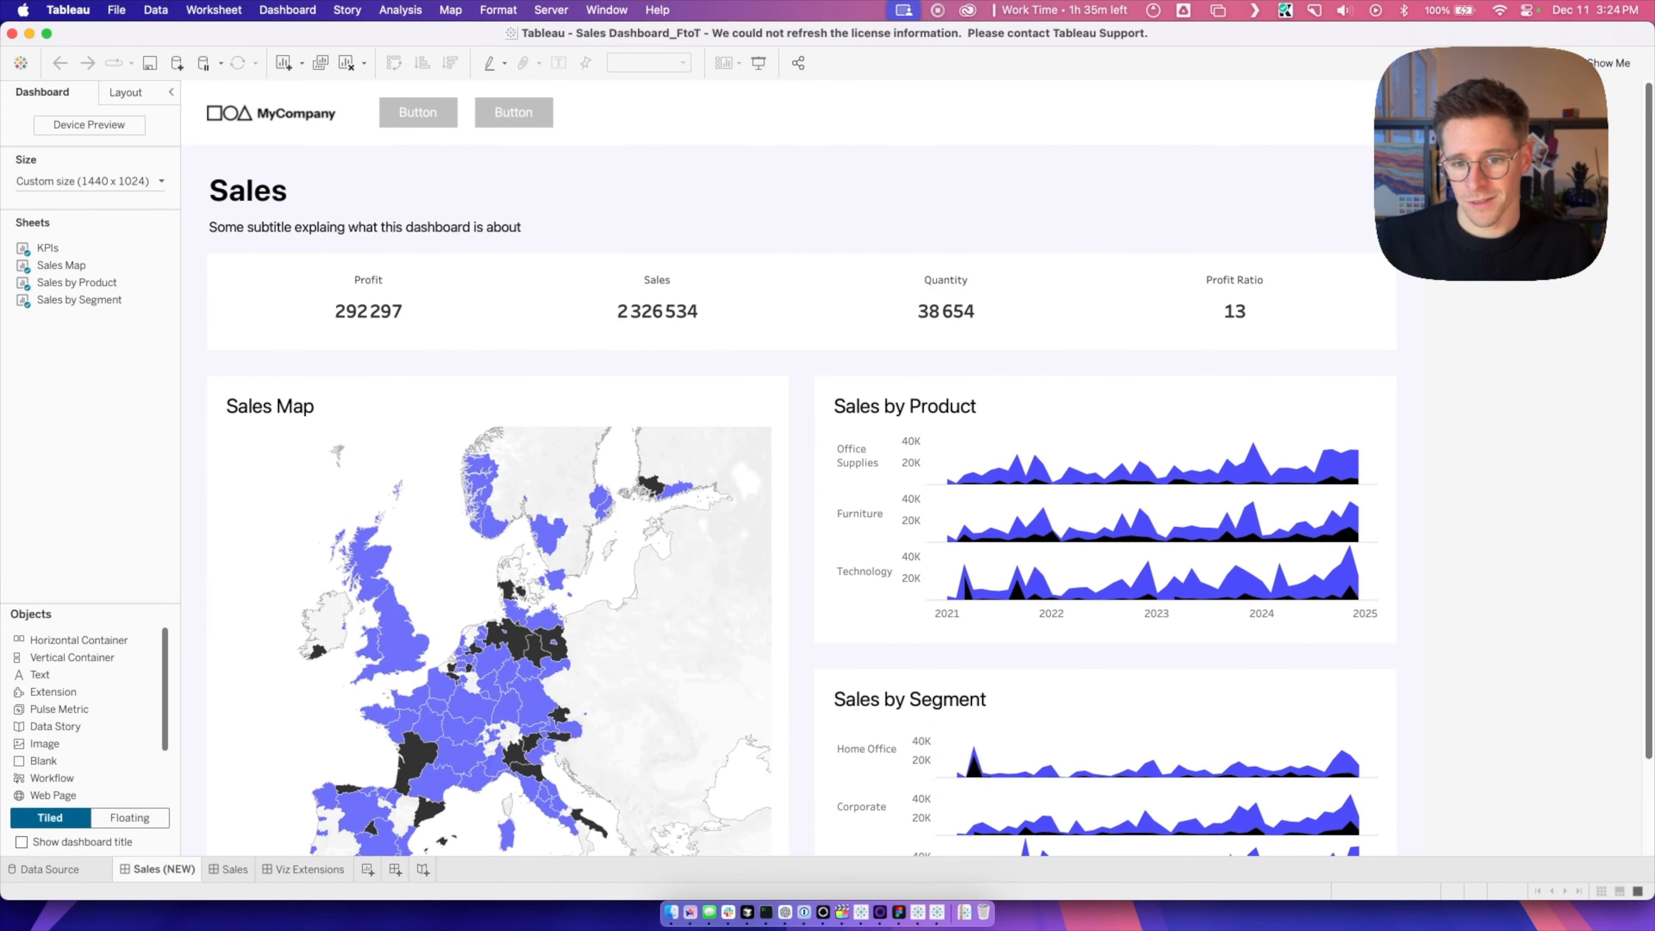
{"action": "scroll", "coordinate": [1500, 617], "scroll_direction": "down", "scroll_amount": 3}
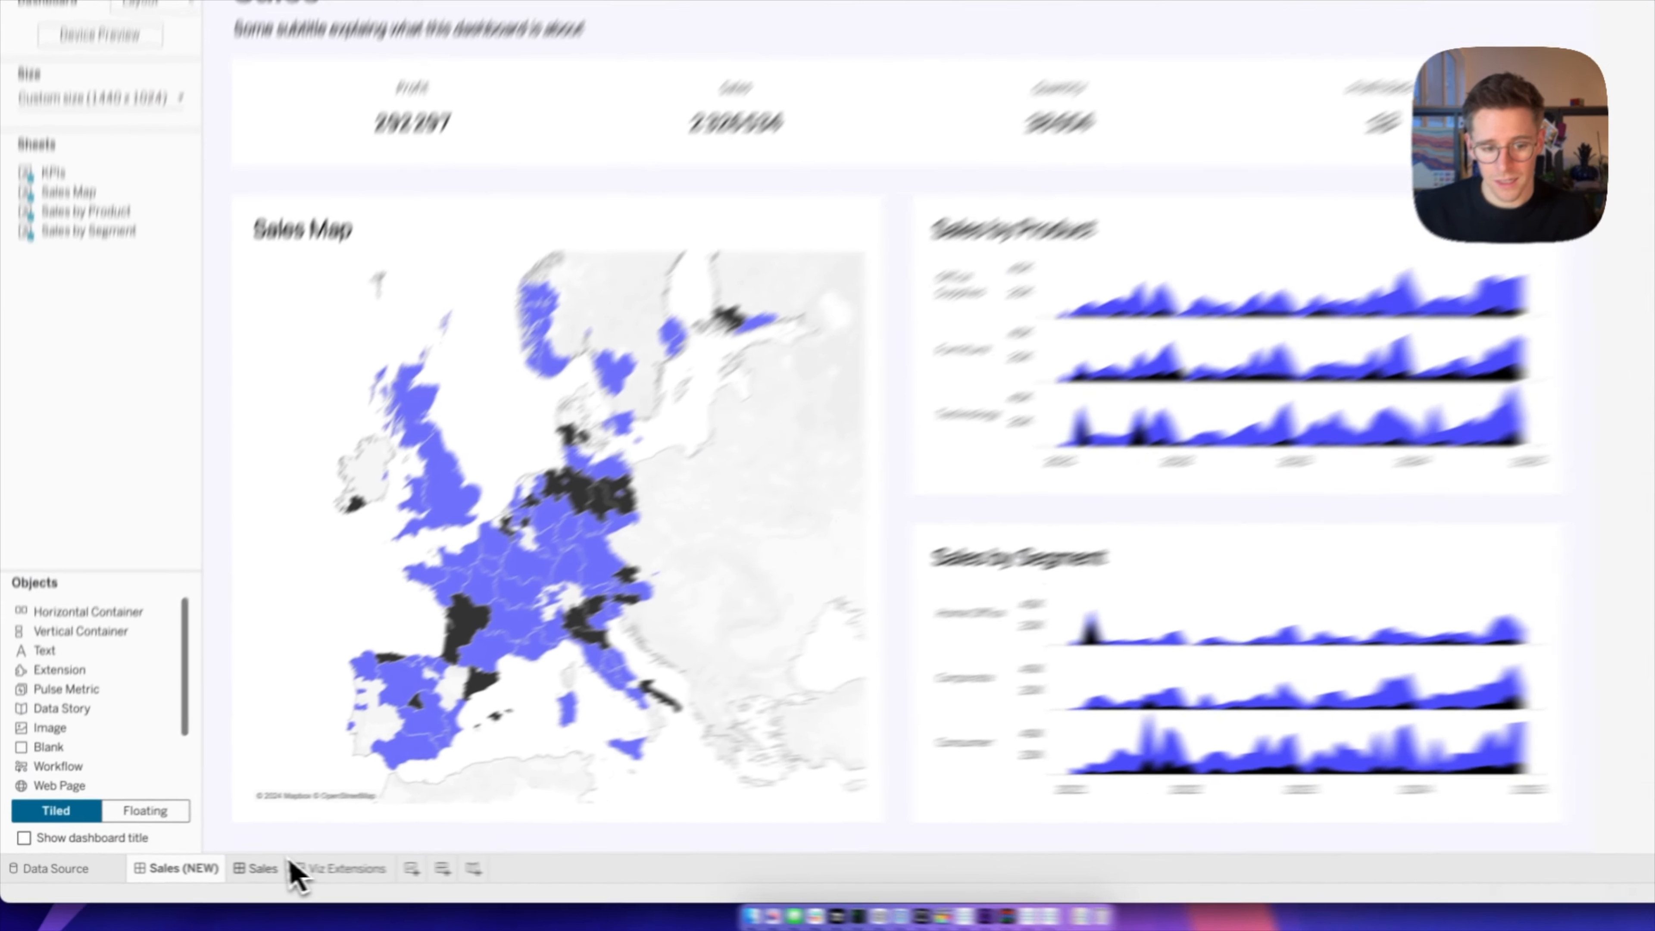
{"action": "left_click", "coordinate": [232, 873]}
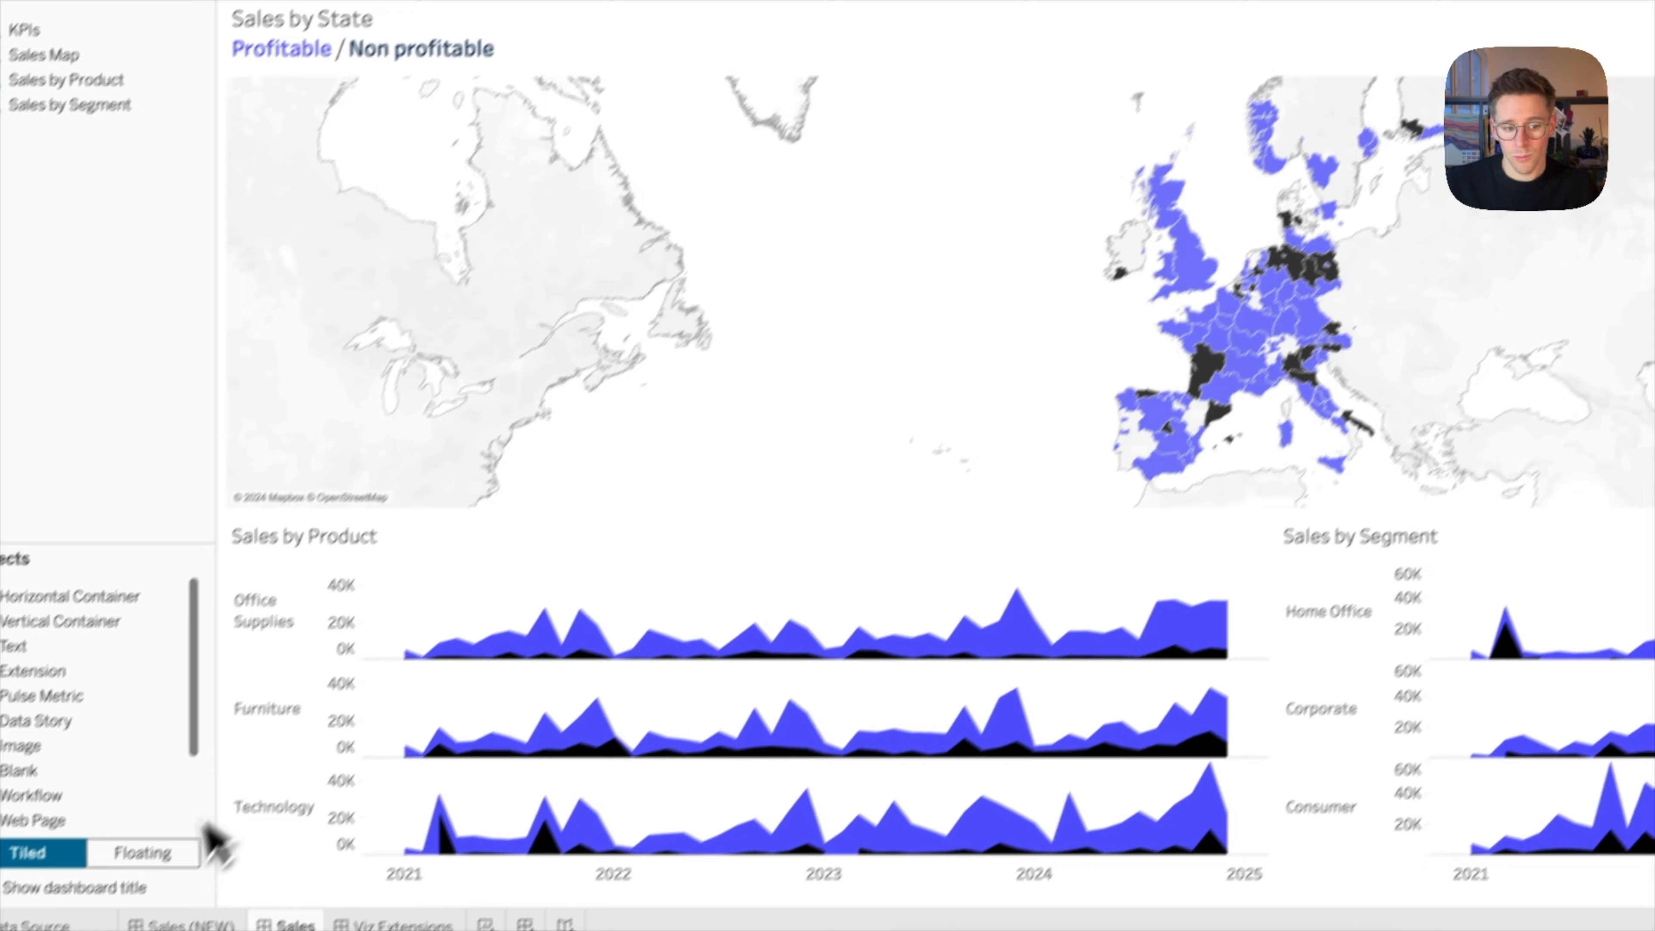
{"action": "left_click", "coordinate": [229, 868]}
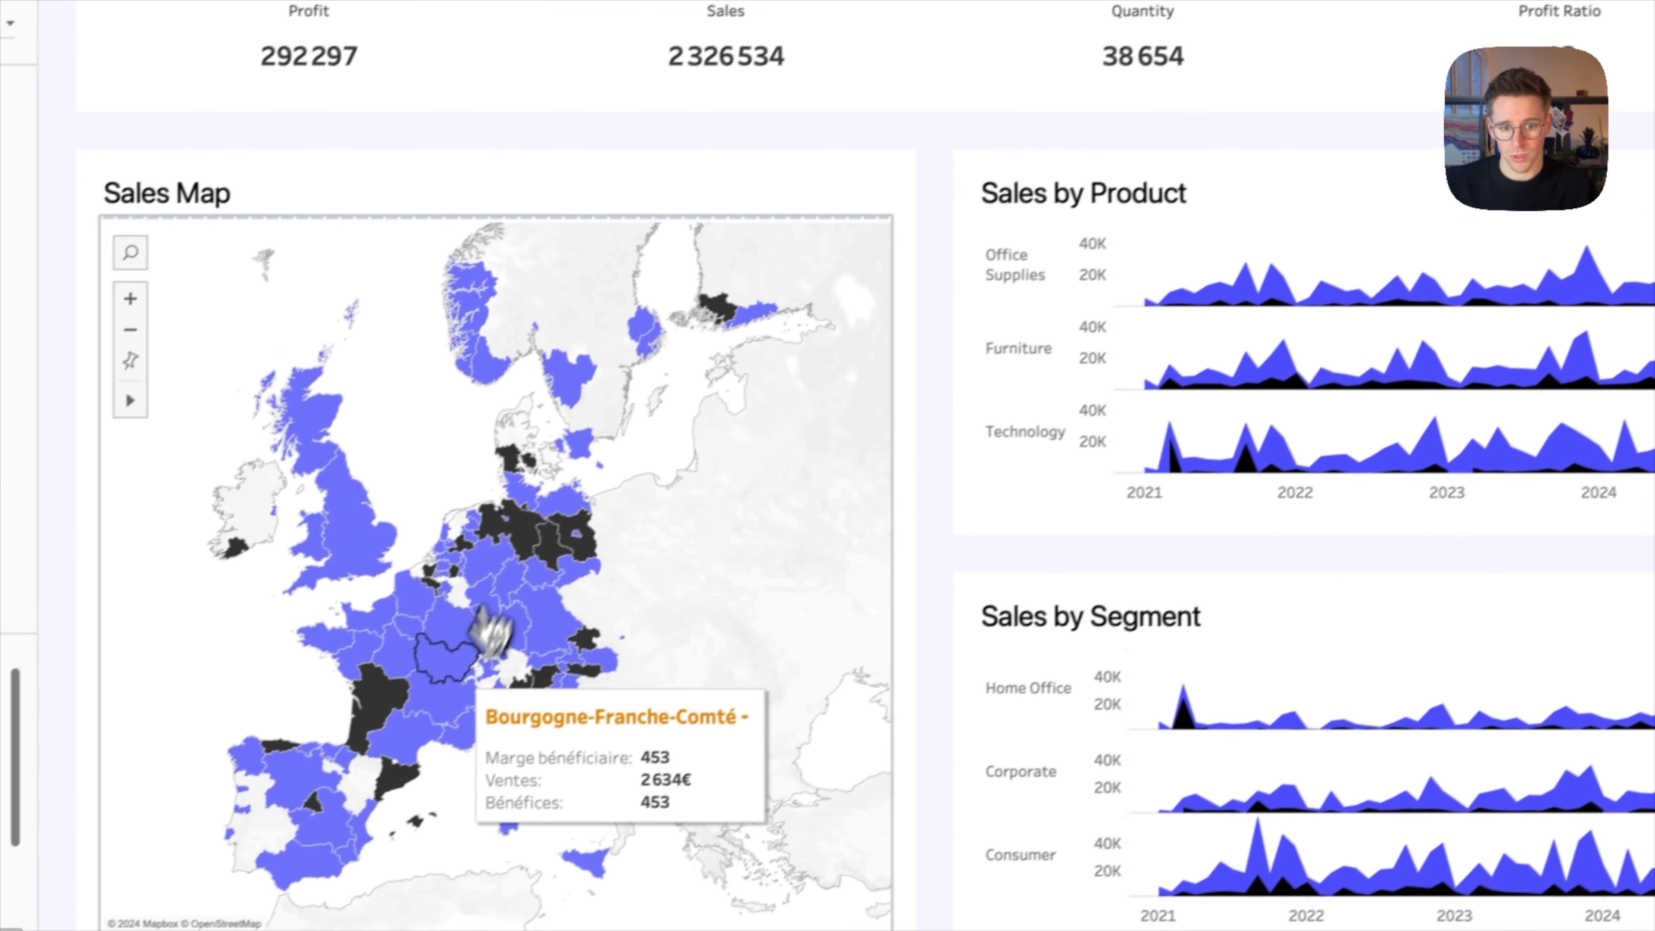
- Test the Sales Map's filtering by selecting Alsace-Champagne-Ardenne-Lorraine and Bourgogne-Franche-Comté, and clear the selection
{"action": "left_click", "coordinate": [674, 509]}
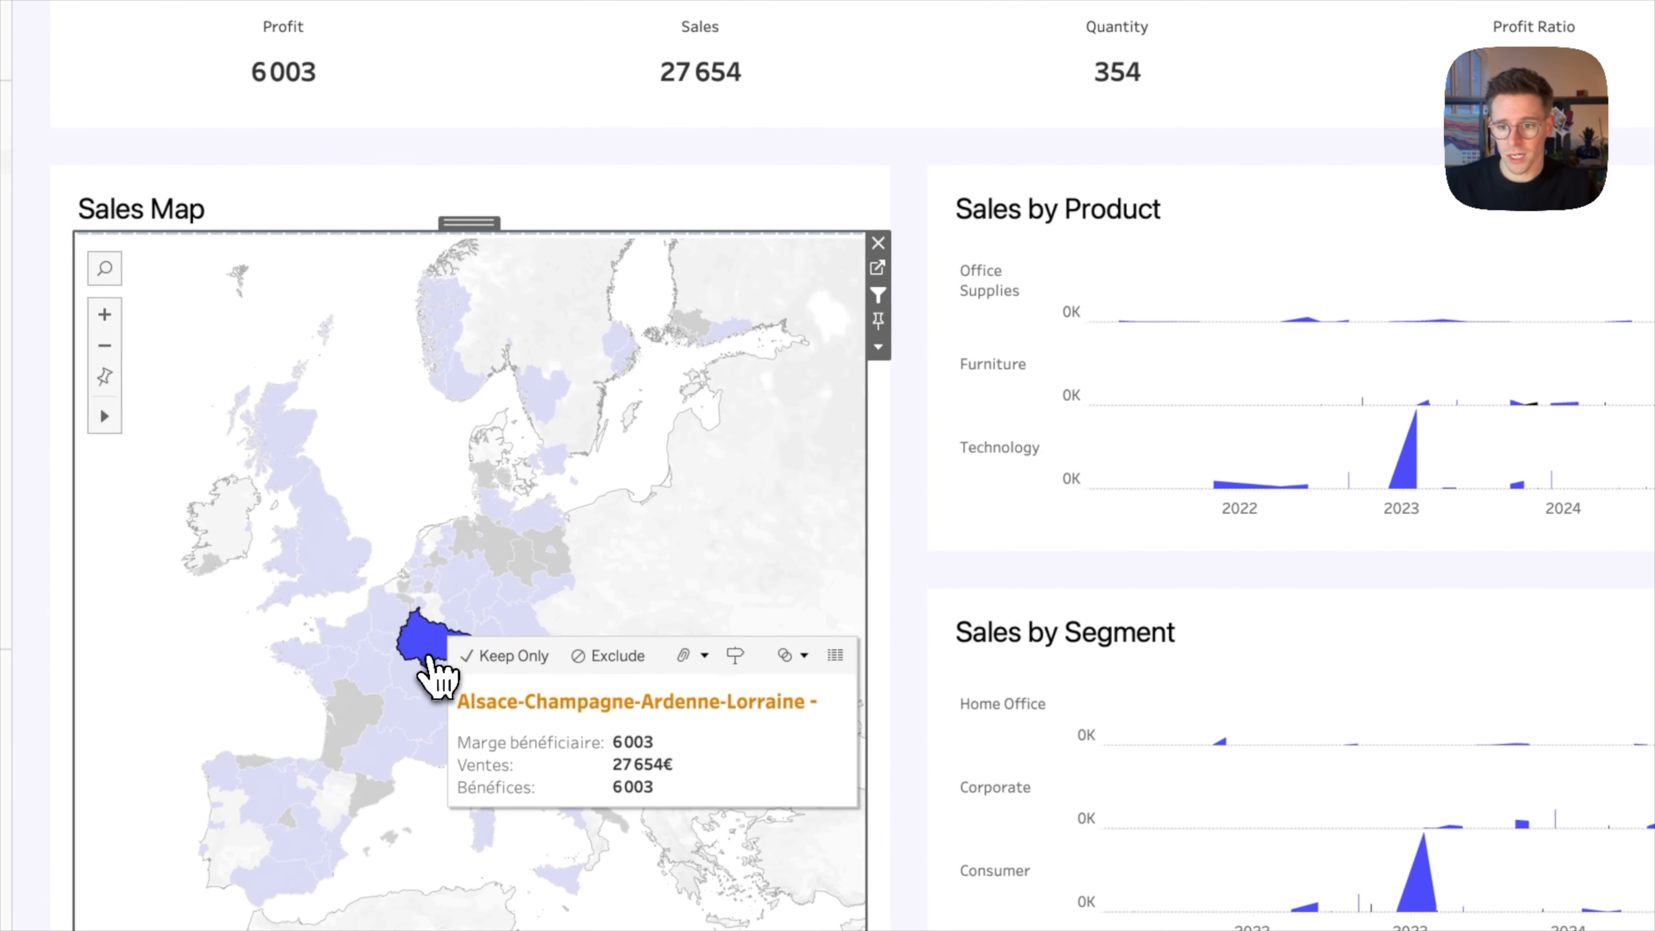
{"action": "left_click", "coordinate": [415, 681]}
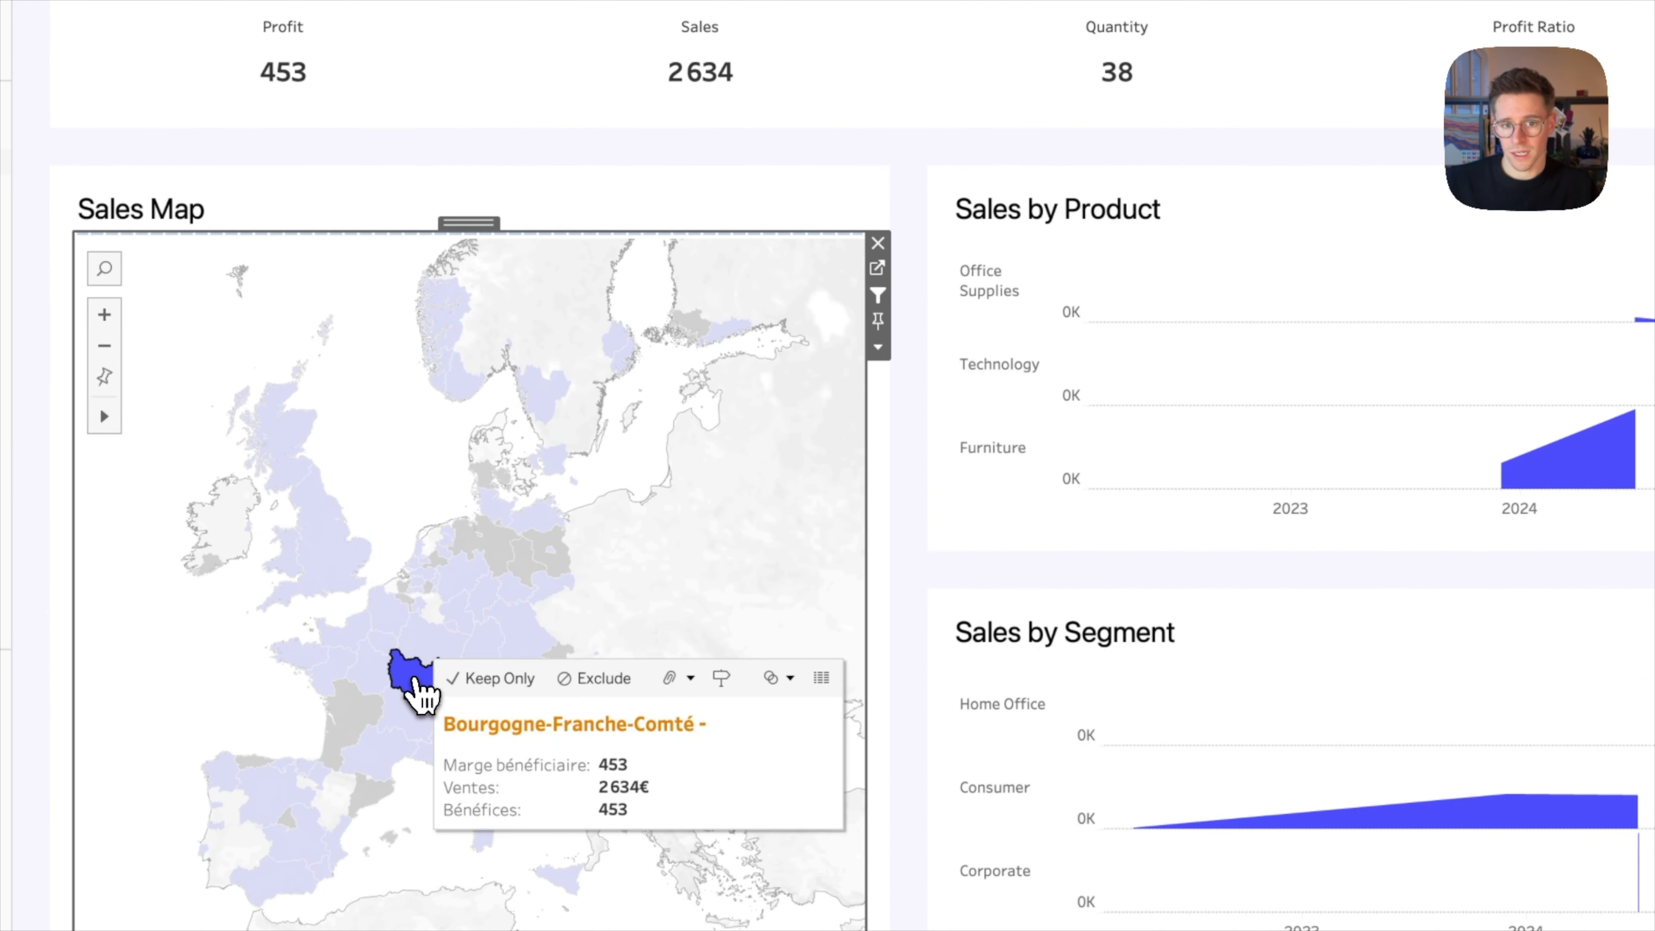
{"action": "left_click", "coordinate": [415, 682]}
{"action": "scroll", "coordinate": [1082, 287], "scroll_direction": "up", "scroll_amount": 3}
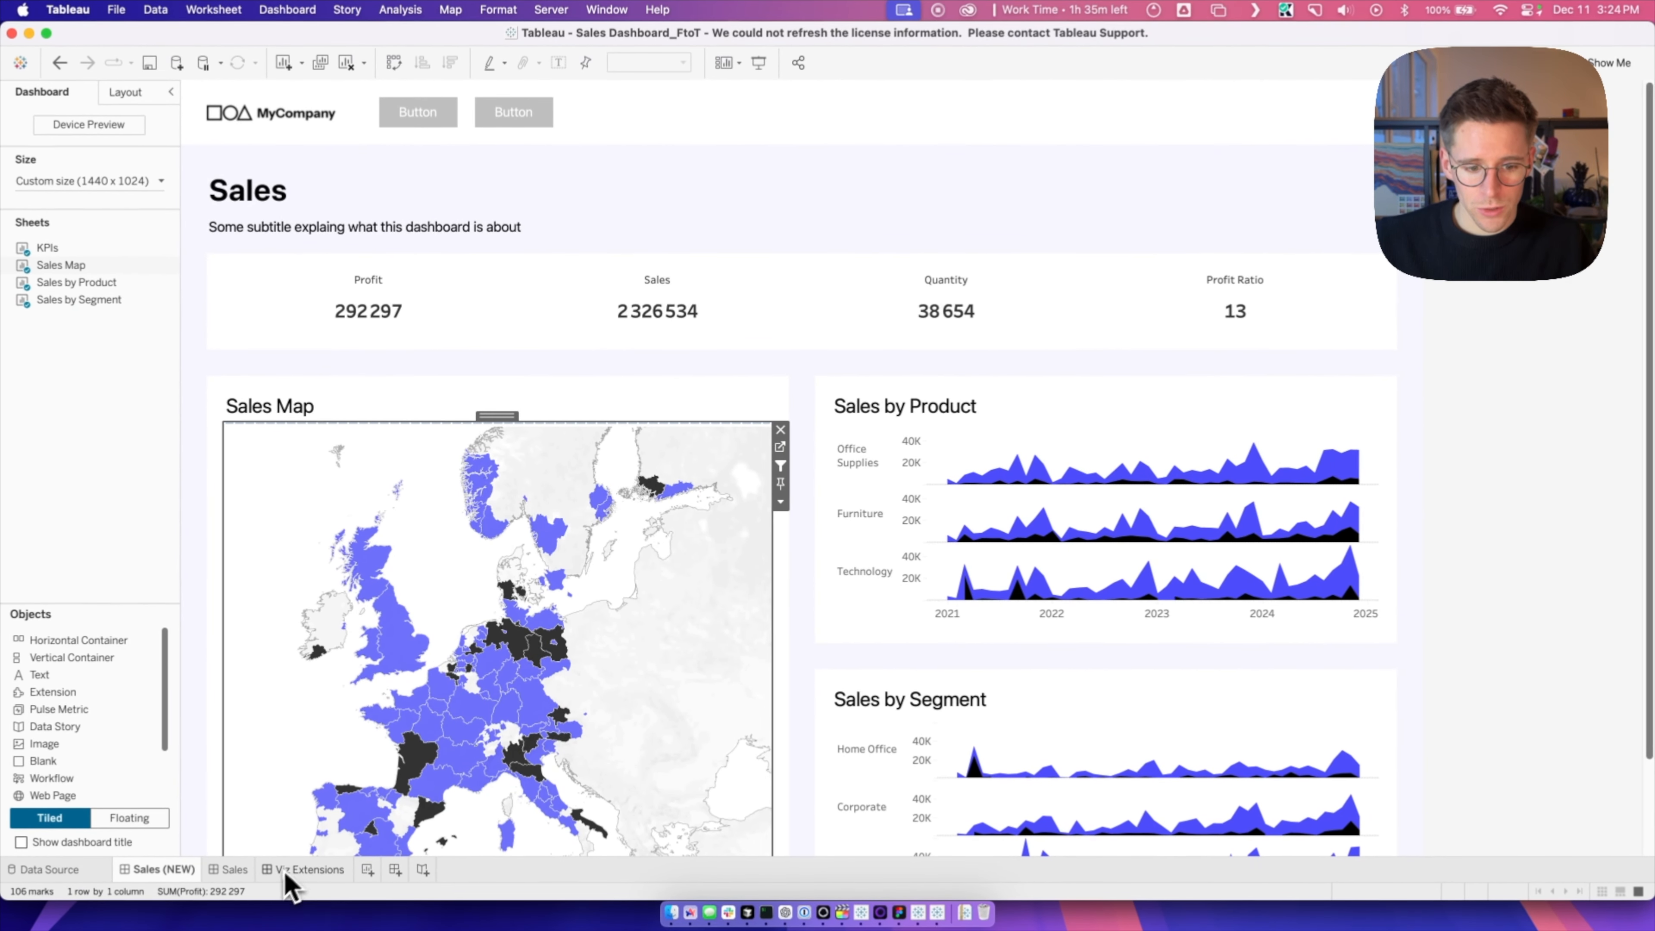
- View the original Viz Extensions dashboard and return to the Sales (NEW) dashboard
{"action": "left_click", "coordinate": [304, 870]}
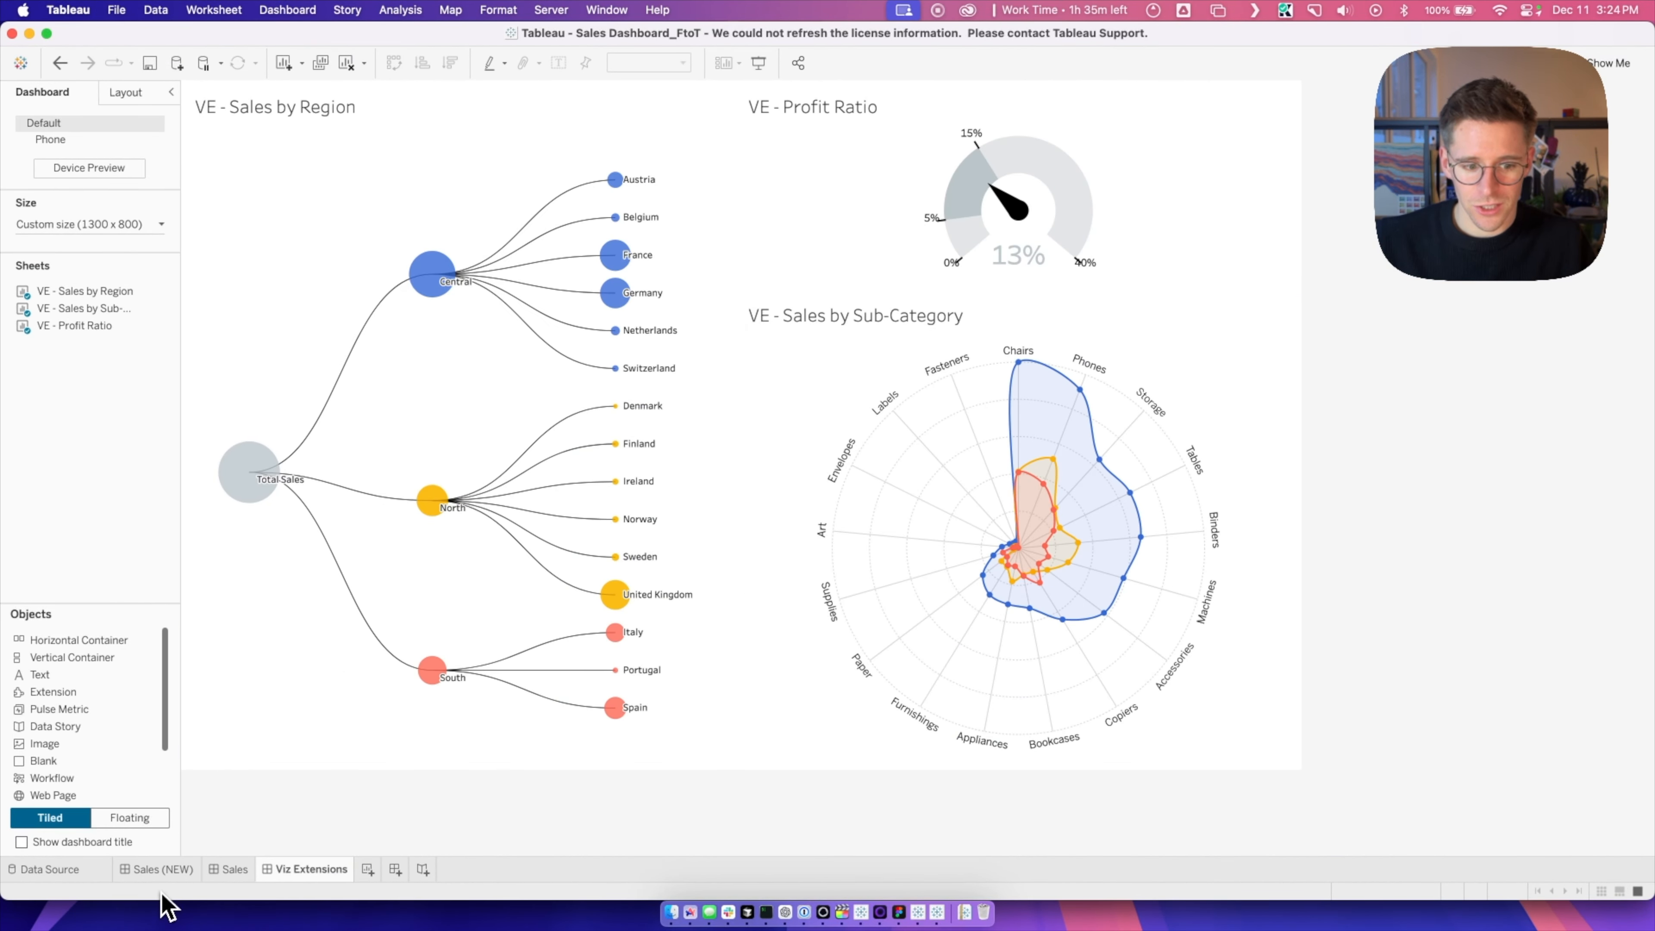
{"action": "left_click", "coordinate": [159, 872]}
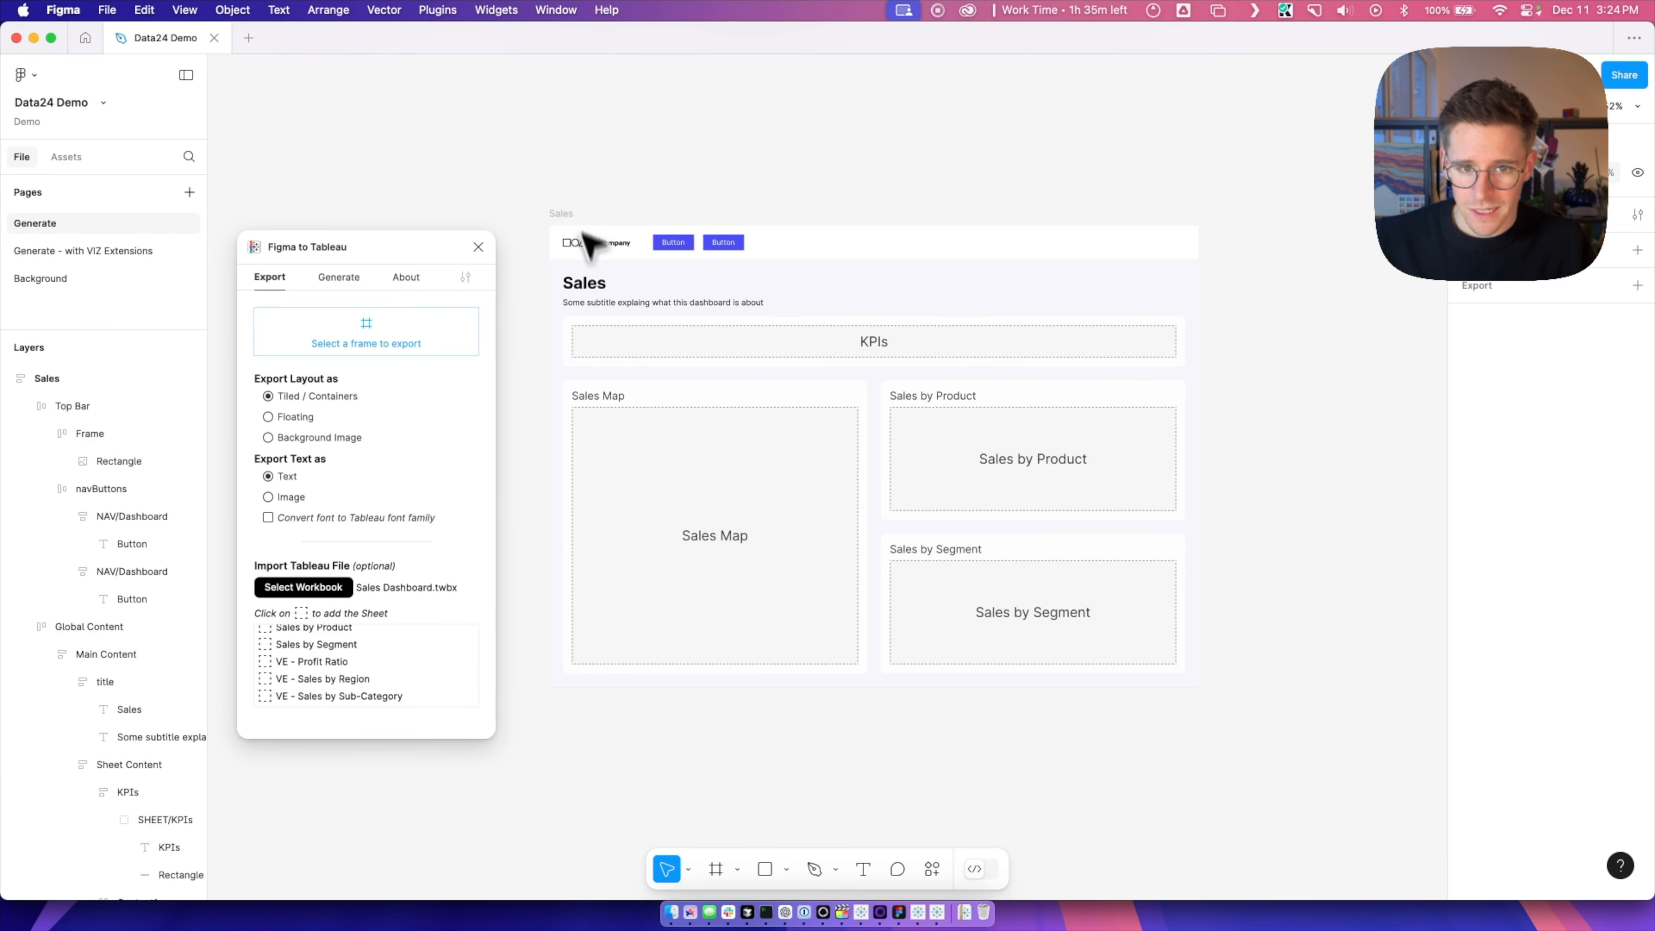
- In Figma, generate a Viz Extensions dashboard with one tall sheet beside two stacked sheets, and place its frame right of the Sales frame
{"action": "scroll", "coordinate": [562, 222], "scroll_direction": "right", "scroll_amount": 10}
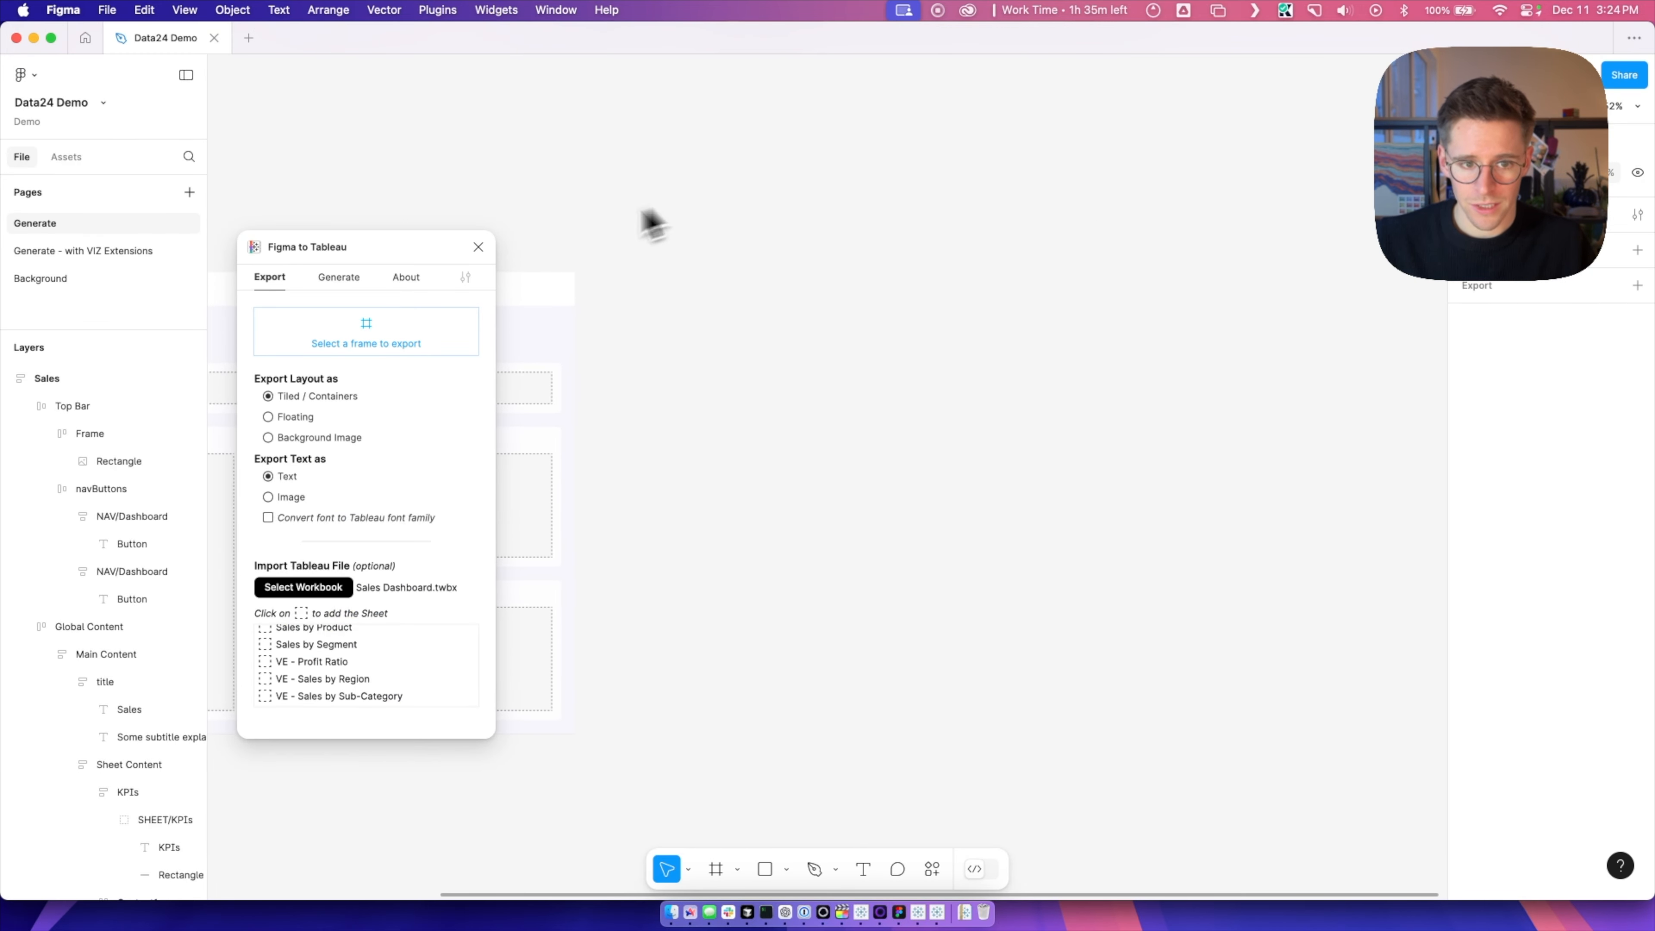
{"action": "left_click", "coordinate": [339, 277]}
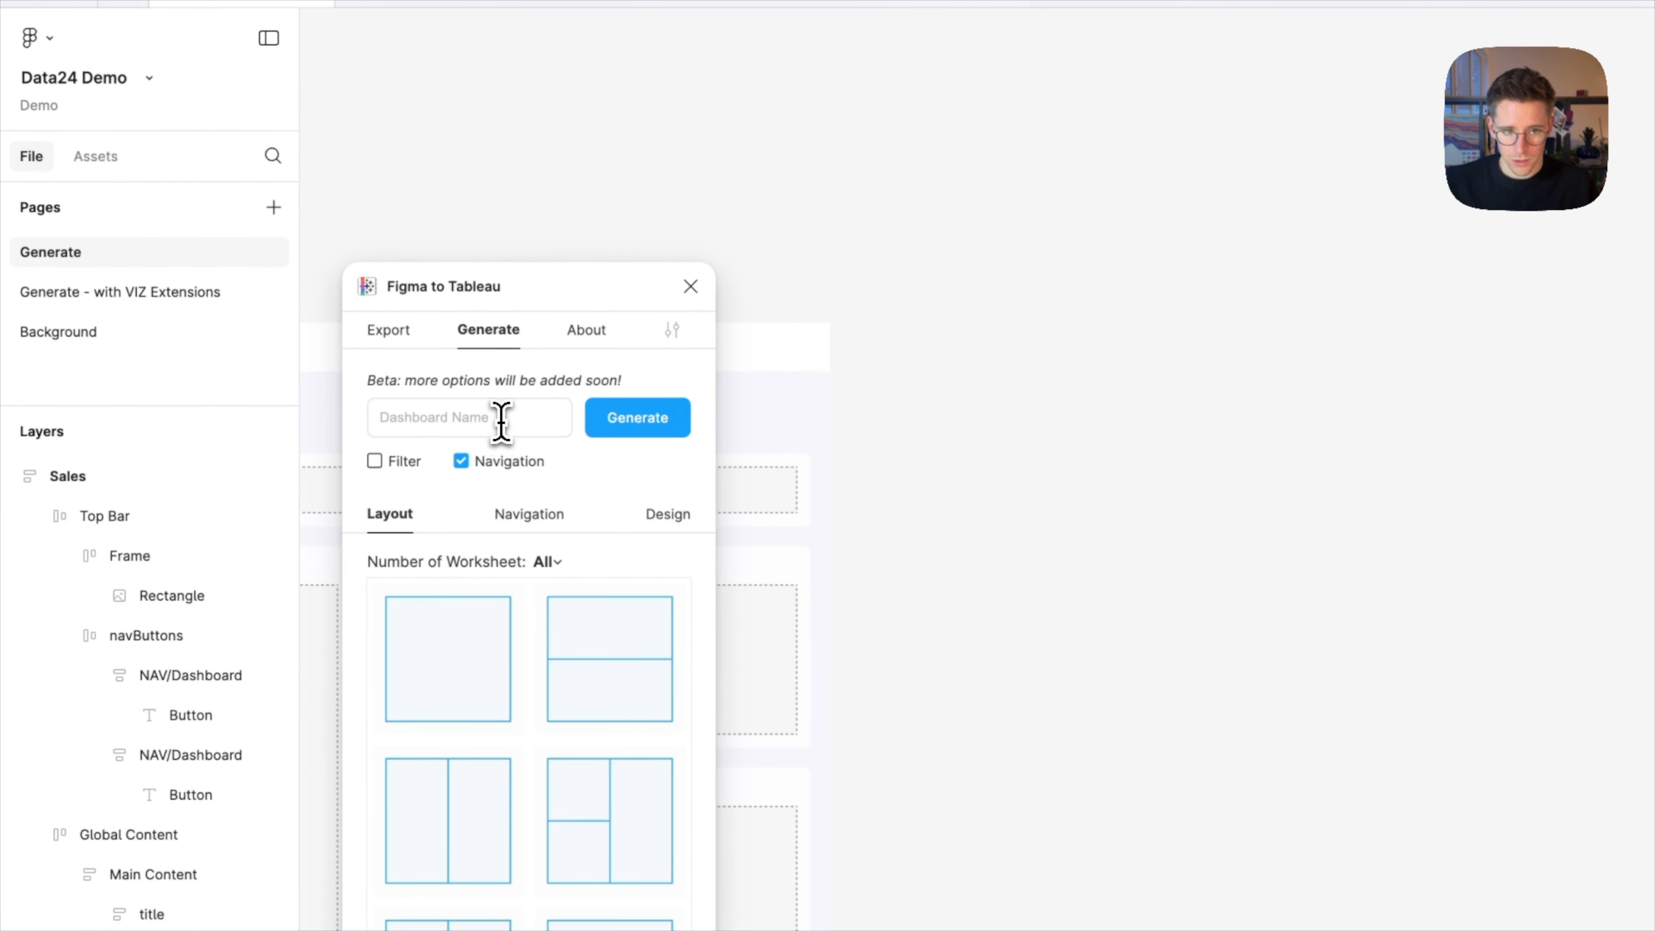
{"action": "type", "text": "Ci"}
{"action": "key", "text": "BackSpace"}
{"action": "key", "text": "BackSpace"}
{"action": "type", "text": "Viz e"}
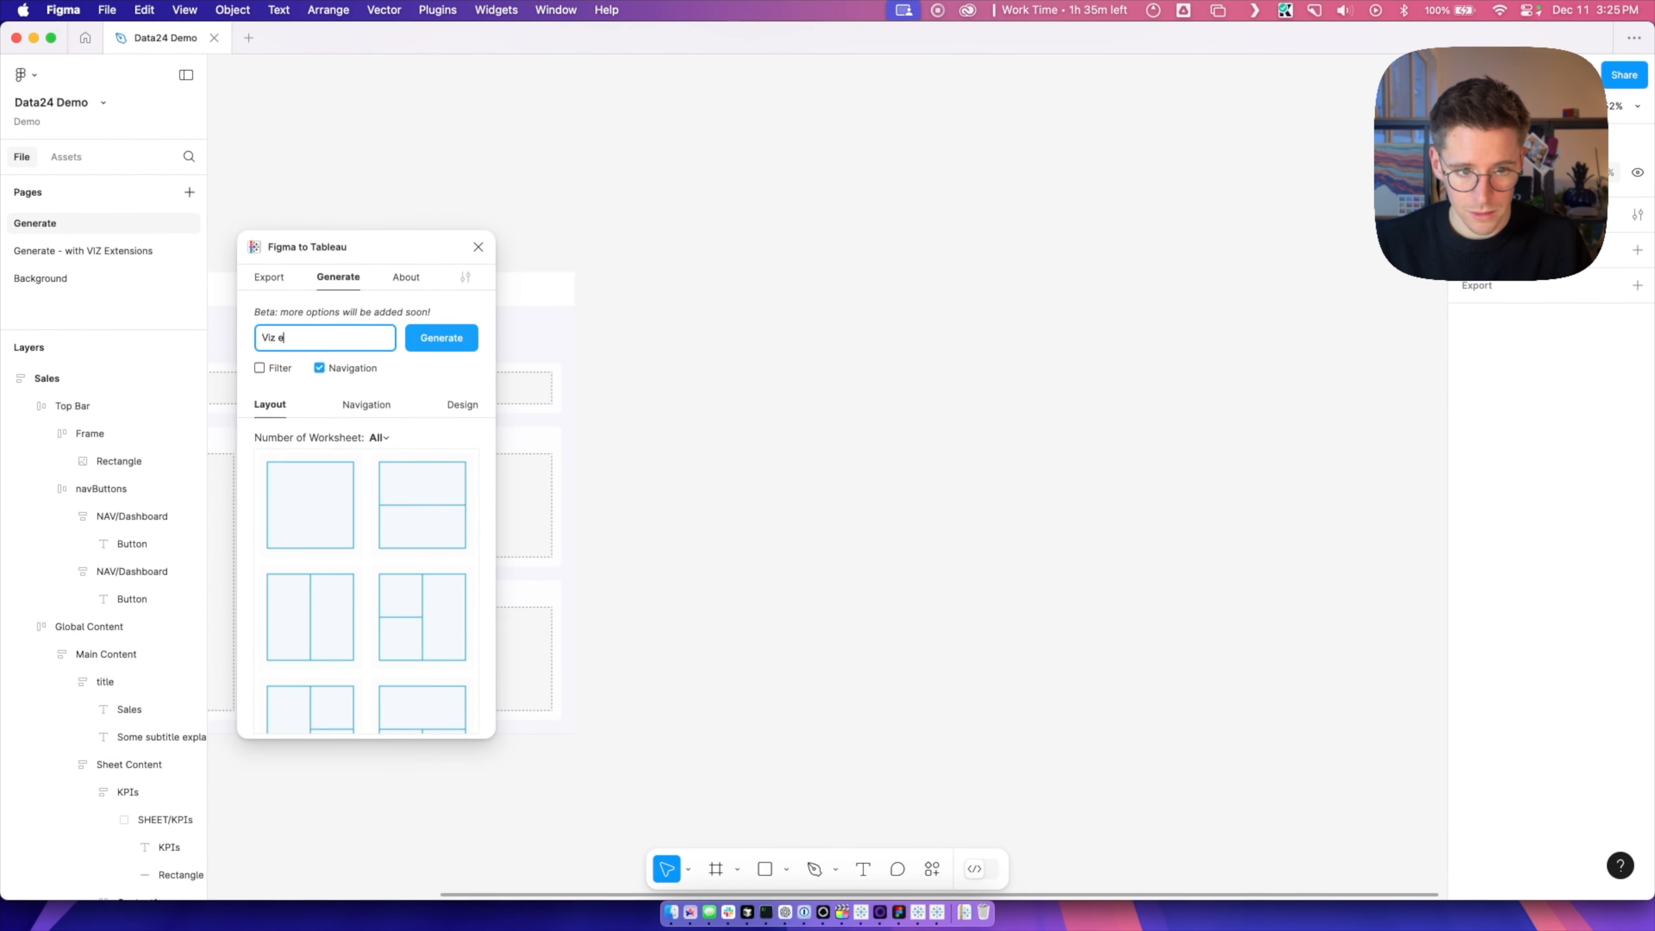
{"action": "scroll", "coordinate": [404, 560], "scroll_direction": "down", "scroll_amount": 3}
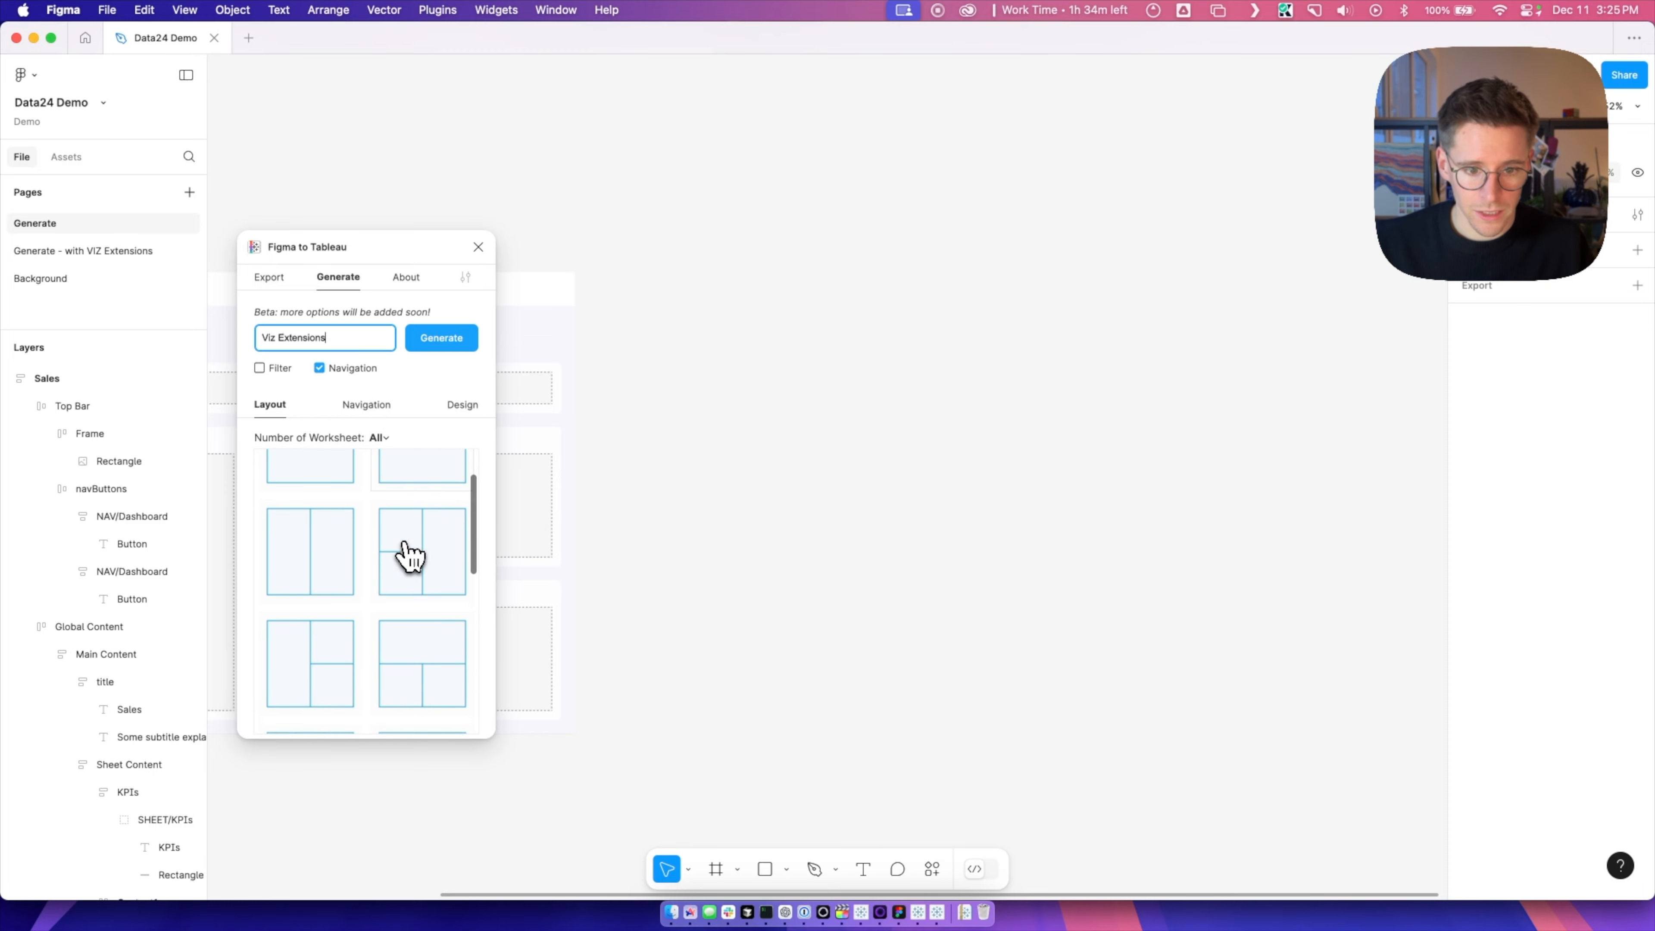
{"action": "left_click", "coordinate": [448, 343]}
{"action": "scroll", "coordinate": [654, 344], "scroll_direction": "left", "scroll_amount": 4}
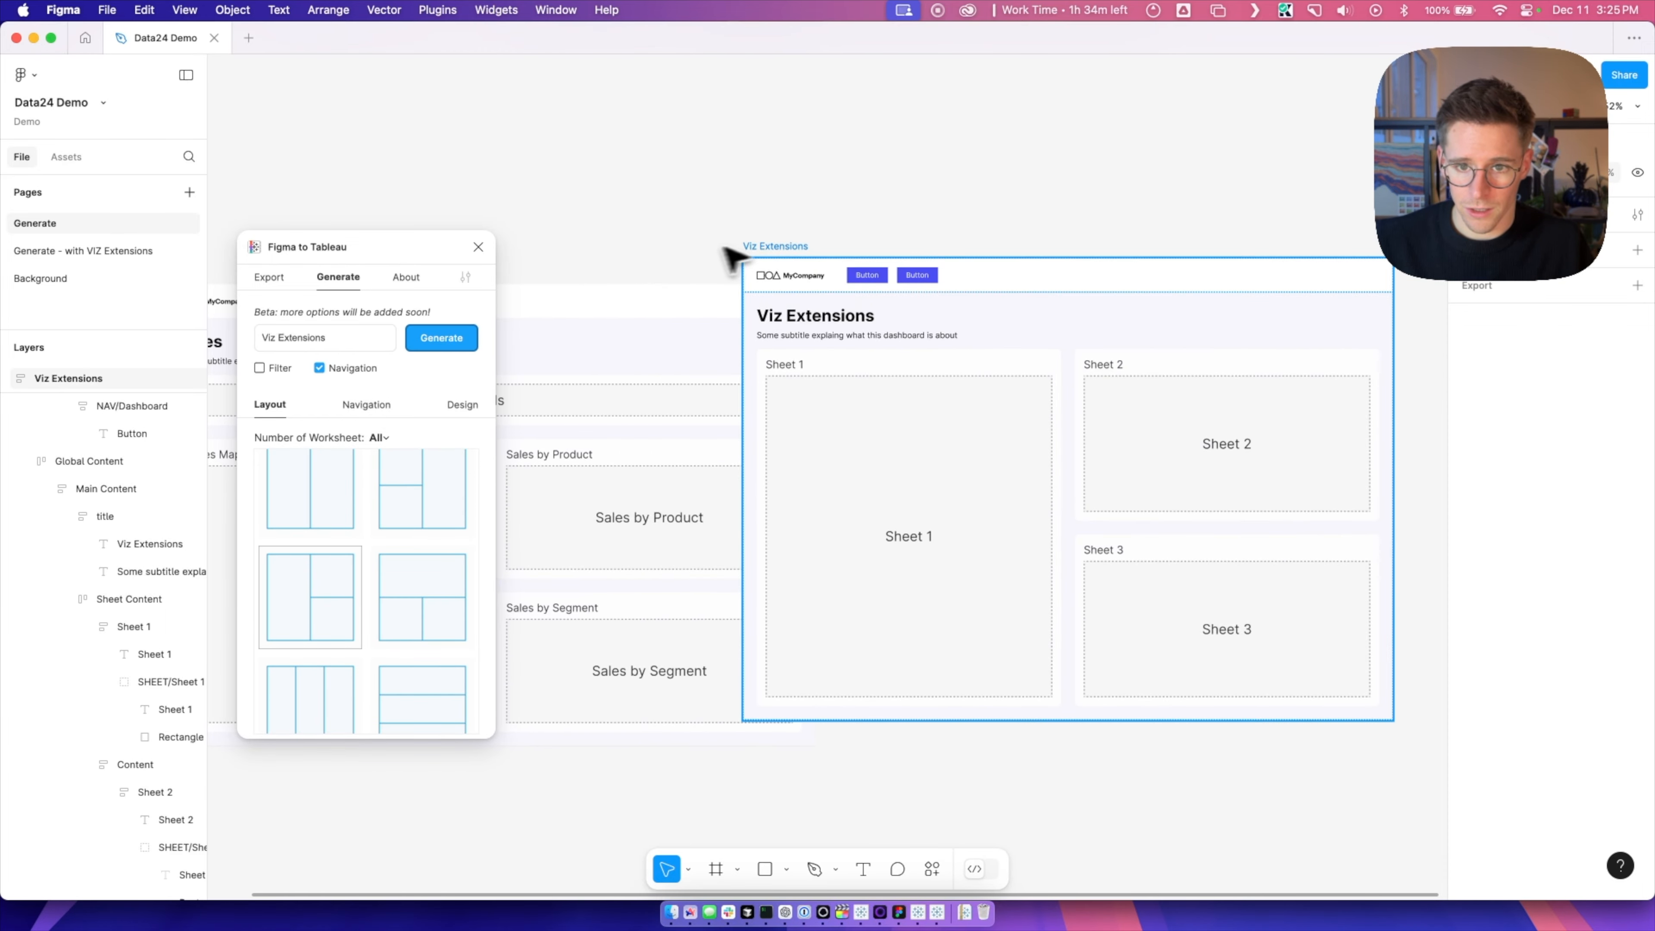
{"action": "left_click_drag", "start_coordinate": [766, 242], "coordinate": [863, 267]}
{"action": "scroll", "coordinate": [732, 289], "scroll_direction": "left", "scroll_amount": 5}
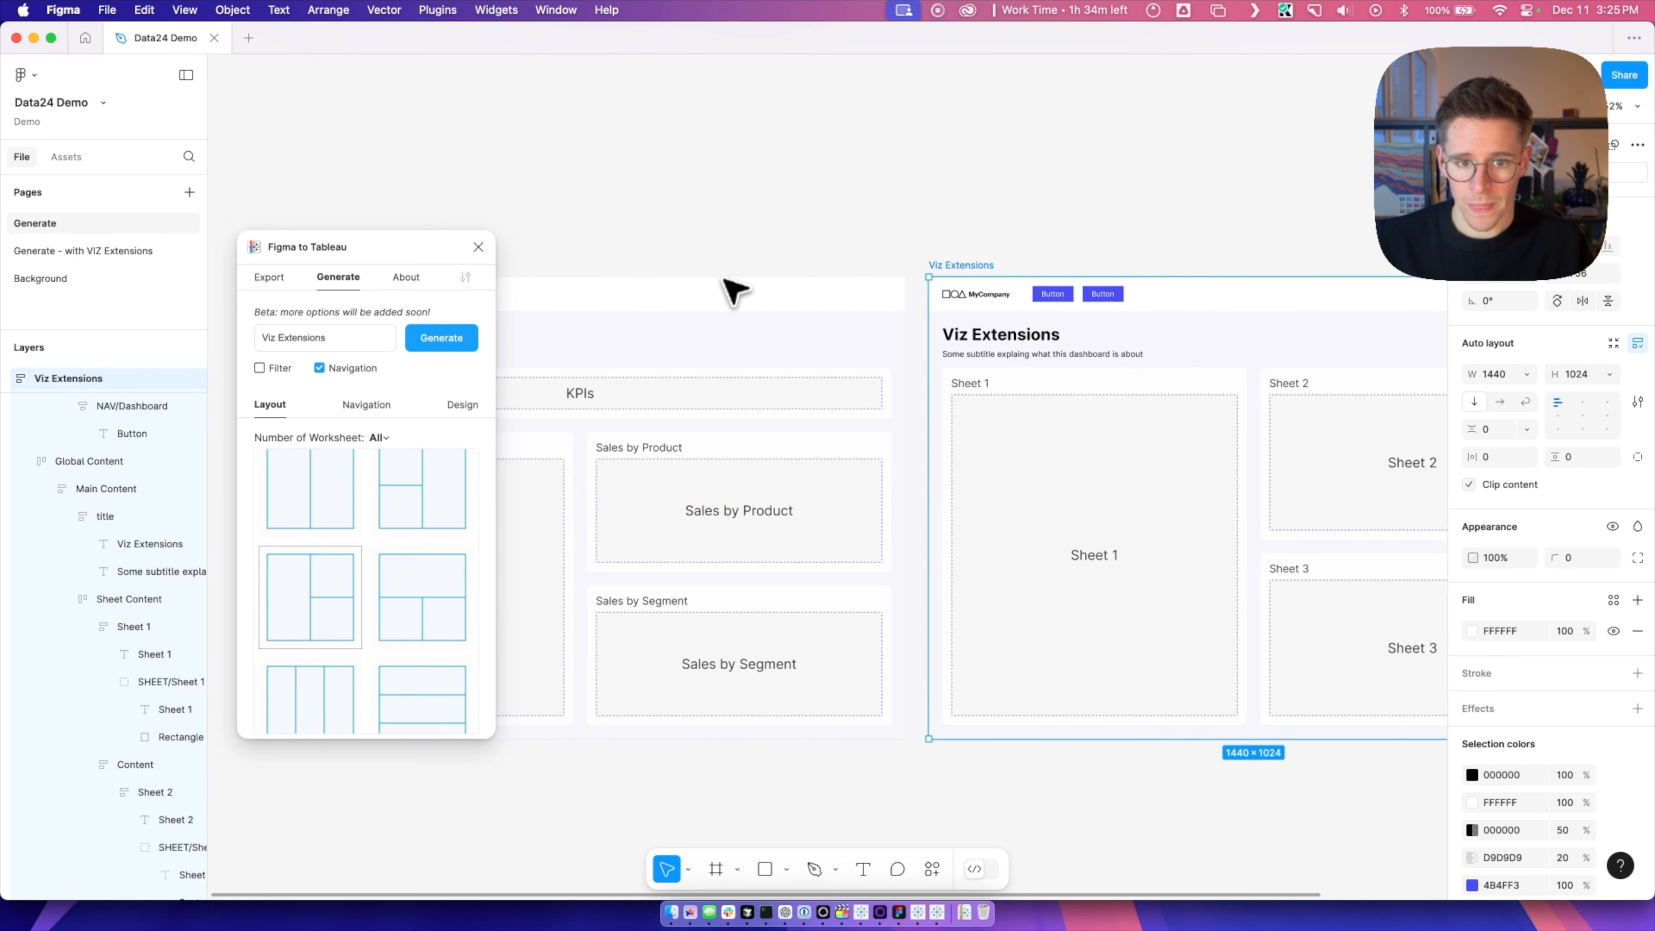
- Examine the first navigation button in the Sales frame's top bar and its layer
{"action": "scroll", "coordinate": [790, 303], "scroll_direction": "up", "scroll_amount": 5}
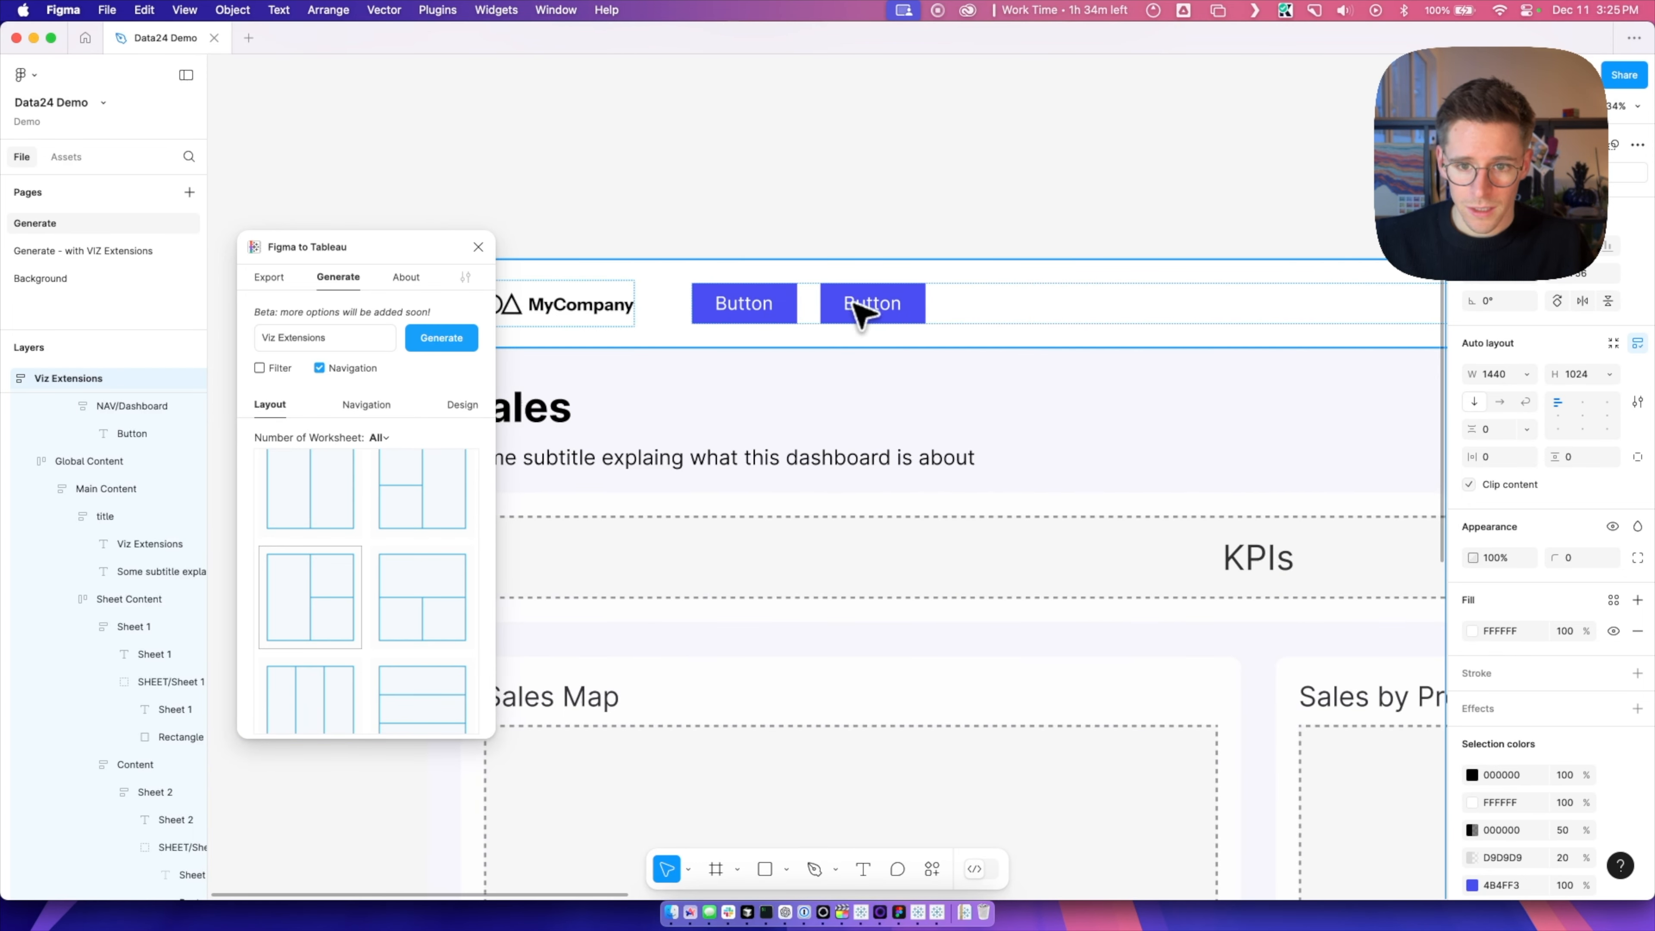
{"action": "left_click", "coordinate": [743, 316]}
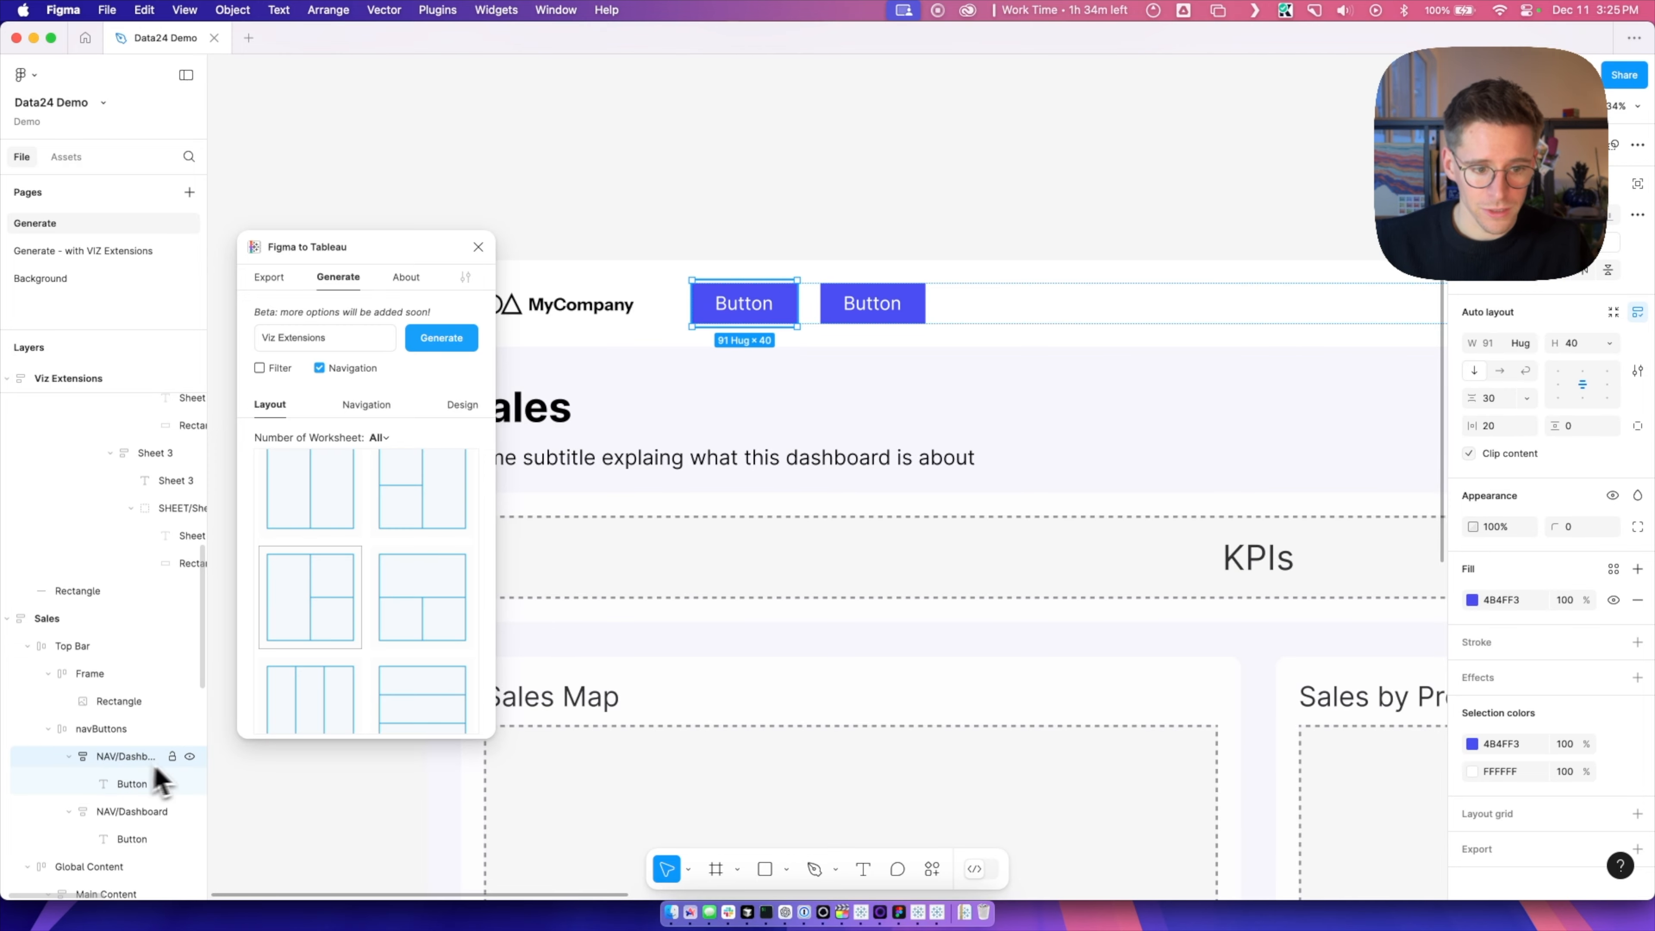
{"action": "scroll", "coordinate": [913, 326], "scroll_direction": "down", "scroll_amount": 5}
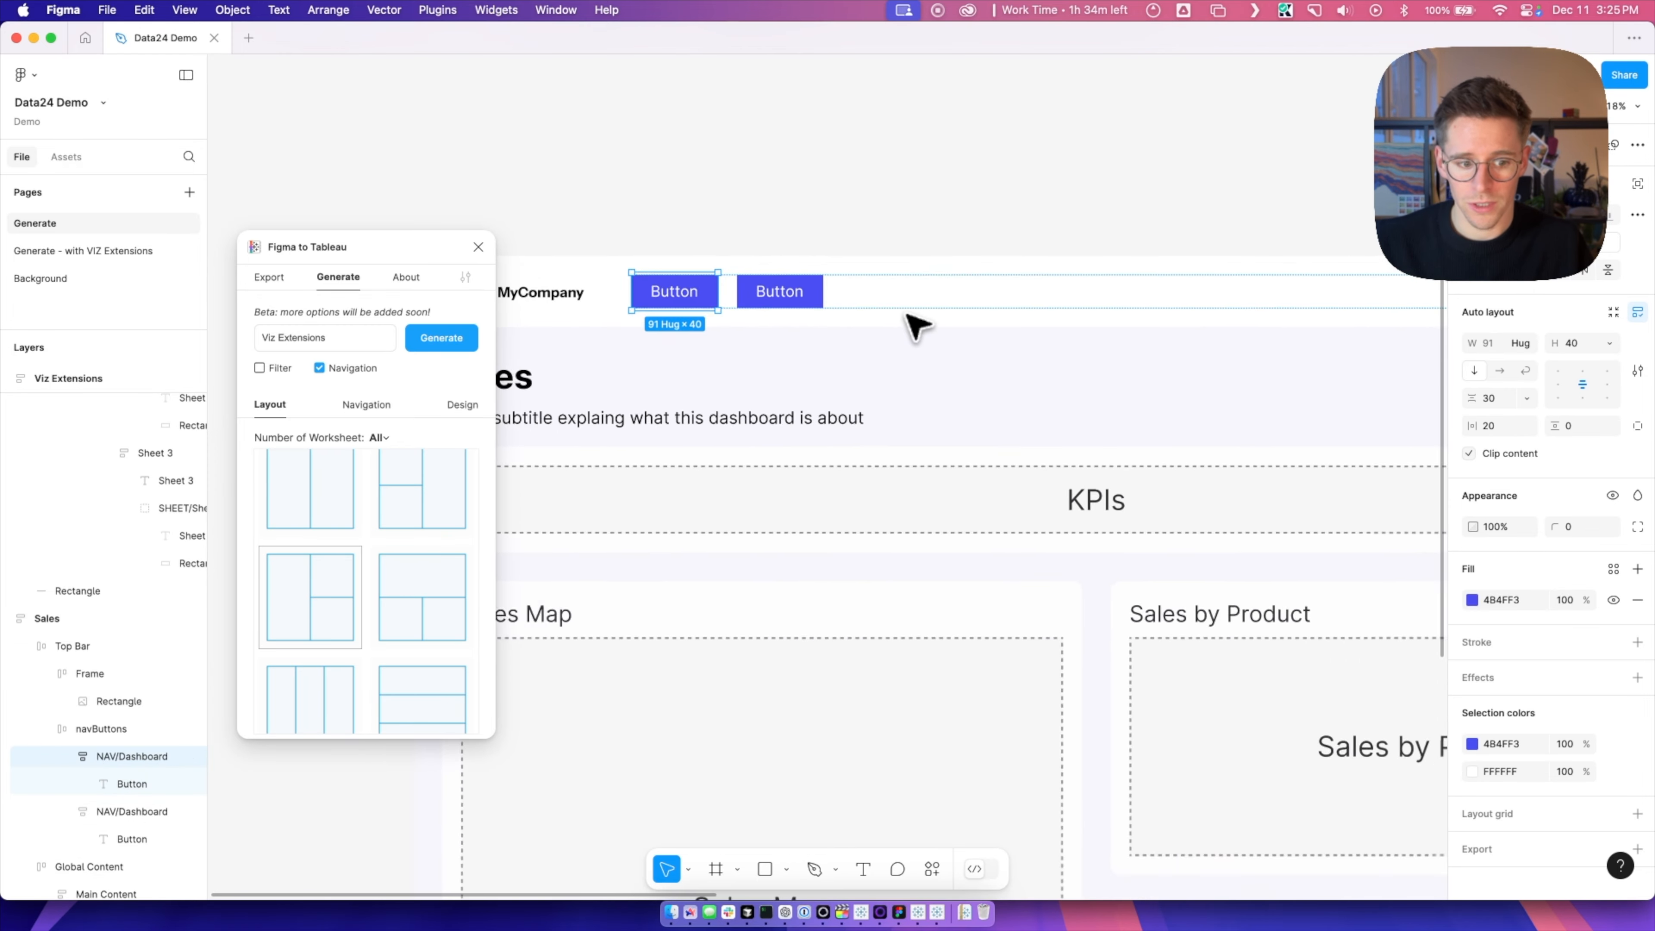
{"action": "scroll", "coordinate": [908, 316], "scroll_direction": "right", "scroll_amount": 4}
{"action": "scroll", "coordinate": [908, 315], "scroll_direction": "down", "scroll_amount": 5}
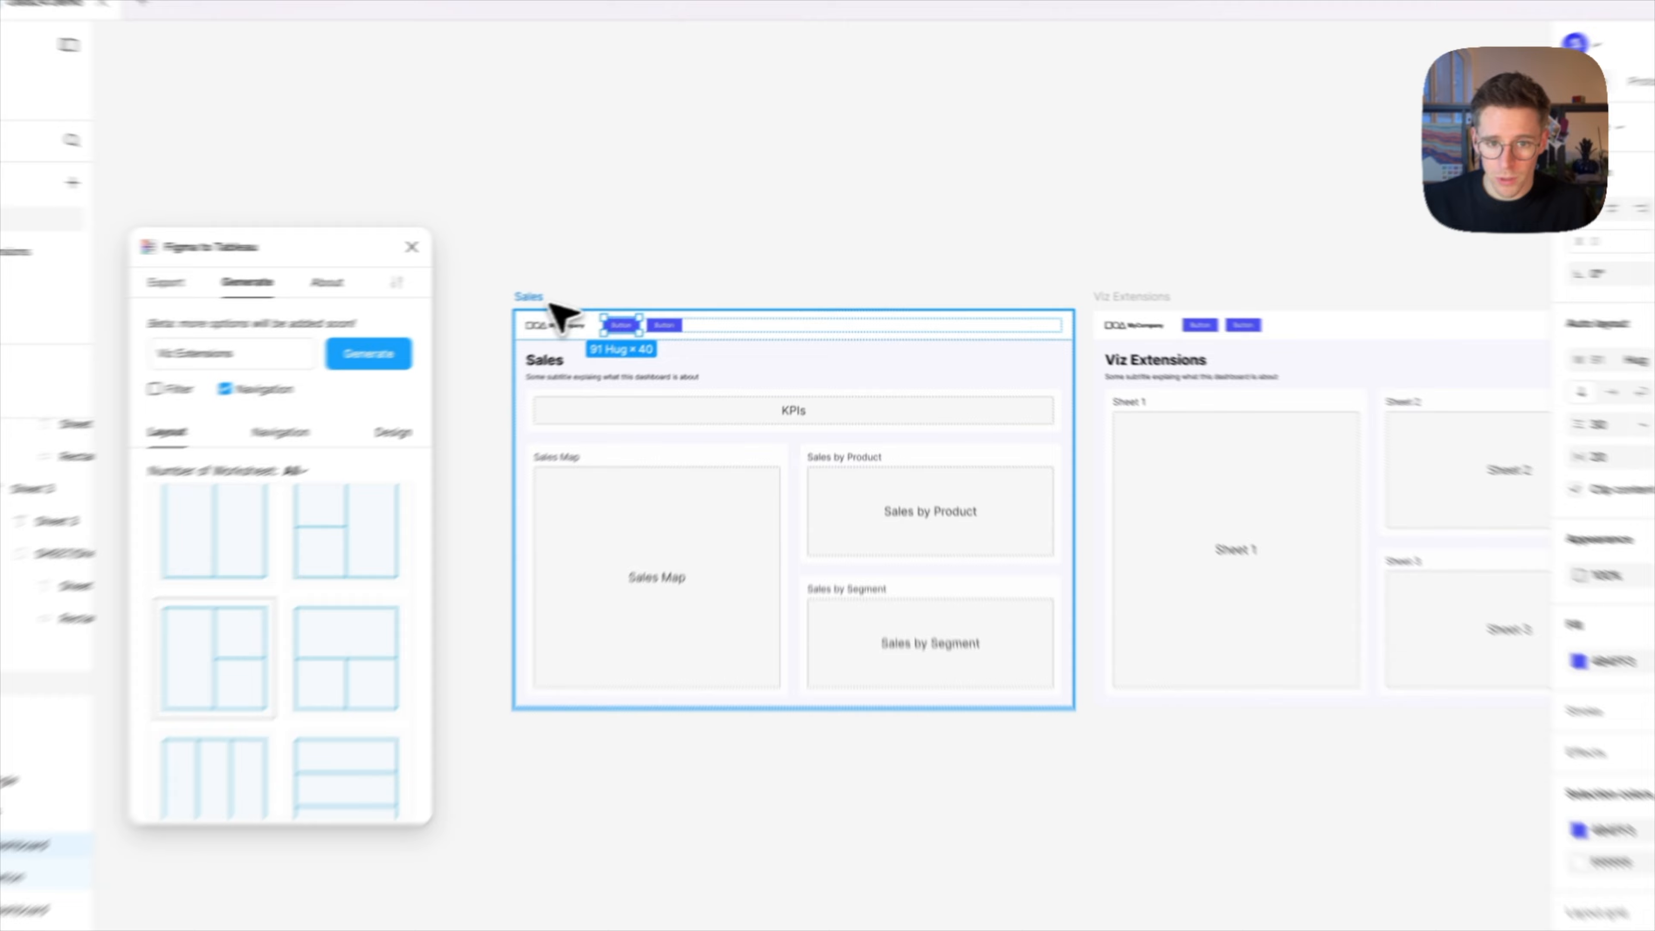
- Synchronize the navigation buttons of the Sales and Viz Extensions frames and check the button layers
{"action": "left_click", "coordinate": [581, 290]}
{"action": "left_click", "coordinate": [1216, 310], "text": "shift"}
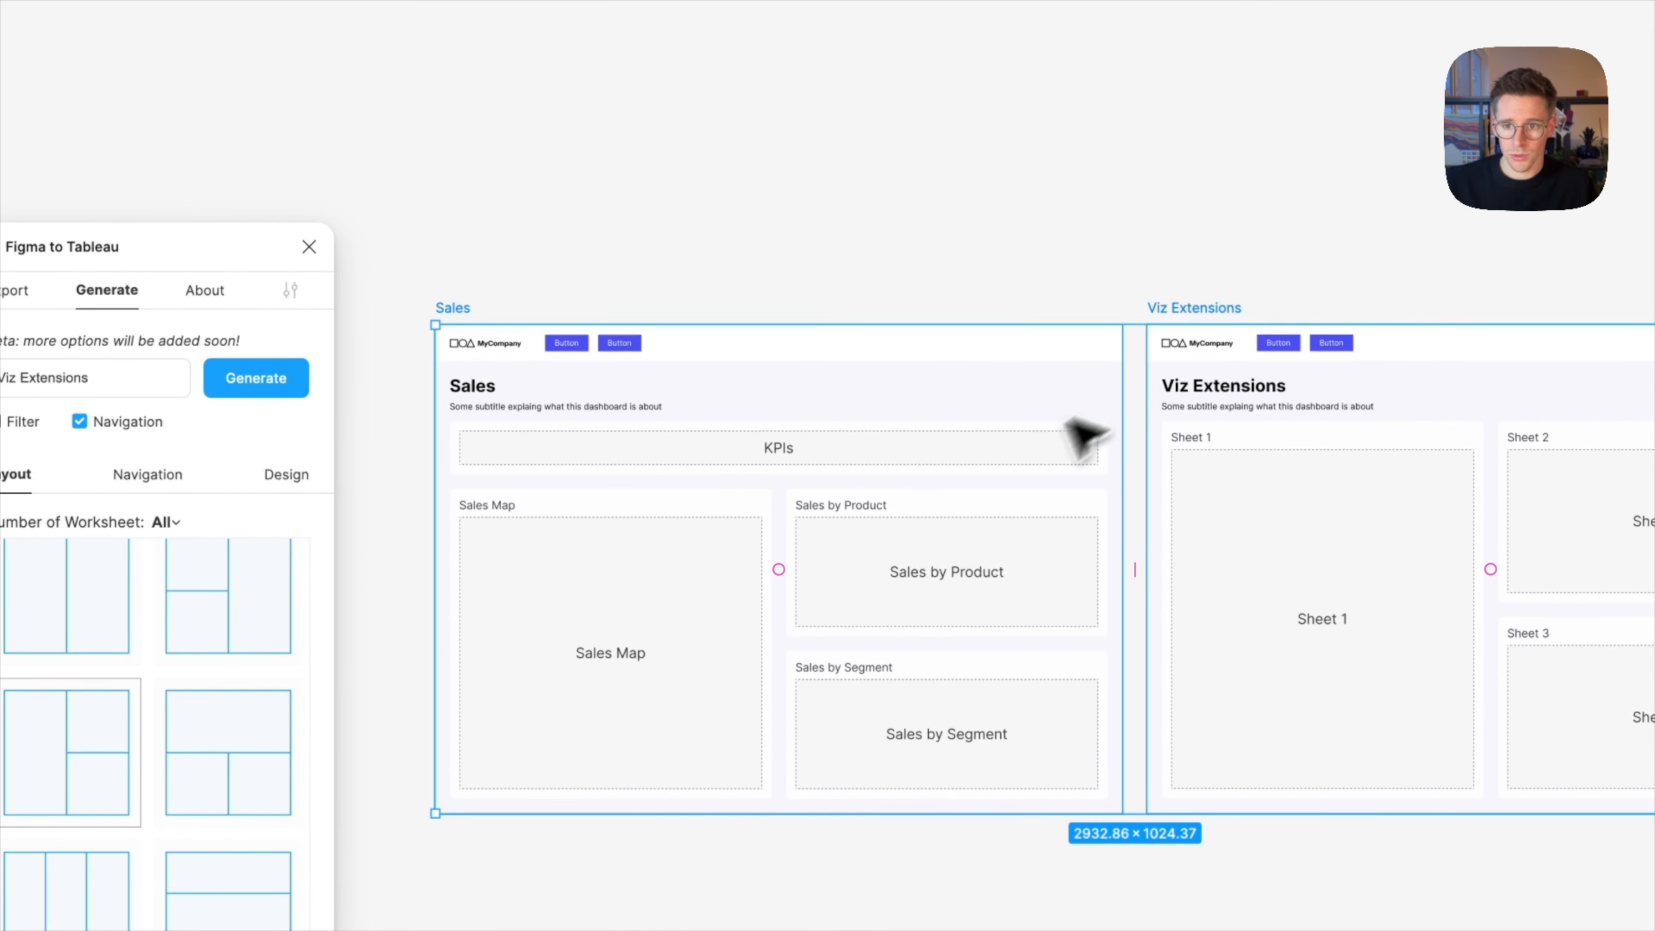
{"action": "left_click", "coordinate": [147, 475]}
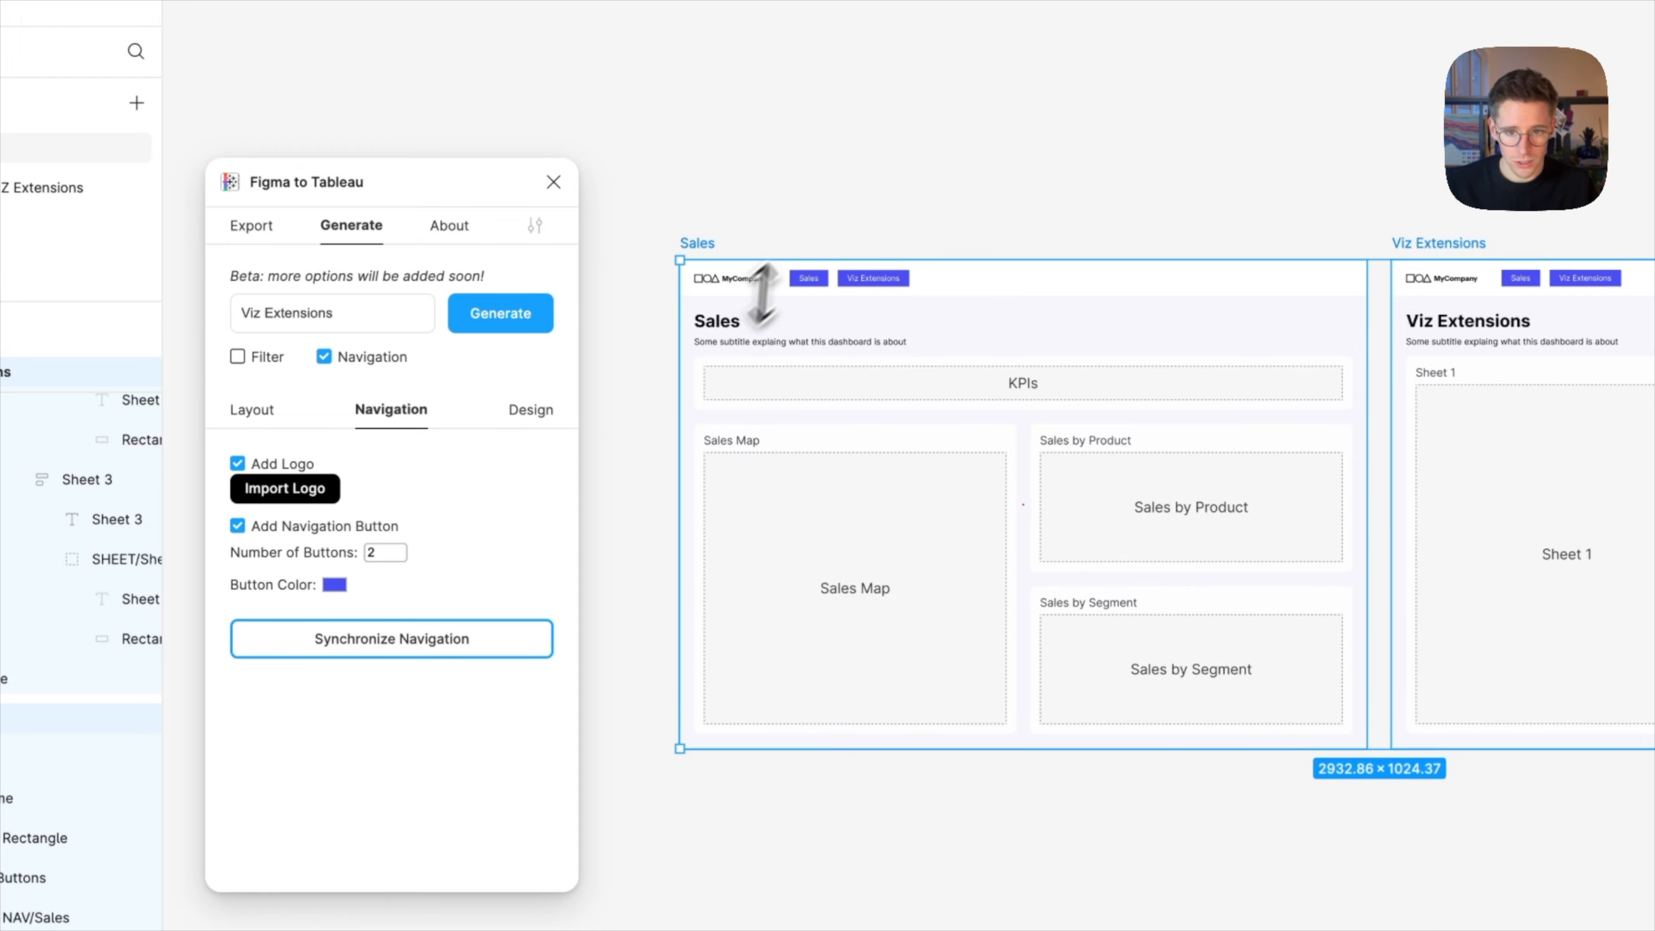
{"action": "scroll", "coordinate": [818, 256], "scroll_direction": "up", "scroll_amount": 5}
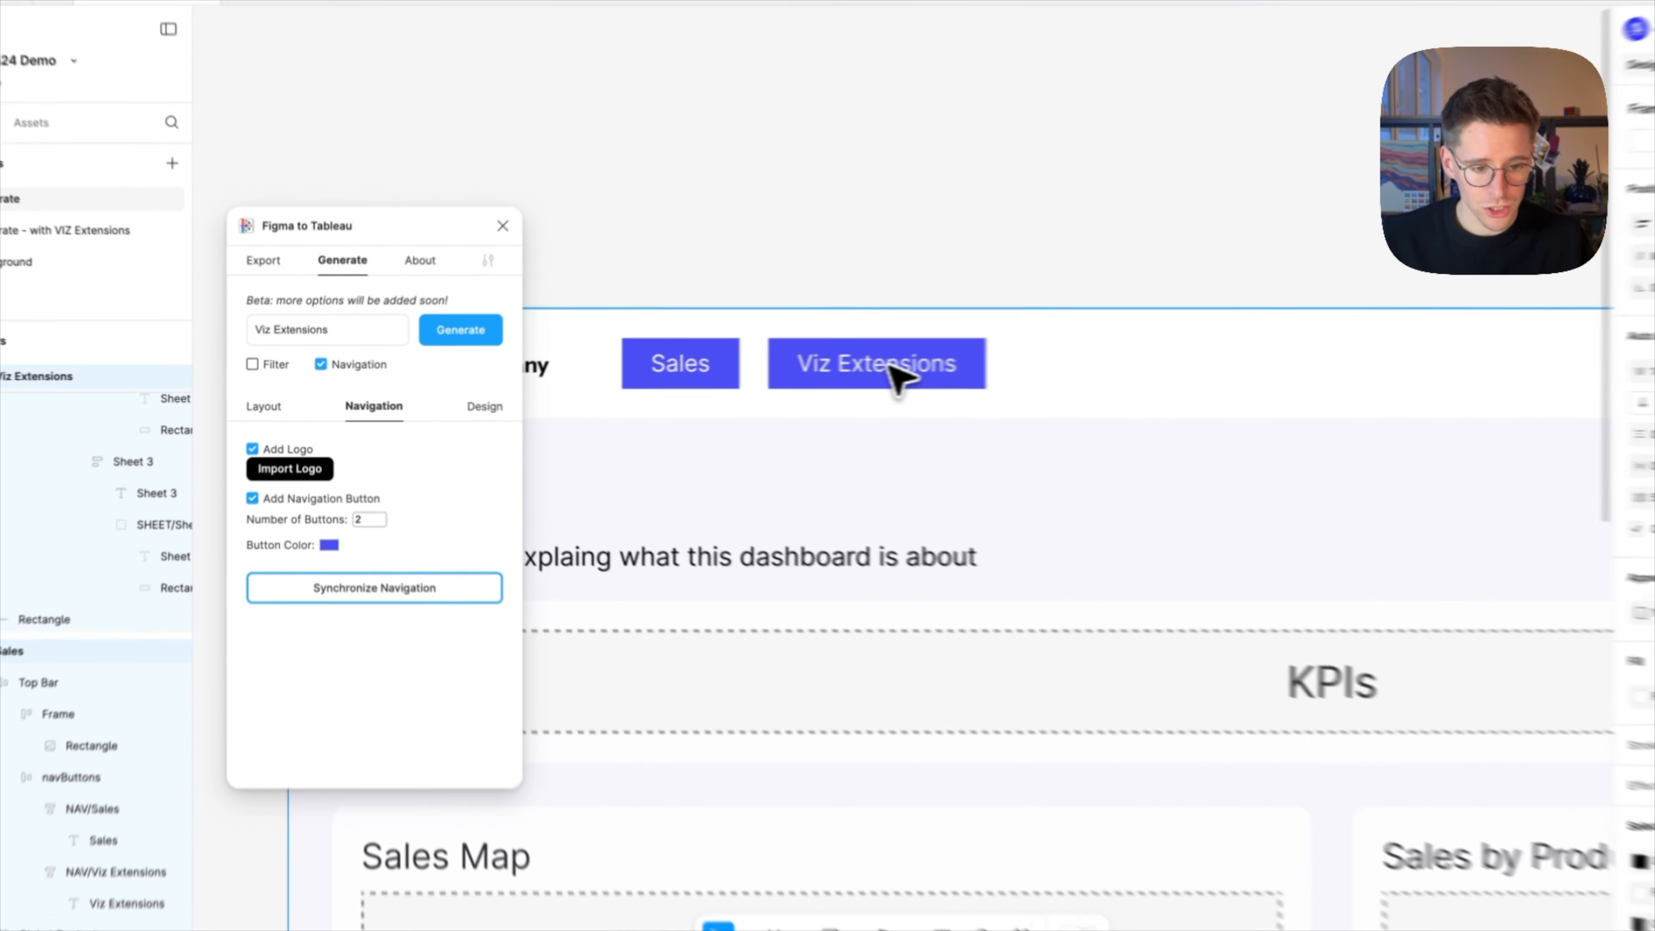
{"action": "left_click", "coordinate": [127, 786]}
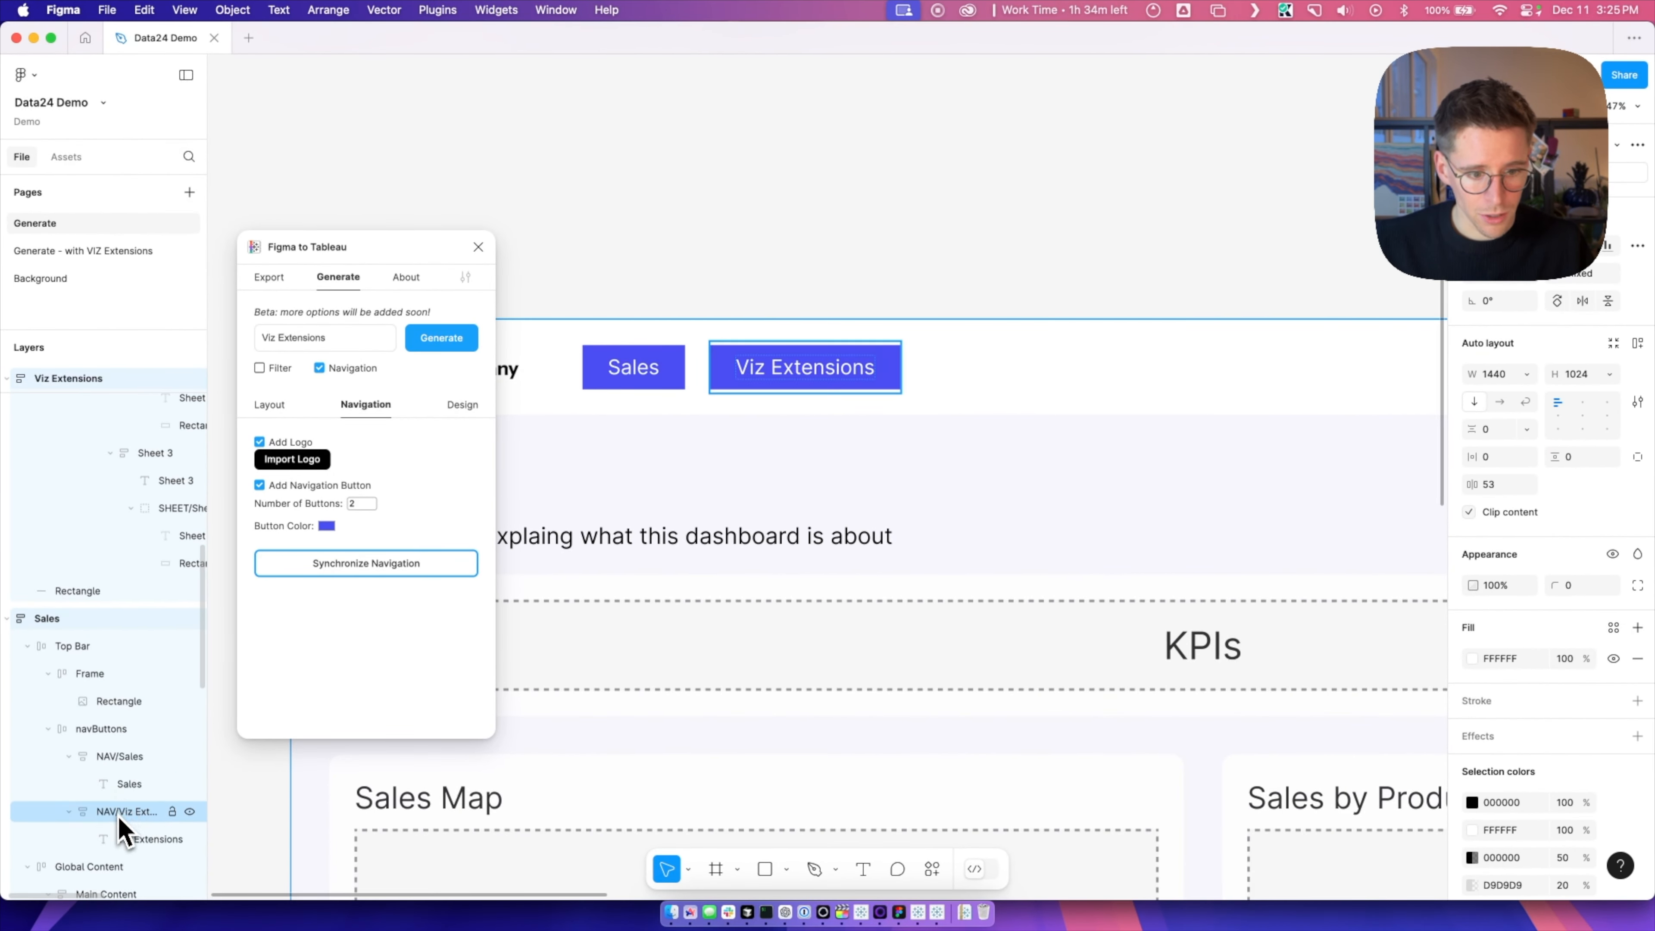
- In the Viz Extensions frame, link Sheet 1 to the VE - Sales by Region worksheet and Sheet 2 to VE - Profit Ratio
{"action": "scroll", "coordinate": [783, 300], "scroll_direction": "down", "scroll_amount": 5}
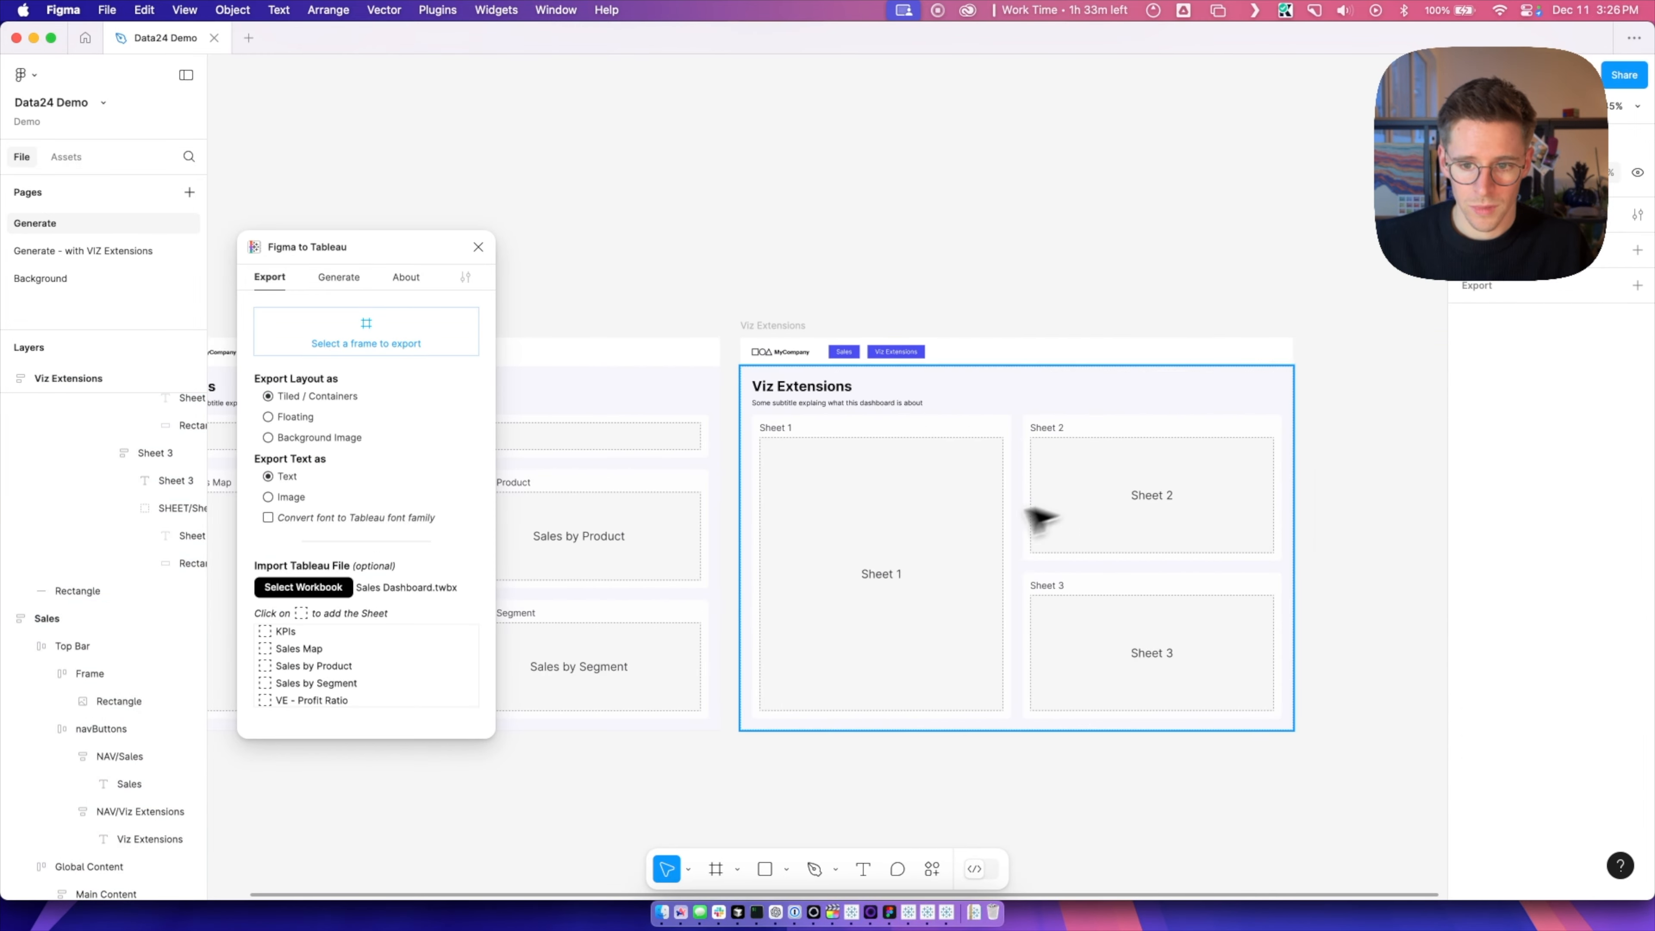
{"action": "left_click", "coordinate": [877, 541]}
{"action": "scroll", "coordinate": [878, 541], "scroll_direction": "down", "scroll_amount": 2}
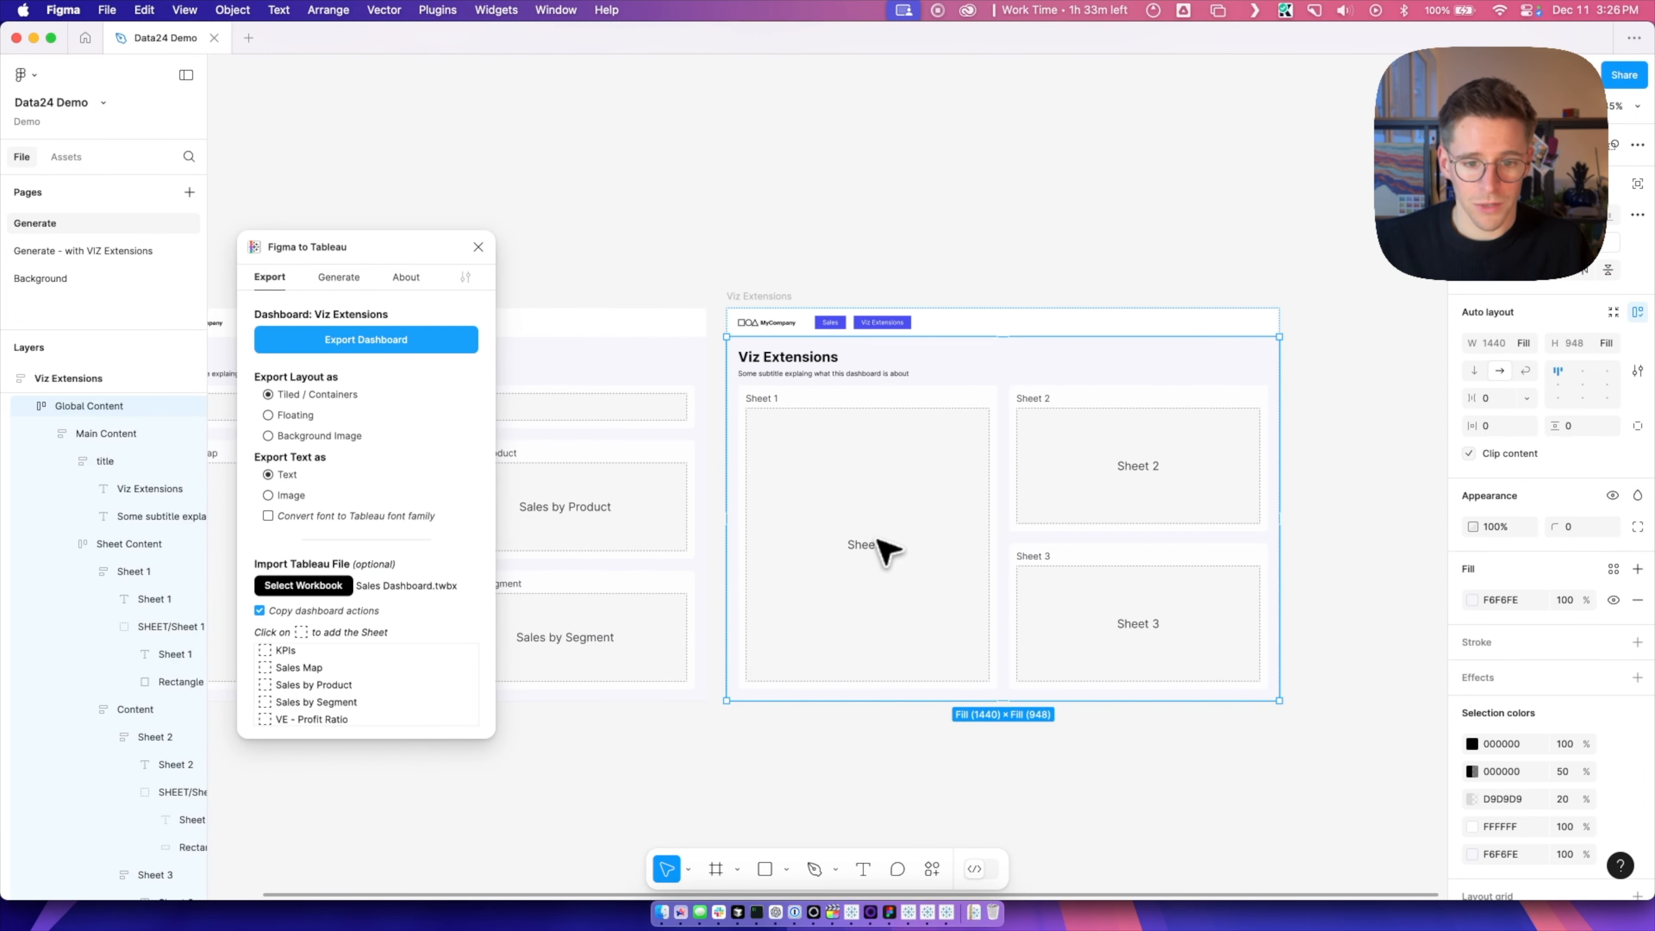
{"action": "double_click", "coordinate": [826, 533]}
{"action": "double_click", "coordinate": [826, 533]}
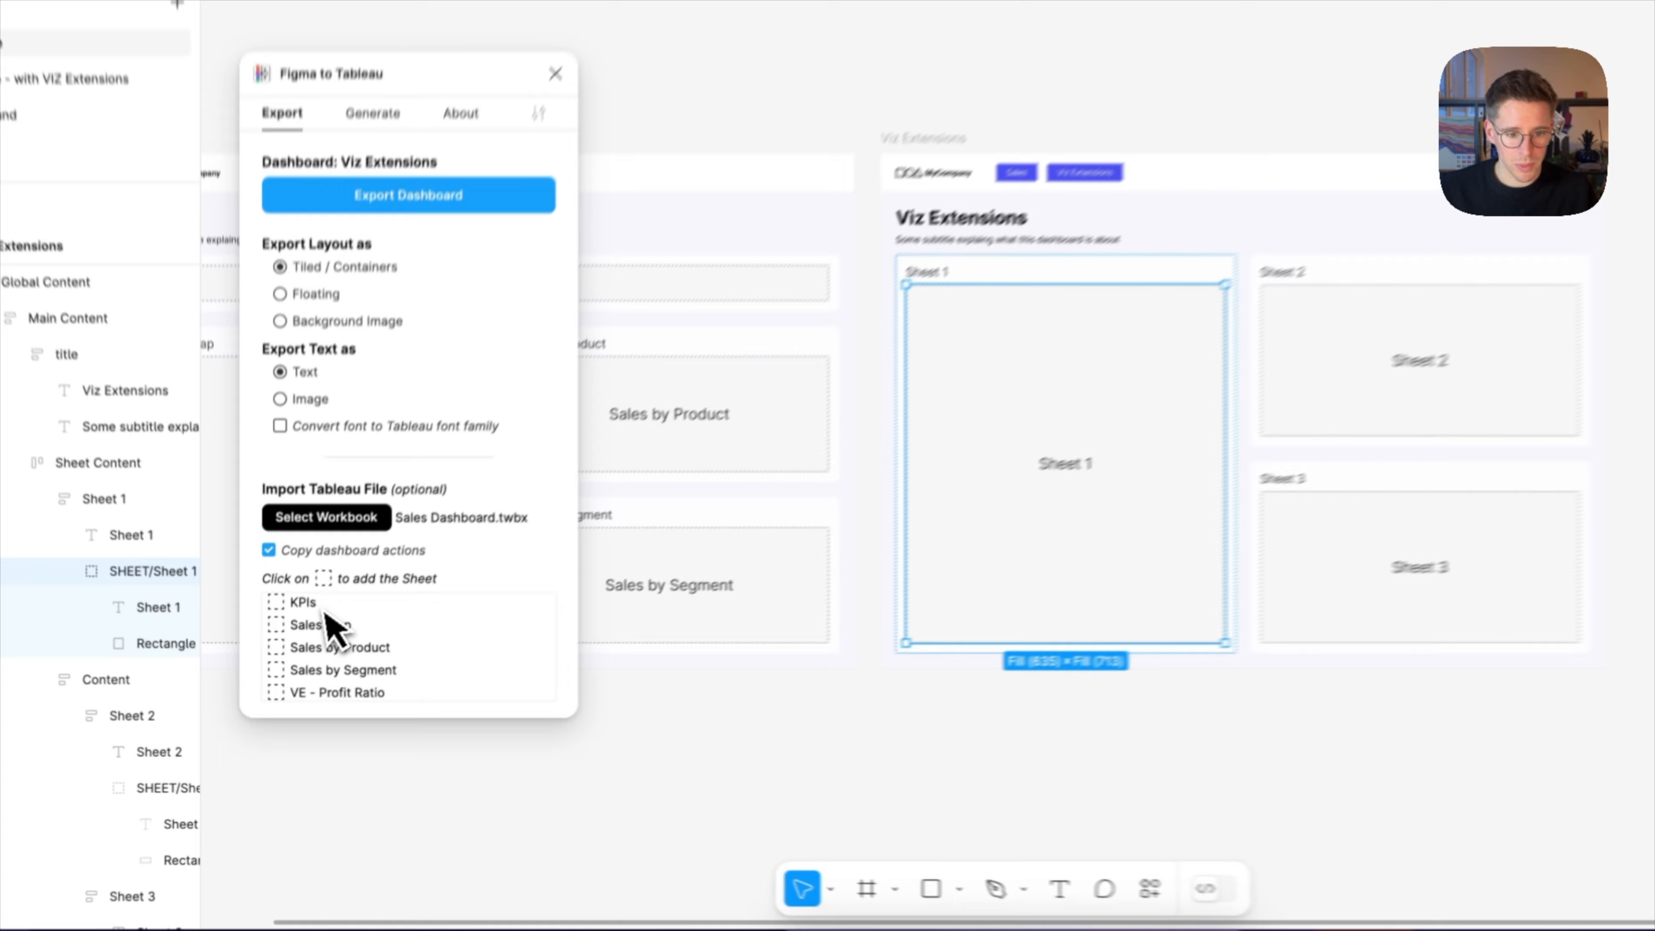
{"action": "scroll", "coordinate": [287, 659], "scroll_direction": "down", "scroll_amount": 2}
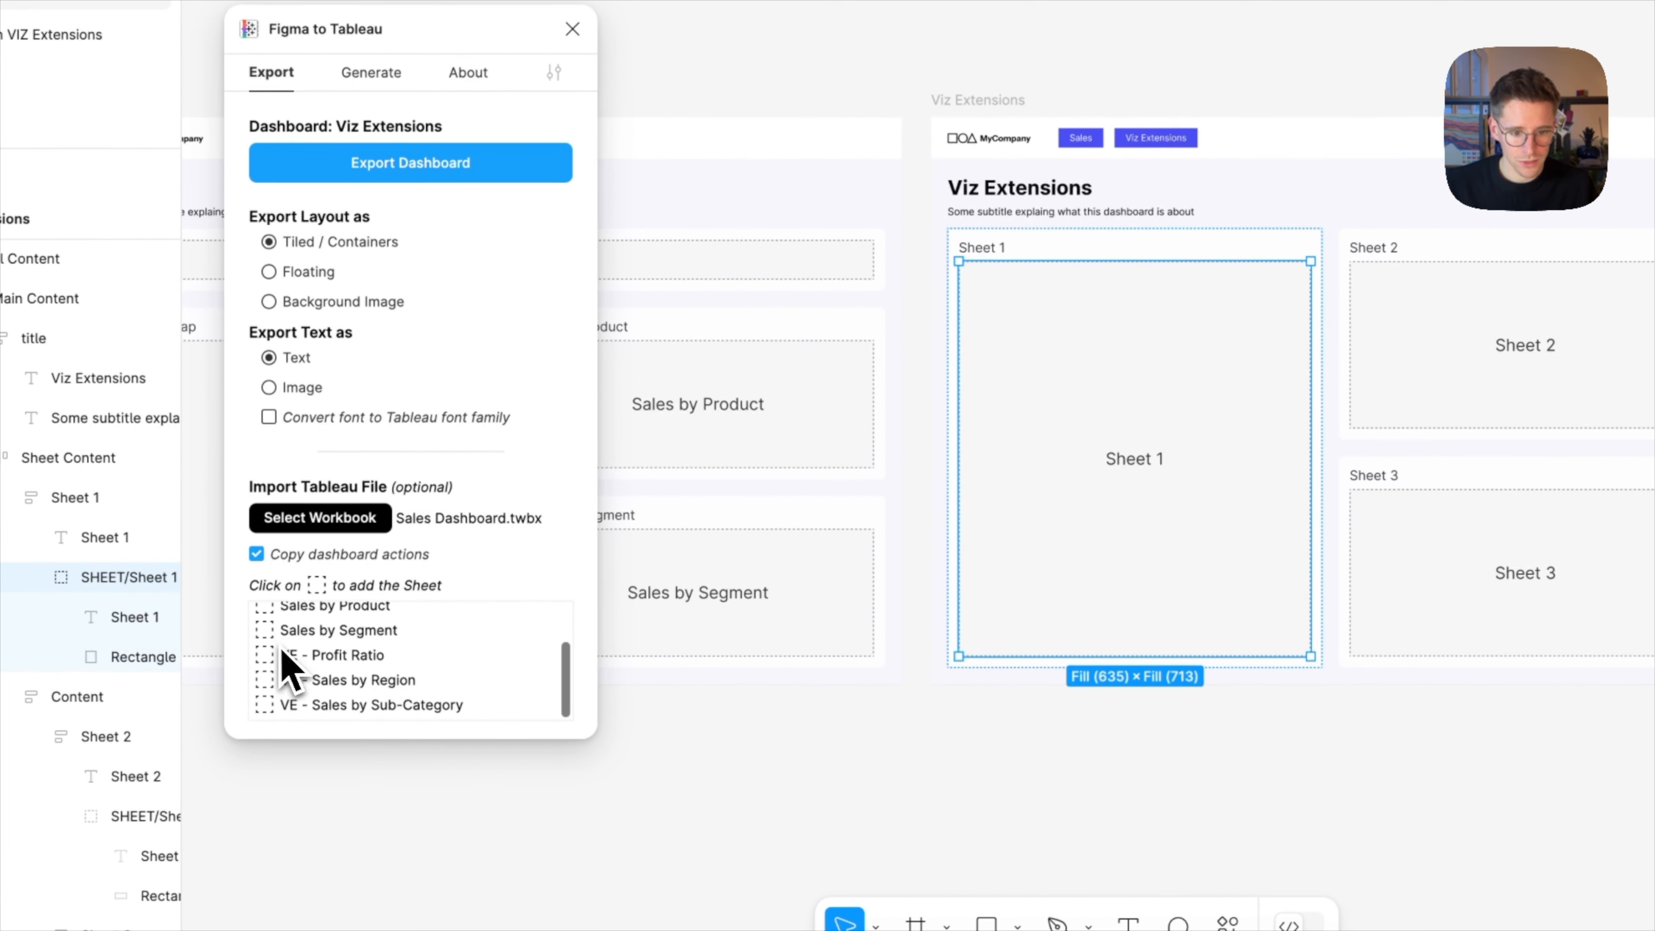
{"action": "left_click", "coordinate": [266, 680]}
{"action": "double_click", "coordinate": [1488, 358]}
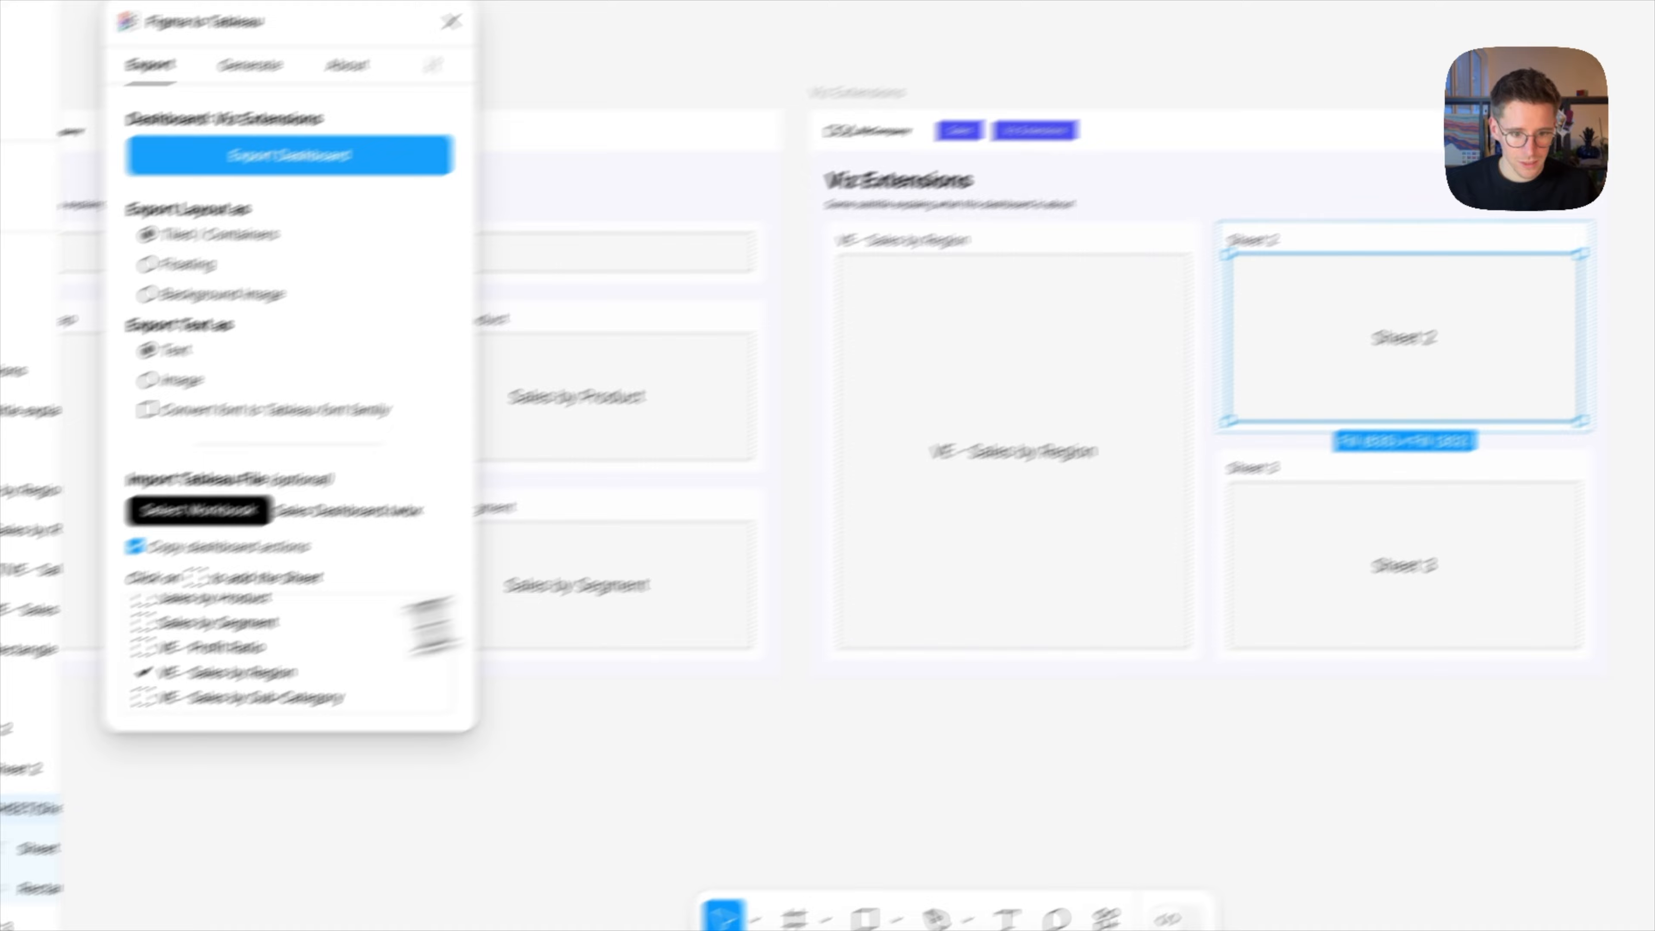
{"action": "left_click", "coordinate": [145, 648]}
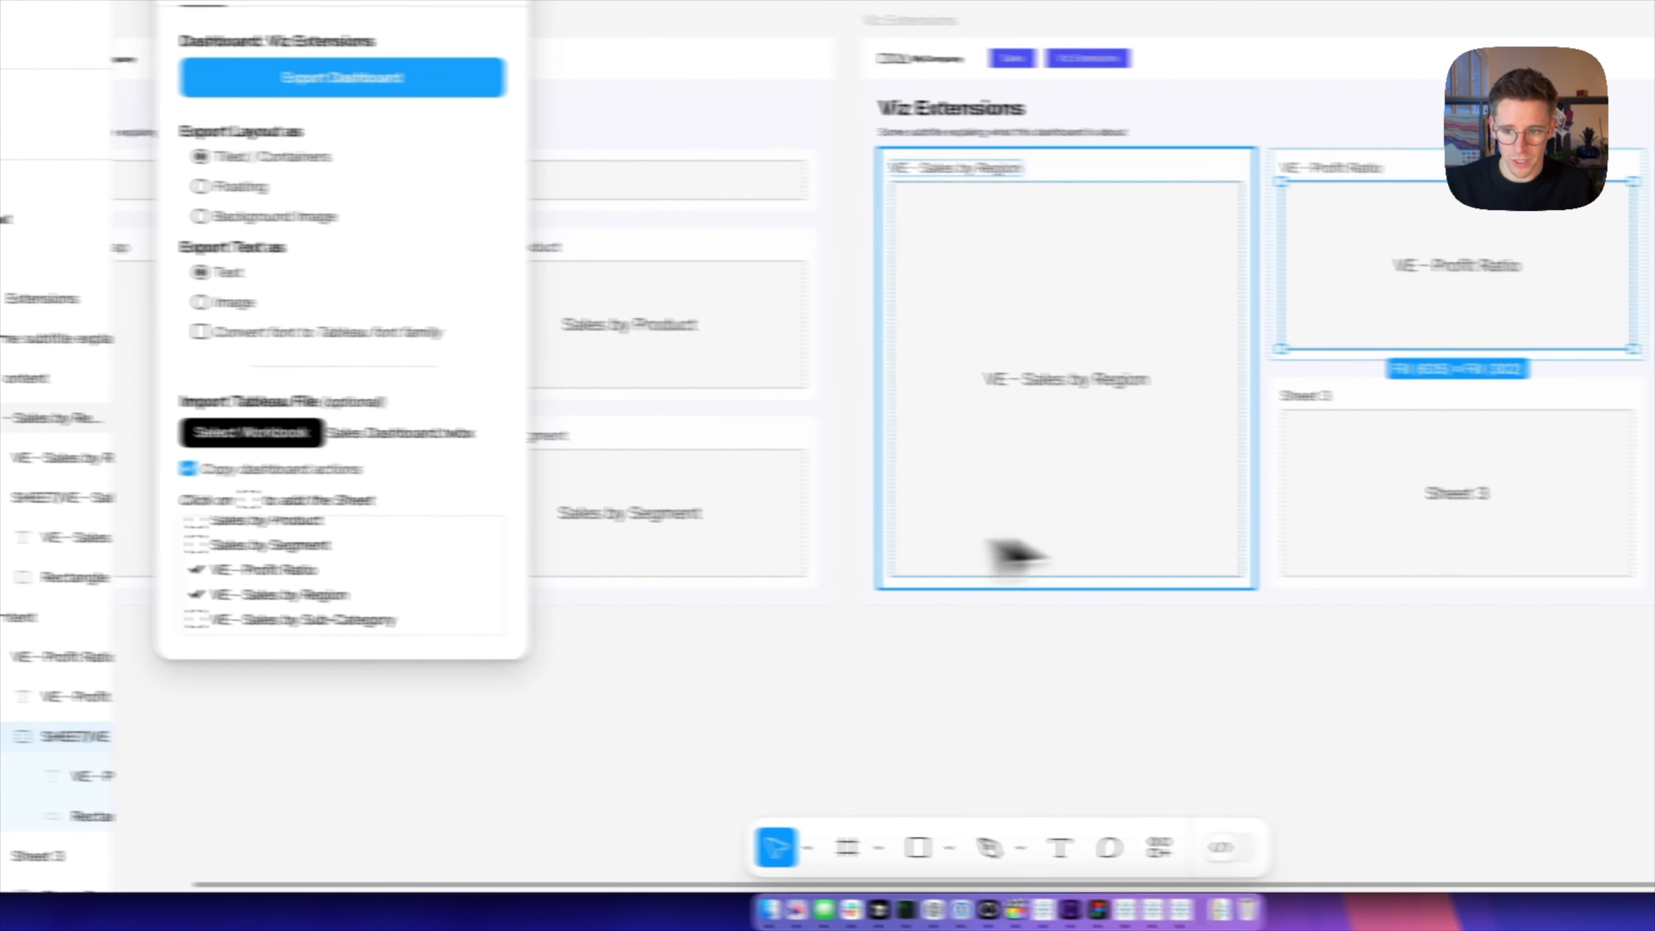
- Link Sheet 3 of the Viz Extensions frame to the VE - Sales by Sub-Category worksheet
{"action": "double_click", "coordinate": [1333, 504]}
{"action": "double_click", "coordinate": [1337, 503]}
{"action": "key", "text": "Escape"}
{"action": "left_click", "coordinate": [1338, 504]}
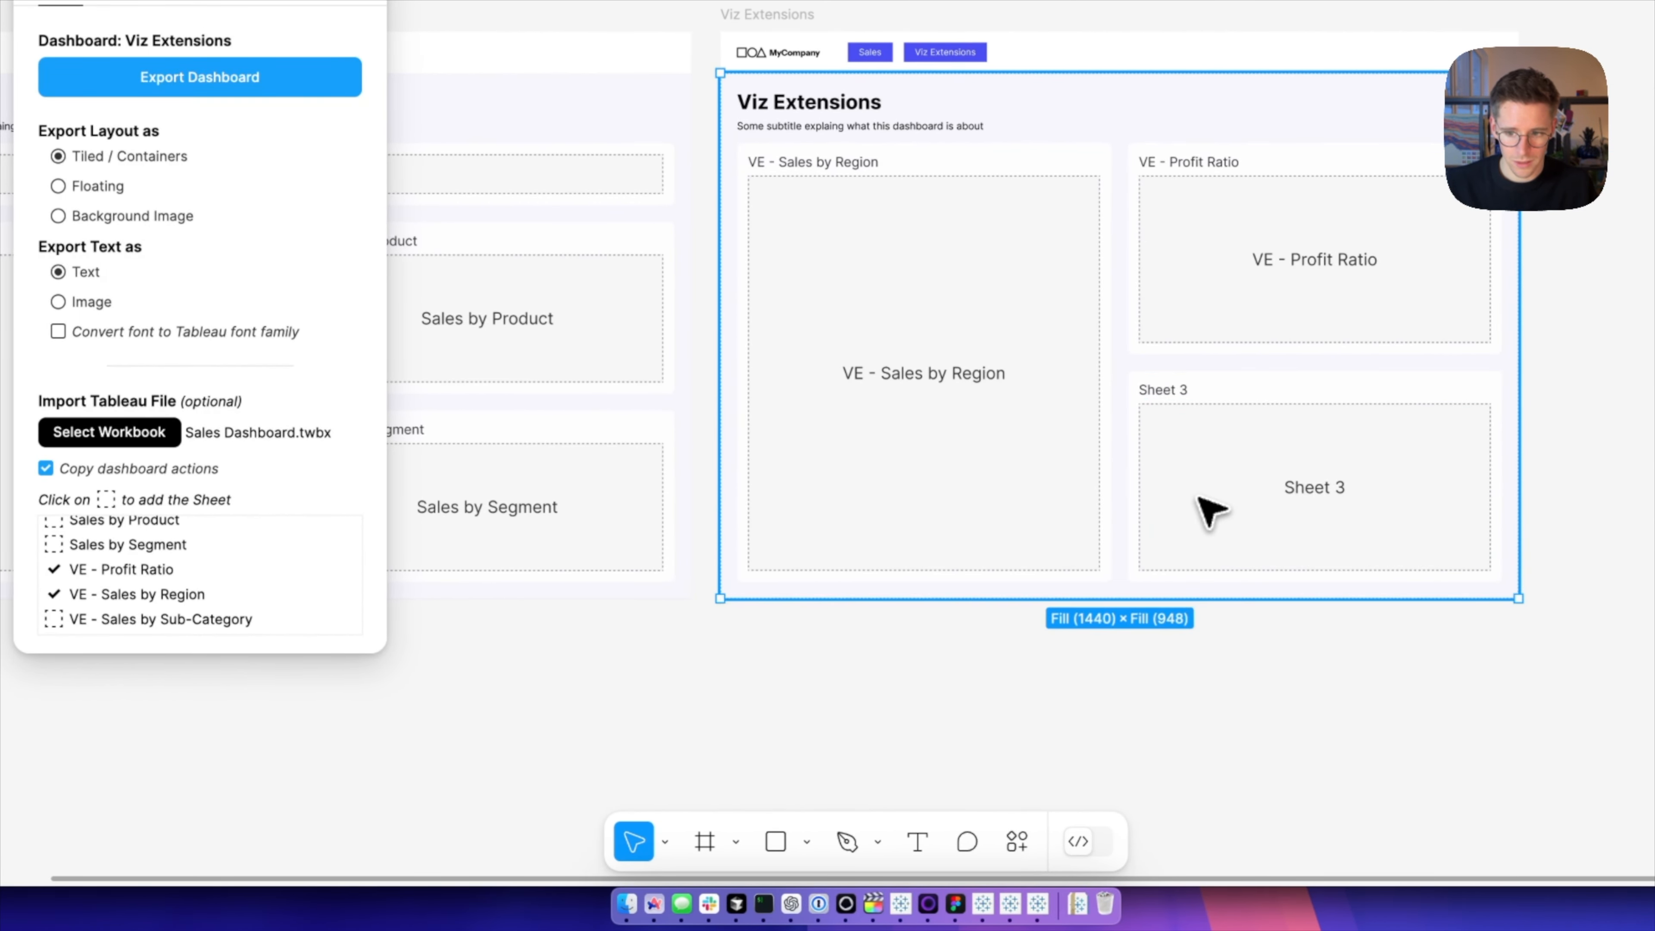
{"action": "left_click", "coordinate": [1200, 499]}
{"action": "double_click", "coordinate": [1199, 497]}
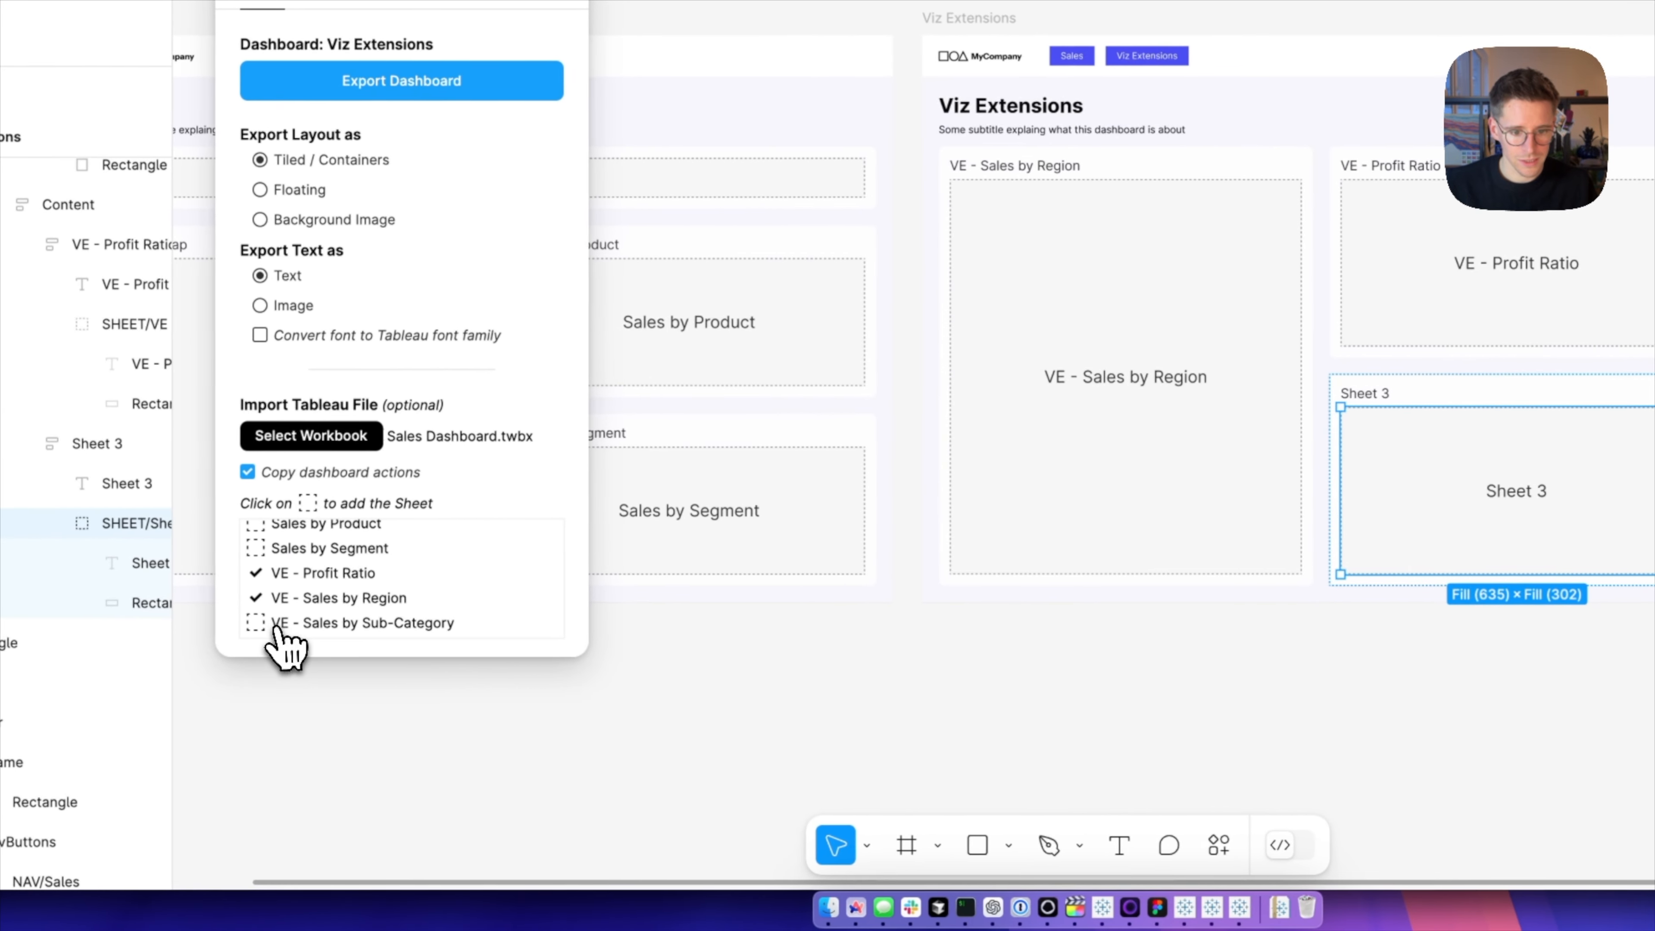
{"action": "left_click", "coordinate": [277, 623]}
- Shrink the VE - Profit Ratio container to a height of about 288 above the VE - Sales by Sub-Category container
{"action": "left_click", "coordinate": [1422, 368]}
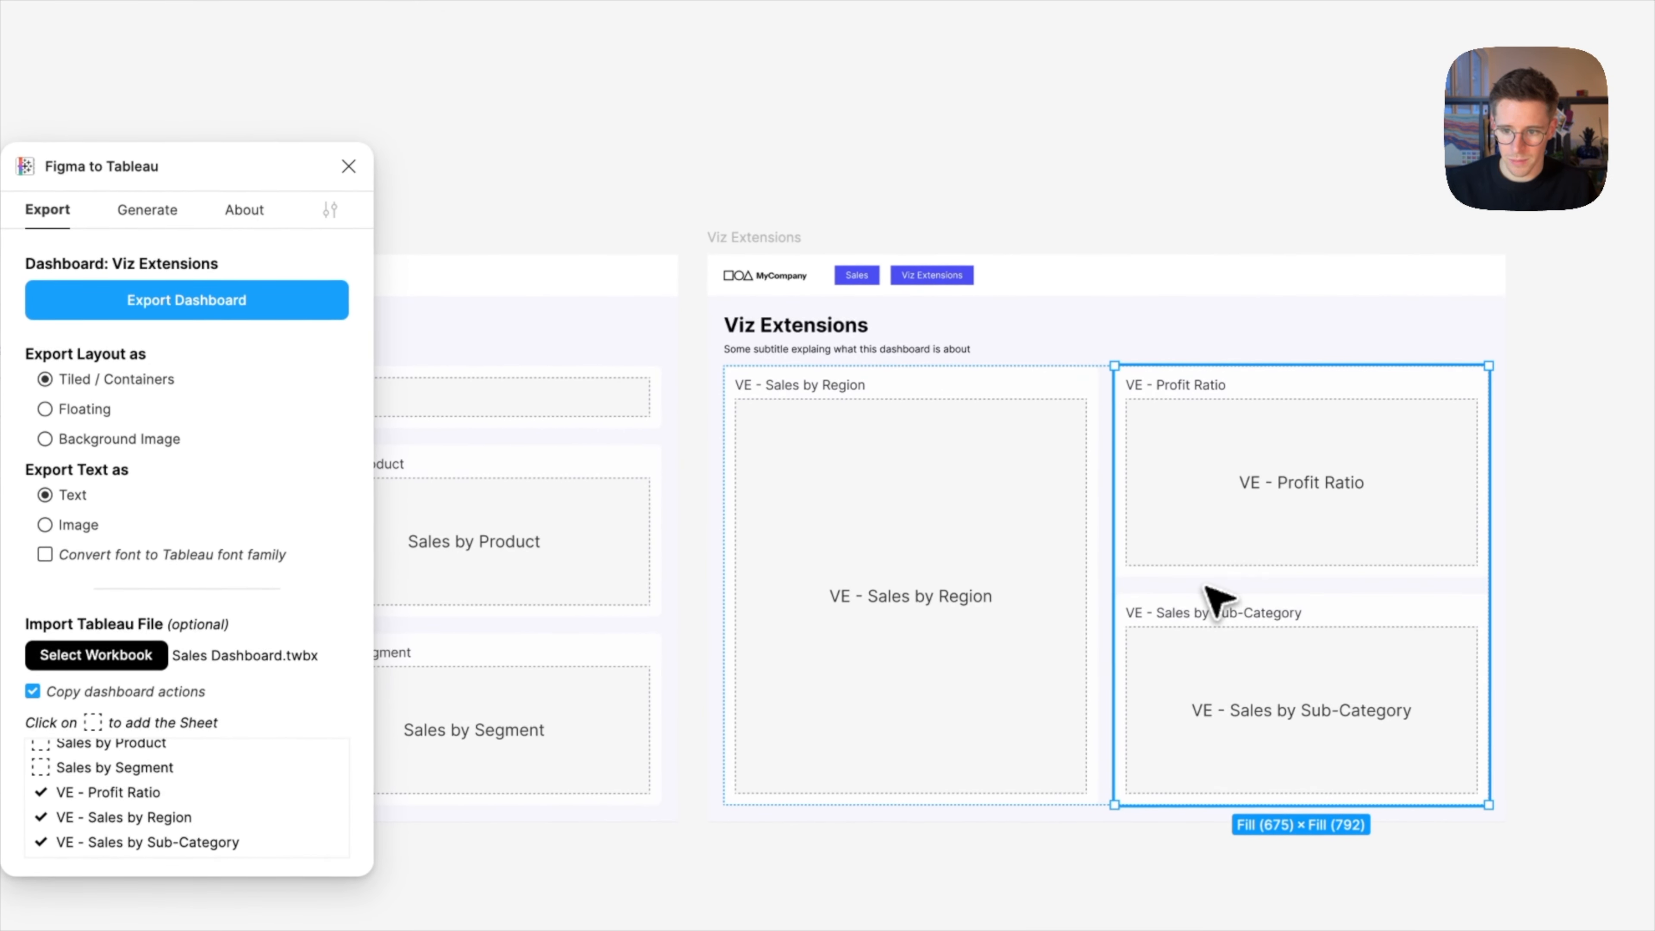
{"action": "double_click", "coordinate": [1205, 530]}
{"action": "left_click_drag", "start_coordinate": [1211, 580], "coordinate": [1213, 525]}
{"action": "scroll", "coordinate": [469, 436], "scroll_direction": "left", "scroll_amount": 5}
{"action": "scroll", "coordinate": [462, 436], "scroll_direction": "down", "scroll_amount": 5}
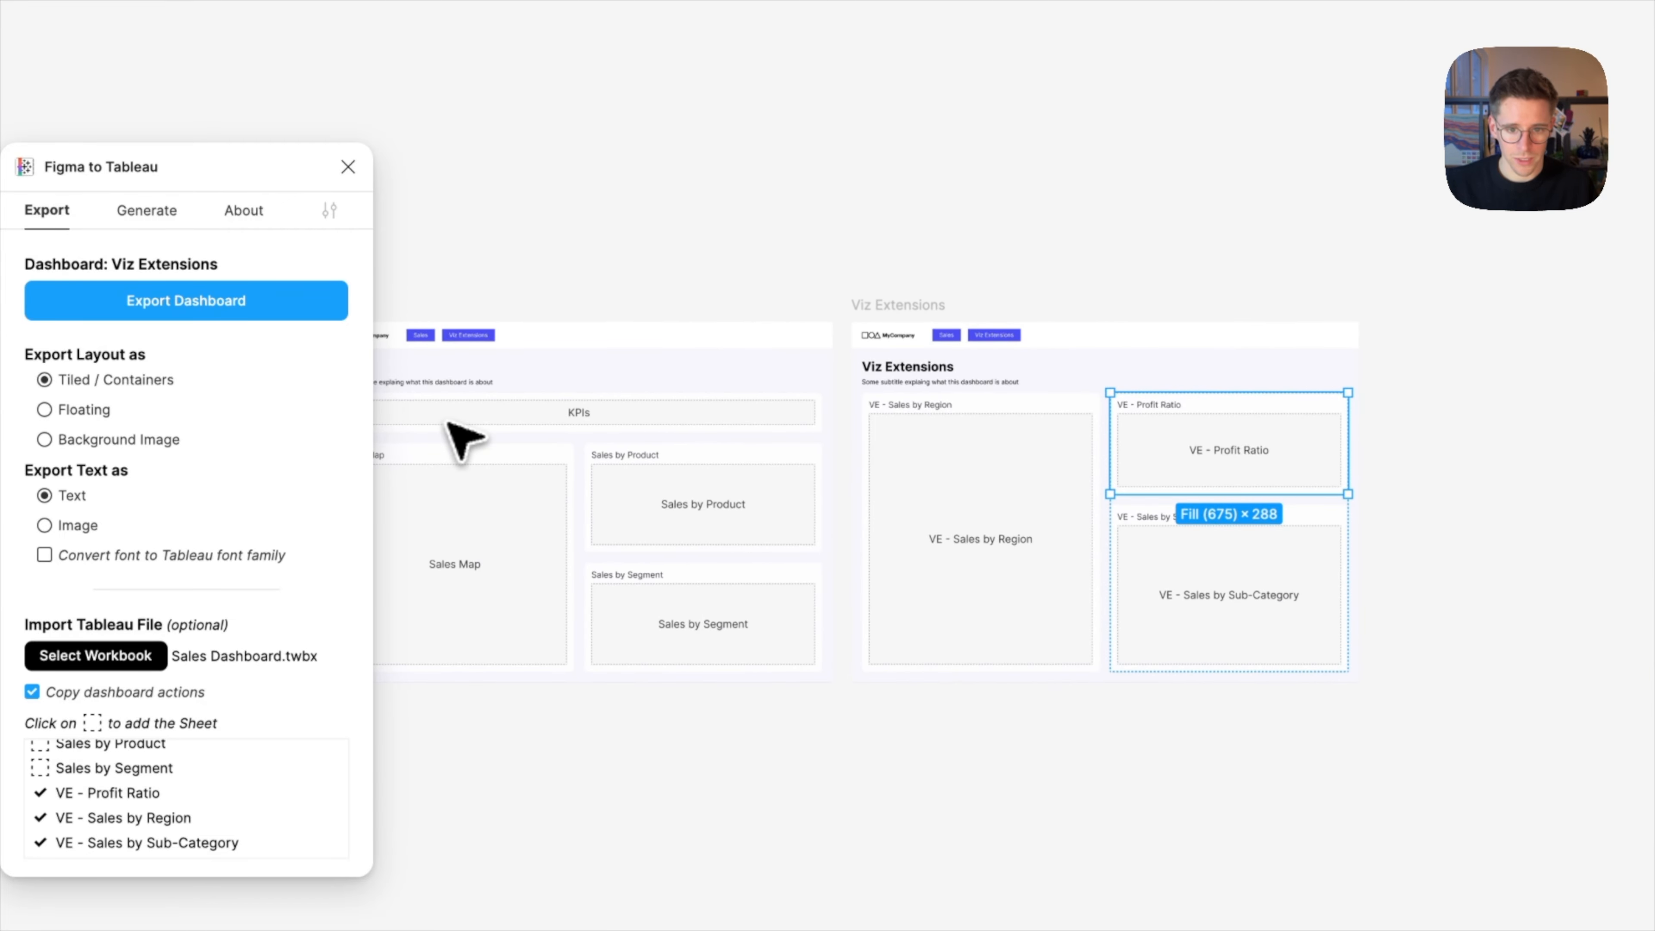
- Export the Sales and Viz Extensions frames together as Sales Dashboard_FtoT.twbx in Downloads, replacing the existing file
{"action": "left_click", "coordinate": [546, 316]}
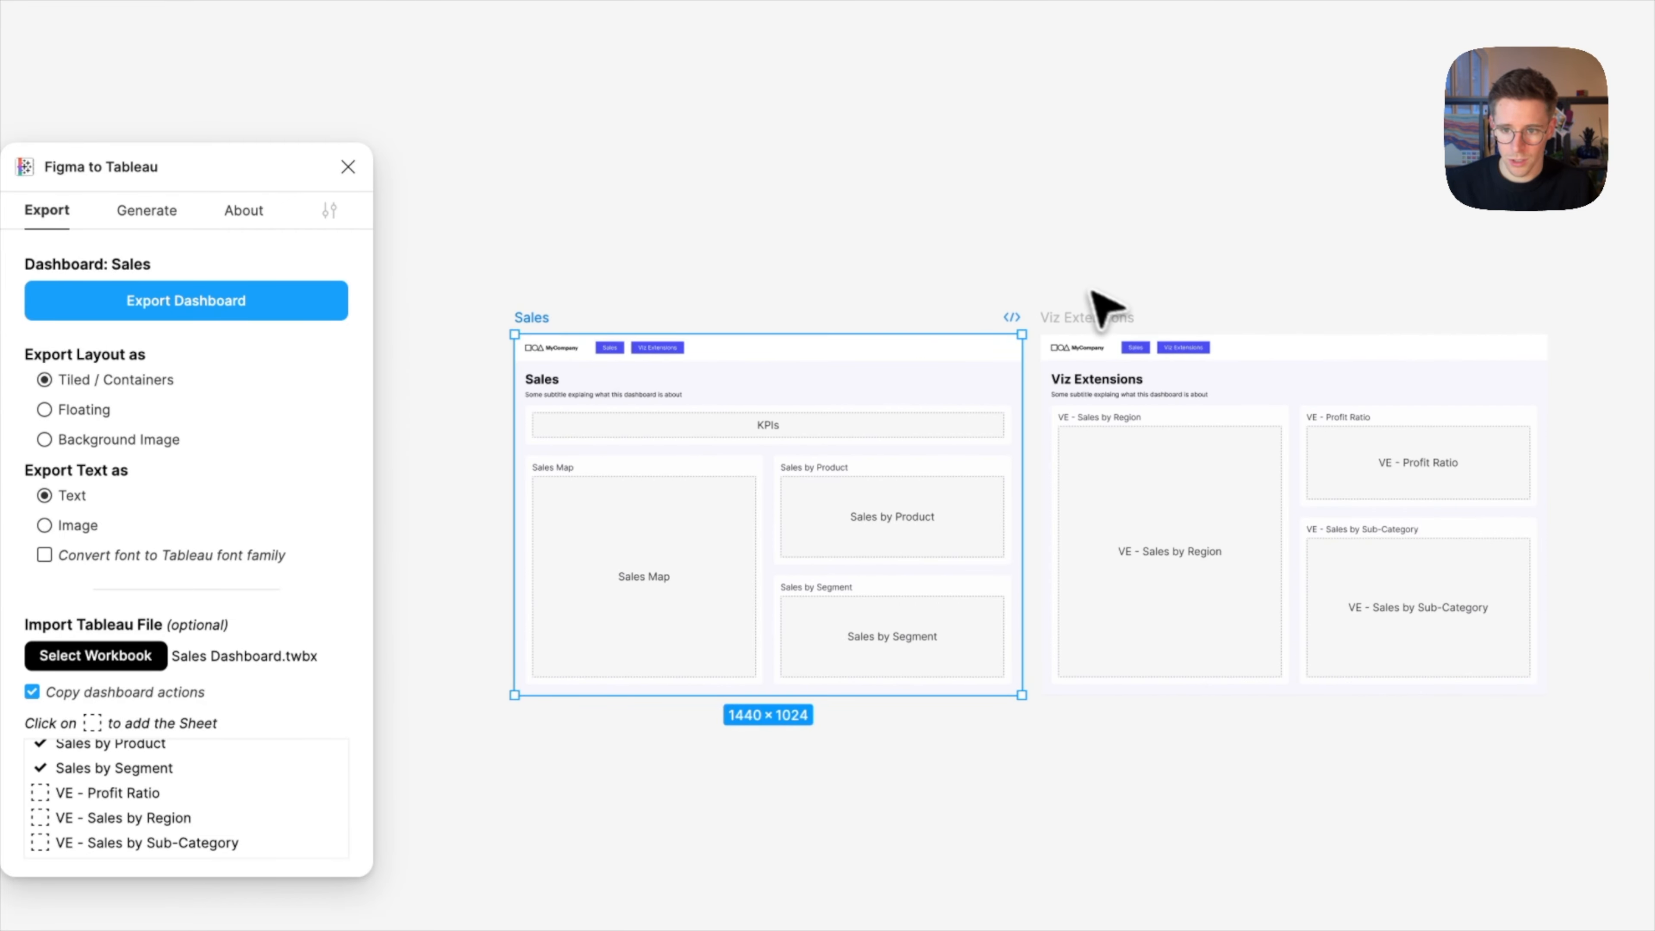
{"action": "left_click", "coordinate": [1088, 317], "text": "shift"}
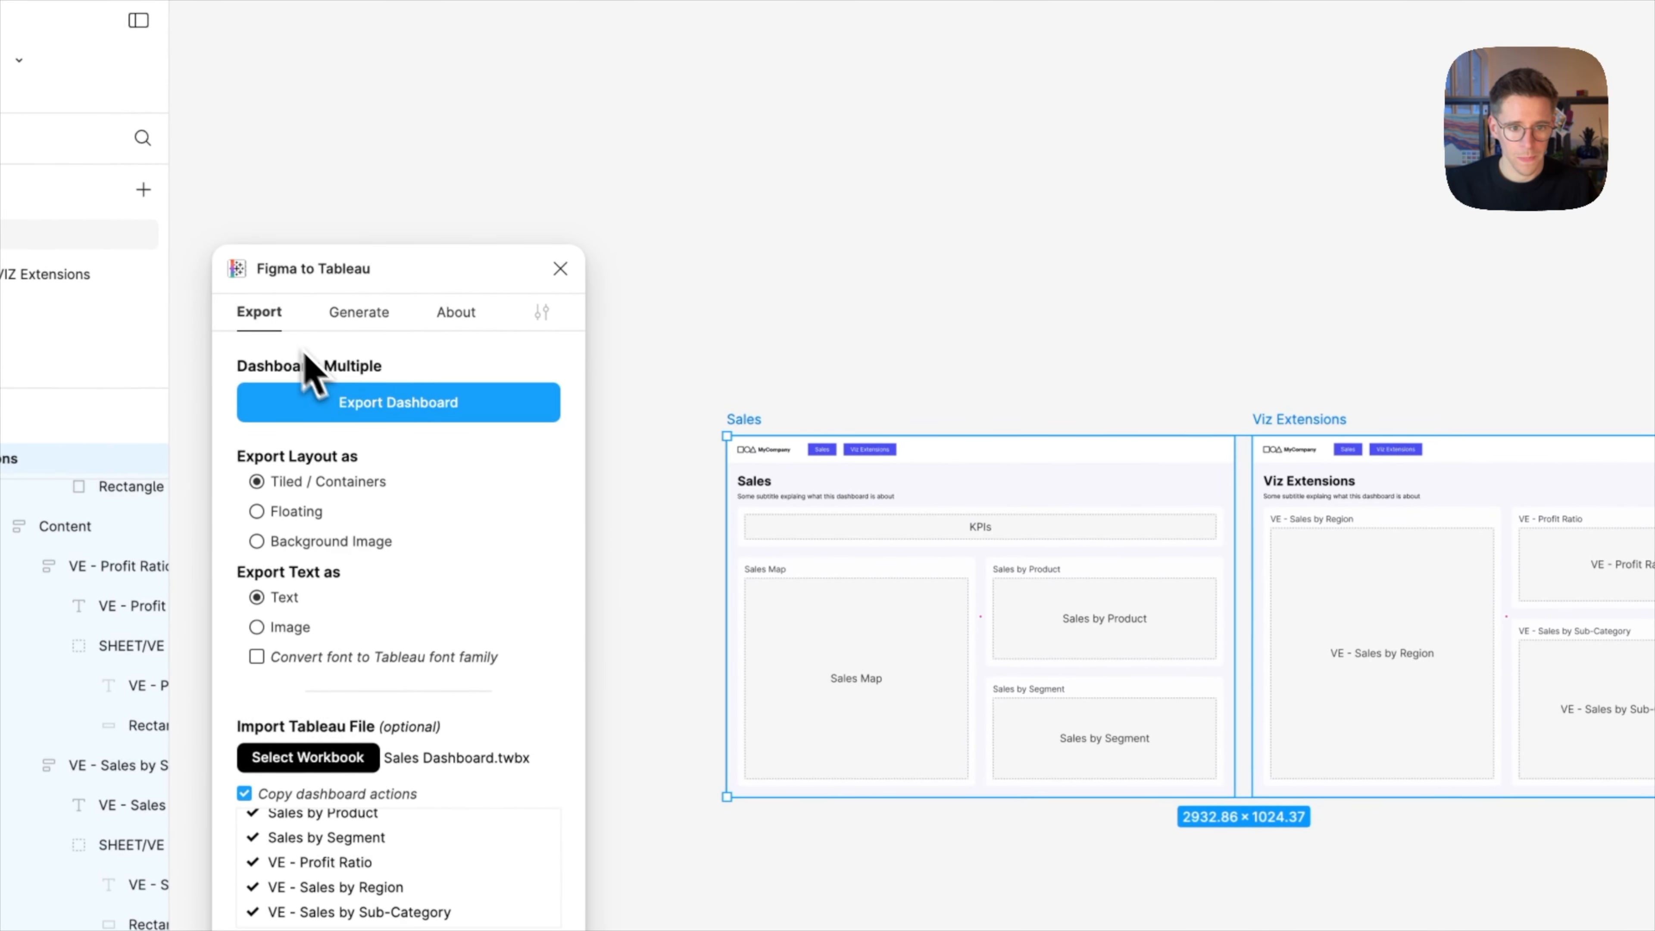
{"action": "left_click", "coordinate": [376, 417]}
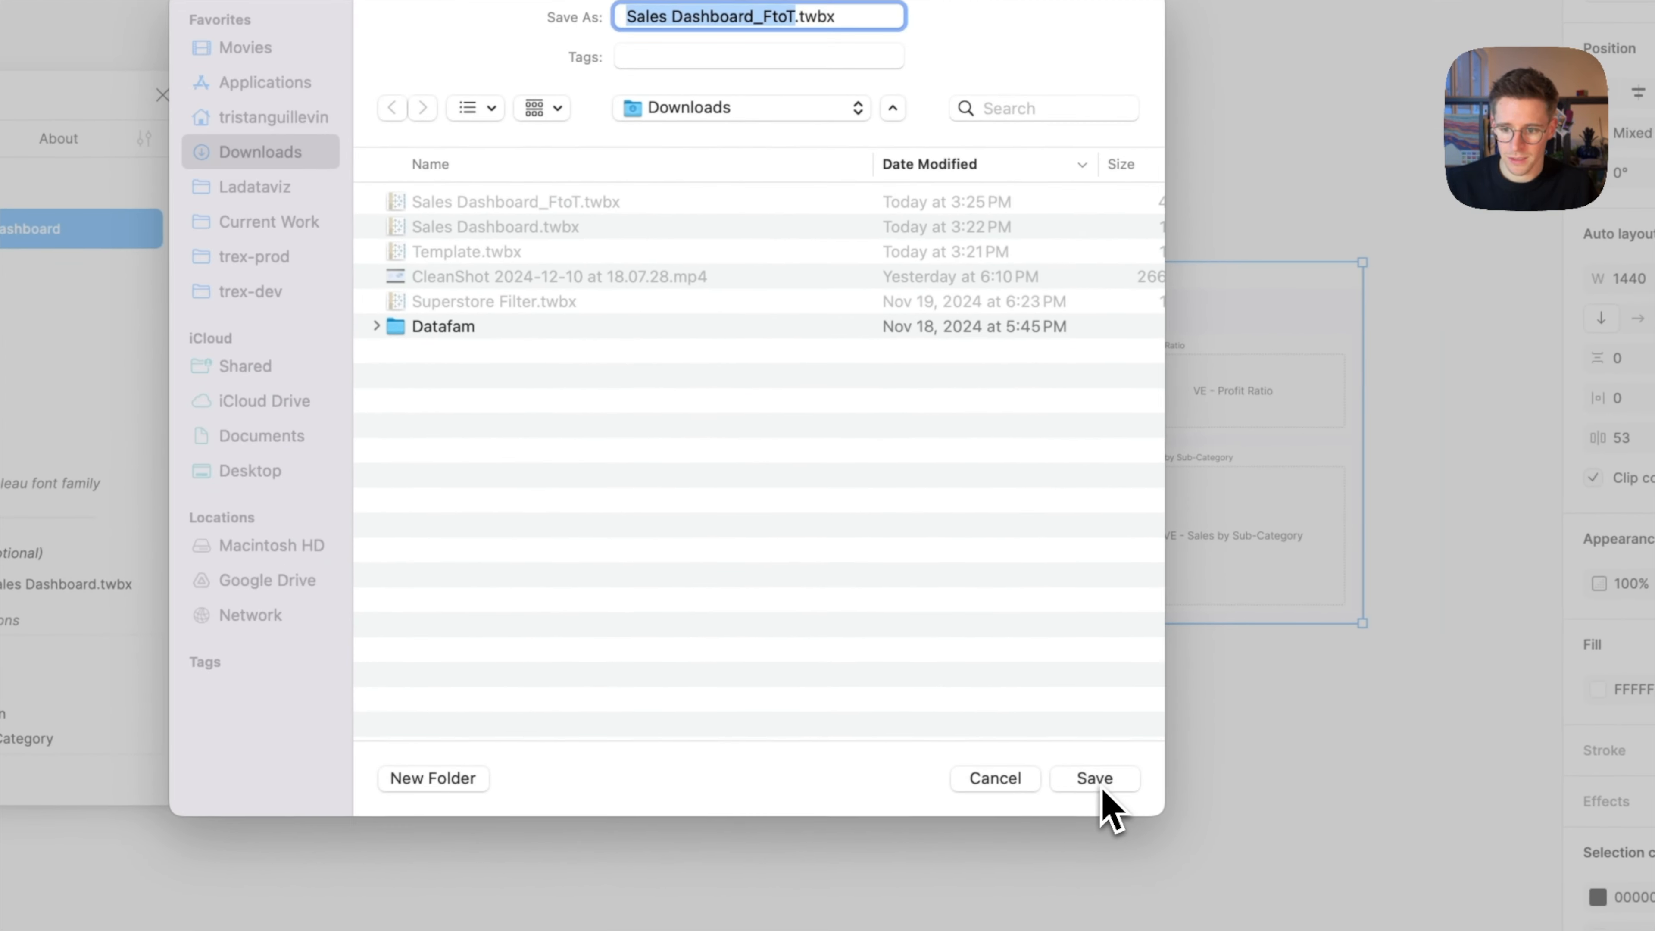
{"action": "left_click", "coordinate": [1093, 777]}
{"action": "left_click", "coordinate": [765, 545]}
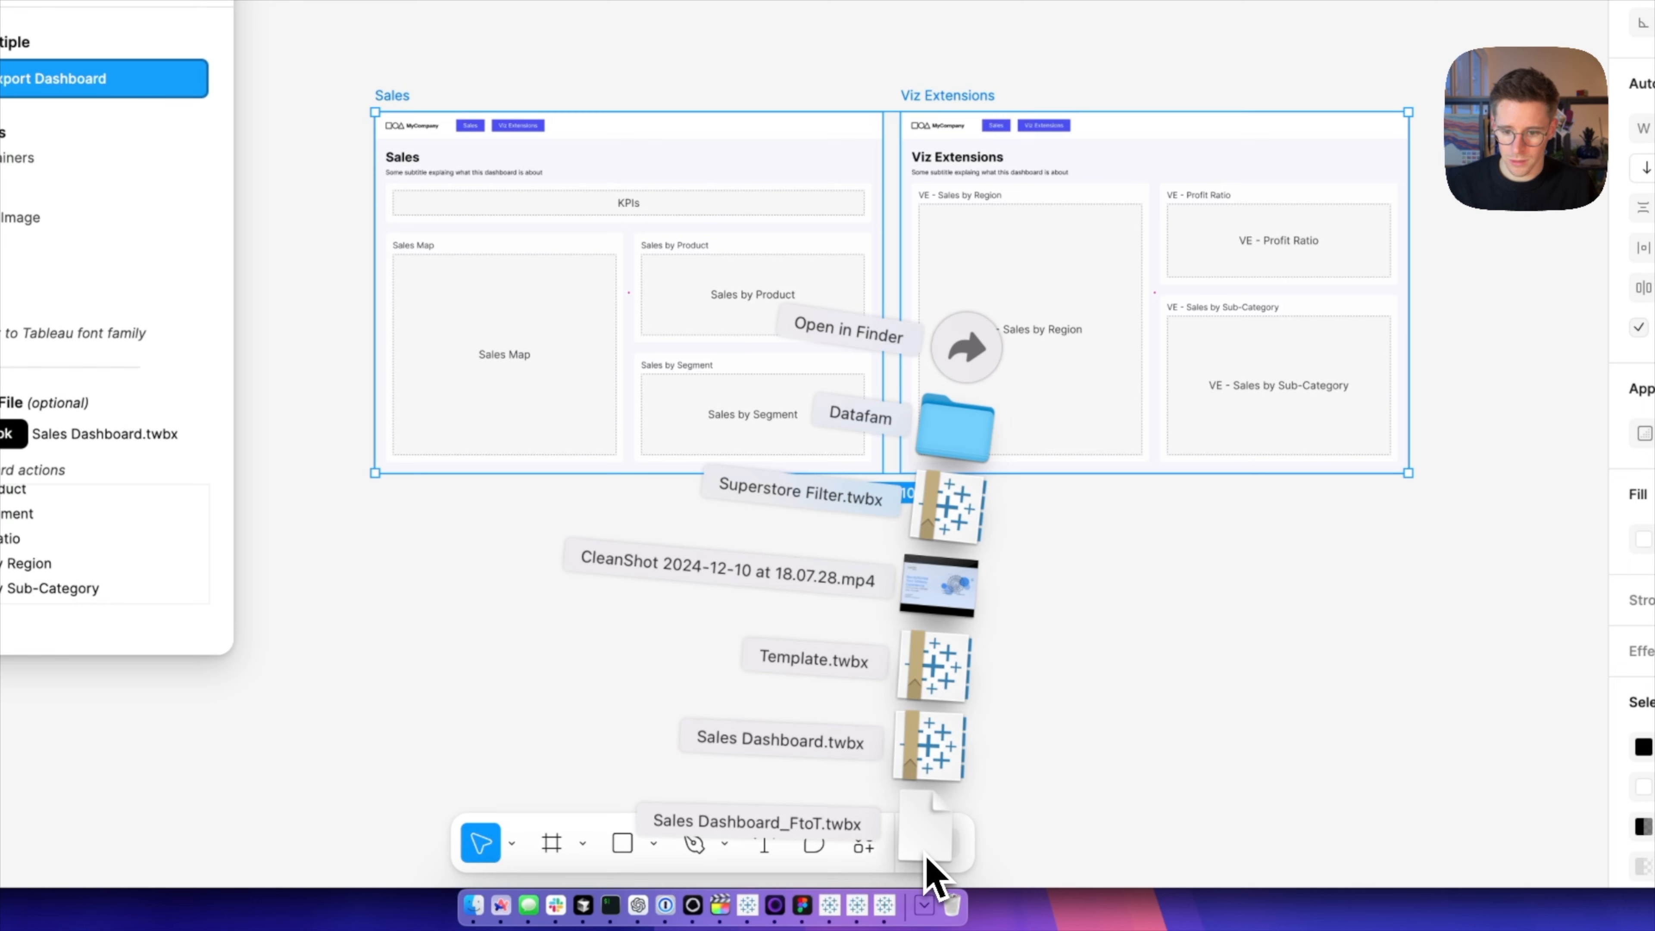
- Open the exported Sales Dashboard_FtoT.twbx in Tableau, allow its extensions, and show the Sales (NEW) dashboard in an enlarged window
{"action": "left_click", "coordinate": [923, 897]}
{"action": "left_click", "coordinate": [923, 896]}
{"action": "left_click", "coordinate": [922, 847]}
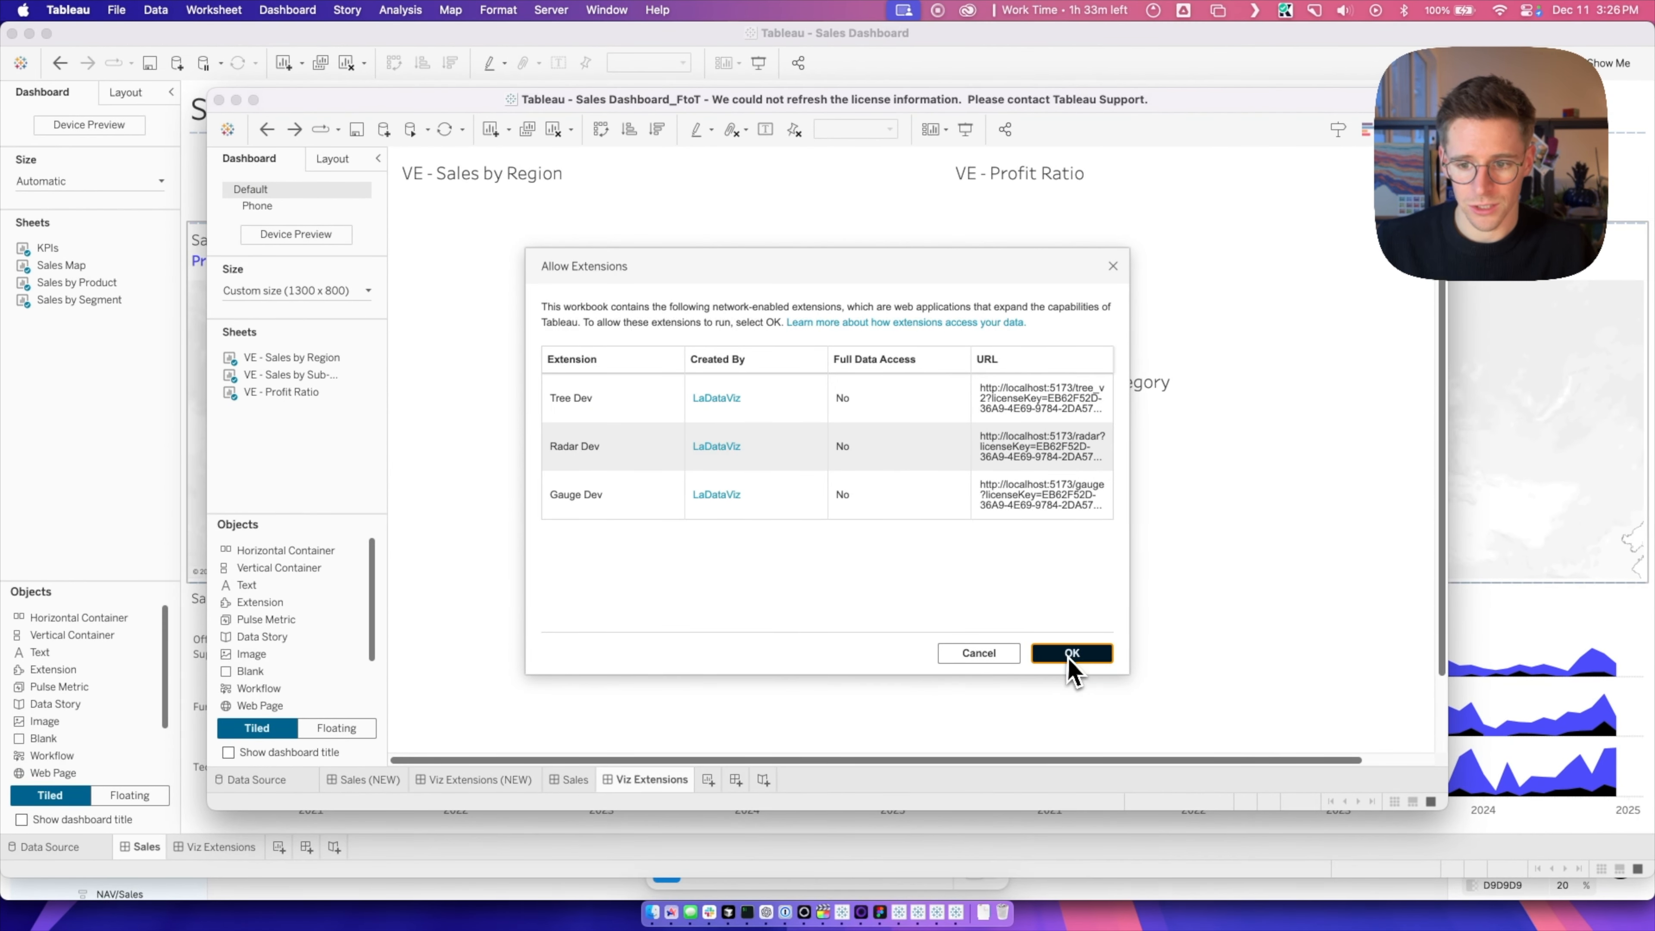
{"action": "left_click", "coordinate": [1072, 653]}
{"action": "left_click", "coordinate": [374, 780]}
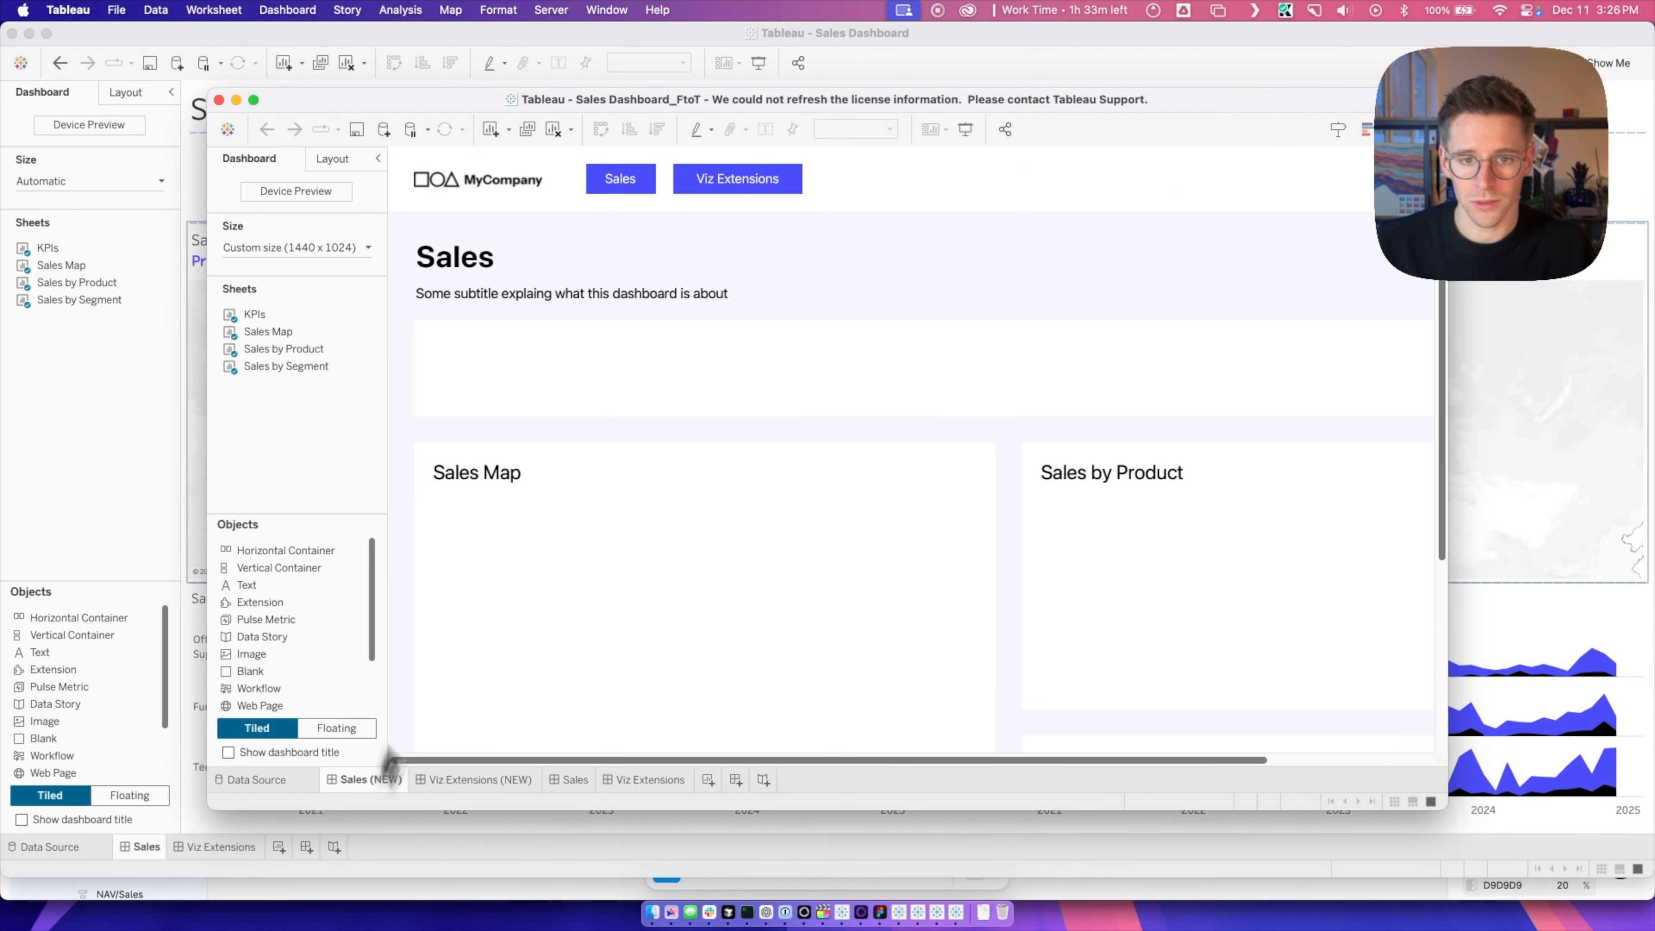
{"action": "double_click", "coordinate": [571, 101]}
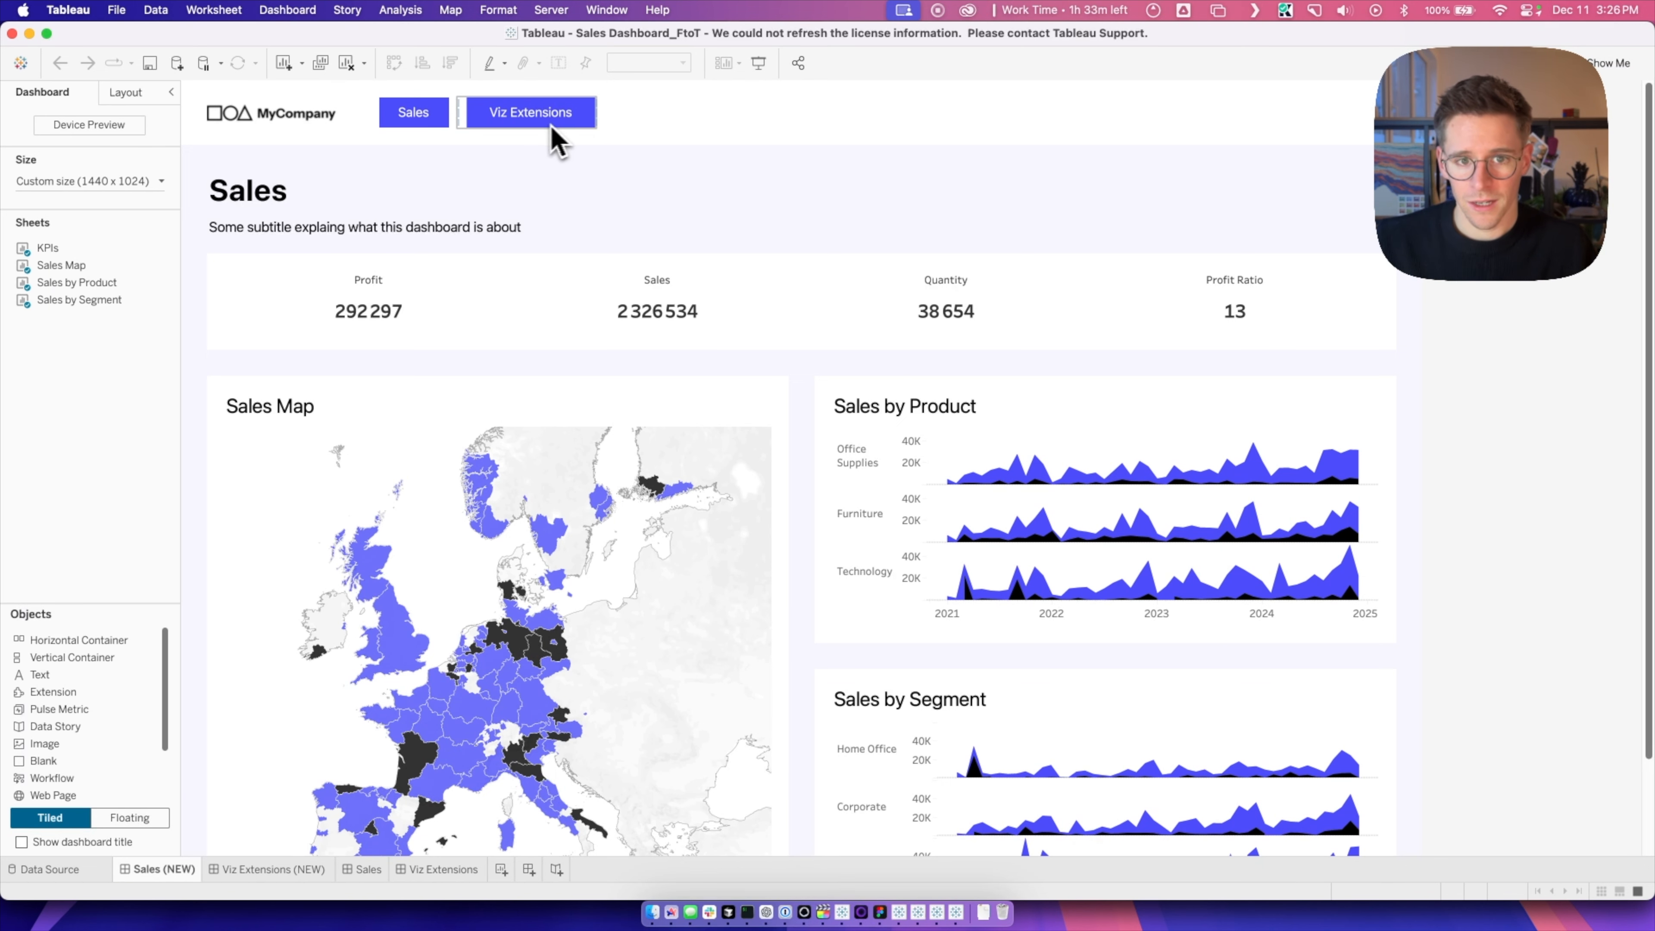
- Test the Viz Extensions navigation button, examine the whole Viz Extensions (NEW) dashboard, and return to Sales (NEW)
{"action": "left_click", "coordinate": [525, 124]}
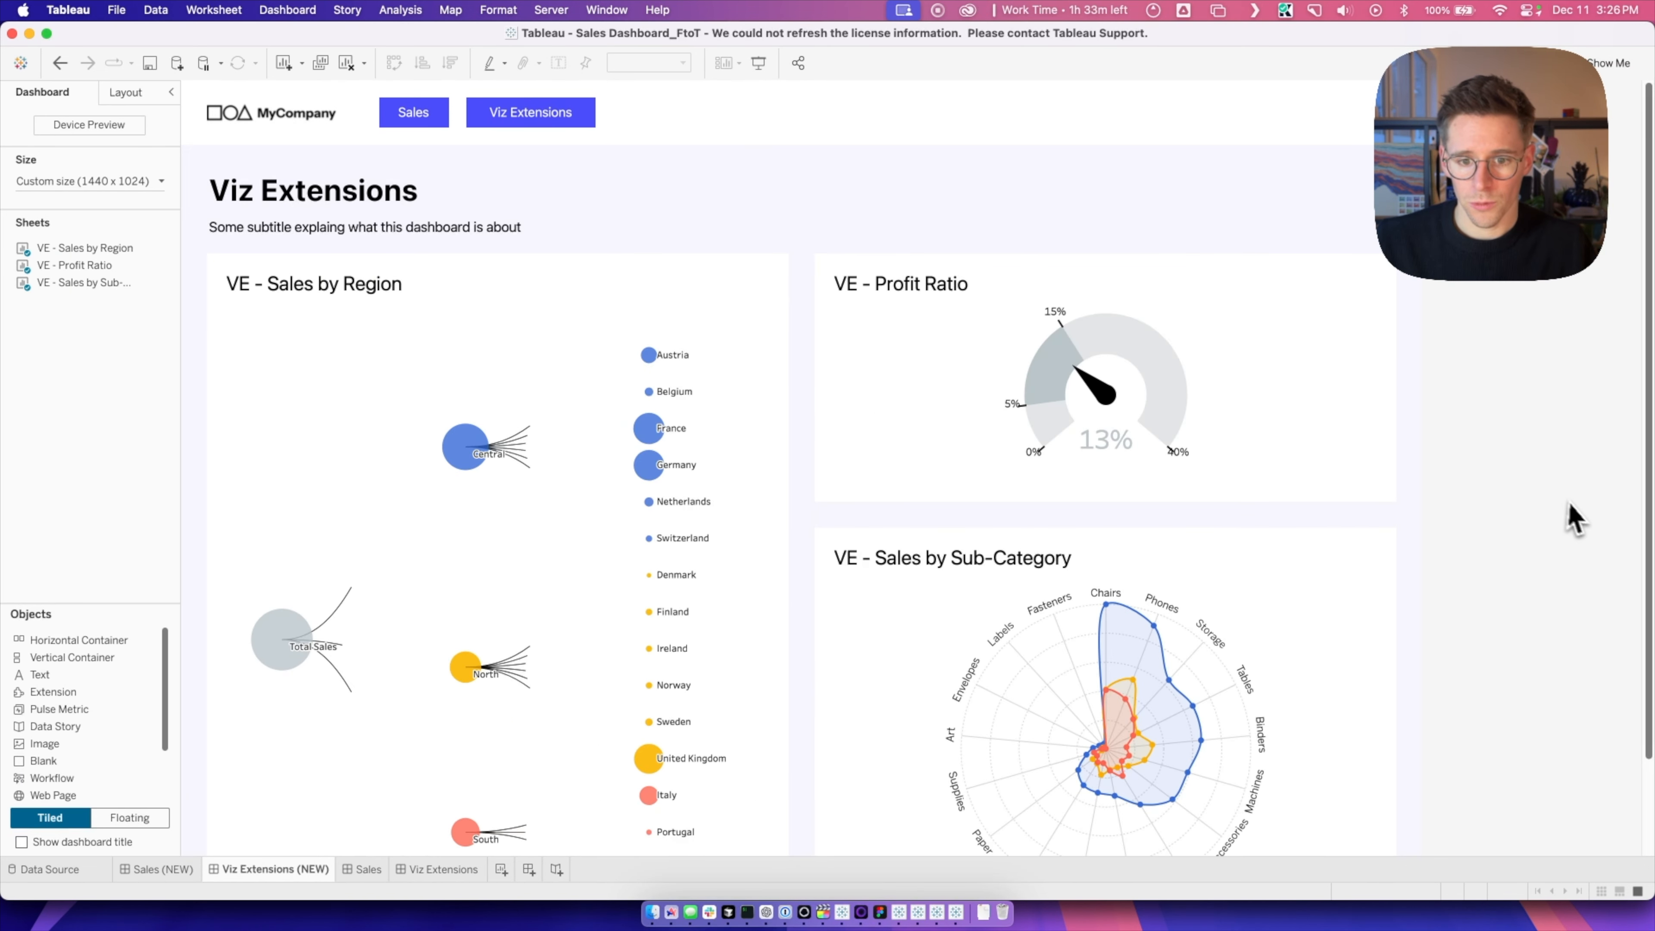
{"action": "scroll", "coordinate": [1581, 525], "scroll_direction": "down", "scroll_amount": 3}
{"action": "scroll", "coordinate": [1584, 526], "scroll_direction": "up", "scroll_amount": 3}
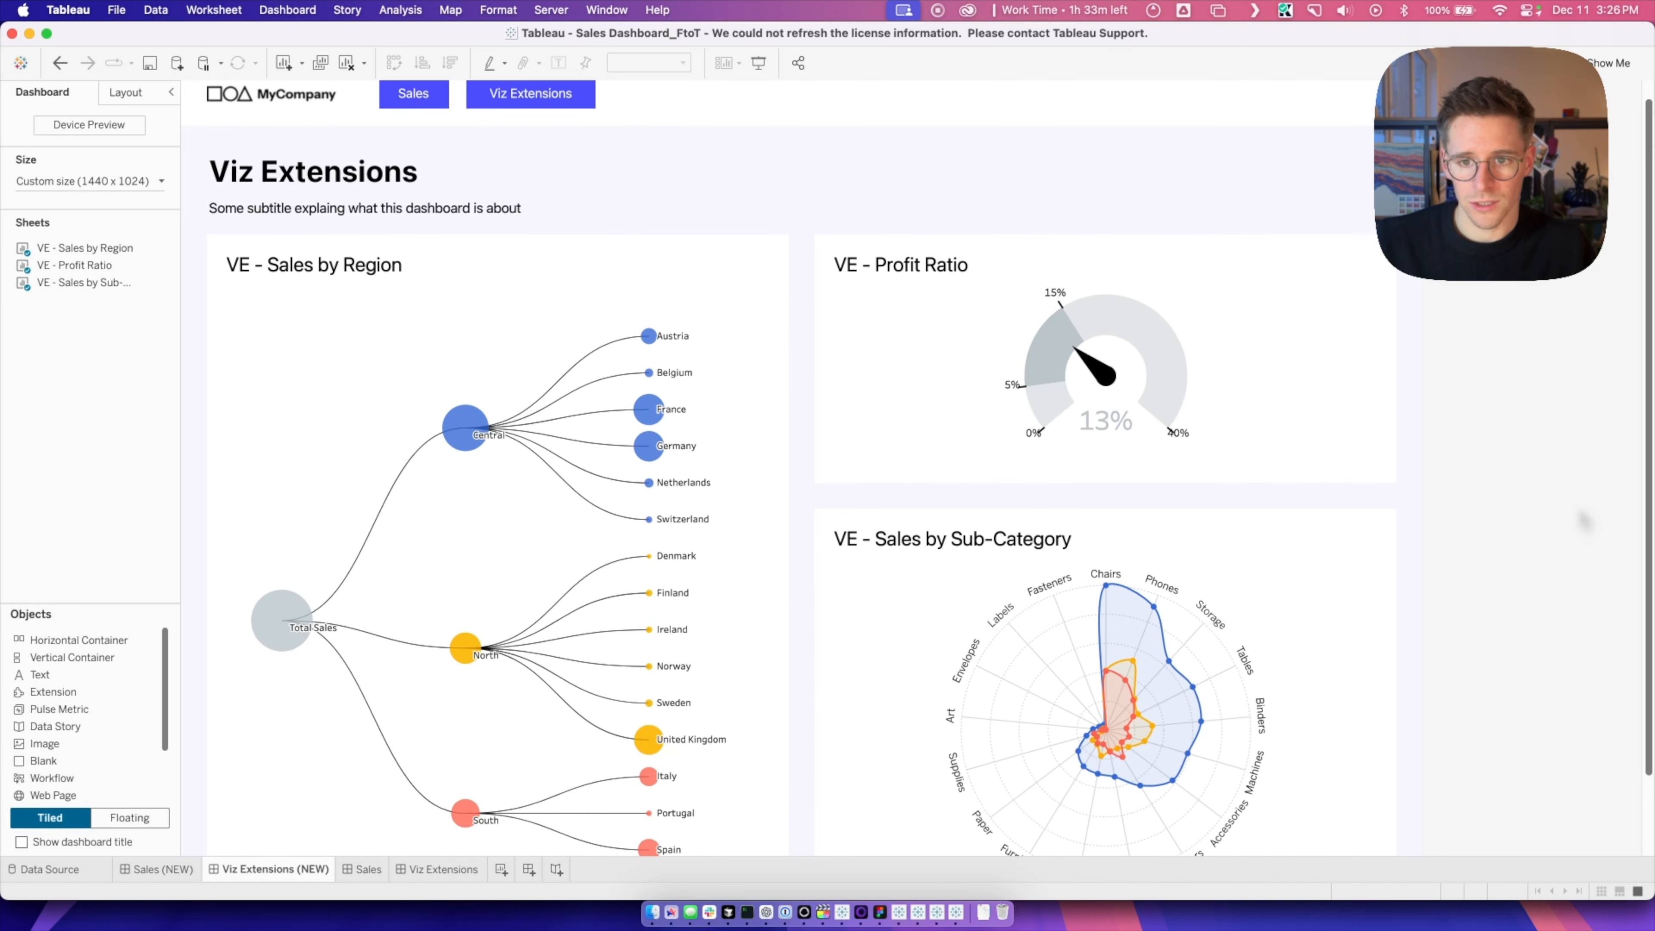
{"action": "scroll", "coordinate": [1440, 568], "scroll_direction": "down", "scroll_amount": 3}
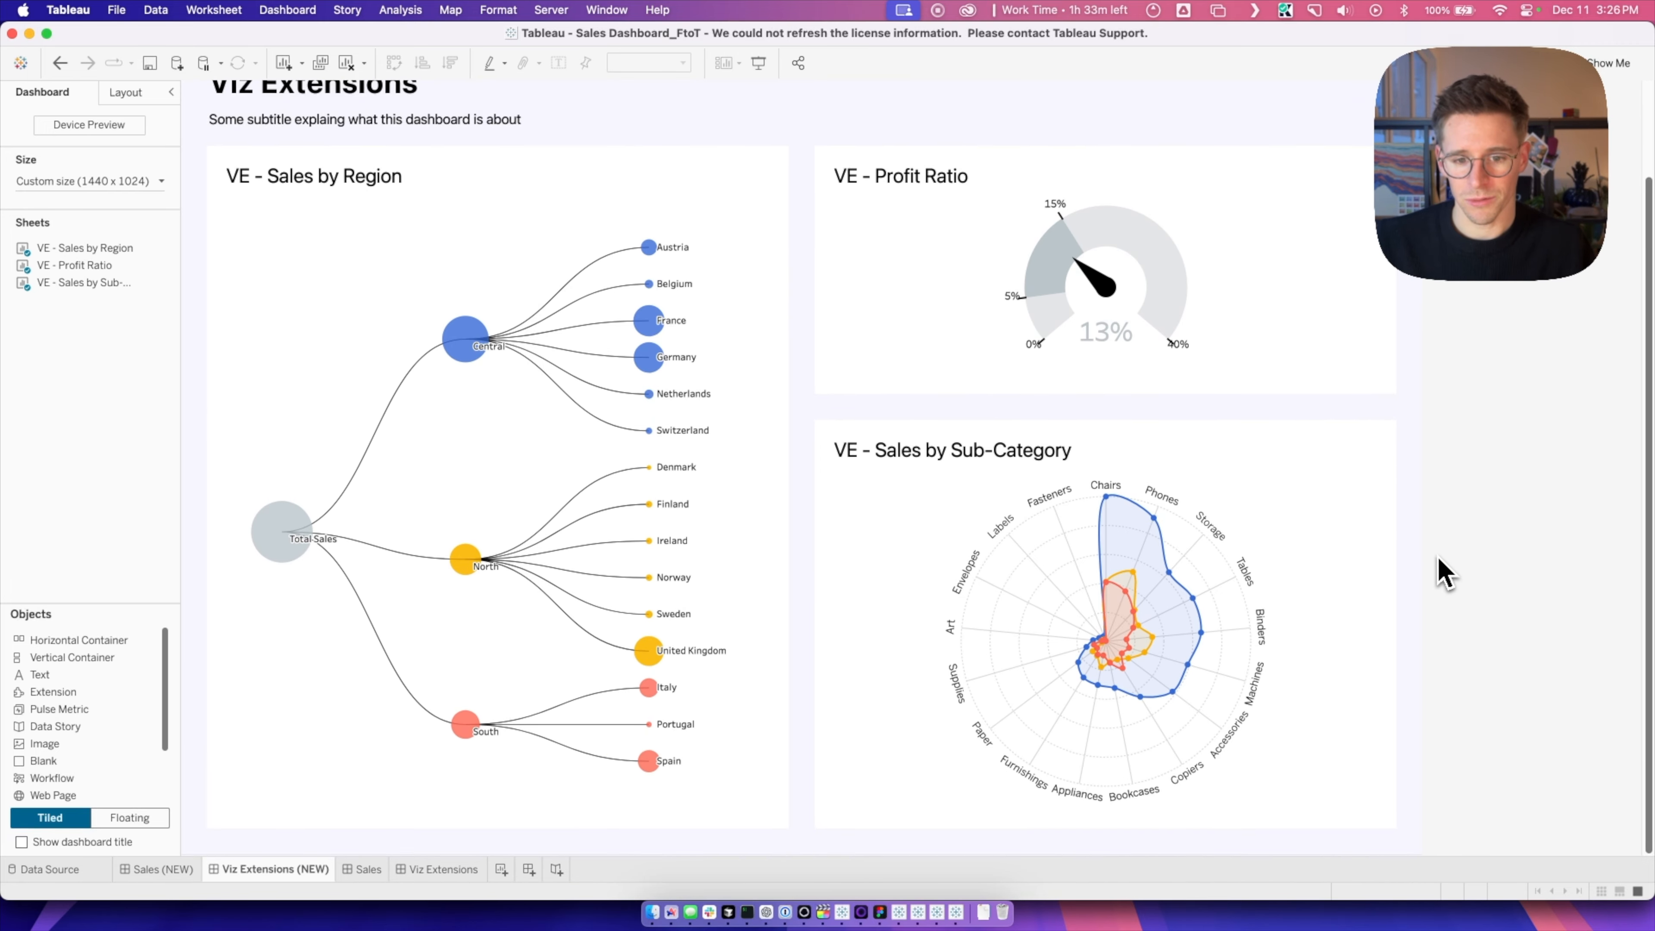
{"action": "left_click", "coordinate": [191, 869]}
- Switch back to Figma and review the Design options of the dashboard generator against the Sales frame
{"action": "key", "text": "super+Tab"}
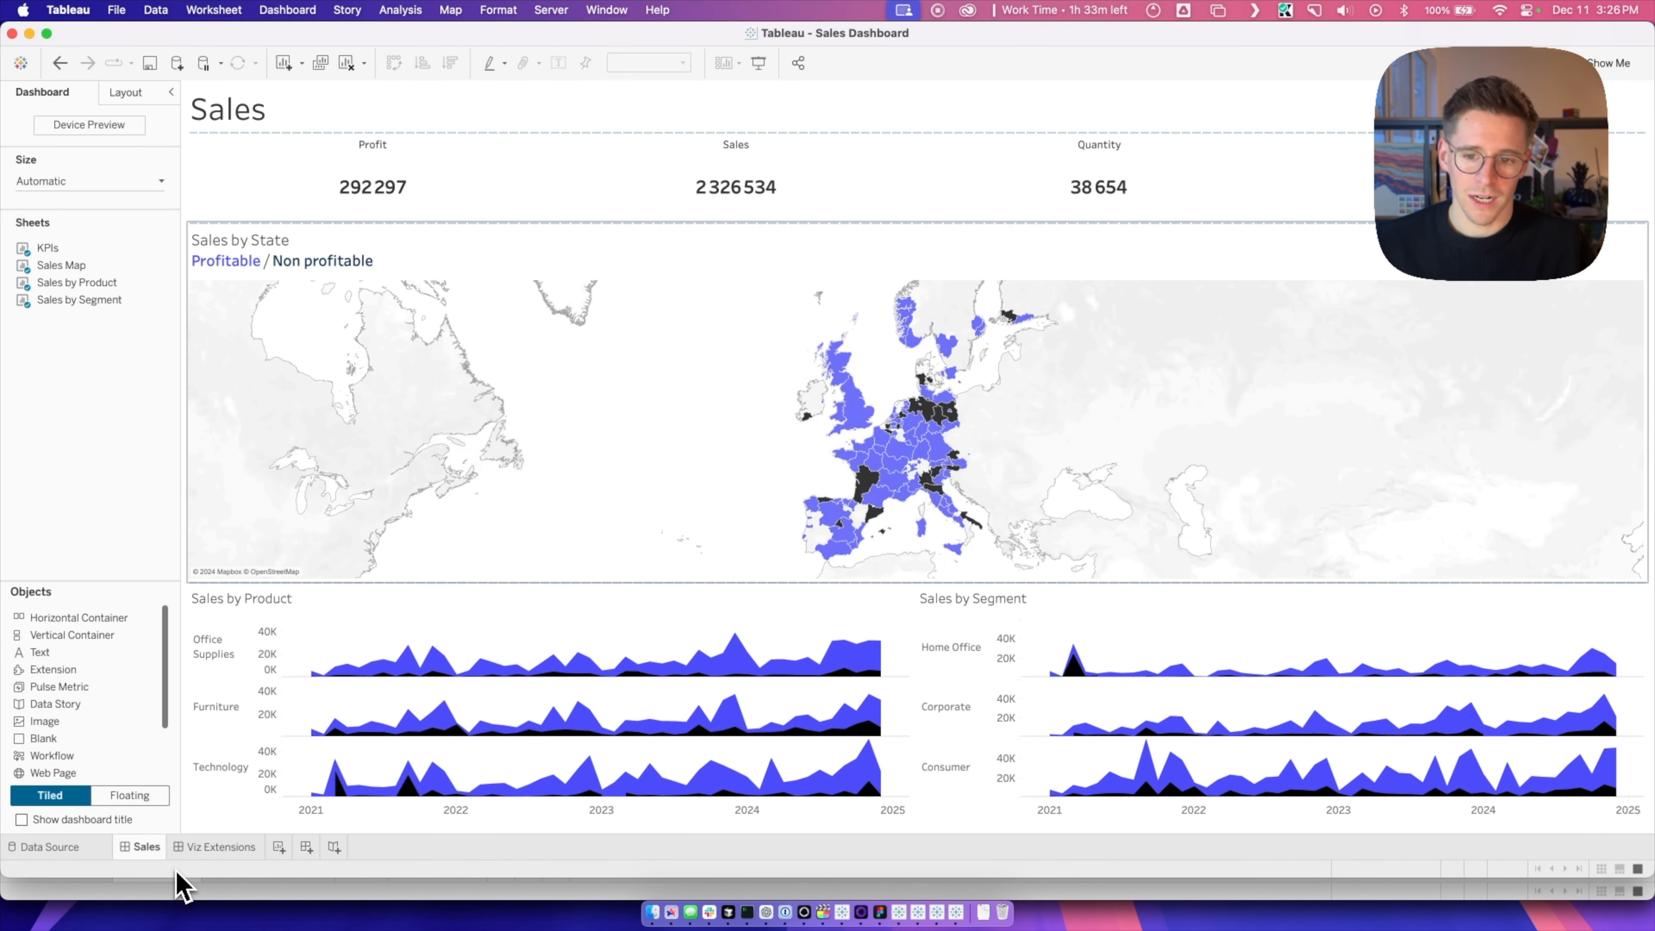
{"action": "key", "text": "super+Tab"}
{"action": "key", "text": "super+Tab"}
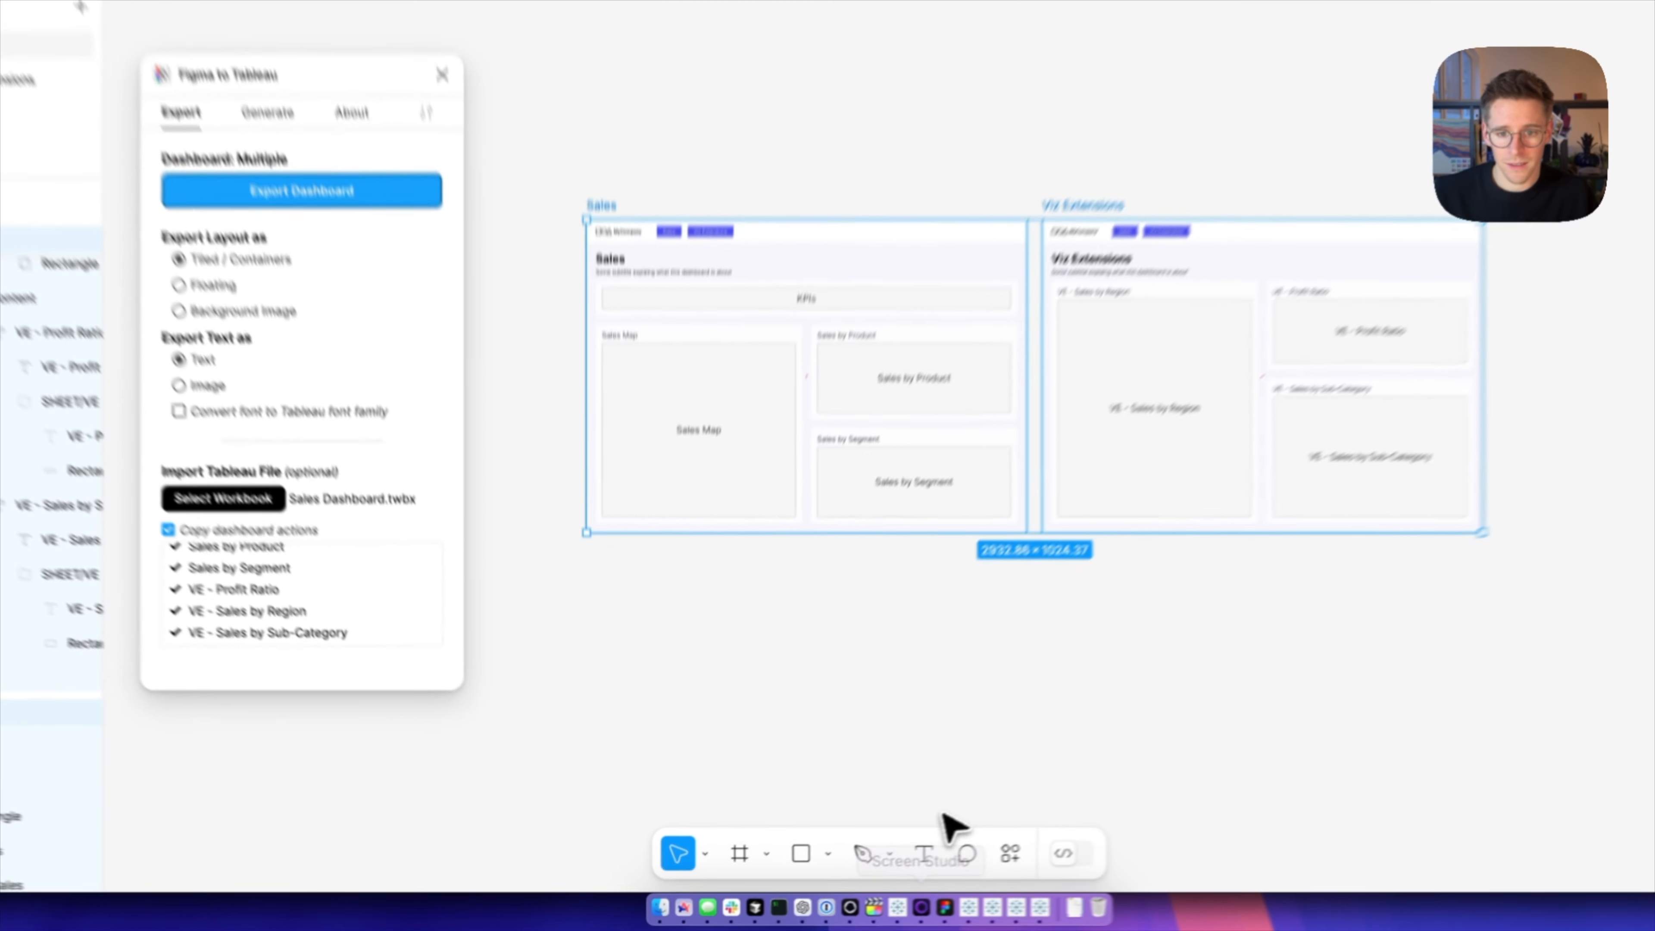
{"action": "left_click", "coordinate": [863, 759]}
{"action": "left_click", "coordinate": [339, 276]}
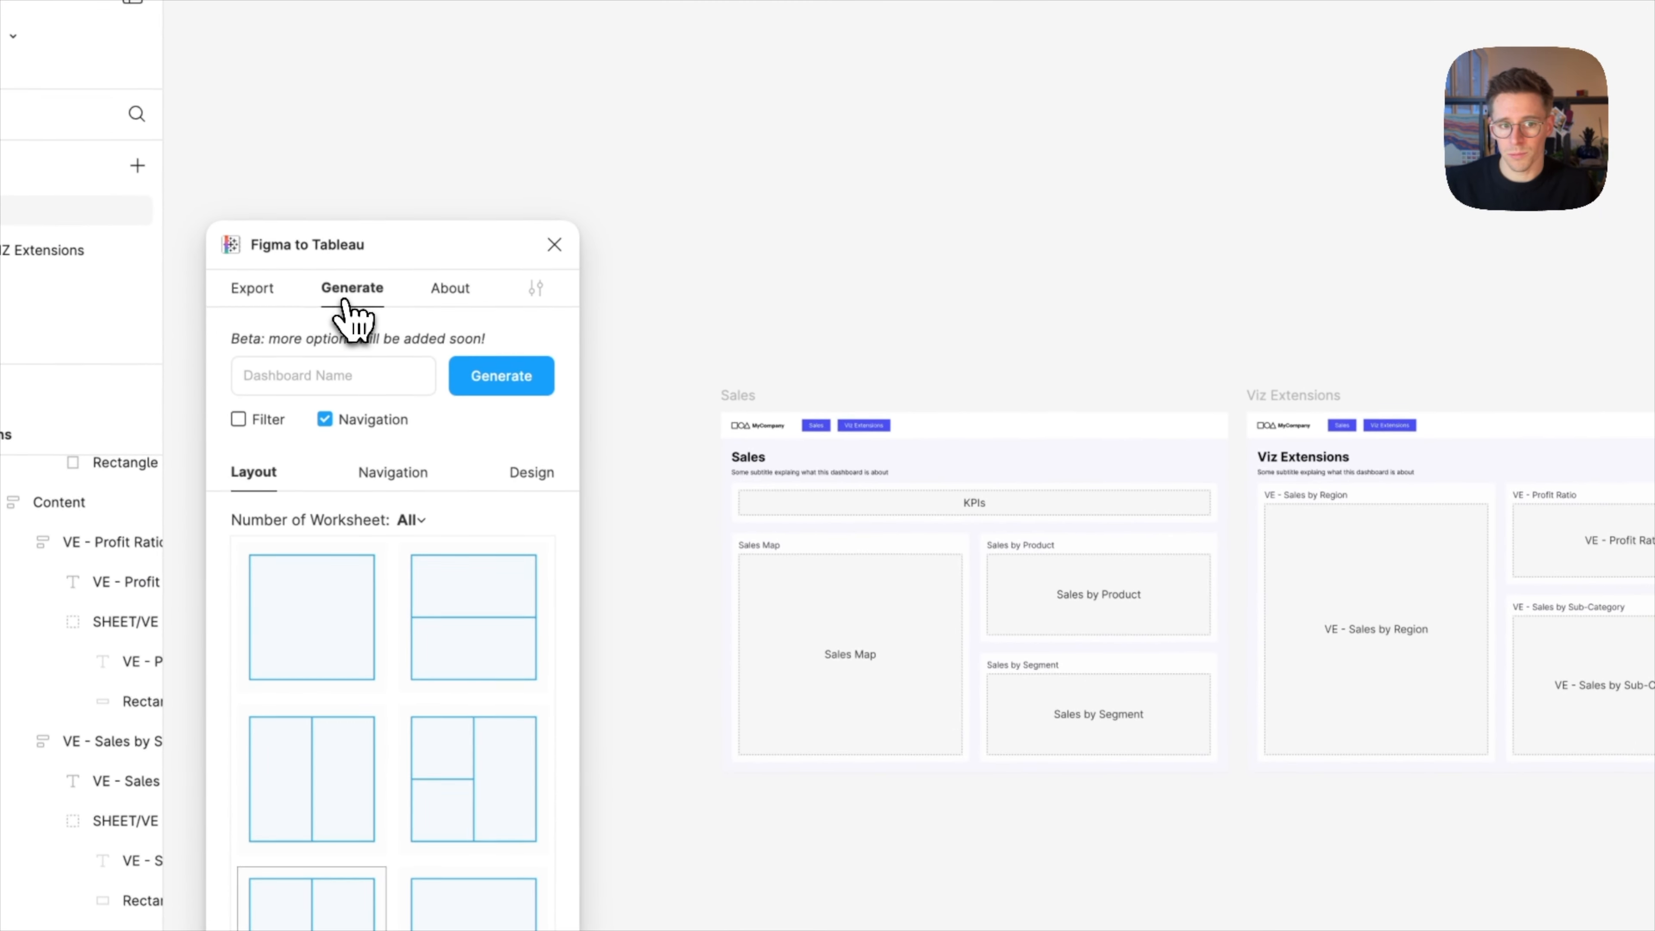
{"action": "scroll", "coordinate": [1369, 665], "scroll_direction": "right", "scroll_amount": 1}
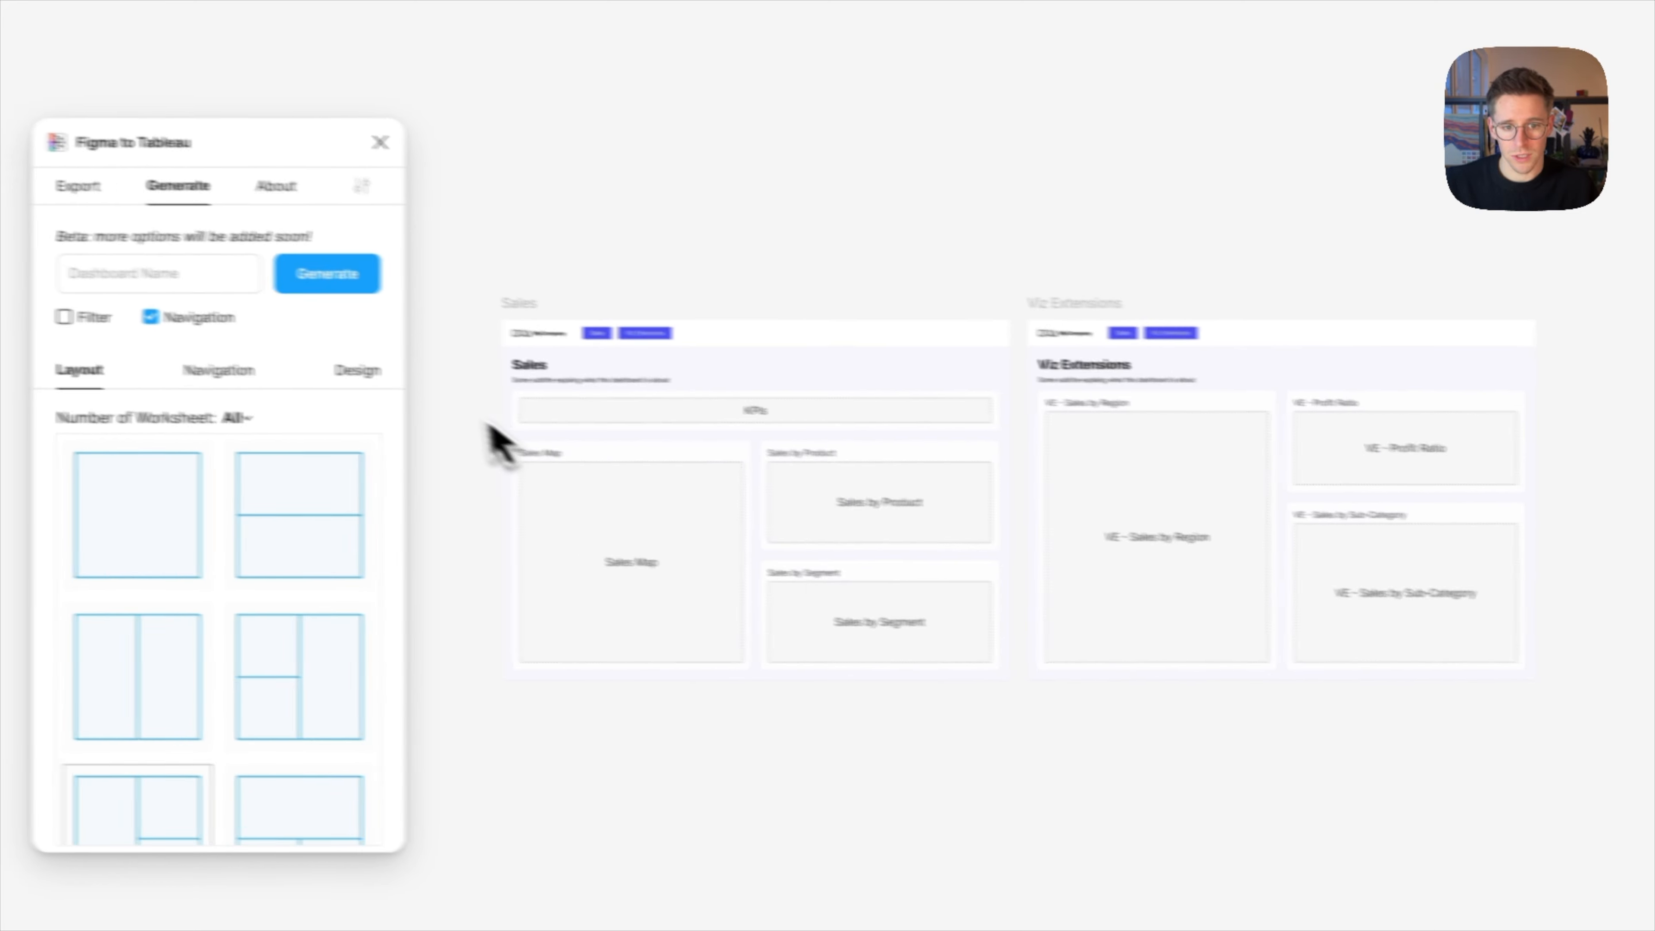
{"action": "left_click", "coordinate": [357, 370]}
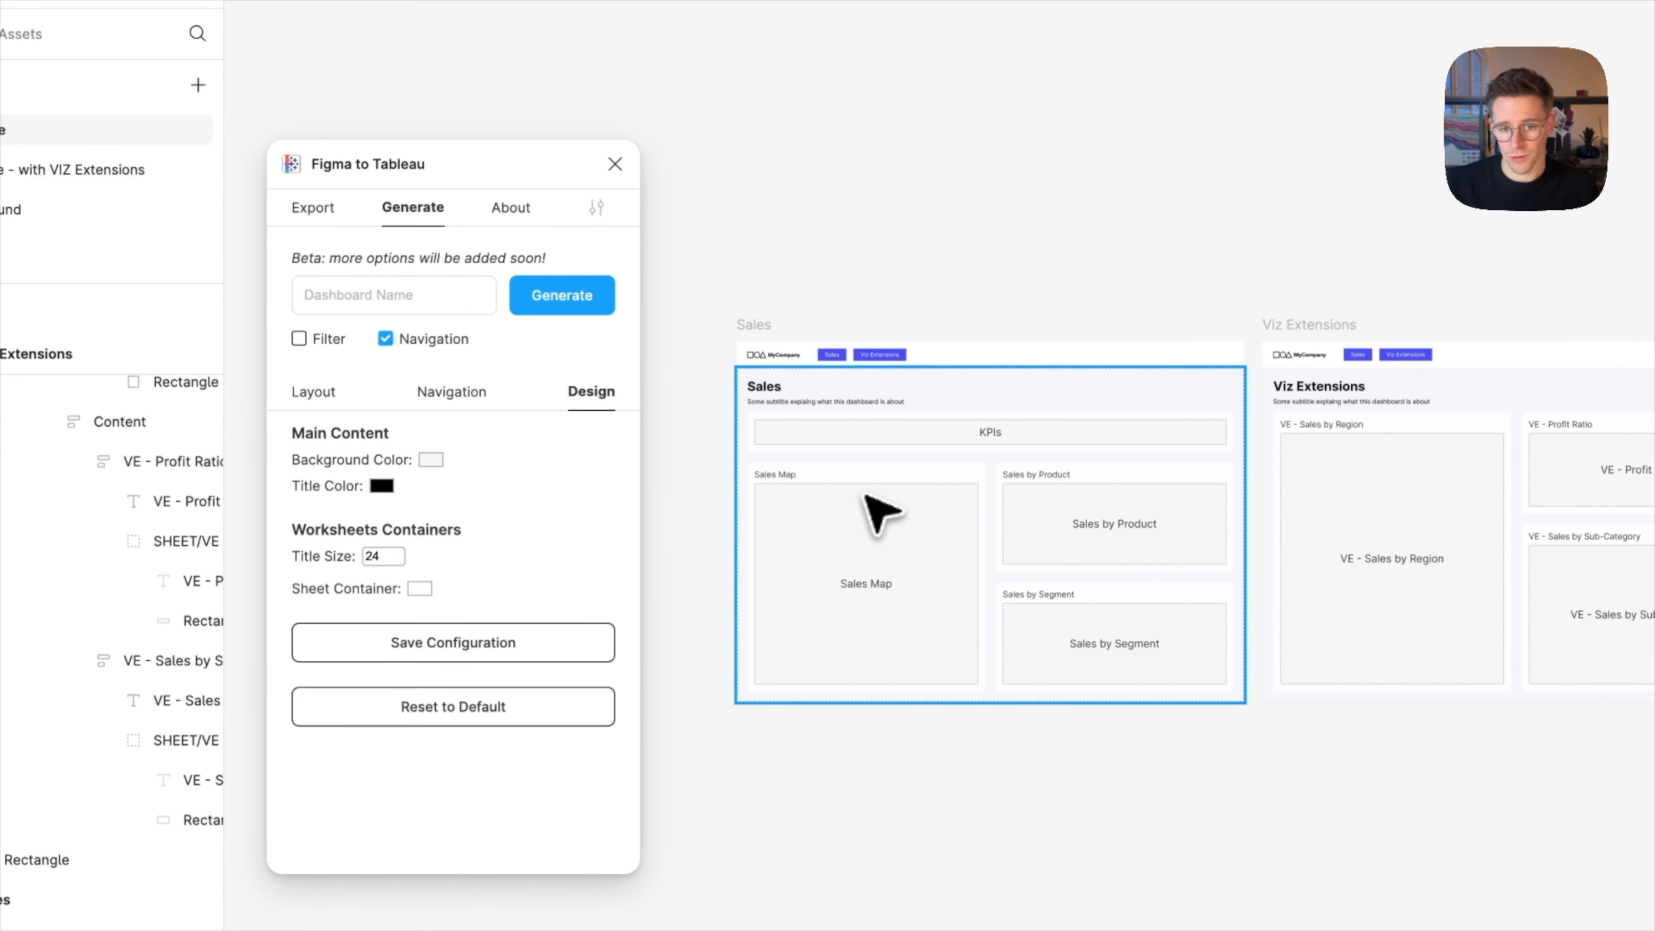
{"action": "scroll", "coordinate": [883, 515], "scroll_direction": "up", "scroll_amount": 5}
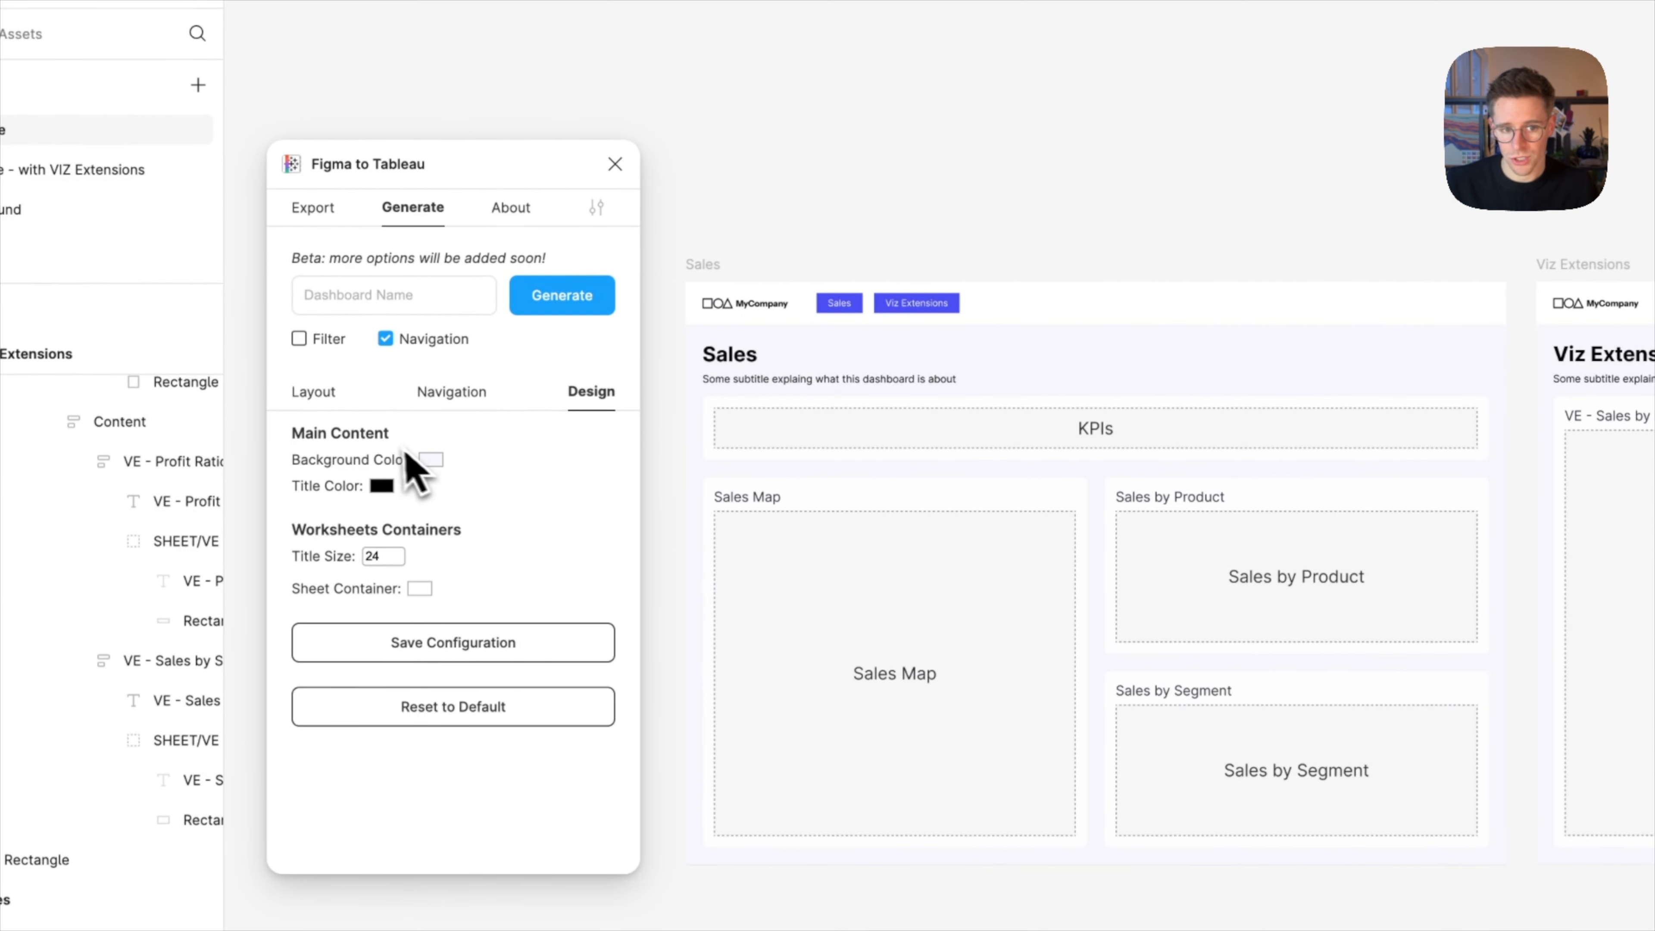
{"action": "left_click", "coordinate": [432, 411]}
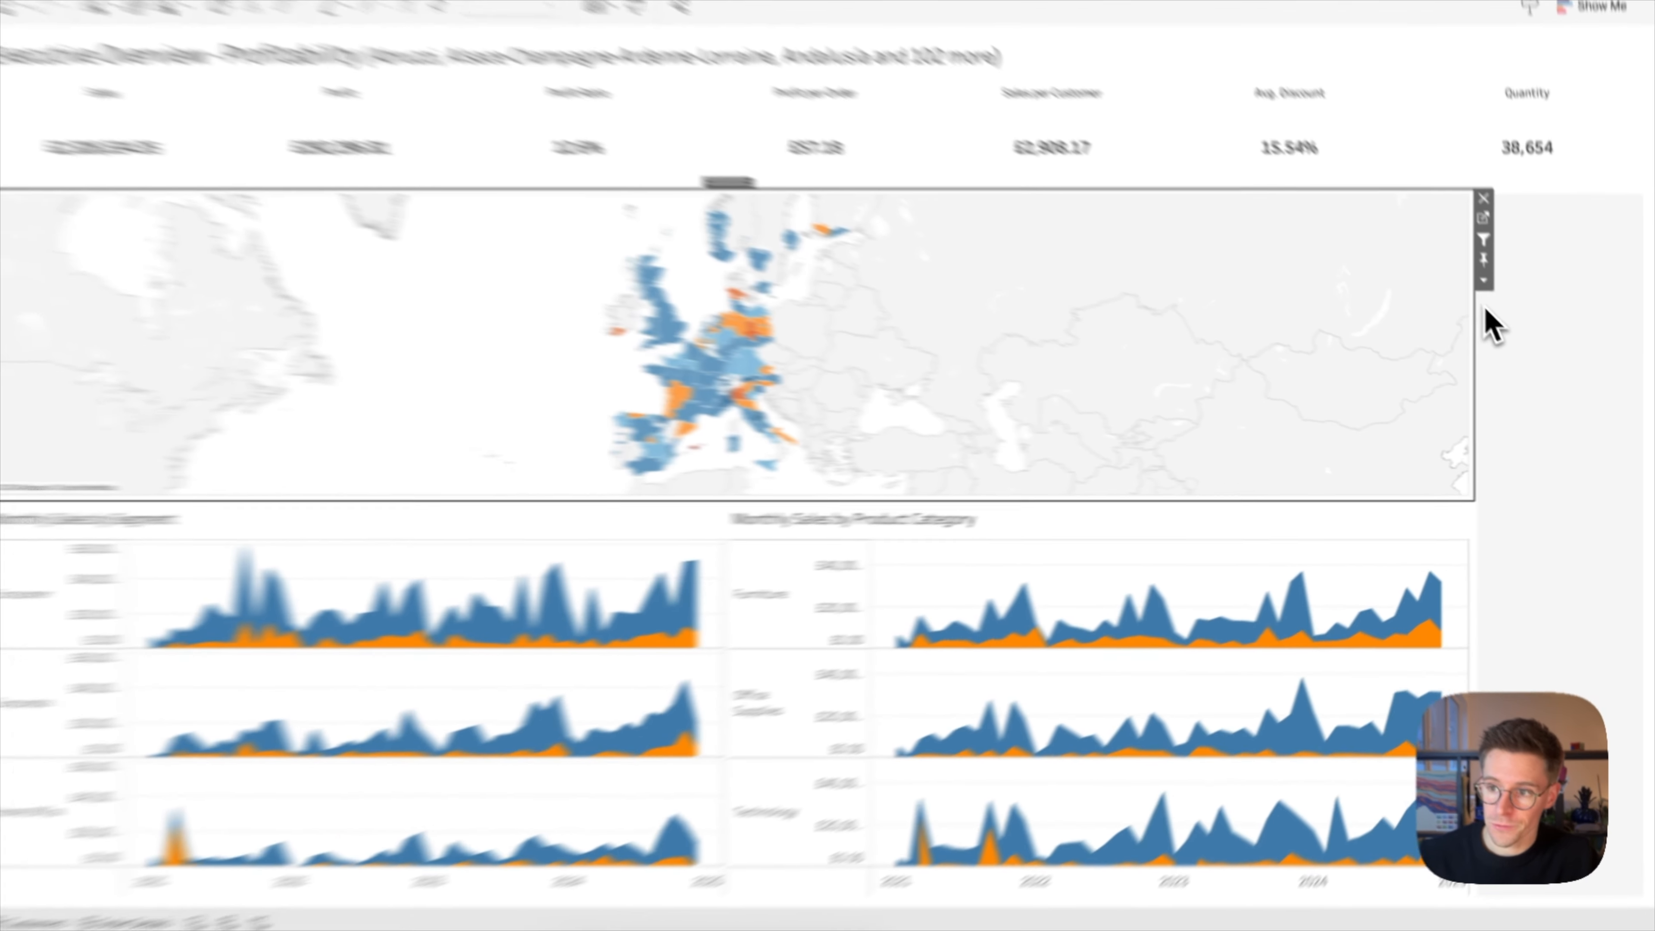
- Add the map's Category and Country/Region filters to the Overview dashboard
{"action": "left_click", "coordinate": [1505, 304]}
{"action": "mouse_move", "coordinate": [1504, 429]}
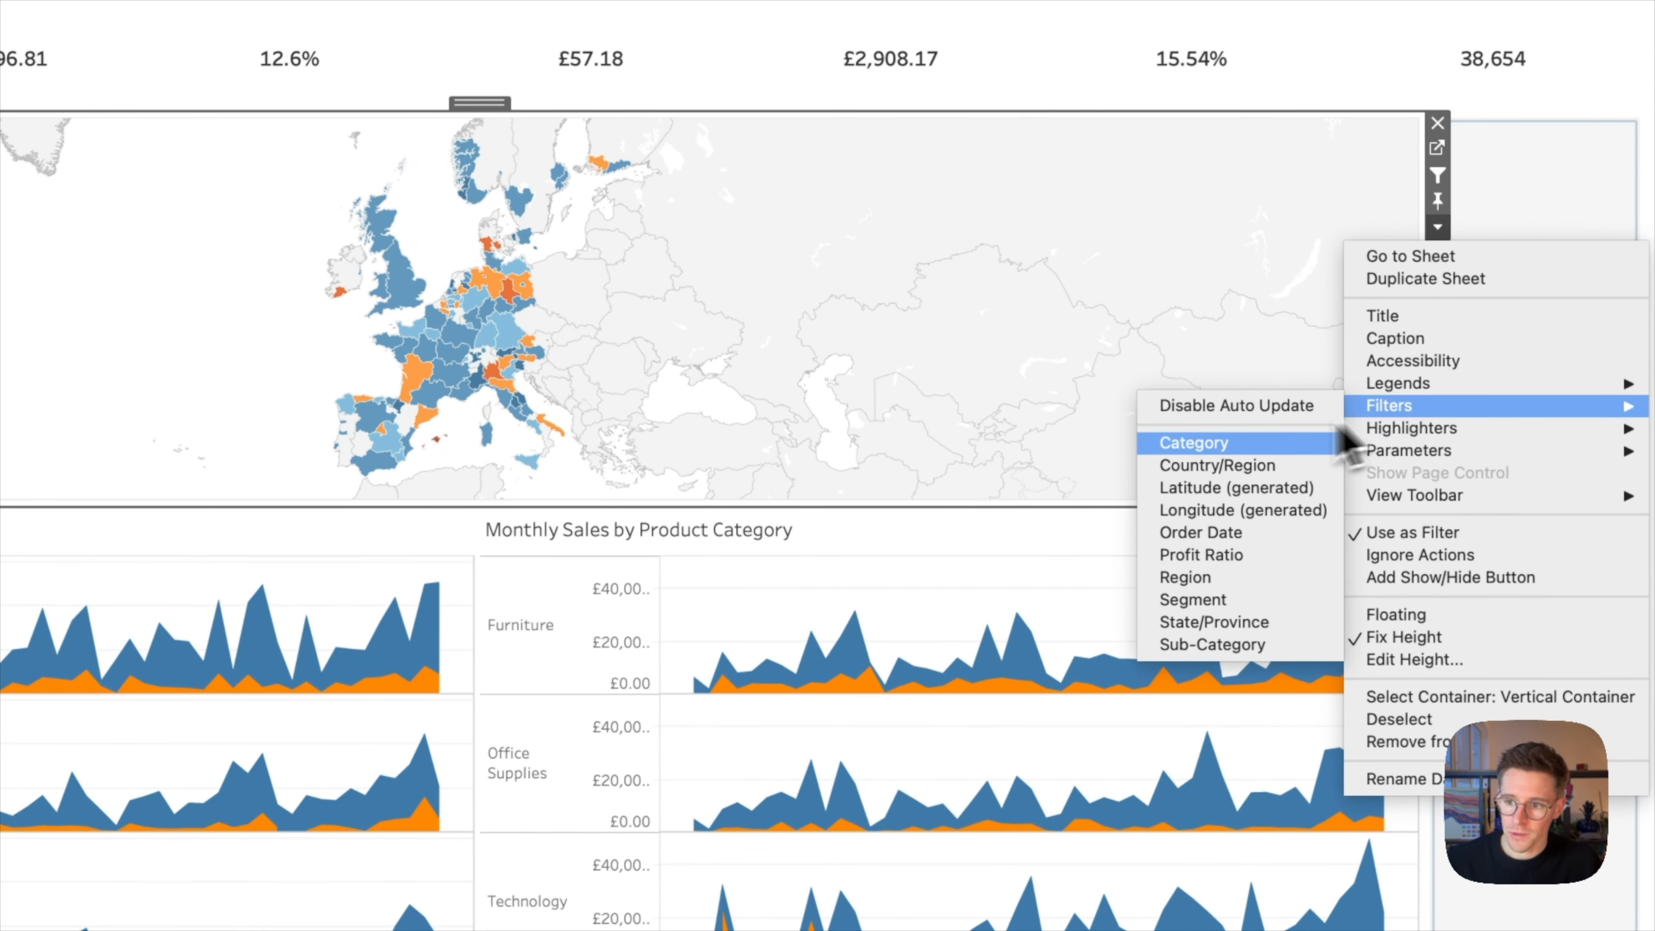
{"action": "left_click", "coordinate": [1201, 444]}
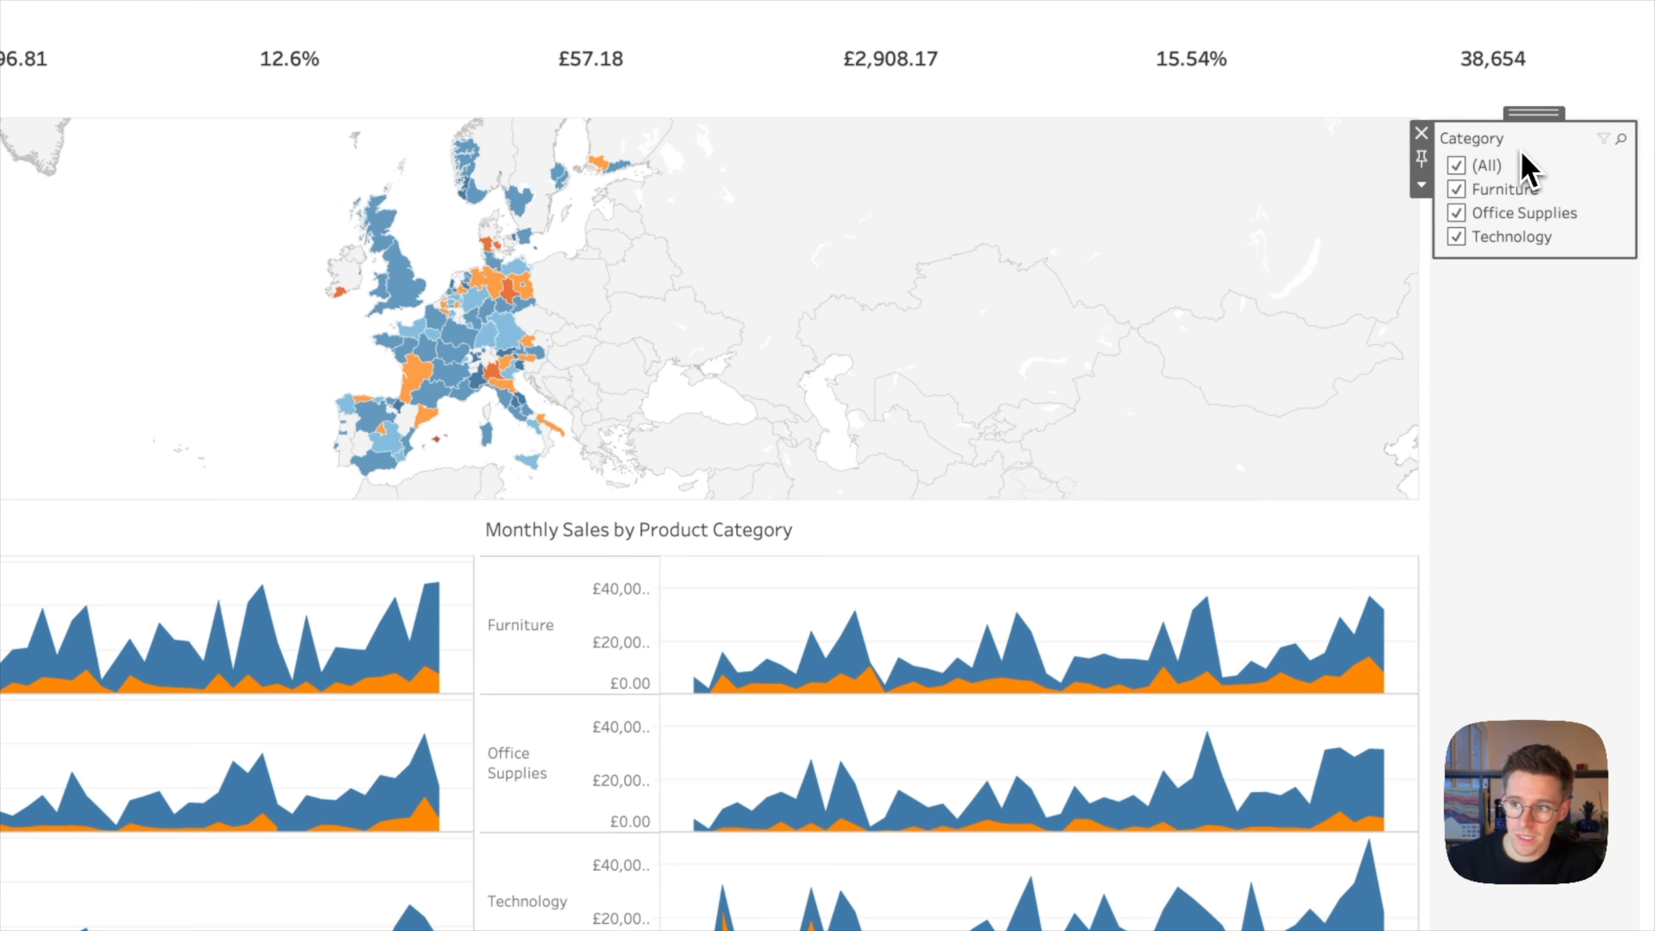
{"action": "right_click", "coordinate": [1522, 163]}
{"action": "left_click", "coordinate": [1257, 370]}
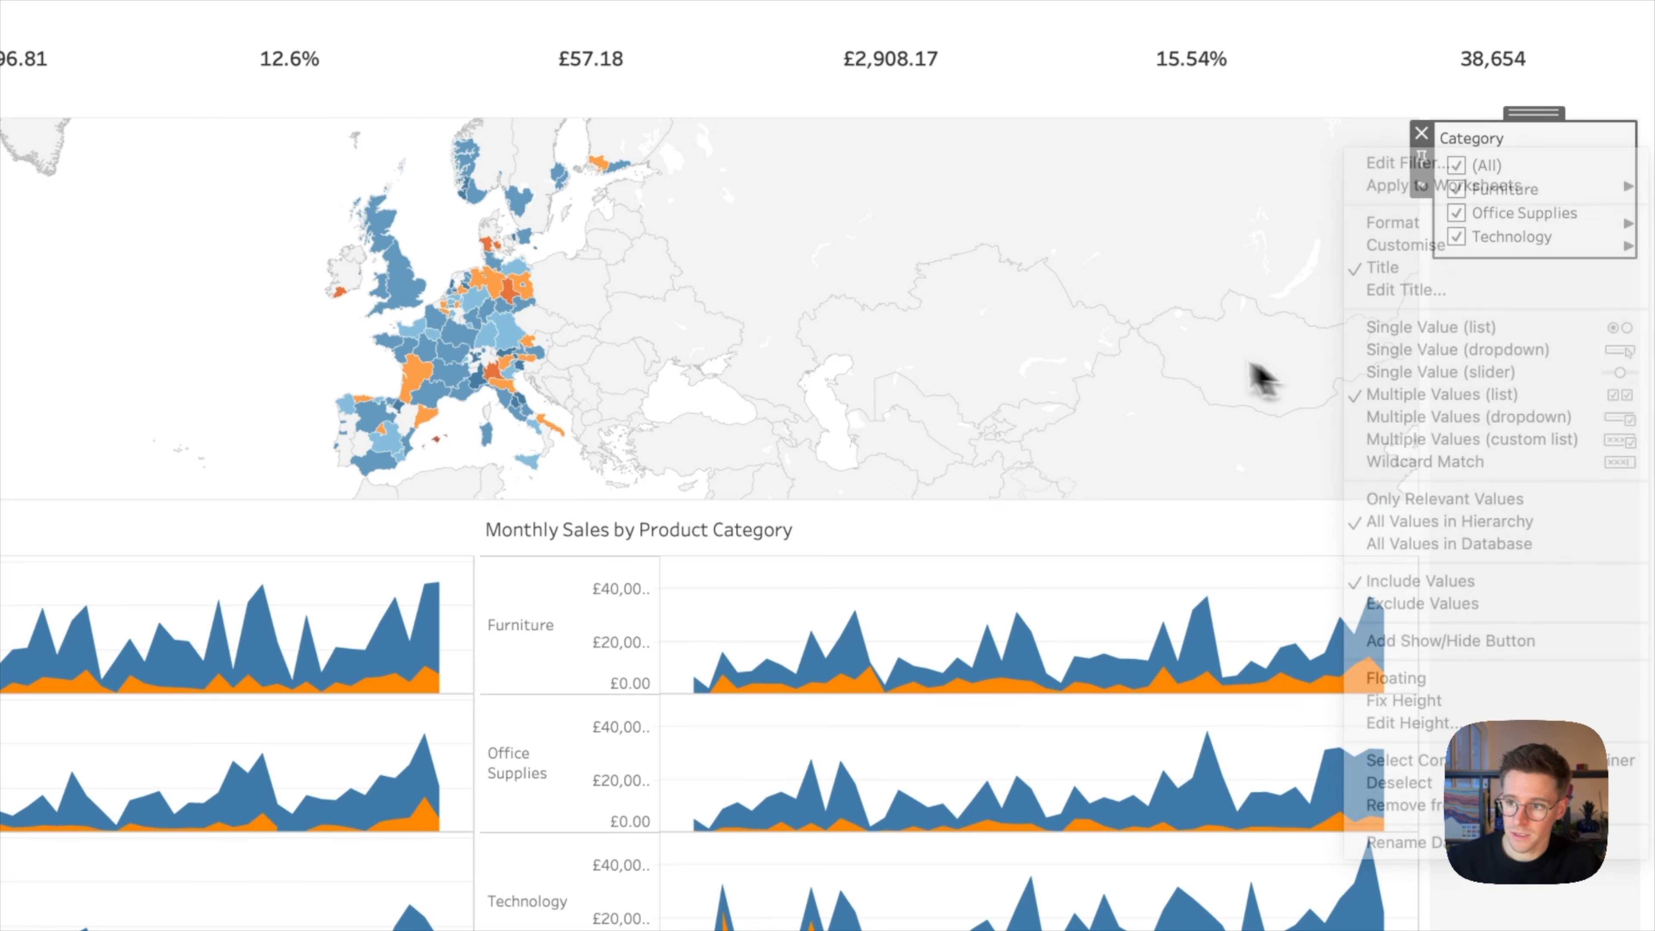
{"action": "left_click", "coordinate": [1438, 228]}
{"action": "mouse_move", "coordinate": [1449, 421]}
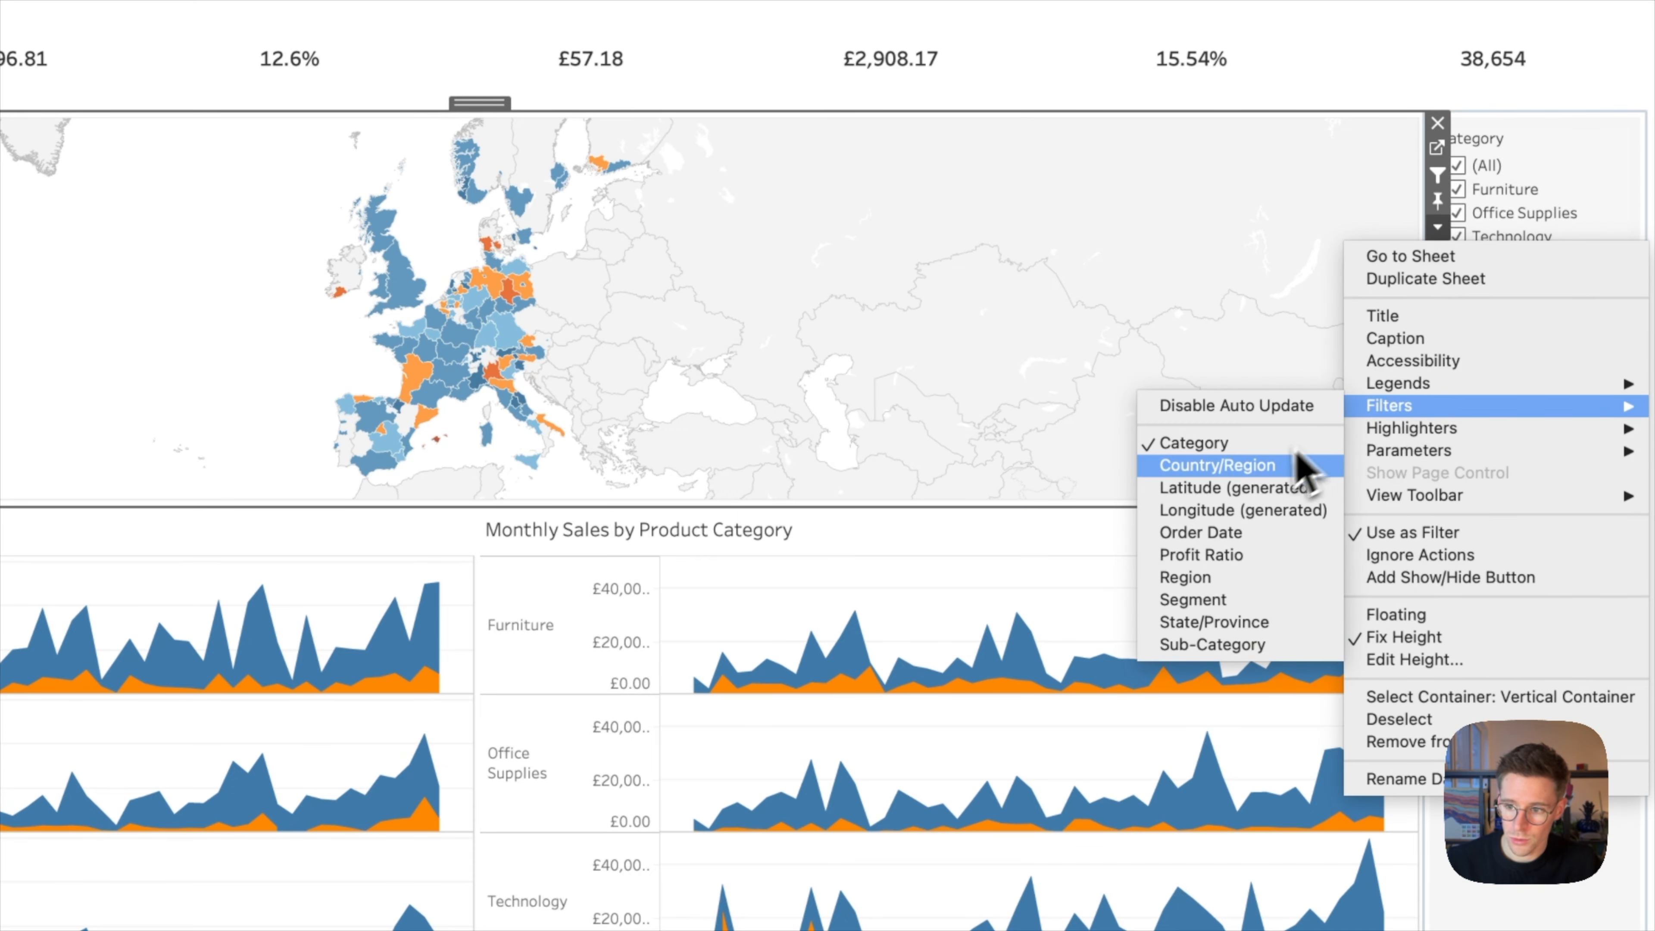
{"action": "left_click", "coordinate": [1271, 466]}
- Add the map's Order Date and Region filters to the Overview dashboard
{"action": "left_click", "coordinate": [1438, 228]}
{"action": "mouse_move", "coordinate": [1440, 384]}
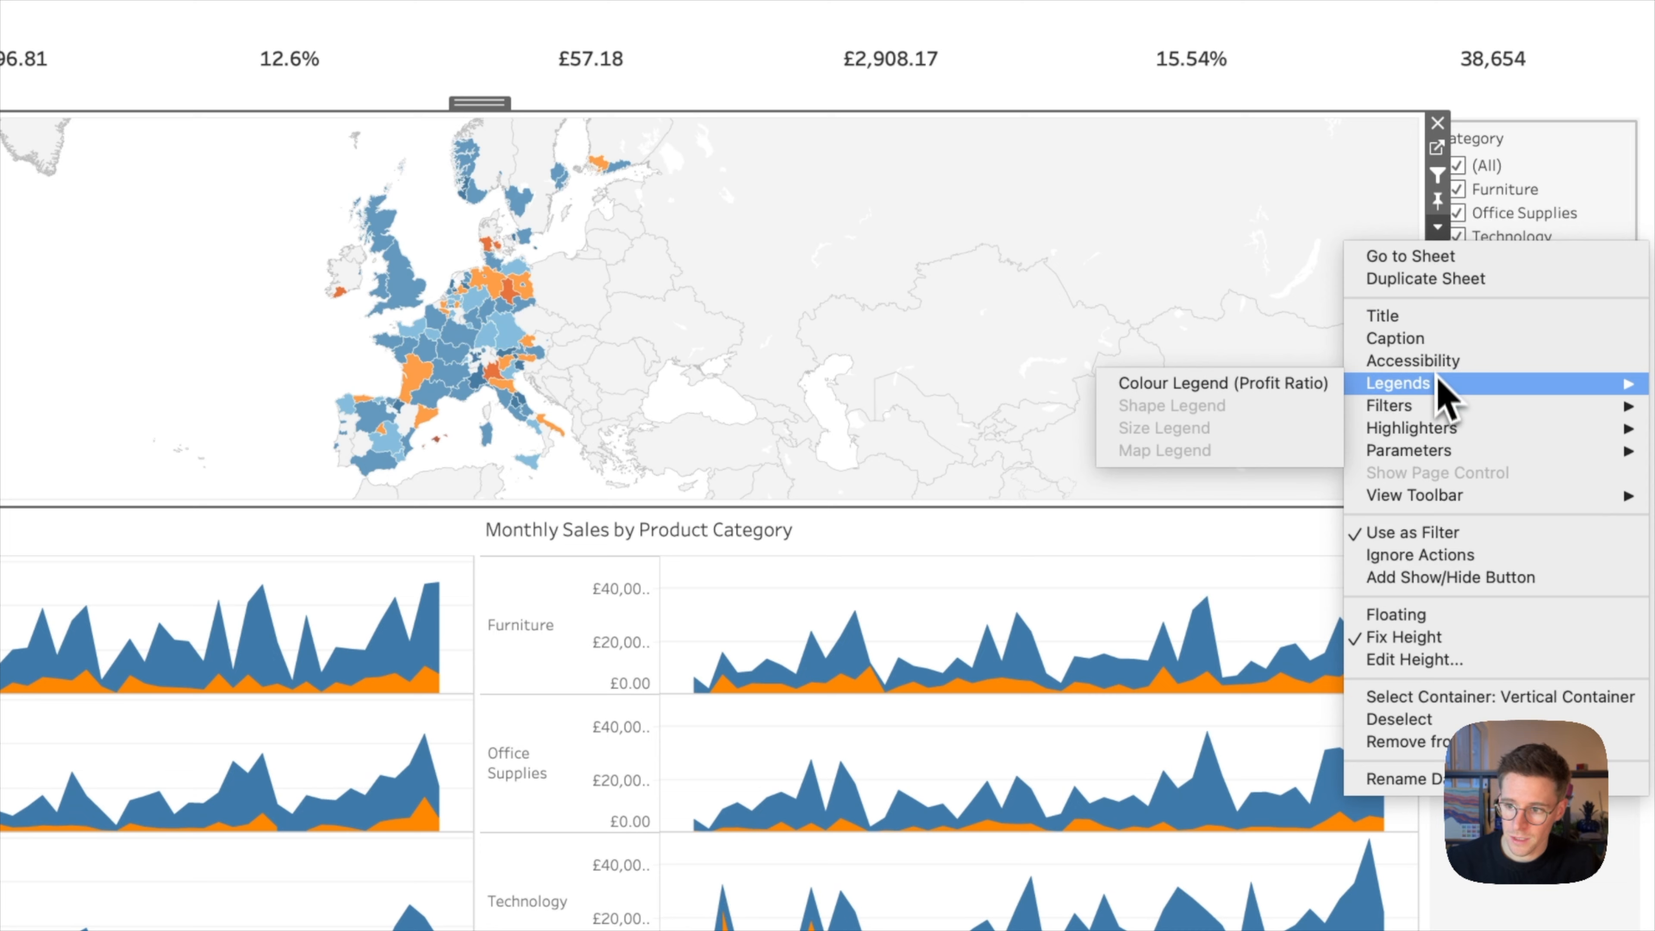
{"action": "mouse_move", "coordinate": [1377, 411]}
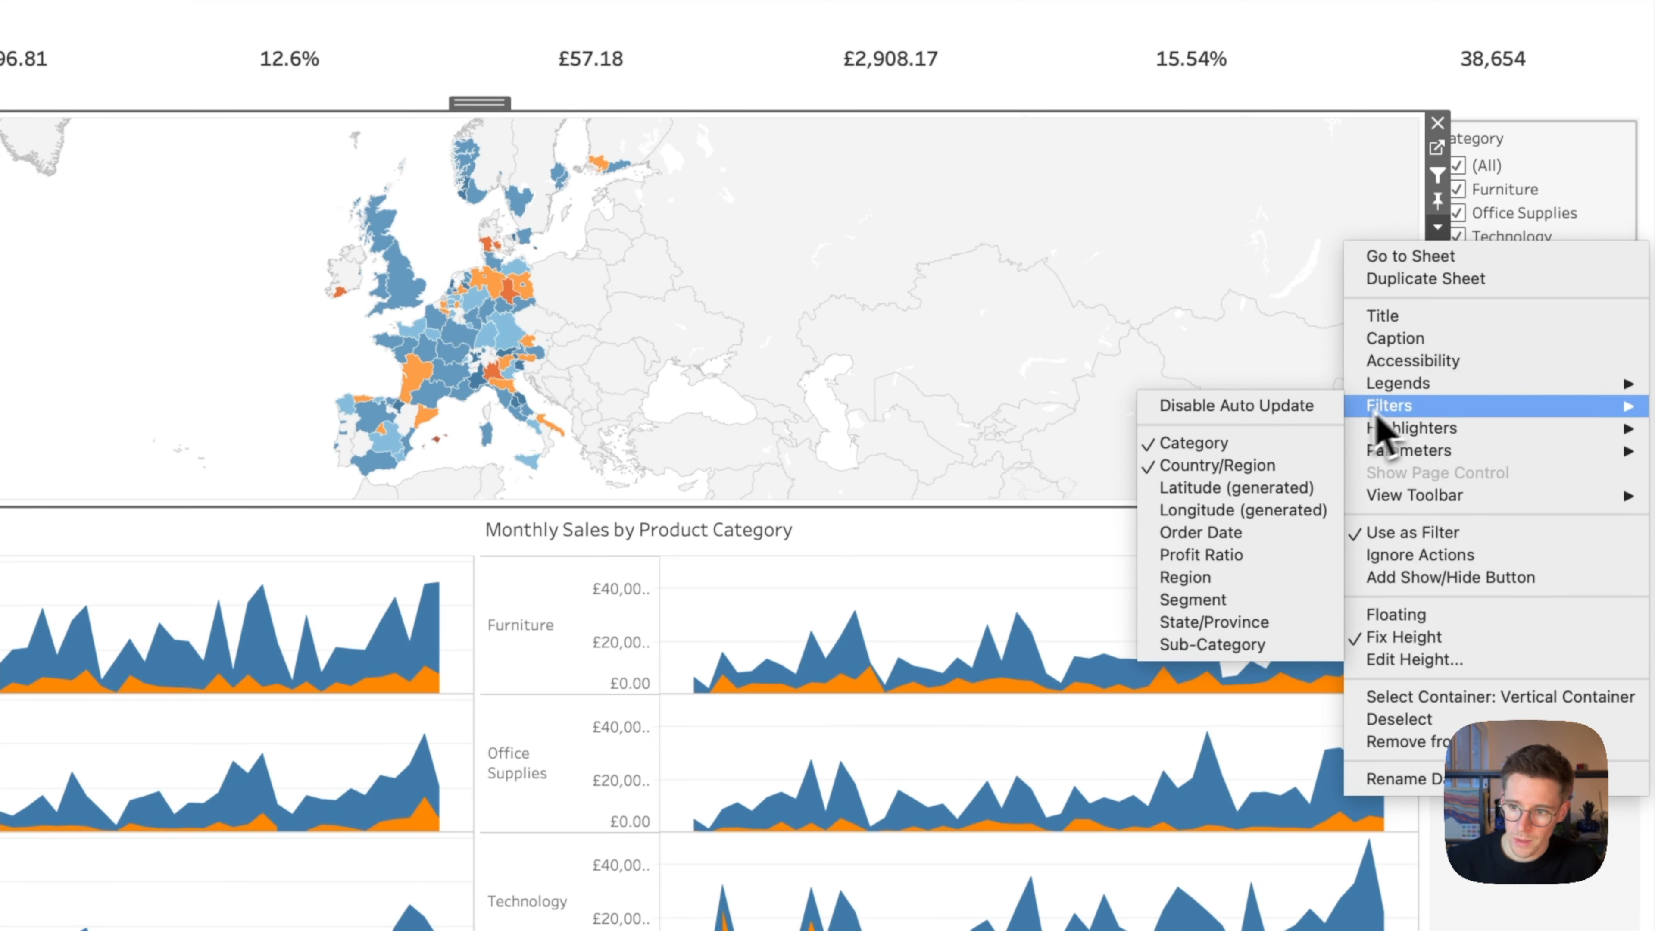
{"action": "left_click", "coordinate": [1225, 532]}
{"action": "left_click", "coordinate": [1438, 228]}
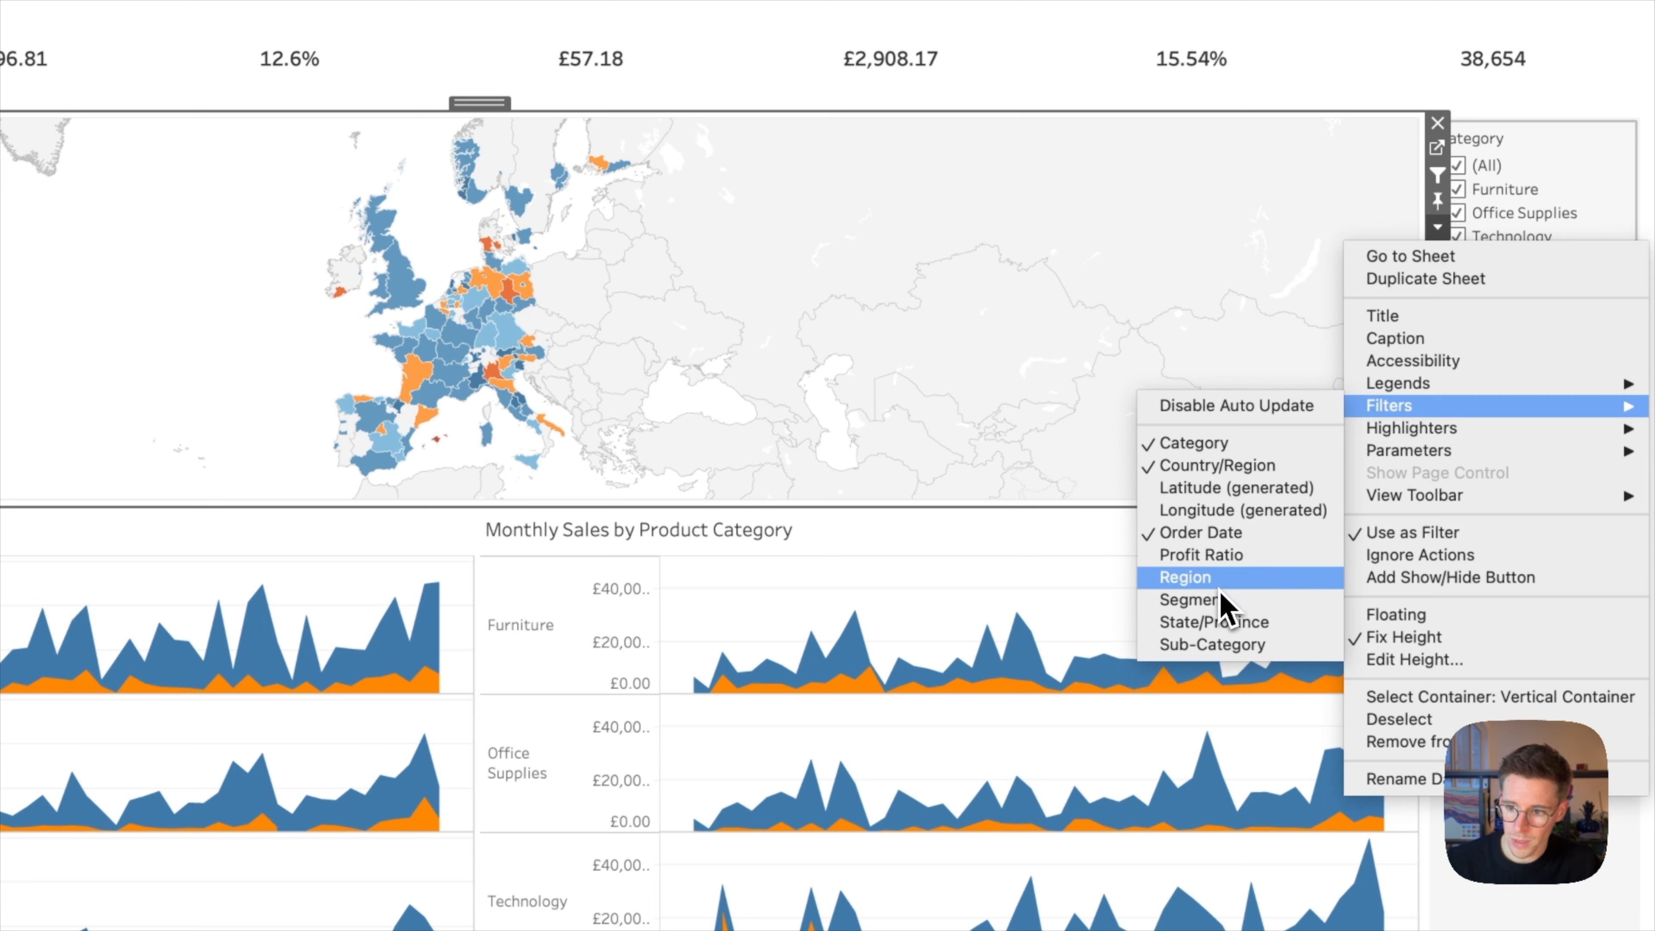
{"action": "left_click", "coordinate": [1184, 577]}
- Add the map's Segment and State/Province filters to the Overview dashboard
{"action": "left_click", "coordinate": [1438, 228]}
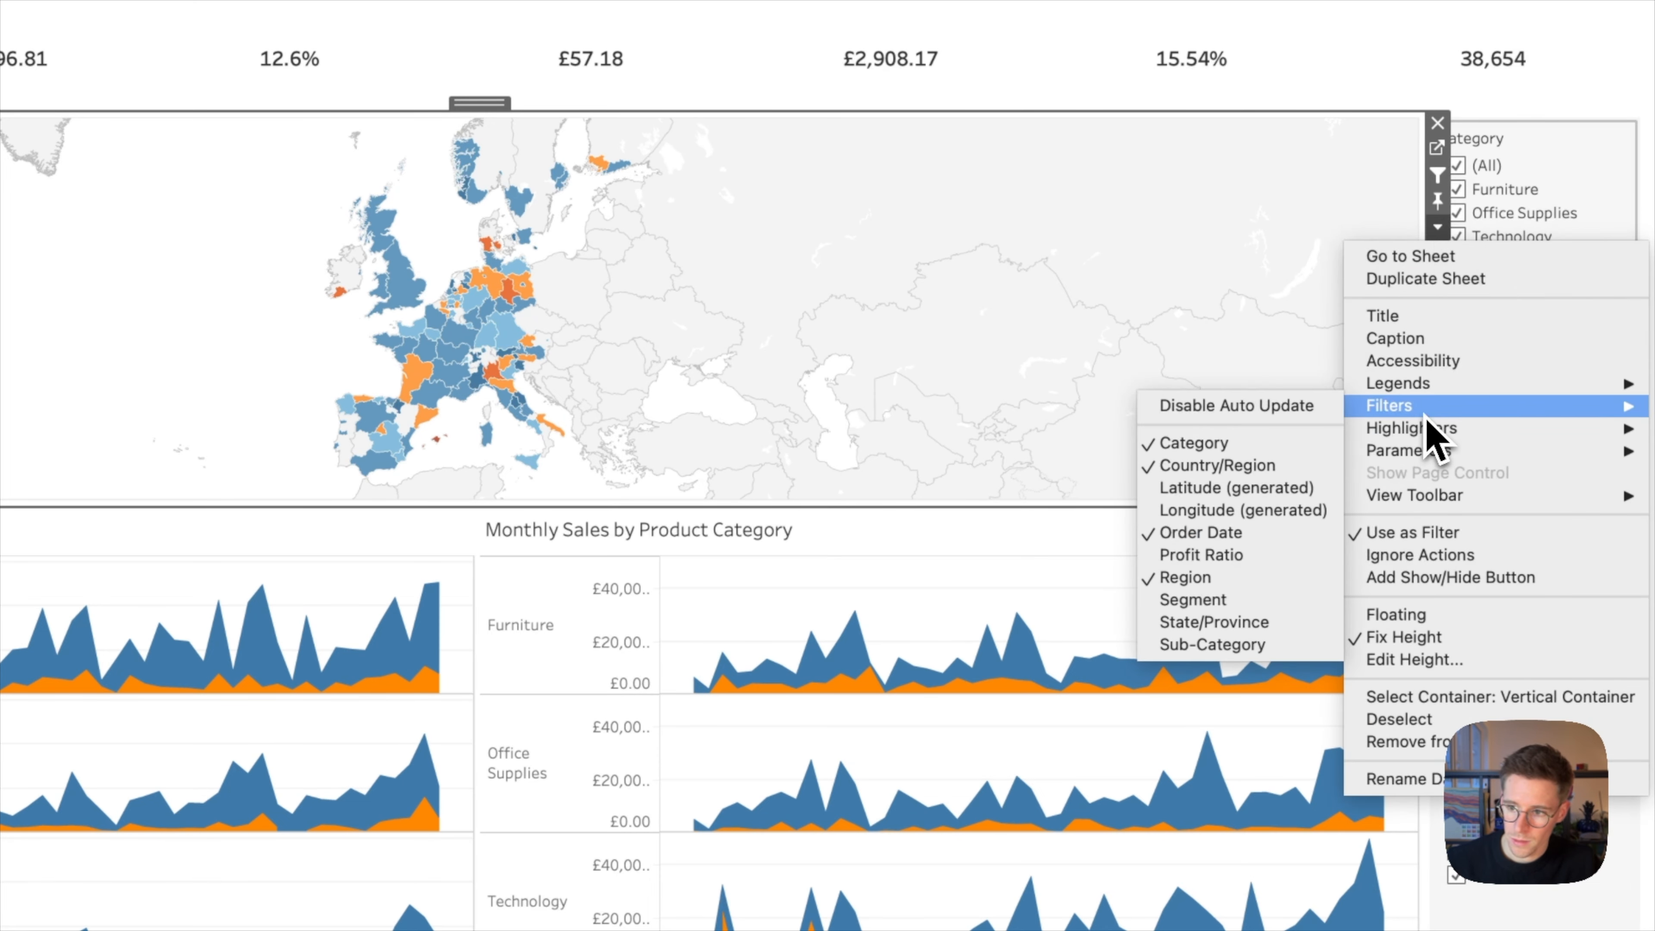
{"action": "mouse_move", "coordinate": [1380, 406]}
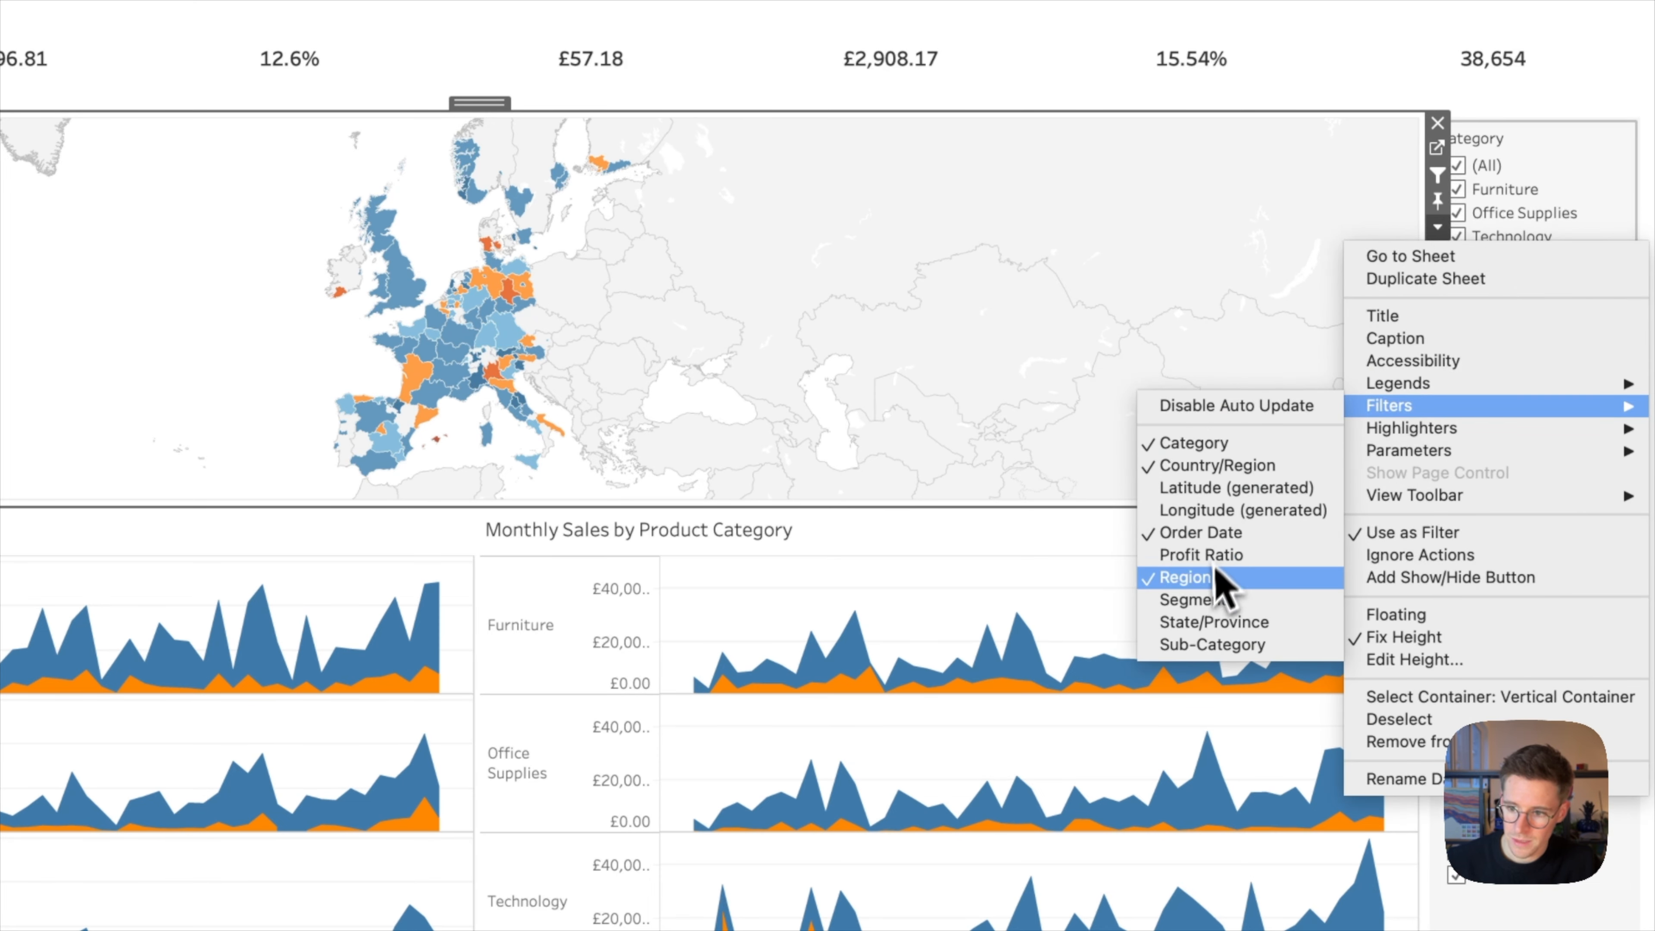
{"action": "left_click", "coordinate": [1212, 601]}
{"action": "left_click", "coordinate": [1438, 230]}
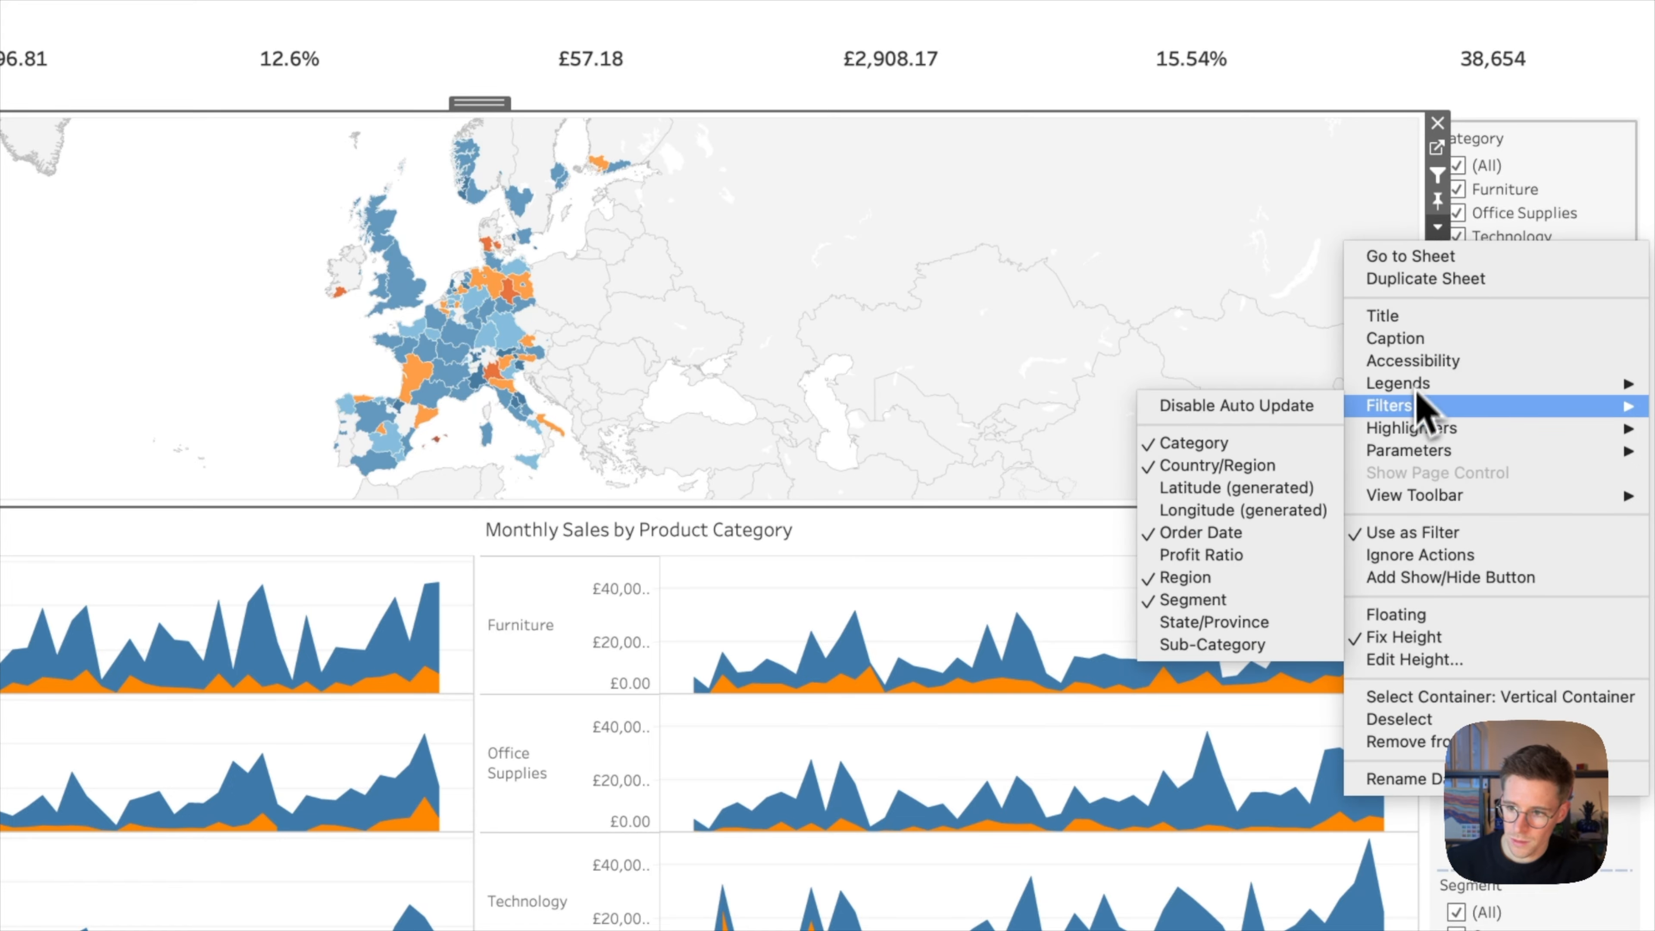
{"action": "left_click", "coordinate": [1248, 622]}
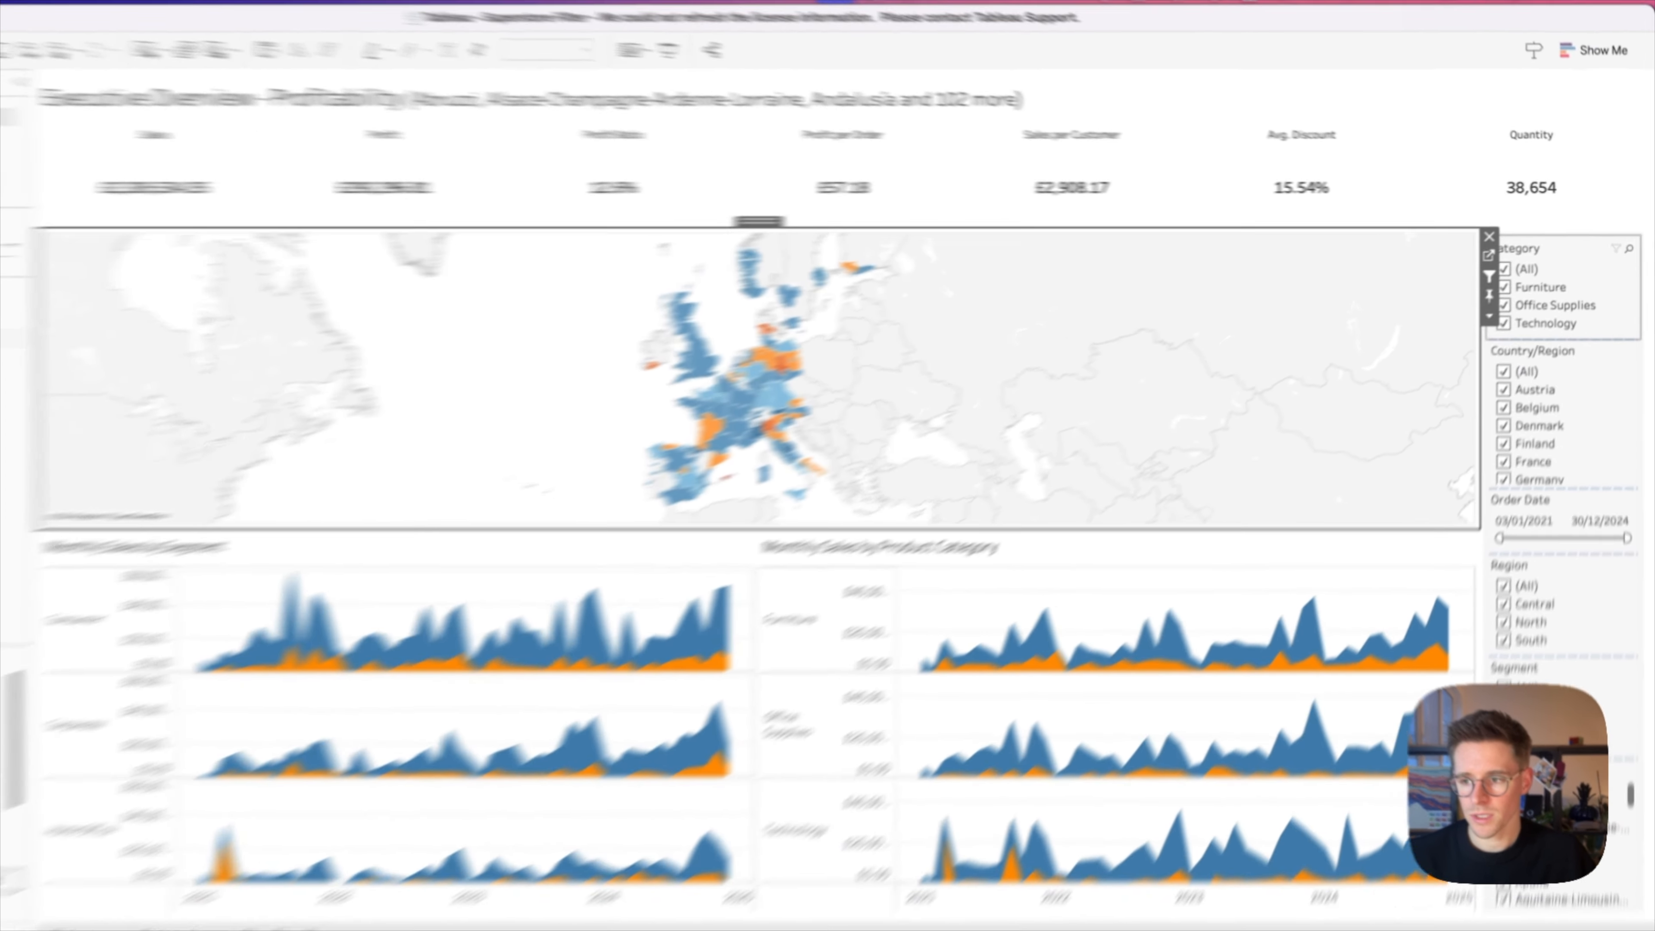
- Change the Category filter to Multiple Values (dropdown) with an Apply button and try out its value selection
{"action": "right_click", "coordinate": [1577, 247]}
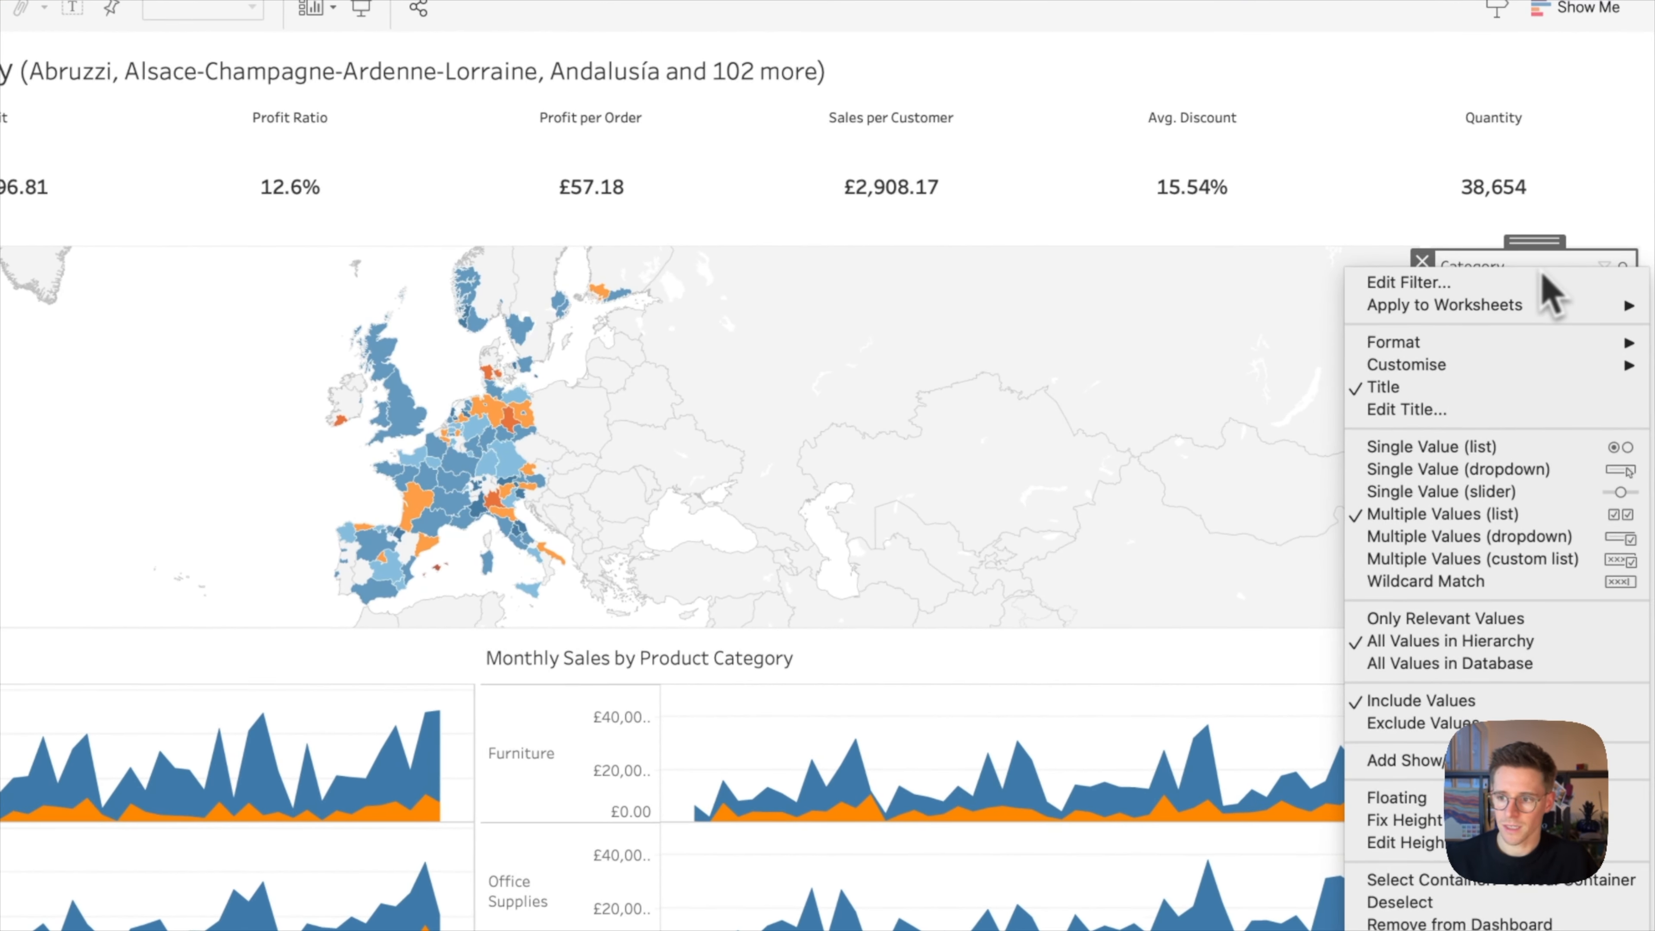
{"action": "left_click", "coordinate": [1489, 550]}
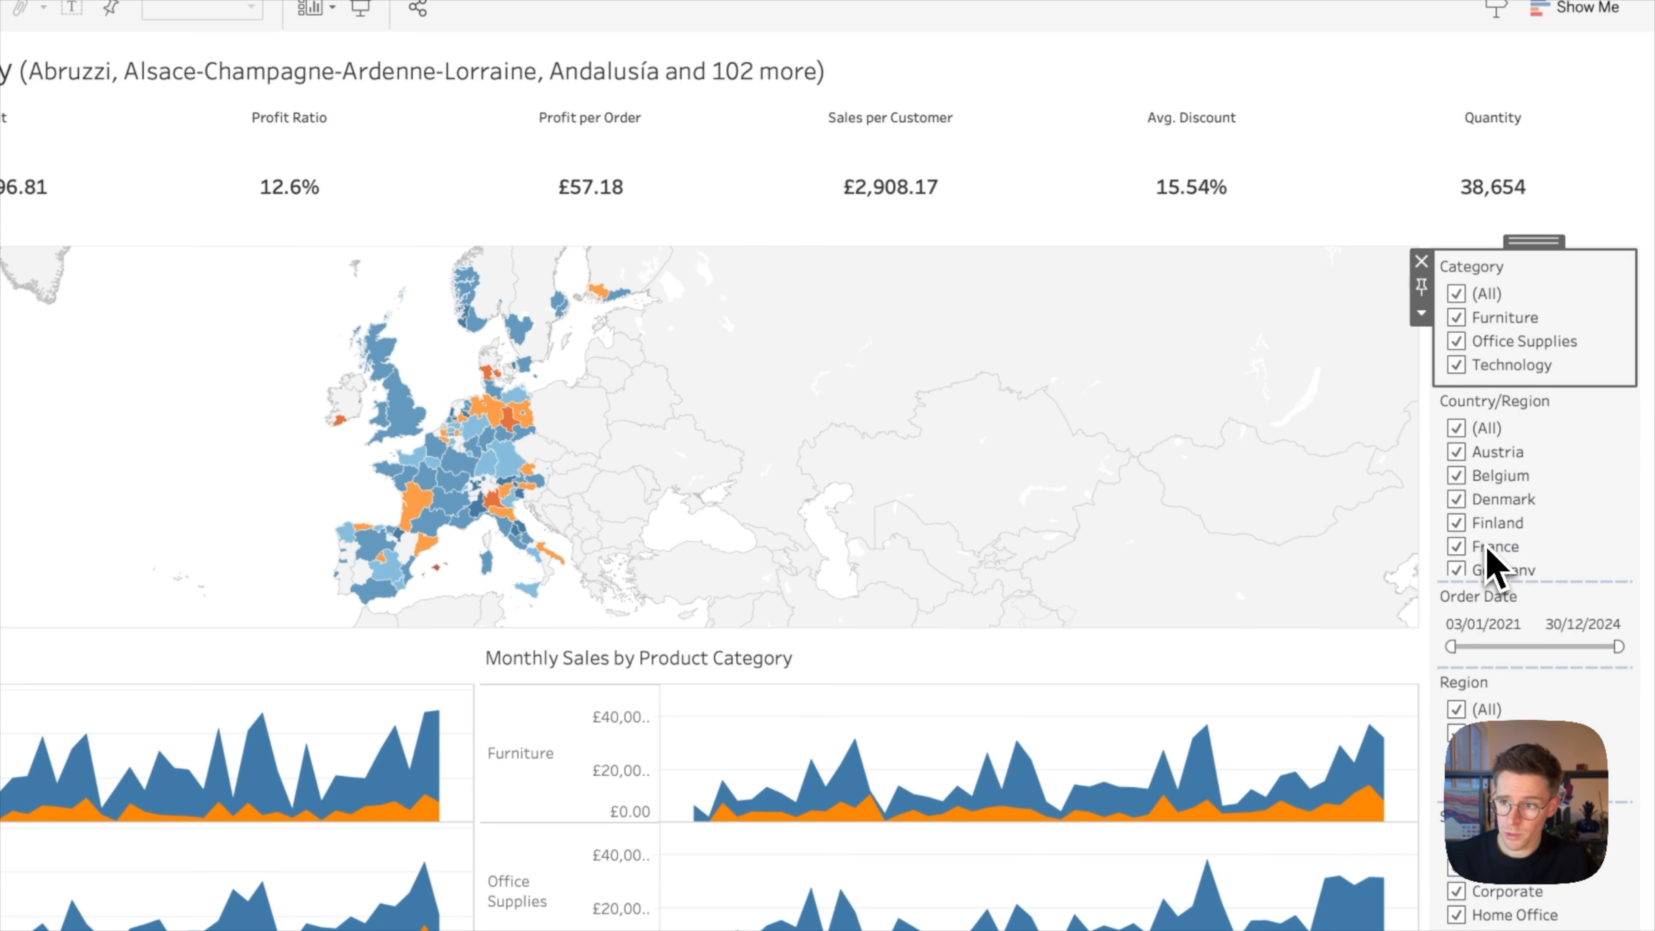
{"action": "right_click", "coordinate": [1521, 298]}
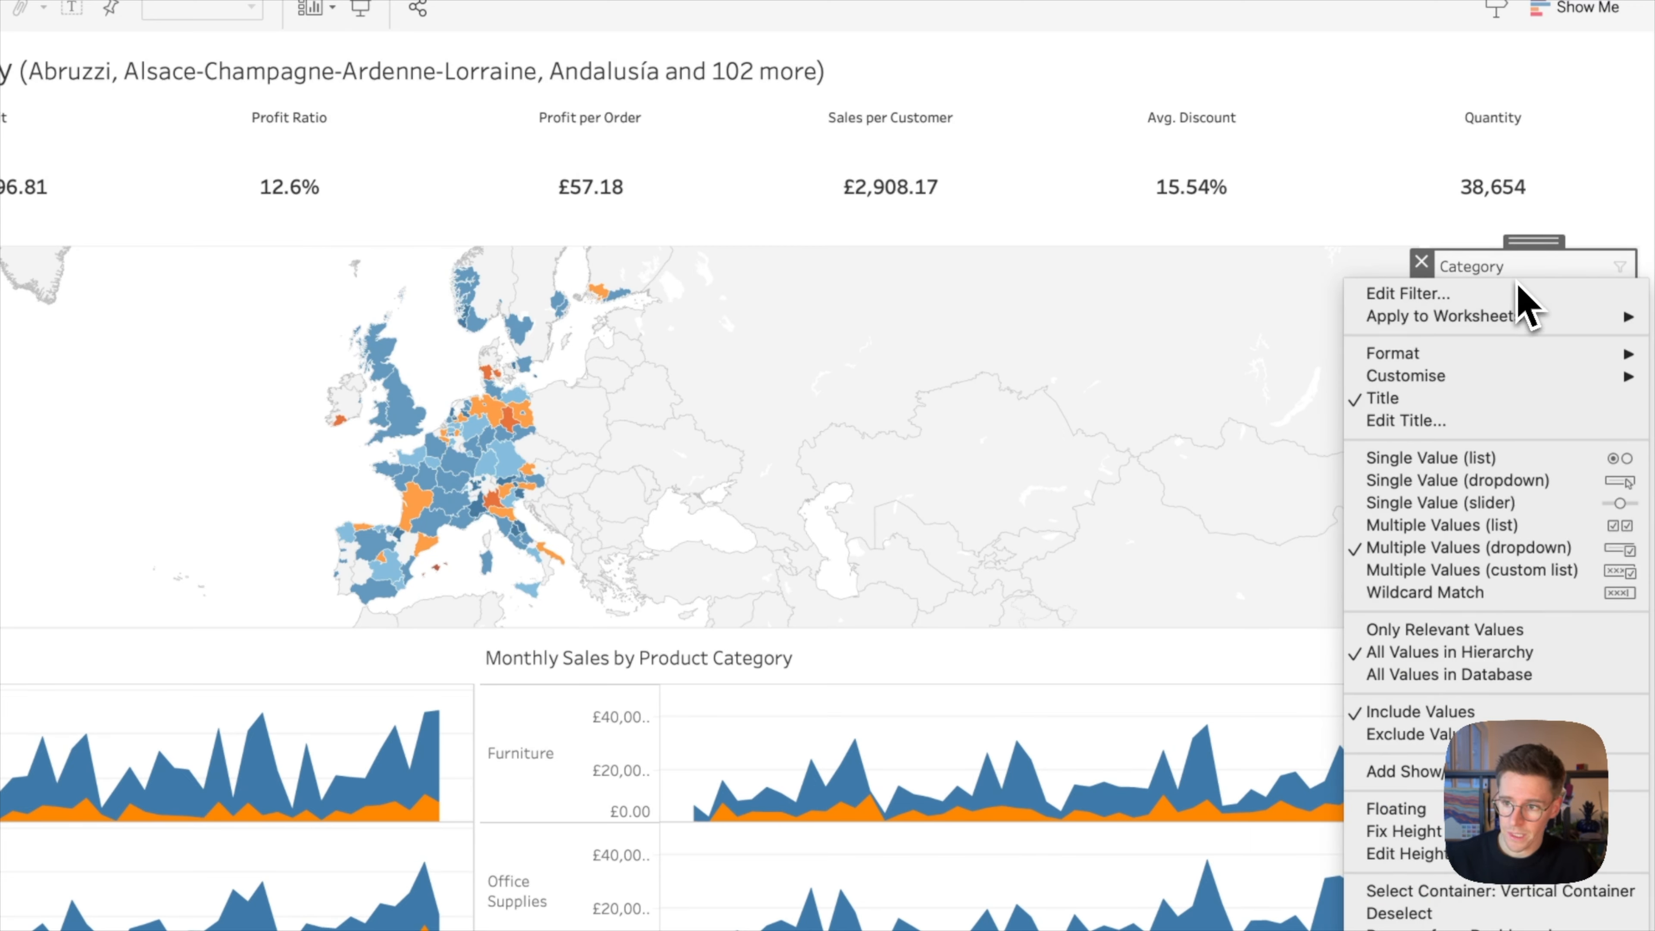
{"action": "mouse_move", "coordinate": [1492, 378]}
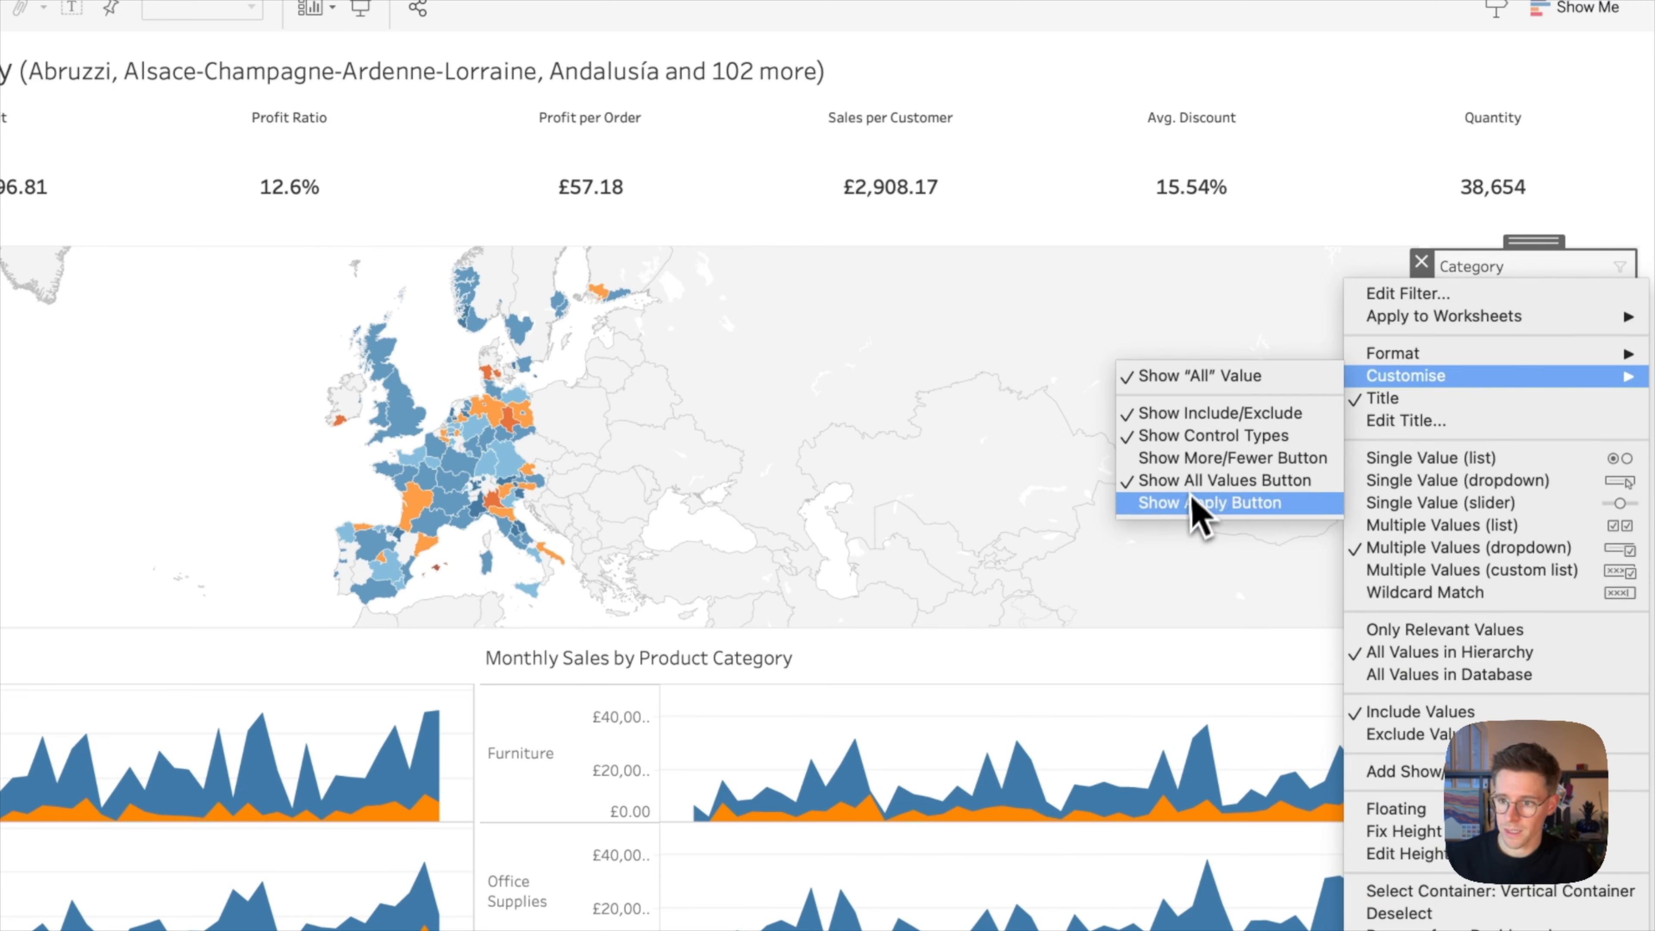
{"action": "left_click", "coordinate": [1204, 504]}
{"action": "left_click", "coordinate": [1492, 294]}
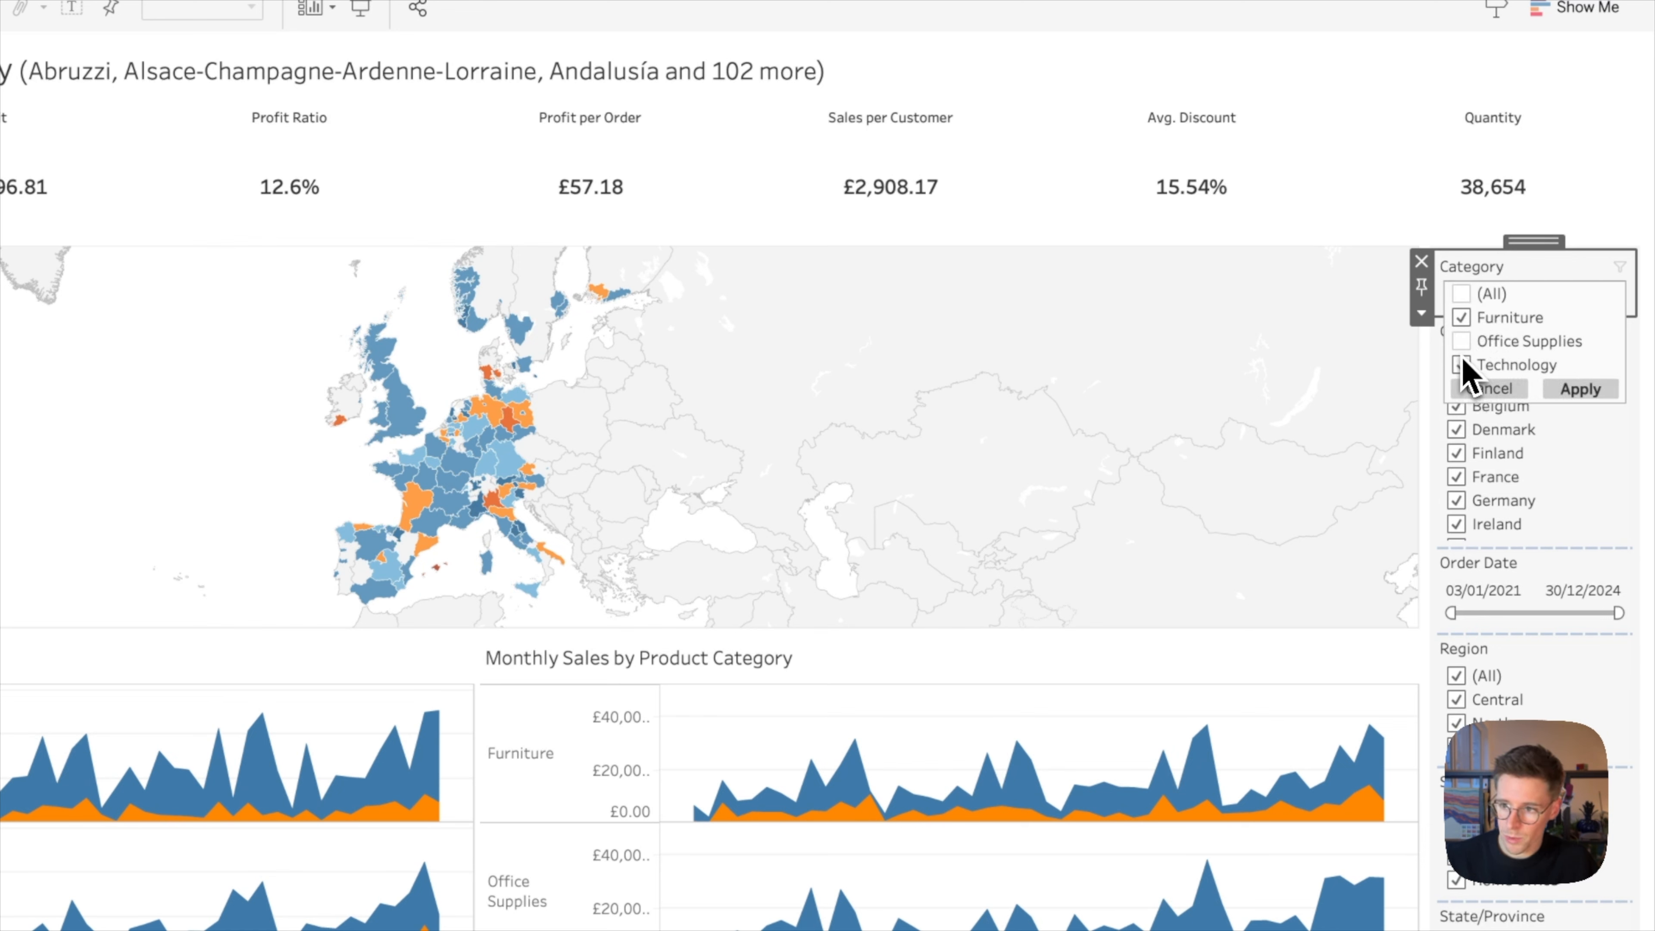
{"action": "left_click", "coordinate": [1600, 438]}
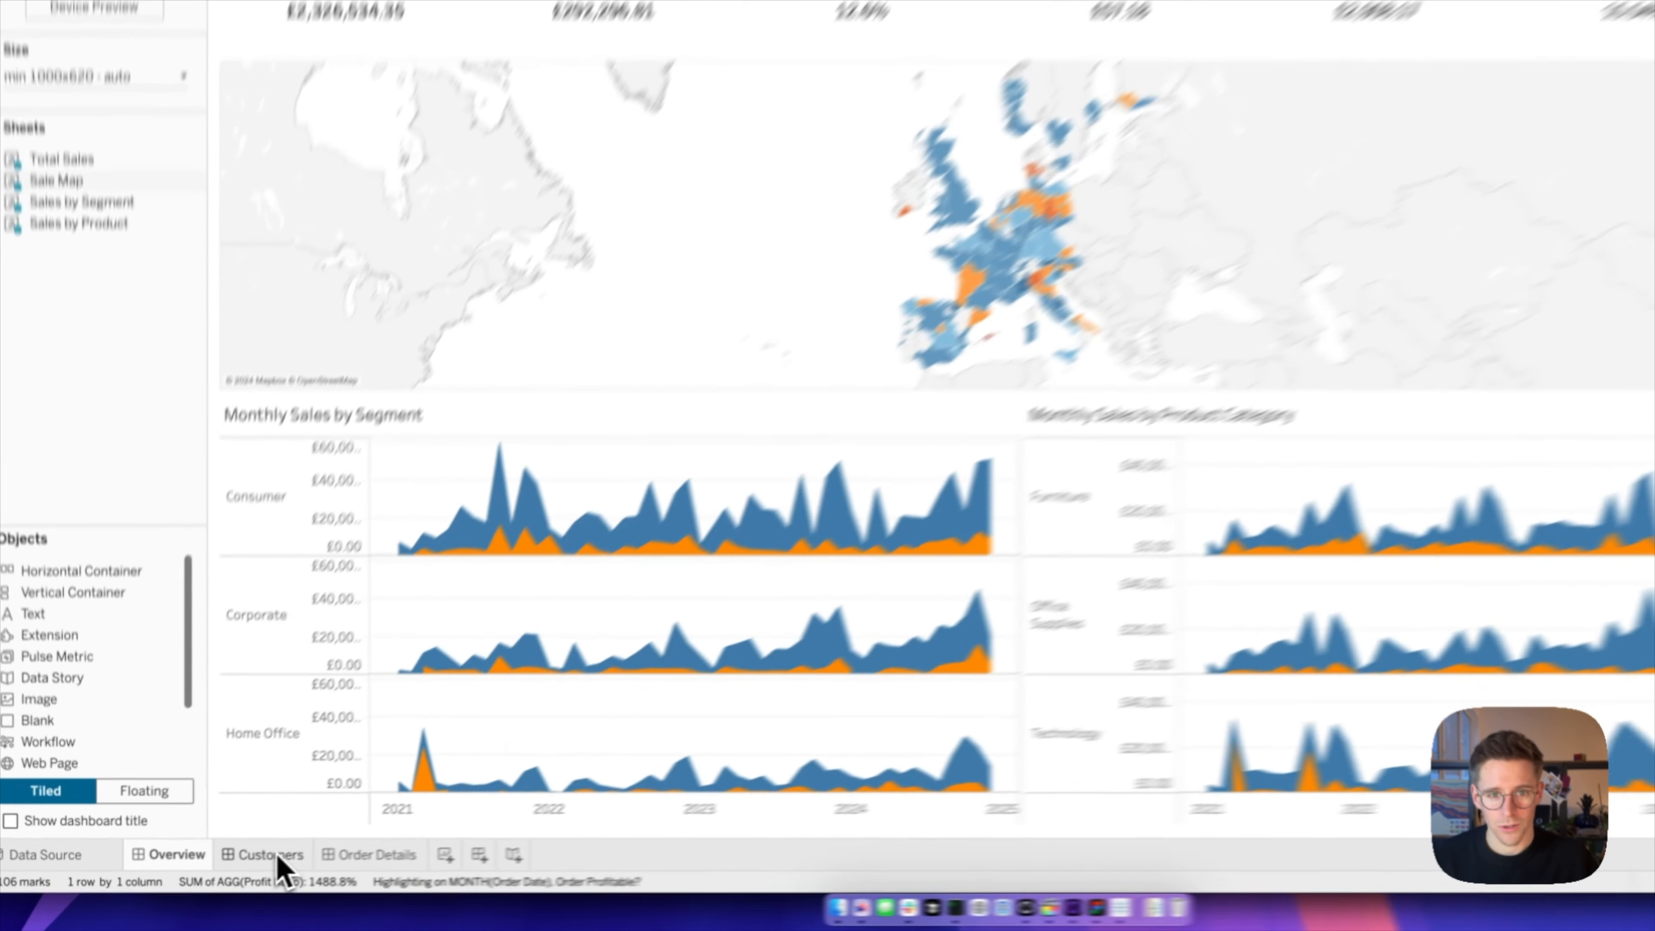
- Review the filters on the Customers and Order Details dashboards, including the Region filter's display options, and return to Overview
{"action": "left_click", "coordinate": [236, 870]}
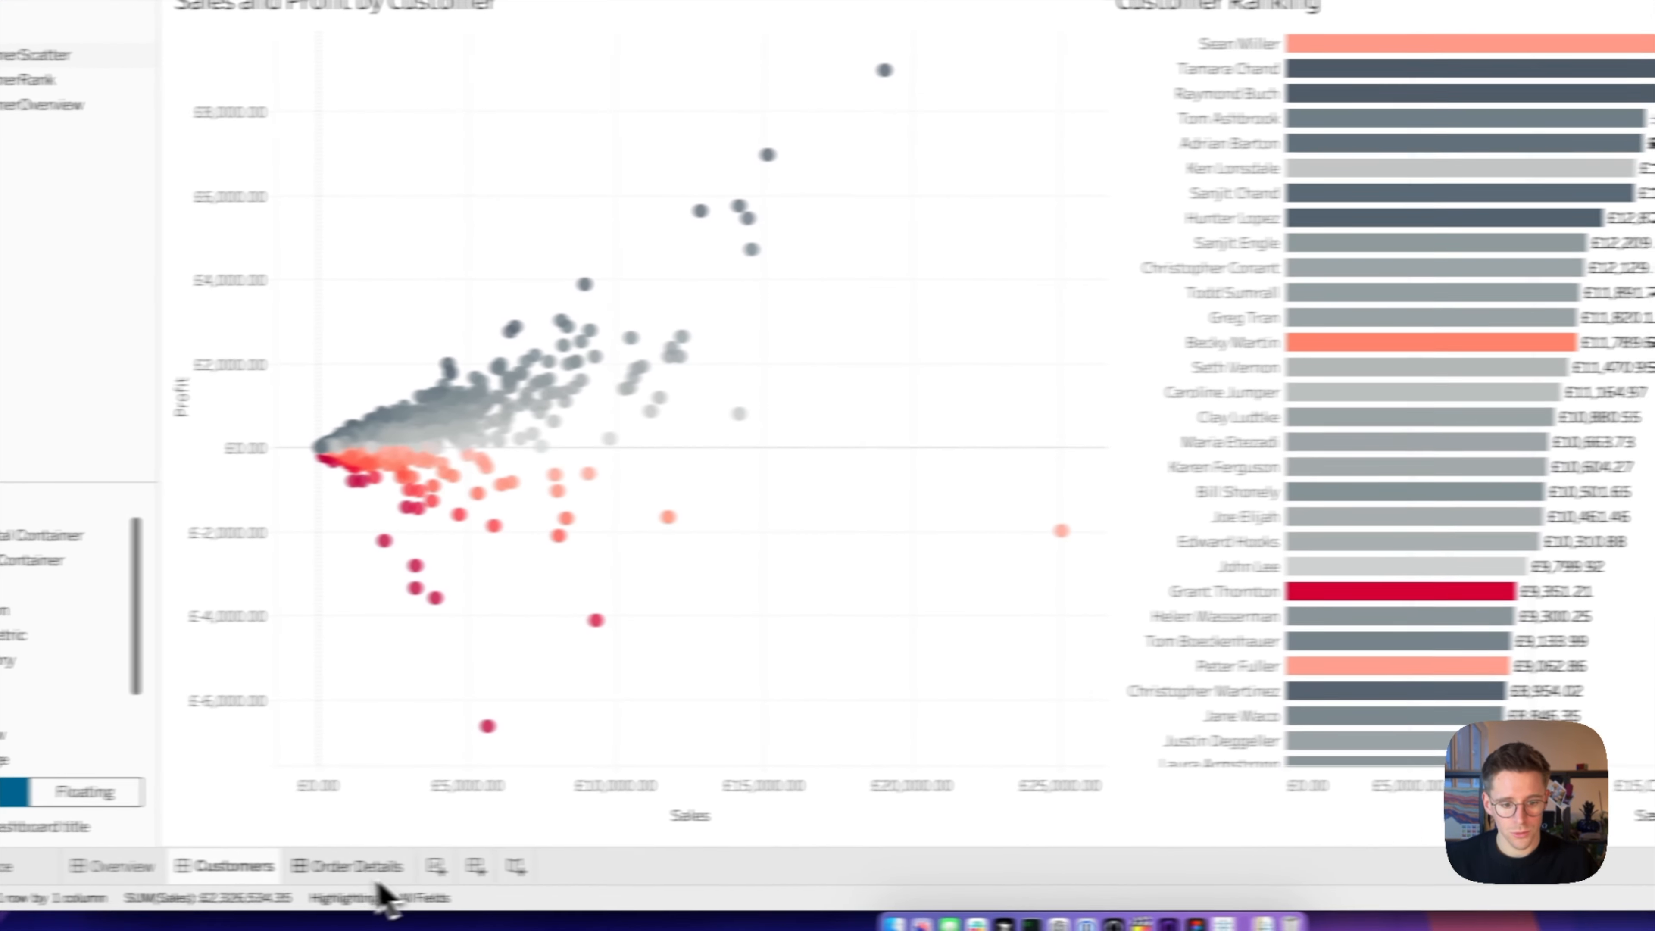
{"action": "left_click", "coordinate": [374, 869]}
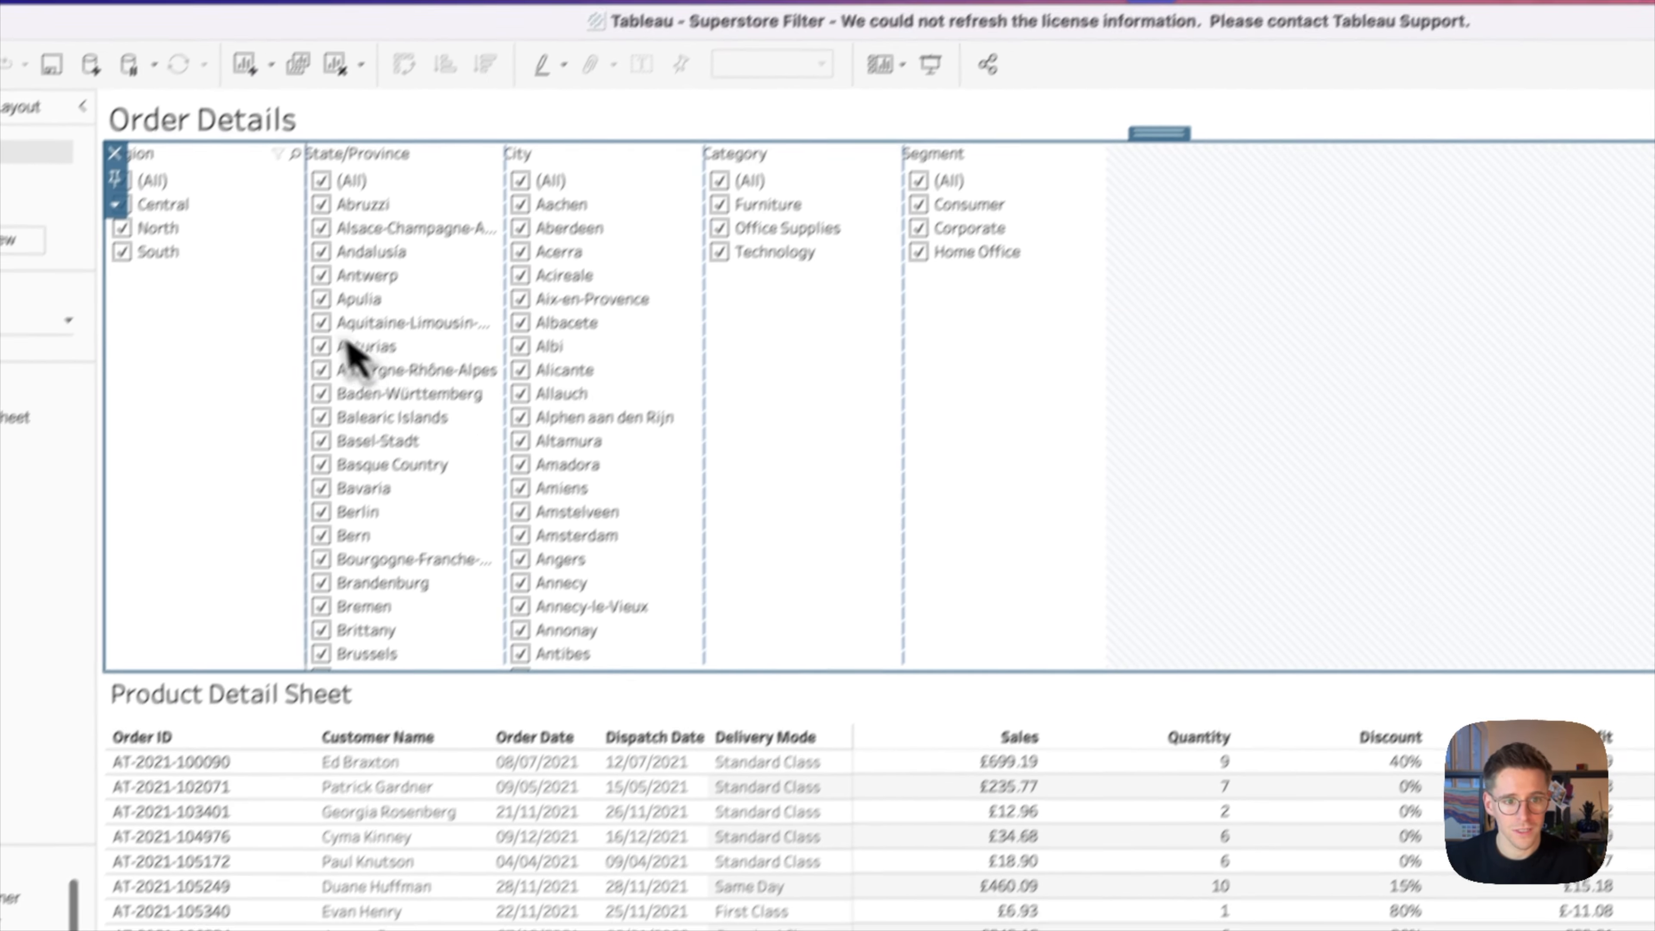
{"action": "right_click", "coordinate": [251, 399]}
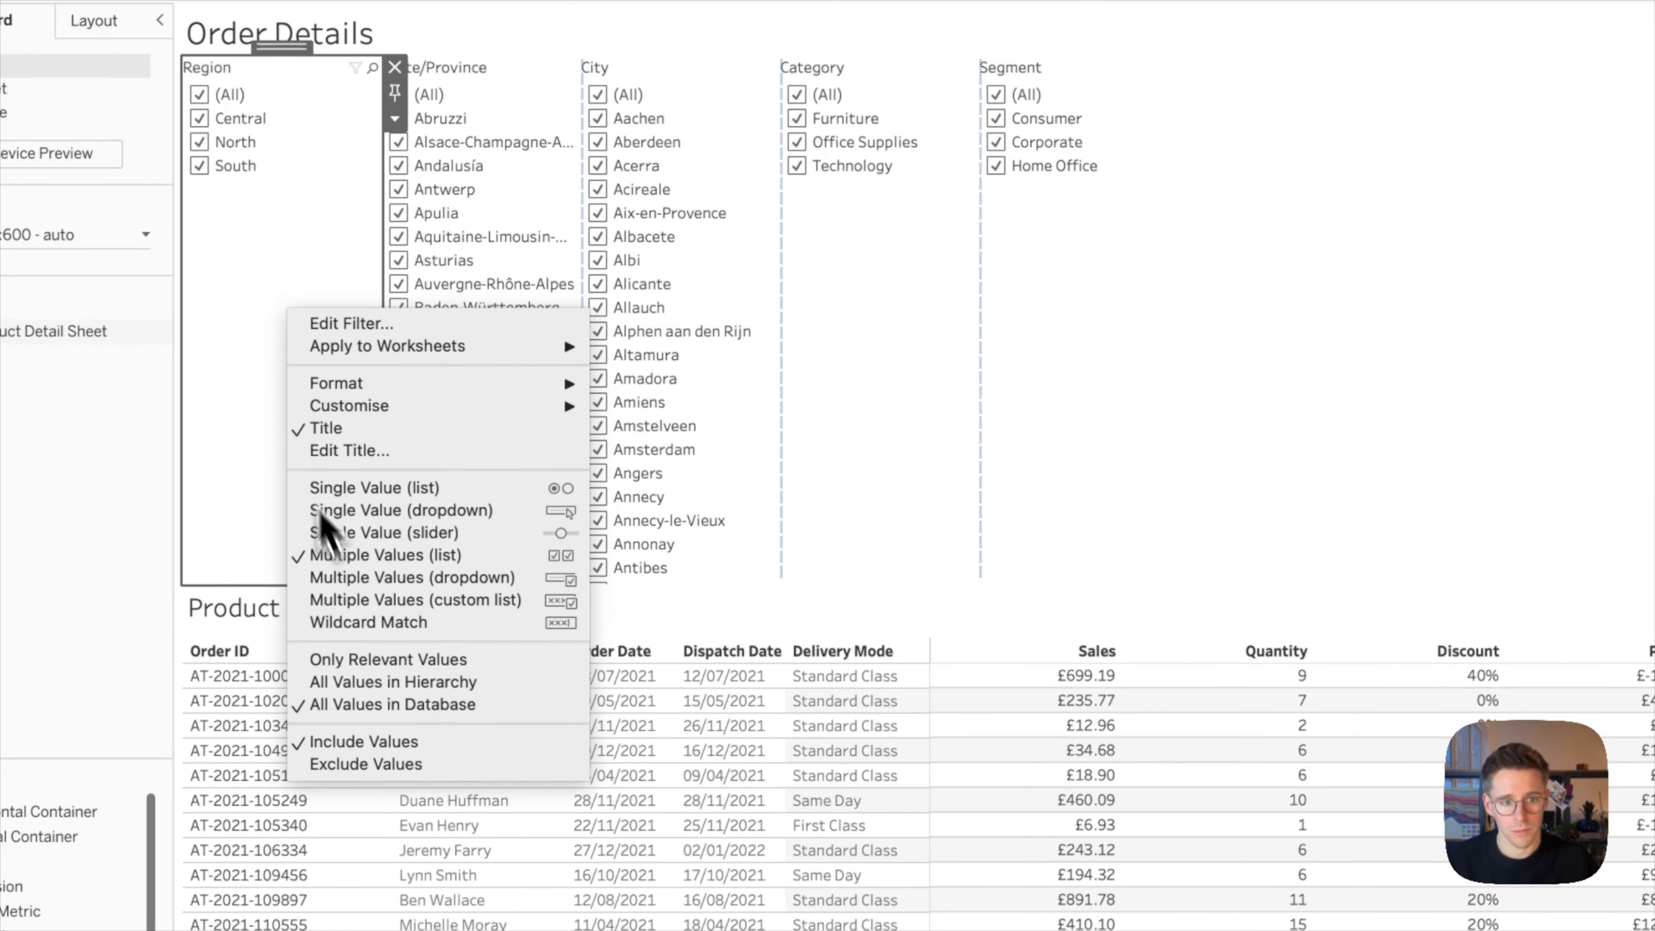
{"action": "left_click", "coordinate": [258, 386]}
{"action": "right_click", "coordinate": [252, 374]}
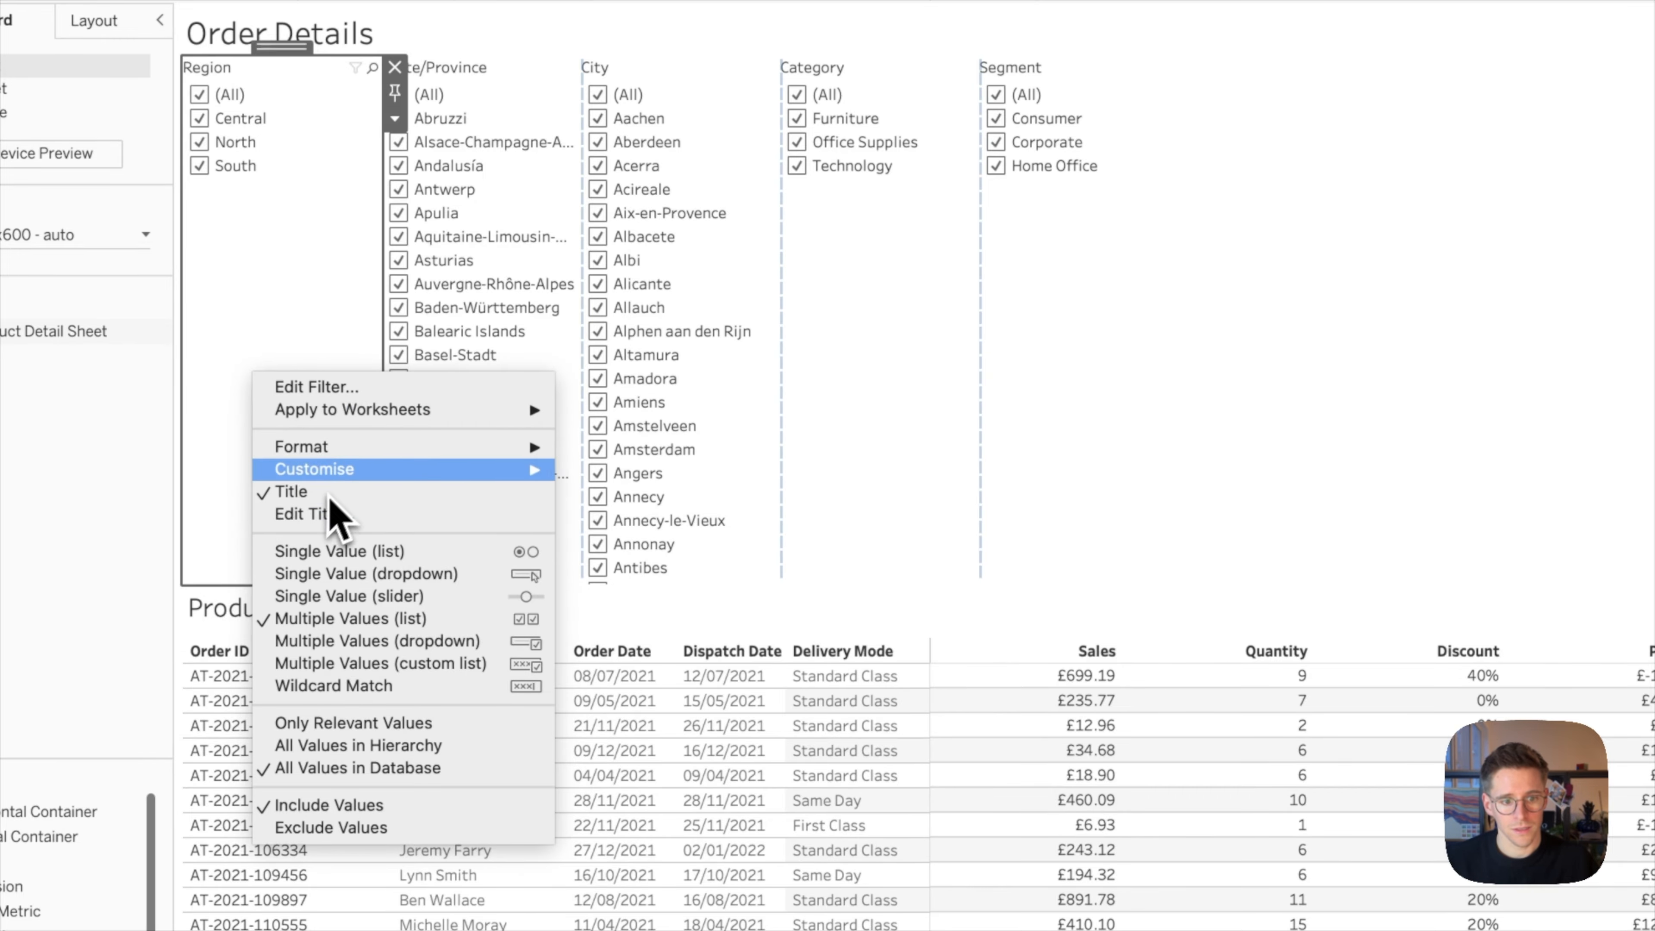
{"action": "mouse_move", "coordinate": [357, 472]}
{"action": "left_click", "coordinate": [880, 310]}
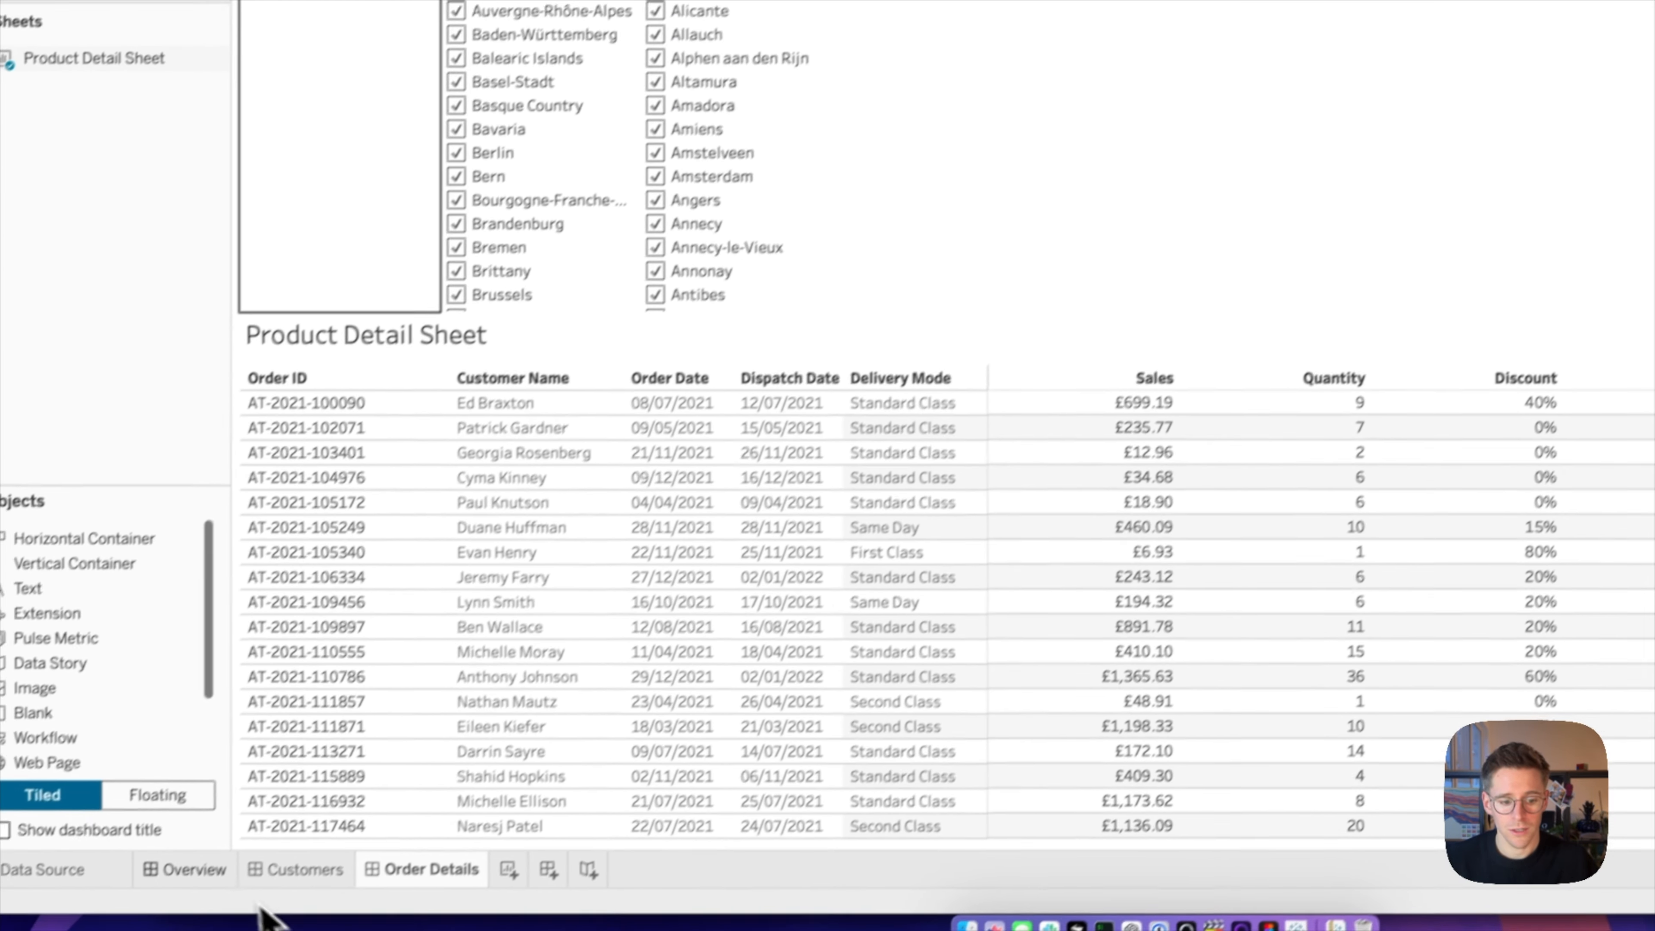
{"action": "left_click", "coordinate": [232, 851]}
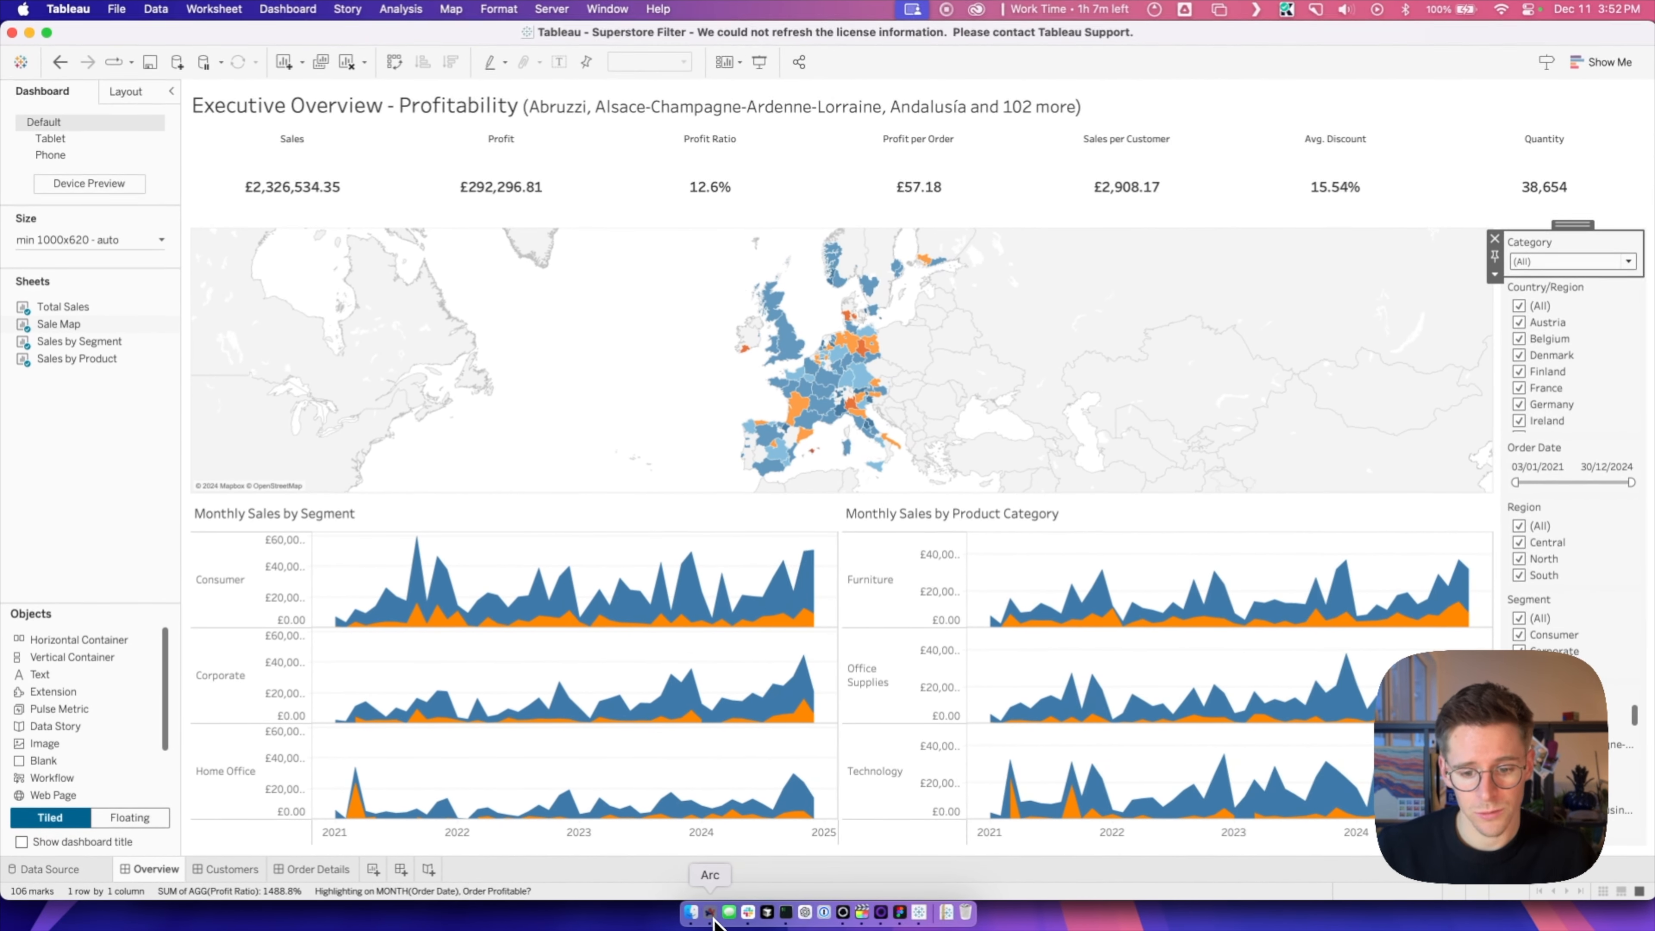
- Switch to the Arc browser, open LaDataViz's Filter Manager tool and load Superstore Filter.twbx into it
{"action": "left_click", "coordinate": [1024, 903]}
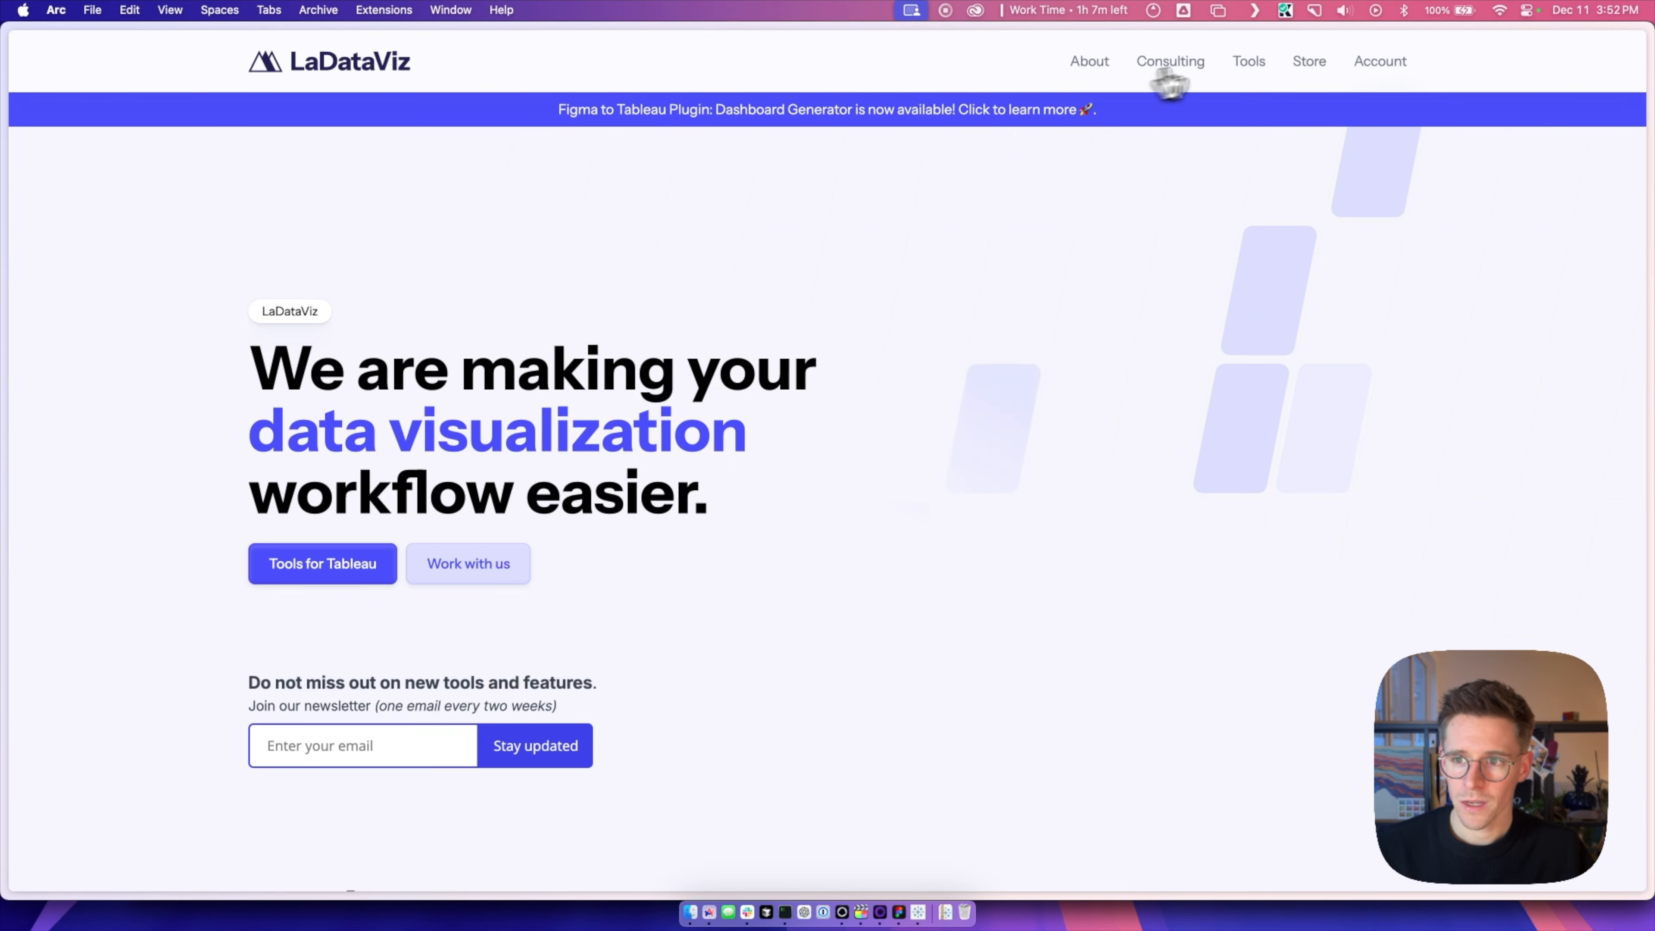
{"action": "left_click", "coordinate": [1249, 72]}
{"action": "scroll", "coordinate": [893, 519], "scroll_direction": "down", "scroll_amount": 5}
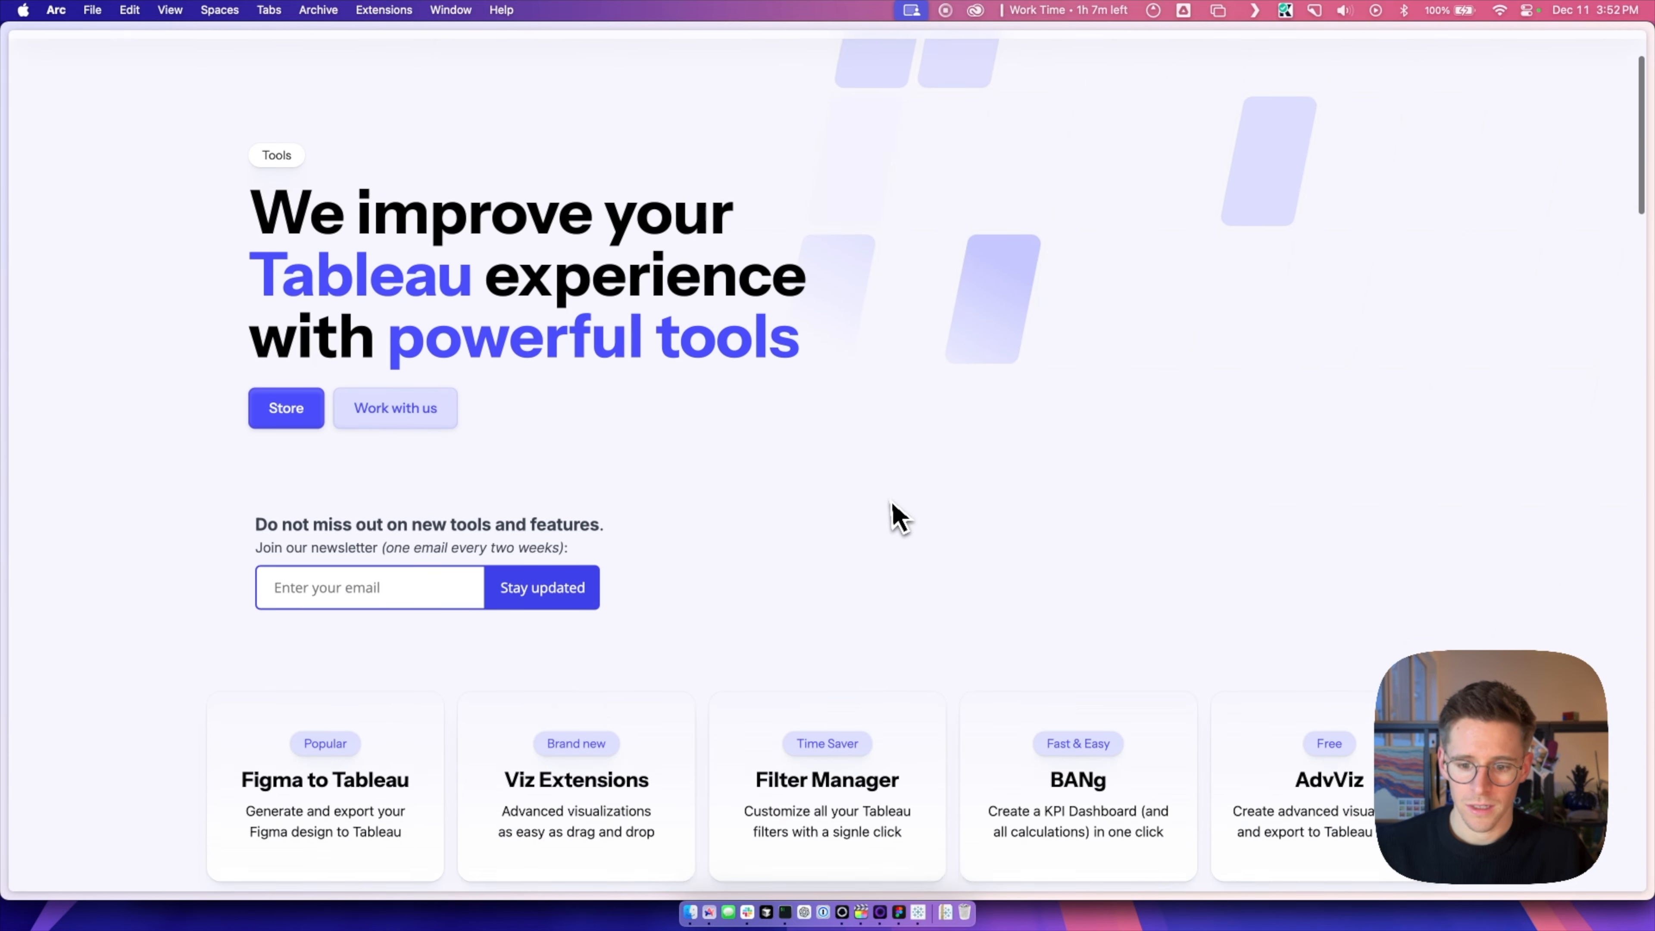
{"action": "left_click", "coordinate": [826, 678]}
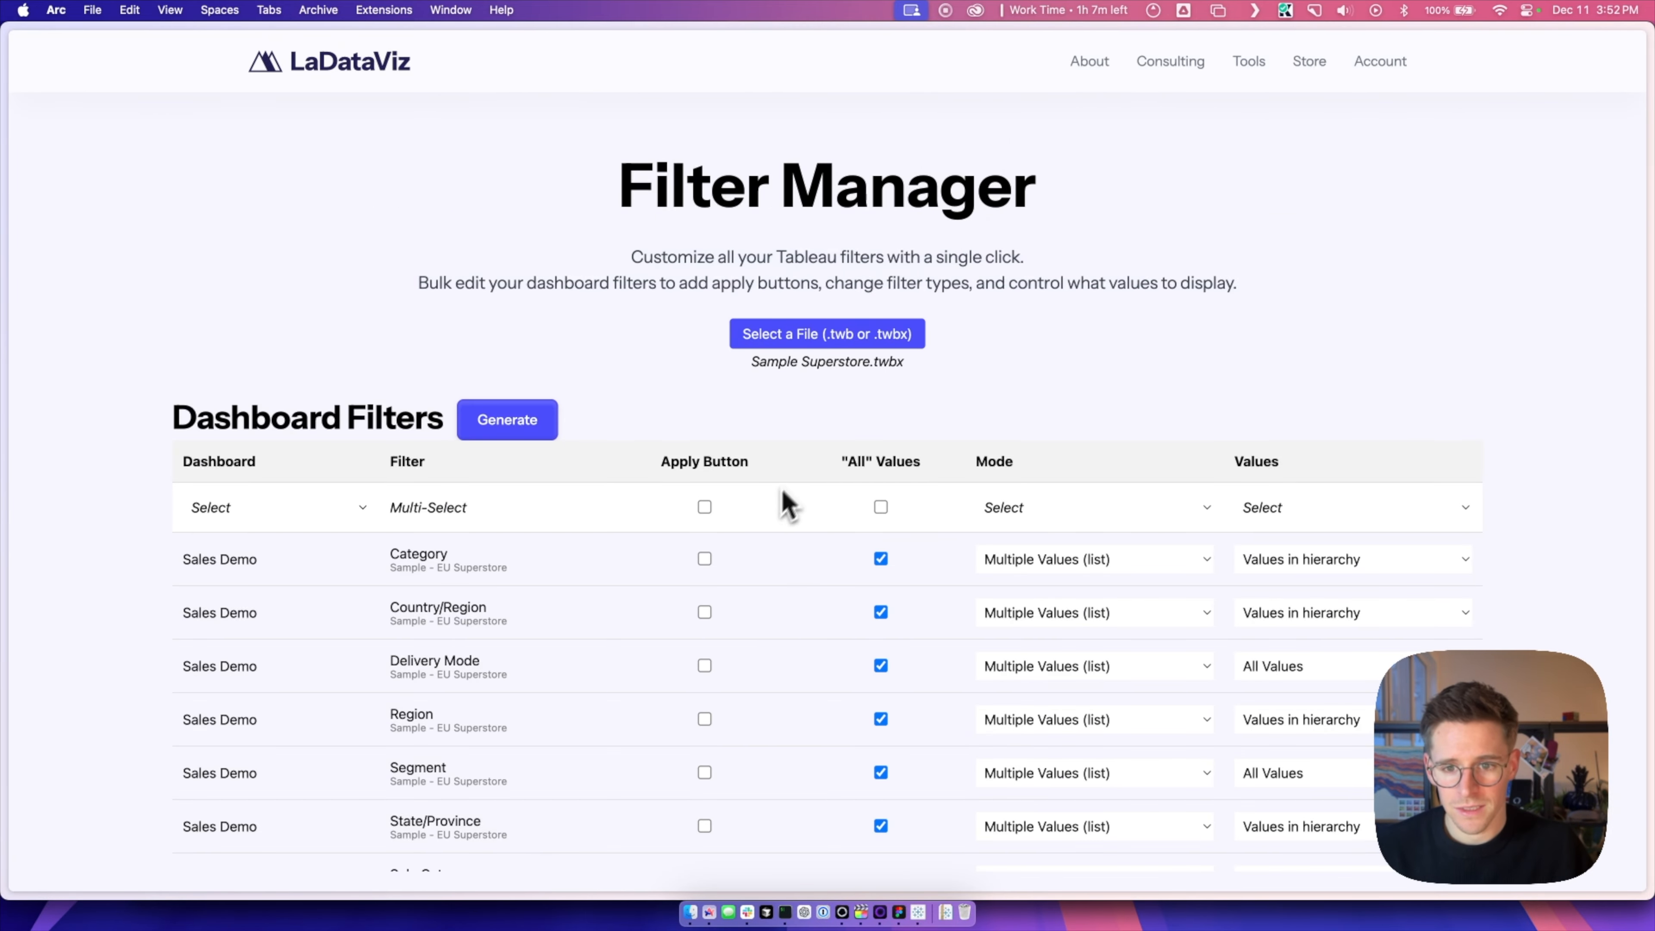
{"action": "left_click", "coordinate": [802, 339]}
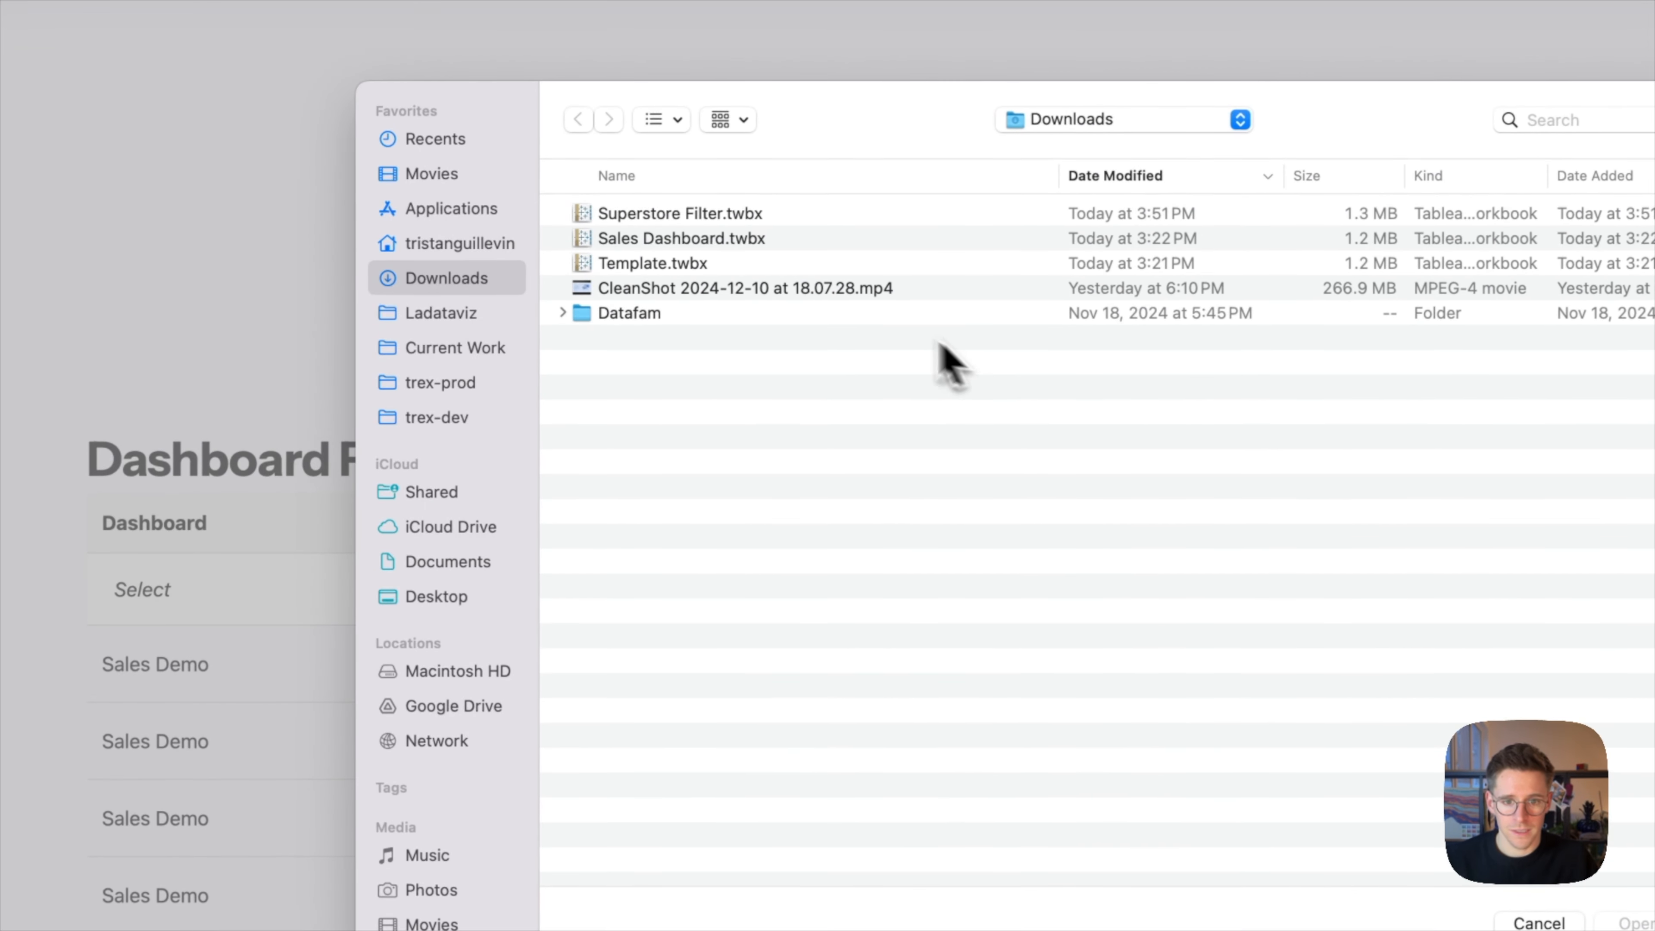
{"action": "double_click", "coordinate": [745, 221]}
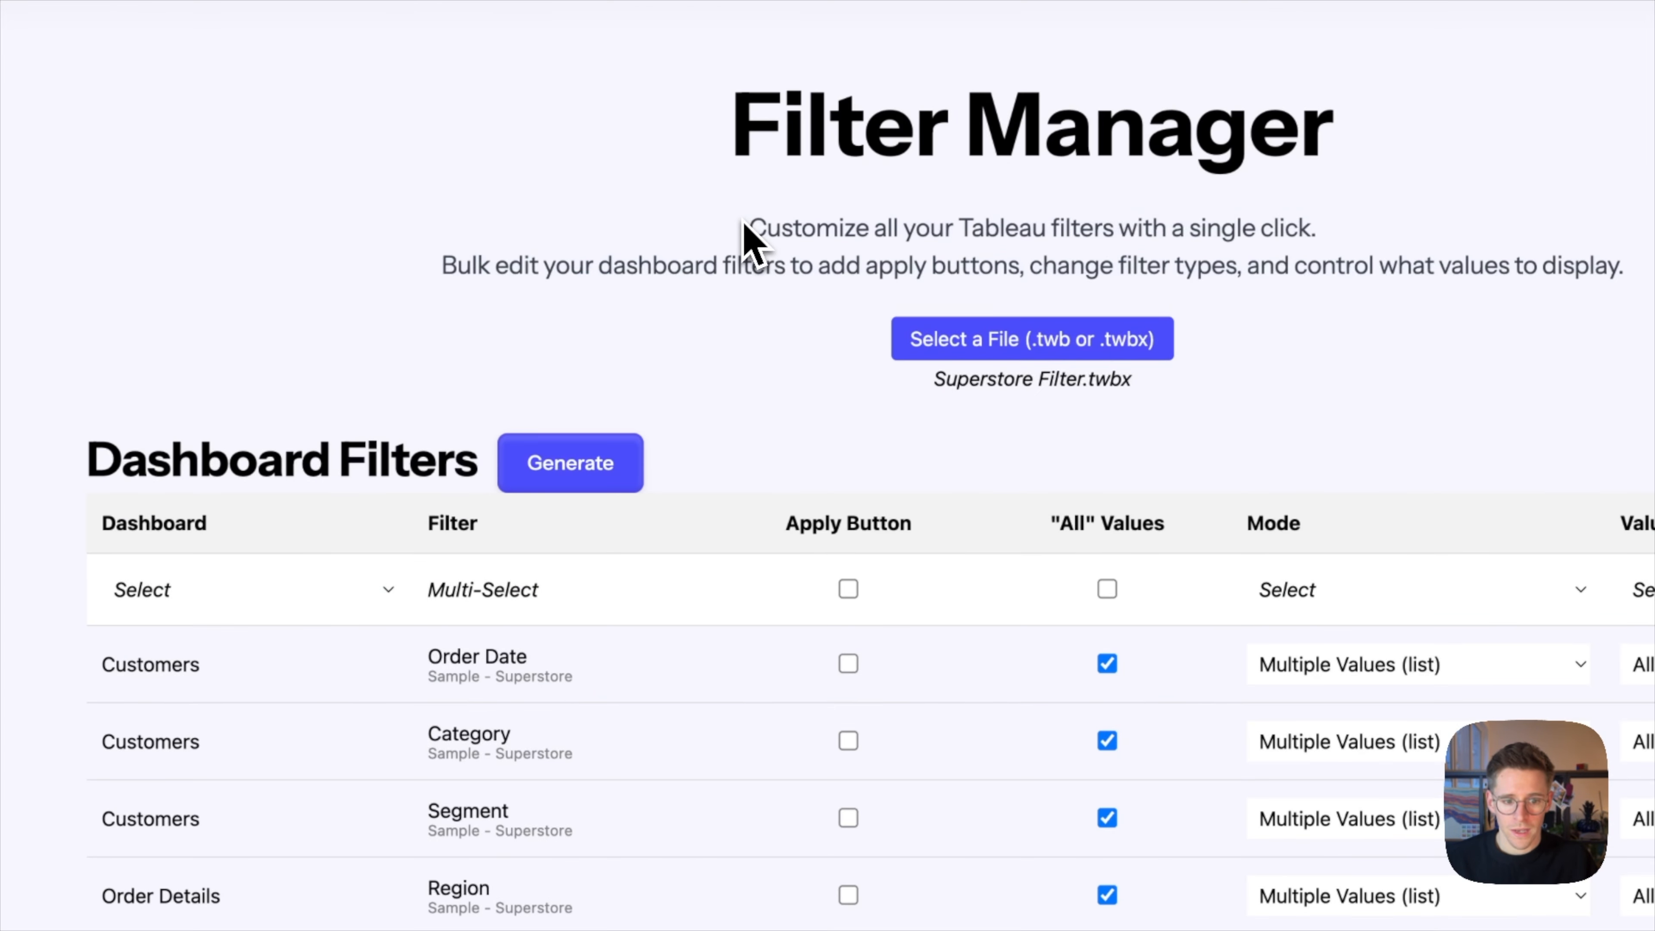
- Examine the list of dashboard filters for Customers, Order Details and Overview along with their current settings
{"action": "scroll", "coordinate": [741, 238], "scroll_direction": "down", "scroll_amount": 3}
{"action": "scroll", "coordinate": [469, 600], "scroll_direction": "down", "scroll_amount": 3}
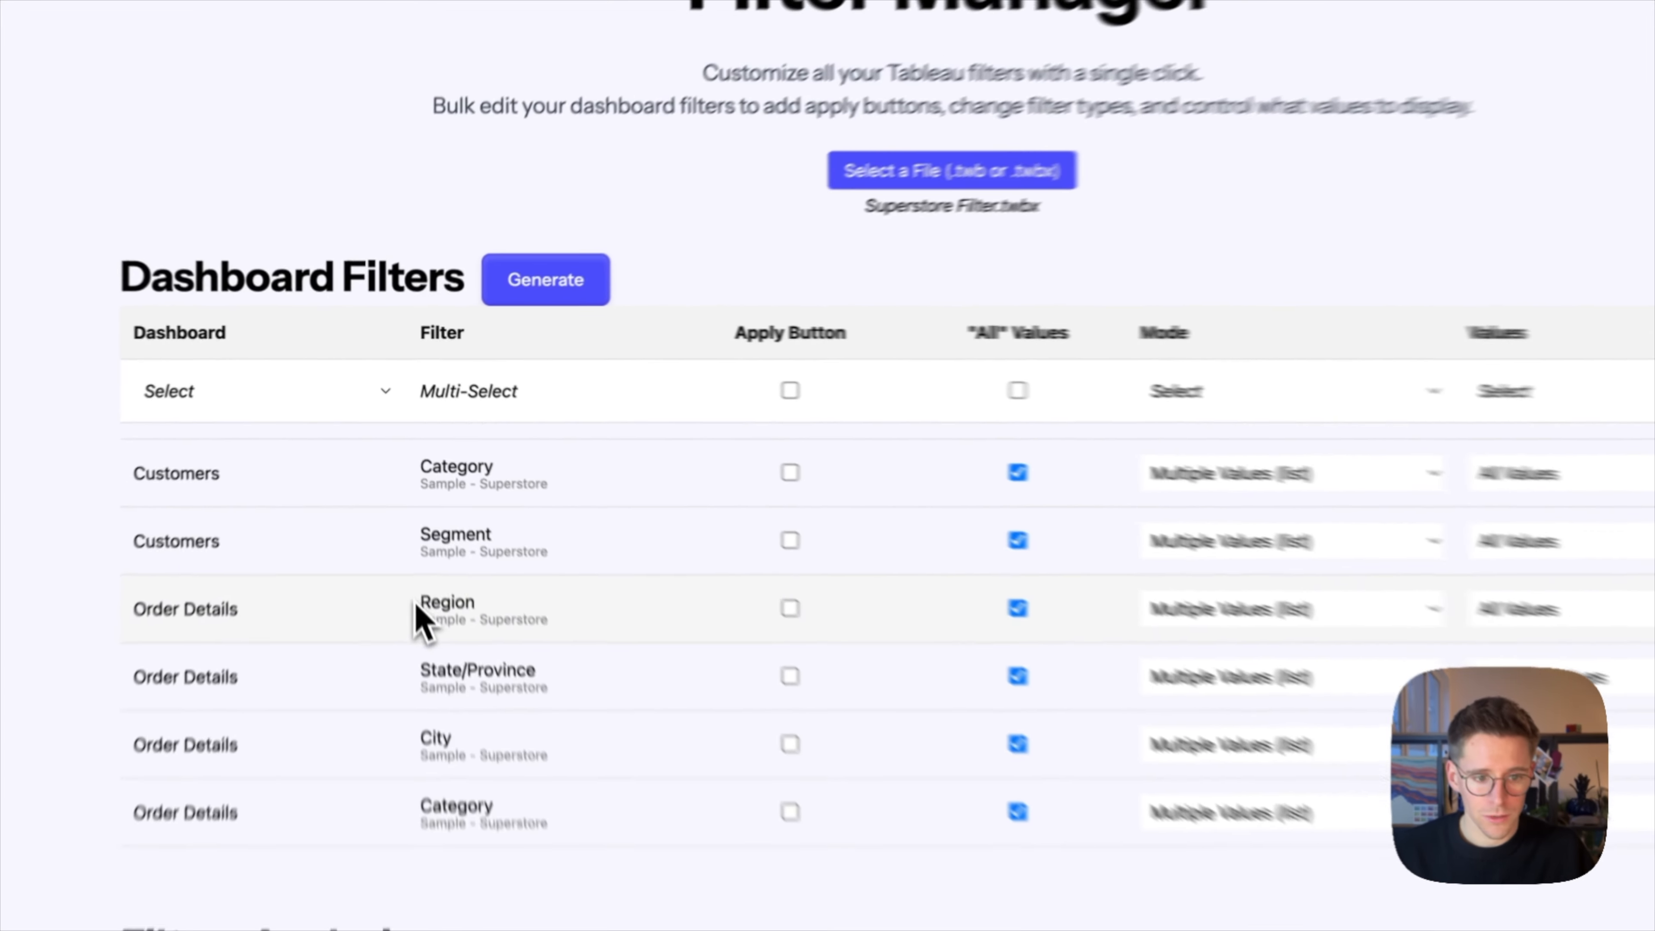
{"action": "scroll", "coordinate": [409, 564], "scroll_direction": "down", "scroll_amount": 5}
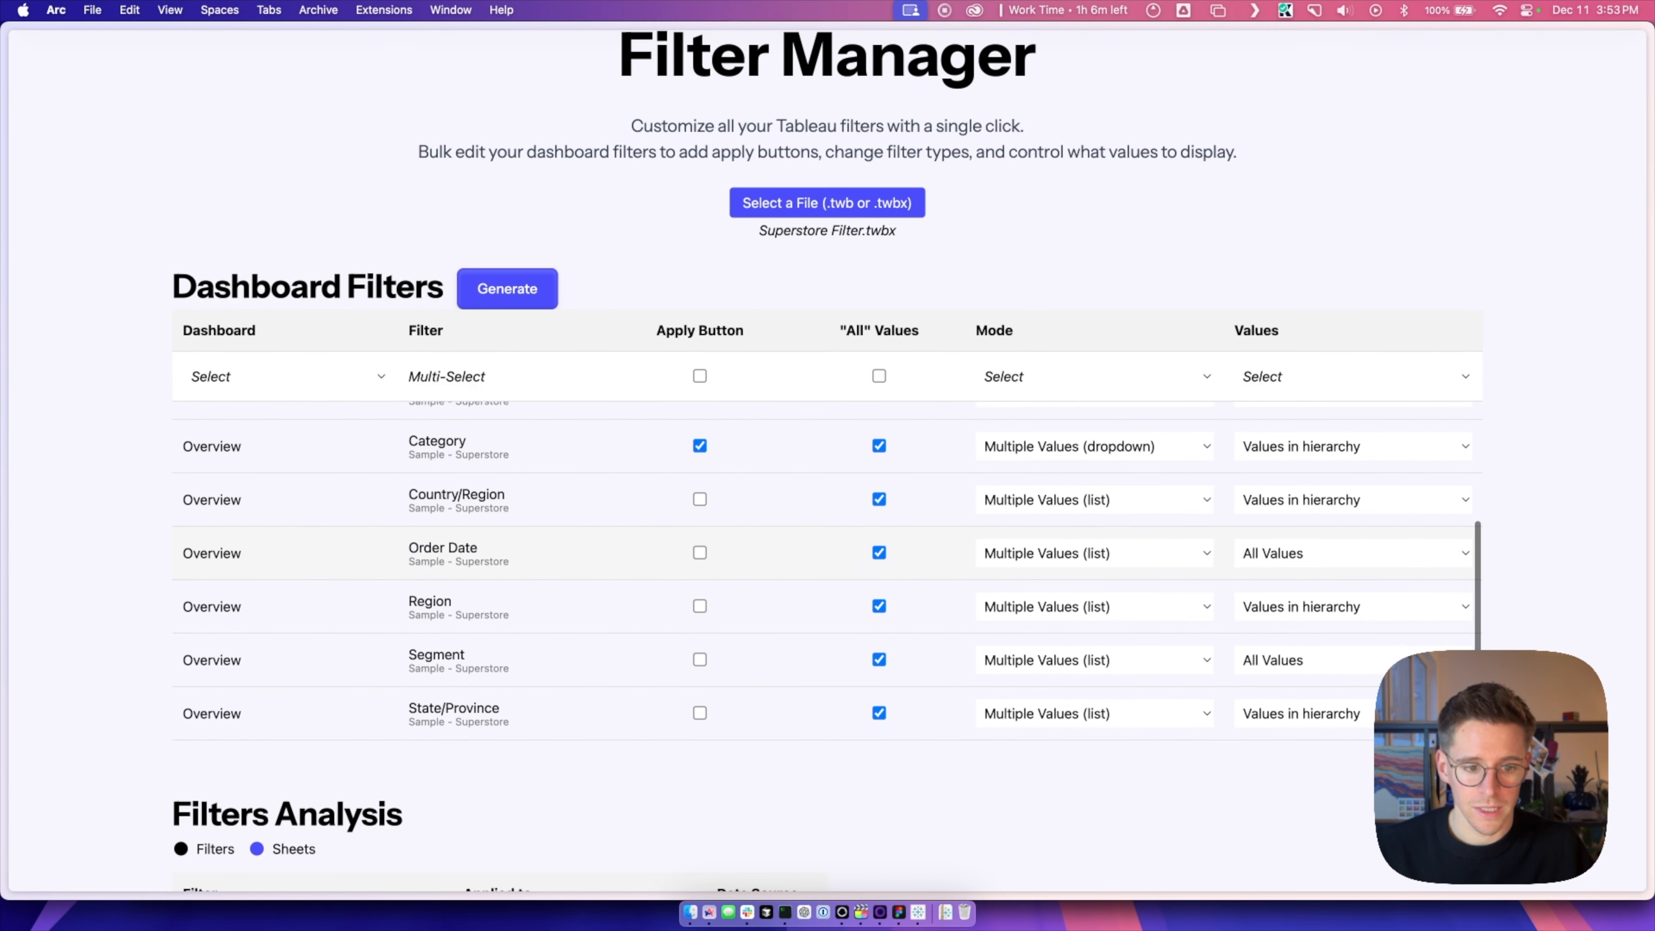
{"action": "scroll", "coordinate": [388, 555], "scroll_direction": "up", "scroll_amount": 5}
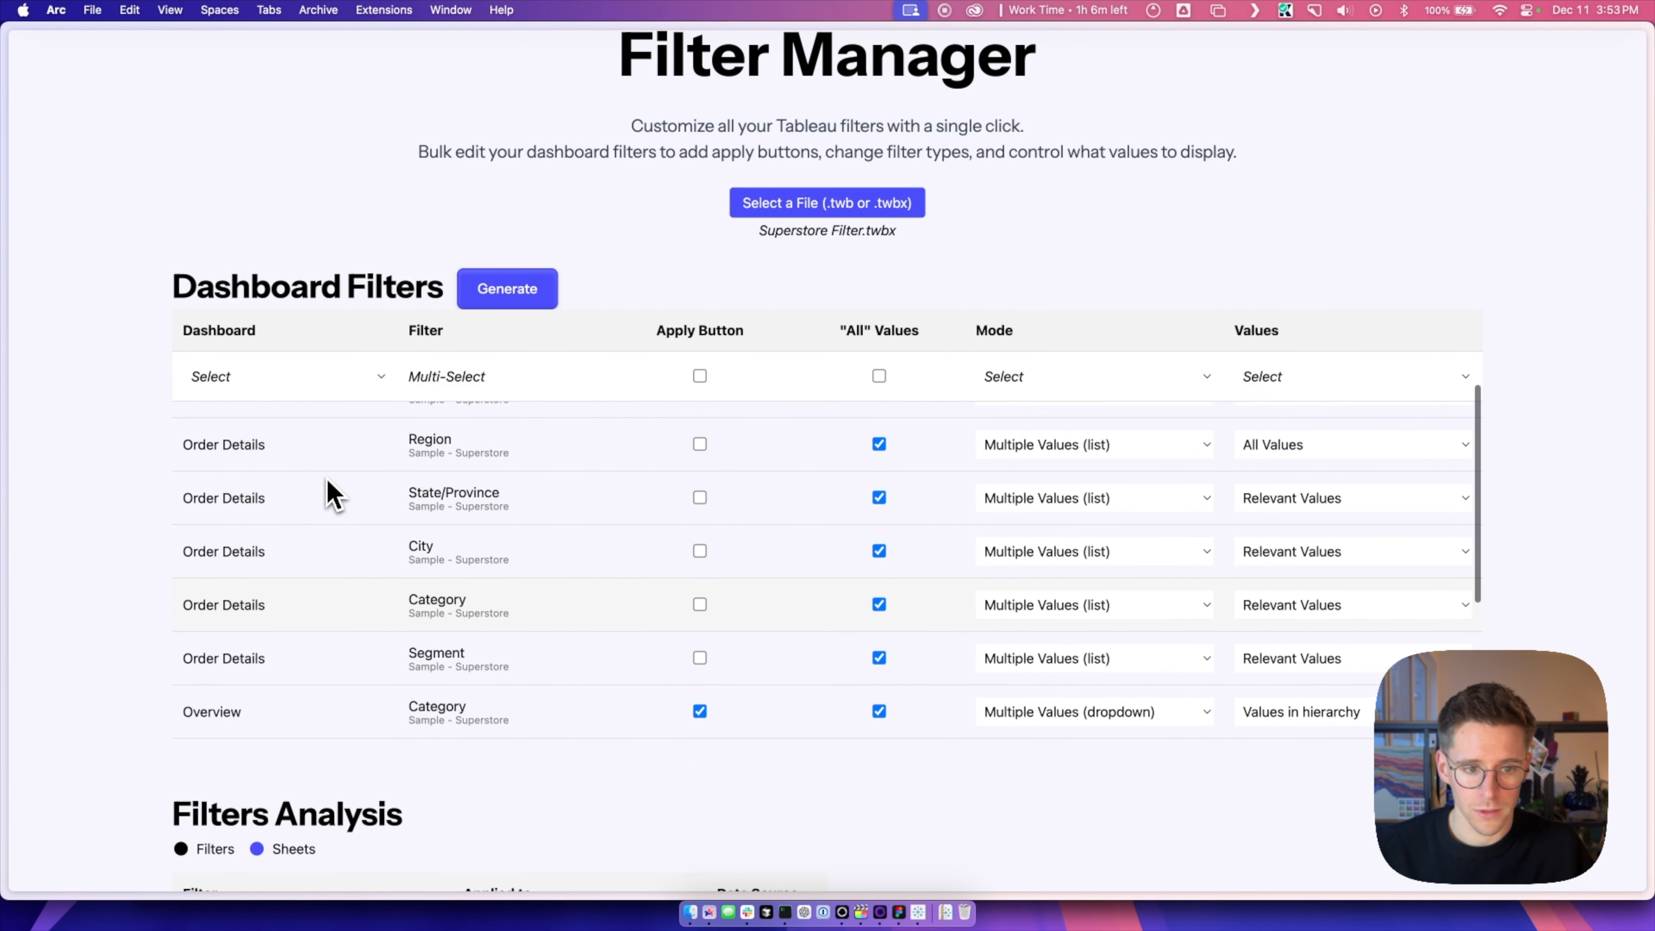
{"action": "scroll", "coordinate": [334, 496], "scroll_direction": "up", "scroll_amount": 2}
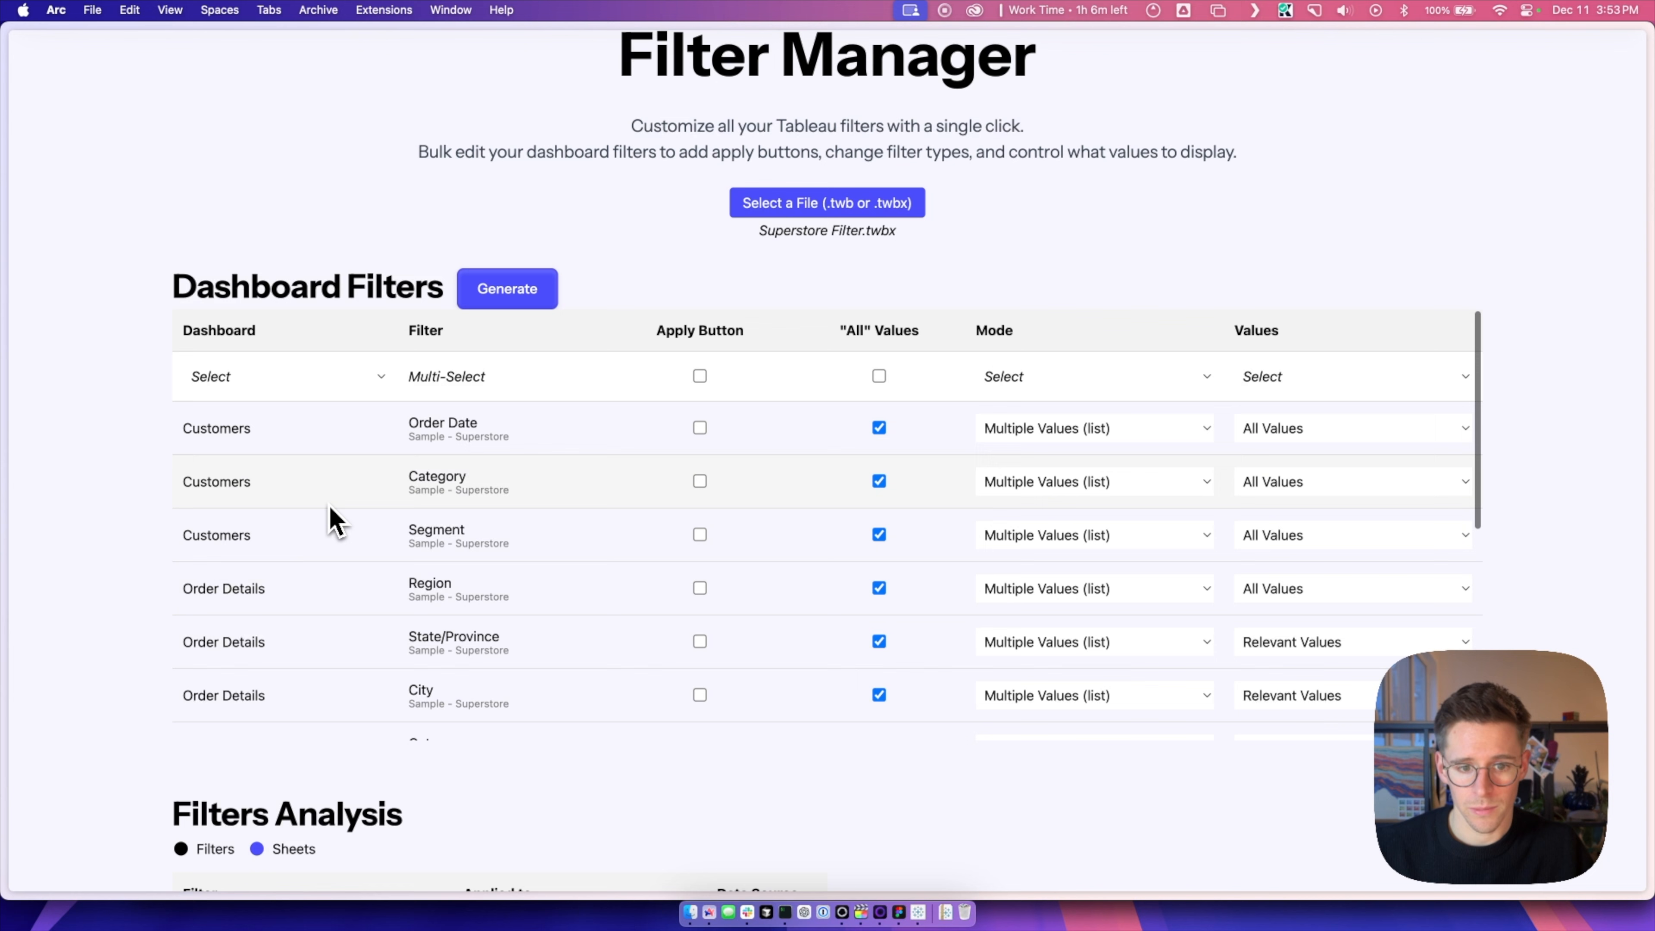
{"action": "scroll", "coordinate": [456, 515], "scroll_direction": "down", "scroll_amount": 1}
{"action": "scroll", "coordinate": [528, 525], "scroll_direction": "up", "scroll_amount": 1}
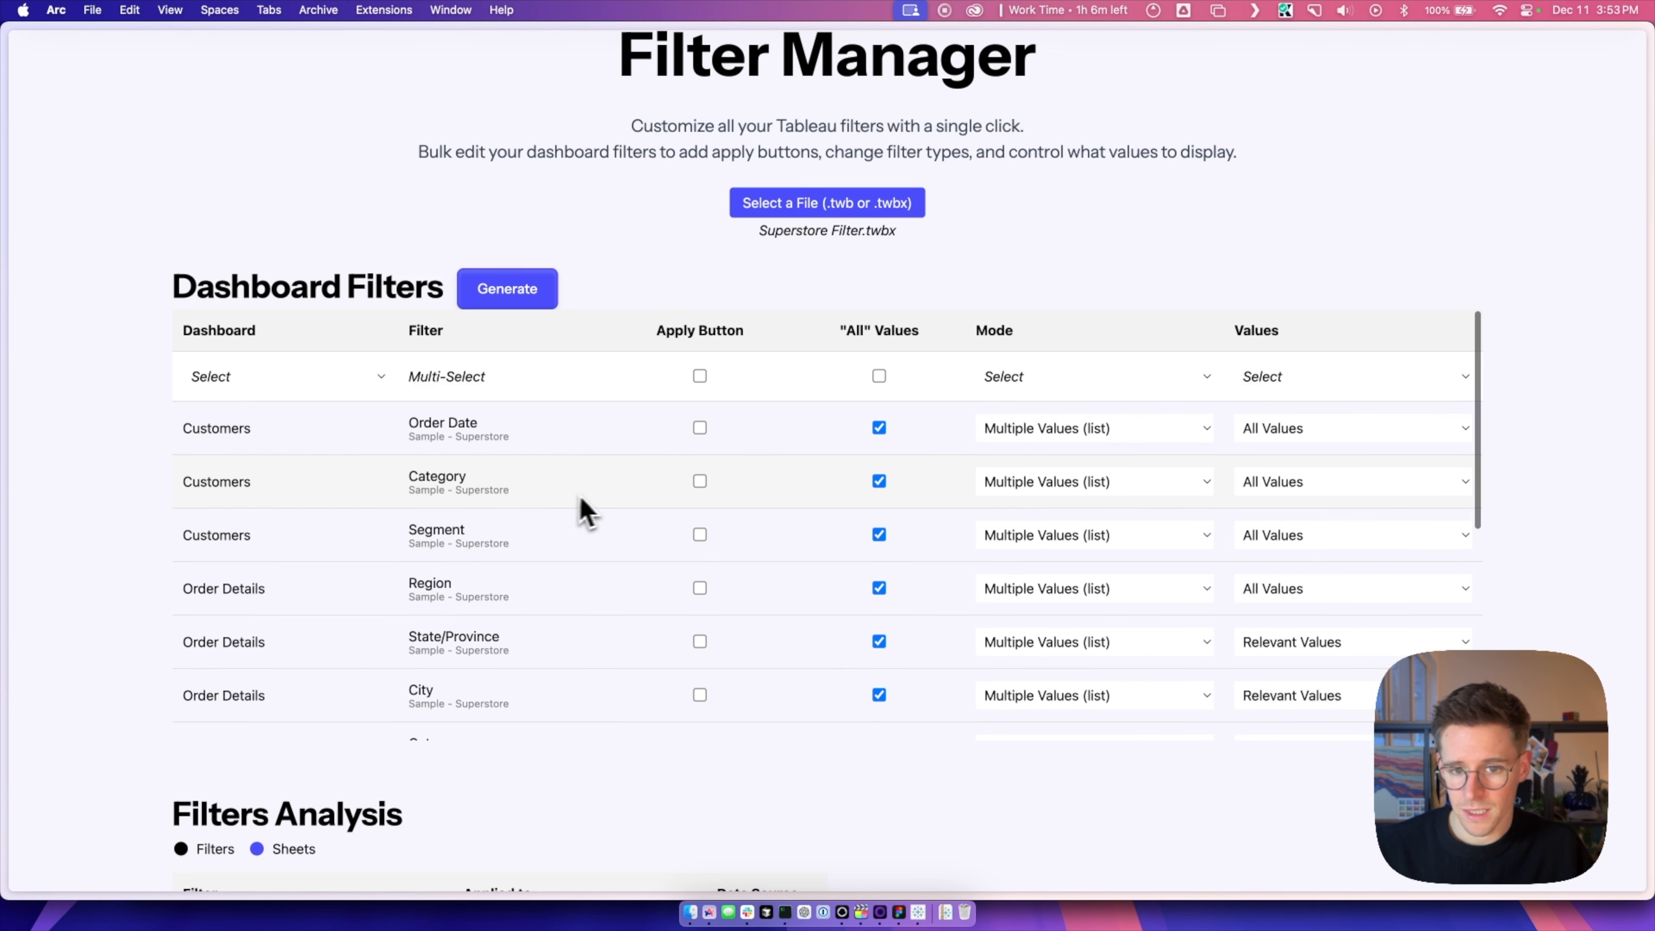
{"action": "scroll", "coordinate": [649, 499], "scroll_direction": "down", "scroll_amount": 5}
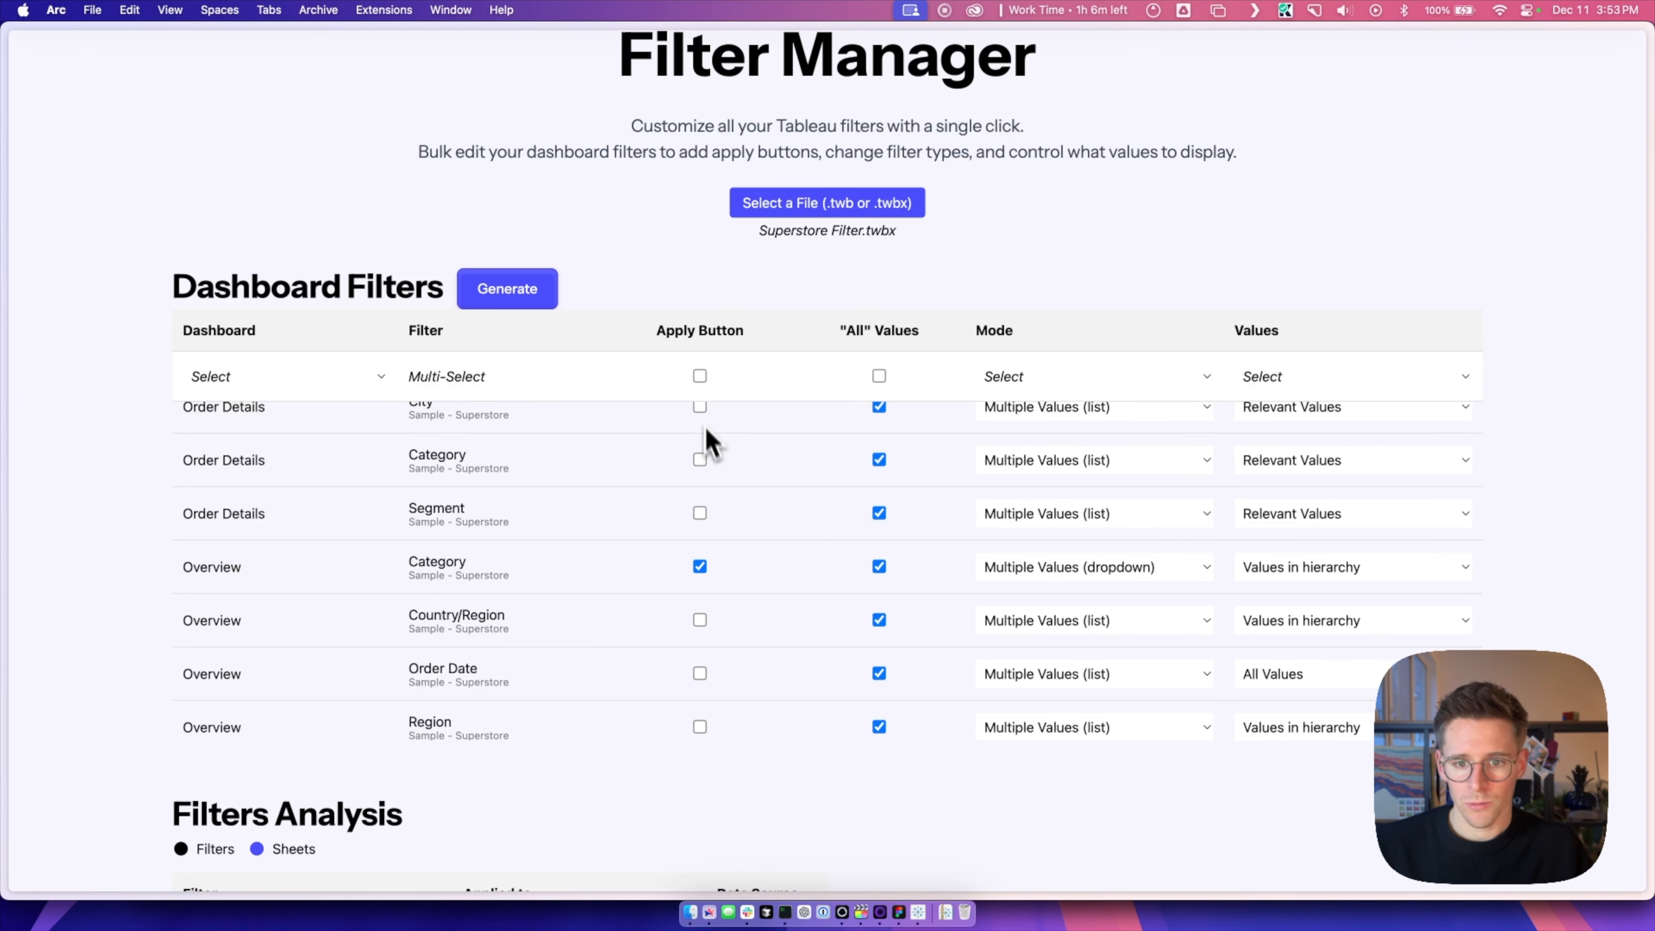
- Bulk-edit all dashboard filters to have an Apply button, Multiple Values (dropdown) mode and Relevant Values
{"action": "left_click", "coordinate": [699, 376]}
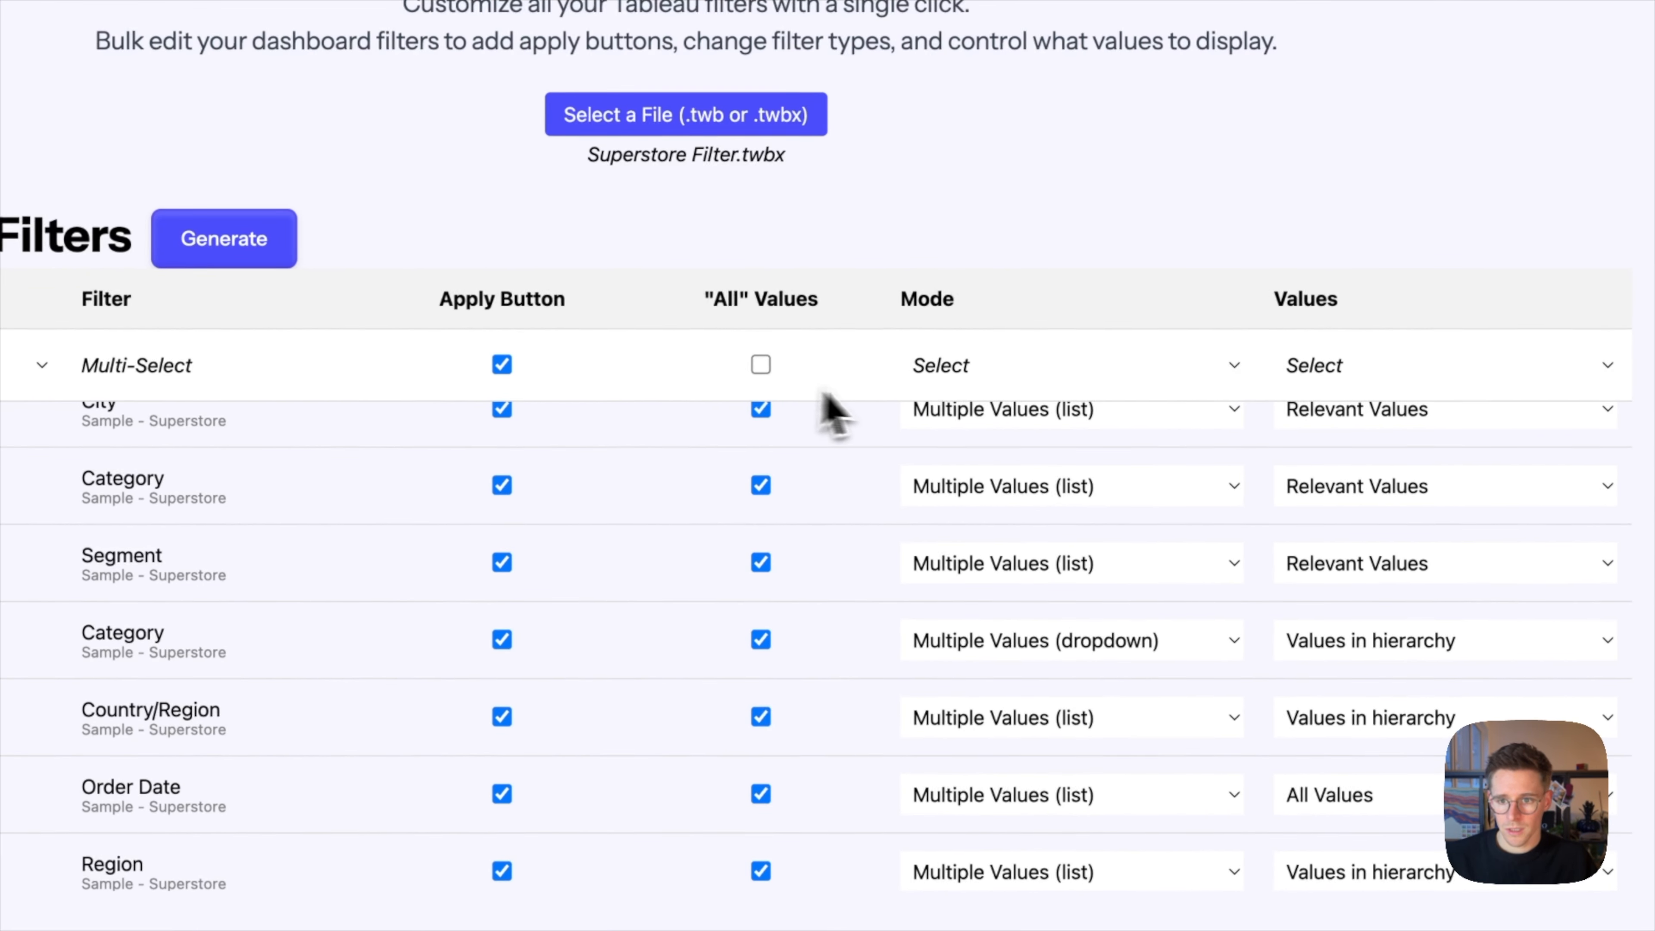
{"action": "left_click", "coordinate": [946, 368]}
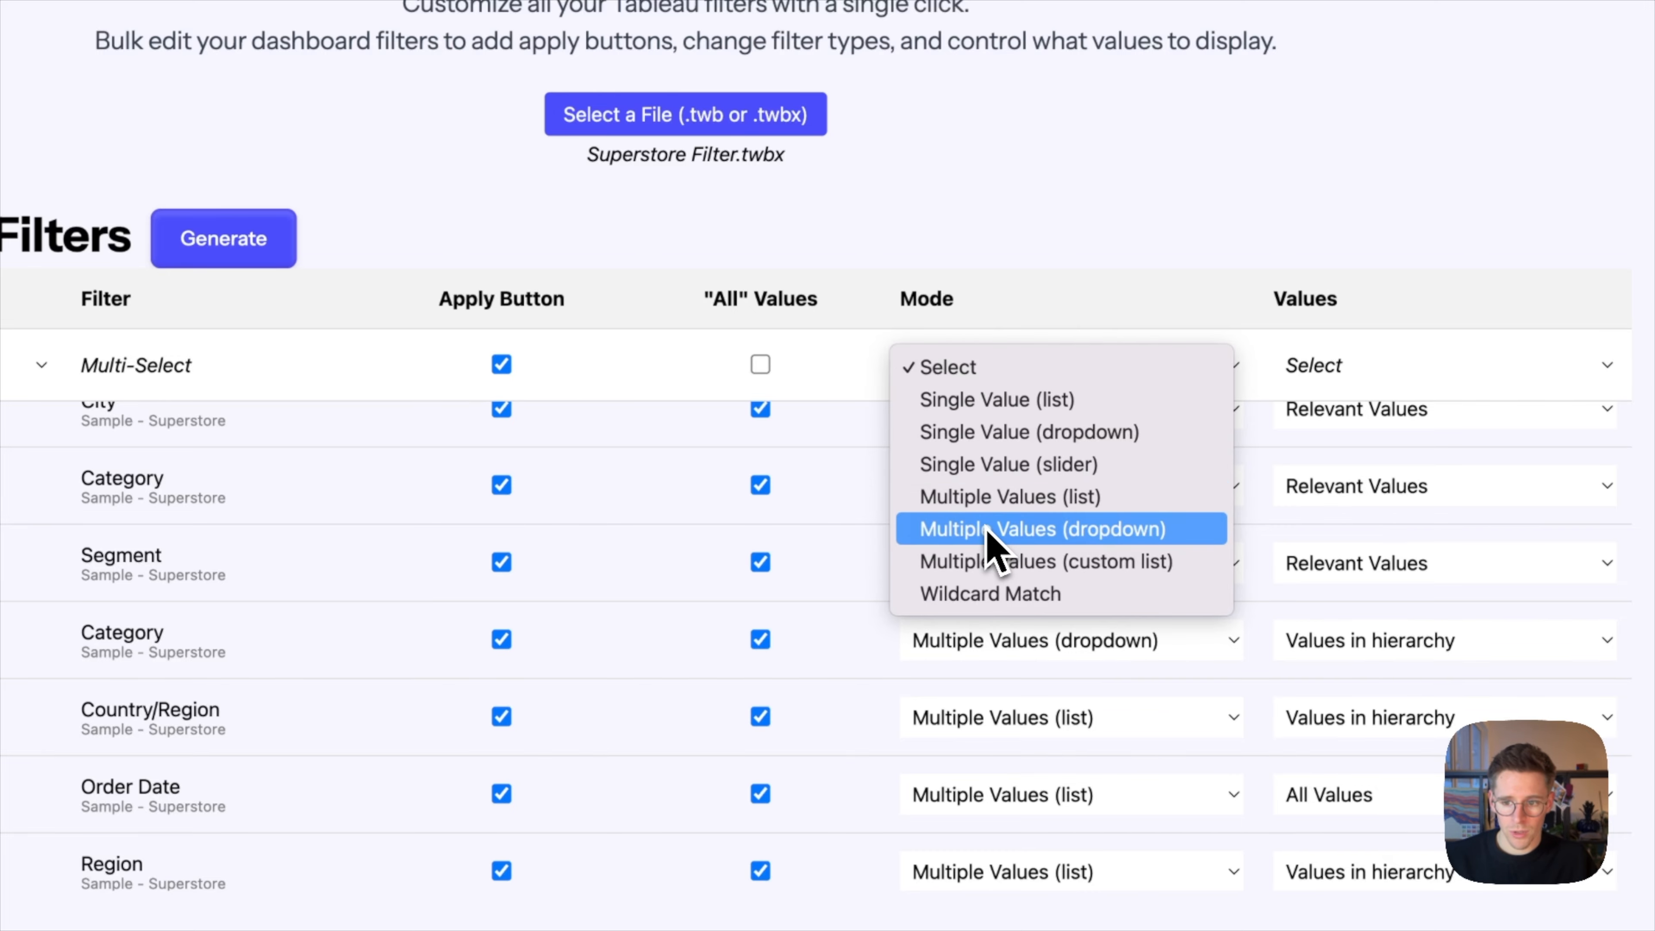
{"action": "left_click", "coordinate": [1031, 529]}
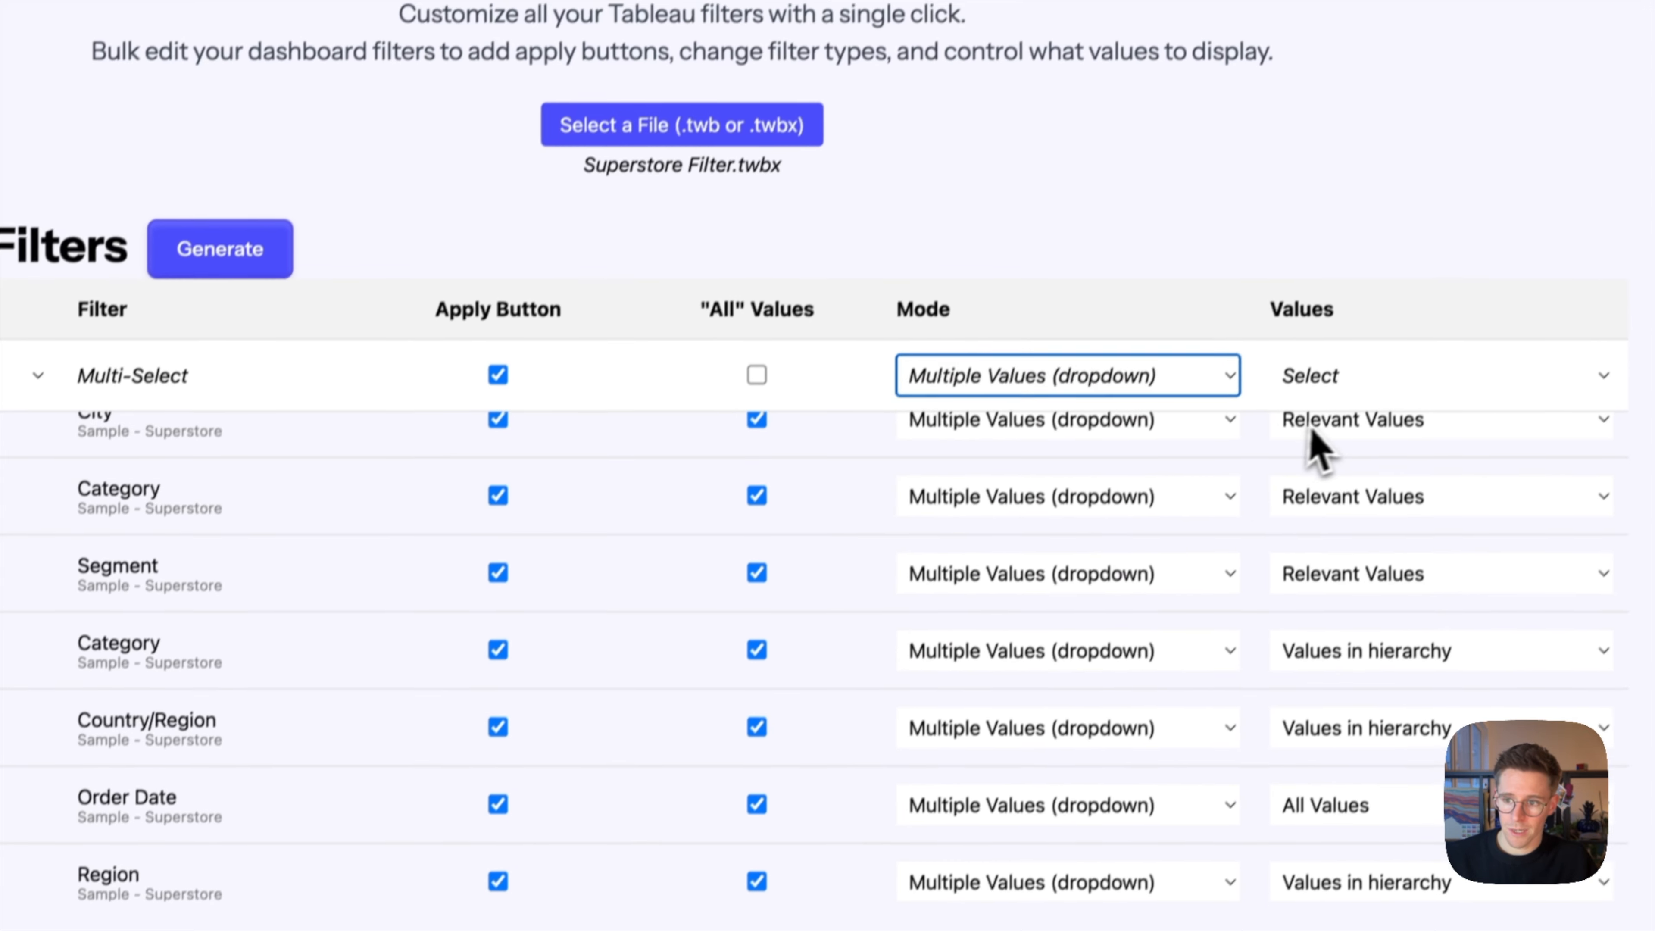
{"action": "left_click", "coordinate": [1359, 366]}
{"action": "left_click", "coordinate": [1345, 496]}
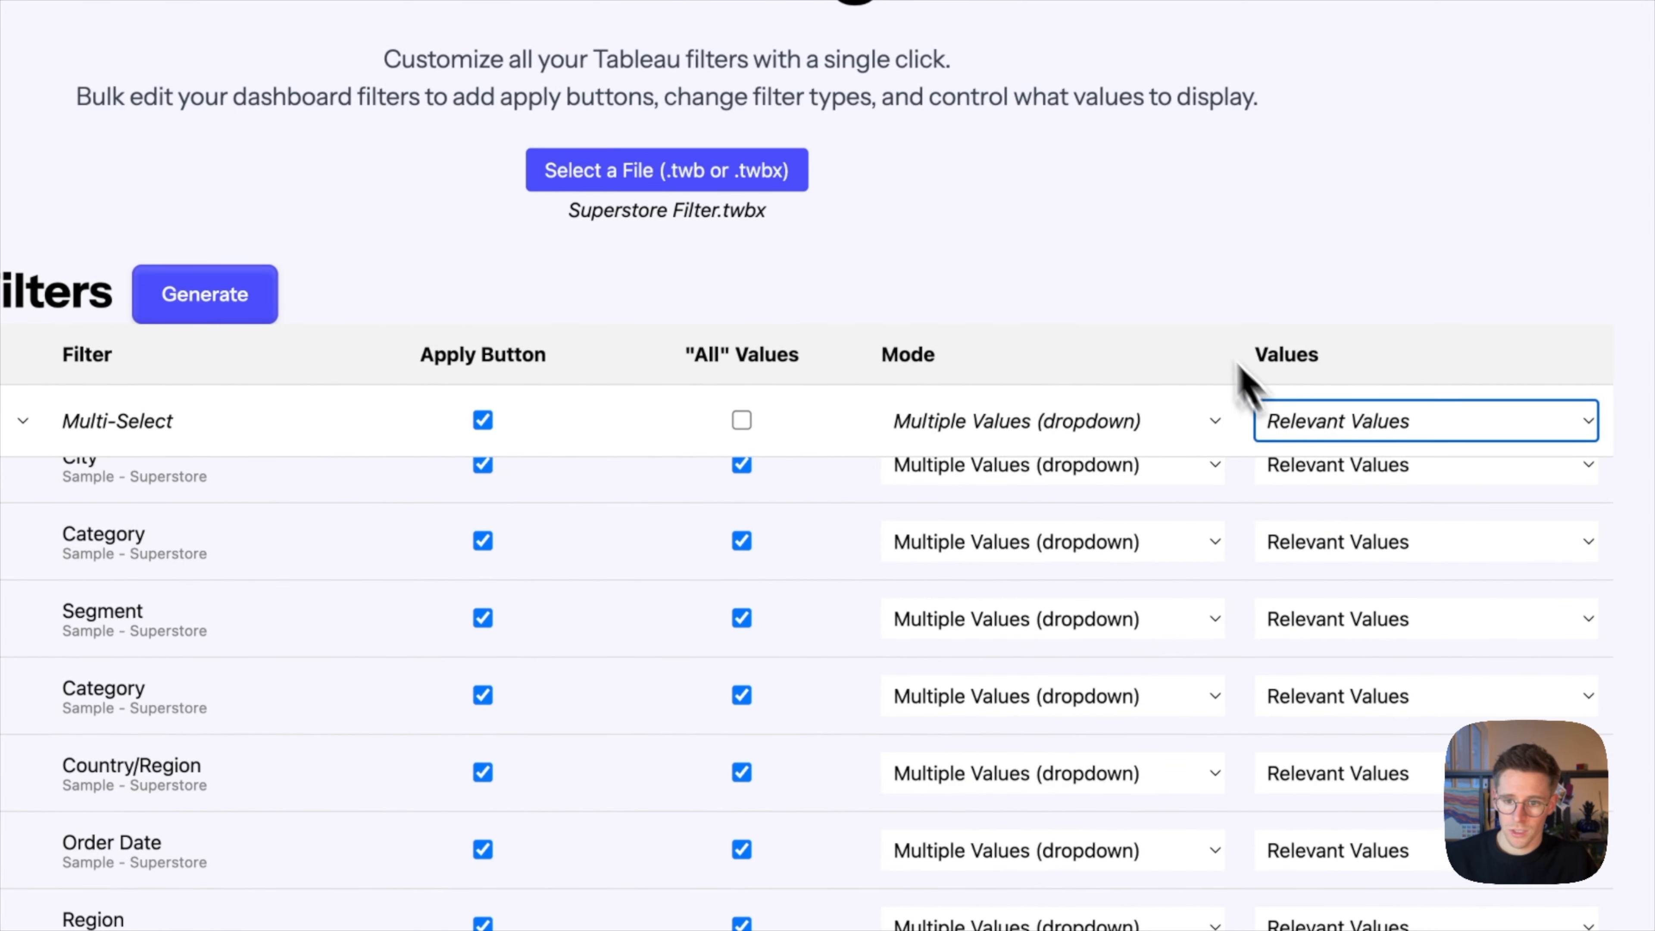
- Generate the modified workbook and open the downloaded Superstore Filter_Filtered.twbx in Tableau
{"action": "scroll", "coordinate": [1005, 573], "scroll_direction": "up", "scroll_amount": 5}
{"action": "scroll", "coordinate": [946, 280], "scroll_direction": "up", "scroll_amount": 2}
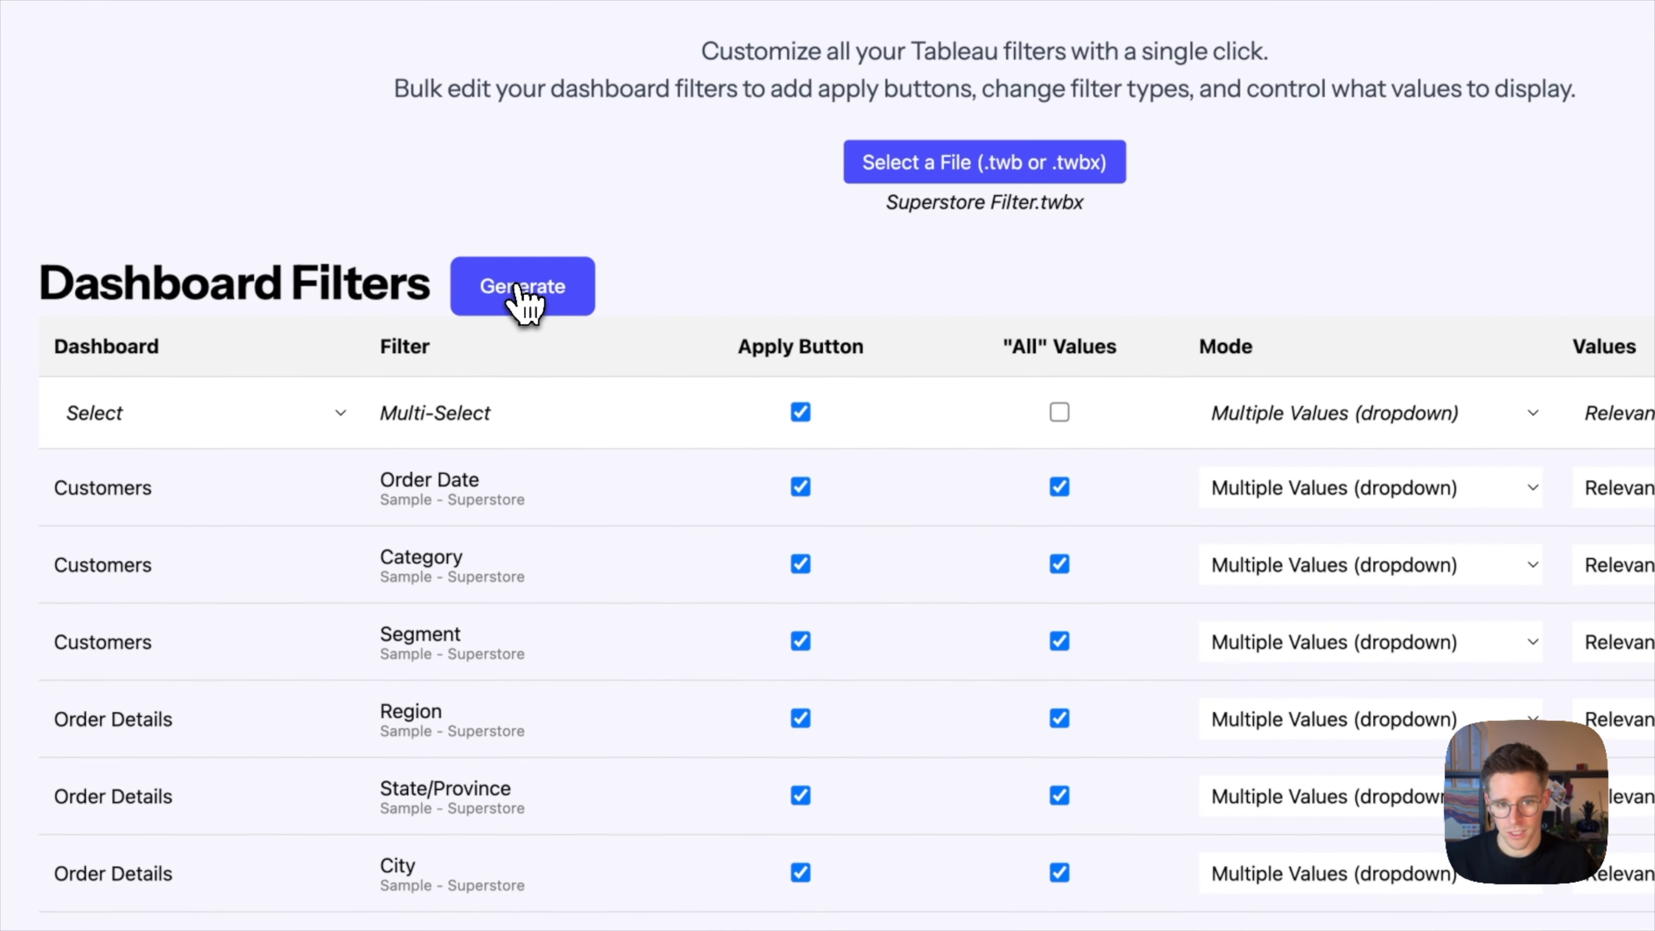
{"action": "left_click", "coordinate": [484, 305]}
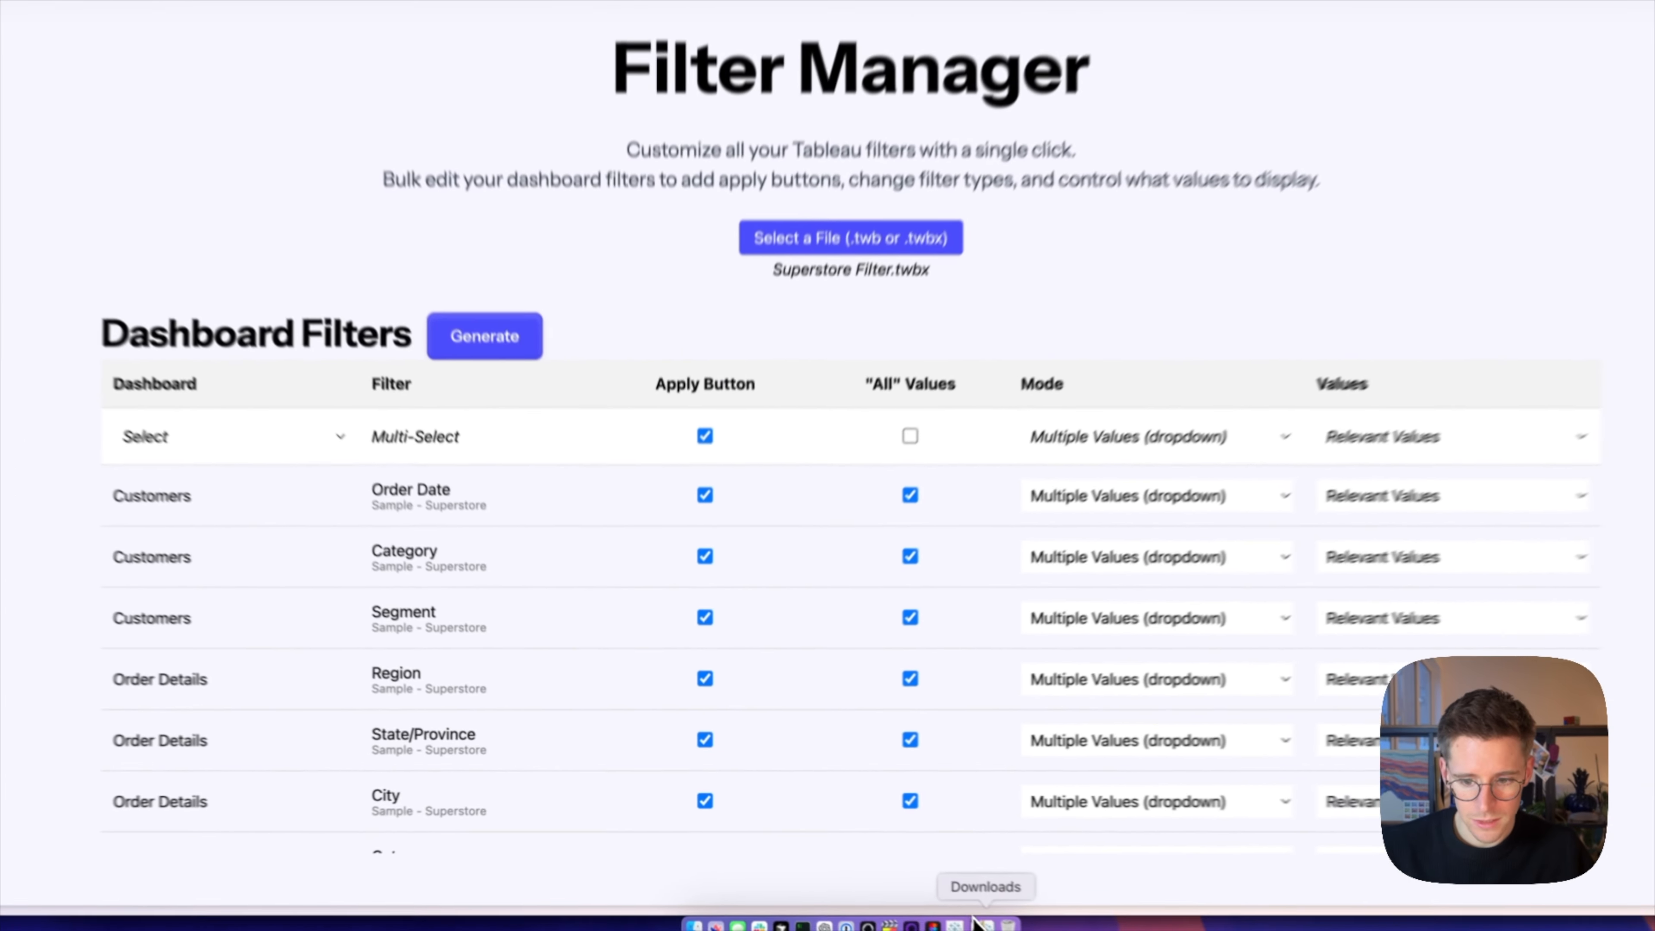
{"action": "left_click", "coordinate": [981, 924]}
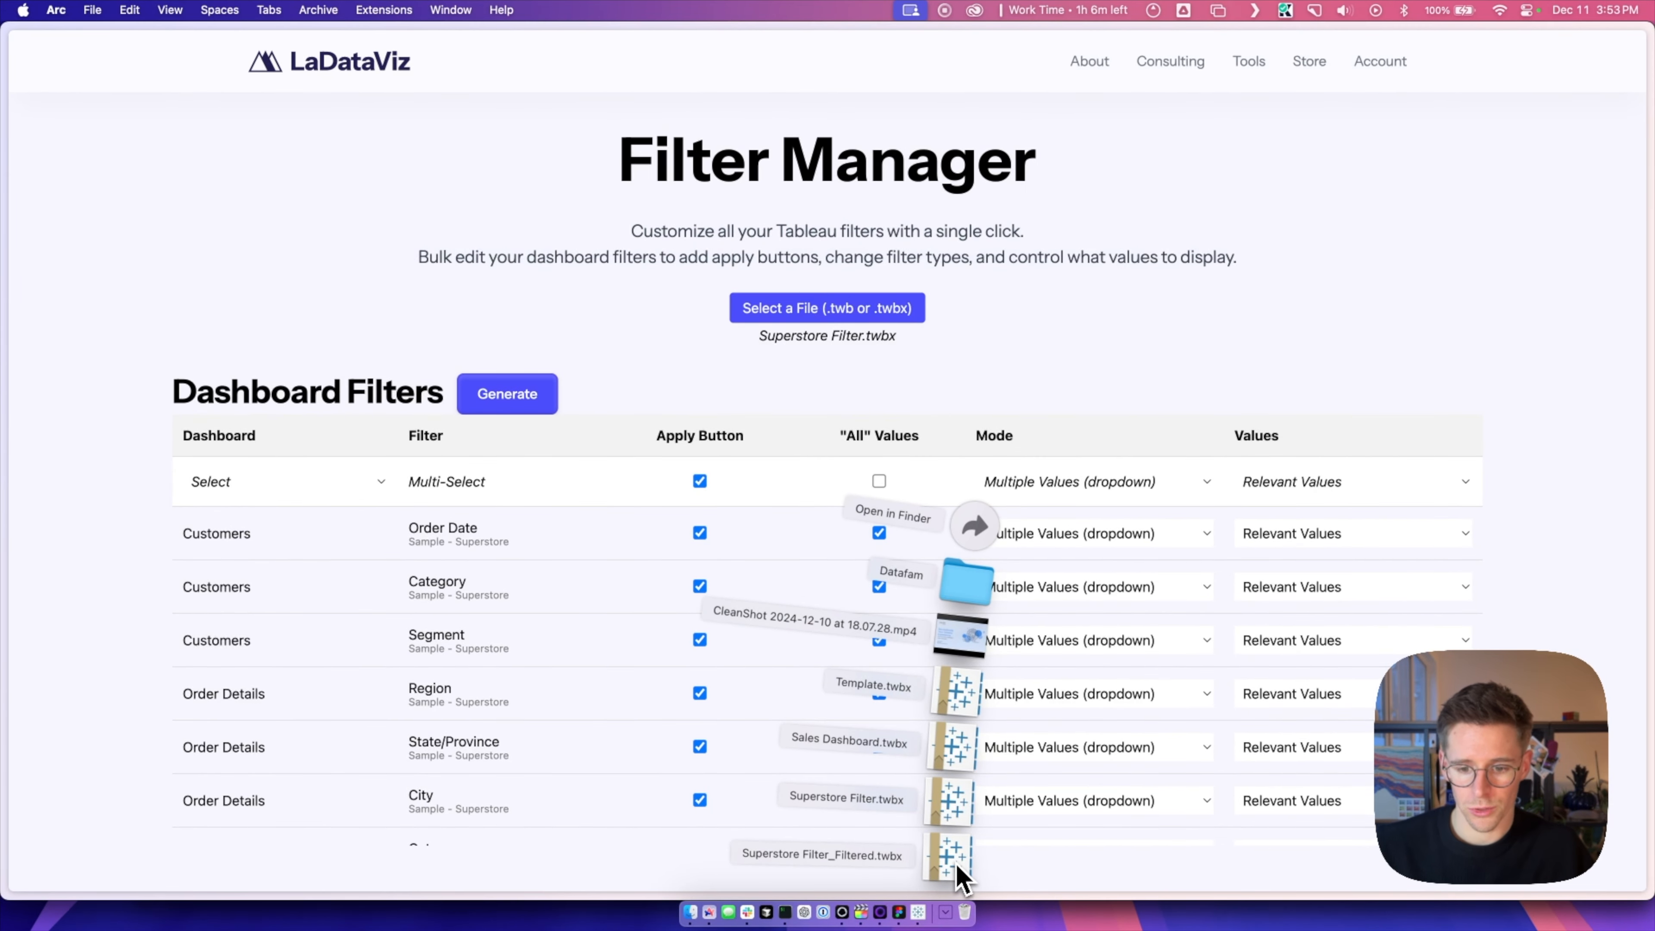
{"action": "left_click", "coordinate": [958, 869]}
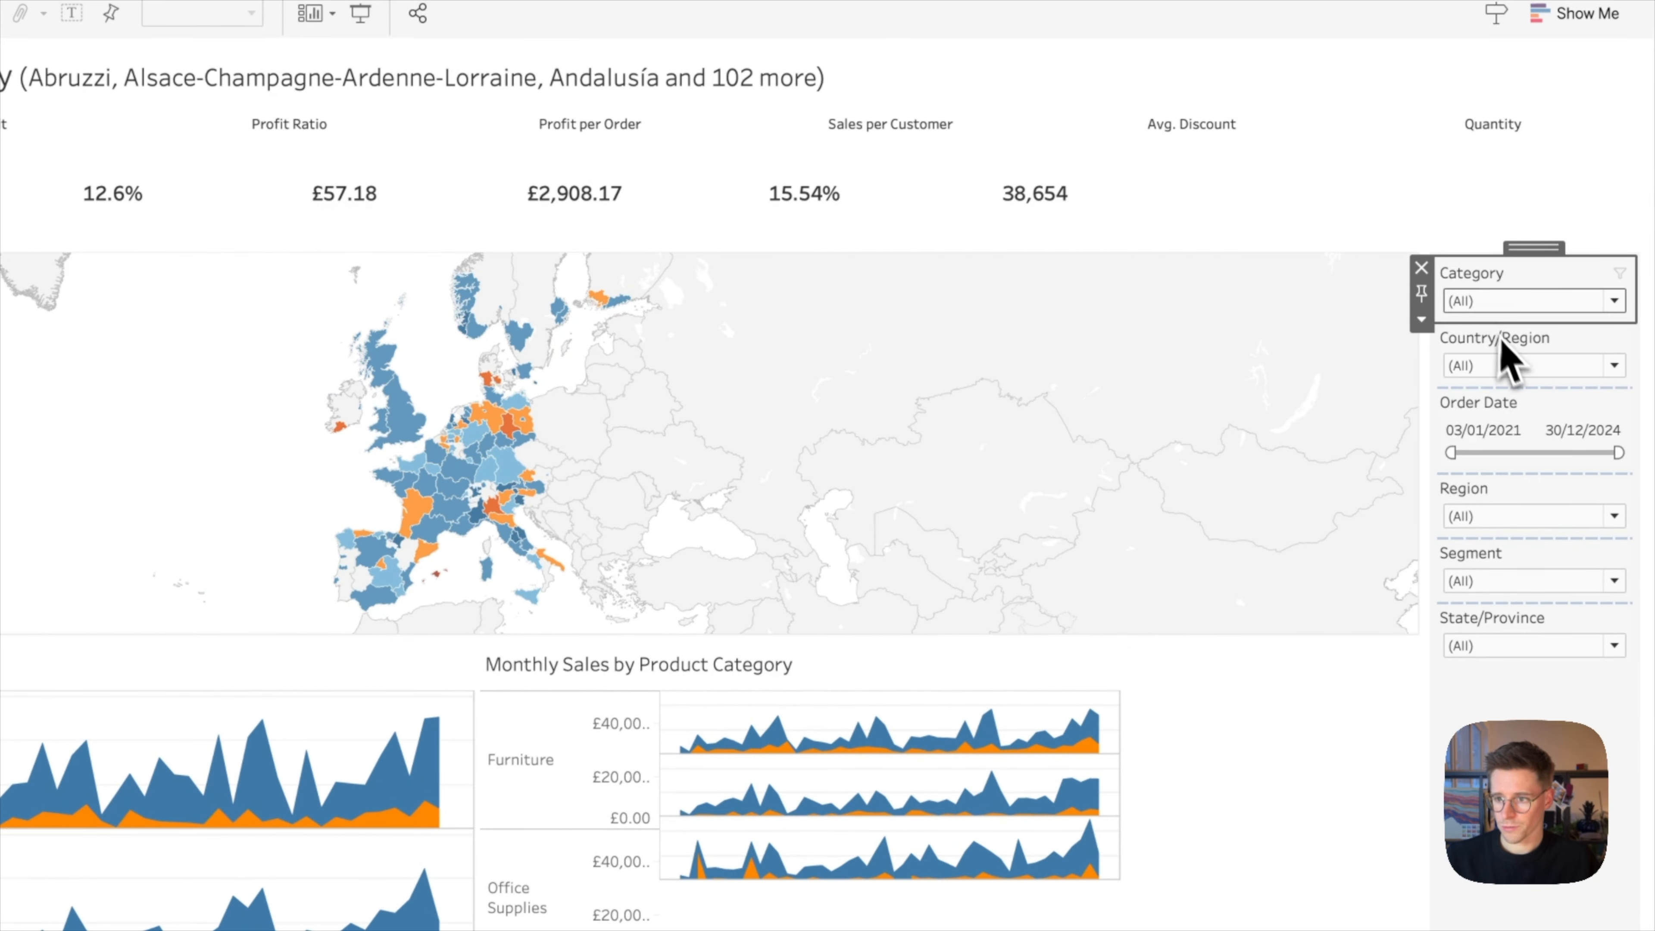
- Check the value lists and Apply buttons of the Overview dashboard's dropdown filters, including Category and Country/Region
{"action": "left_click", "coordinate": [1493, 301]}
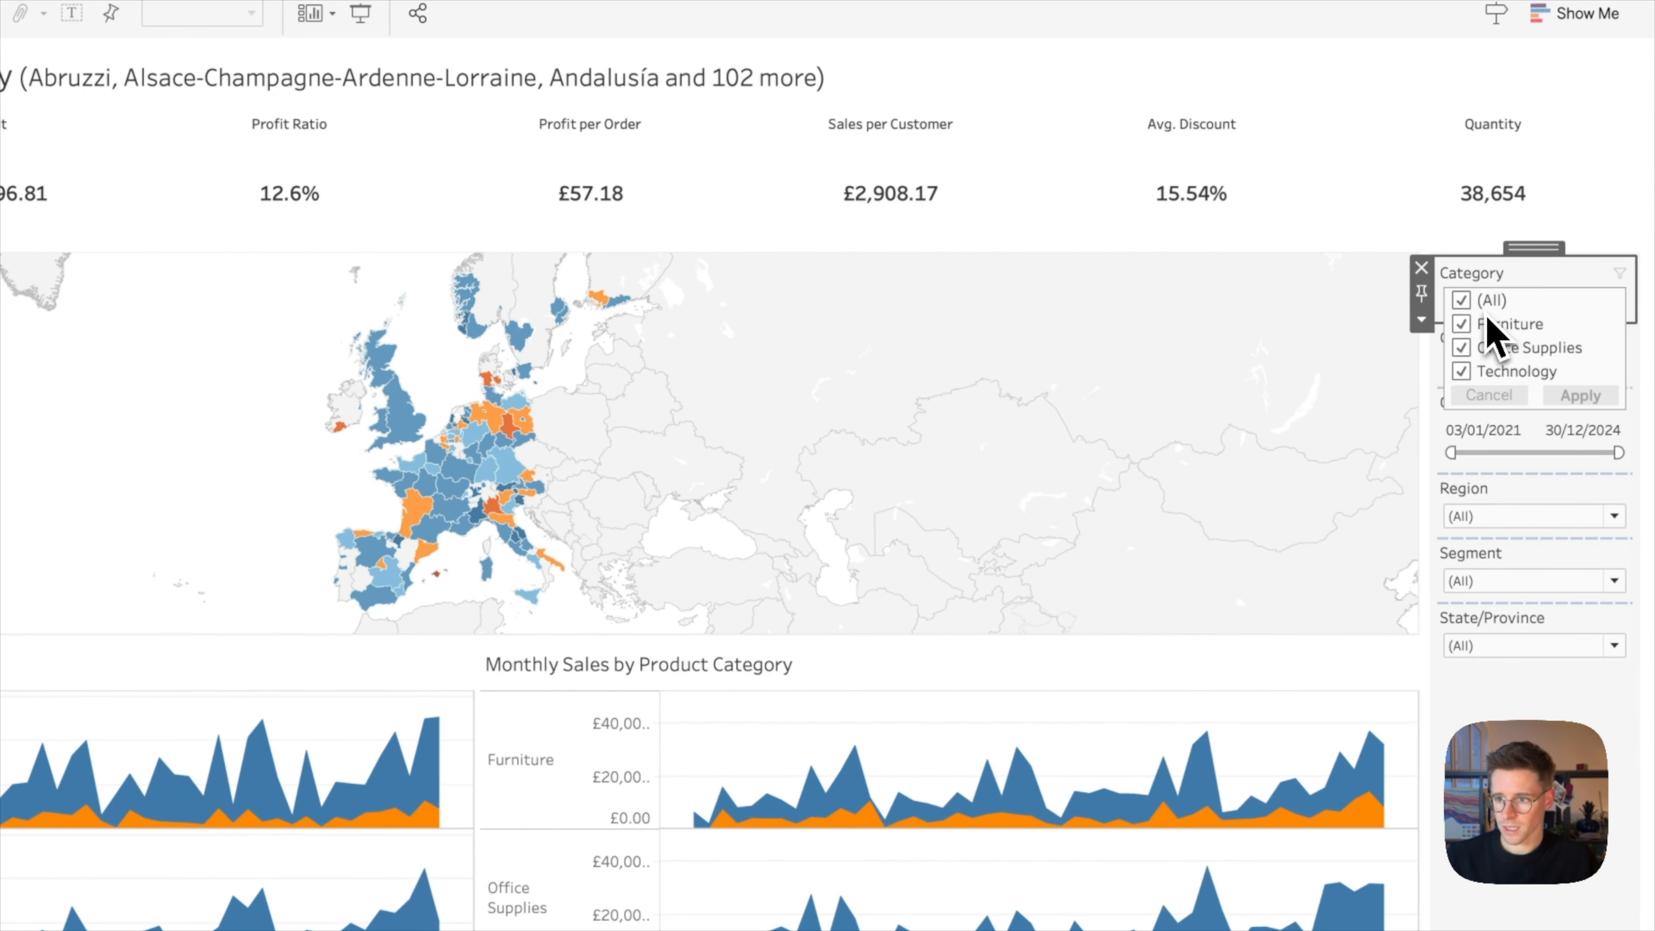
{"action": "left_click", "coordinate": [1532, 300]}
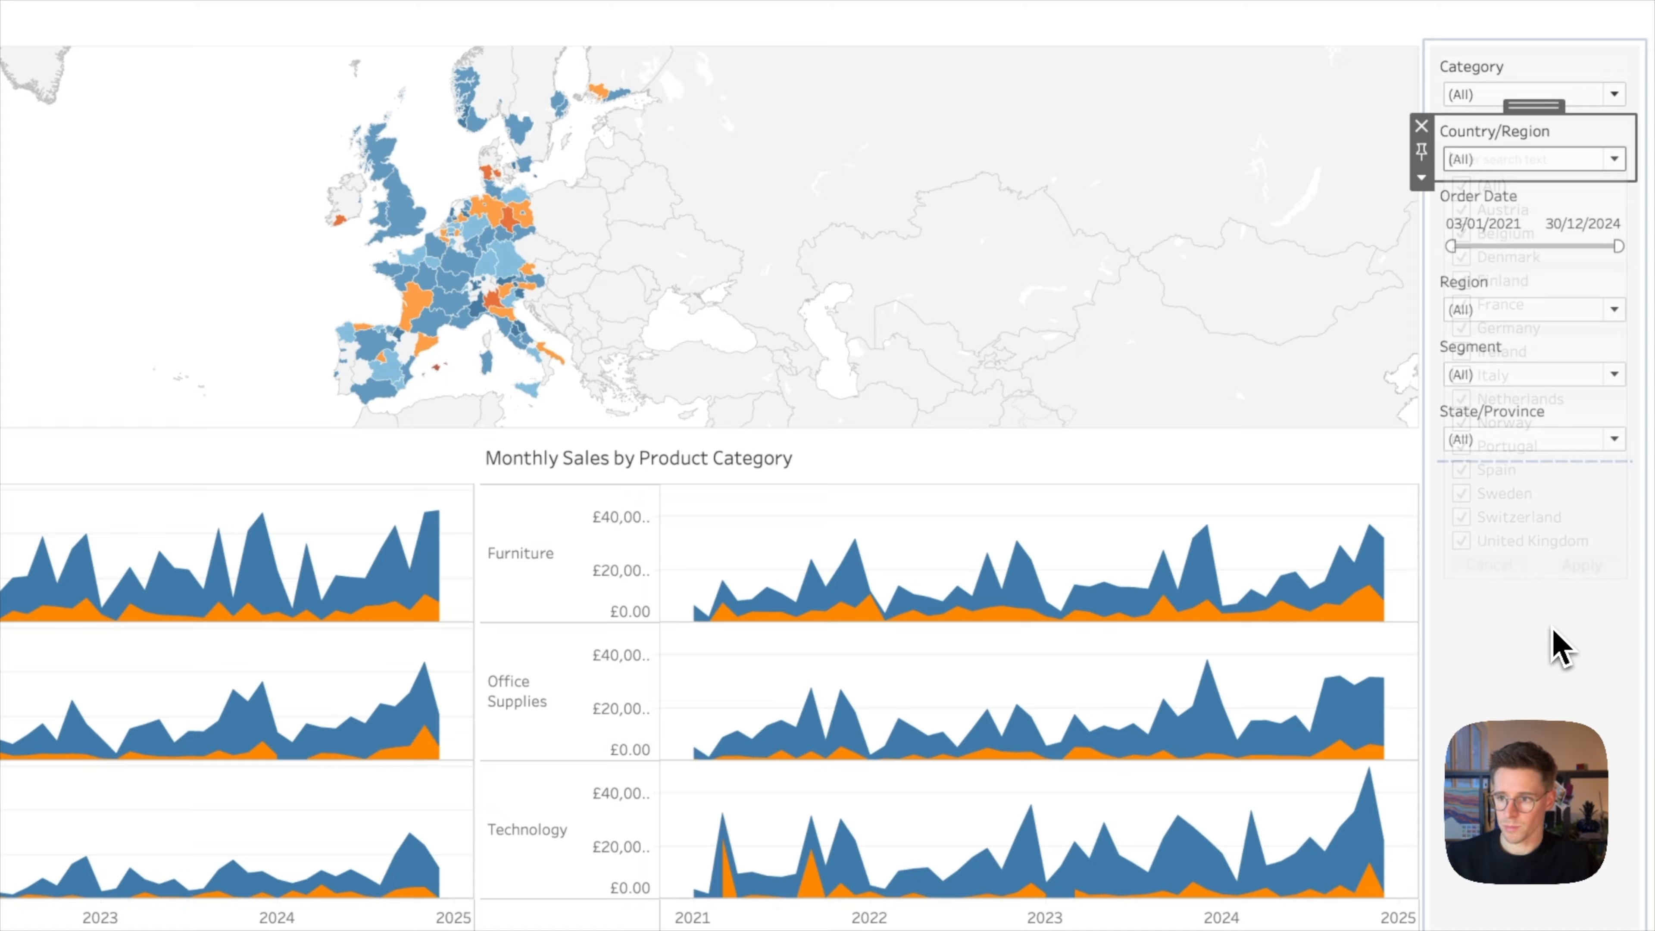
{"action": "left_click", "coordinate": [1526, 373]}
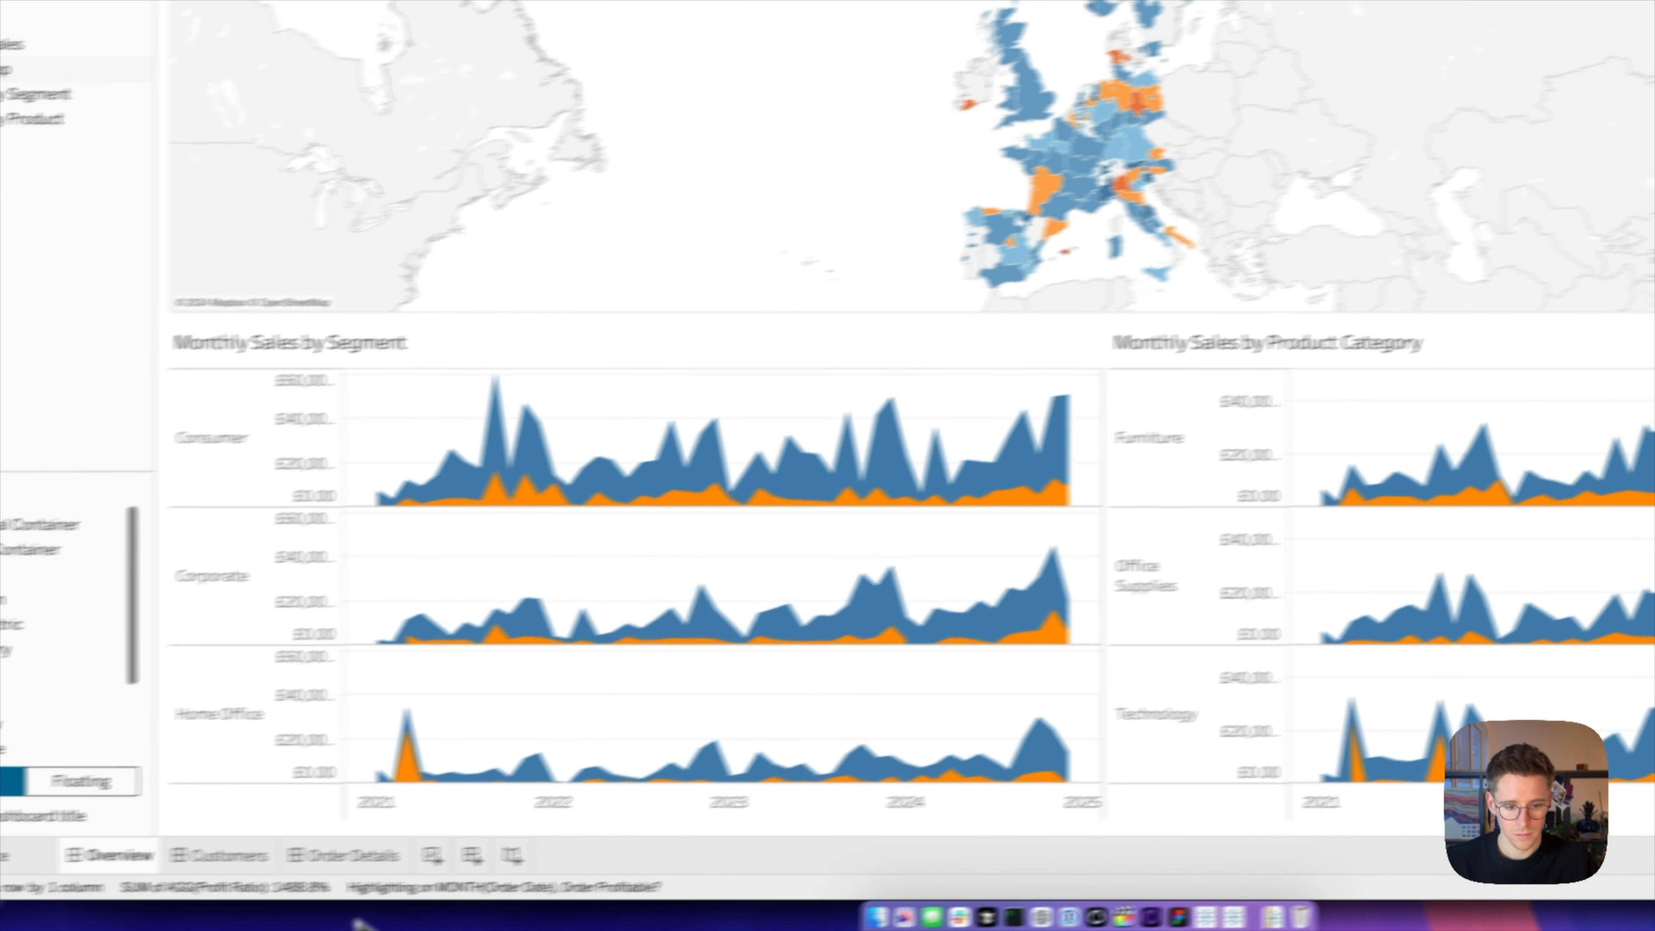
- Check the Region and State/Province dropdown filters on the Order Details dashboard, then return to Overview
{"action": "left_click", "coordinate": [452, 855]}
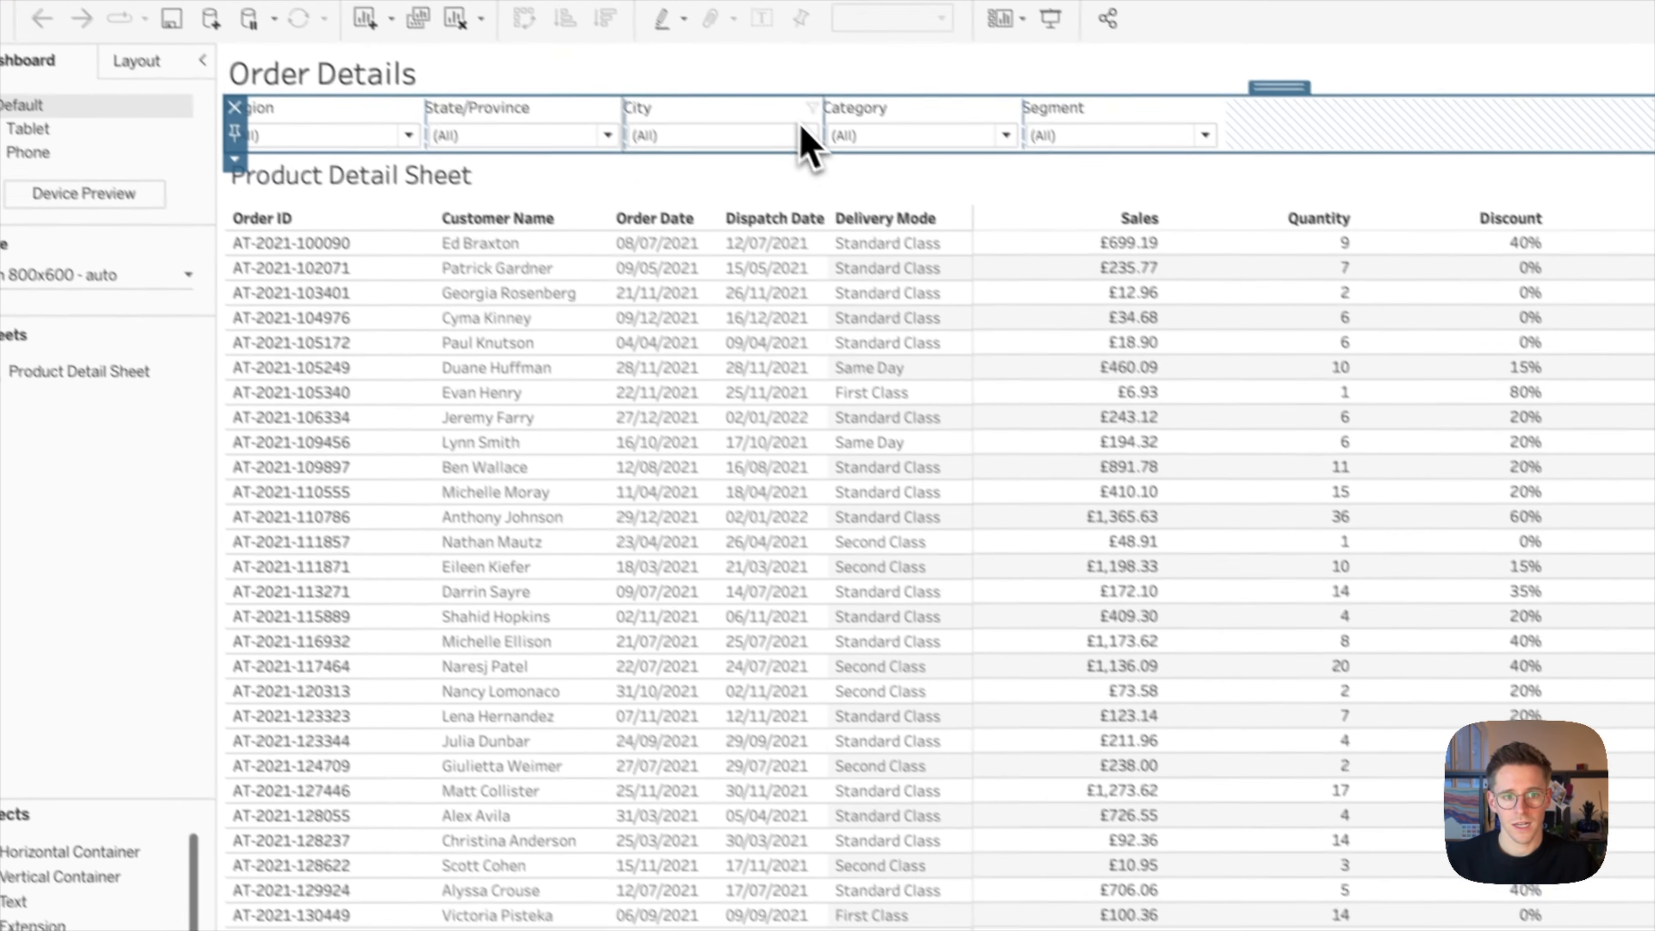
{"action": "left_click", "coordinate": [324, 139]}
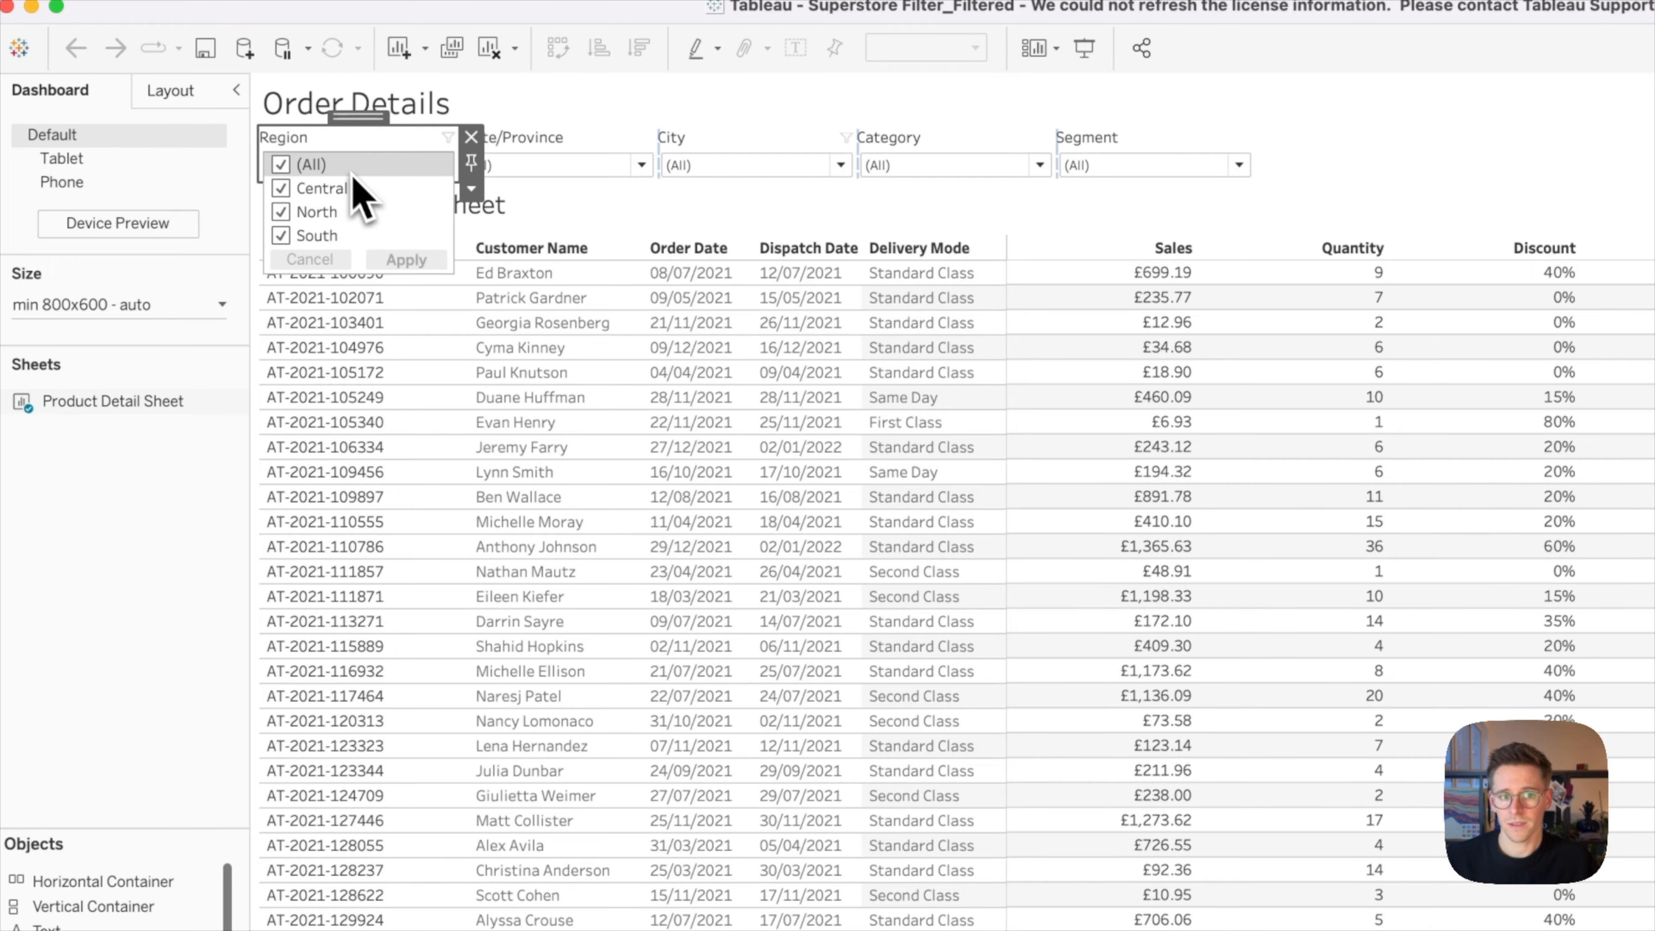
{"action": "left_click", "coordinate": [499, 166]}
{"action": "left_click", "coordinate": [521, 167]}
{"action": "left_click", "coordinate": [618, 137]}
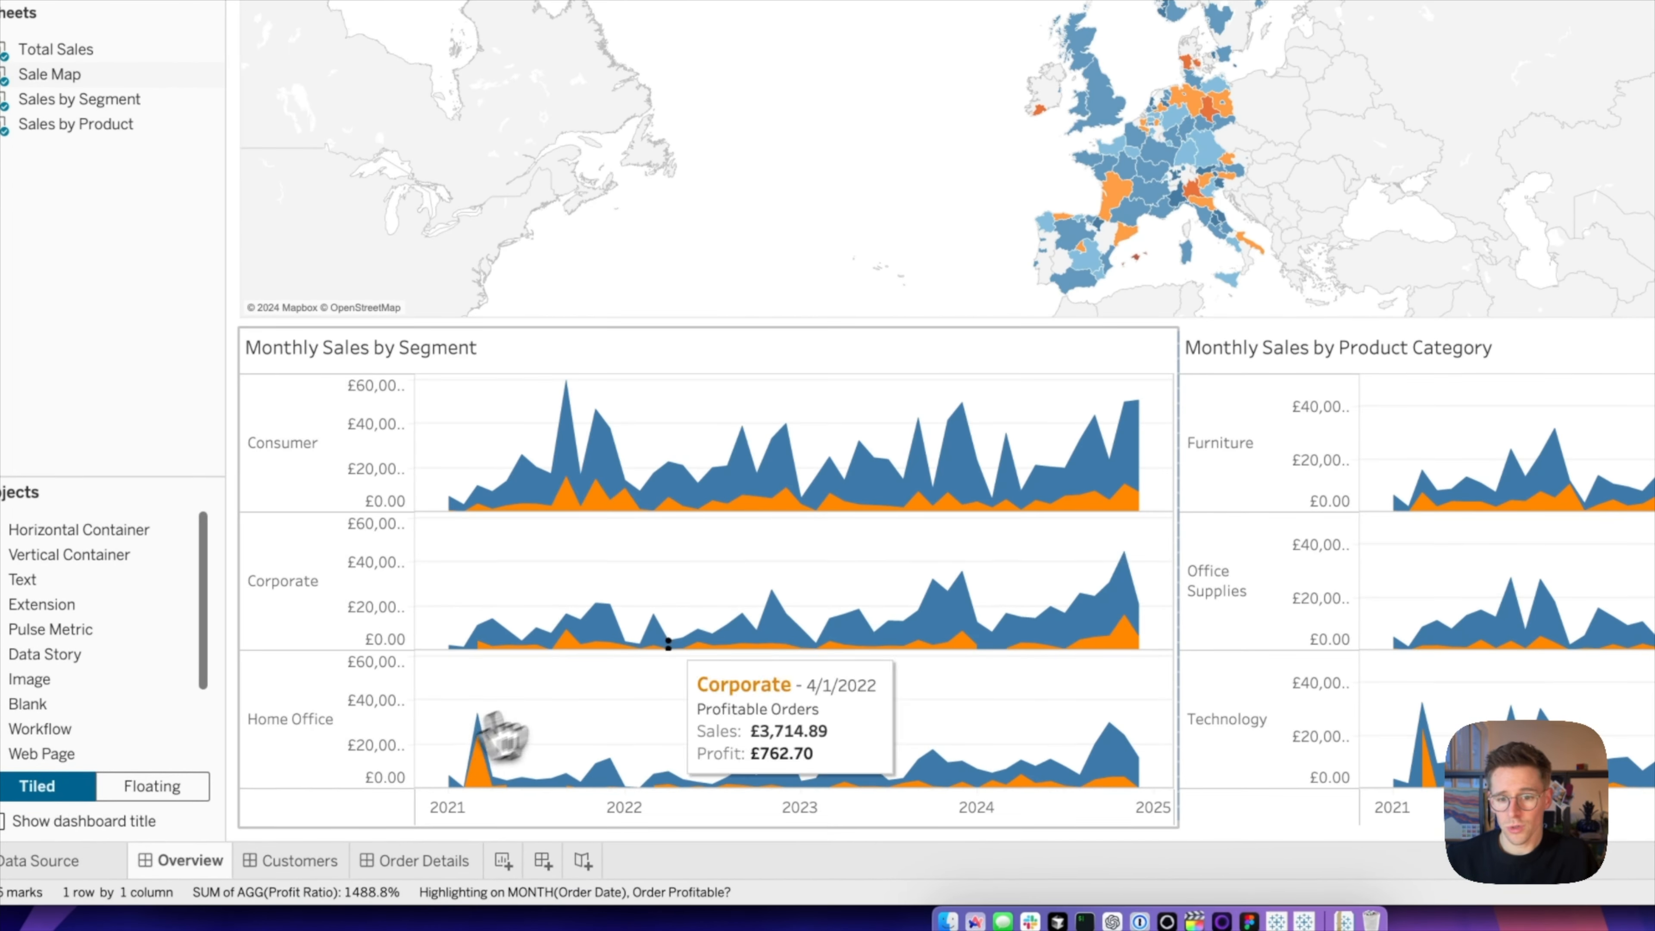
- Switch back to Filter Manager in Arc and examine the Filters Analysis table and its filter-to-sheet network graph
{"action": "key", "text": "super+Tab"}
{"action": "key", "text": "super+Tab"}
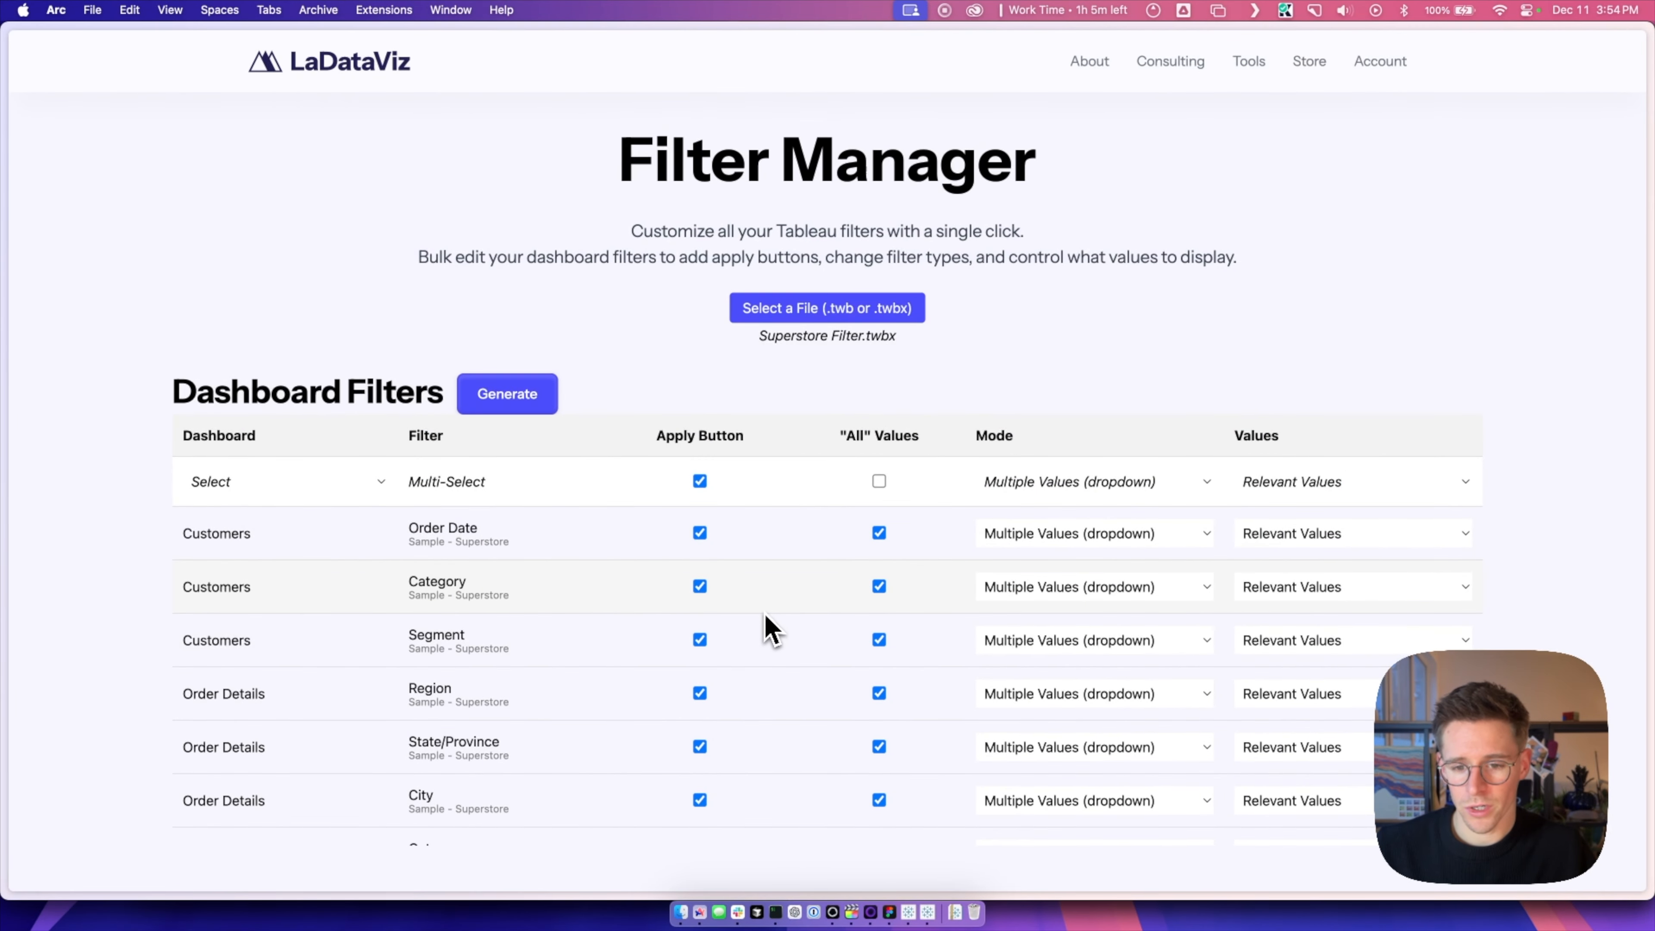
{"action": "scroll", "coordinate": [756, 619], "scroll_direction": "down", "scroll_amount": 10}
{"action": "scroll", "coordinate": [124, 610], "scroll_direction": "down", "scroll_amount": 10}
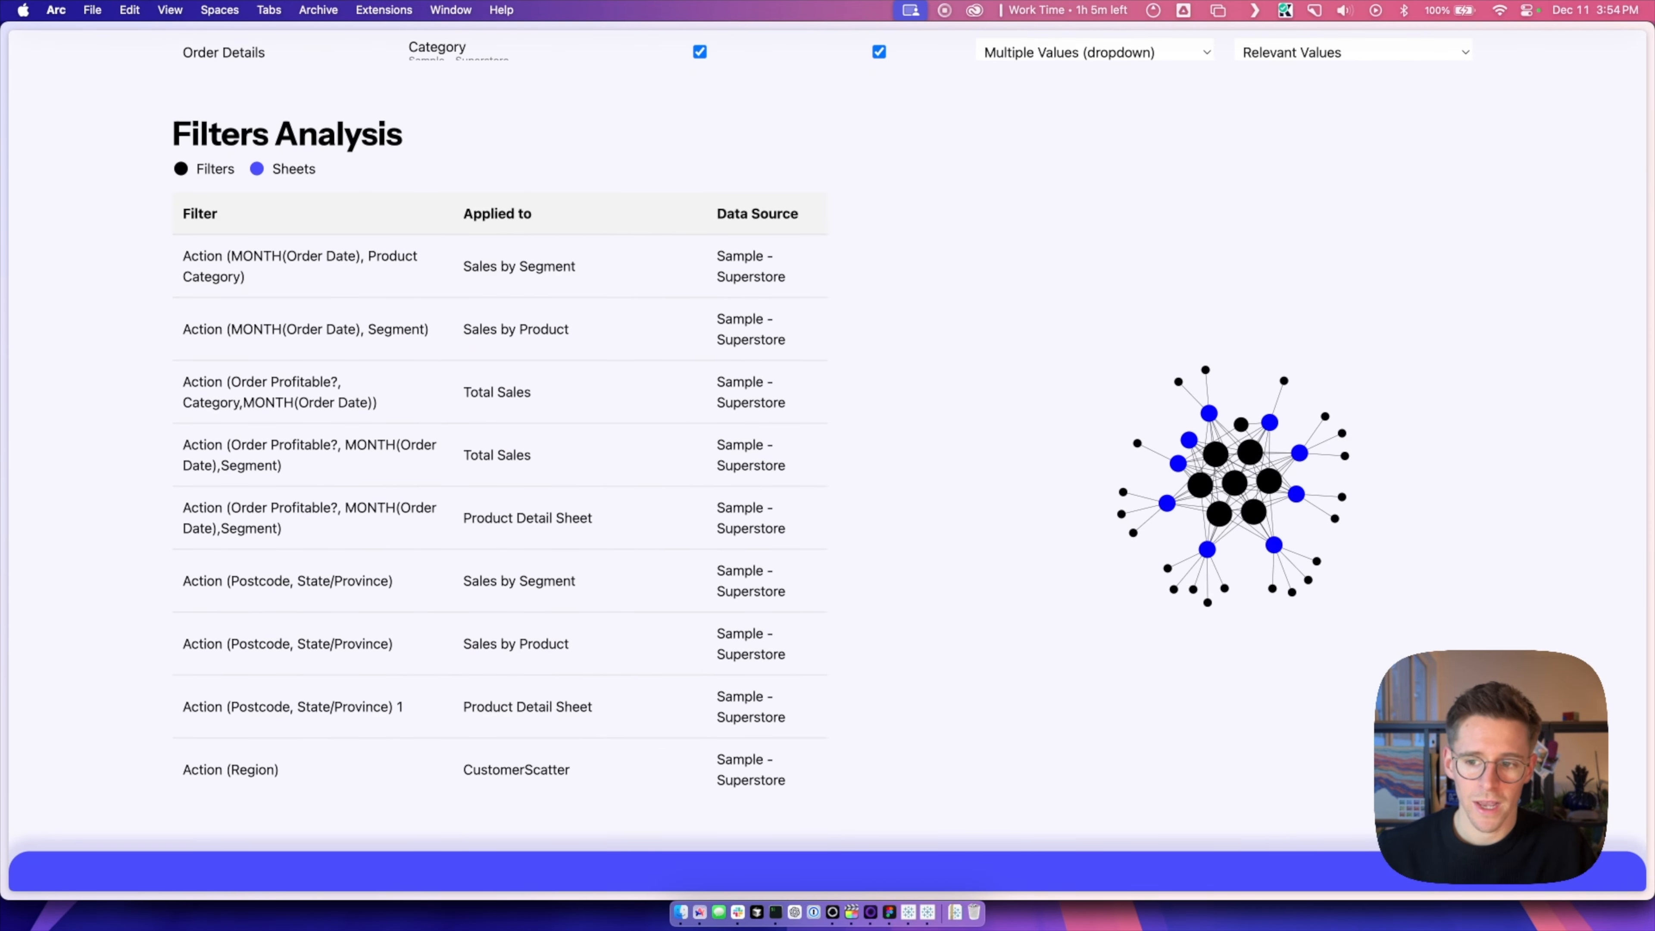
{"action": "scroll", "coordinate": [354, 517], "scroll_direction": "down", "scroll_amount": 3}
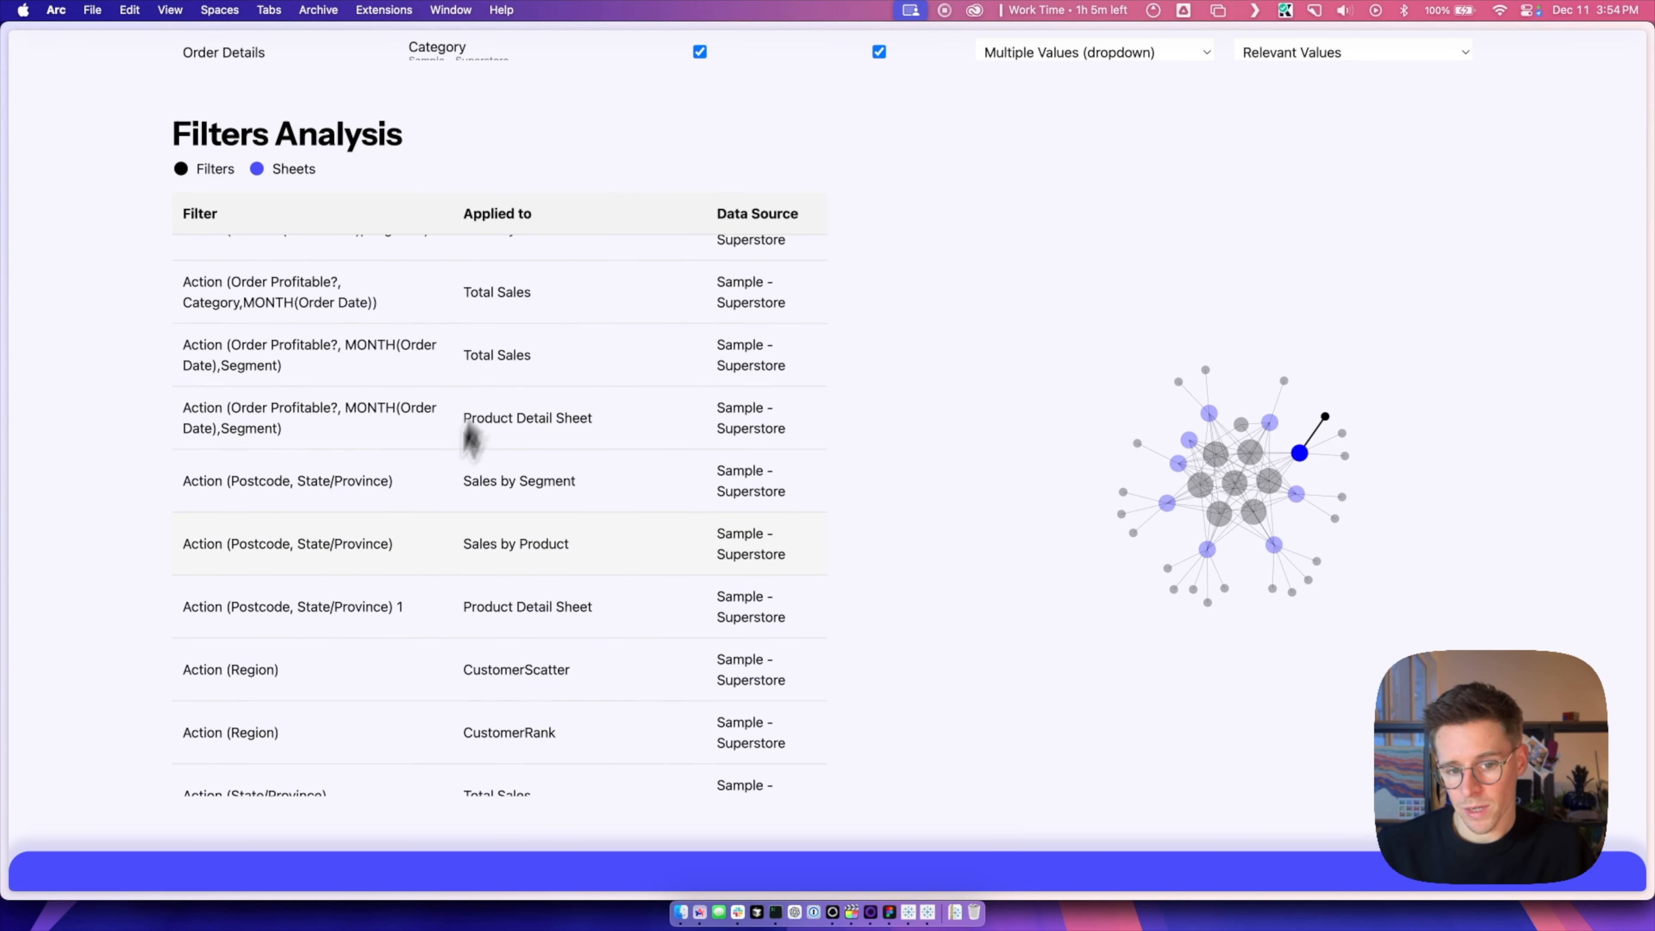
{"action": "scroll", "coordinate": [450, 482], "scroll_direction": "down", "scroll_amount": 10}
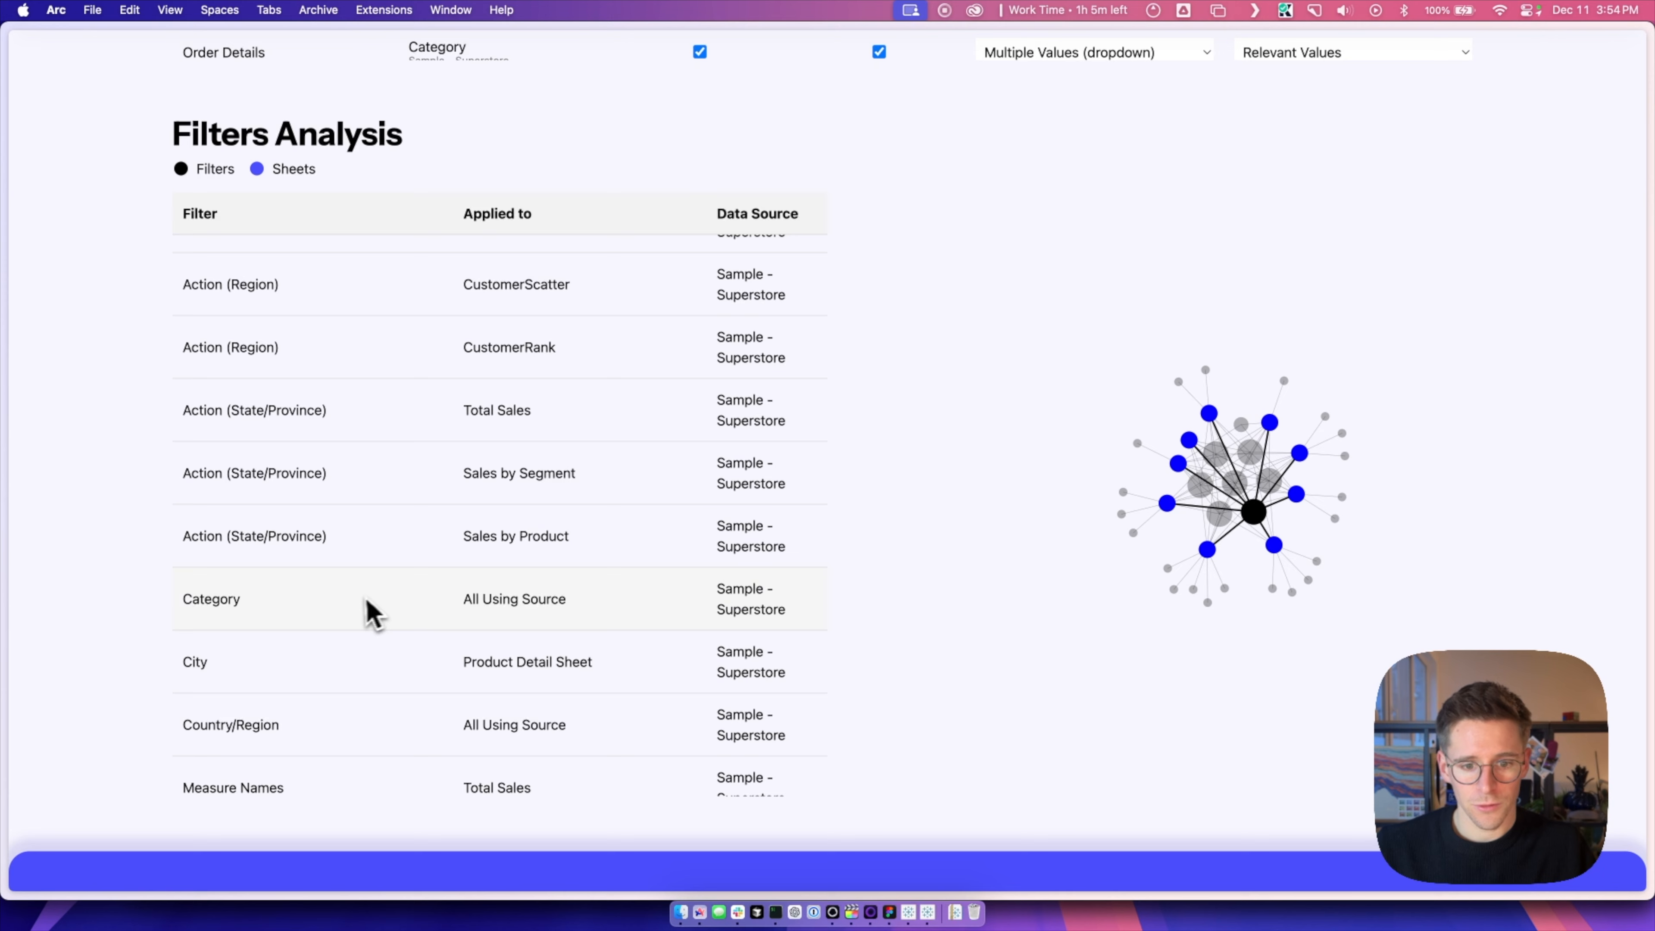
{"action": "scroll", "coordinate": [356, 600], "scroll_direction": "down", "scroll_amount": 1}
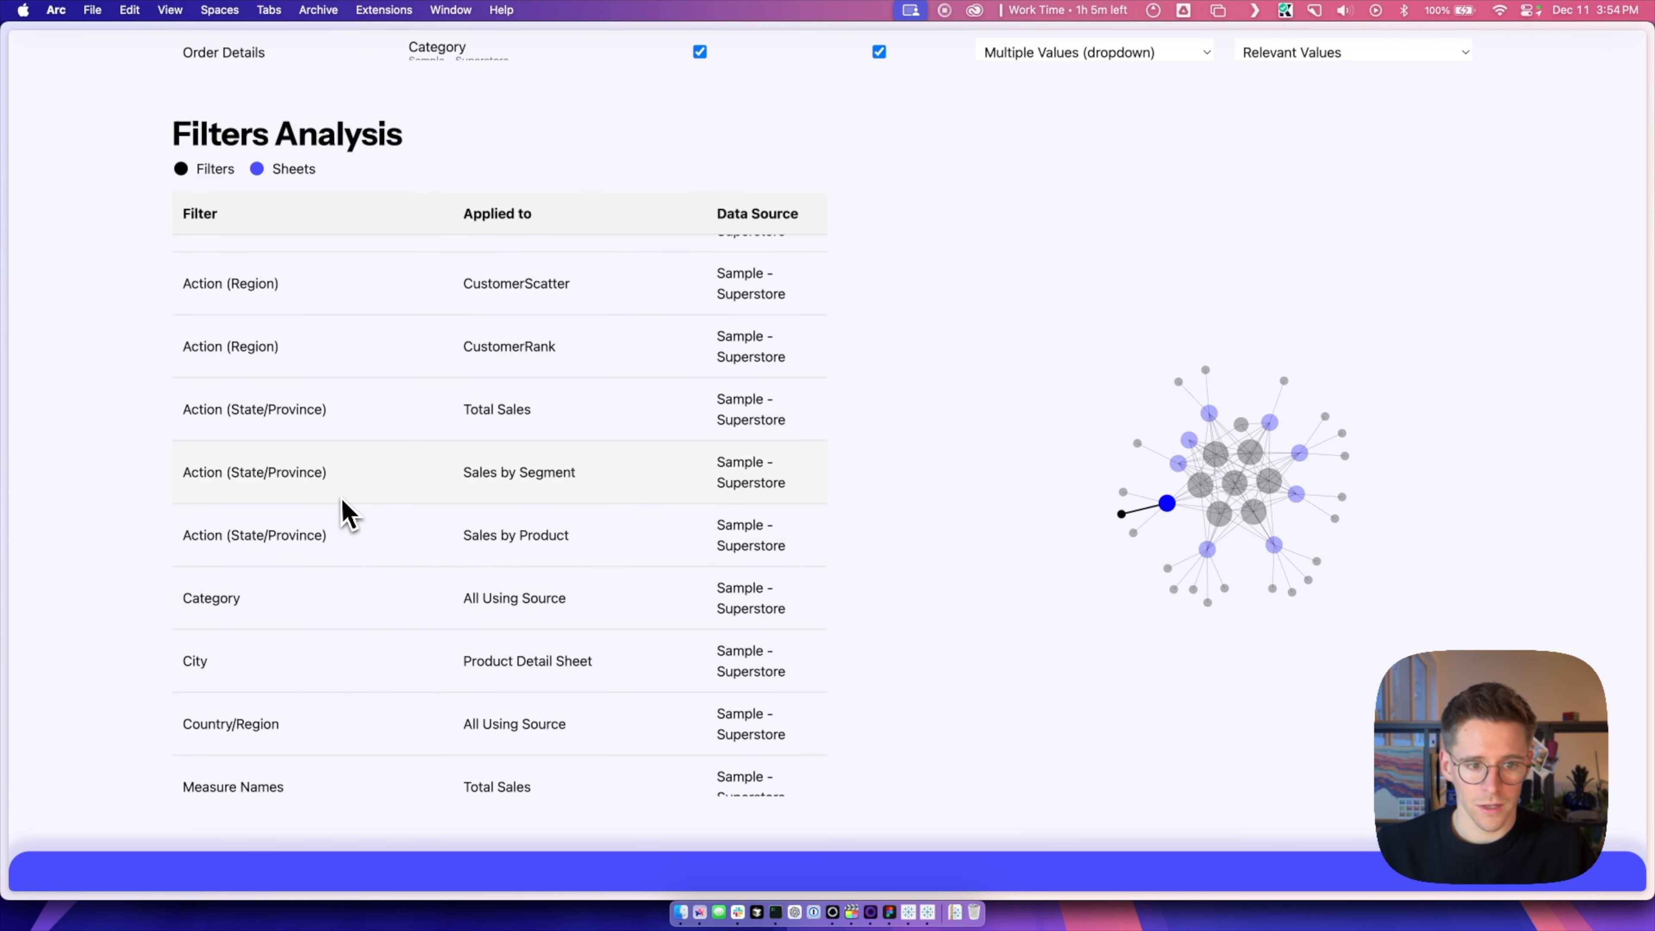
{"action": "scroll", "coordinate": [352, 532], "scroll_direction": "down", "scroll_amount": 15}
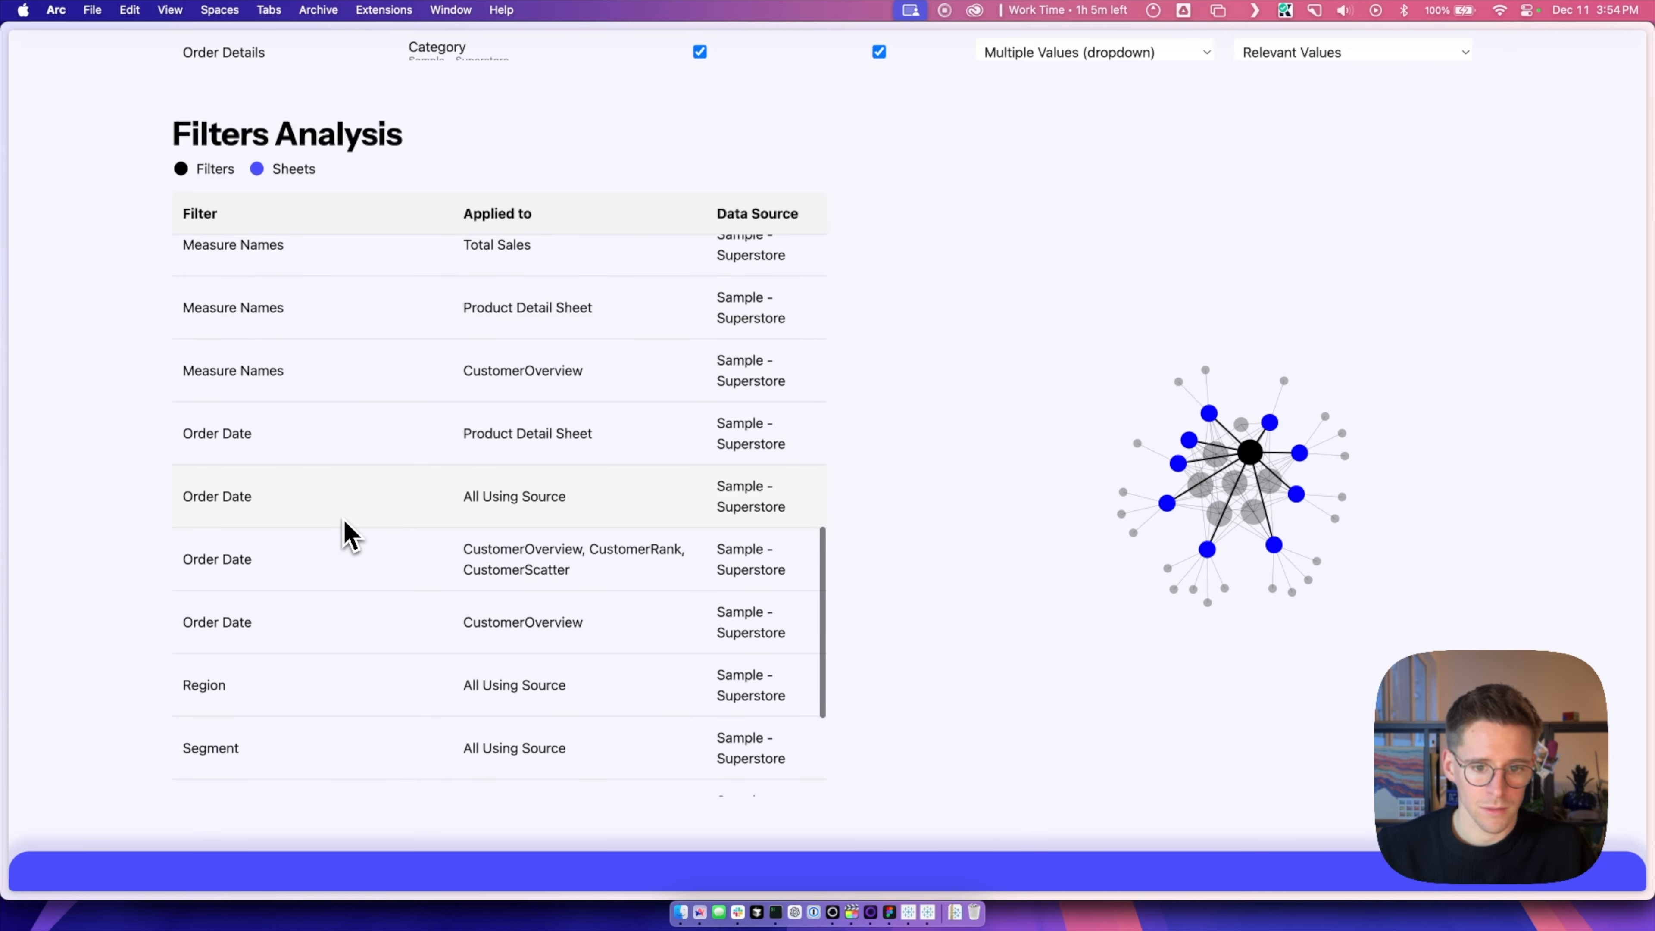
{"action": "scroll", "coordinate": [349, 532], "scroll_direction": "down", "scroll_amount": 5}
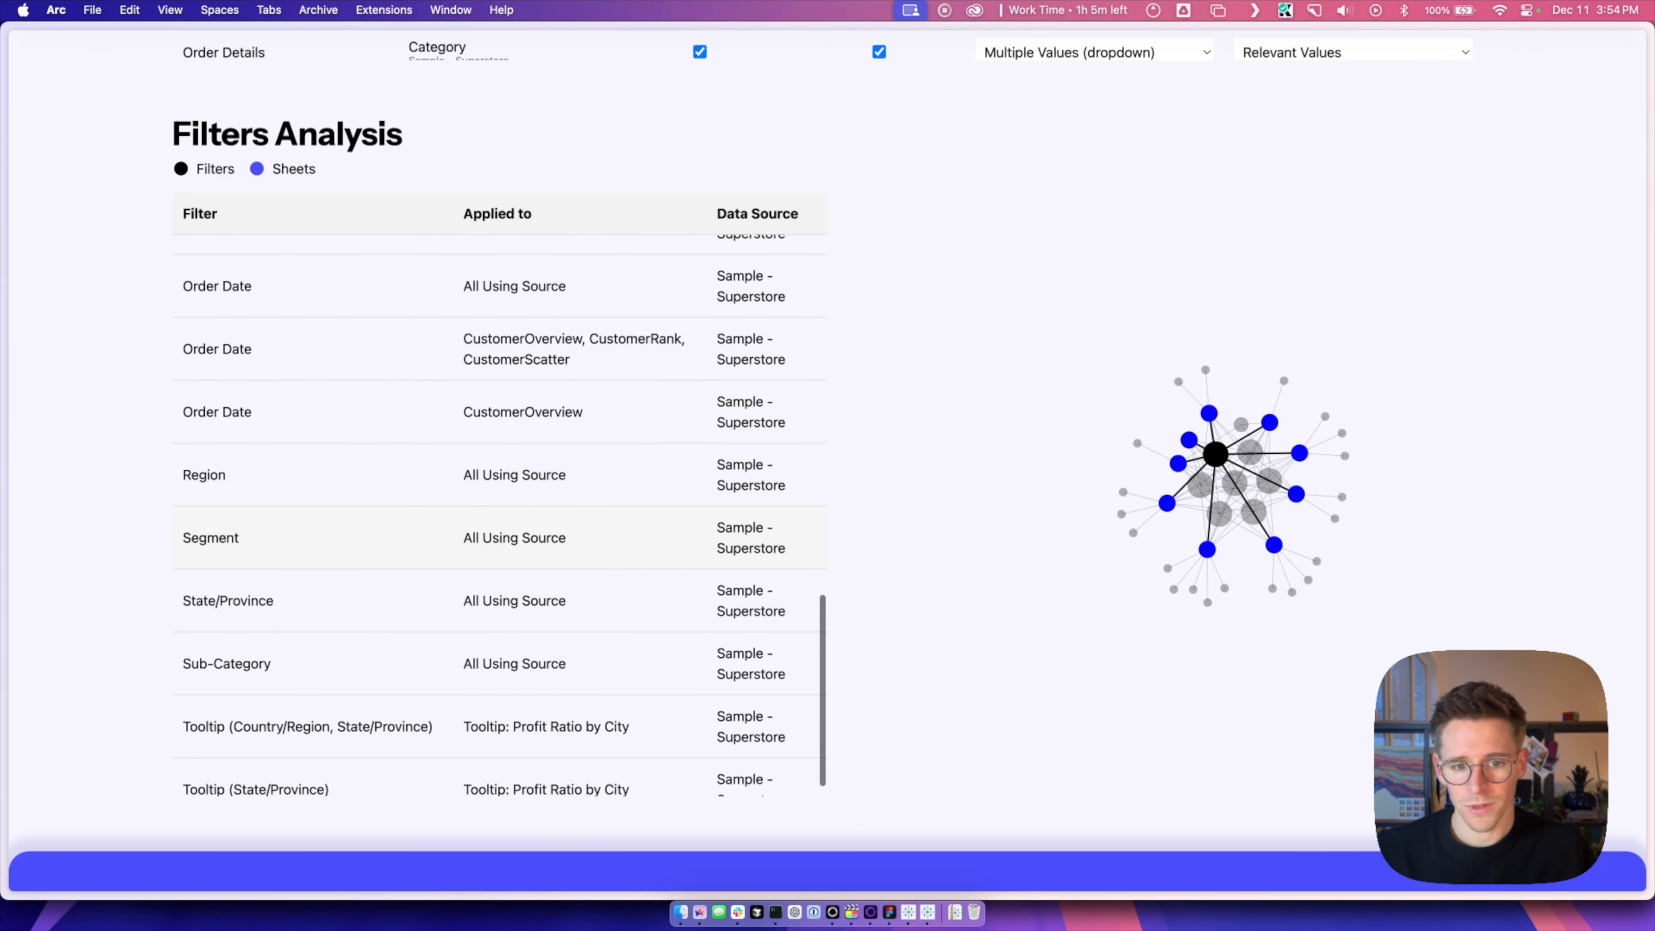